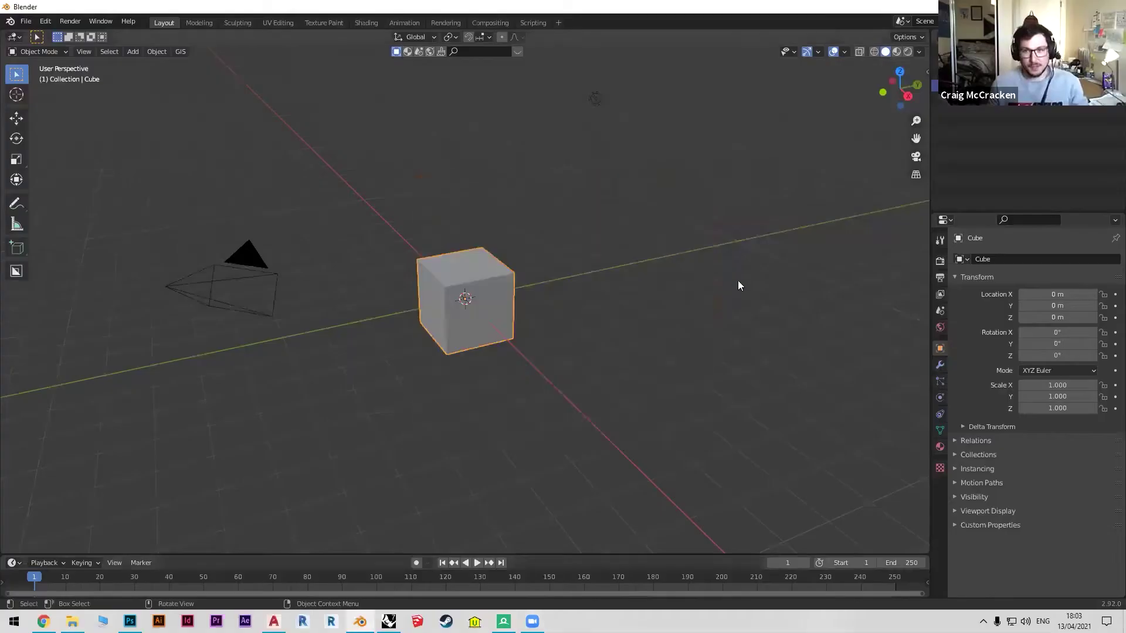
Remove the default camera, light and cube from the Layout scene.
{"action": "left_click_drag", "start_coordinate": [751, 289], "coordinate": [149, 88]}
{"action": "key", "text": "Delete"}
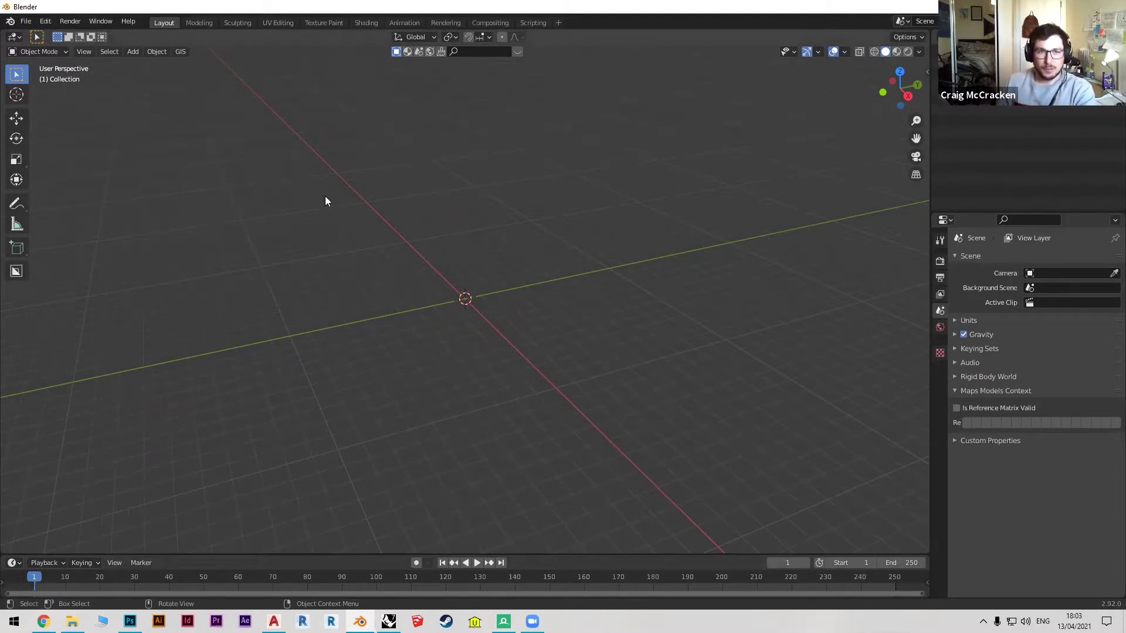
Search the add-on preferences for 'image' to check the Import Images as Planes add-on.
{"action": "left_click", "coordinate": [47, 21]}
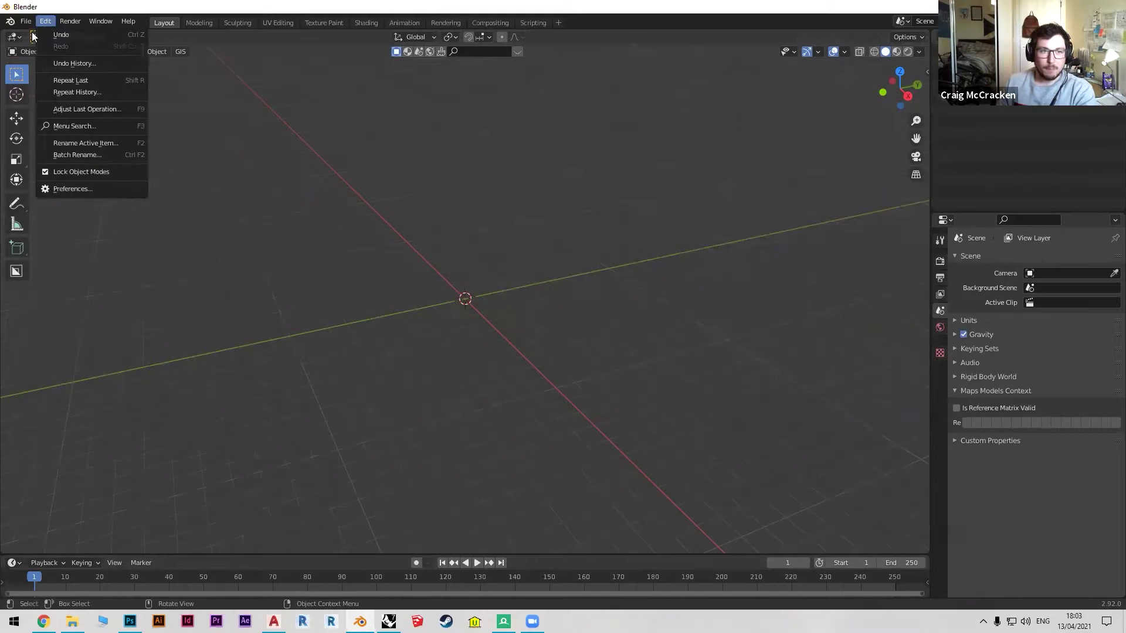
{"action": "left_click", "coordinate": [65, 189]}
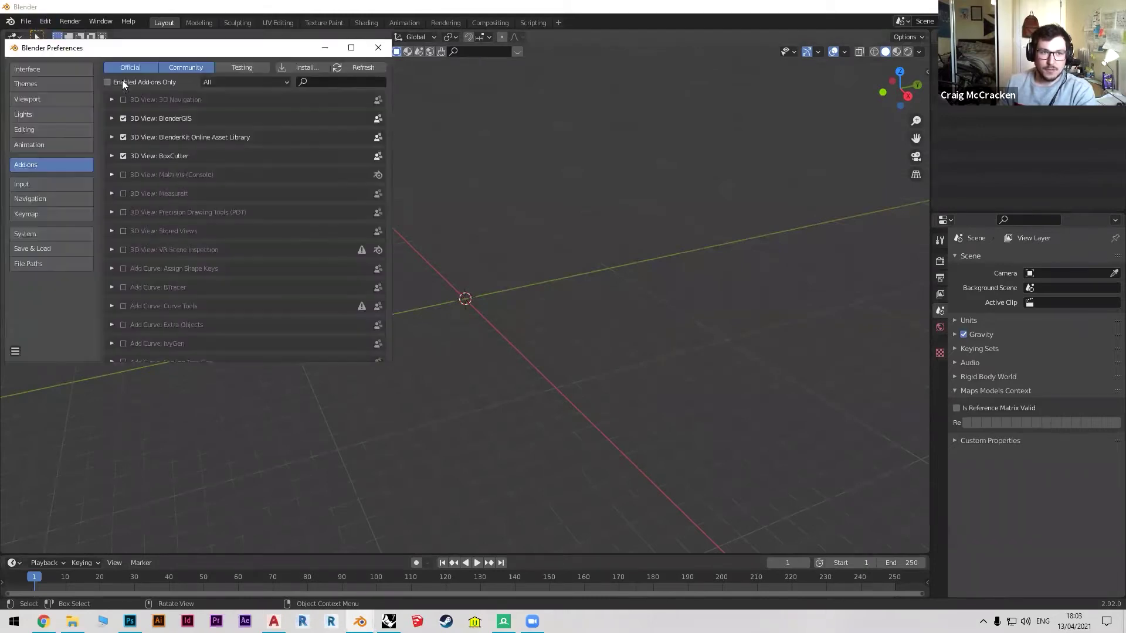
{"action": "left_click", "coordinate": [317, 81]}
{"action": "type", "text": "image"}
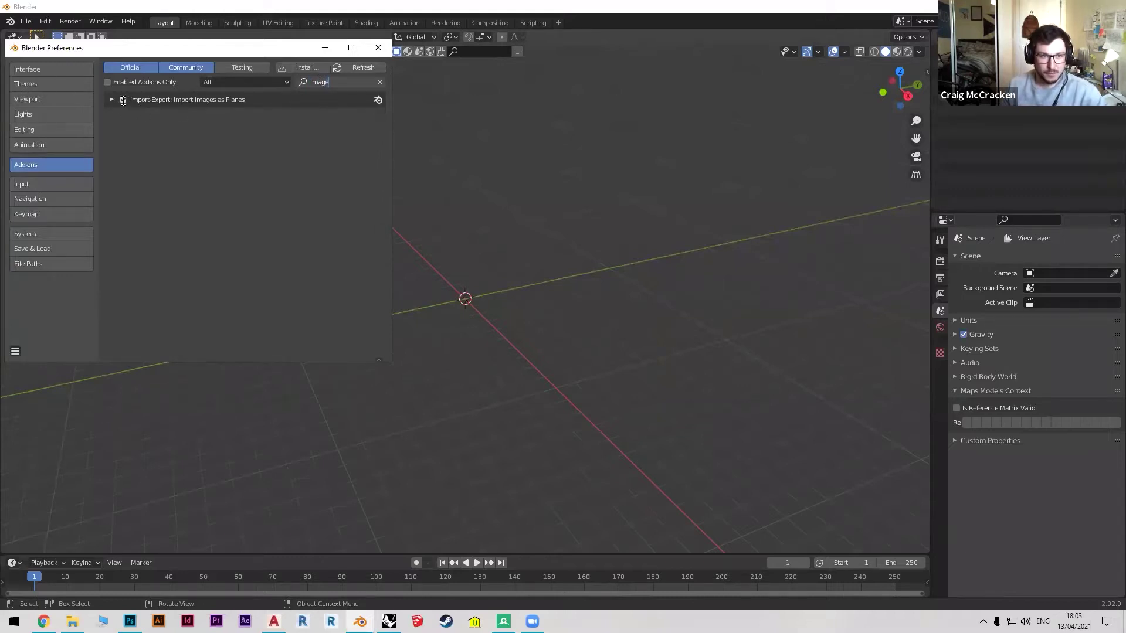
{"action": "left_click", "coordinate": [378, 48]}
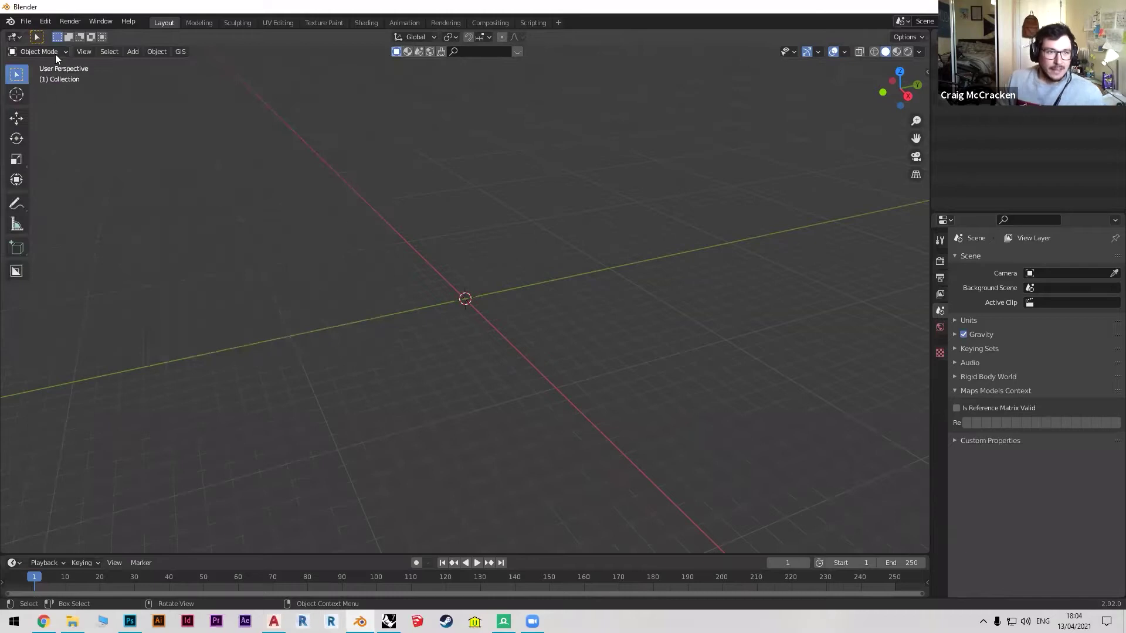
Pick TexturesCom_BuildingsDerelict0009_3_M.jpg from Street Assets in the Images as Planes import.
{"action": "left_click", "coordinate": [26, 21]}
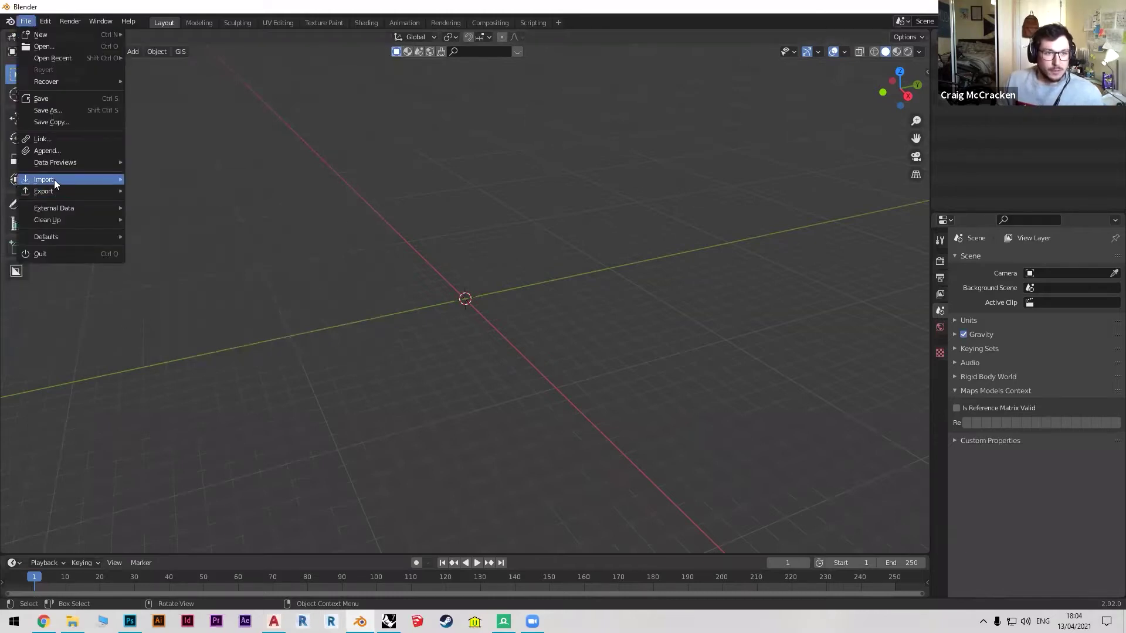
{"action": "mouse_move", "coordinate": [54, 179]}
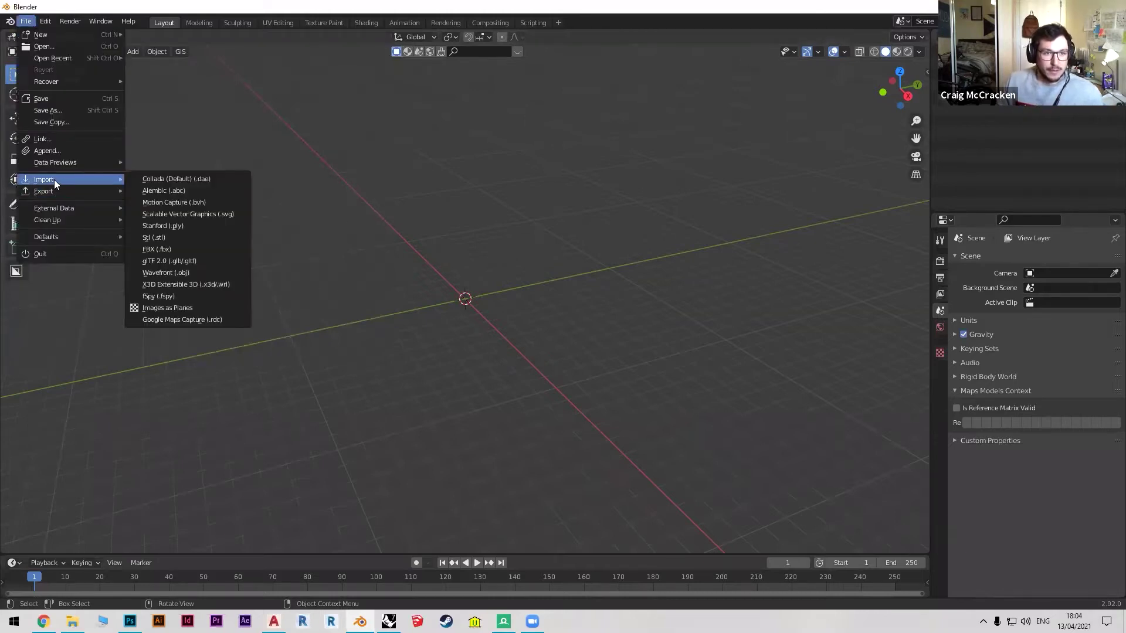
{"action": "left_click", "coordinate": [166, 308]}
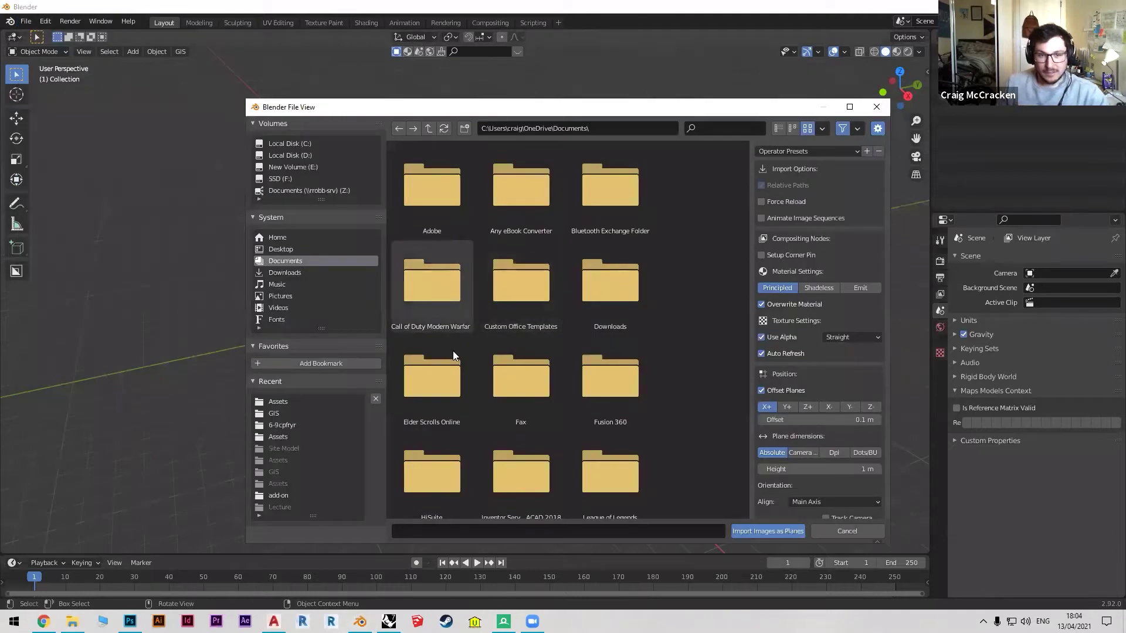
{"action": "left_click", "coordinate": [279, 438]}
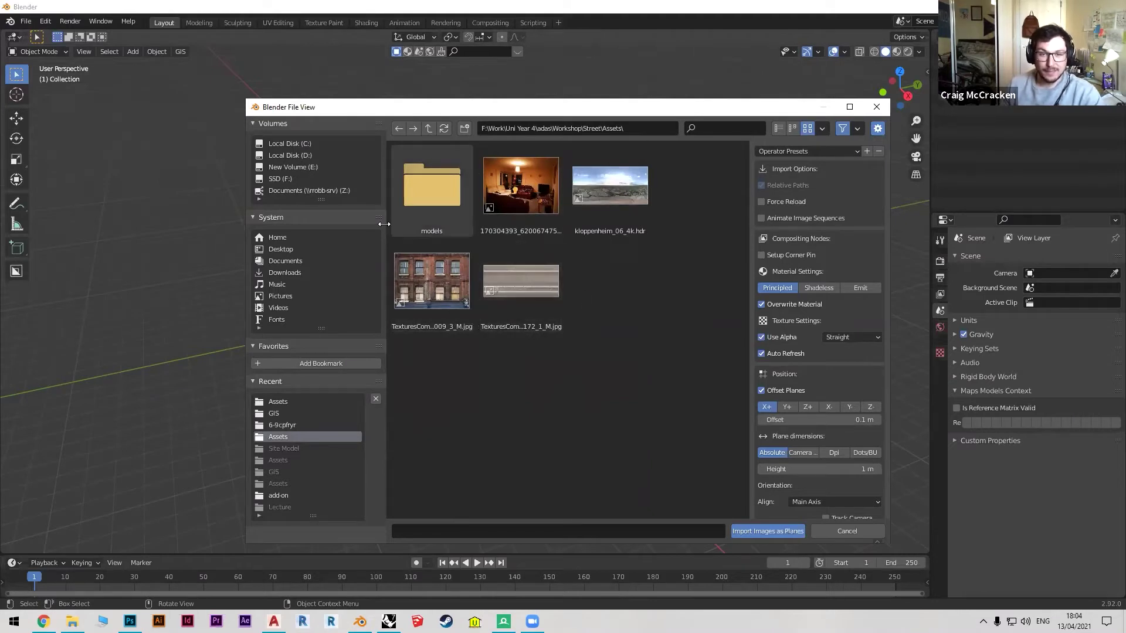
{"action": "left_click", "coordinate": [426, 307]}
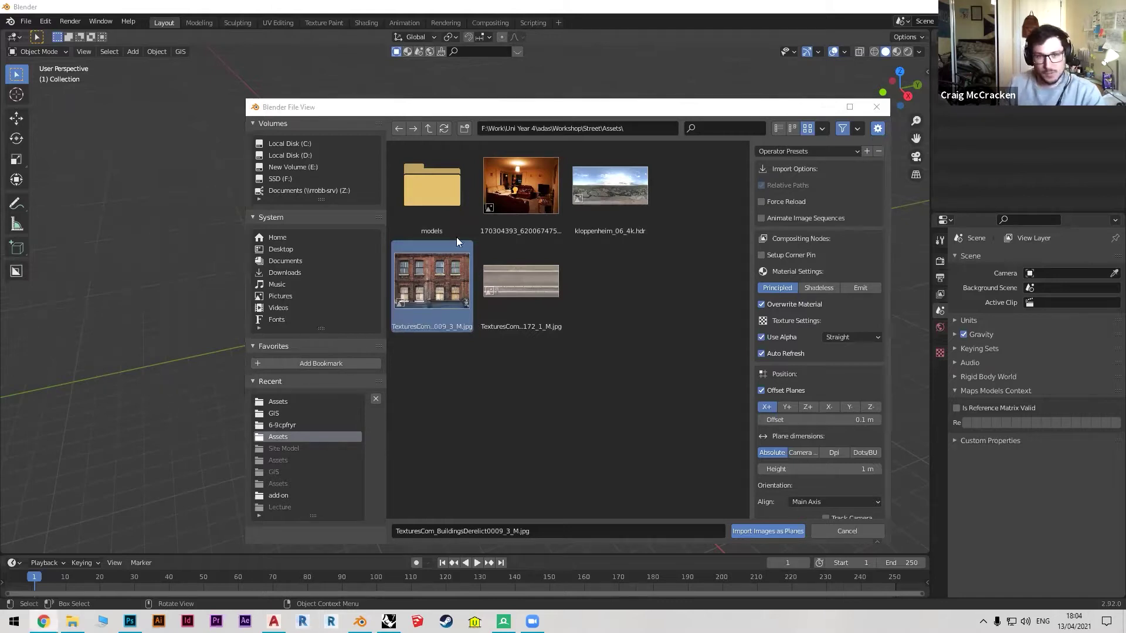
{"action": "key", "text": "alt+Tab"}
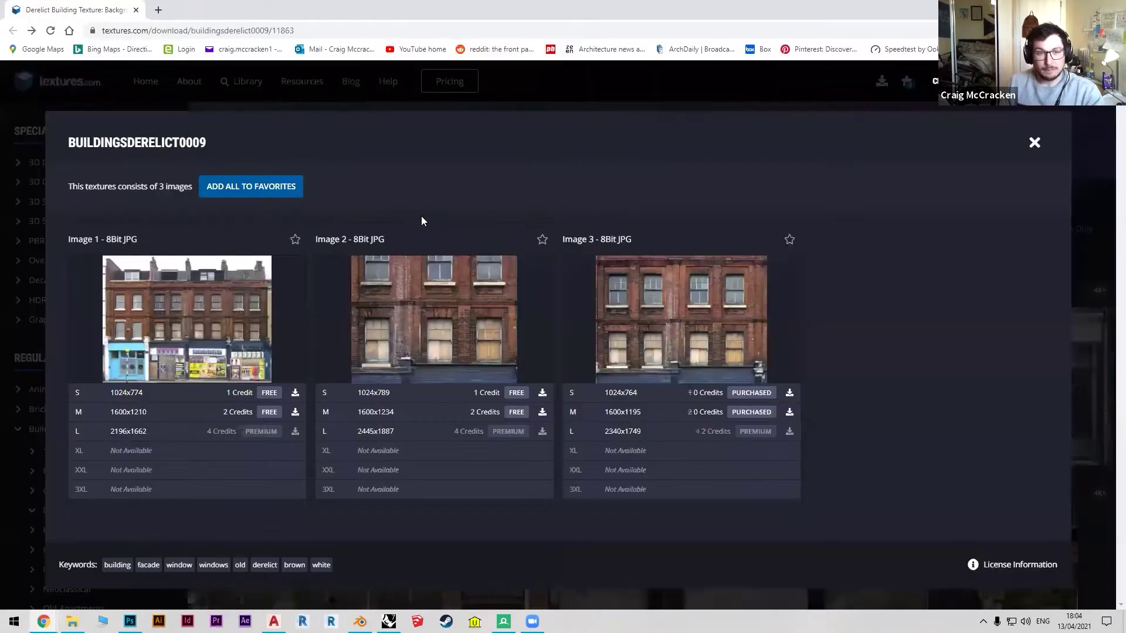
Browse the Derelict textures on Textures.com, view the graffiti brick building, then close Chrome.
{"action": "left_click", "coordinate": [112, 89]}
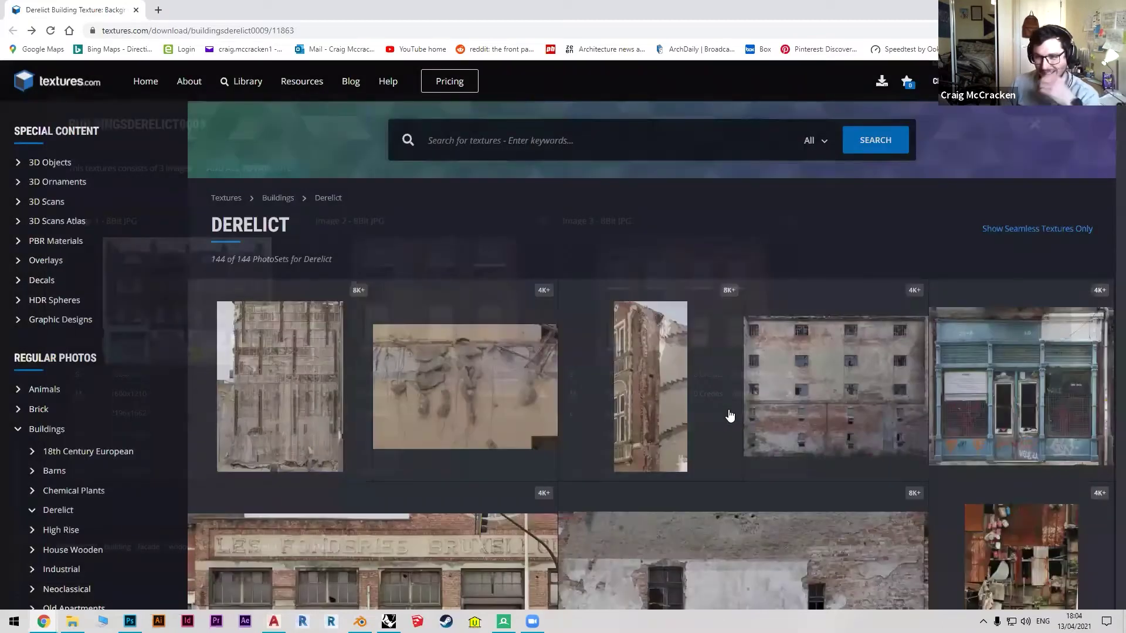
{"action": "scroll", "coordinate": [730, 416], "scroll_direction": "down", "scroll_amount": 9}
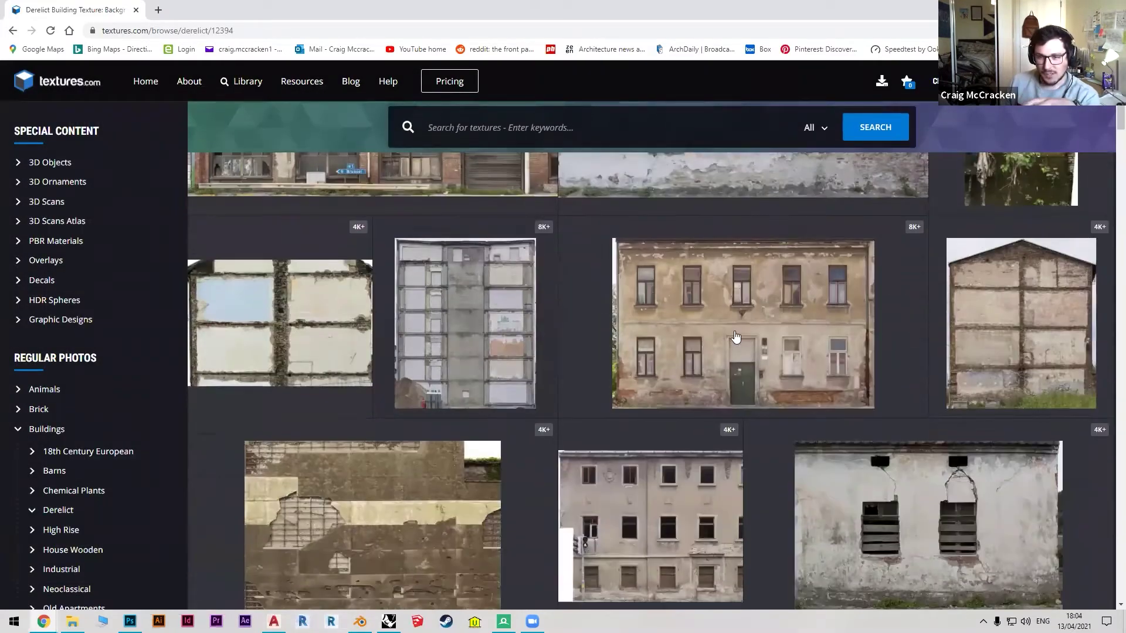
{"action": "scroll", "coordinate": [704, 346], "scroll_direction": "down", "scroll_amount": 4}
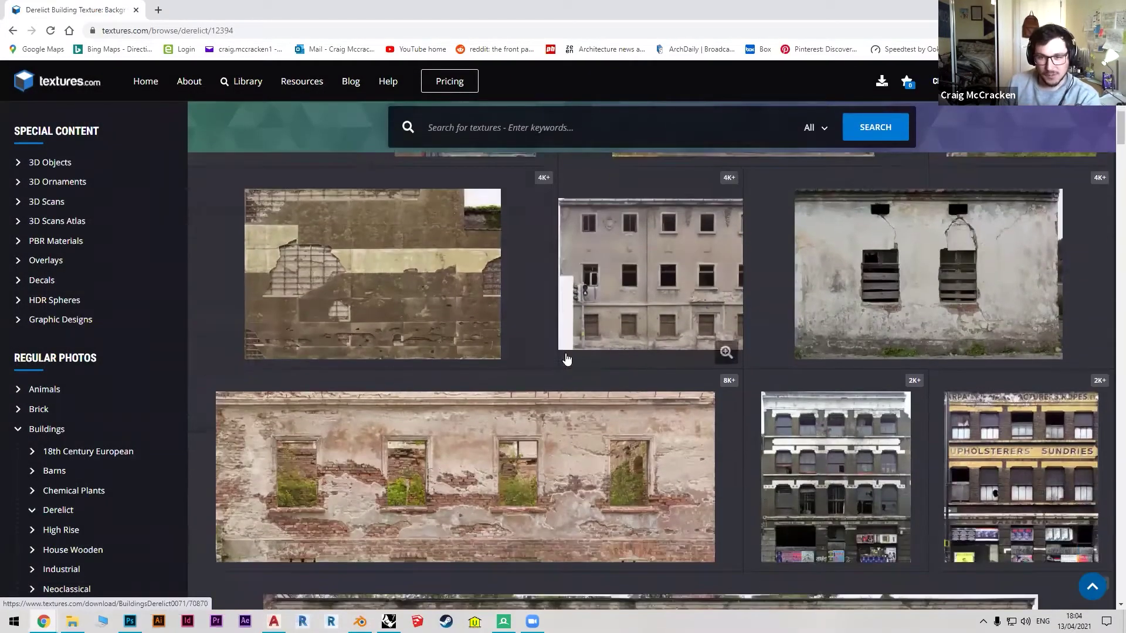
{"action": "scroll", "coordinate": [566, 359], "scroll_direction": "down", "scroll_amount": 4}
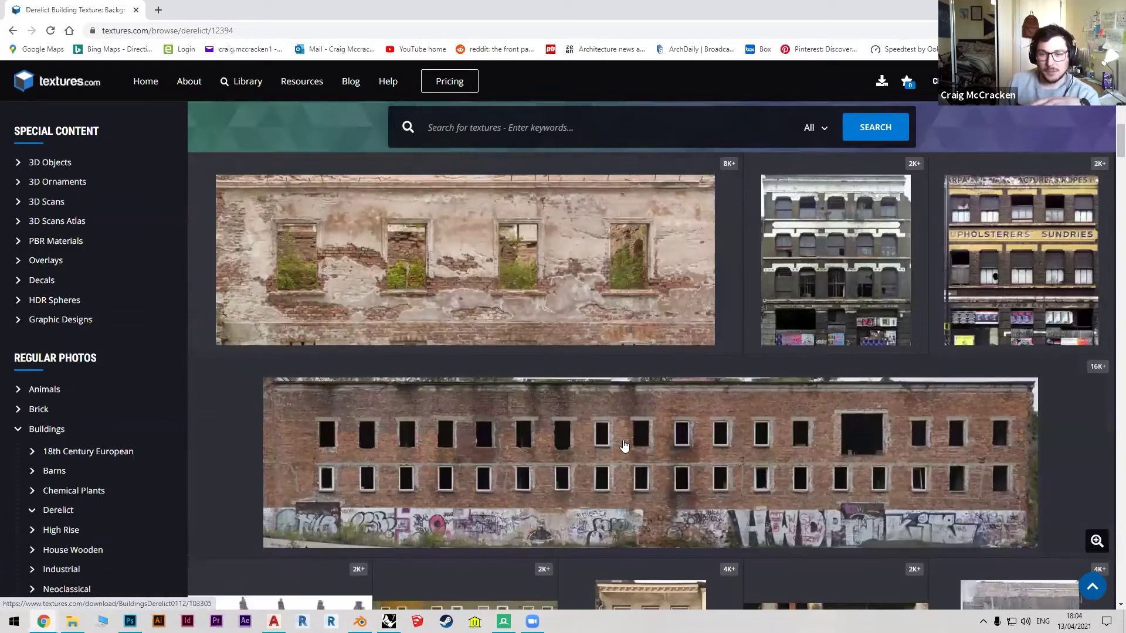
{"action": "scroll", "coordinate": [624, 446], "scroll_direction": "down", "scroll_amount": 3}
{"action": "left_click", "coordinate": [386, 346]}
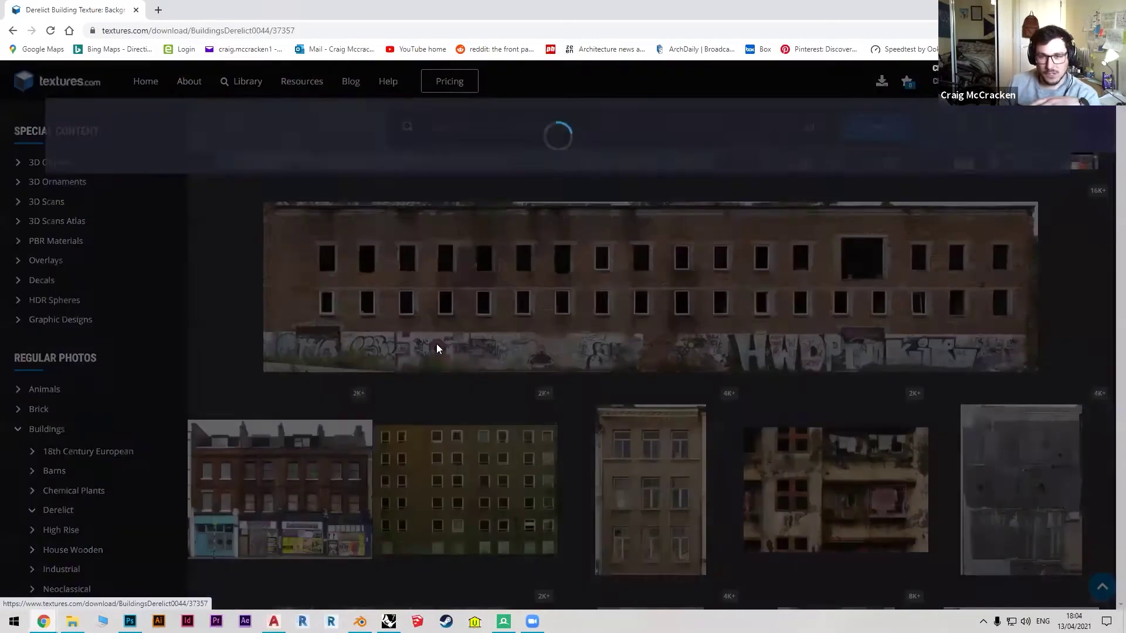
{"action": "left_click", "coordinate": [135, 10]}
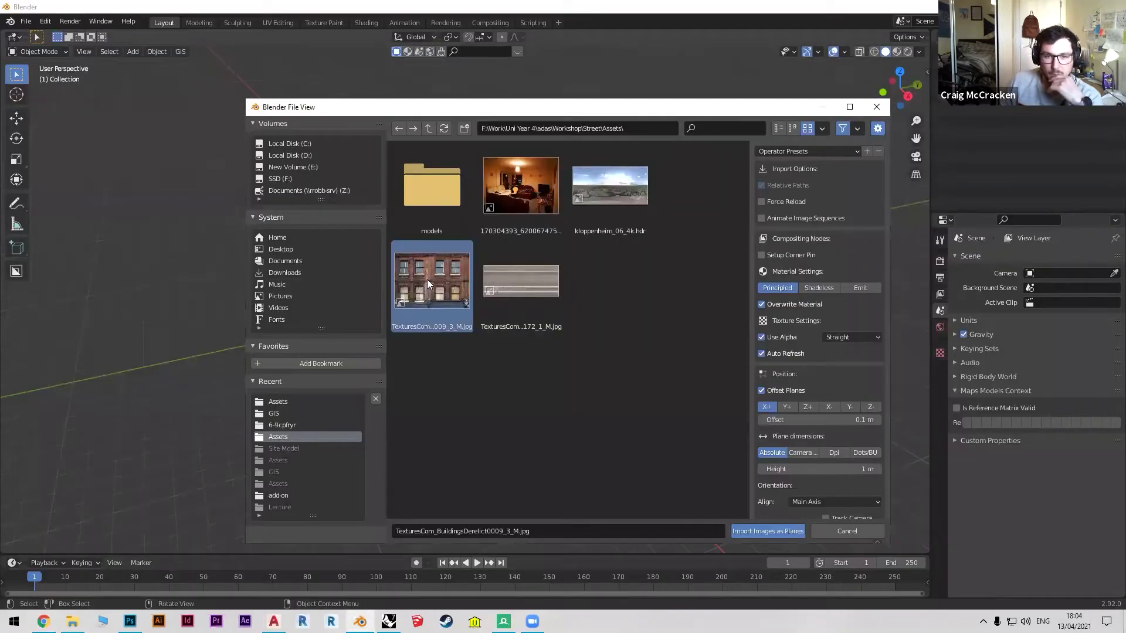
Import the brick texture as a plane and scale it up to 26.542.
{"action": "left_click", "coordinate": [761, 531]}
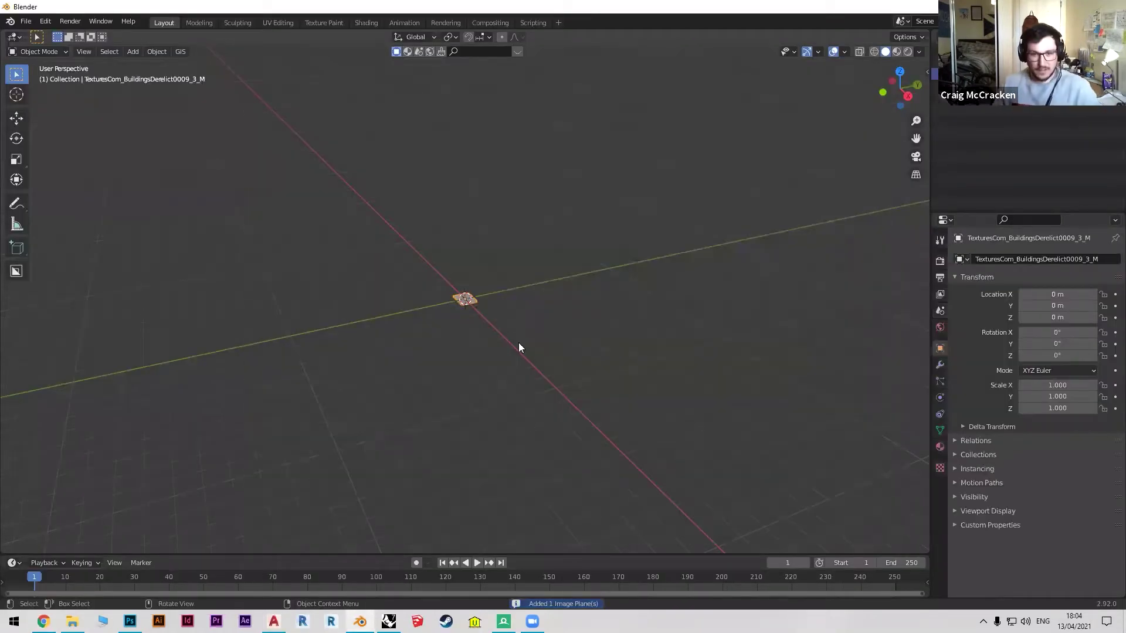
{"action": "key", "text": "s"}
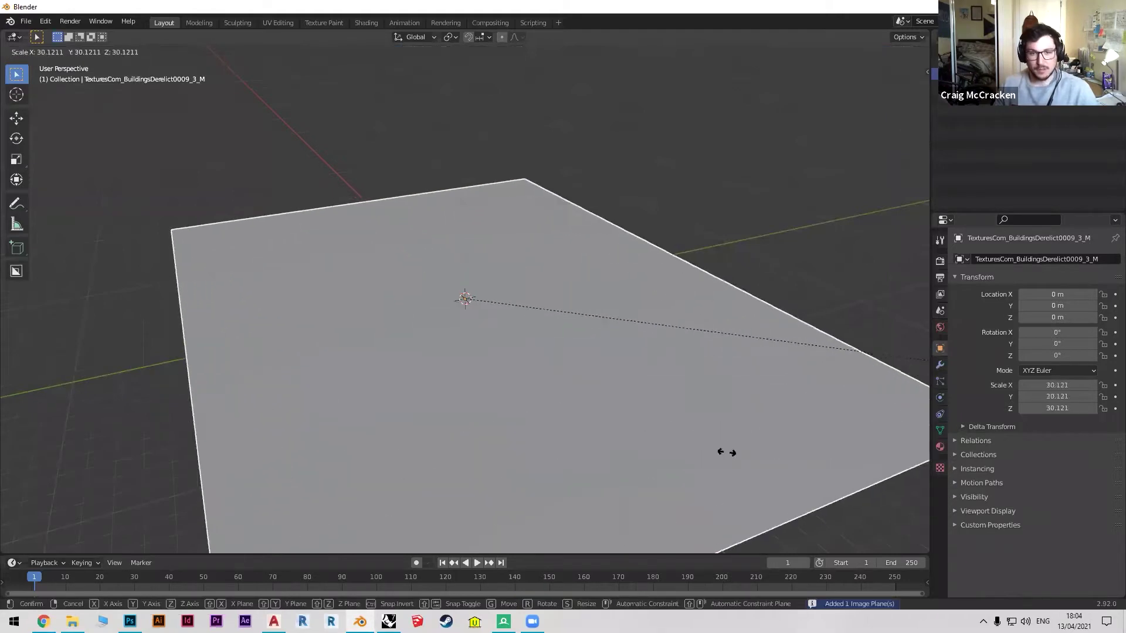
{"action": "left_click", "coordinate": [580, 356]}
View the plane from top in Material Preview shading and enter Edit Mode.
{"action": "scroll", "coordinate": [445, 282], "scroll_direction": "down", "scroll_amount": 4}
{"action": "middle_click_drag", "start_coordinate": [445, 282], "coordinate": [500, 323]}
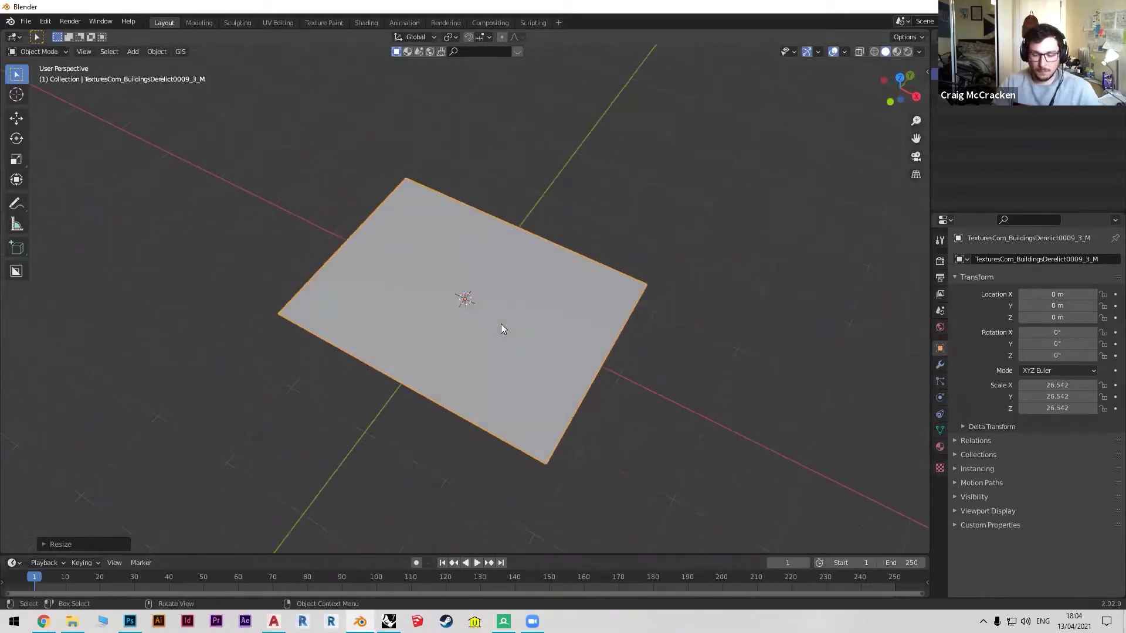
{"action": "key", "text": "KP_7"}
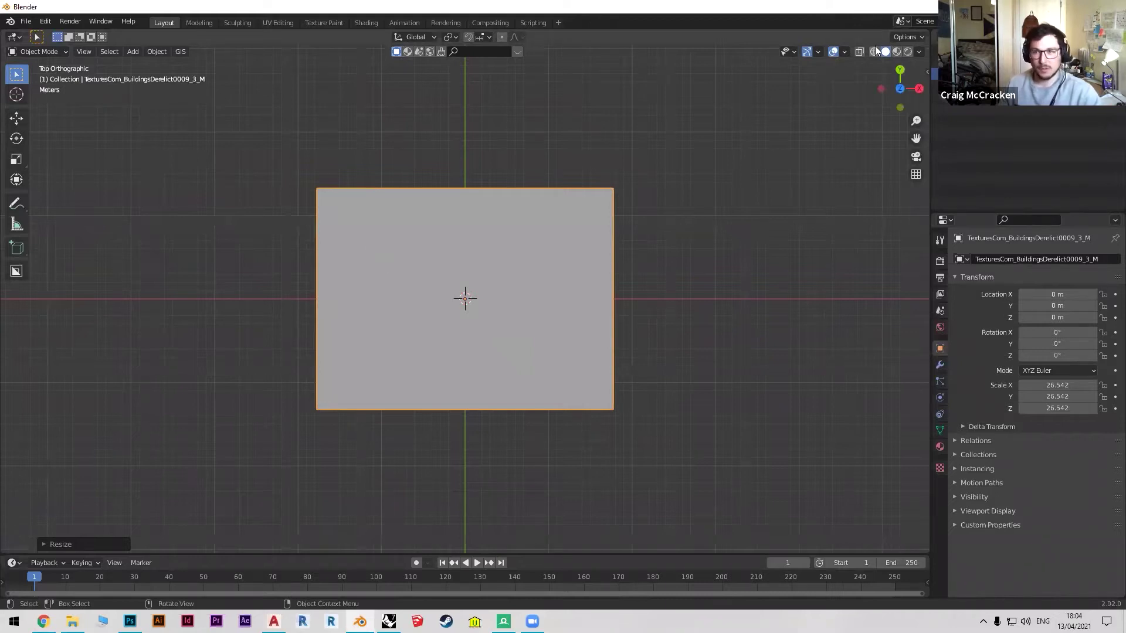
{"action": "left_click", "coordinate": [895, 52]}
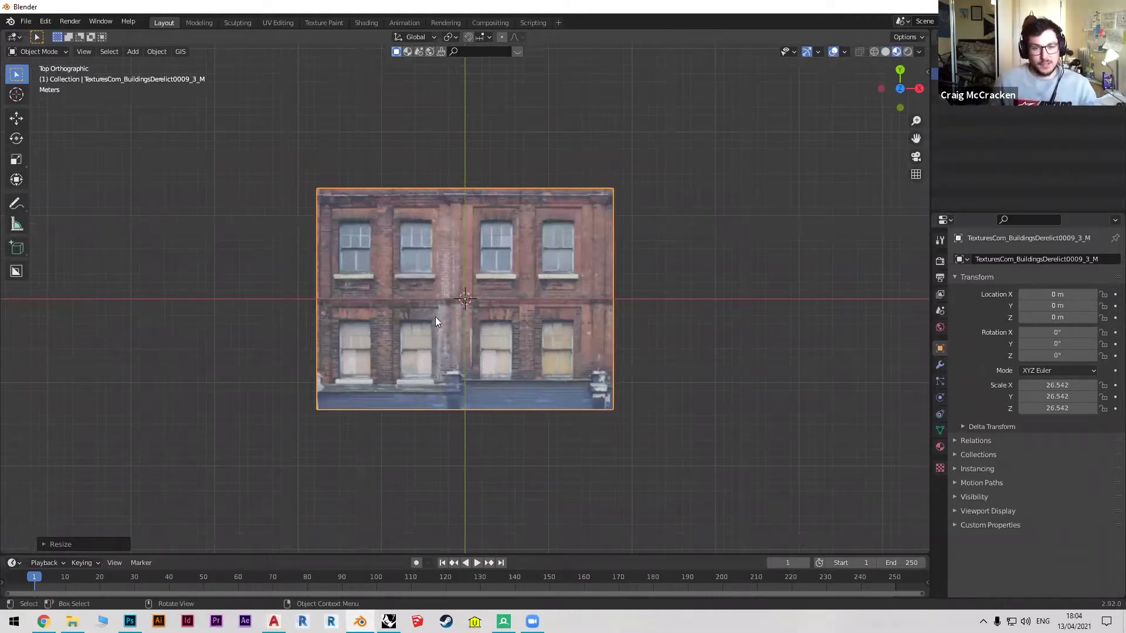
{"action": "scroll", "coordinate": [434, 314], "scroll_direction": "up", "scroll_amount": 3}
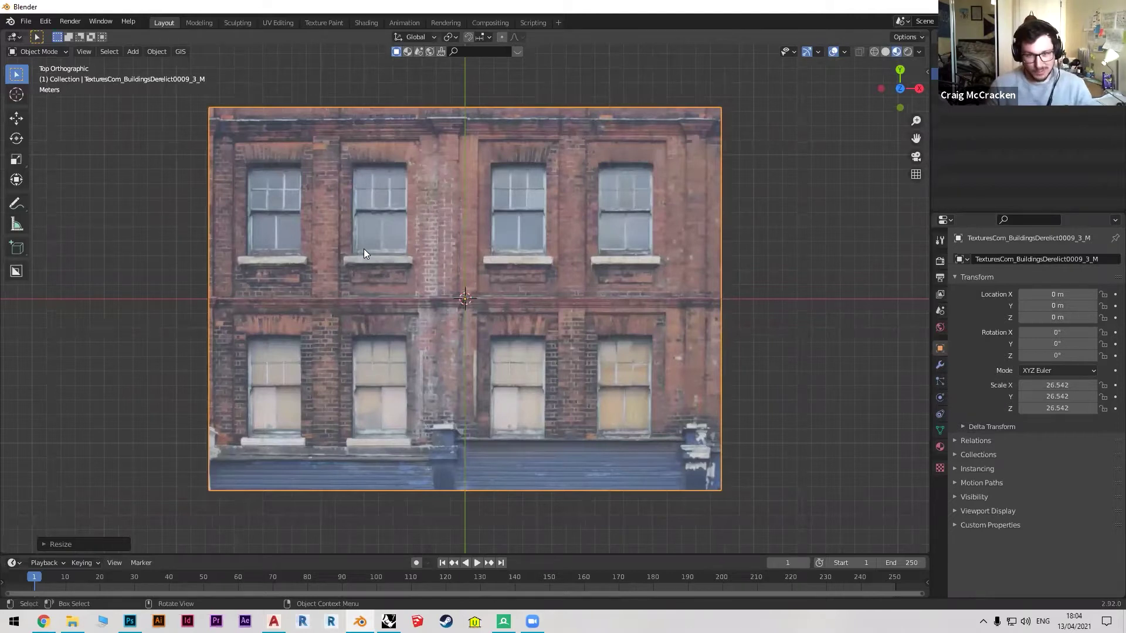
{"action": "key", "text": "Tab"}
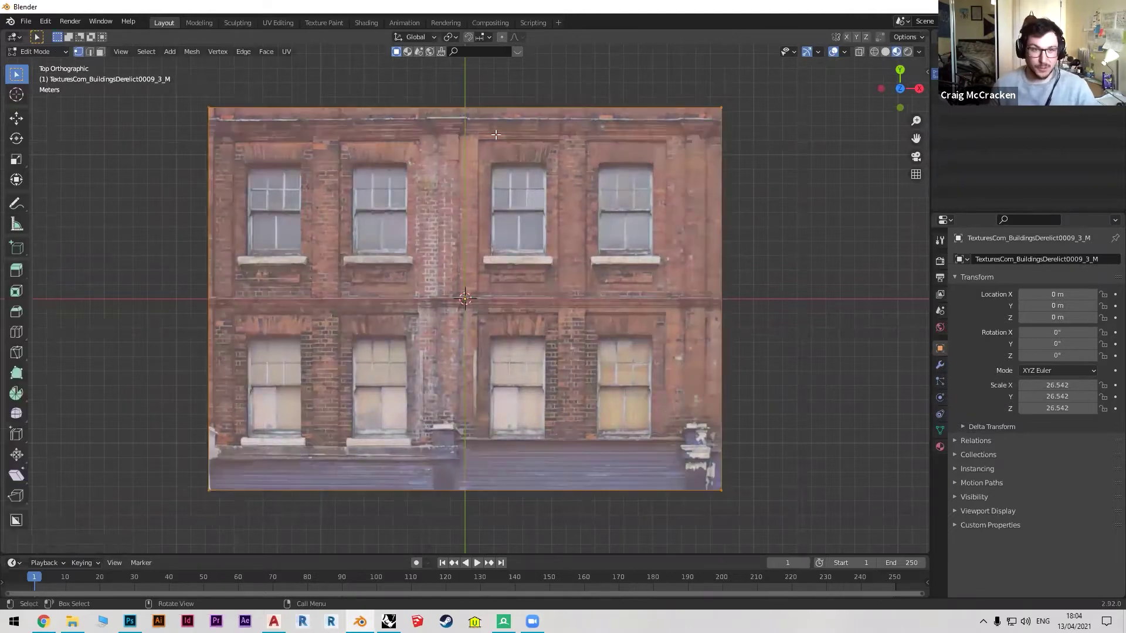
Add several vertical loop cuts across the brick facade plane beside the windows.
{"action": "key", "text": "ctrl+r"}
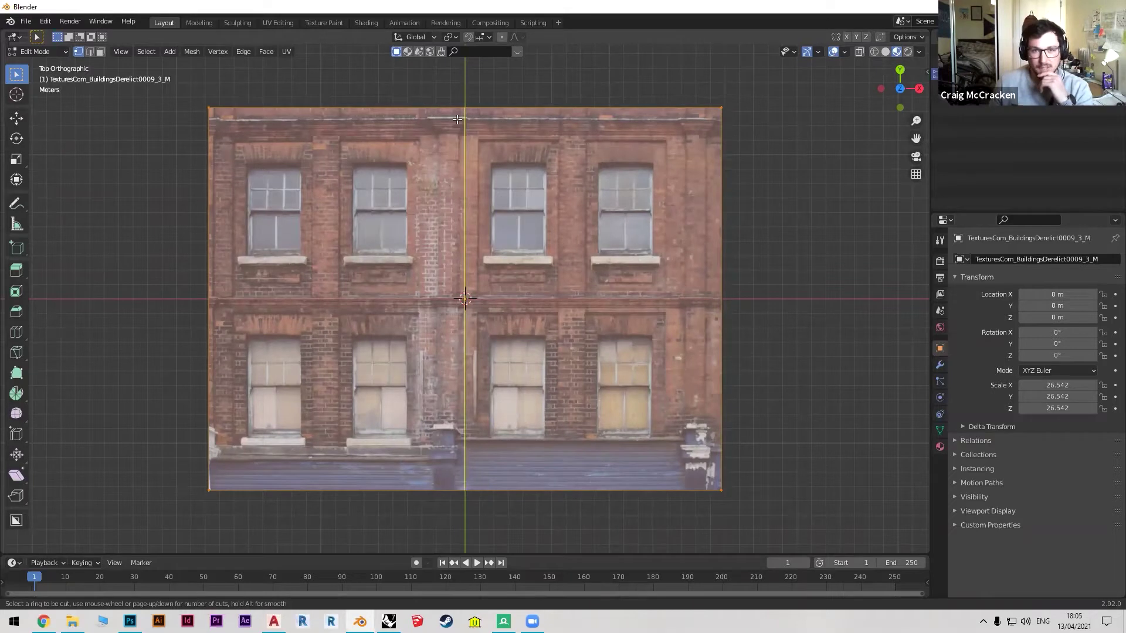
{"action": "left_click", "coordinate": [434, 120]}
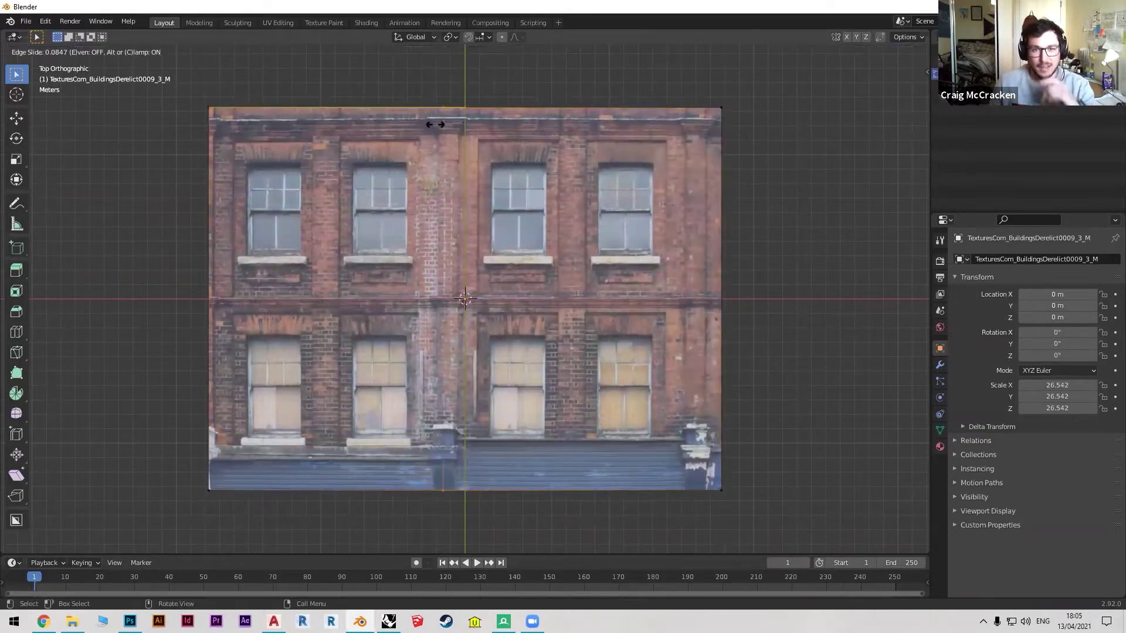
{"action": "left_click", "coordinate": [431, 123]}
{"action": "scroll", "coordinate": [414, 215], "scroll_direction": "up", "scroll_amount": 6}
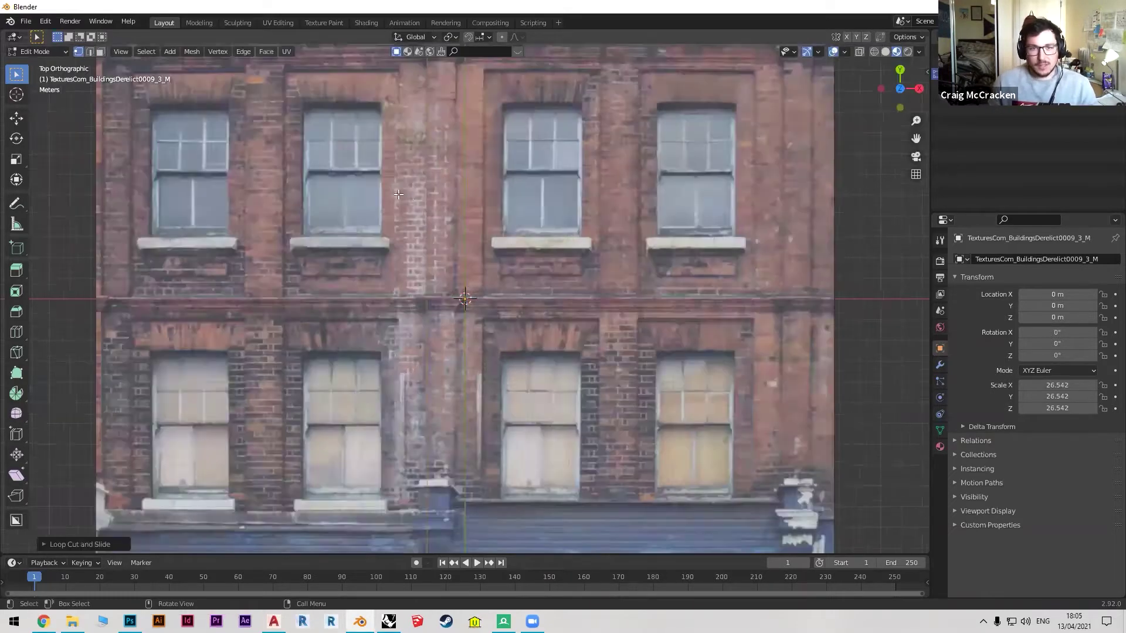
{"action": "key", "text": "Escape"}
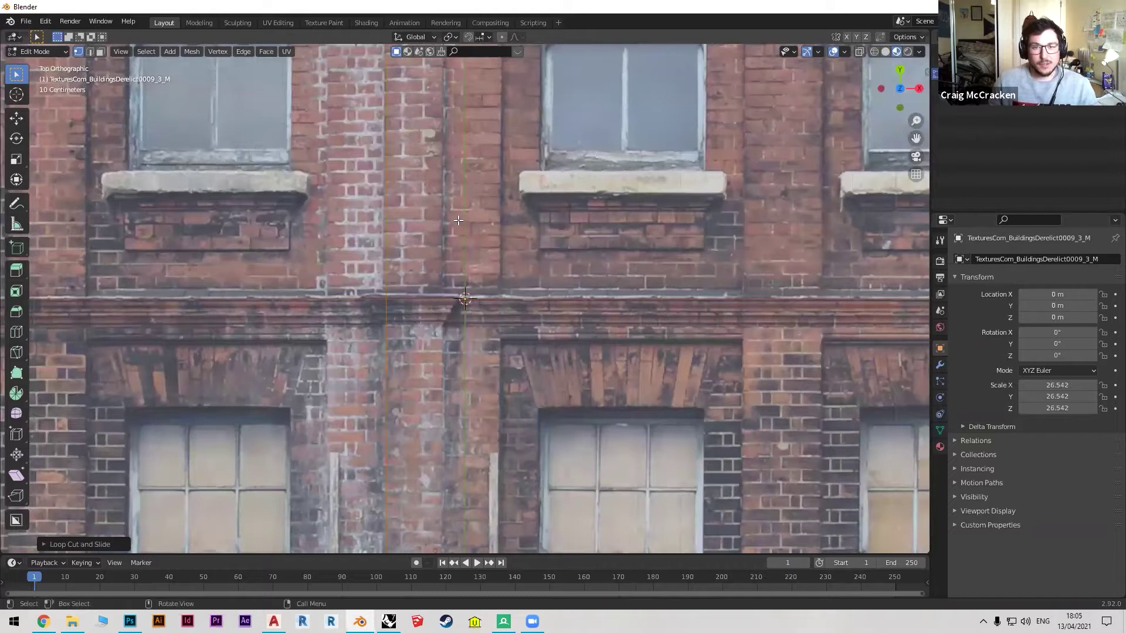
{"action": "scroll", "coordinate": [461, 170], "scroll_direction": "down", "scroll_amount": 6}
{"action": "scroll", "coordinate": [461, 170], "scroll_direction": "down", "scroll_amount": 1}
{"action": "key", "text": "ctrl+r"}
{"action": "left_click", "coordinate": [472, 156]}
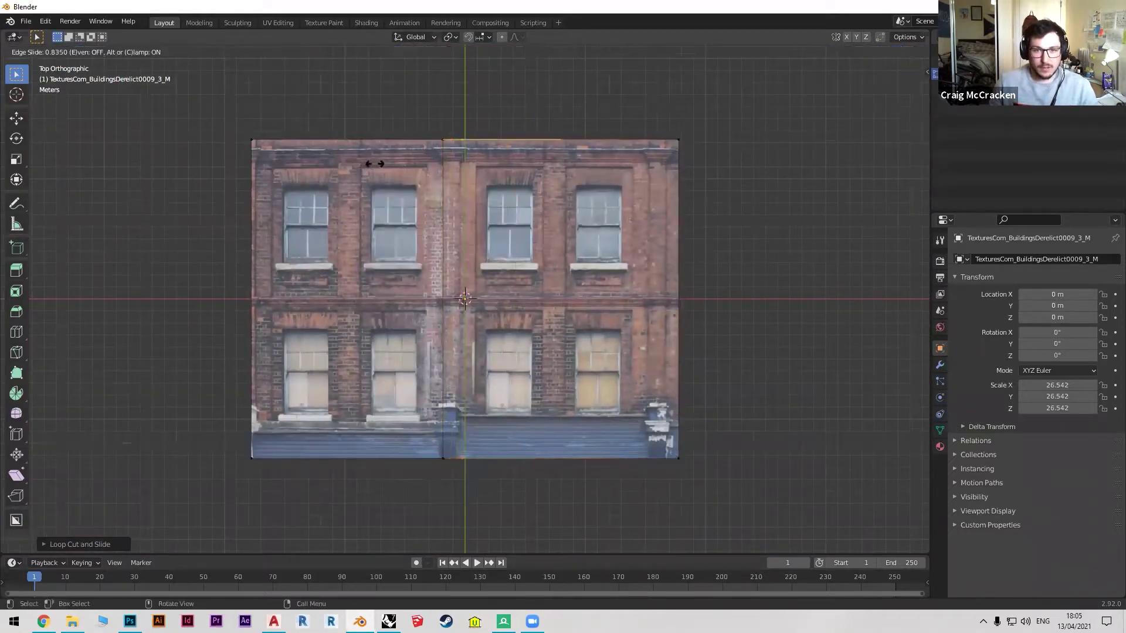
{"action": "left_click", "coordinate": [377, 164]}
{"action": "key", "text": "ctrl+r"}
{"action": "left_click", "coordinate": [492, 141]}
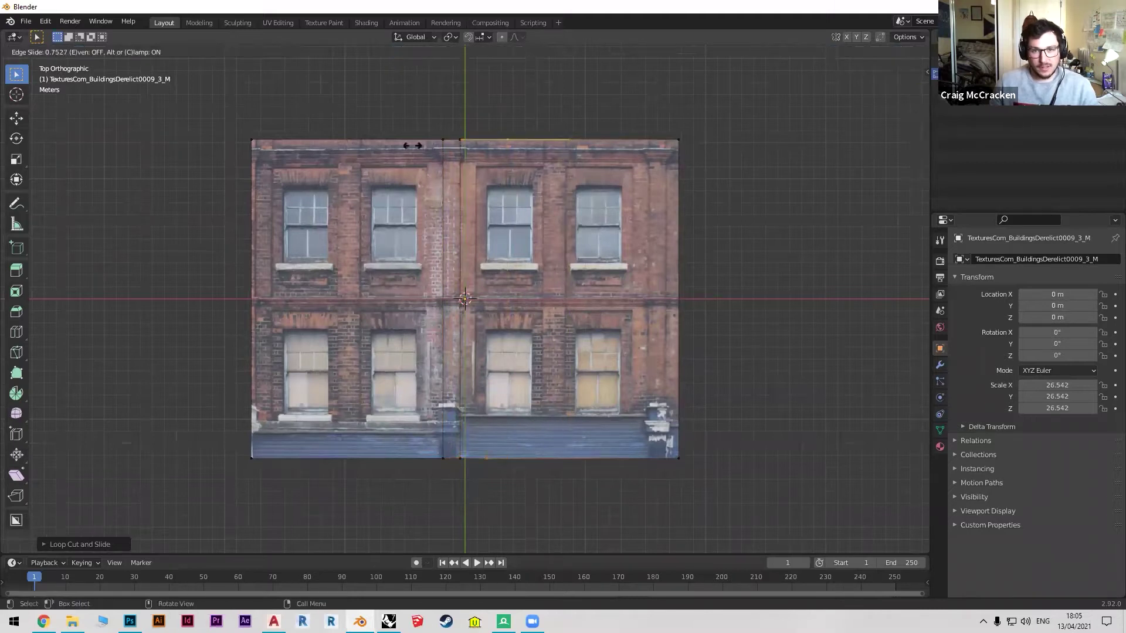
{"action": "left_click", "coordinate": [413, 145]}
{"action": "key", "text": "ctrl+r"}
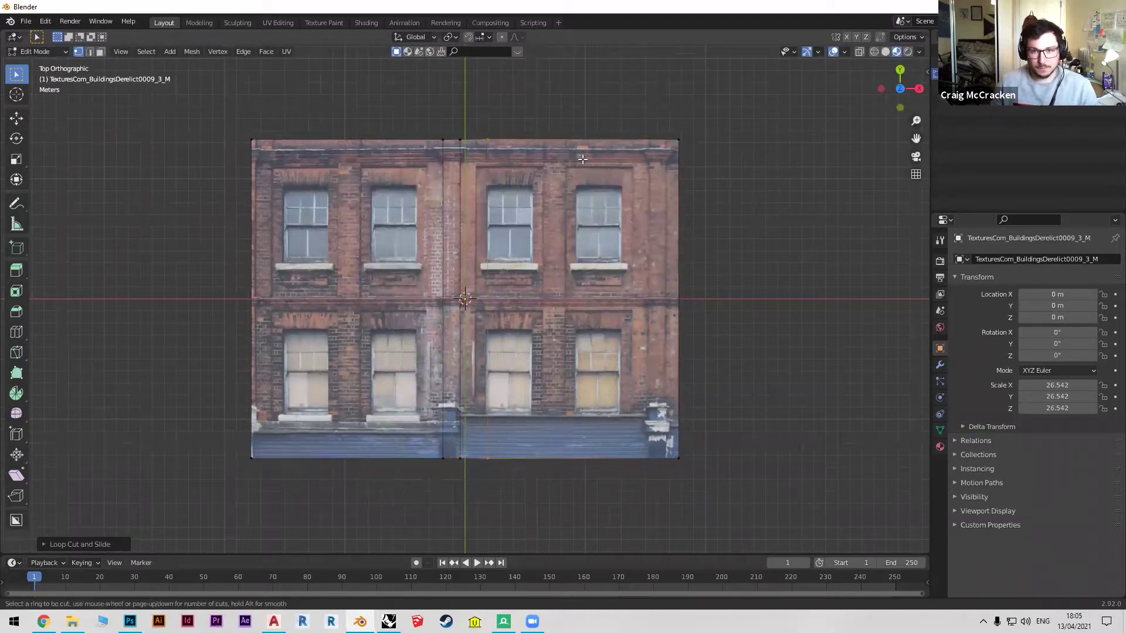
{"action": "left_click", "coordinate": [582, 162]}
{"action": "left_click", "coordinate": [529, 164]}
Add a loop cut along one window's edge, then quit Blender without saving.
{"action": "key", "text": "ctrl+r"}
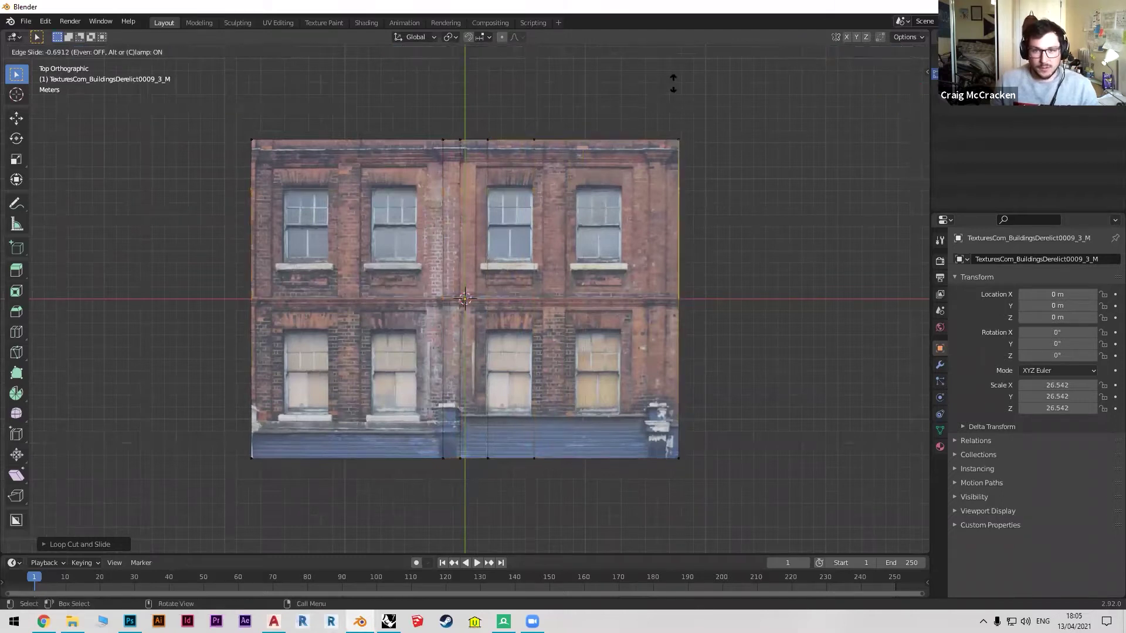
{"action": "key", "text": "Escape"}
{"action": "key", "text": "ctrl+r"}
{"action": "scroll", "coordinate": [504, 193], "scroll_direction": "up", "scroll_amount": 3}
{"action": "key", "text": "Escape"}
{"action": "scroll", "coordinate": [614, 125], "scroll_direction": "up", "scroll_amount": 3}
{"action": "scroll", "coordinate": [614, 124], "scroll_direction": "up", "scroll_amount": 2}
{"action": "middle_click_drag", "start_coordinate": [614, 125], "coordinate": [545, 214], "text": "shift"}
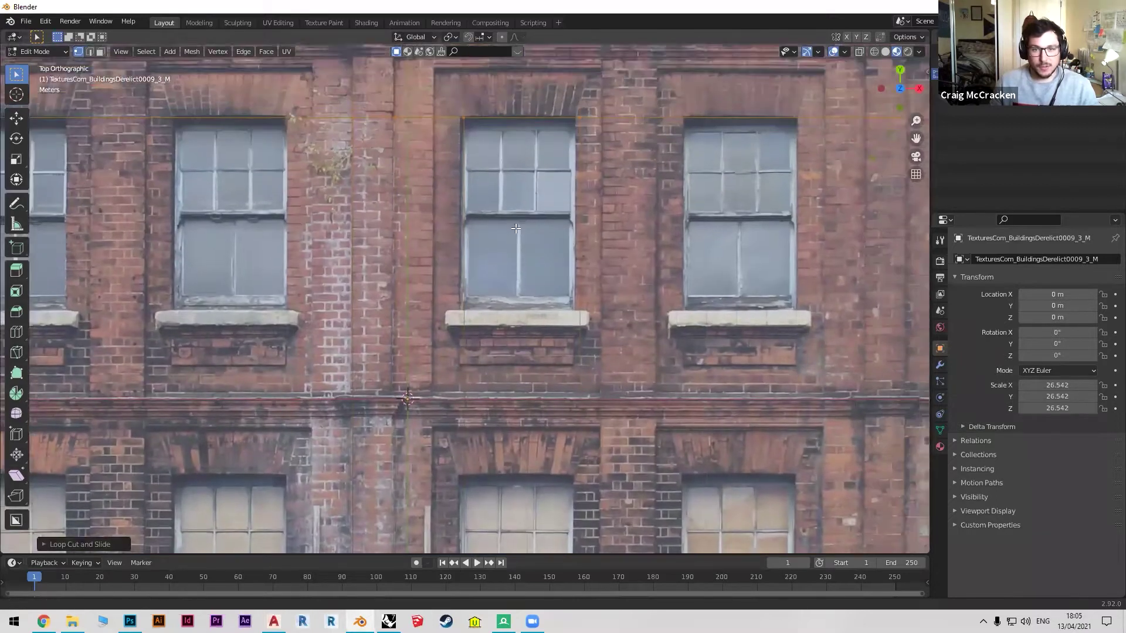
{"action": "scroll", "coordinate": [510, 238], "scroll_direction": "up", "scroll_amount": 1}
{"action": "key", "text": "ctrl+r"}
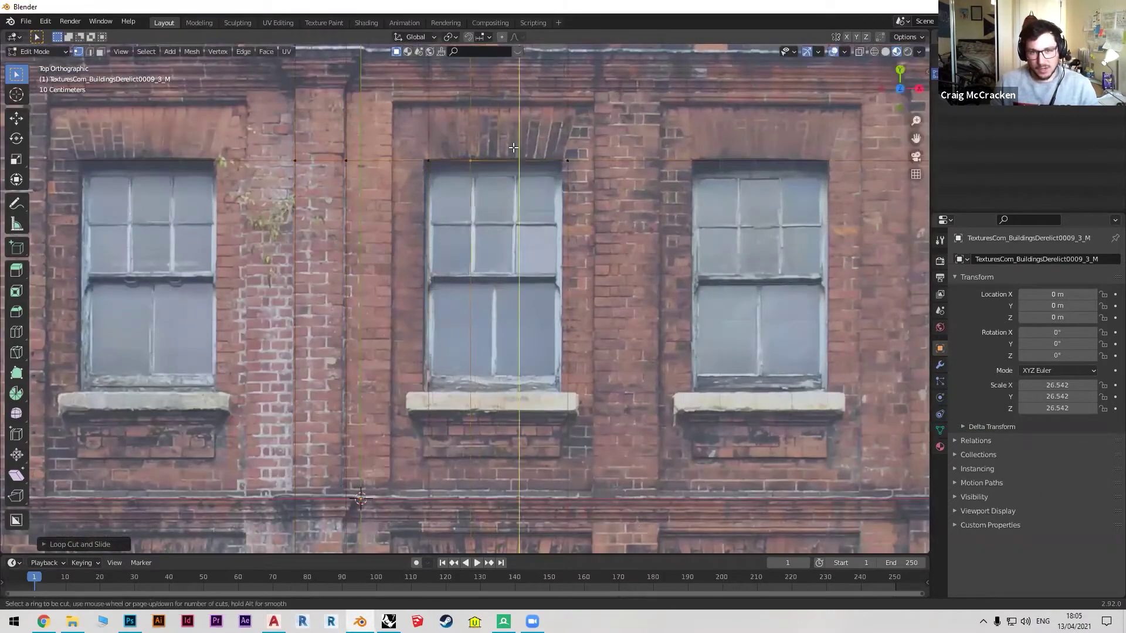
{"action": "left_click", "coordinate": [513, 147]}
{"action": "left_click", "coordinate": [472, 157]}
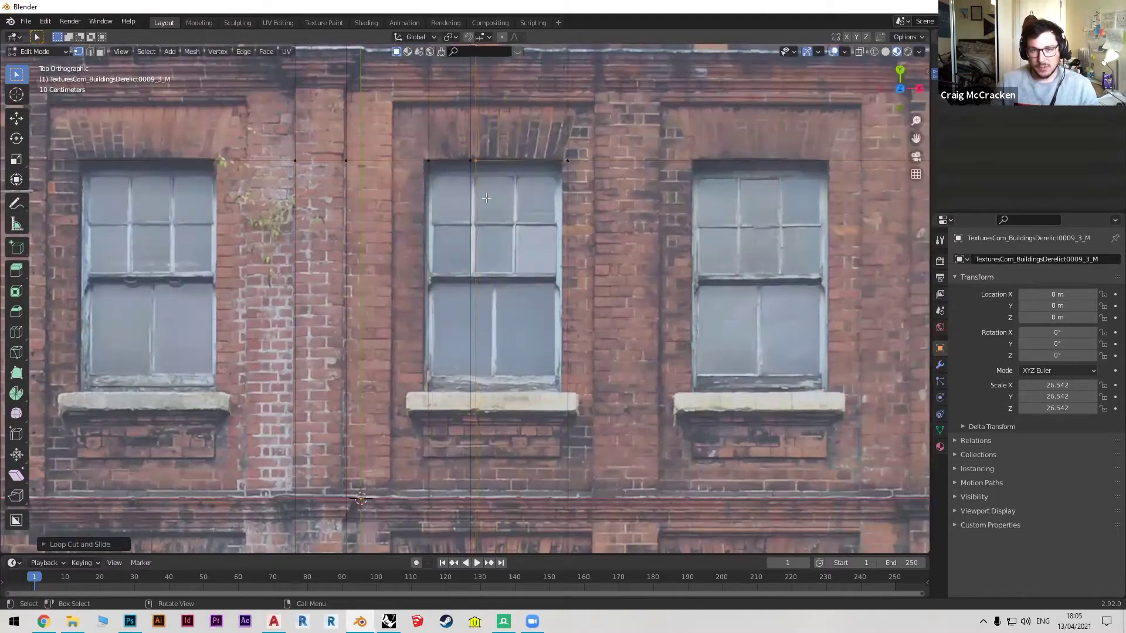
{"action": "scroll", "coordinate": [433, 175], "scroll_direction": "up", "scroll_amount": 3}
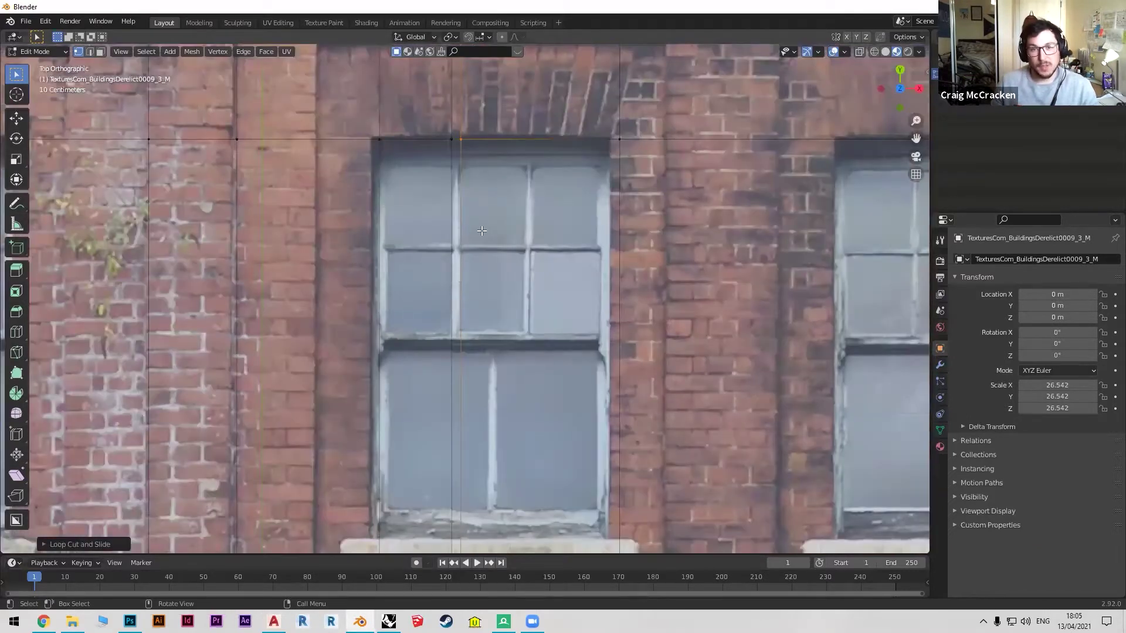
{"action": "scroll", "coordinate": [481, 231], "scroll_direction": "down", "scroll_amount": 5}
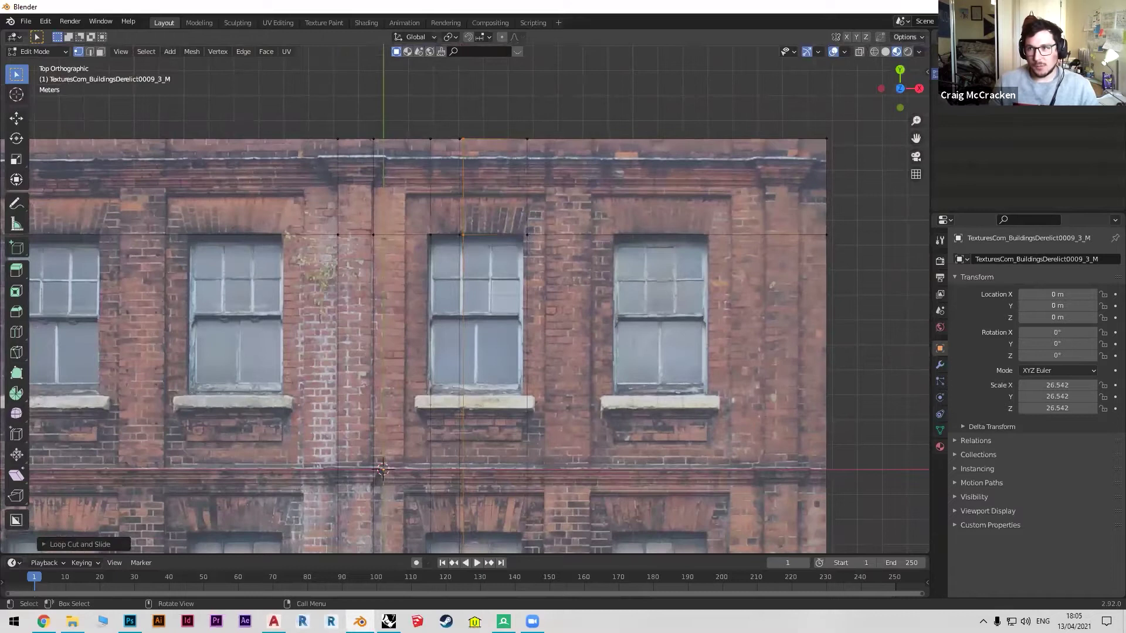
{"action": "key", "text": "ctrl+q"}
{"action": "left_click", "coordinate": [585, 332]}
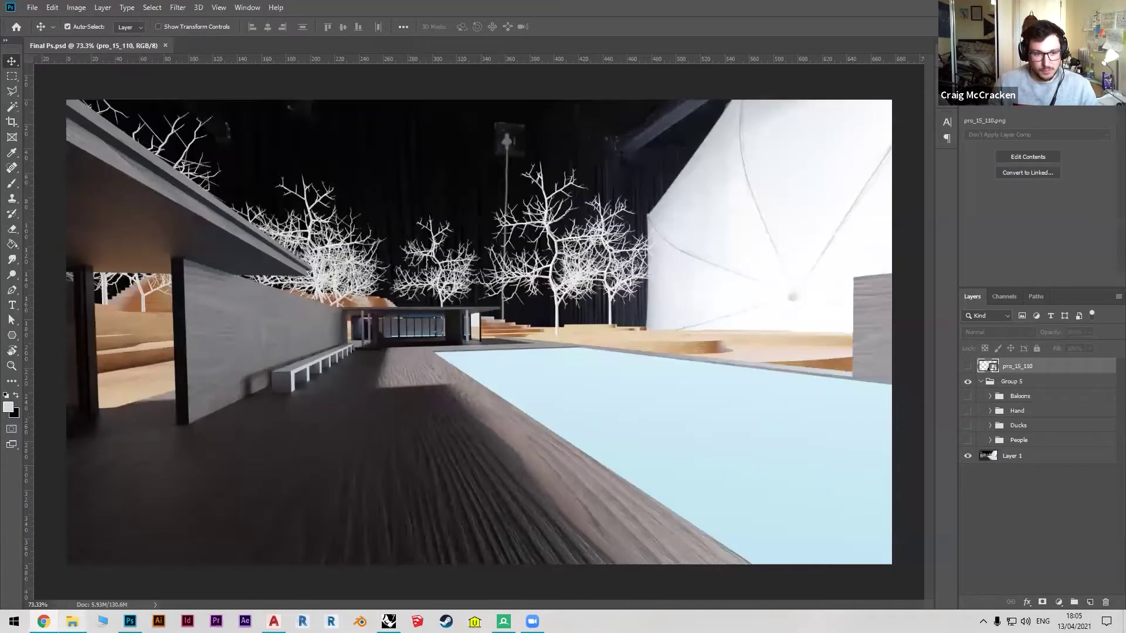
Open 1.blend from the Workshop\Street folder in File Explorer.
{"action": "left_click", "coordinate": [72, 621]}
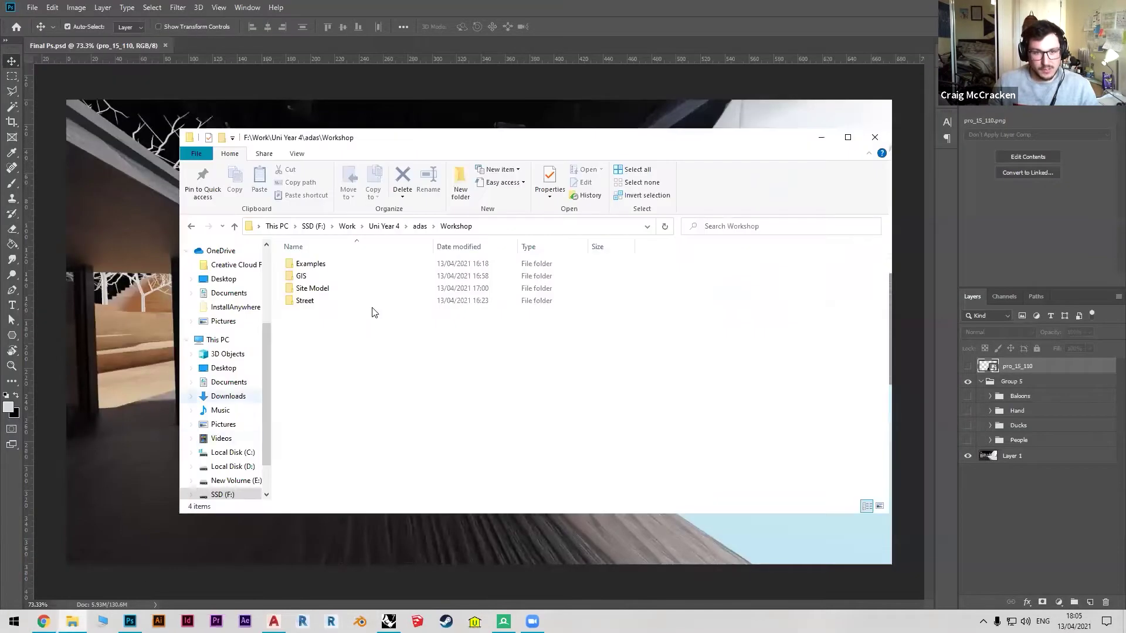
{"action": "left_click", "coordinate": [747, 85]}
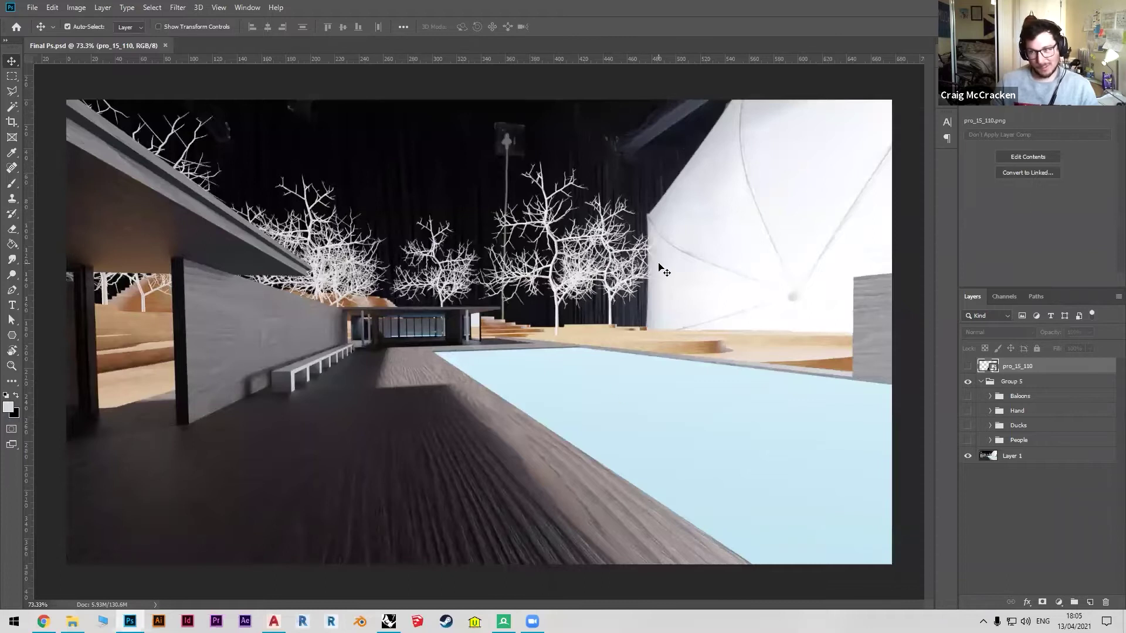
{"action": "mouse_move", "coordinate": [72, 621]}
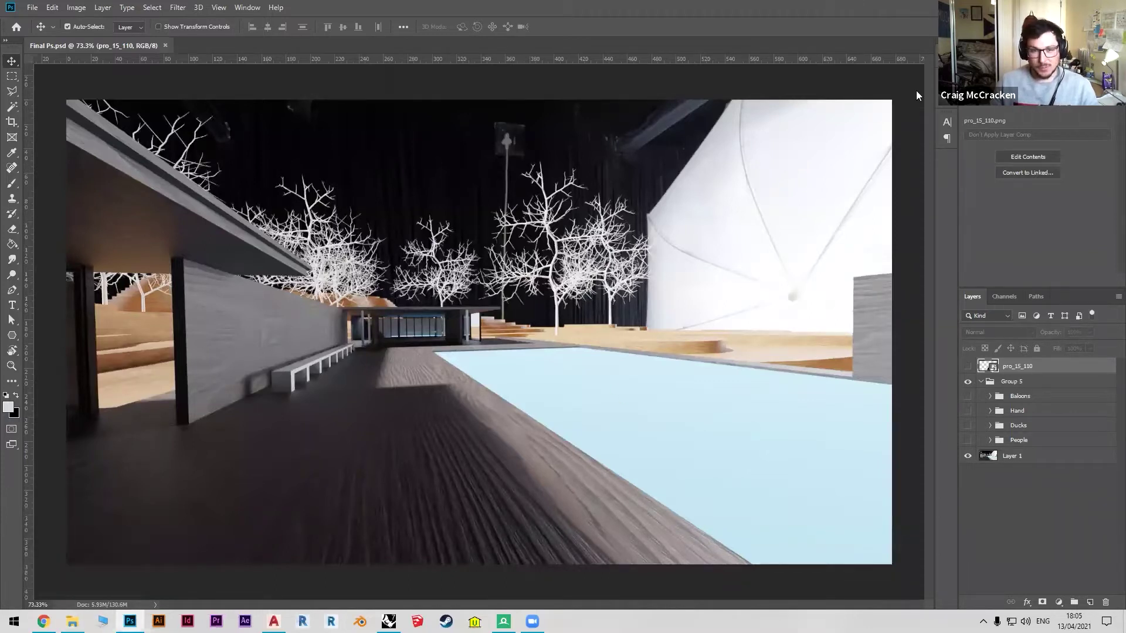
{"action": "left_click", "coordinate": [73, 621]}
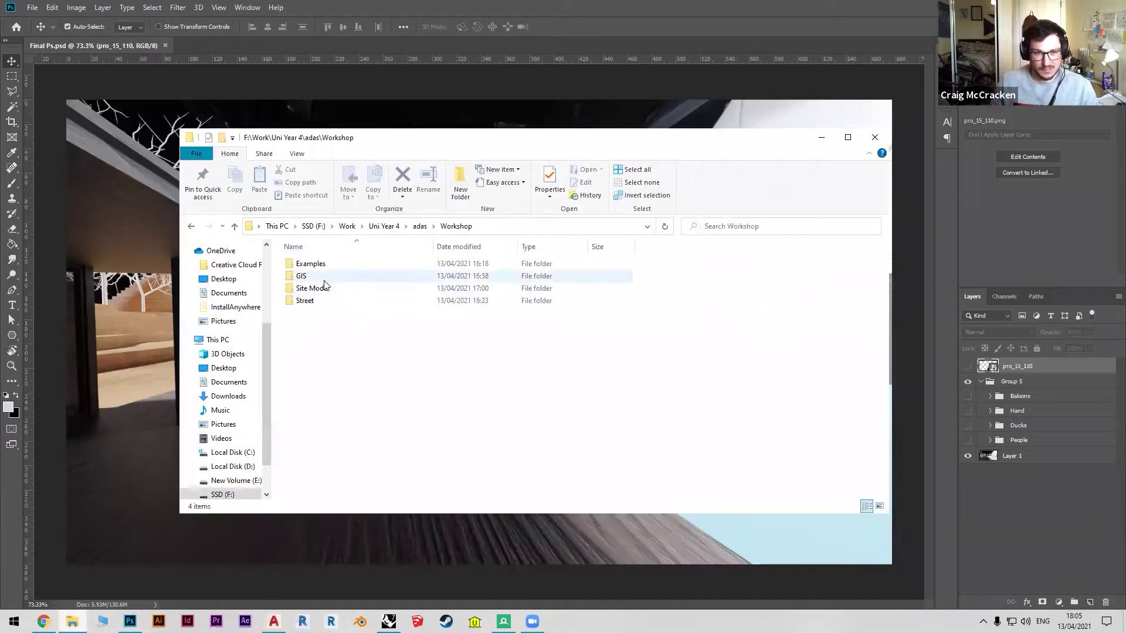
{"action": "double_click", "coordinate": [313, 300]}
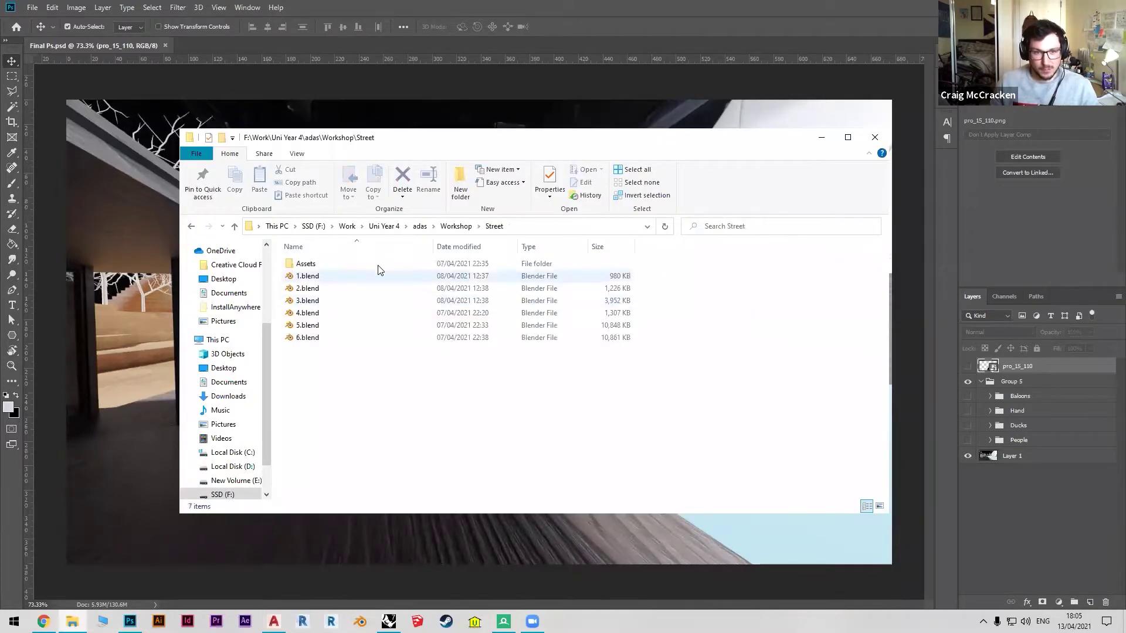
{"action": "double_click", "coordinate": [316, 278]}
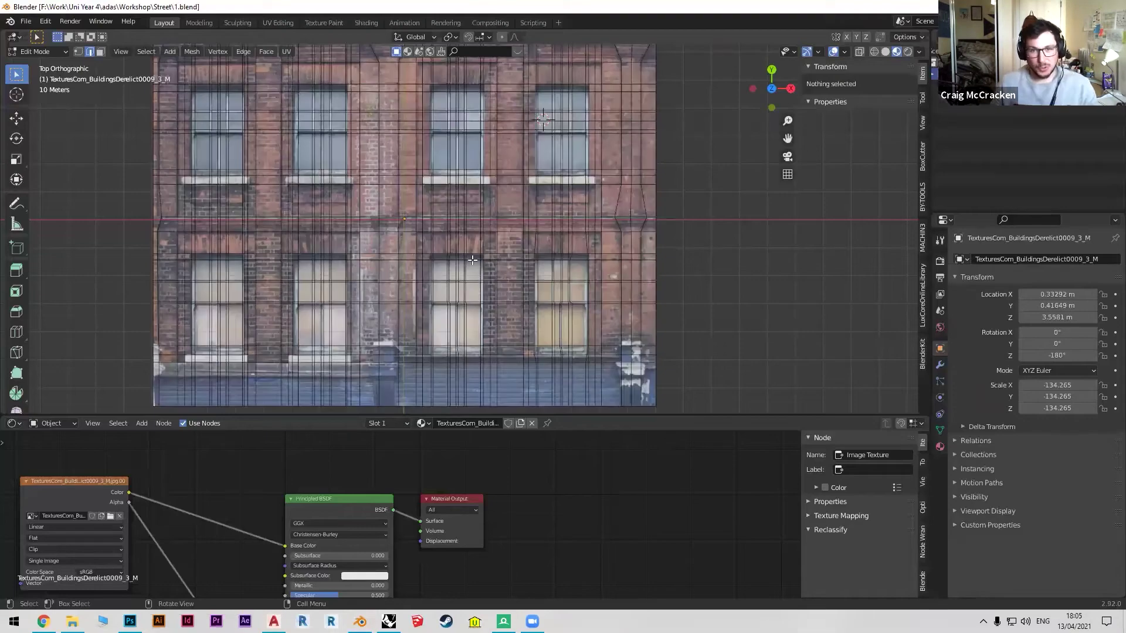
Select the five vertical pilaster face strips of the facade in face select mode.
{"action": "scroll", "coordinate": [476, 275], "scroll_direction": "down", "scroll_amount": 2}
{"action": "scroll", "coordinate": [463, 223], "scroll_direction": "up", "scroll_amount": 2}
{"action": "scroll", "coordinate": [449, 169], "scroll_direction": "down", "scroll_amount": 1}
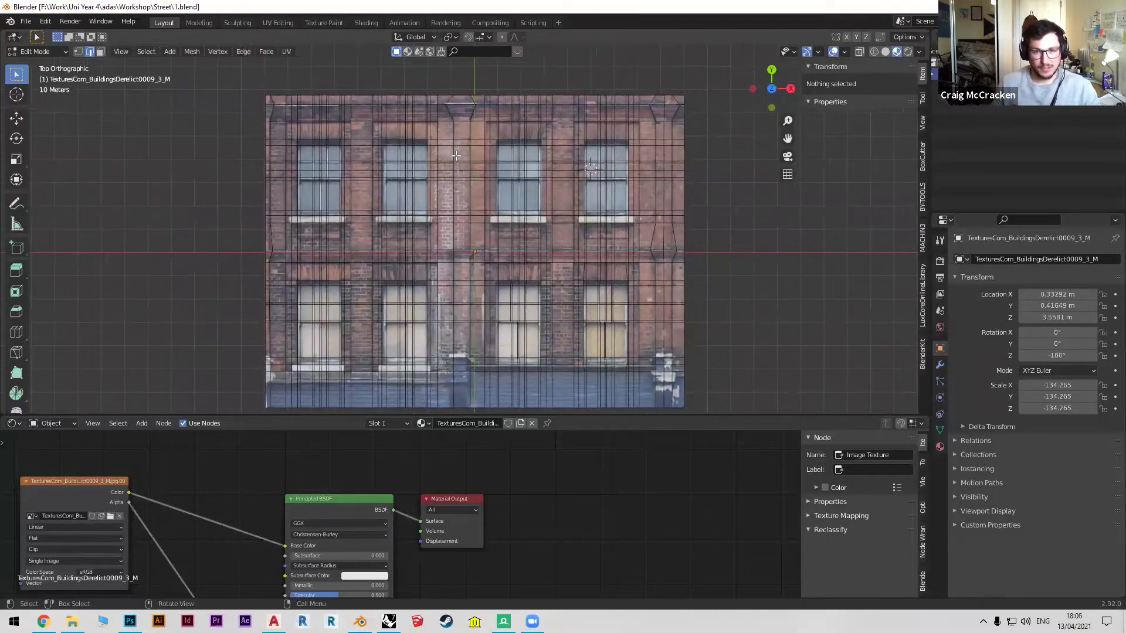
{"action": "scroll", "coordinate": [455, 155], "scroll_direction": "down", "scroll_amount": 1}
{"action": "scroll", "coordinate": [654, 328], "scroll_direction": "down", "scroll_amount": 2, "text": "shift"}
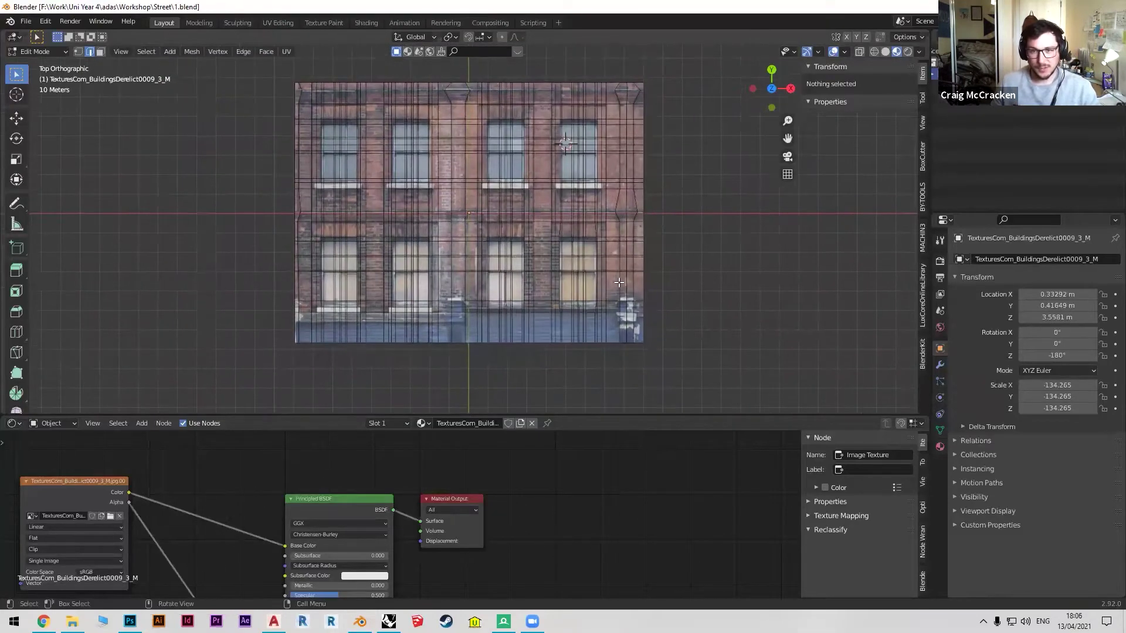
{"action": "left_click_drag", "start_coordinate": [630, 351], "coordinate": [621, 65]}
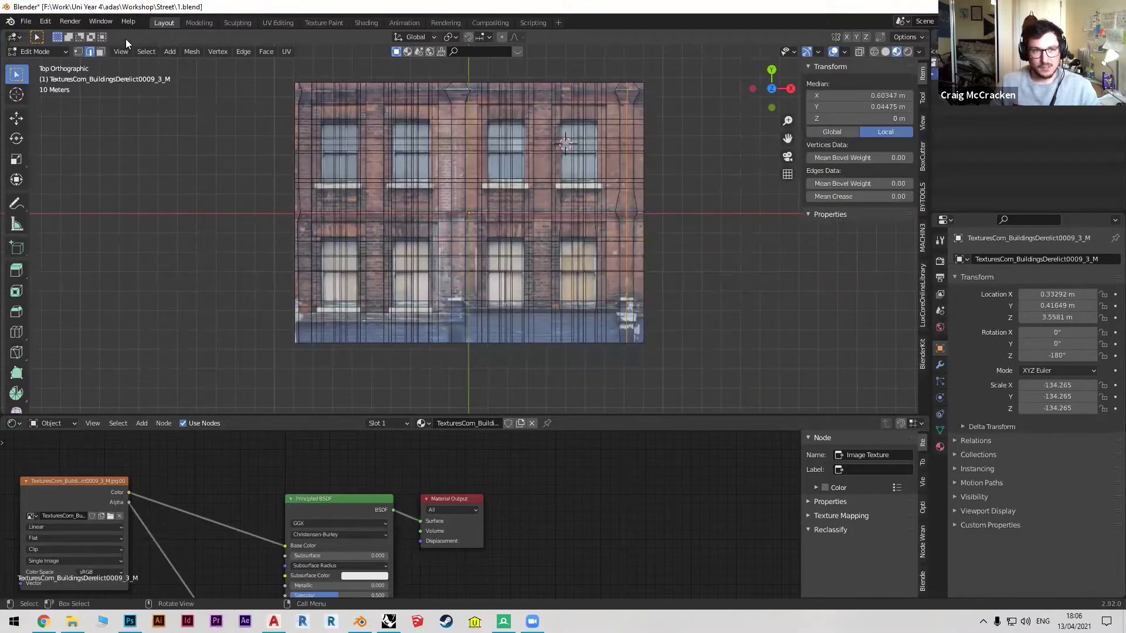
{"action": "left_click", "coordinate": [100, 51]}
{"action": "left_click_drag", "start_coordinate": [461, 347], "coordinate": [457, 75]}
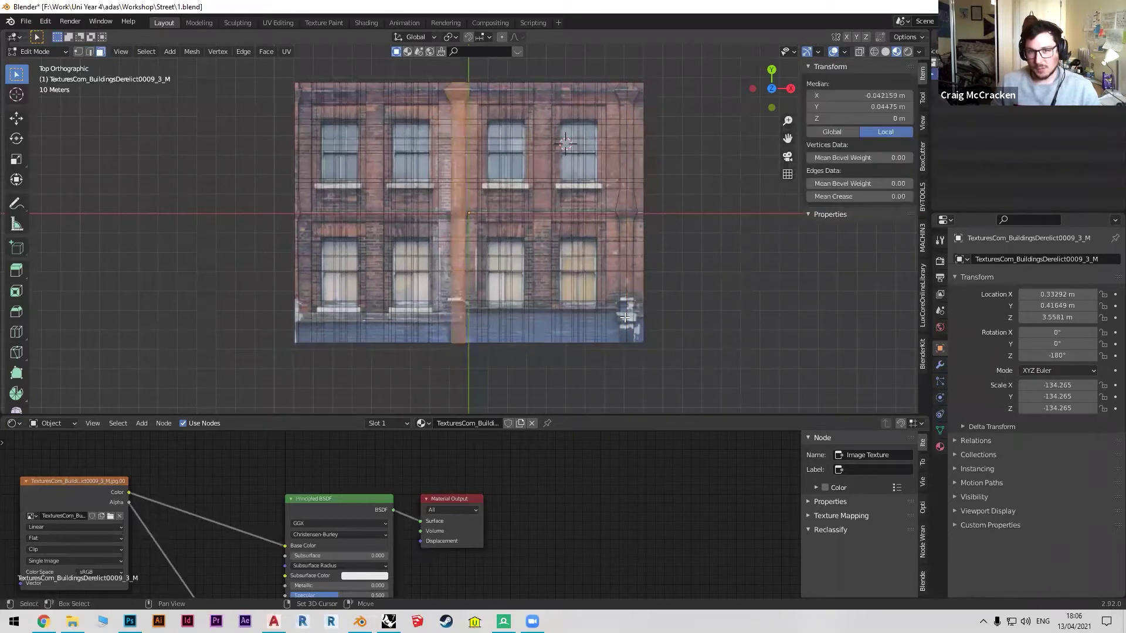
{"action": "left_click_drag", "start_coordinate": [632, 346], "coordinate": [624, 71], "text": "shift"}
{"action": "left_click_drag", "start_coordinate": [546, 350], "coordinate": [541, 85], "text": "shift"}
{"action": "left_click_drag", "start_coordinate": [377, 95], "coordinate": [378, 349], "text": "shift"}
{"action": "left_click_drag", "start_coordinate": [264, 69], "coordinate": [298, 333], "text": "shift"}
{"action": "scroll", "coordinate": [410, 215], "scroll_direction": "up", "scroll_amount": 2}
{"action": "middle_click_drag", "start_coordinate": [411, 216], "coordinate": [459, 119]}
{"action": "middle_click_drag", "start_coordinate": [368, 202], "coordinate": [411, 204]}
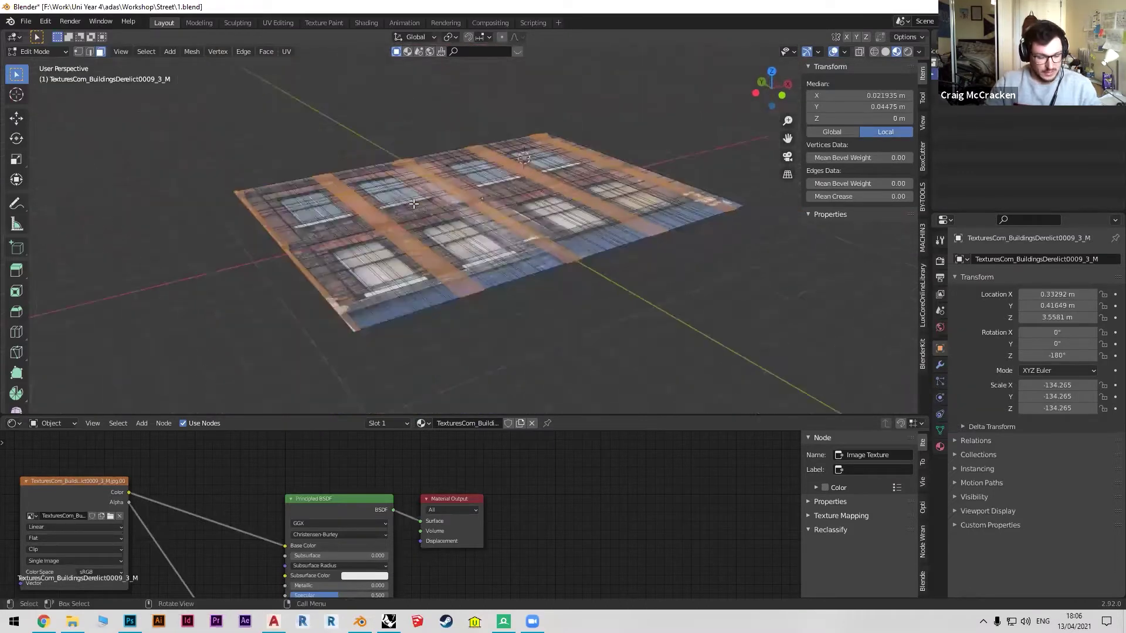
Extrude the selected strips about 0.83 along Z and deselect everything.
{"action": "key", "text": "e"}
{"action": "key", "text": "z"}
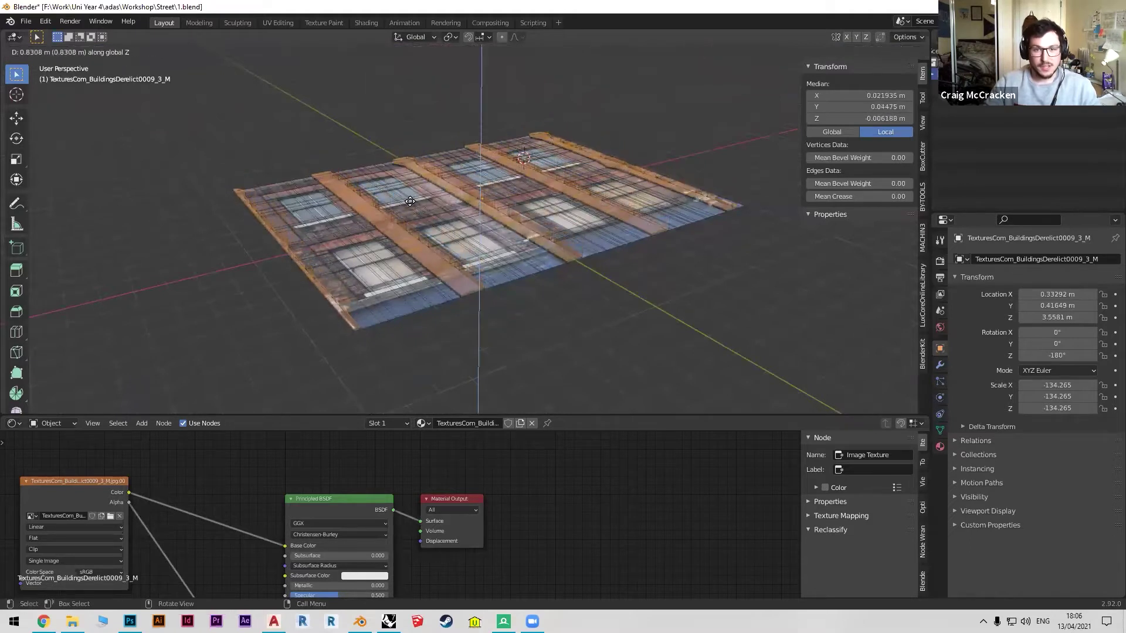
{"action": "left_click", "coordinate": [411, 200]}
{"action": "key", "text": "alt+a"}
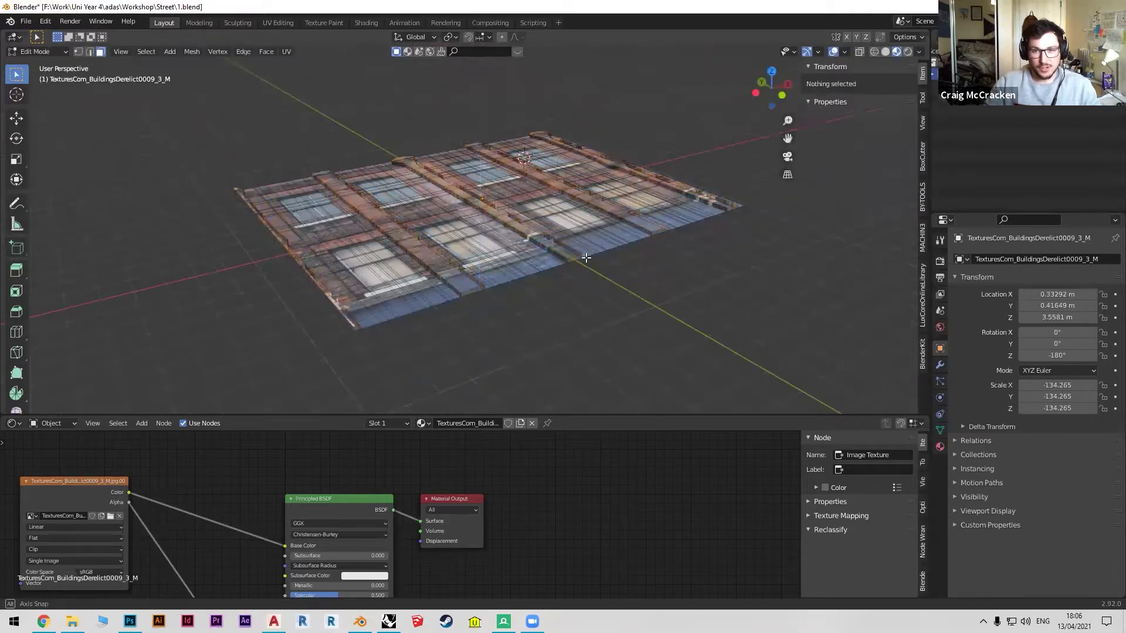
{"action": "middle_click_drag", "start_coordinate": [581, 291], "coordinate": [586, 263]}
{"action": "middle_click_drag", "start_coordinate": [414, 202], "coordinate": [351, 207]}
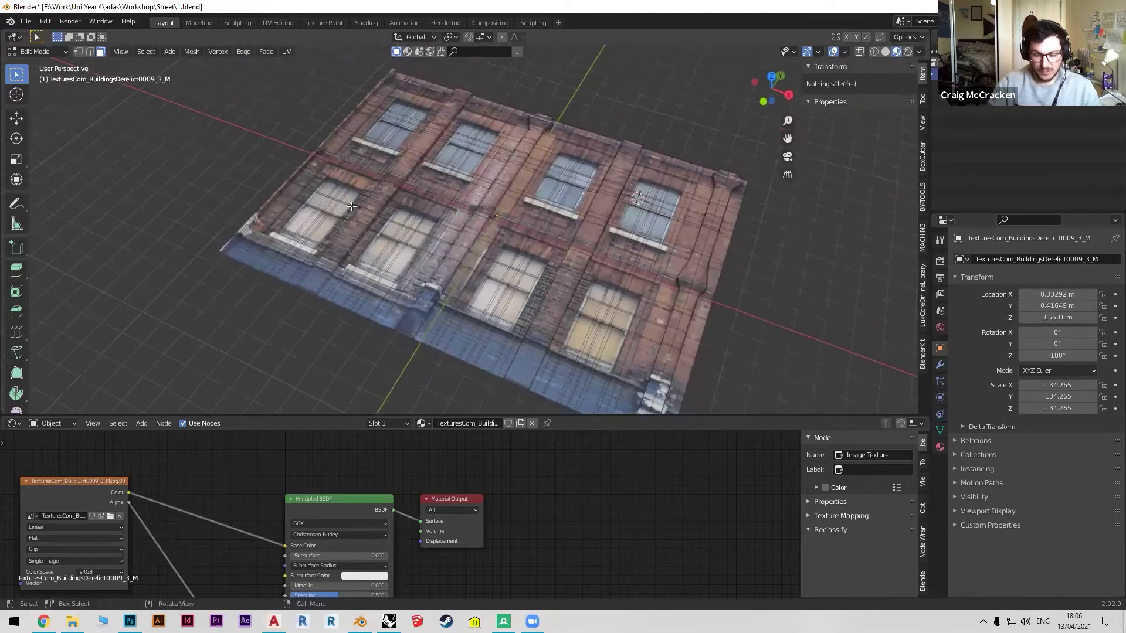
{"action": "key", "text": "KP_7"}
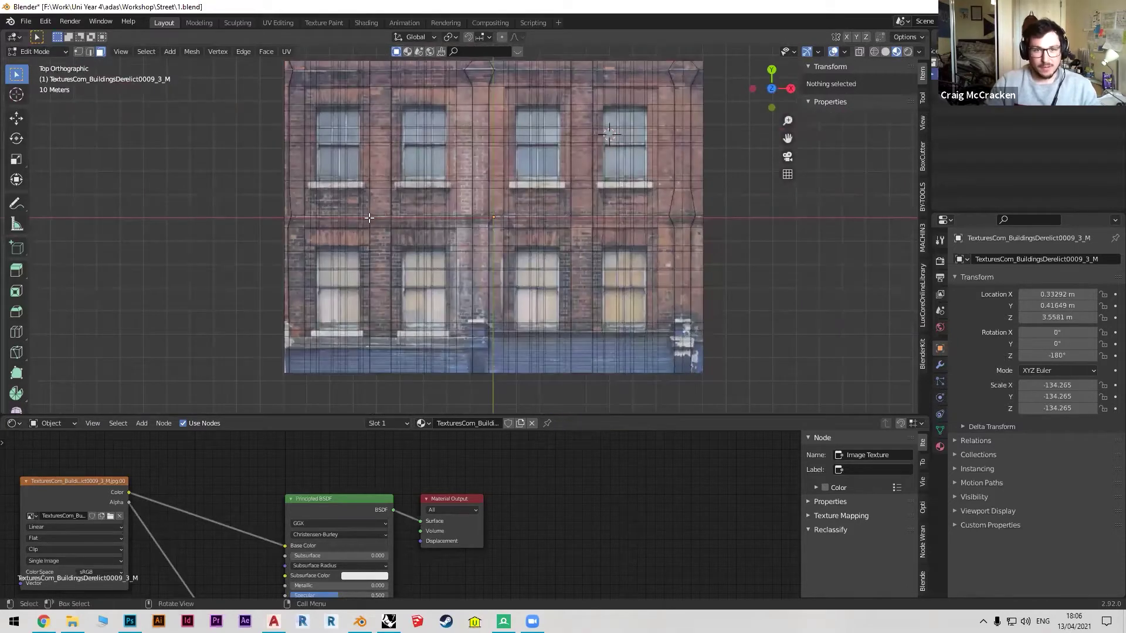
Extrude the upper-left window areas outward from the brick wall.
{"action": "left_click_drag", "start_coordinate": [365, 209], "coordinate": [304, 87]}
{"action": "left_click_drag", "start_coordinate": [451, 208], "coordinate": [393, 89]}
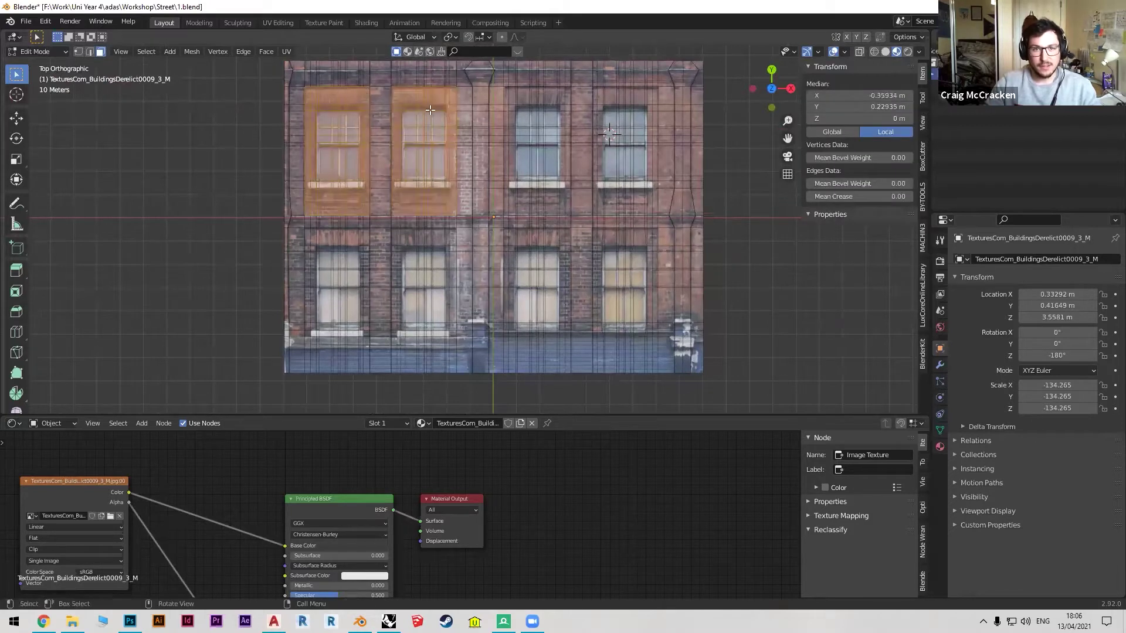
{"action": "key", "text": "e"}
{"action": "right_click", "coordinate": [436, 139]}
{"action": "middle_click_drag", "start_coordinate": [437, 139], "coordinate": [458, 268]}
{"action": "key", "text": "e"}
{"action": "left_click", "coordinate": [478, 153]}
{"action": "scroll", "coordinate": [458, 268], "scroll_direction": "up", "scroll_amount": 4}
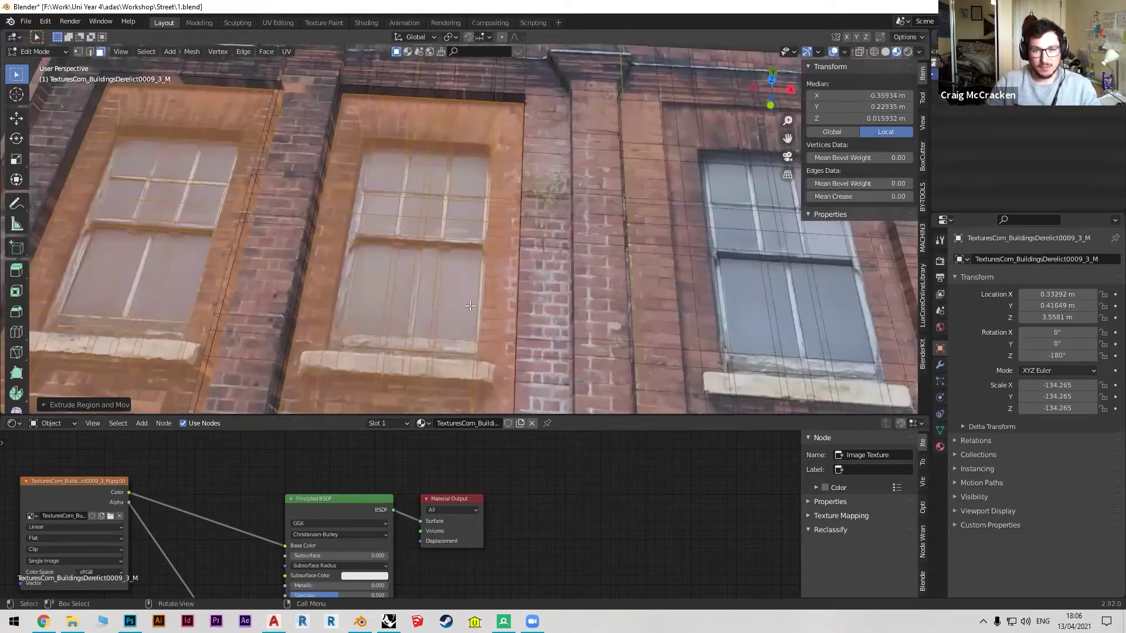
Extrude the middle window's panes slightly and return to Object Mode.
{"action": "left_click", "coordinate": [444, 305]}
{"action": "left_click_drag", "start_coordinate": [422, 286], "coordinate": [422, 281], "text": "shift"}
{"action": "left_click", "coordinate": [381, 290], "text": "shift"}
{"action": "left_click", "coordinate": [404, 214], "text": "shift"}
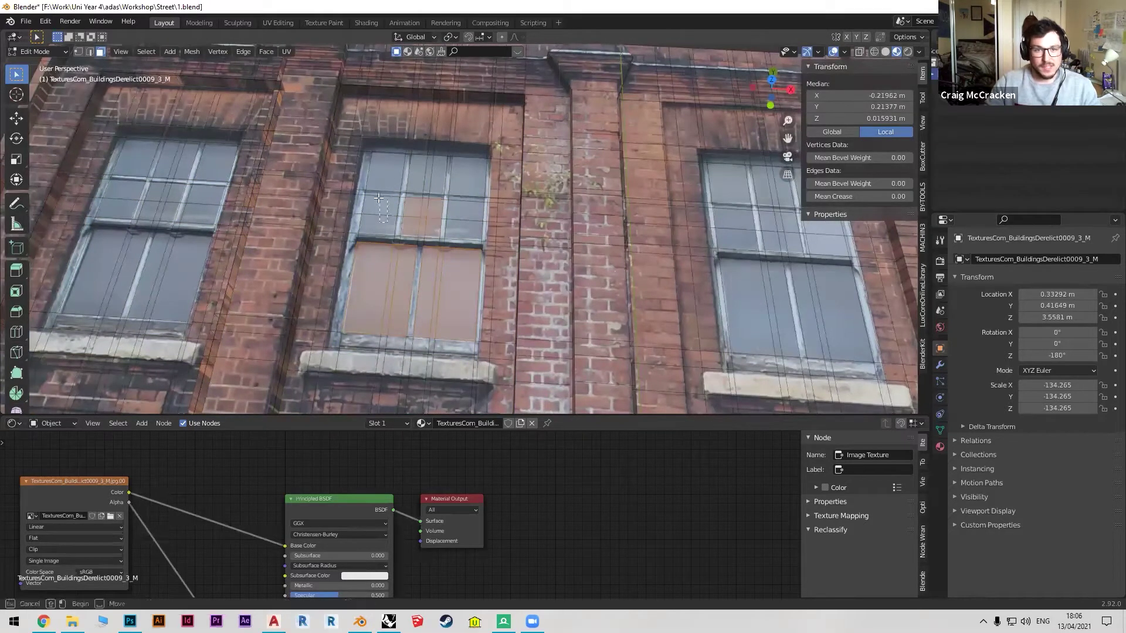
{"action": "left_click", "coordinate": [413, 178], "text": "shift"}
{"action": "left_click", "coordinate": [422, 178], "text": "shift"}
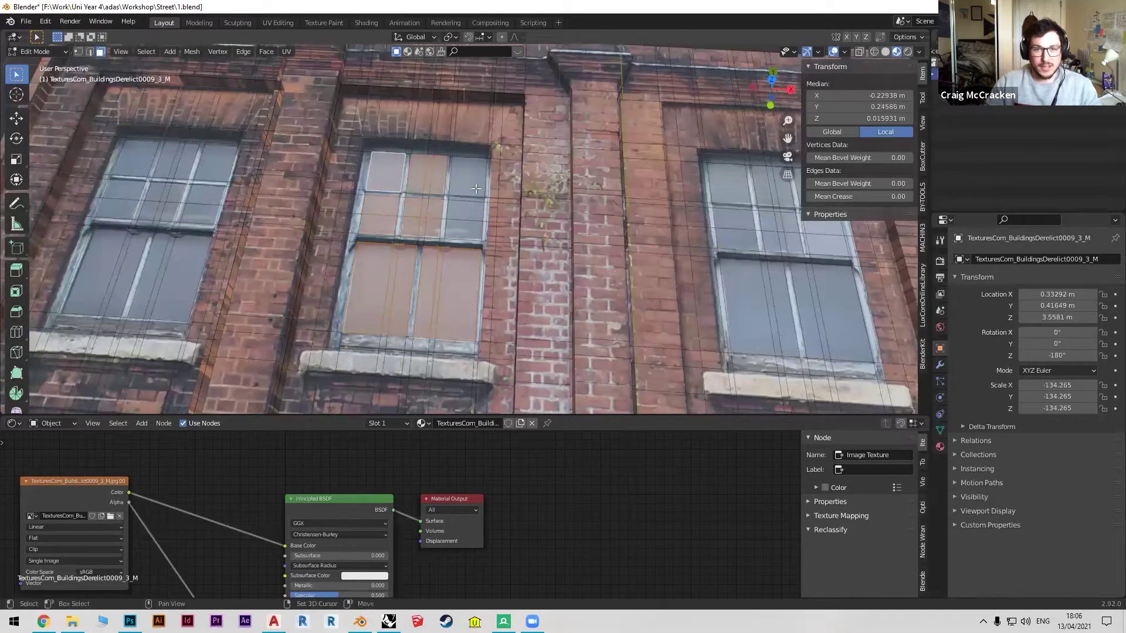
{"action": "left_click", "coordinate": [469, 187], "text": "shift"}
{"action": "key", "text": "e"}
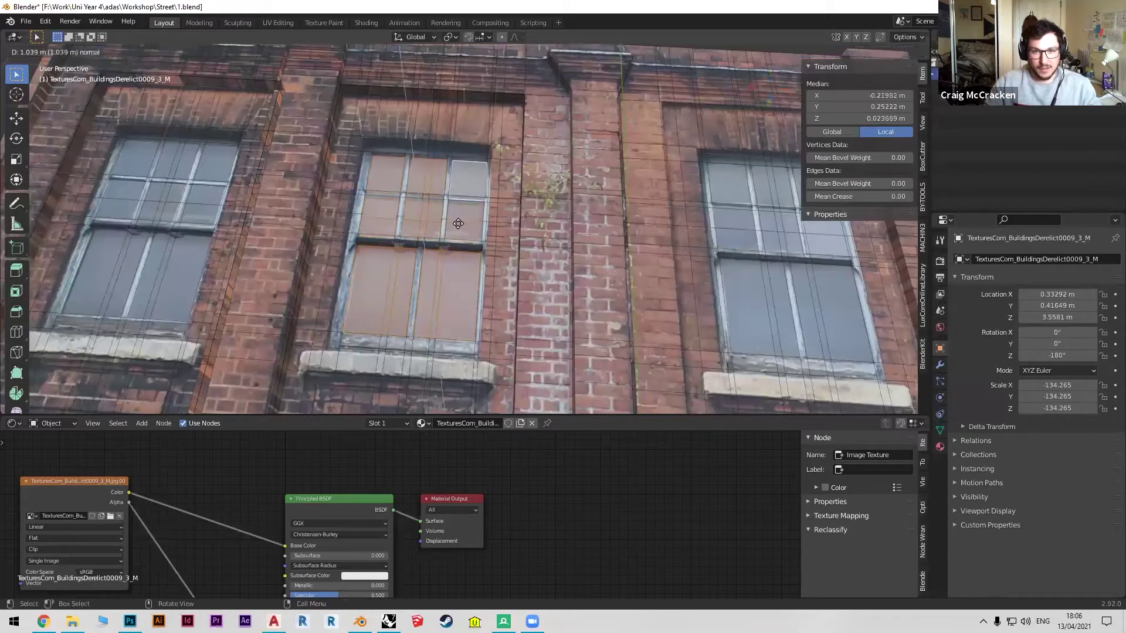
{"action": "left_click", "coordinate": [455, 223]}
{"action": "middle_click_drag", "start_coordinate": [455, 223], "coordinate": [425, 243]}
{"action": "middle_click_drag", "start_coordinate": [482, 190], "coordinate": [591, 148]}
{"action": "key", "text": "Tab"}
{"action": "middle_click_drag", "start_coordinate": [503, 279], "coordinate": [533, 243]}
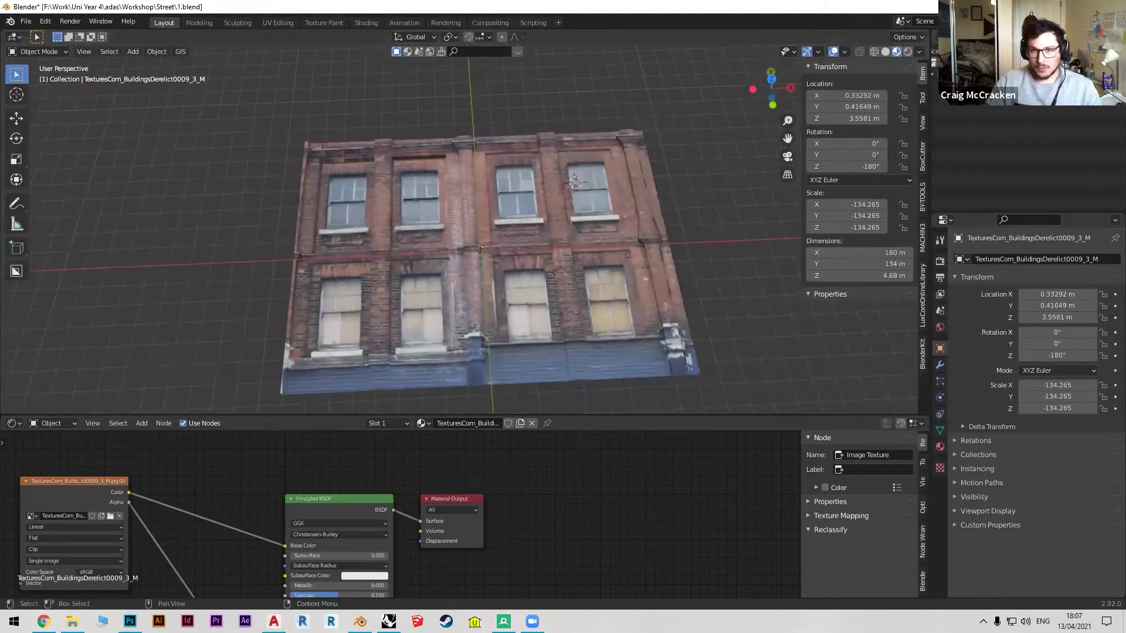
Quit without saving 1.blend and open 2.blend showing the upright relief brick facade.
{"action": "key", "text": "ctrl+q"}
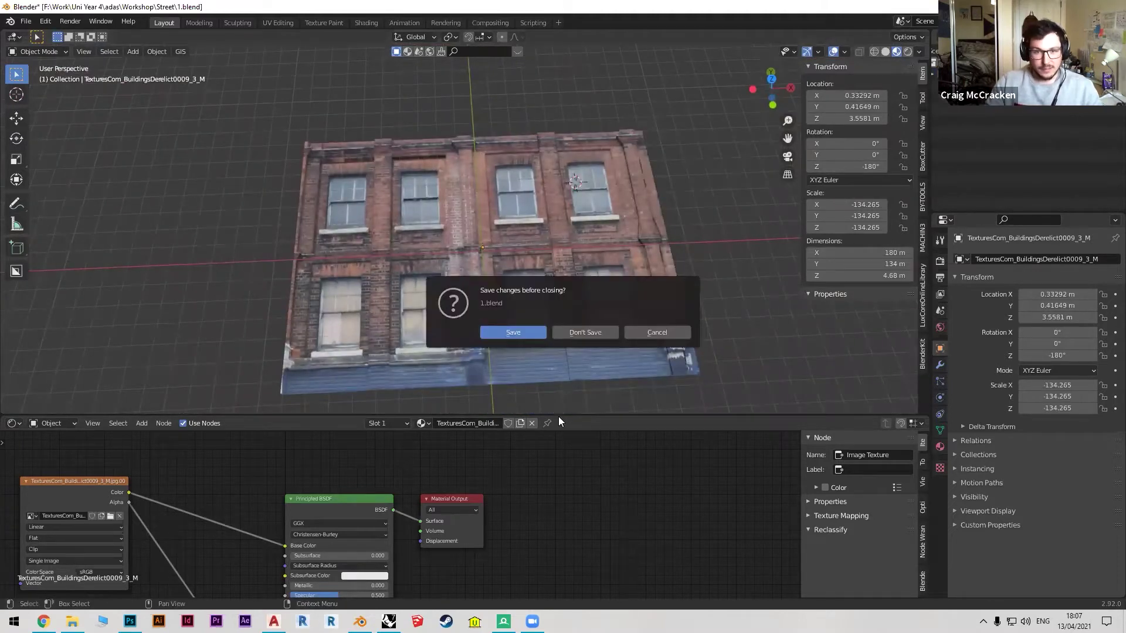
{"action": "left_click", "coordinate": [594, 332]}
{"action": "double_click", "coordinate": [321, 287]}
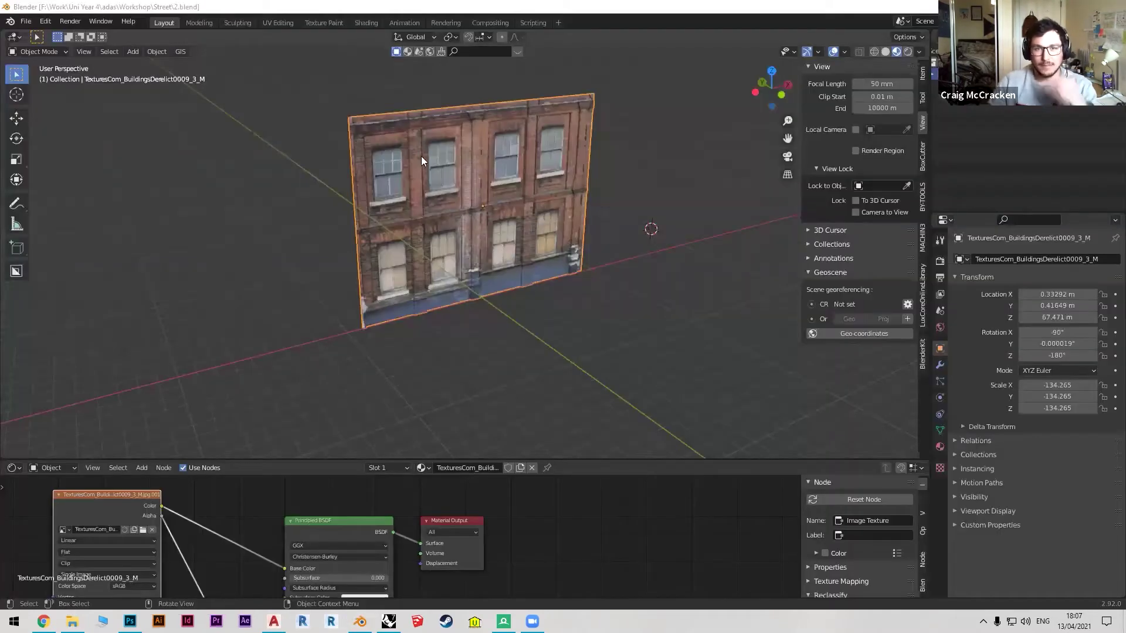
{"action": "scroll", "coordinate": [421, 156], "scroll_direction": "up", "scroll_amount": 3}
{"action": "middle_click_drag", "start_coordinate": [433, 208], "coordinate": [472, 209]}
{"action": "scroll", "coordinate": [444, 216], "scroll_direction": "down", "scroll_amount": 3}
{"action": "scroll", "coordinate": [473, 182], "scroll_direction": "up", "scroll_amount": 2}
{"action": "scroll", "coordinate": [473, 238], "scroll_direction": "up", "scroll_amount": 2}
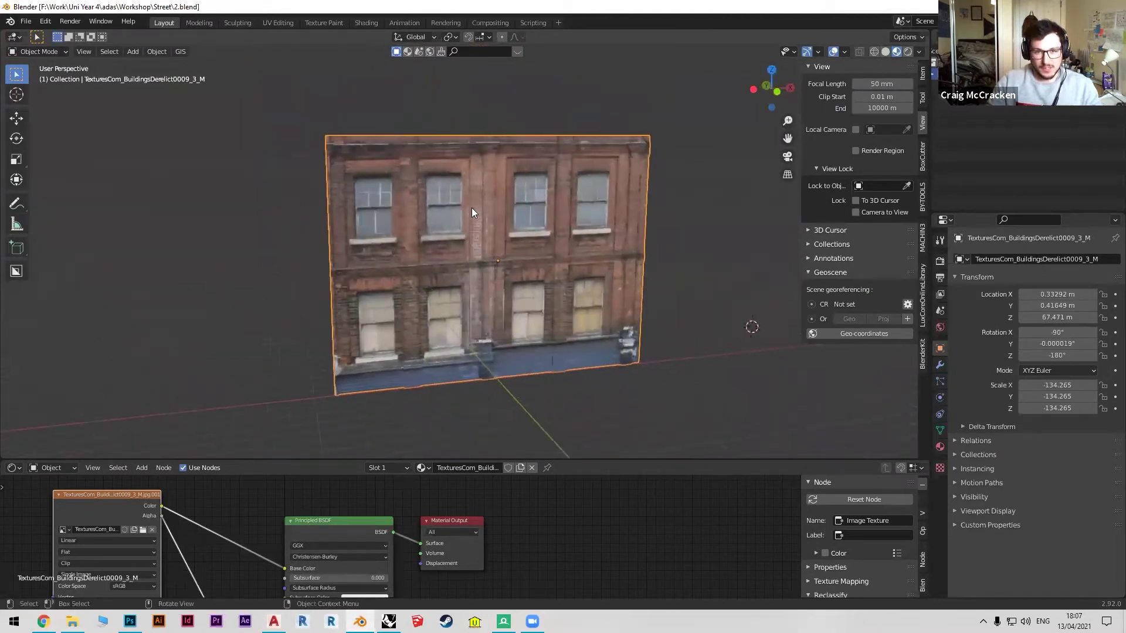
Orbit and pan the viewport to face the whole brick wall.
{"action": "scroll", "coordinate": [491, 231], "scroll_direction": "up", "scroll_amount": 4}
{"action": "middle_click_drag", "start_coordinate": [501, 281], "coordinate": [512, 238]}
{"action": "scroll", "coordinate": [510, 211], "scroll_direction": "up", "scroll_amount": 2}
{"action": "middle_click_drag", "start_coordinate": [509, 189], "coordinate": [474, 205], "text": "shift"}
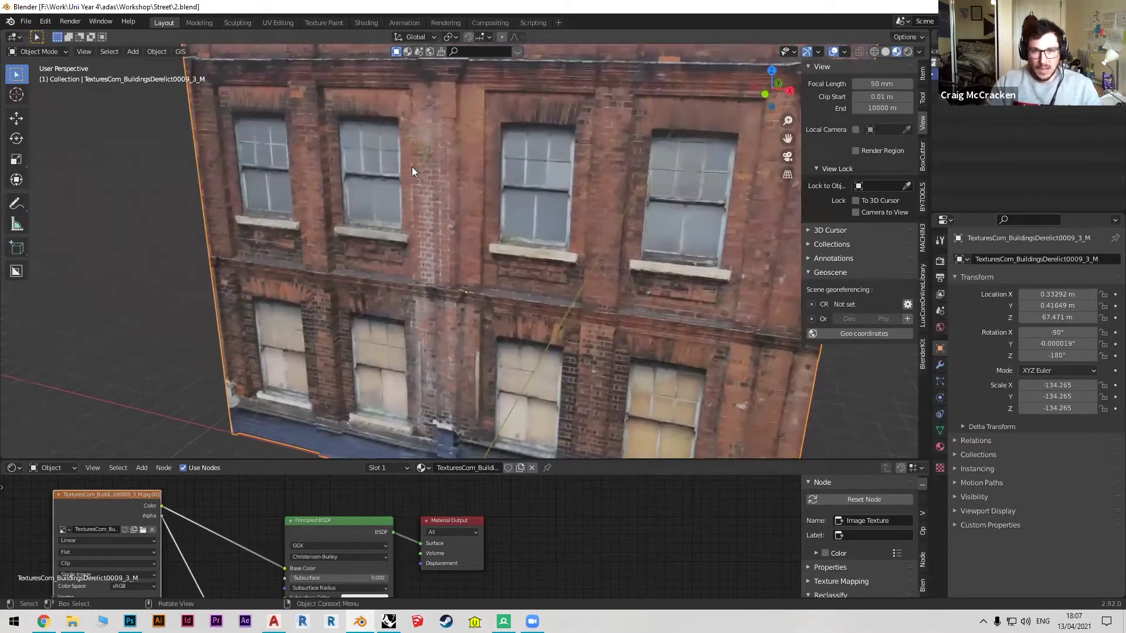
{"action": "scroll", "coordinate": [447, 158], "scroll_direction": "down", "scroll_amount": 3}
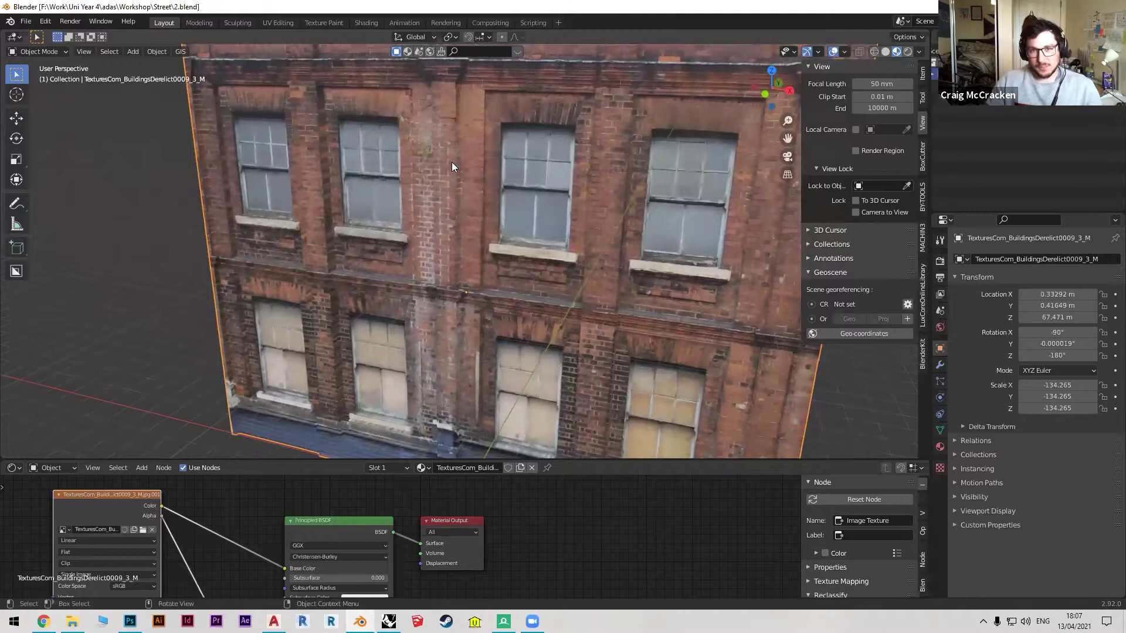
{"action": "middle_click_drag", "start_coordinate": [450, 160], "coordinate": [523, 172]}
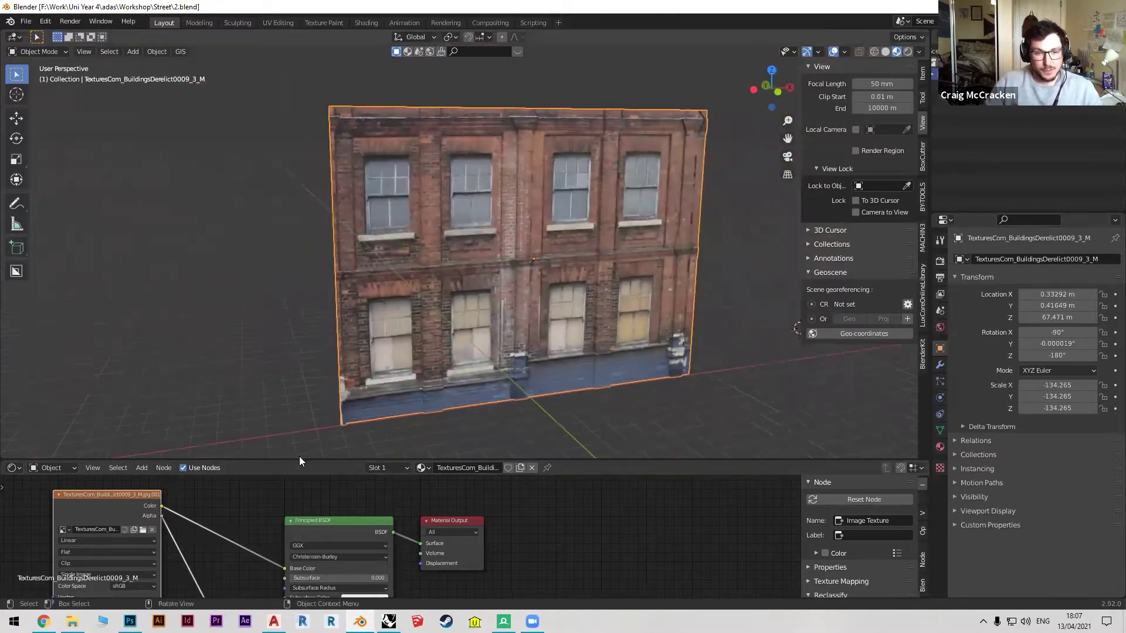
Enlarge the Shader Editor to show the image texture, Principled BSDF and Material Output nodes.
{"action": "left_click_drag", "start_coordinate": [288, 461], "coordinate": [310, 324]}
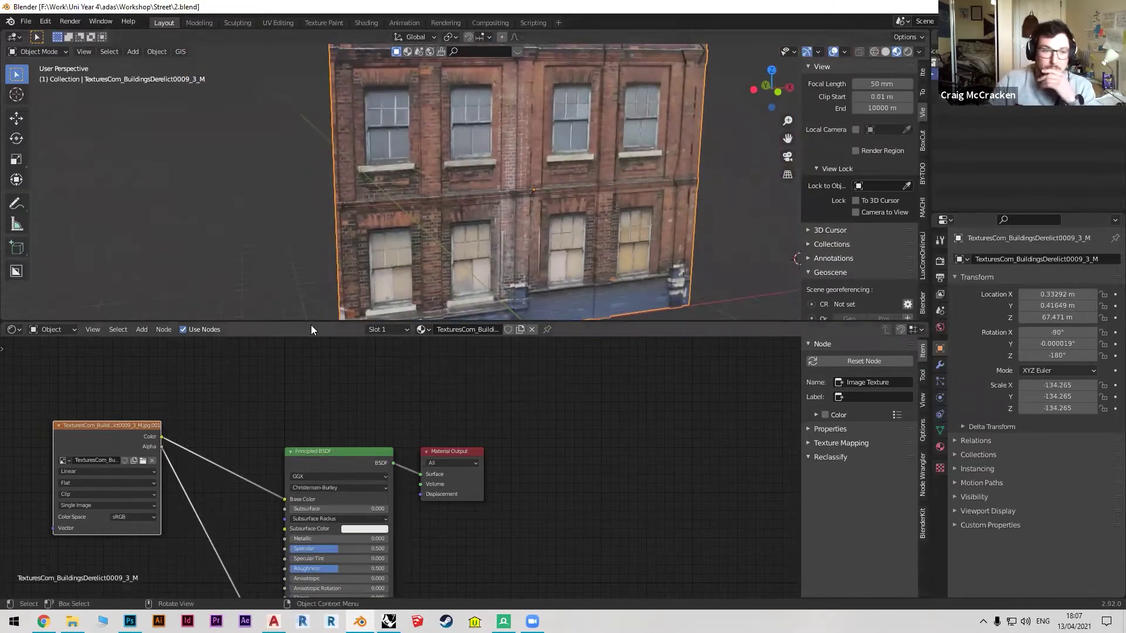
{"action": "scroll", "coordinate": [338, 387], "scroll_direction": "down", "scroll_amount": 2}
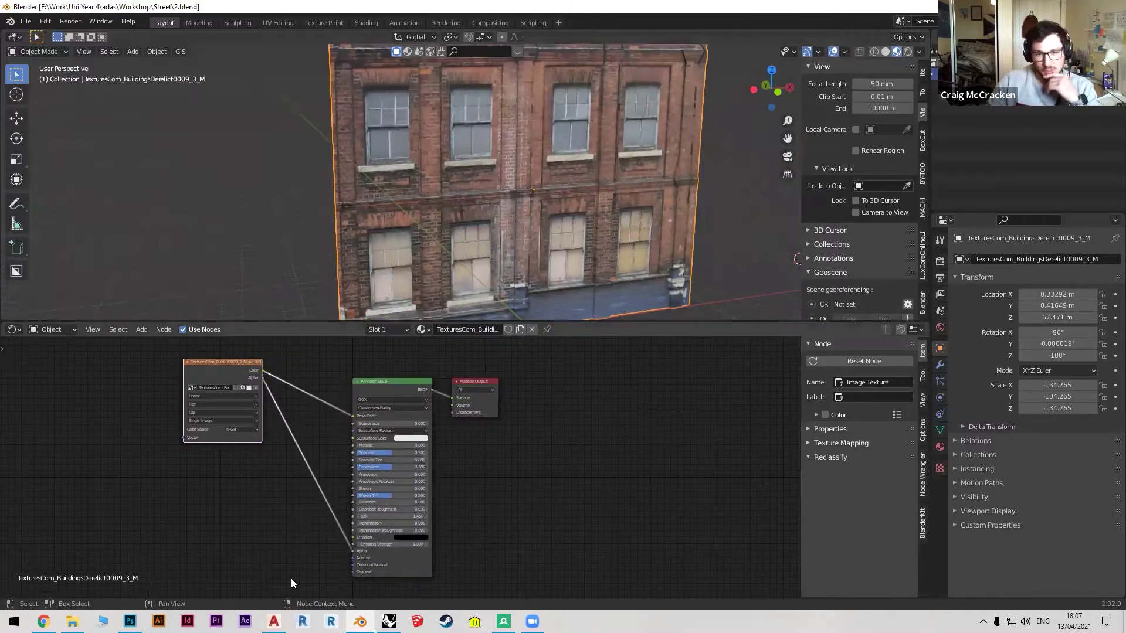
{"action": "scroll", "coordinate": [492, 481], "scroll_direction": "down", "scroll_amount": 1}
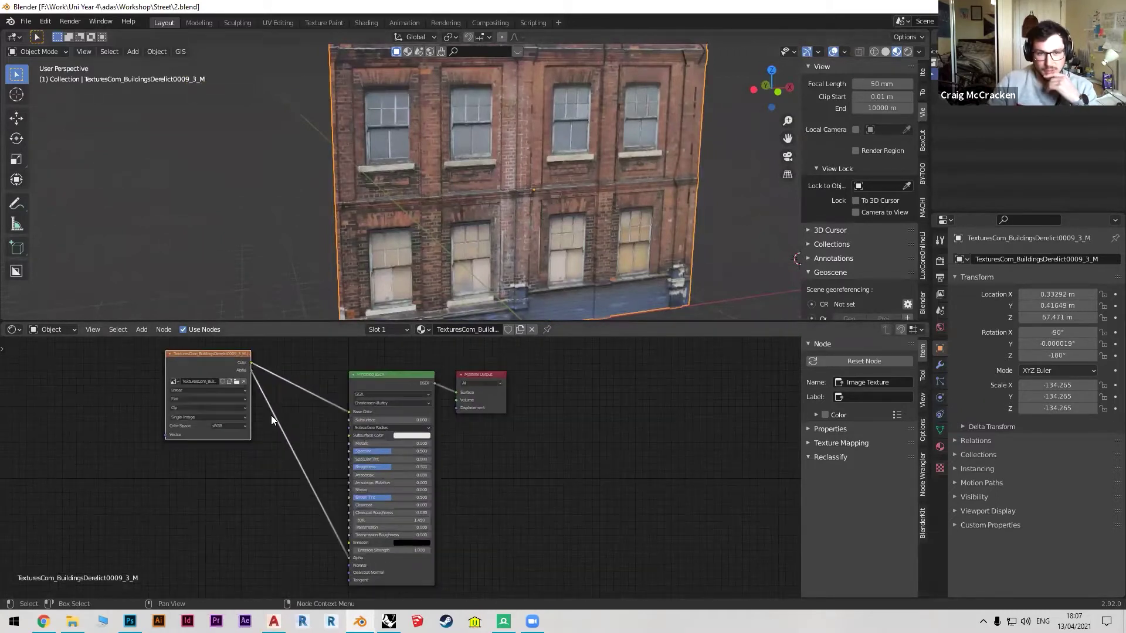
{"action": "scroll", "coordinate": [271, 415], "scroll_direction": "up", "scroll_amount": 1}
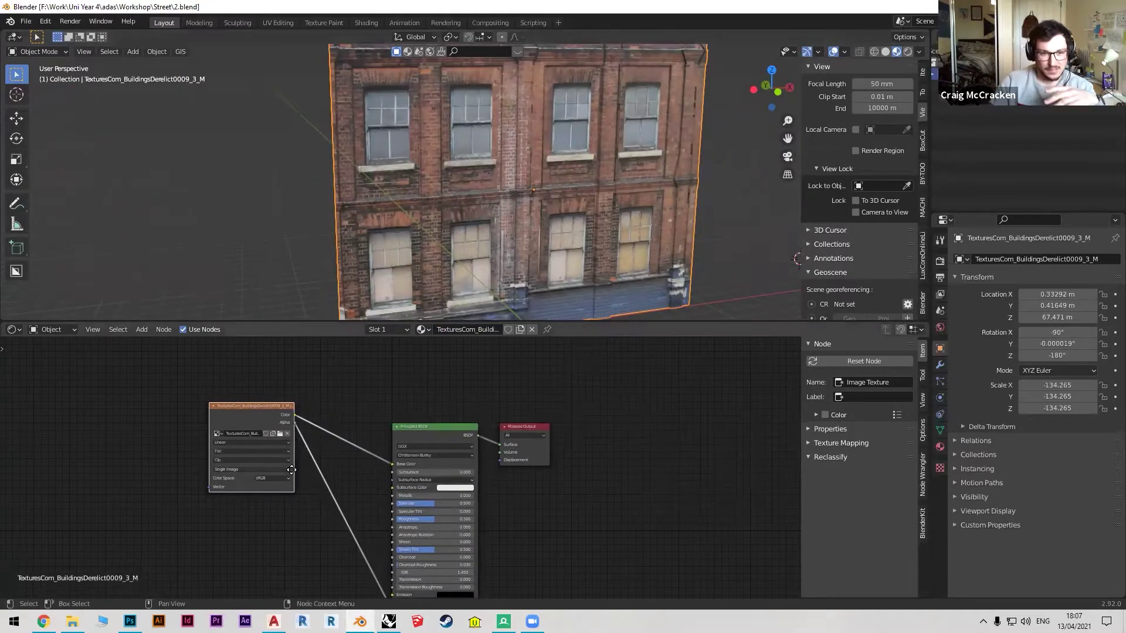
{"action": "middle_click_drag", "start_coordinate": [279, 468], "coordinate": [305, 477]}
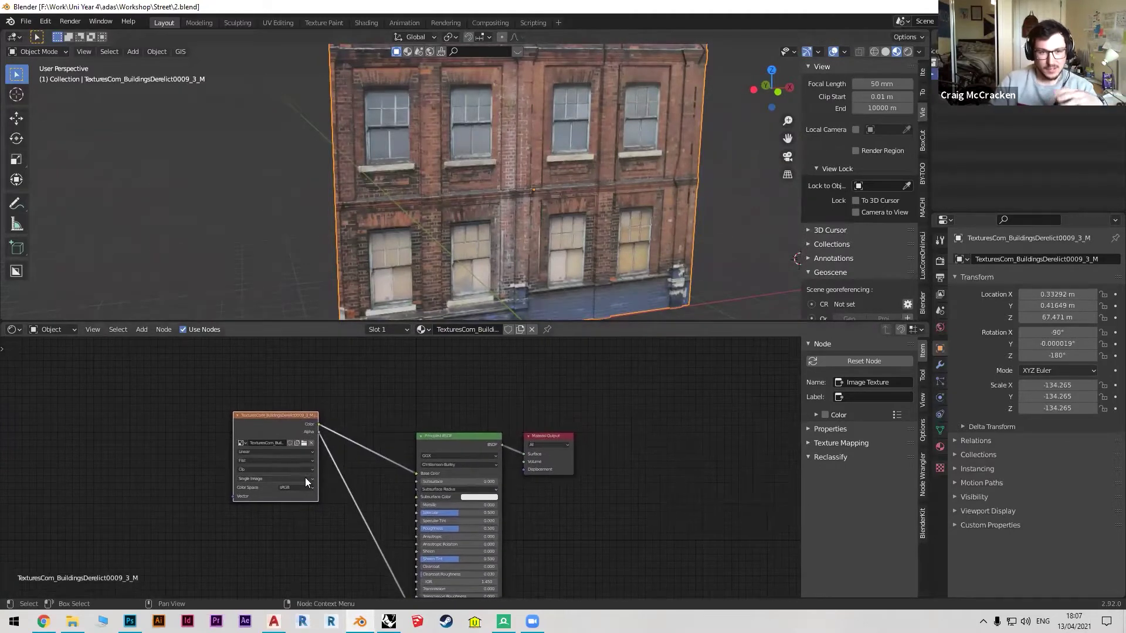
{"action": "left_click", "coordinate": [304, 443]}
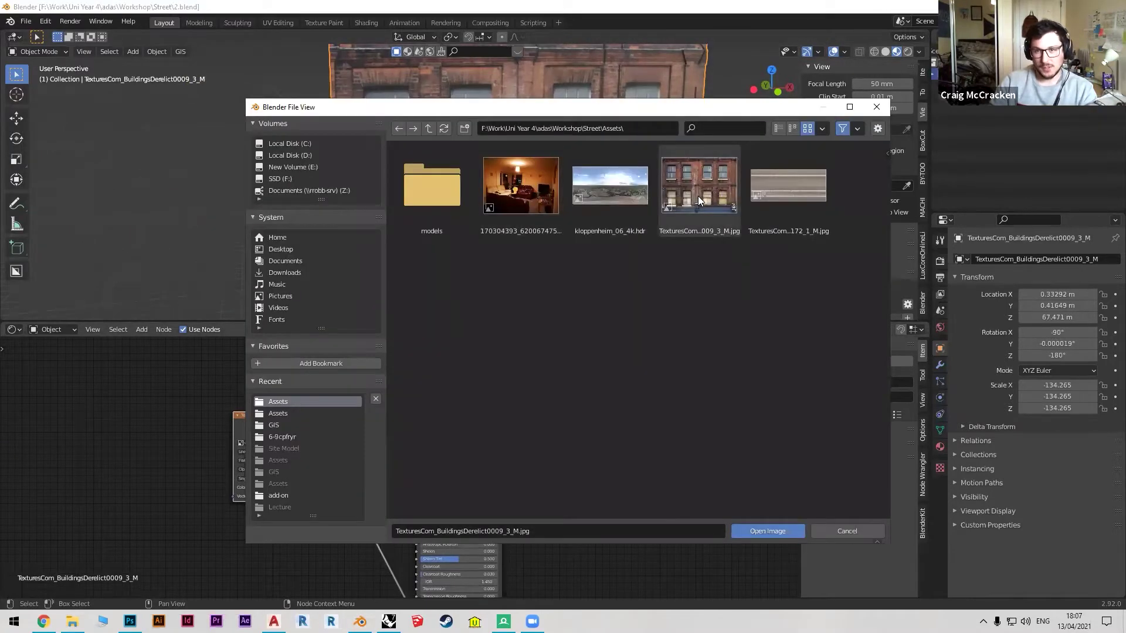
{"action": "left_click", "coordinate": [847, 531]}
{"action": "left_click", "coordinate": [51, 330]}
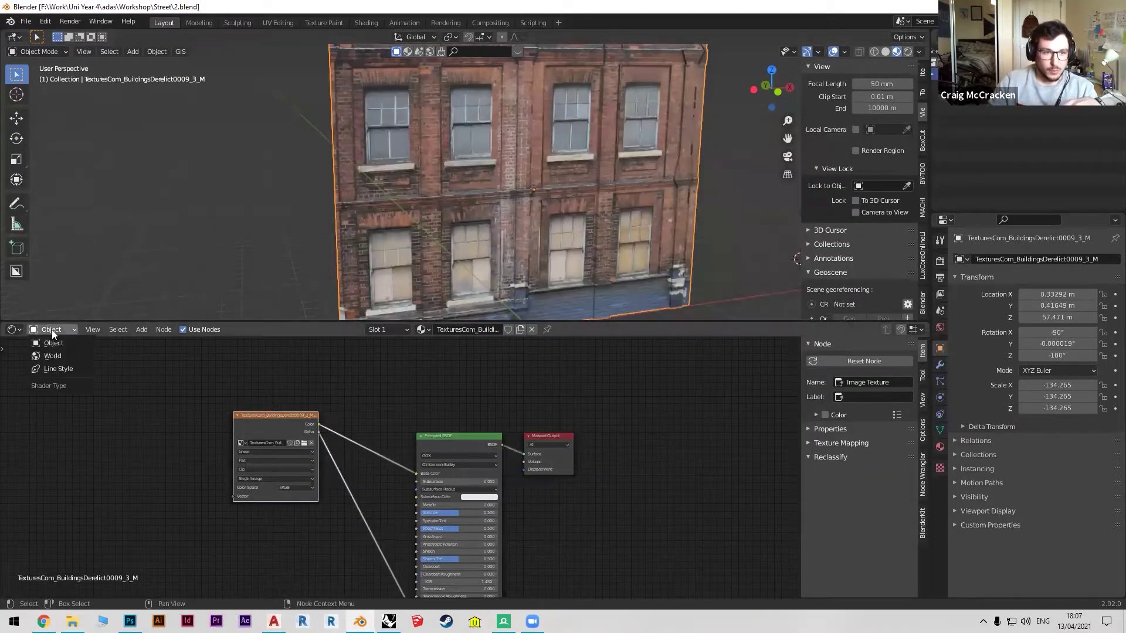
Add an Environment Texture node to the world shader and link its Color to World Output Surface.
{"action": "left_click", "coordinate": [59, 357]}
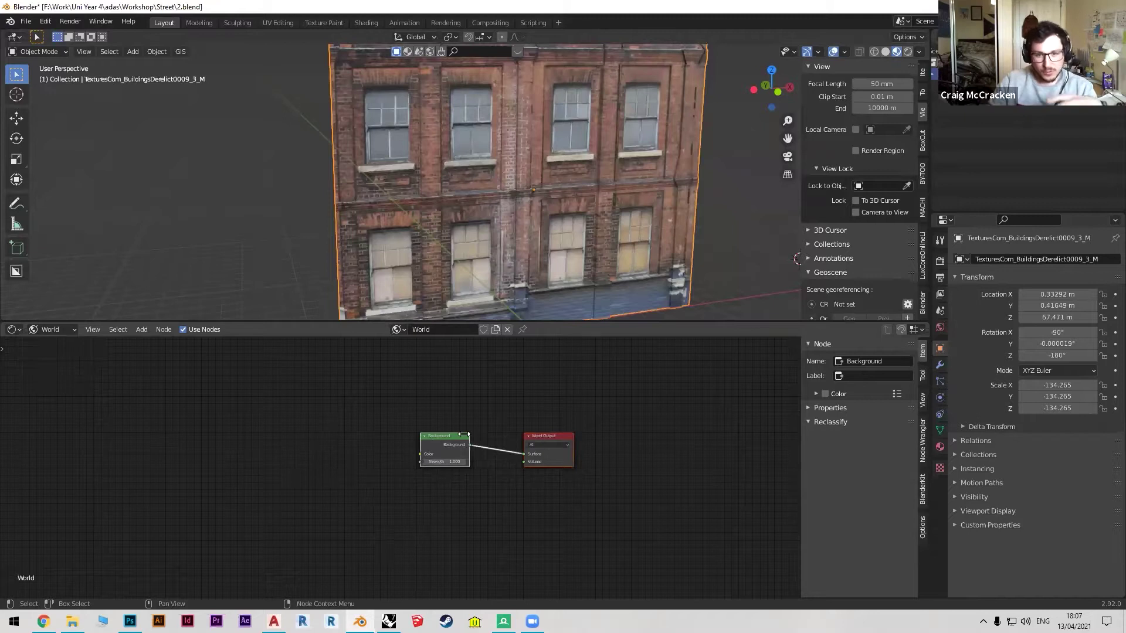
{"action": "key", "text": "x"}
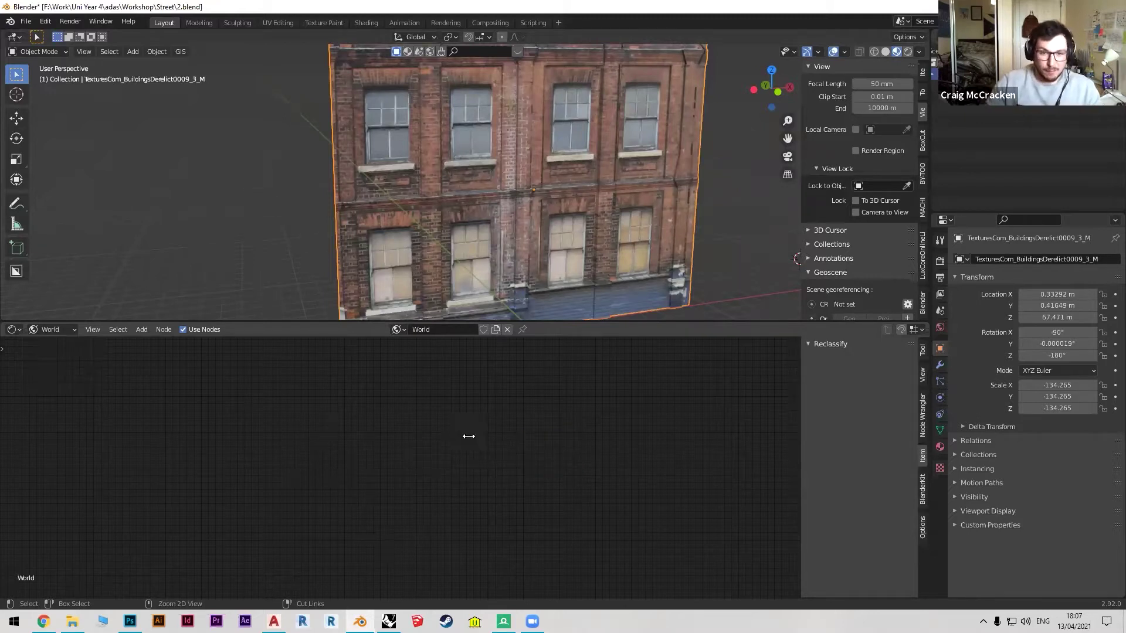
{"action": "key", "text": "ctrl+z"}
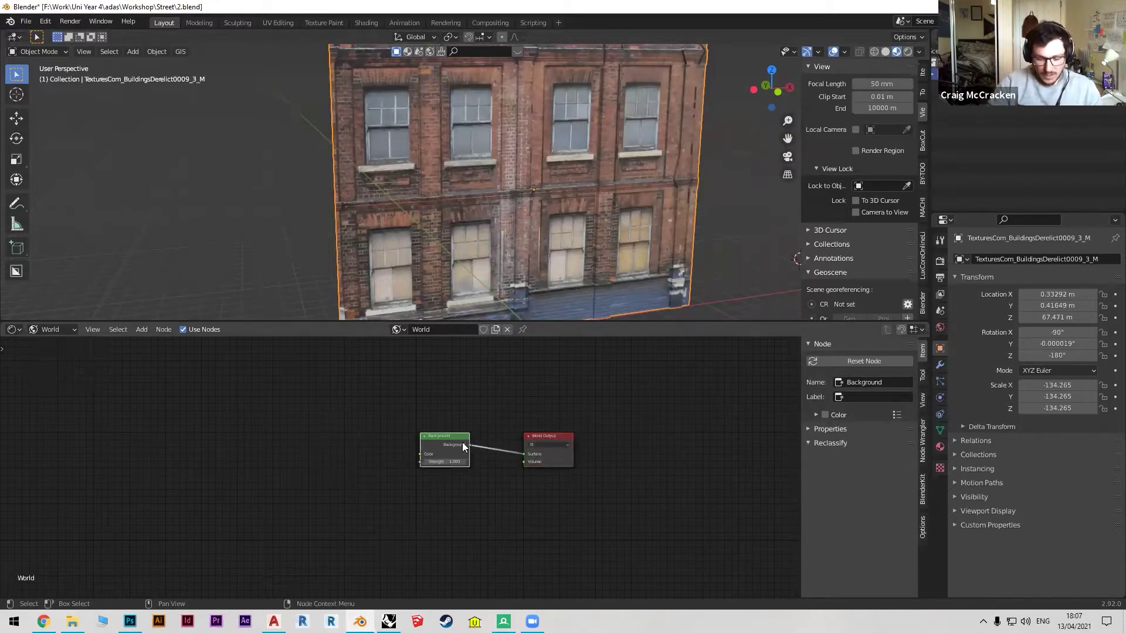
{"action": "key", "text": "shift+a"}
{"action": "mouse_move", "coordinate": [463, 462]}
{"action": "left_click", "coordinate": [452, 443]}
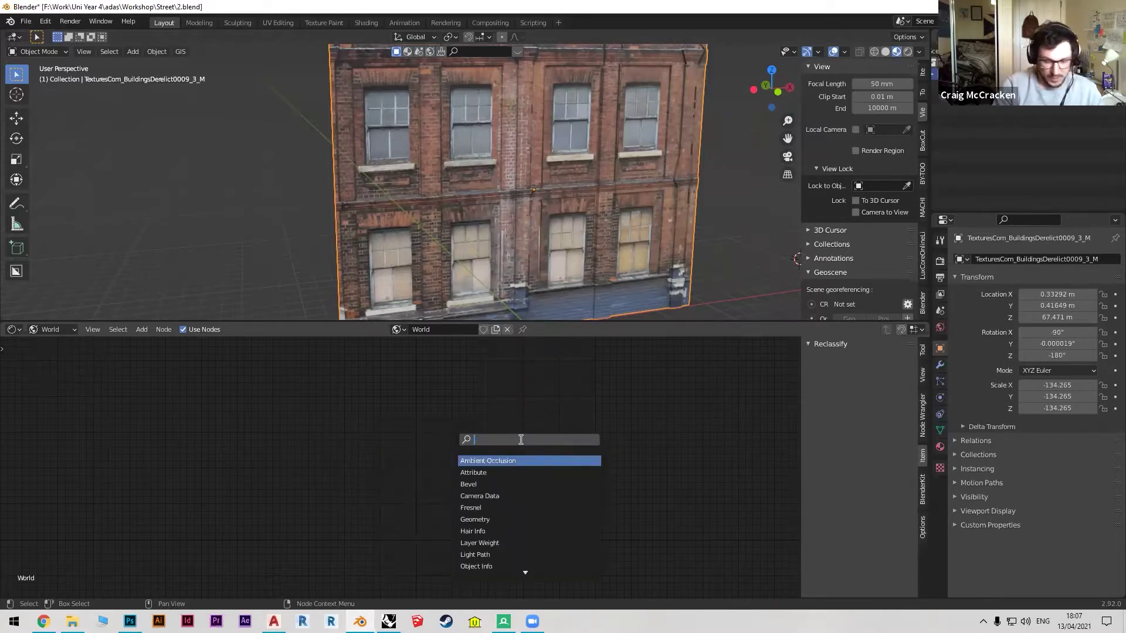
{"action": "type", "text": "env"}
{"action": "key", "text": "Return"}
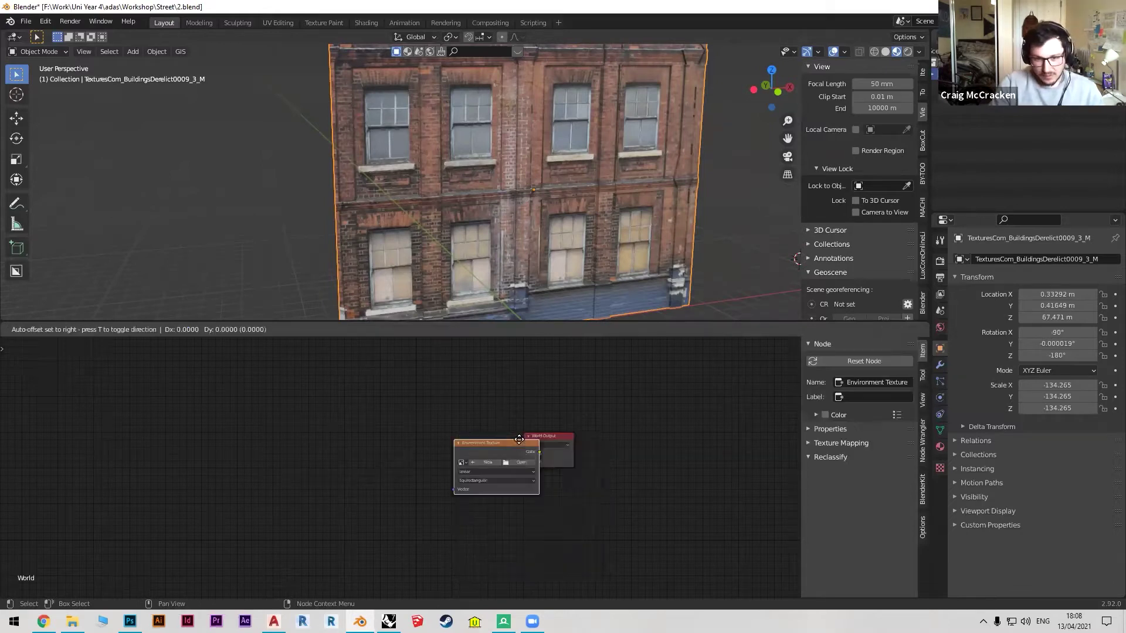
{"action": "left_click", "coordinate": [463, 421]}
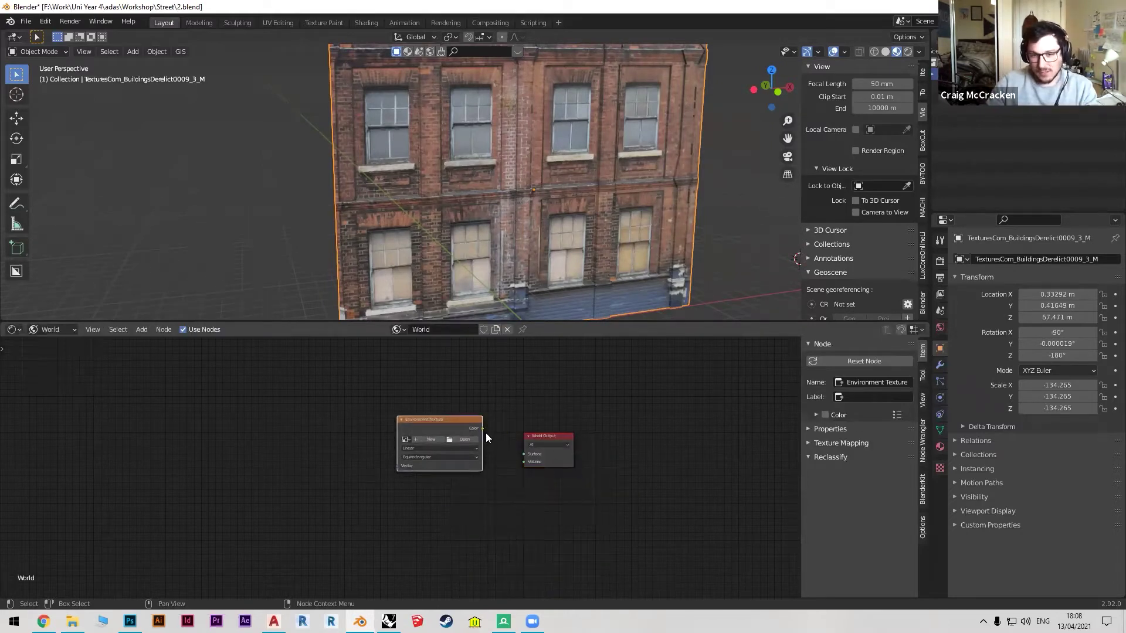
{"action": "left_click_drag", "start_coordinate": [482, 429], "coordinate": [525, 453]}
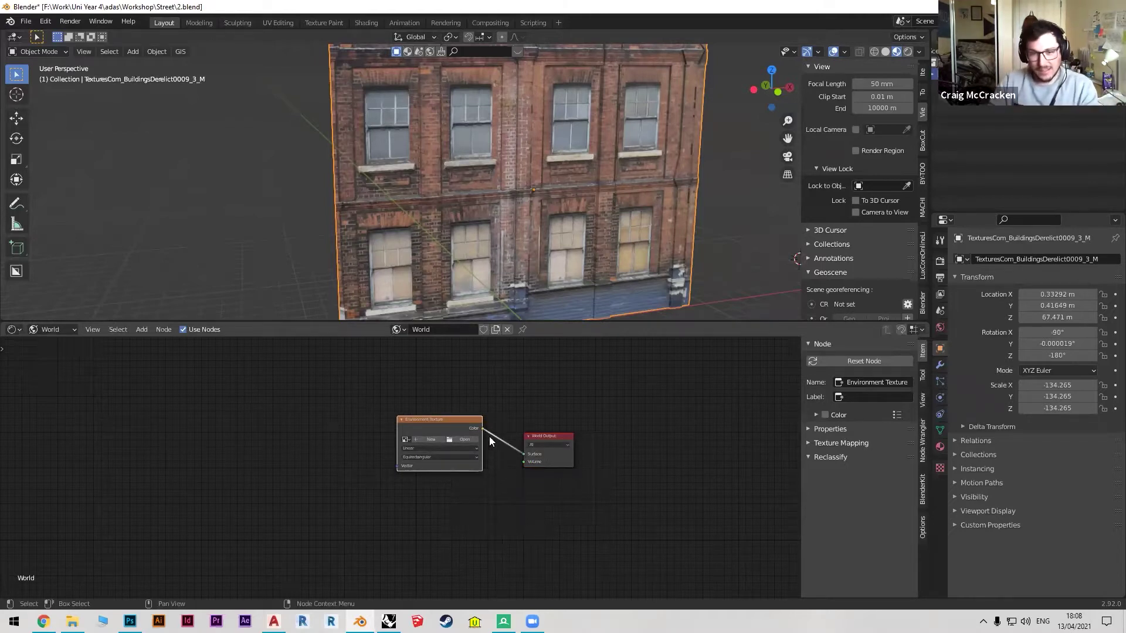
Browse to the Assets folder and pick kloppenheim_06_4k.hdr for the environment texture.
{"action": "left_click", "coordinate": [471, 441]}
{"action": "double_click", "coordinate": [446, 218]}
{"action": "double_click", "coordinate": [459, 220]}
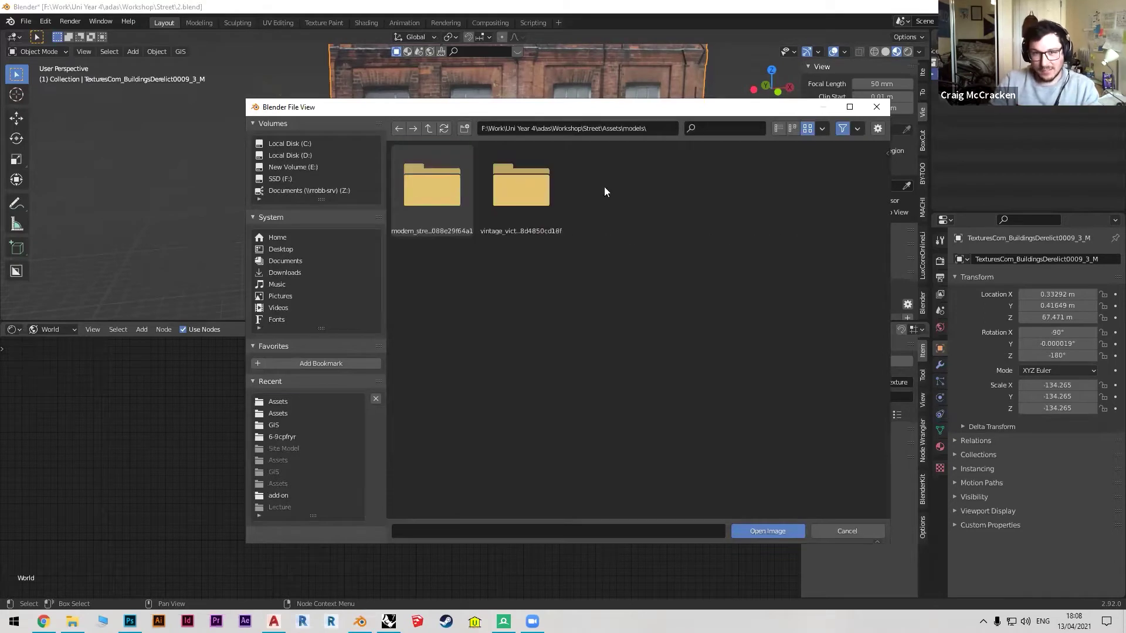
{"action": "left_click", "coordinate": [428, 129]}
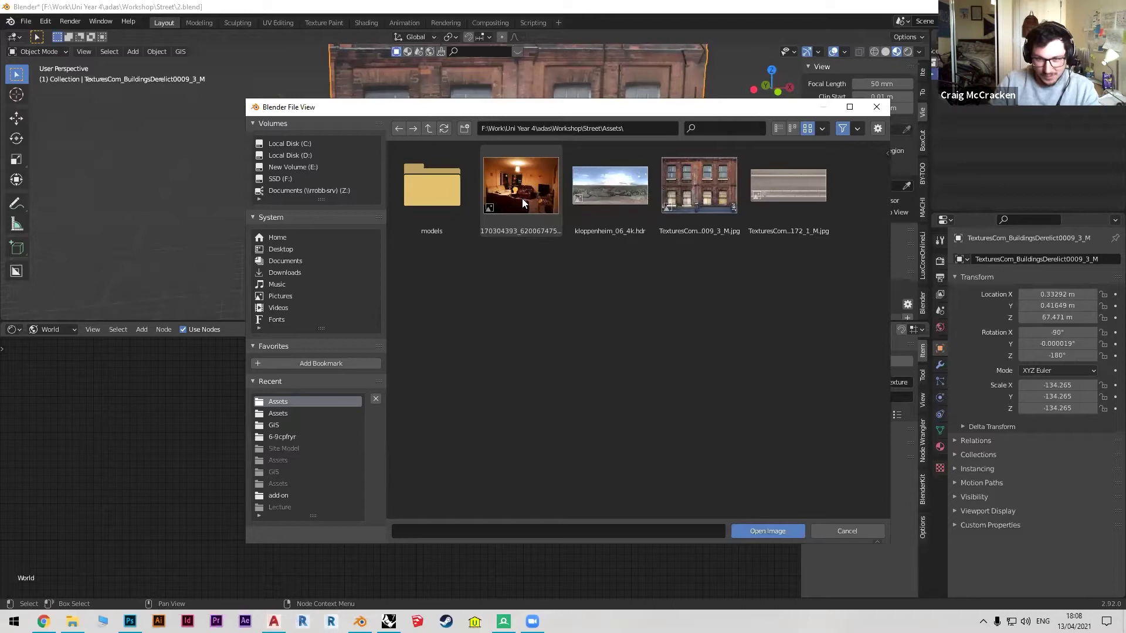
{"action": "left_click", "coordinate": [420, 203]}
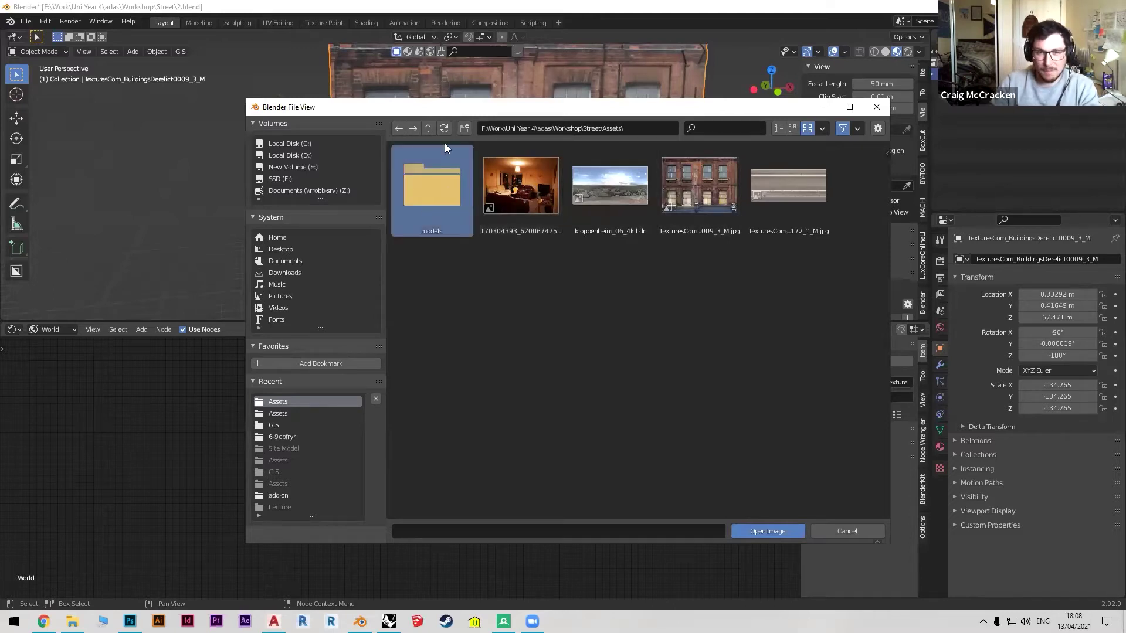
{"action": "left_click", "coordinate": [430, 132]}
{"action": "double_click", "coordinate": [407, 203]}
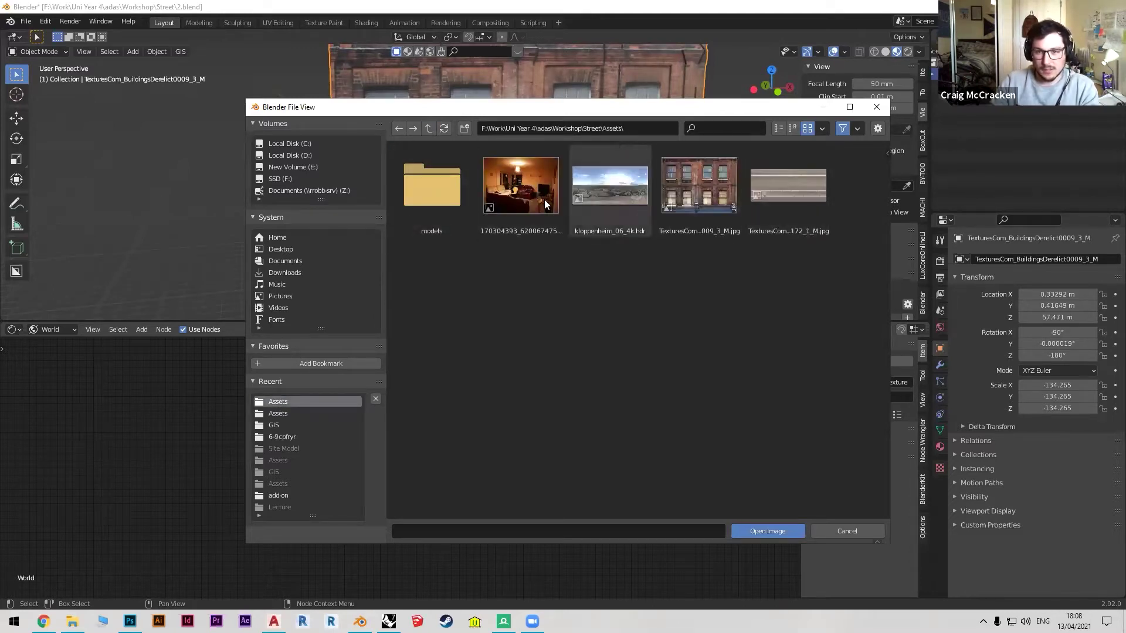
{"action": "left_click", "coordinate": [613, 188]}
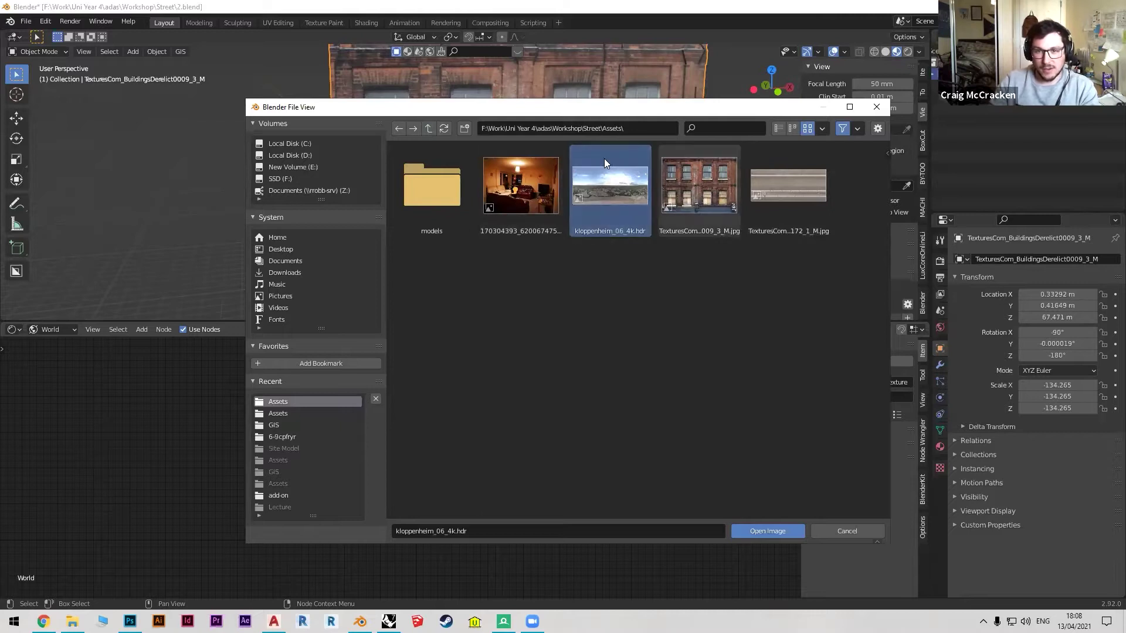
Load kloppenheim_06_4k.hdr as the world background, view the facade against it, and enter Edit Mode.
{"action": "left_click", "coordinate": [791, 531]}
{"action": "scroll", "coordinate": [548, 431], "scroll_direction": "up", "scroll_amount": 1}
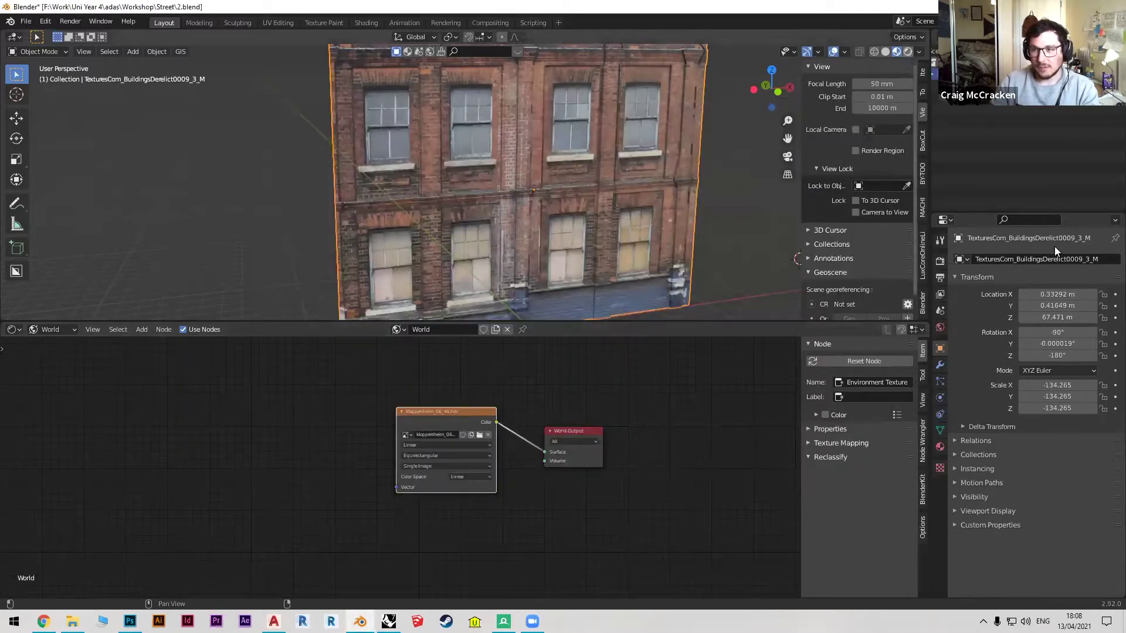
{"action": "scroll", "coordinate": [541, 194], "scroll_direction": "down", "scroll_amount": 3}
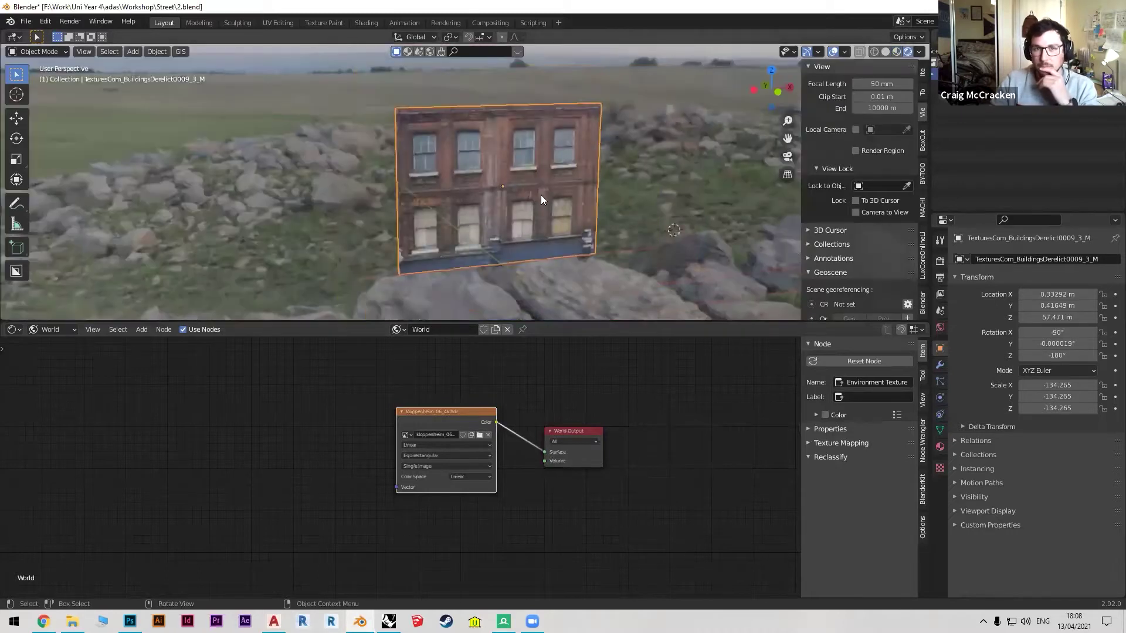
{"action": "scroll", "coordinate": [550, 157], "scroll_direction": "up", "scroll_amount": 5}
{"action": "scroll", "coordinate": [531, 197], "scroll_direction": "down", "scroll_amount": 5}
{"action": "middle_click_drag", "start_coordinate": [508, 187], "coordinate": [633, 157]}
{"action": "scroll", "coordinate": [634, 157], "scroll_direction": "up", "scroll_amount": 4}
{"action": "middle_click_drag", "start_coordinate": [528, 151], "coordinate": [475, 190]}
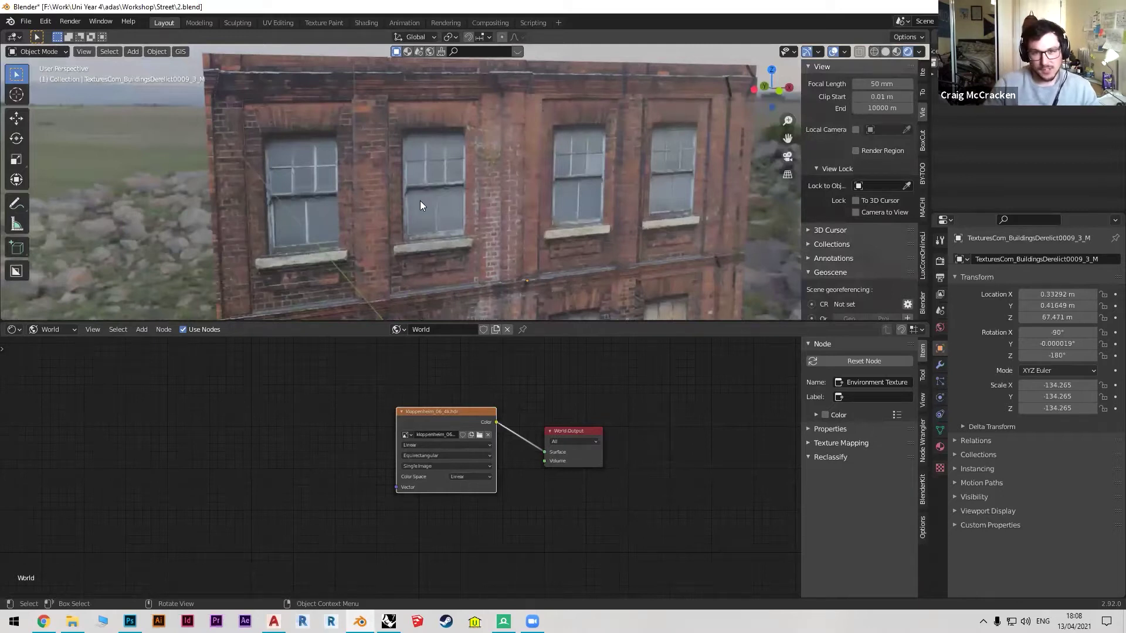
{"action": "key", "text": "Tab"}
{"action": "scroll", "coordinate": [440, 205], "scroll_direction": "up", "scroll_amount": 3}
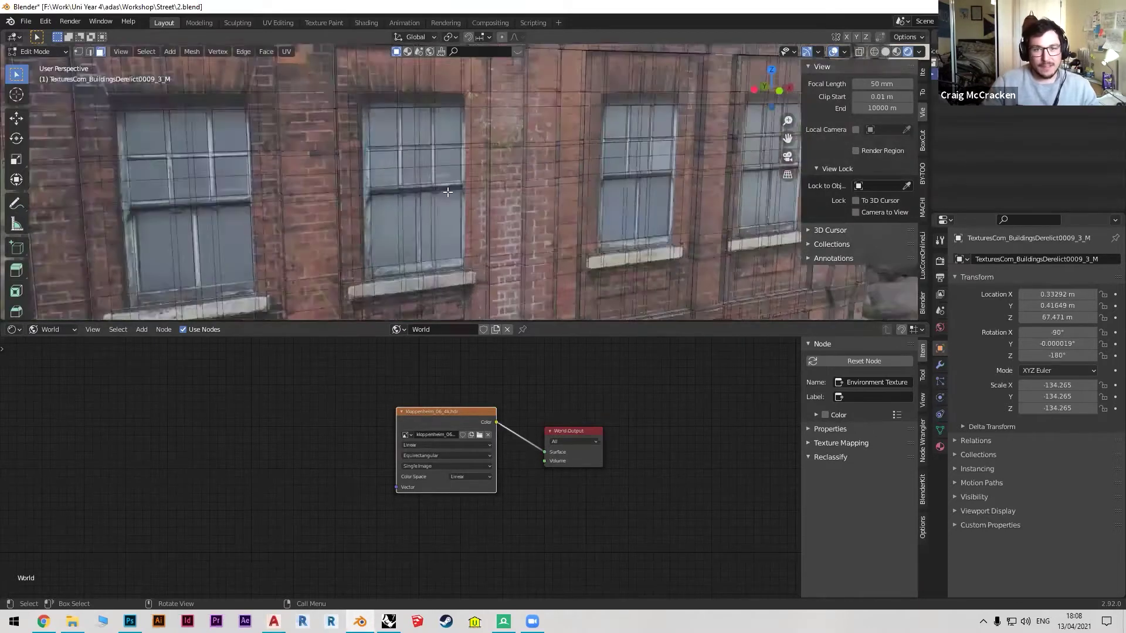
Select the facade's window pane faces, ending with the three top-row panes.
{"action": "key", "text": "b"}
{"action": "left_click_drag", "start_coordinate": [417, 227], "coordinate": [382, 155]}
{"action": "key", "text": "b"}
{"action": "left_click", "coordinate": [367, 176], "text": "shift"}
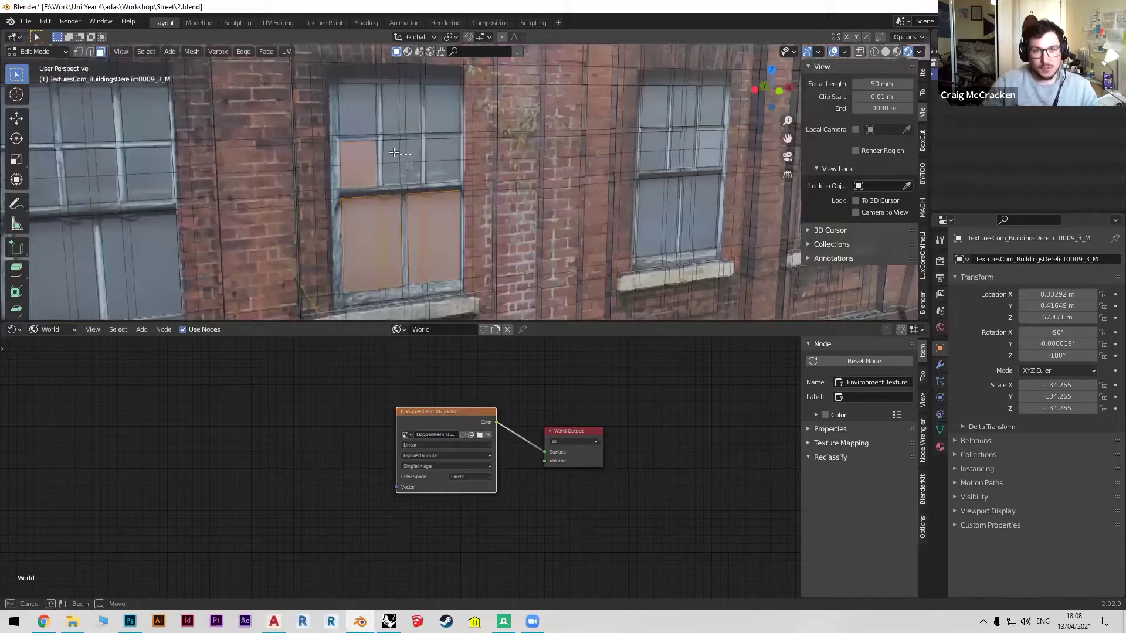
{"action": "left_click", "coordinate": [410, 169], "text": "shift"}
{"action": "left_click", "coordinate": [438, 169], "text": "shift"}
{"action": "left_click", "coordinate": [442, 113], "text": "shift"}
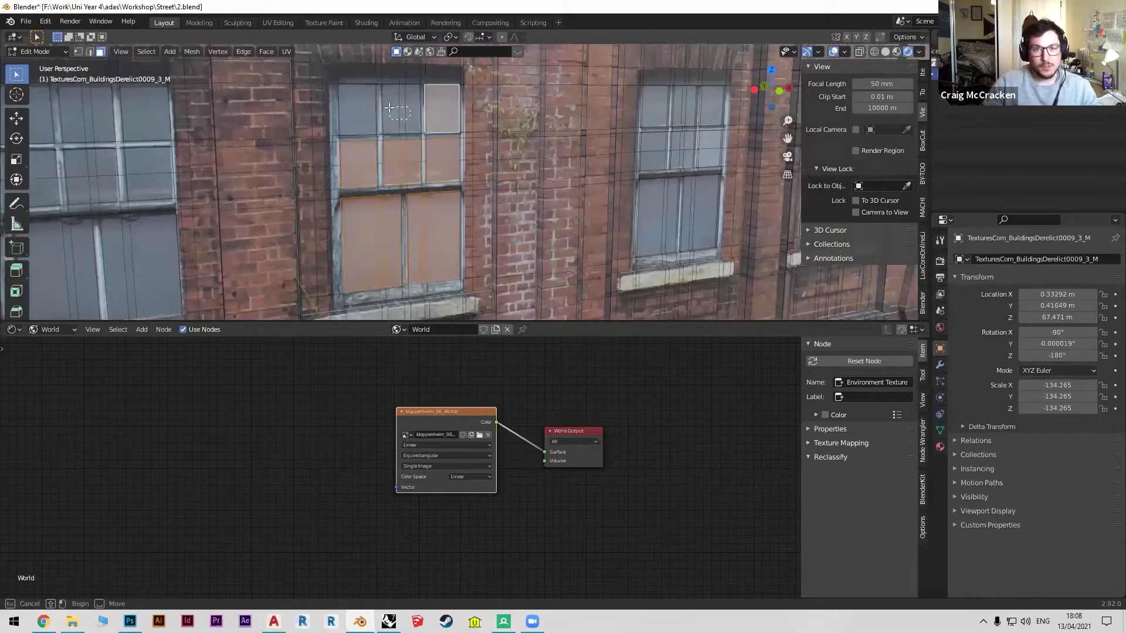
{"action": "left_click", "coordinate": [405, 119], "text": "shift"}
{"action": "left_click", "coordinate": [358, 121], "text": "shift"}
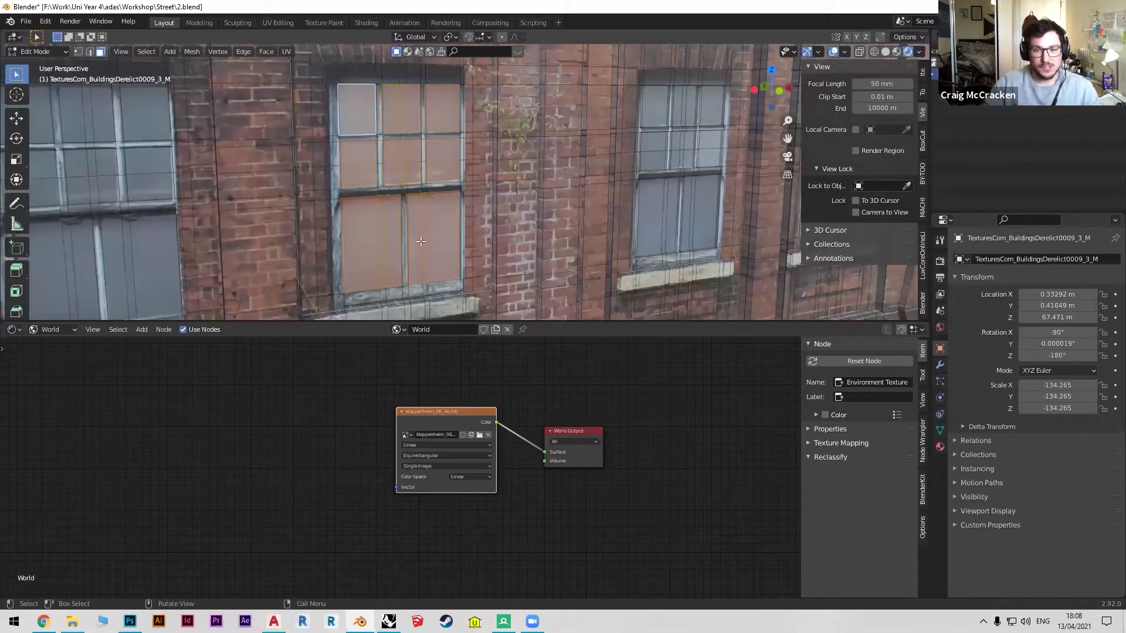
Show the facade's own material nodes, duplicate the material, reselect the original, and view Material properties.
{"action": "left_click", "coordinate": [70, 346]}
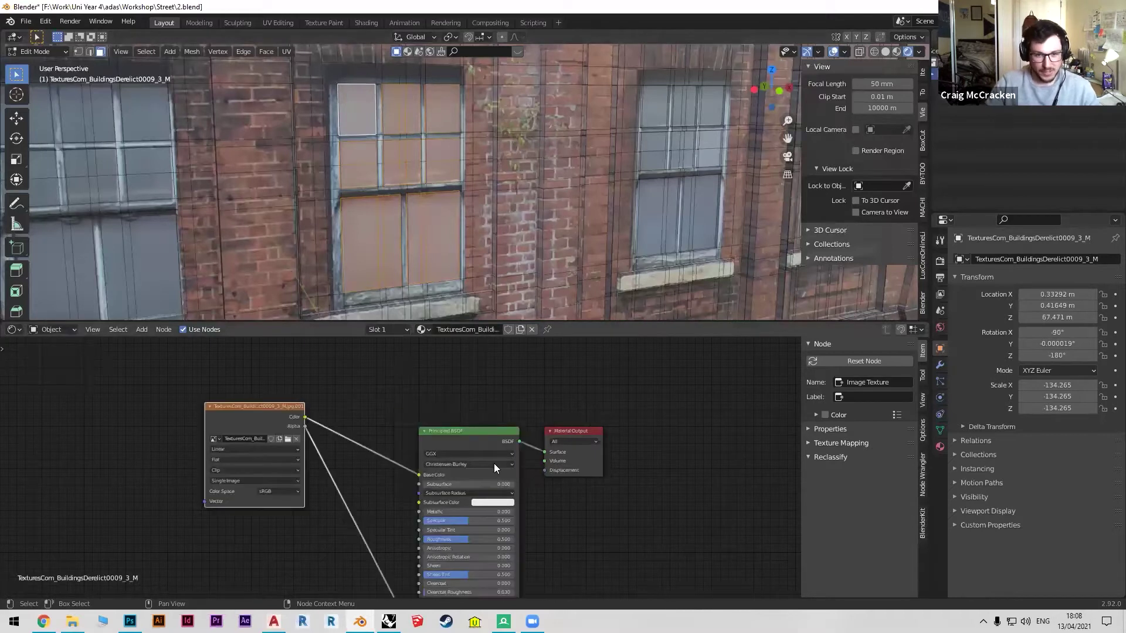
{"action": "key", "text": "shift+a"}
{"action": "left_click", "coordinate": [372, 398]}
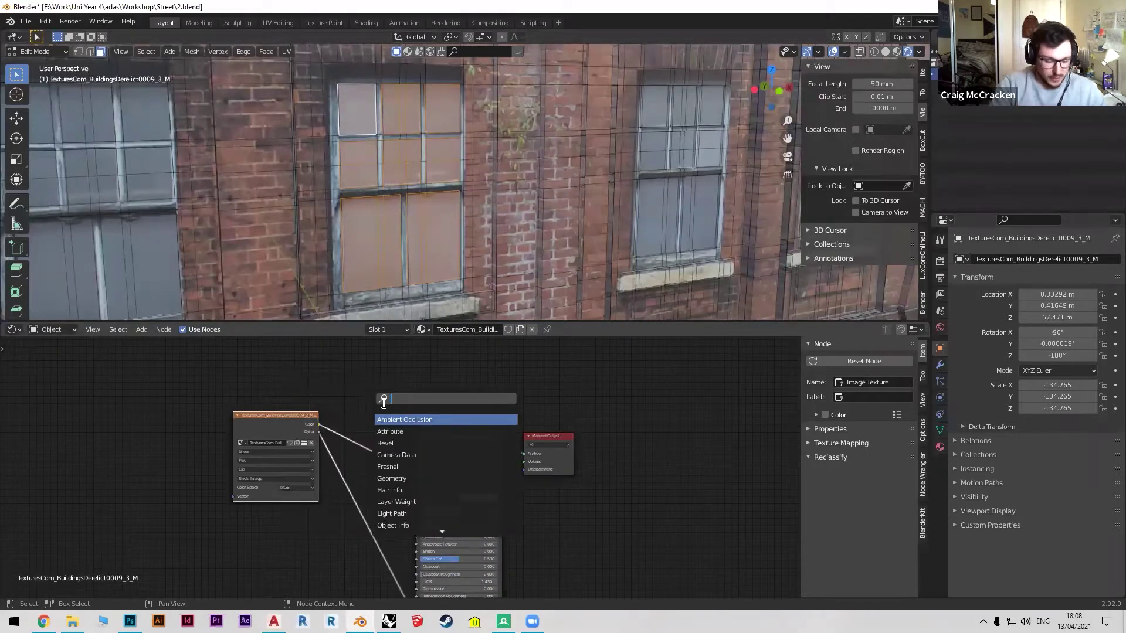
{"action": "key", "text": "Escape"}
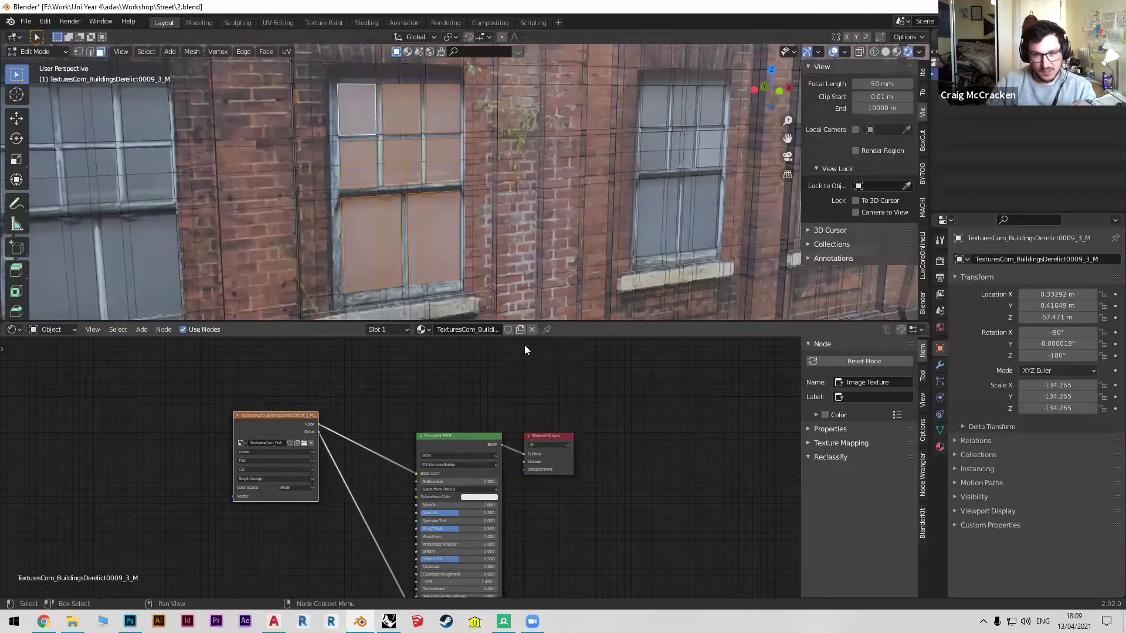
{"action": "left_click", "coordinate": [521, 329]}
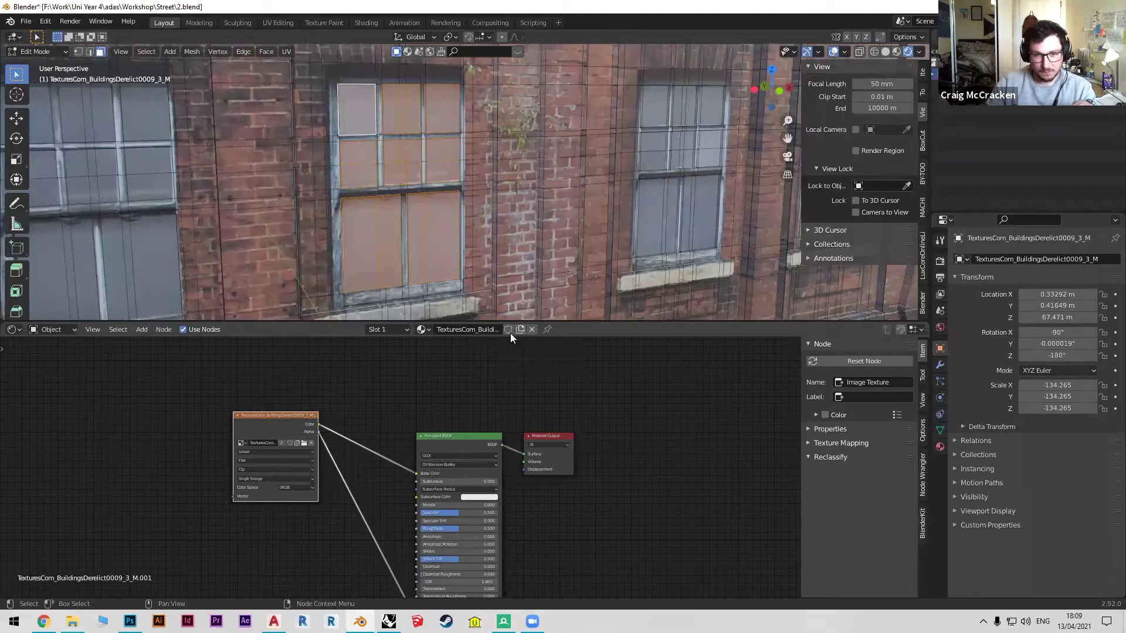
{"action": "left_click", "coordinate": [425, 329]}
{"action": "left_click", "coordinate": [447, 351]}
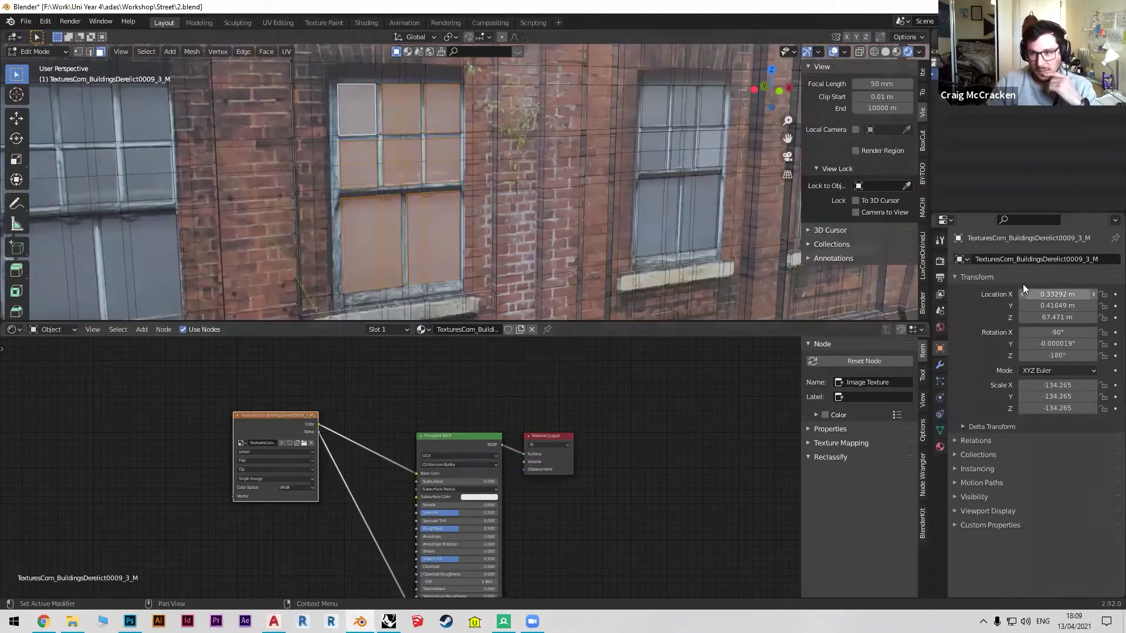
{"action": "left_click", "coordinate": [940, 446]}
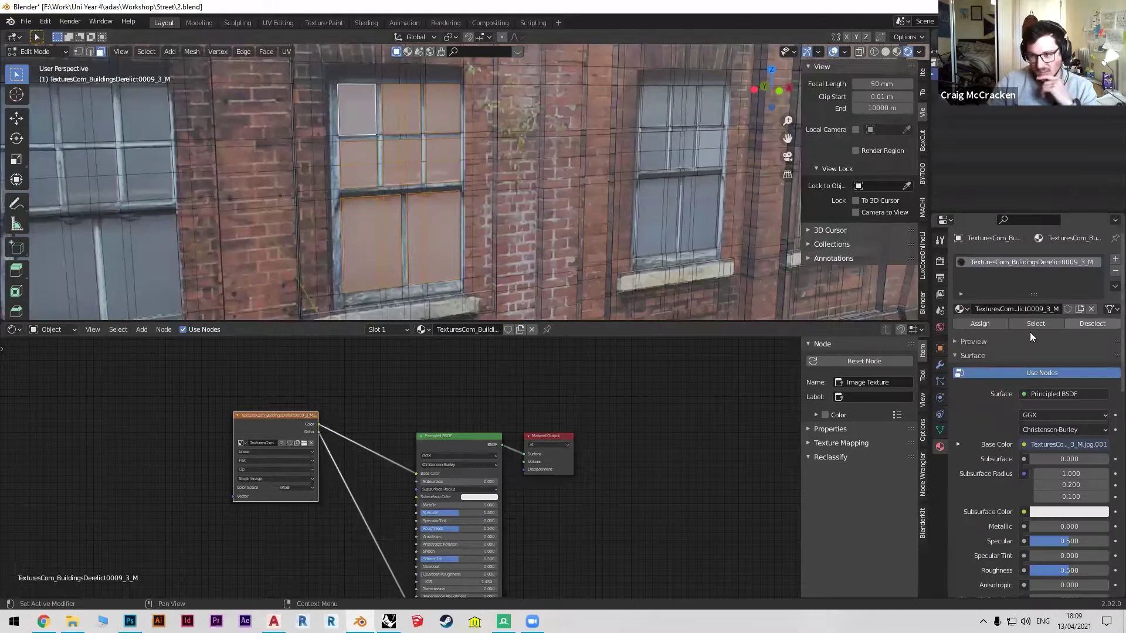
Add a second material slot using TexturesCom_BuildingsDerelict0009_3_M.001 and add a Glossy BSDF node.
{"action": "left_click", "coordinate": [1115, 258]}
{"action": "left_click", "coordinate": [962, 333]}
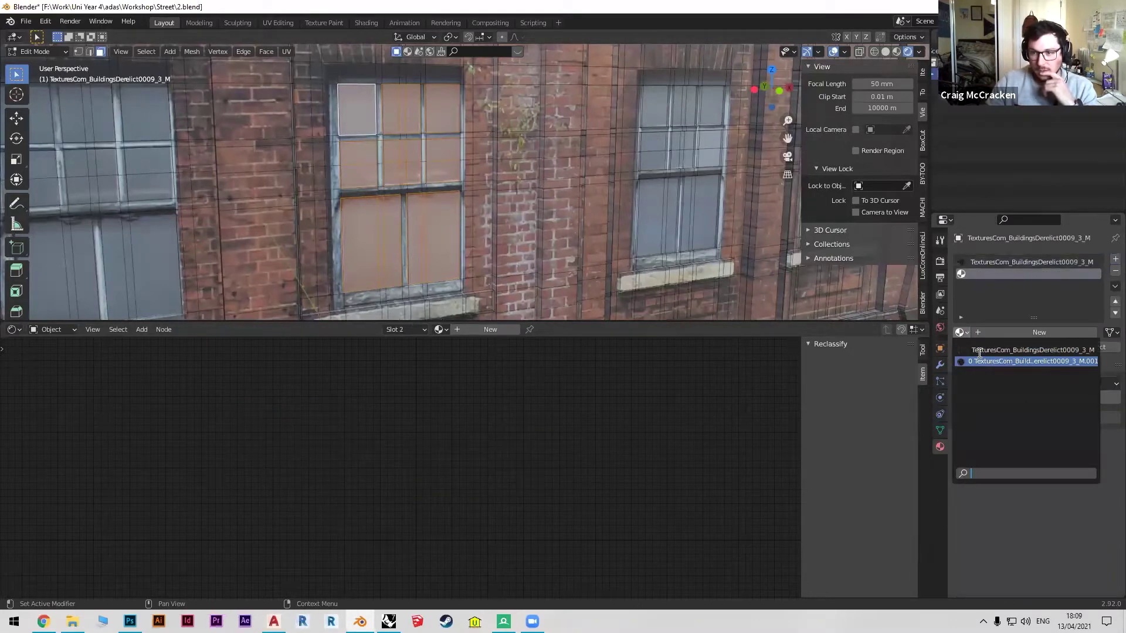
{"action": "left_click", "coordinate": [982, 360]}
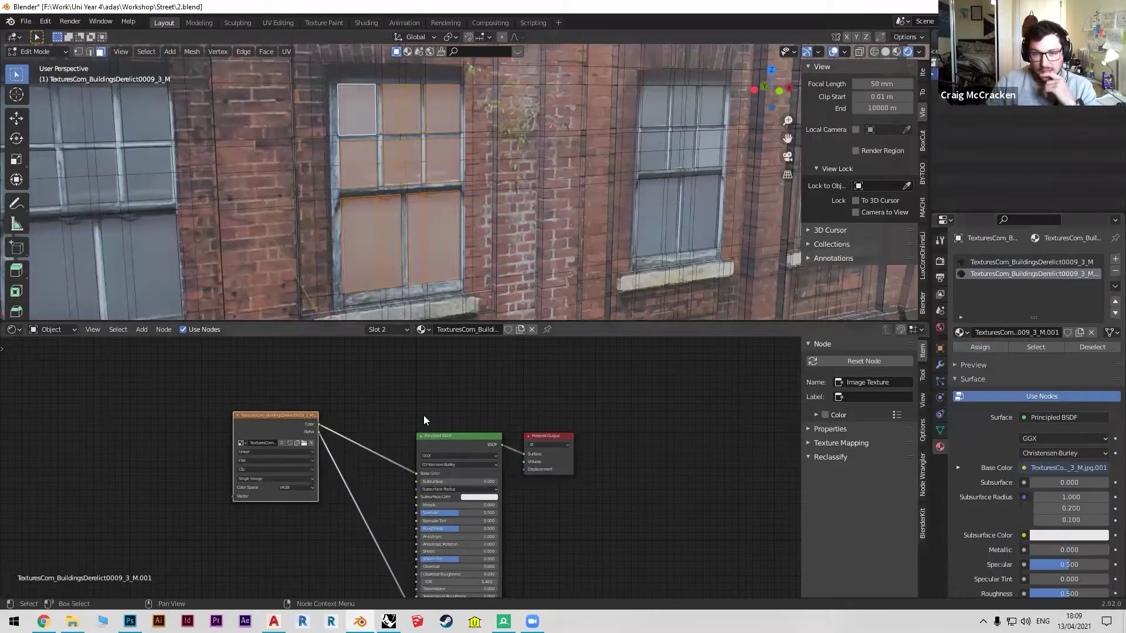
{"action": "key", "text": "shift+a"}
{"action": "left_click", "coordinate": [436, 393]}
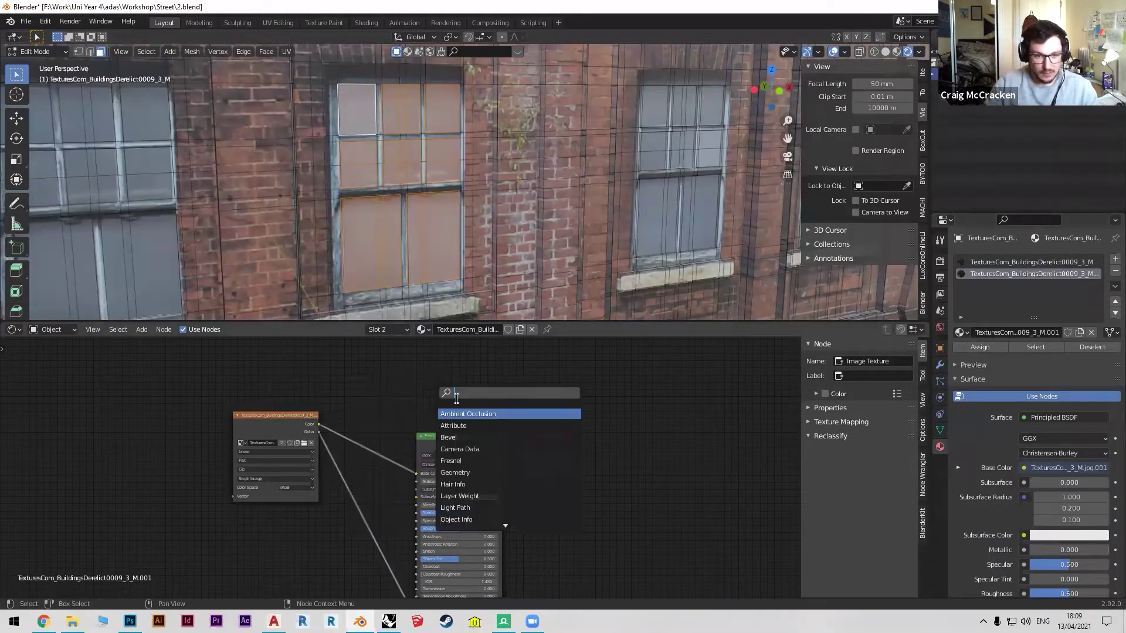
{"action": "type", "text": "gloss"}
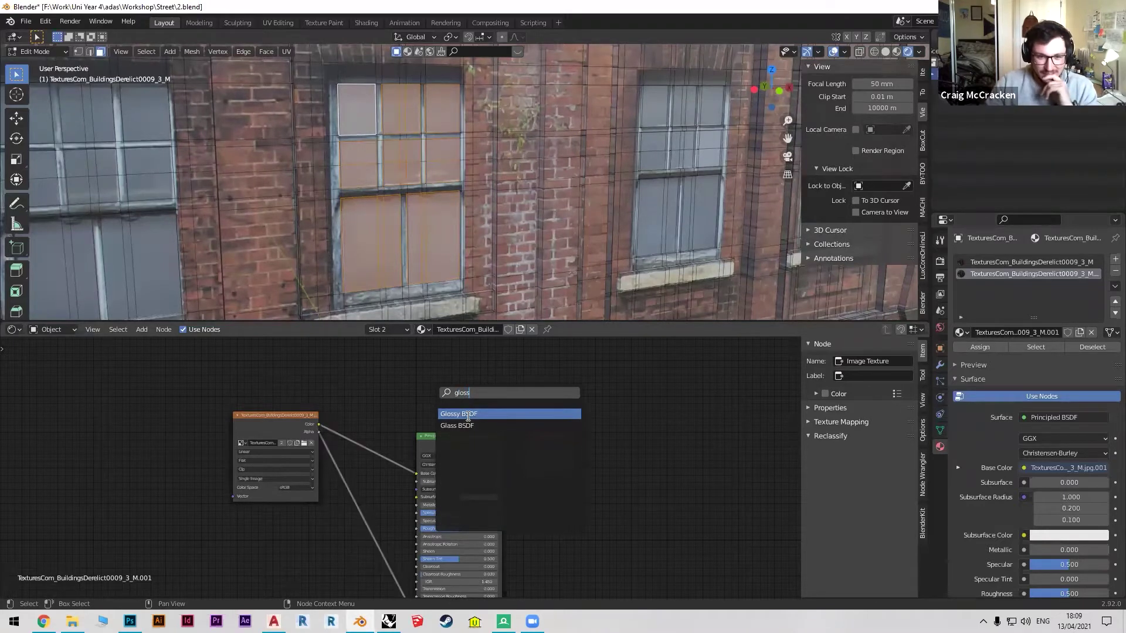
{"action": "left_click", "coordinate": [468, 414]}
{"action": "left_click", "coordinate": [365, 394]}
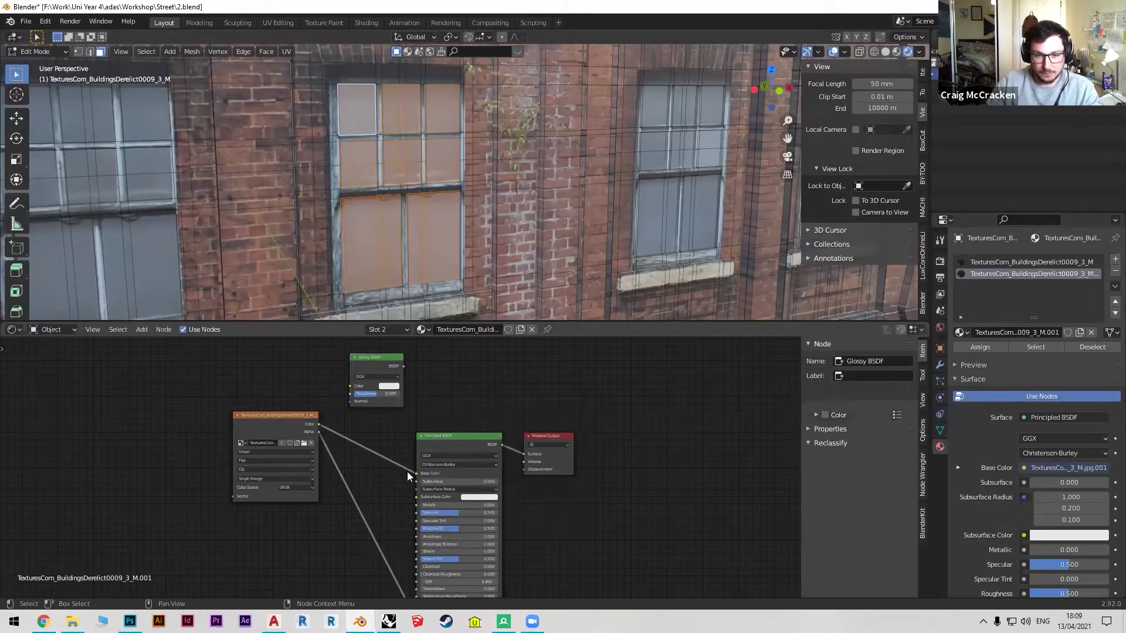
Replace the Principled BSDF with a Diffuse BSDF and feed the image colour into both Diffuse and Glossy.
{"action": "left_click_drag", "start_coordinate": [415, 473], "coordinate": [448, 445]}
{"action": "key", "text": "x"}
{"action": "key", "text": "shift+a"}
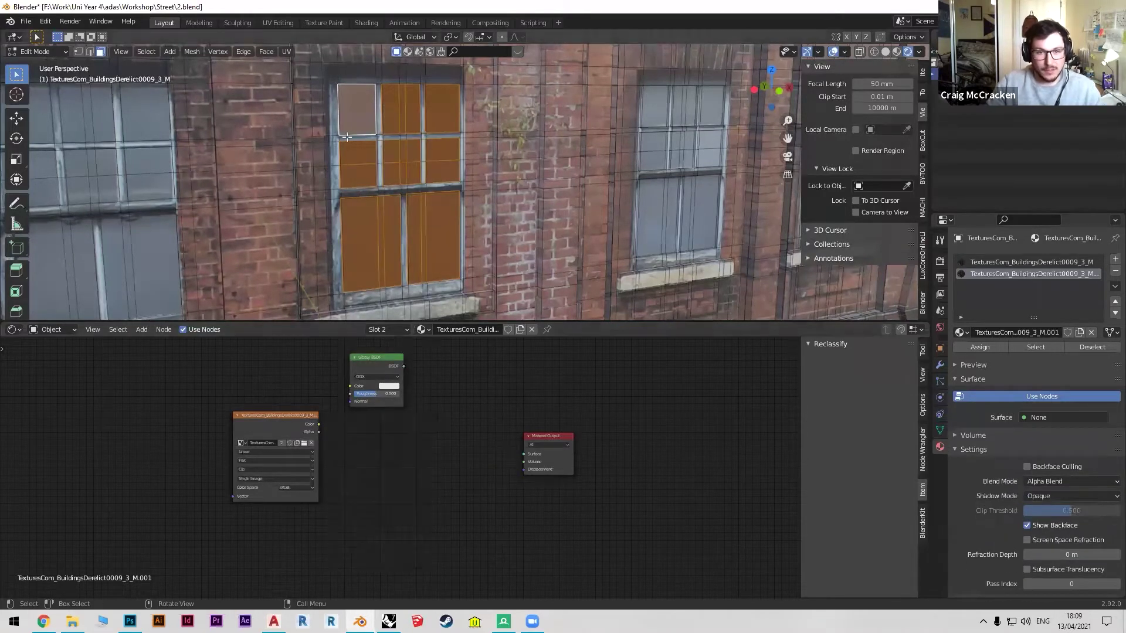
{"action": "key", "text": "shift+a"}
{"action": "left_click", "coordinate": [419, 429]}
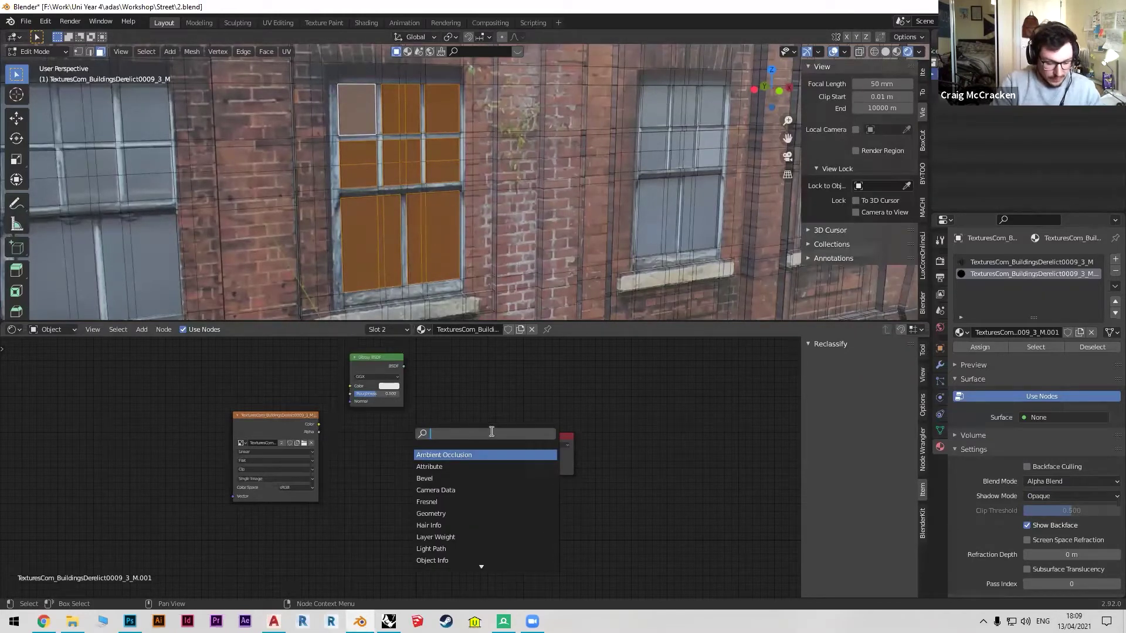
{"action": "type", "text": "re"}
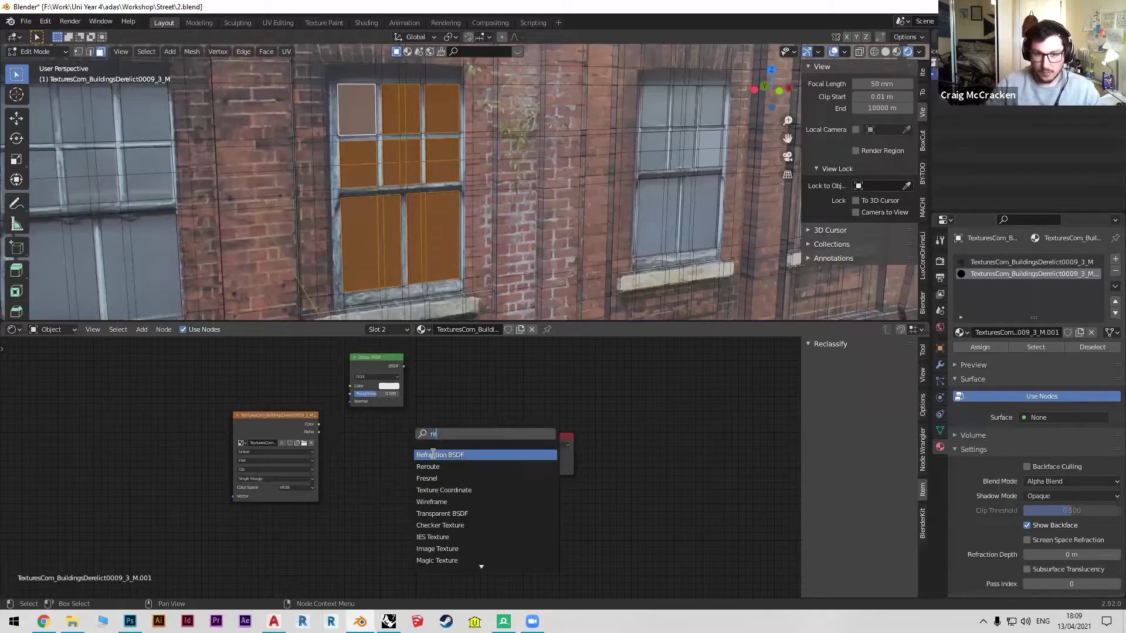
{"action": "key", "text": "BackSpace"}
{"action": "key", "text": "BackSpace"}
{"action": "type", "text": "diff"}
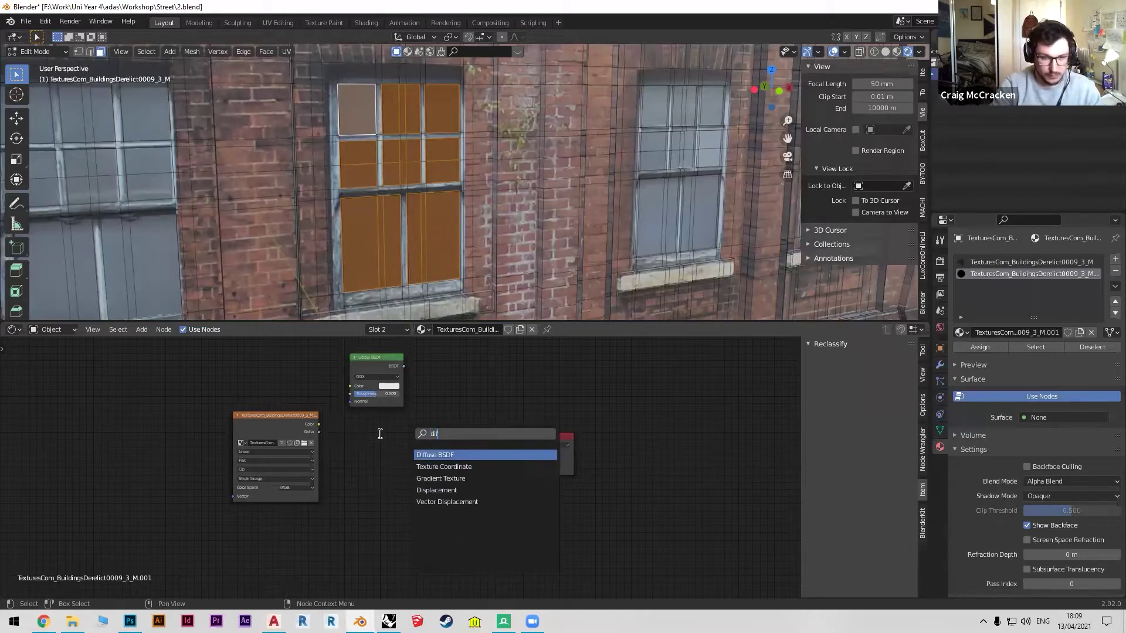
{"action": "left_click", "coordinate": [432, 455]}
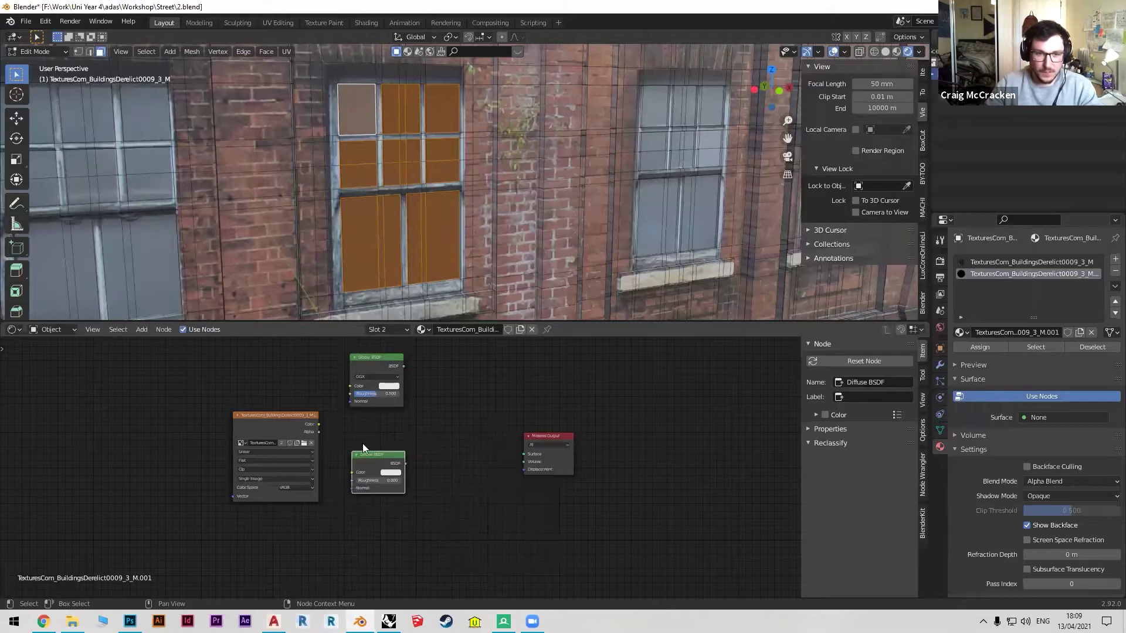
{"action": "left_click_drag", "start_coordinate": [319, 424], "coordinate": [351, 472]}
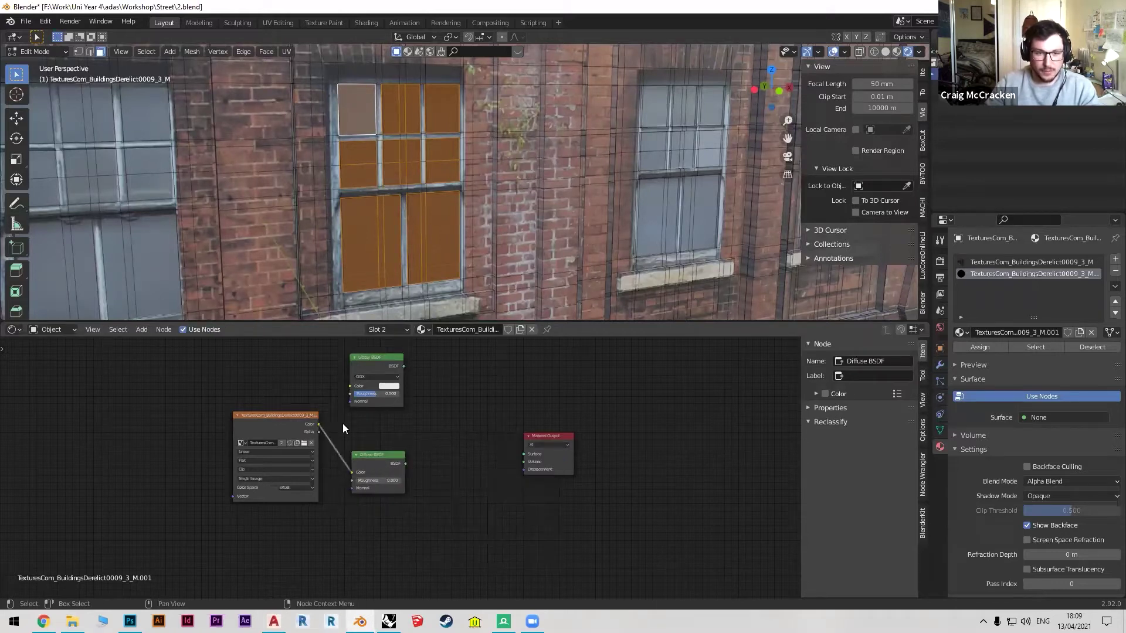
{"action": "left_click_drag", "start_coordinate": [319, 424], "coordinate": [350, 386]}
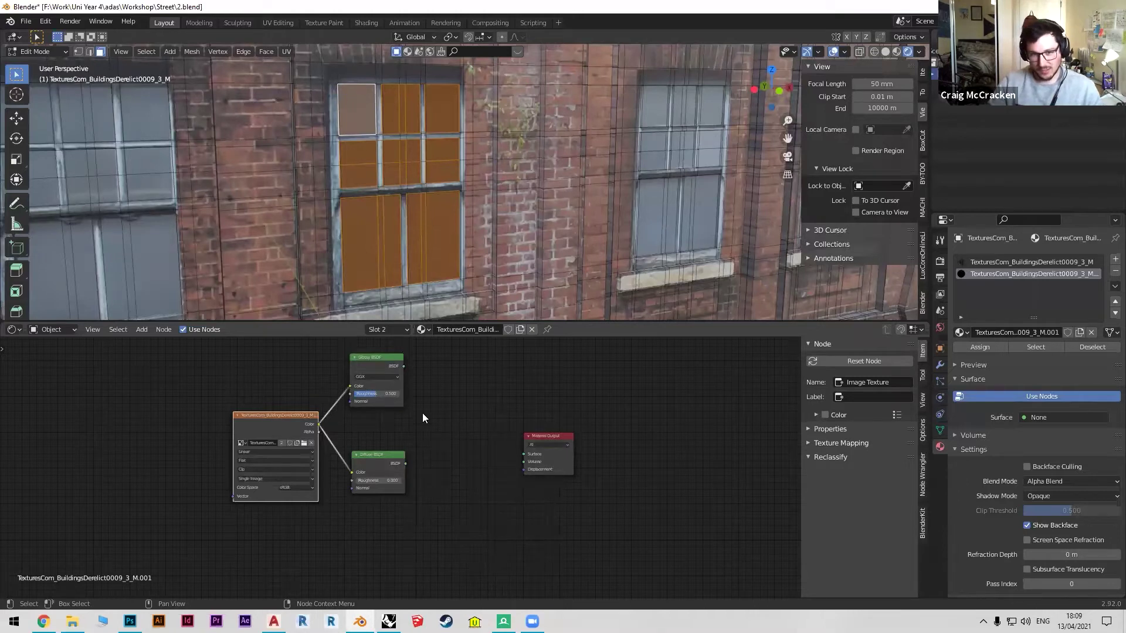
Combine the Glossy and Diffuse BSDFs through a Mix Shader into the Material Output.
{"action": "key", "text": "shift+a"}
{"action": "left_click", "coordinate": [445, 415]}
{"action": "type", "text": "mix shader"}
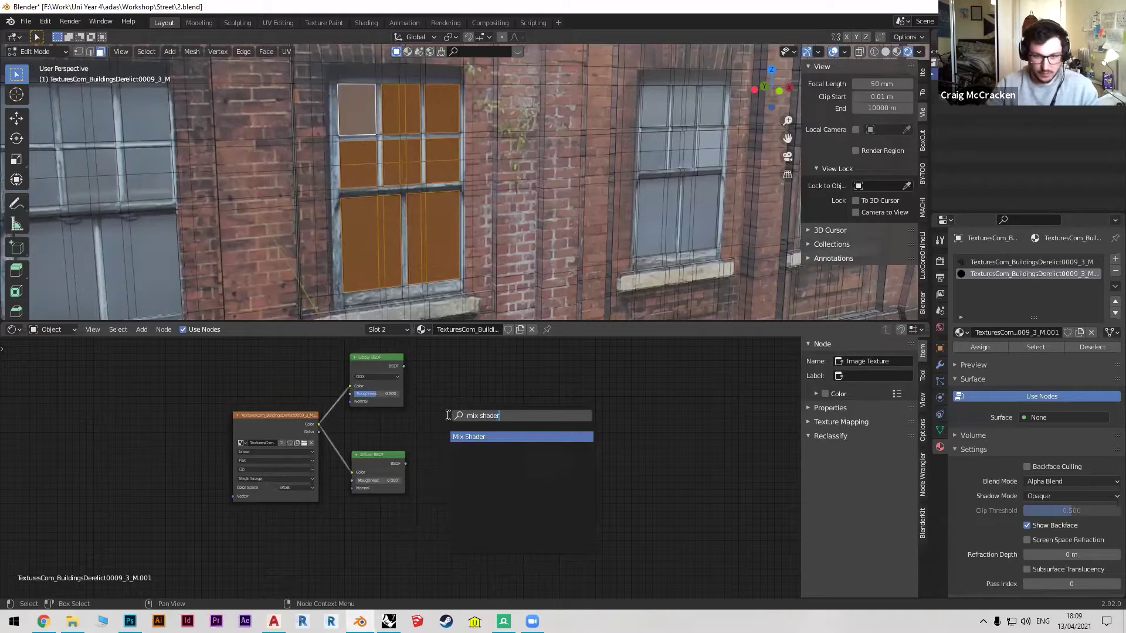
{"action": "left_click", "coordinate": [489, 437]}
{"action": "left_click", "coordinate": [491, 414]}
{"action": "left_click_drag", "start_coordinate": [404, 368], "coordinate": [444, 425]}
{"action": "left_click_drag", "start_coordinate": [406, 464], "coordinate": [523, 454]}
{"action": "left_click", "coordinate": [486, 403]}
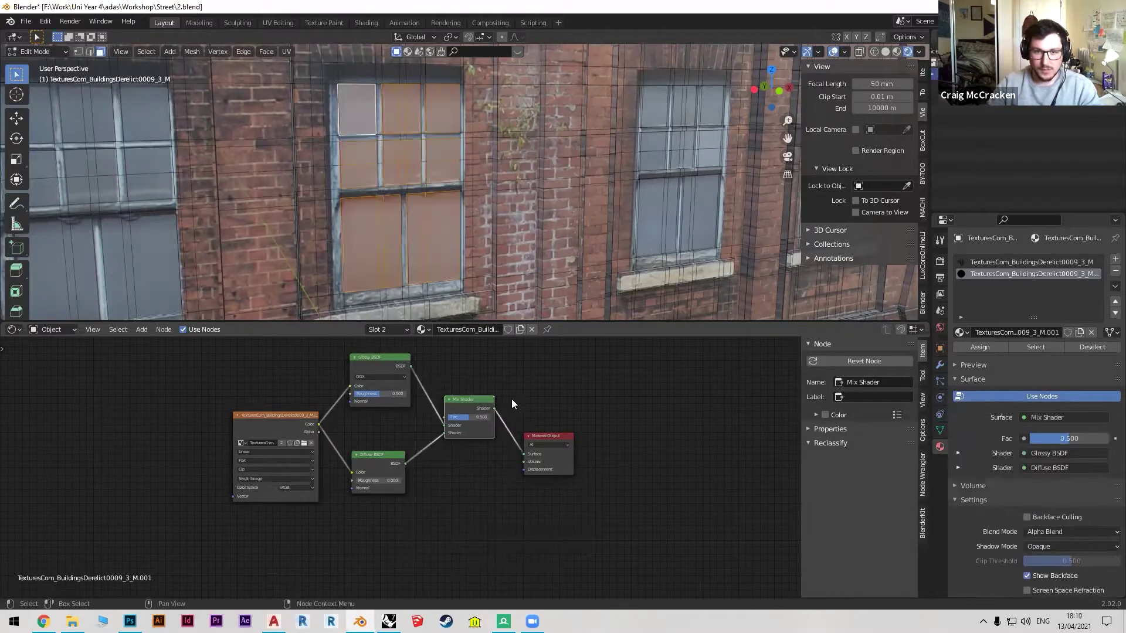
{"action": "scroll", "coordinate": [505, 393], "scroll_direction": "down", "scroll_amount": 3}
Set the Mix Shader factor to 0.117 while inspecting the facade windows.
{"action": "scroll", "coordinate": [257, 136], "scroll_direction": "down", "scroll_amount": 5}
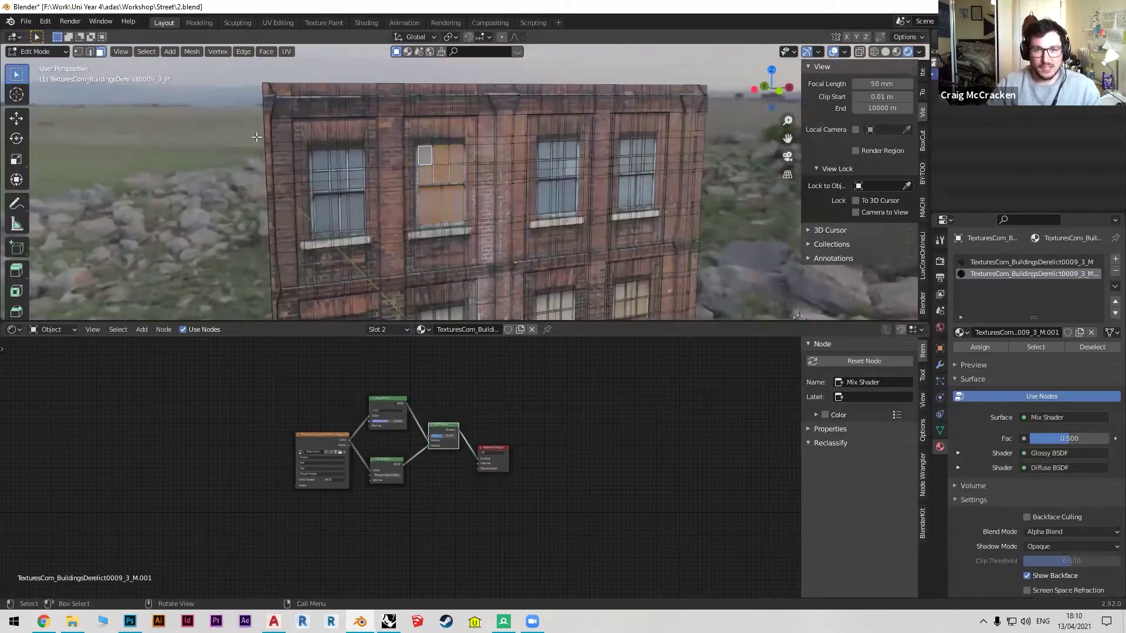
{"action": "scroll", "coordinate": [256, 136], "scroll_direction": "up", "scroll_amount": 5}
{"action": "middle_click_drag", "start_coordinate": [256, 137], "coordinate": [487, 167]}
{"action": "scroll", "coordinate": [482, 416], "scroll_direction": "up", "scroll_amount": 3}
{"action": "mouse_move", "coordinate": [482, 416]}
{"action": "left_mouse_down"}
{"action": "mouse_move", "coordinate": [500, 417]}
{"action": "mouse_move", "coordinate": [460, 418]}
{"action": "left_mouse_up"}
{"action": "scroll", "coordinate": [495, 176], "scroll_direction": "down", "scroll_amount": 5}
{"action": "scroll", "coordinate": [494, 176], "scroll_direction": "up", "scroll_amount": 5}
Return the facade to Object Mode and quit Blender without saving.
{"action": "middle_click_drag", "start_coordinate": [494, 175], "coordinate": [476, 190]}
{"action": "key", "text": "Tab"}
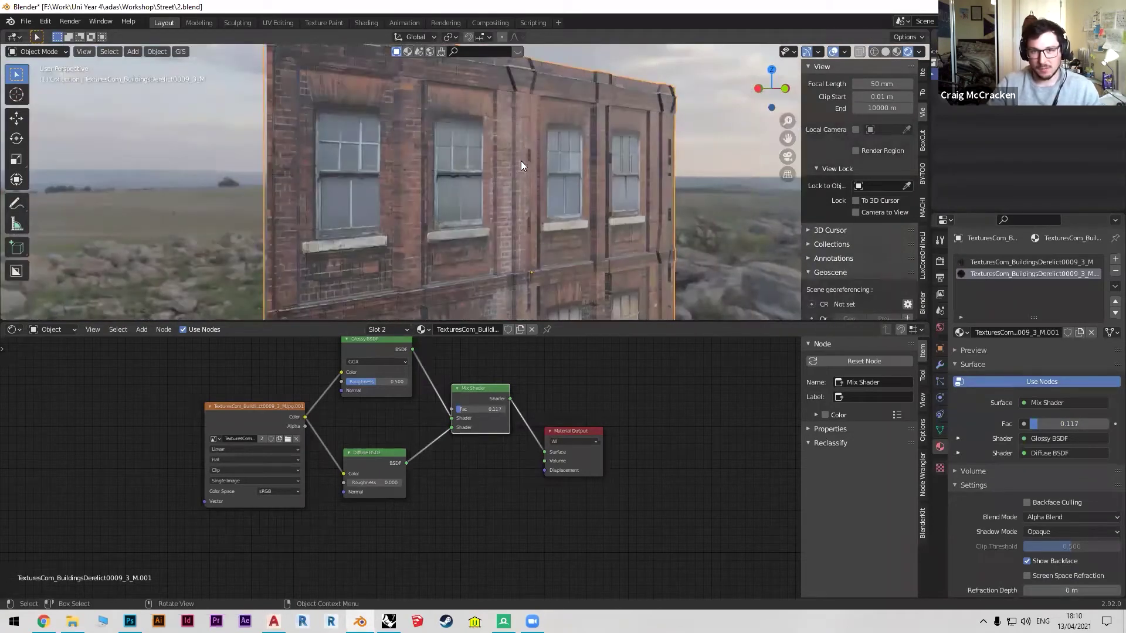
{"action": "middle_click_drag", "start_coordinate": [515, 159], "coordinate": [527, 177]}
{"action": "scroll", "coordinate": [528, 177], "scroll_direction": "up", "scroll_amount": 2}
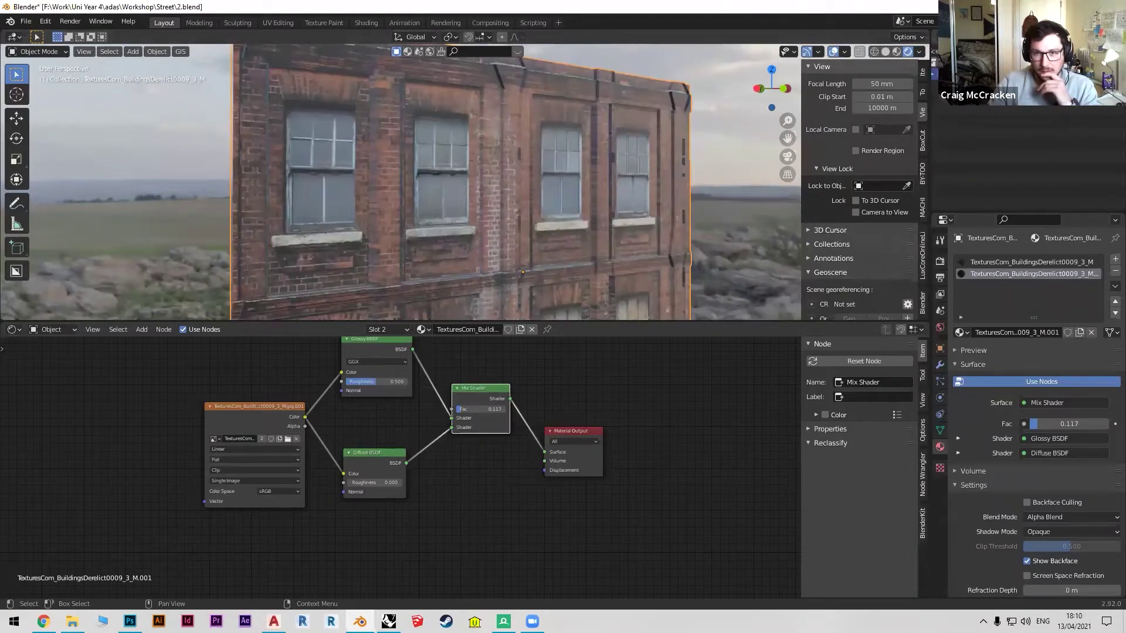
{"action": "key", "text": "ctrl+q"}
{"action": "left_click", "coordinate": [596, 332]}
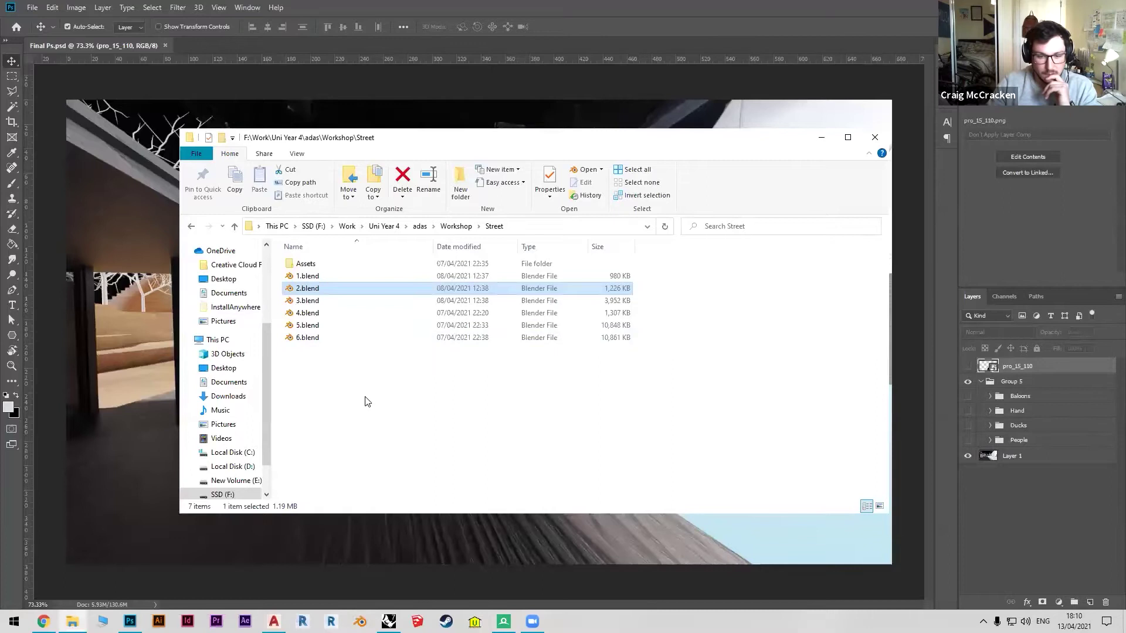
Open 4.blend from the Workshop\Street folder in Blender.
{"action": "double_click", "coordinate": [318, 313]}
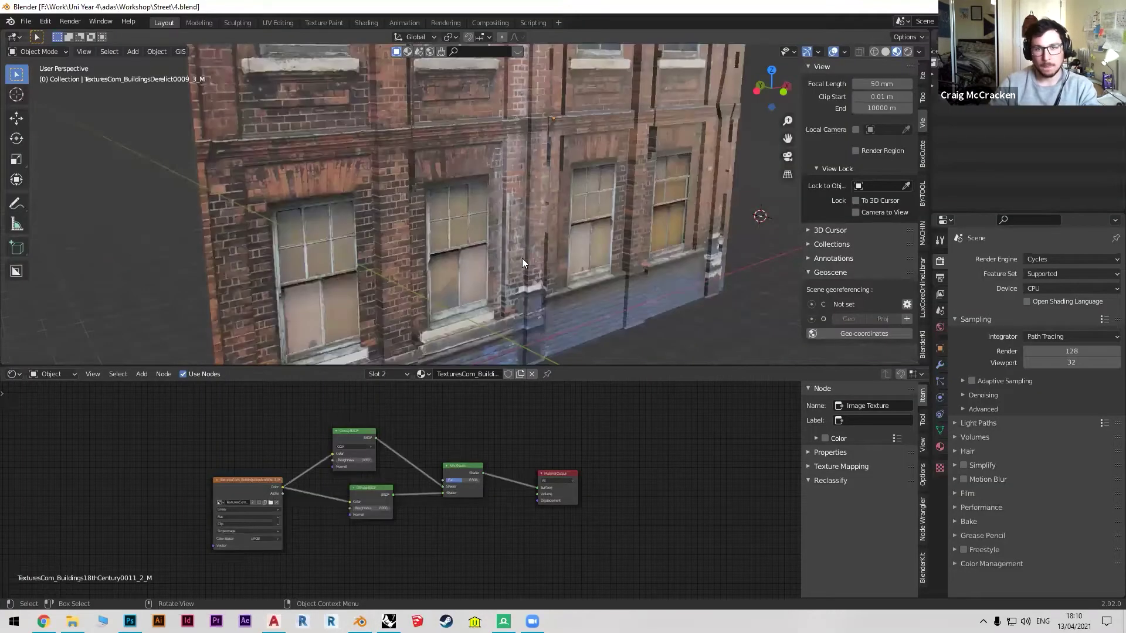
Look around the 4.blend building, then open 5.blend from the Street folder.
{"action": "scroll", "coordinate": [522, 262], "scroll_direction": "down", "scroll_amount": 5}
{"action": "middle_click_drag", "start_coordinate": [494, 95], "coordinate": [534, 159]}
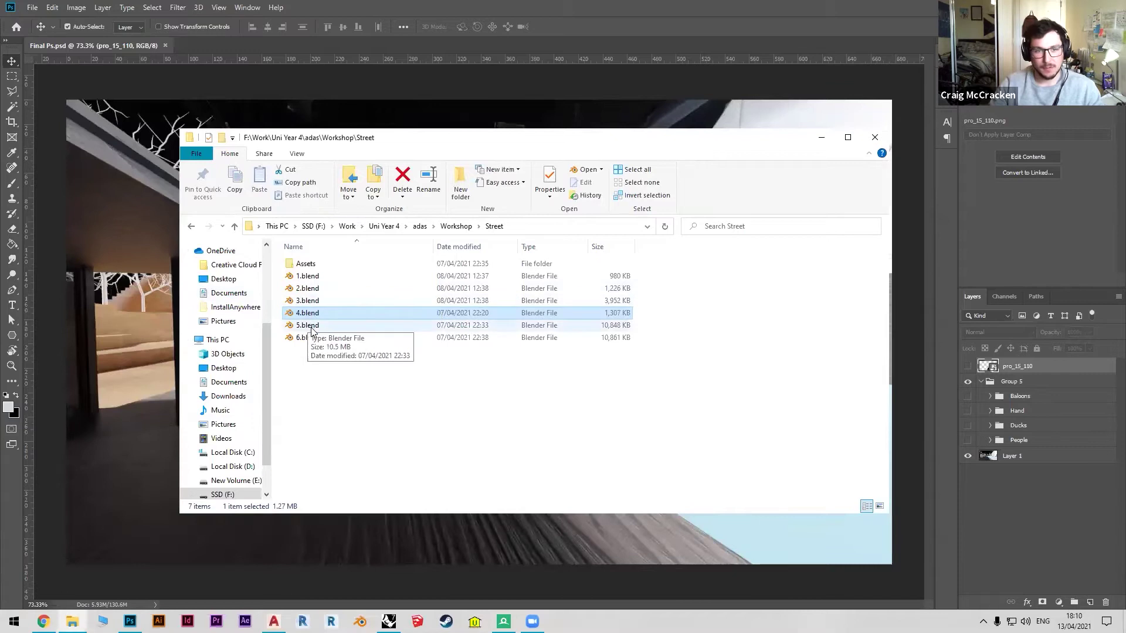
{"action": "double_click", "coordinate": [352, 320]}
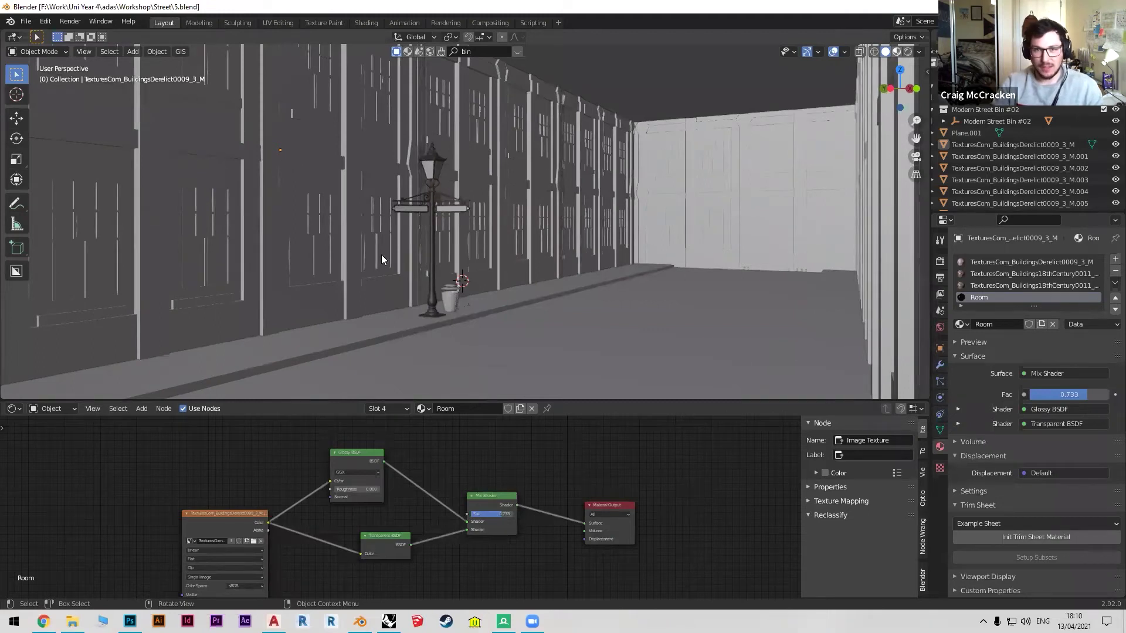
Preview the street in Rendered shading and display the Render Properties.
{"action": "key", "text": "z"}
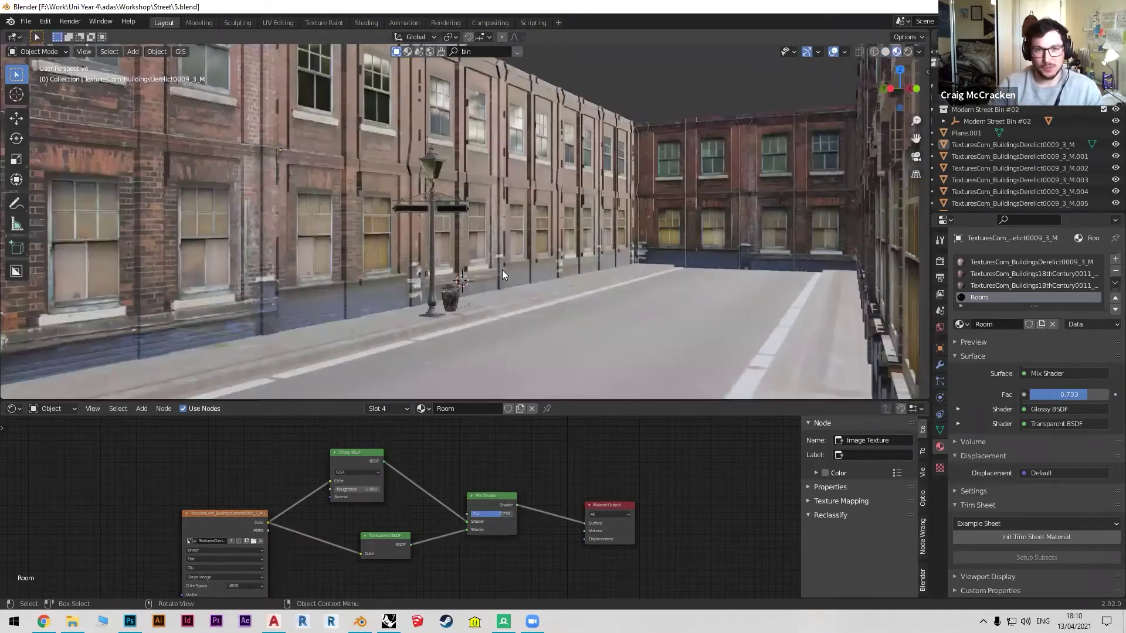
{"action": "scroll", "coordinate": [502, 270], "scroll_direction": "down", "scroll_amount": 4}
{"action": "middle_click_drag", "start_coordinate": [469, 251], "coordinate": [485, 169]}
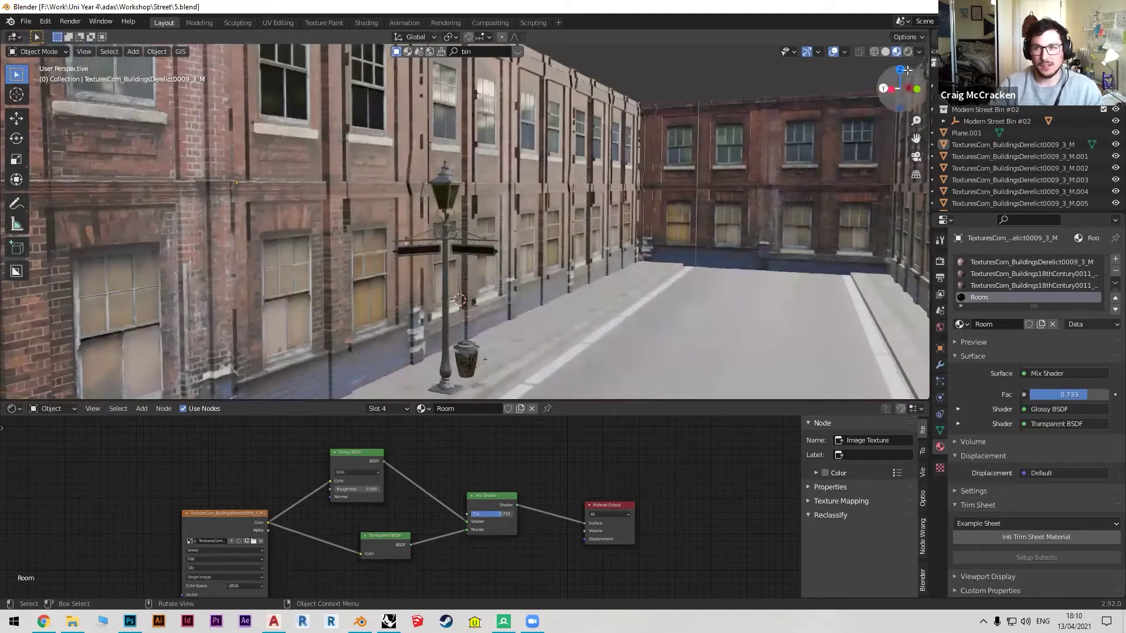
{"action": "left_click", "coordinate": [907, 51]}
{"action": "left_click", "coordinate": [940, 261]}
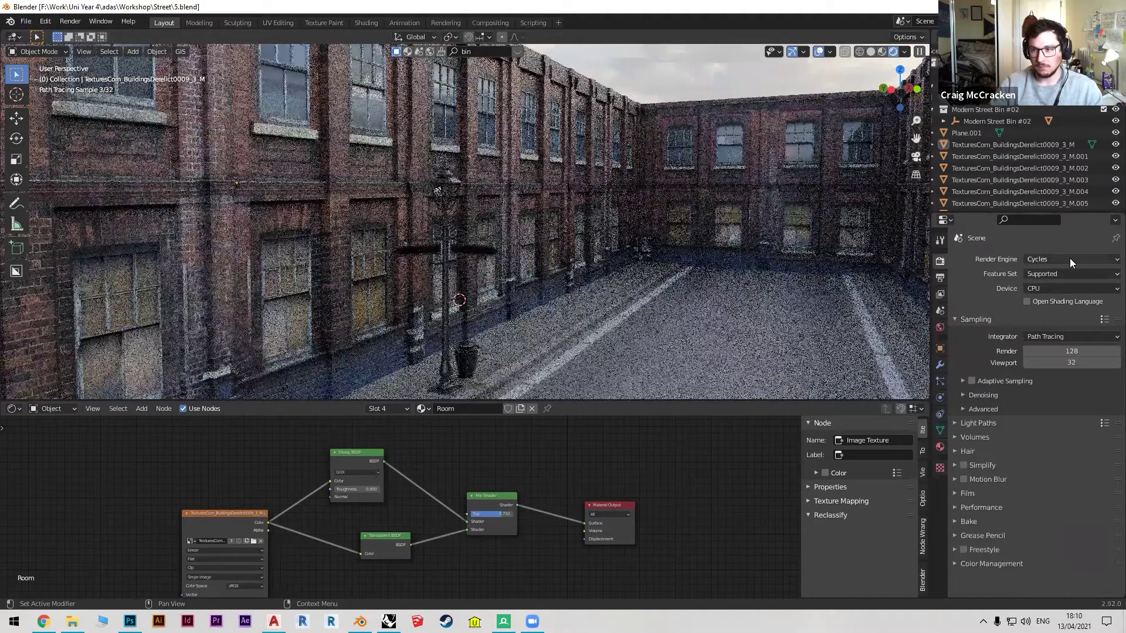
Try the Eevee render engine on the street, then switch back to Cycles.
{"action": "left_click", "coordinate": [1067, 262]}
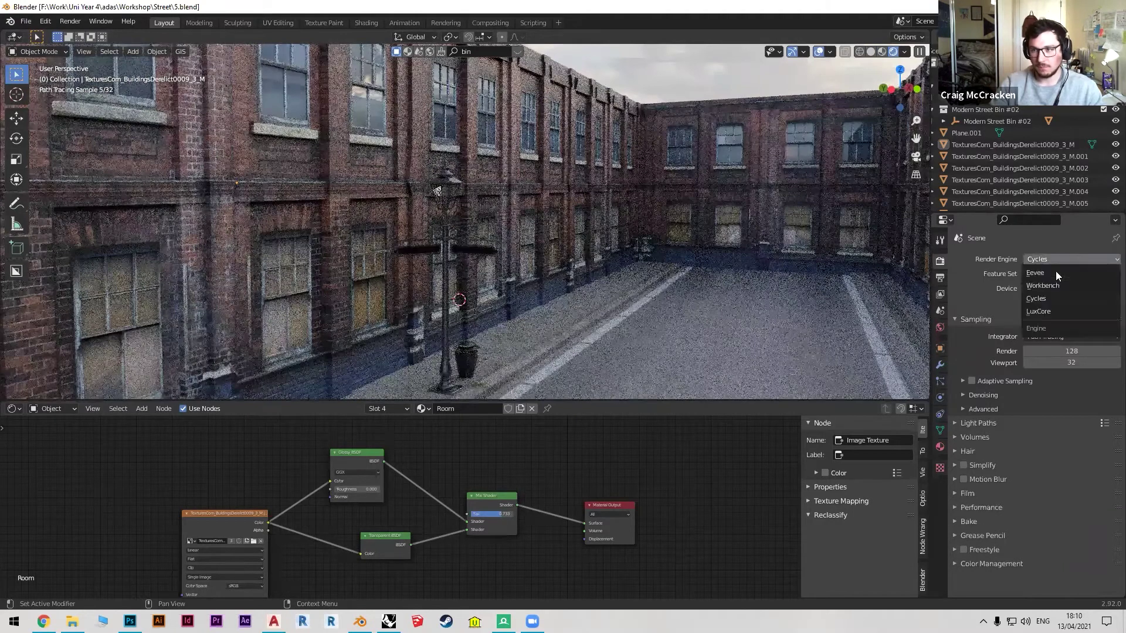
{"action": "key", "text": "Return"}
{"action": "middle_click_drag", "start_coordinate": [693, 265], "coordinate": [468, 229]}
{"action": "middle_click_drag", "start_coordinate": [484, 162], "coordinate": [440, 237]}
{"action": "middle_click_drag", "start_coordinate": [336, 269], "coordinate": [467, 251]}
{"action": "left_click", "coordinate": [1070, 260]}
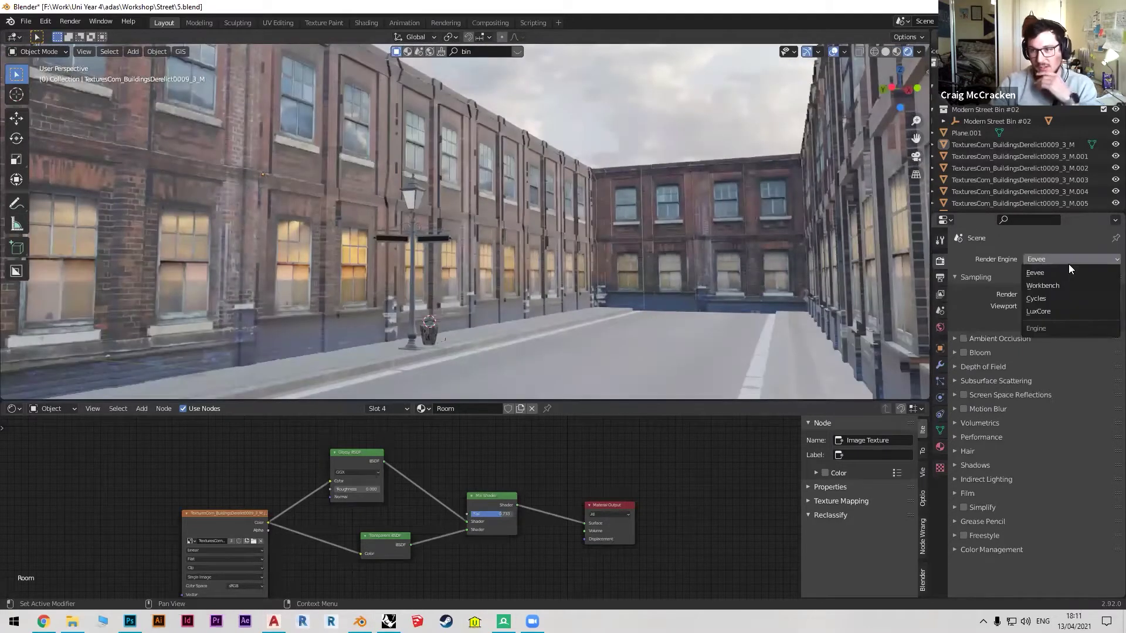
{"action": "left_click", "coordinate": [1057, 299]}
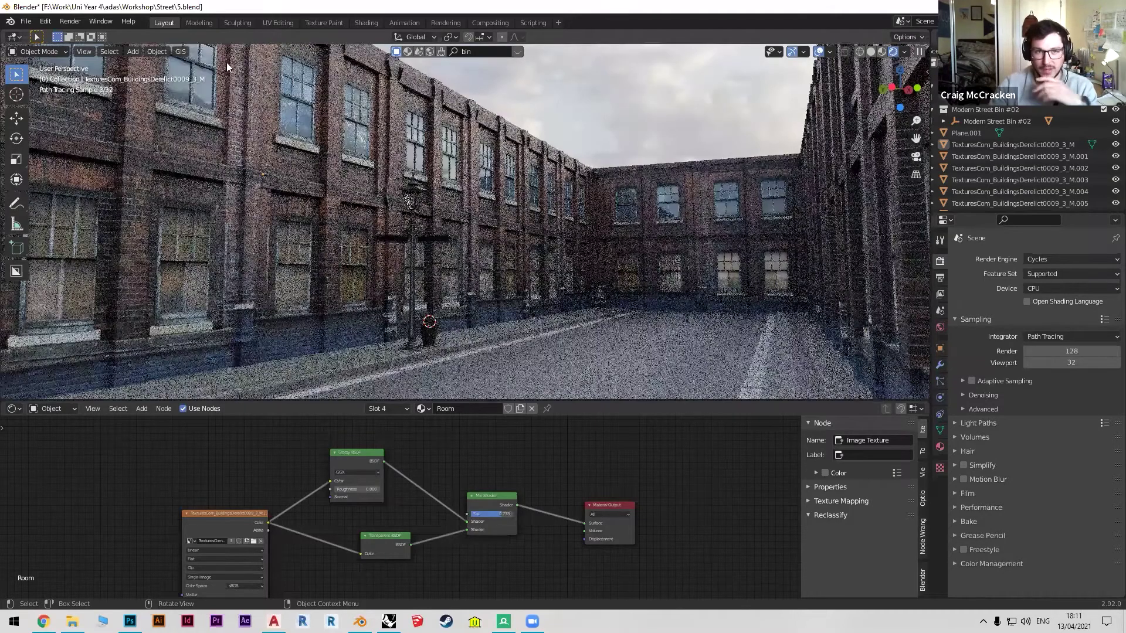
Enlarge the 3D view, switch to Material Preview shading, and enter Edit Mode on the building.
{"action": "left_click", "coordinate": [69, 21]}
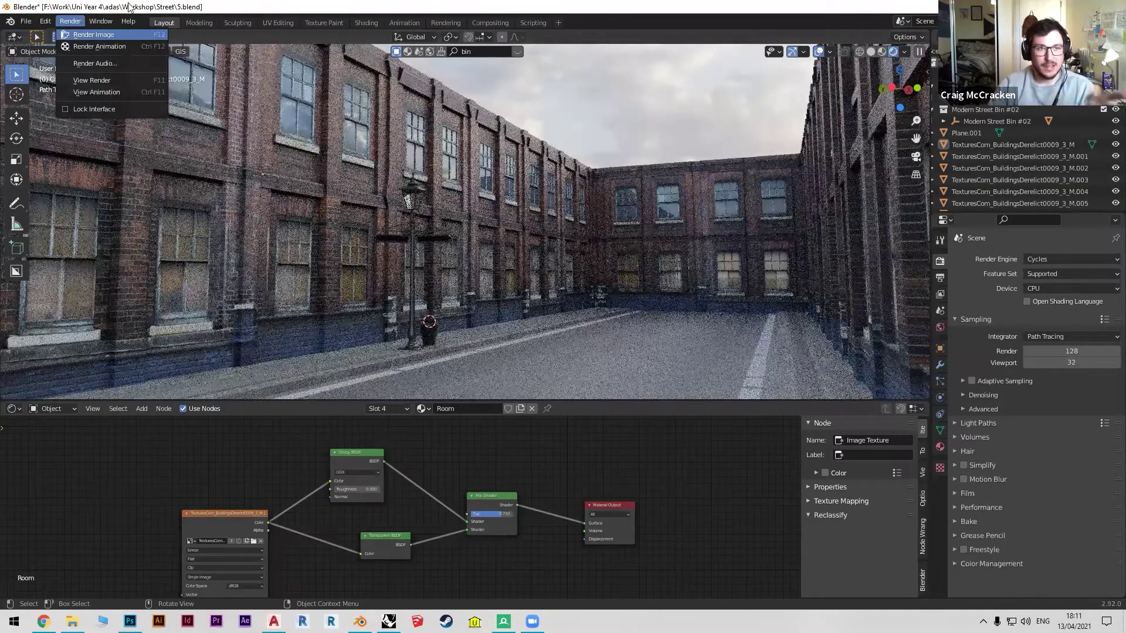
{"action": "middle_click_drag", "start_coordinate": [473, 247], "coordinate": [567, 301]}
{"action": "left_click_drag", "start_coordinate": [679, 408], "coordinate": [679, 482]}
{"action": "scroll", "coordinate": [489, 311], "scroll_direction": "up", "scroll_amount": 5}
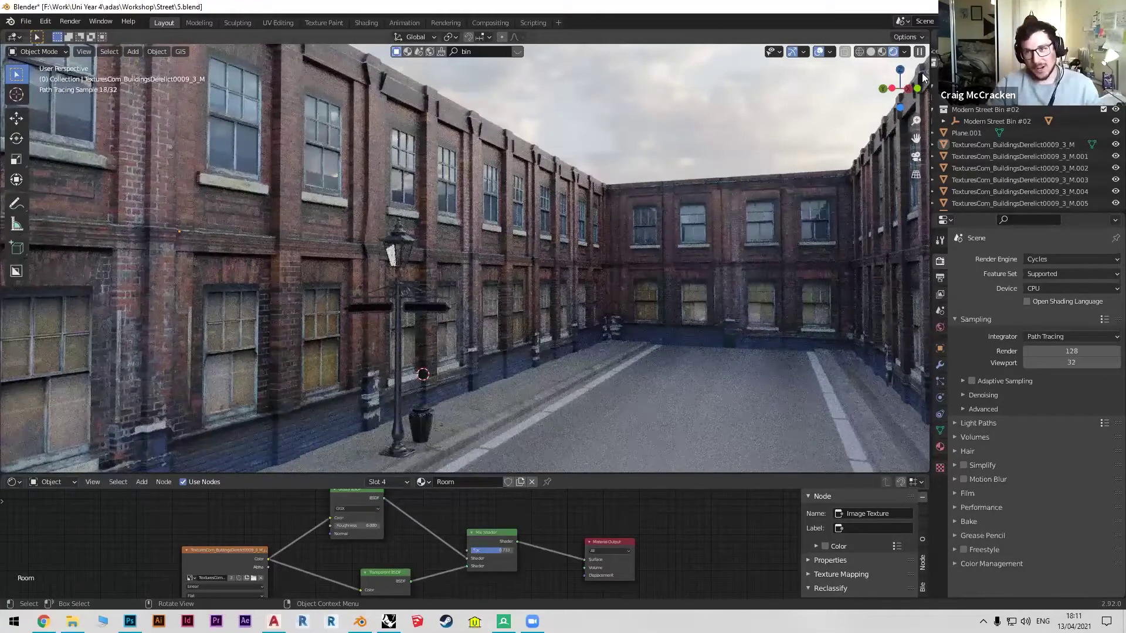
{"action": "left_click", "coordinate": [881, 52]}
{"action": "middle_click_drag", "start_coordinate": [608, 205], "coordinate": [463, 258]}
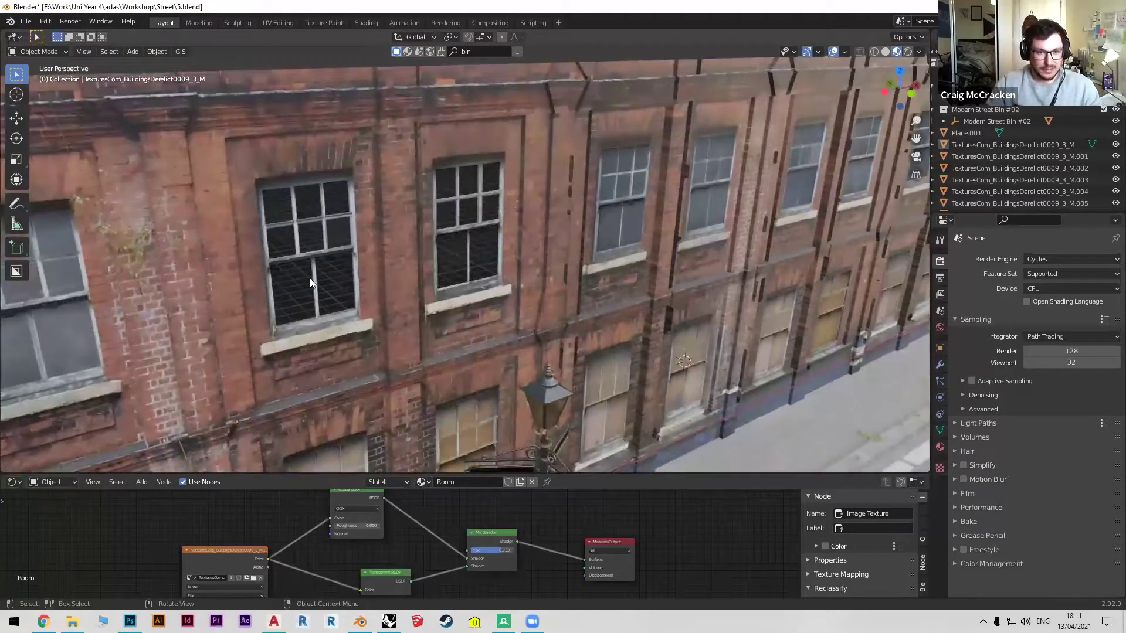
{"action": "key", "text": "Tab"}
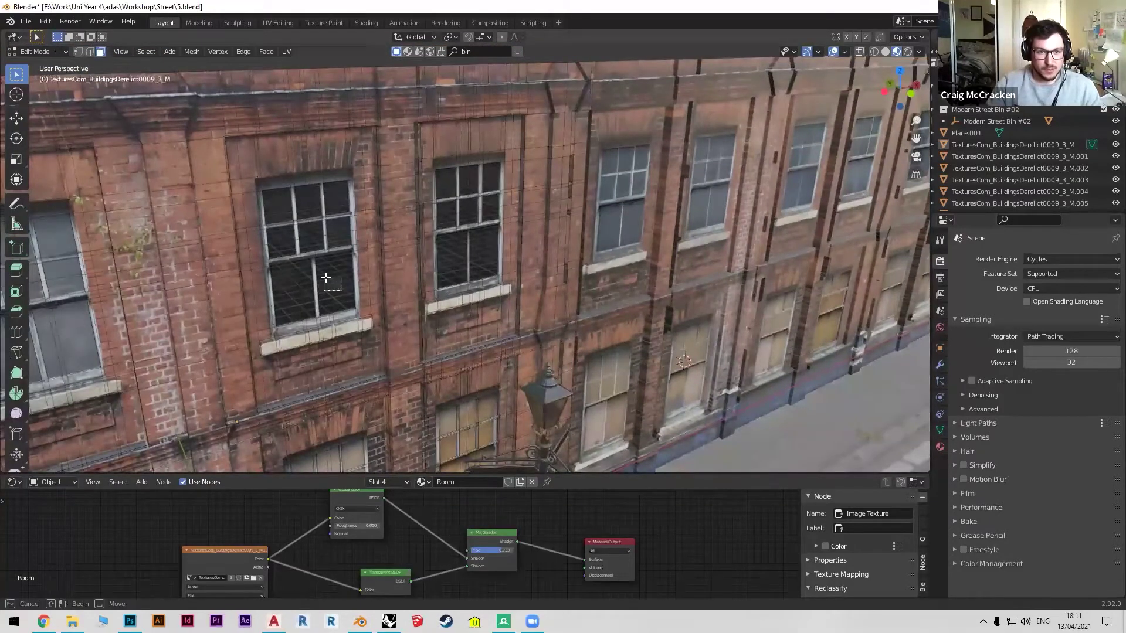
Select the two lower window glass faces and inspect their material in the node editor.
{"action": "left_click", "coordinate": [331, 284]}
{"action": "left_click", "coordinate": [297, 297], "text": "shift"}
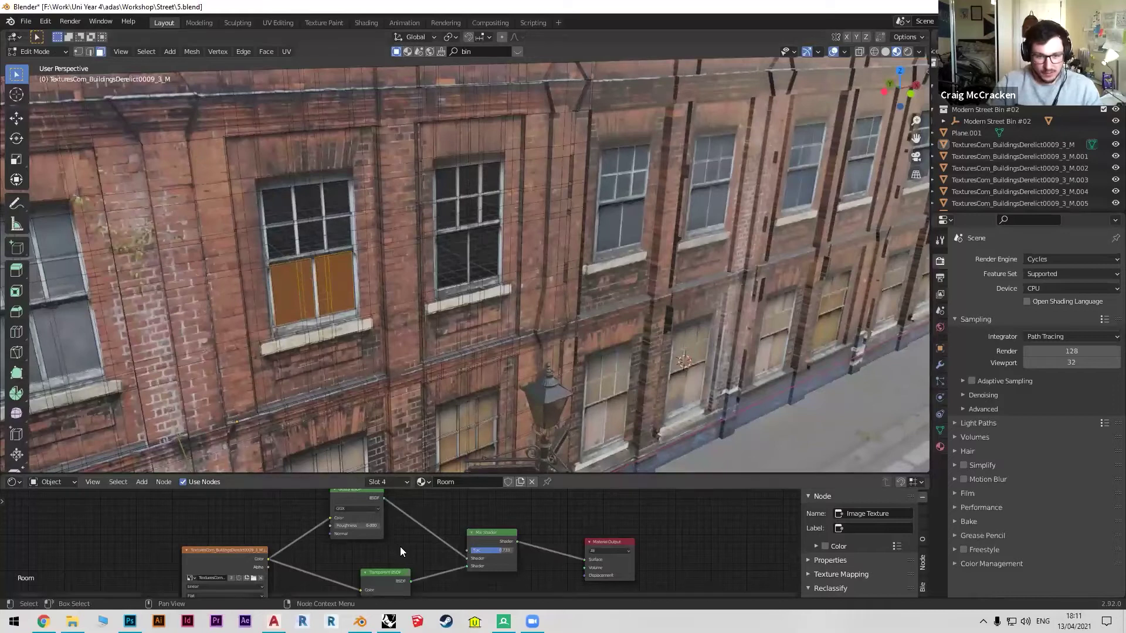
{"action": "scroll", "coordinate": [402, 542], "scroll_direction": "down", "scroll_amount": 3}
{"action": "scroll", "coordinate": [414, 530], "scroll_direction": "up", "scroll_amount": 2}
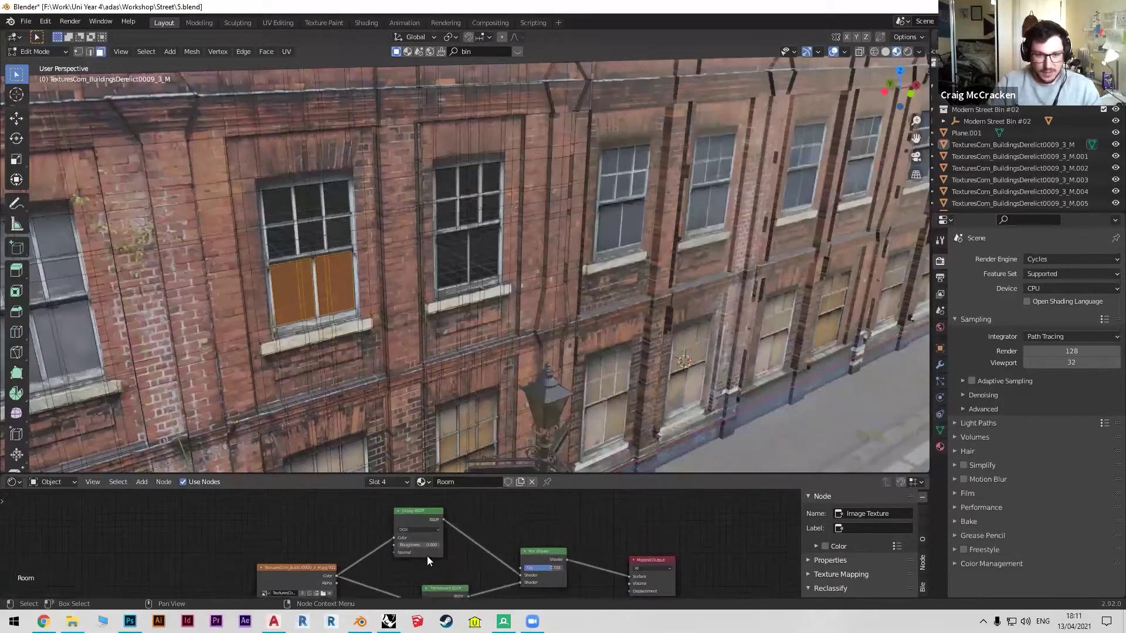
{"action": "left_click_drag", "start_coordinate": [545, 475], "coordinate": [544, 160]}
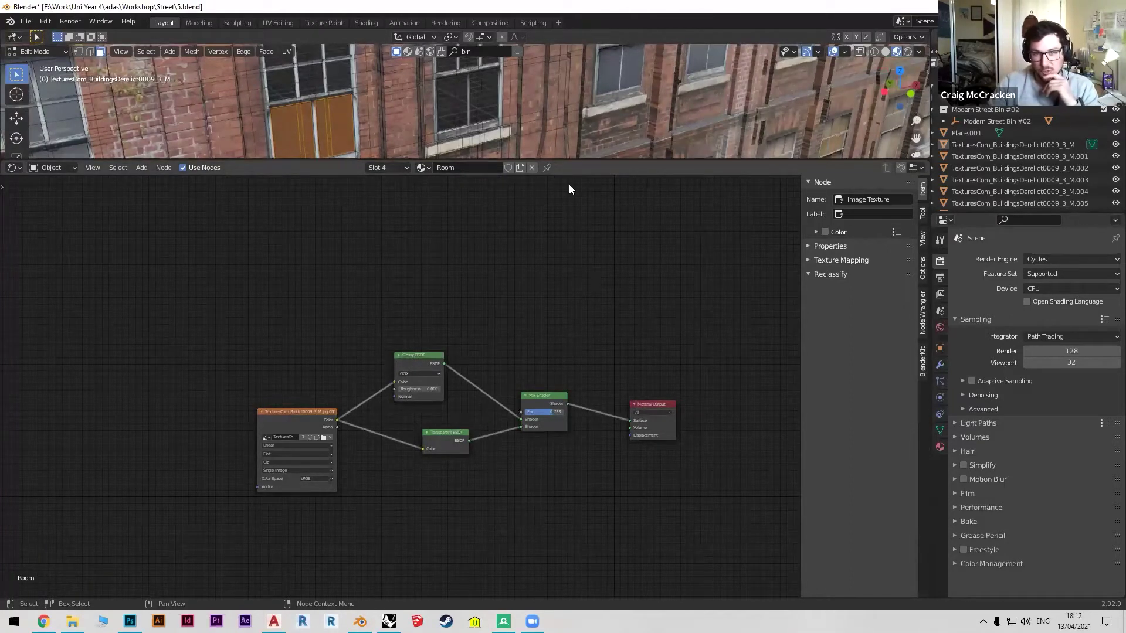
{"action": "left_click_drag", "start_coordinate": [576, 161], "coordinate": [573, 456]}
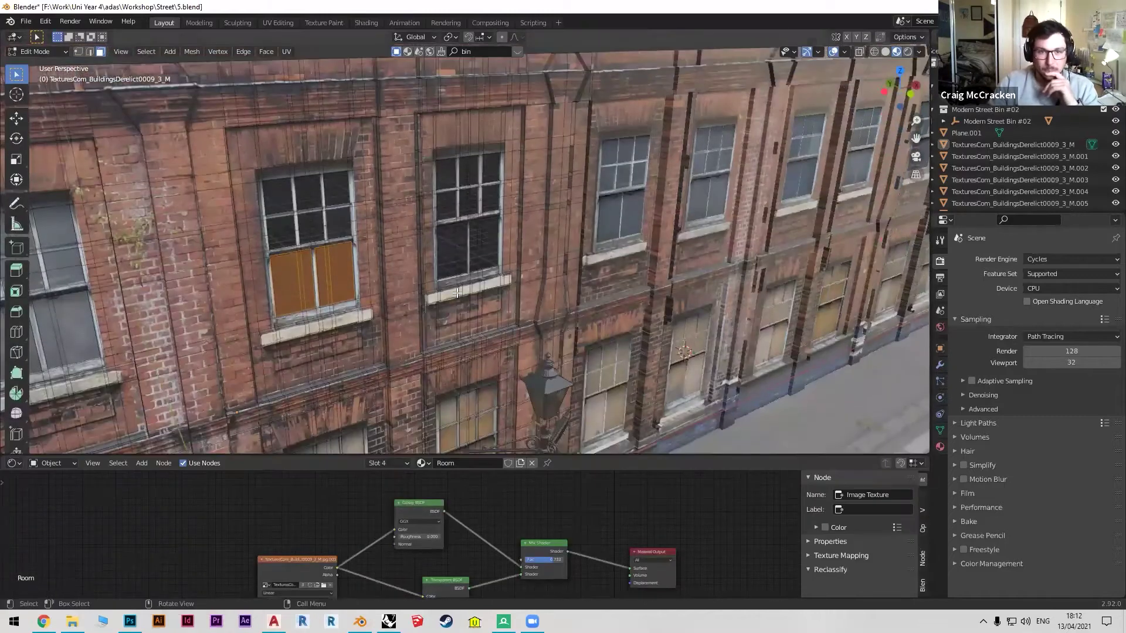
Return to Object Mode and add a cube to the street scene.
{"action": "key", "text": "Tab"}
{"action": "scroll", "coordinate": [457, 293], "scroll_direction": "down", "scroll_amount": 6}
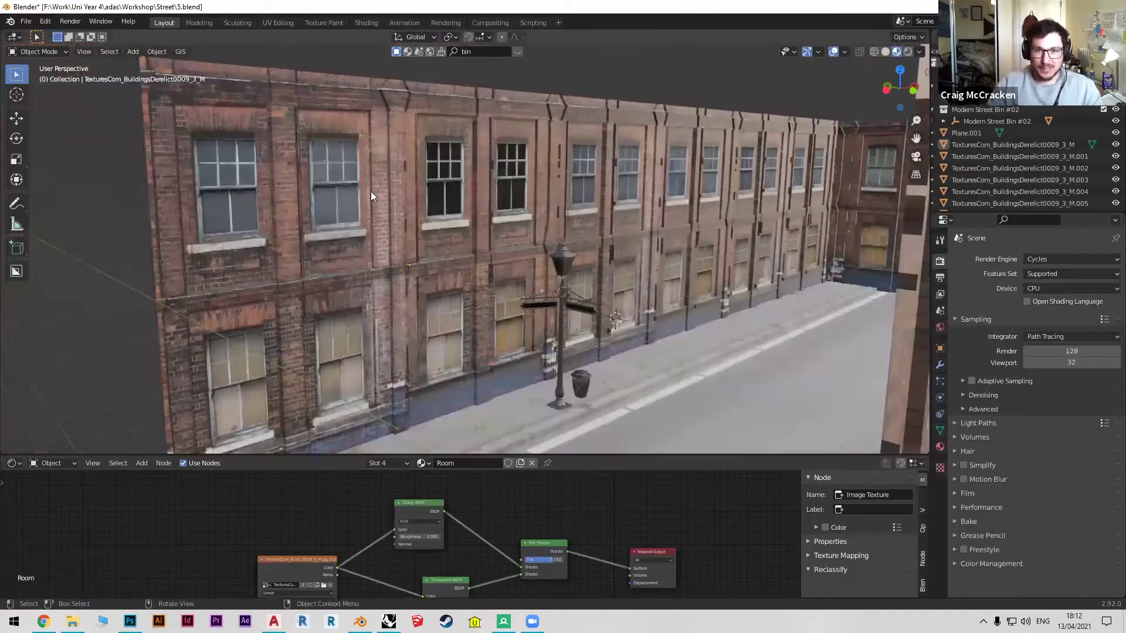
{"action": "scroll", "coordinate": [383, 217], "scroll_direction": "down", "scroll_amount": 5}
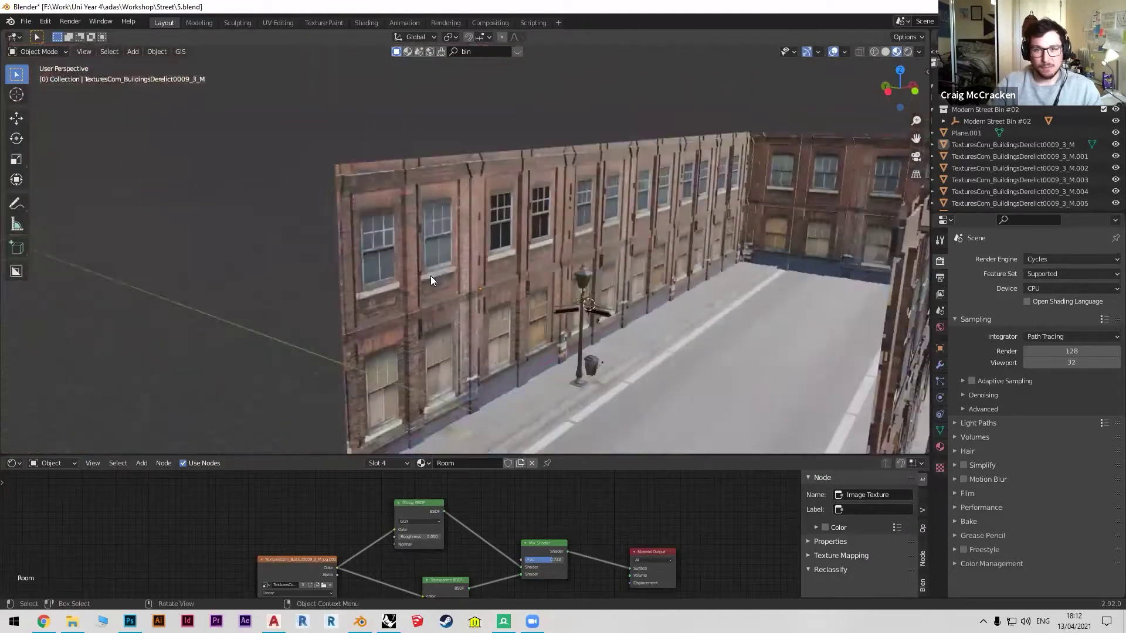
{"action": "middle_click_drag", "start_coordinate": [431, 280], "coordinate": [457, 286]}
{"action": "key", "text": "shift+a"}
{"action": "mouse_move", "coordinate": [450, 288]}
{"action": "left_click", "coordinate": [516, 299]}
Scale the new cube and move it along X toward the facade.
{"action": "key", "text": "s"}
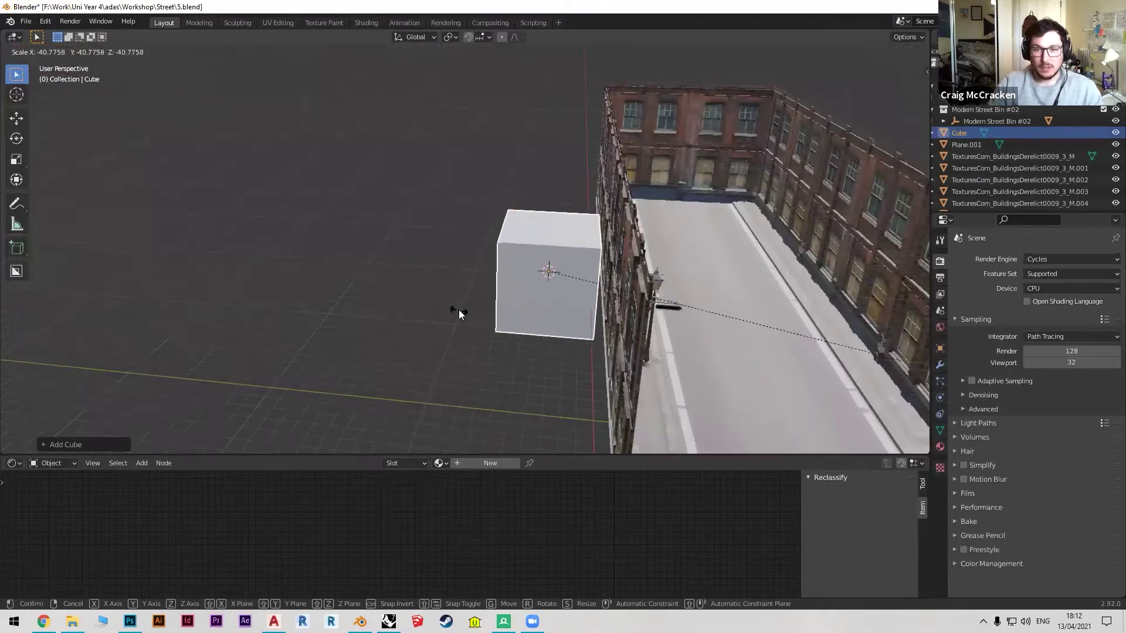
{"action": "left_click", "coordinate": [420, 336]}
{"action": "key", "text": "g"}
{"action": "key", "text": "x"}
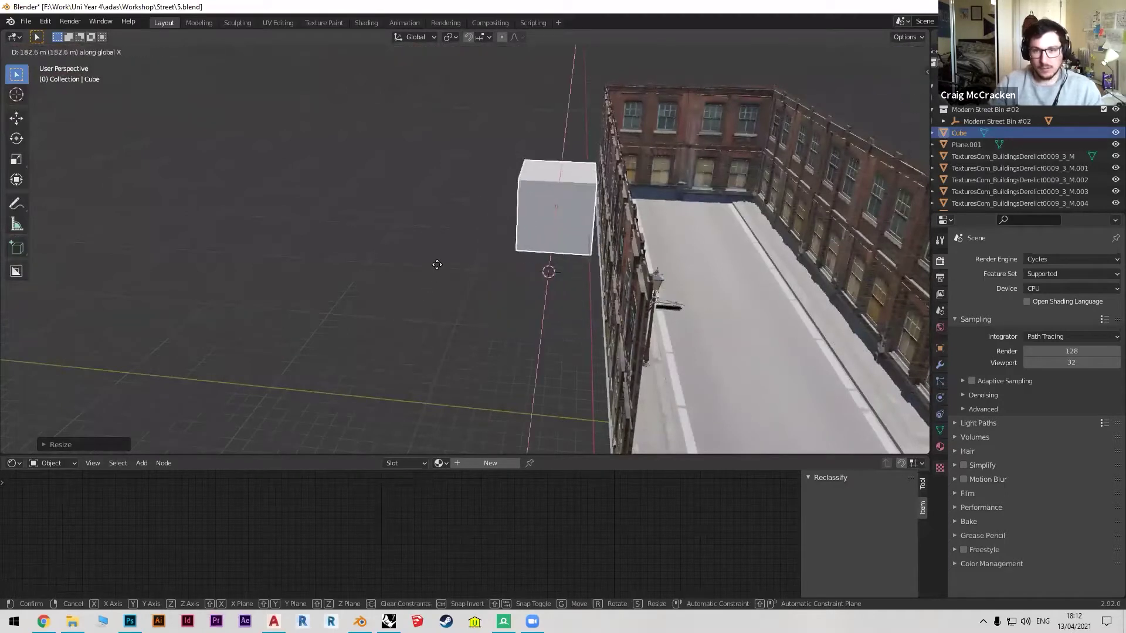
{"action": "left_click", "coordinate": [463, 272]}
{"action": "middle_click_drag", "start_coordinate": [463, 272], "coordinate": [795, 232]}
Raise the cube behind the facade's upper windows near the lamp post and enlarge the Shader Editor.
{"action": "key", "text": "g"}
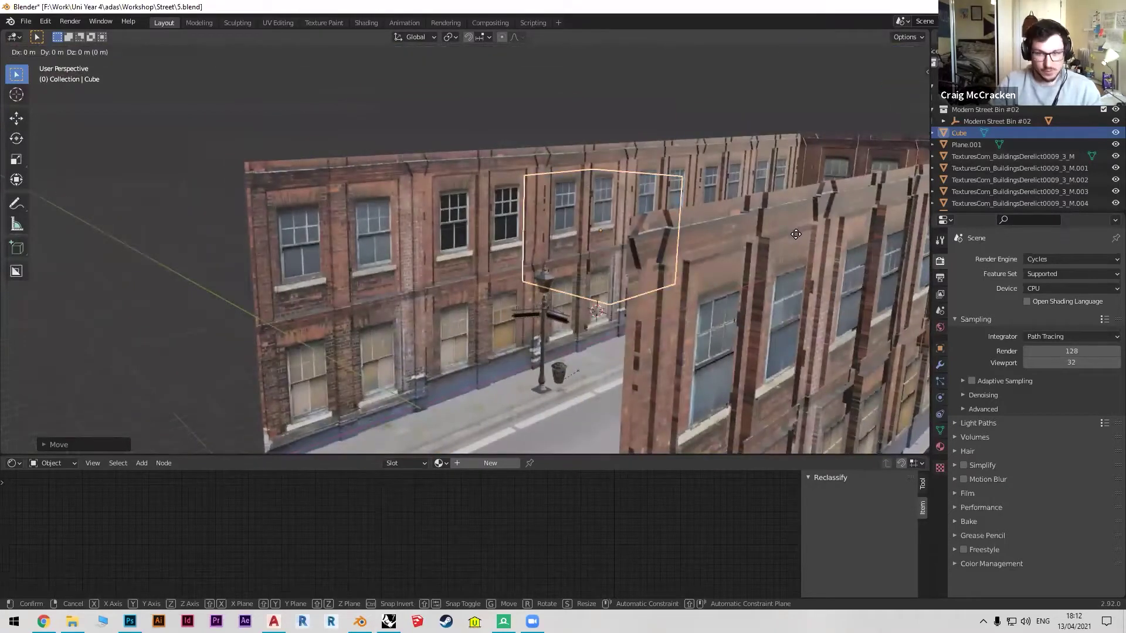
{"action": "key", "text": "x"}
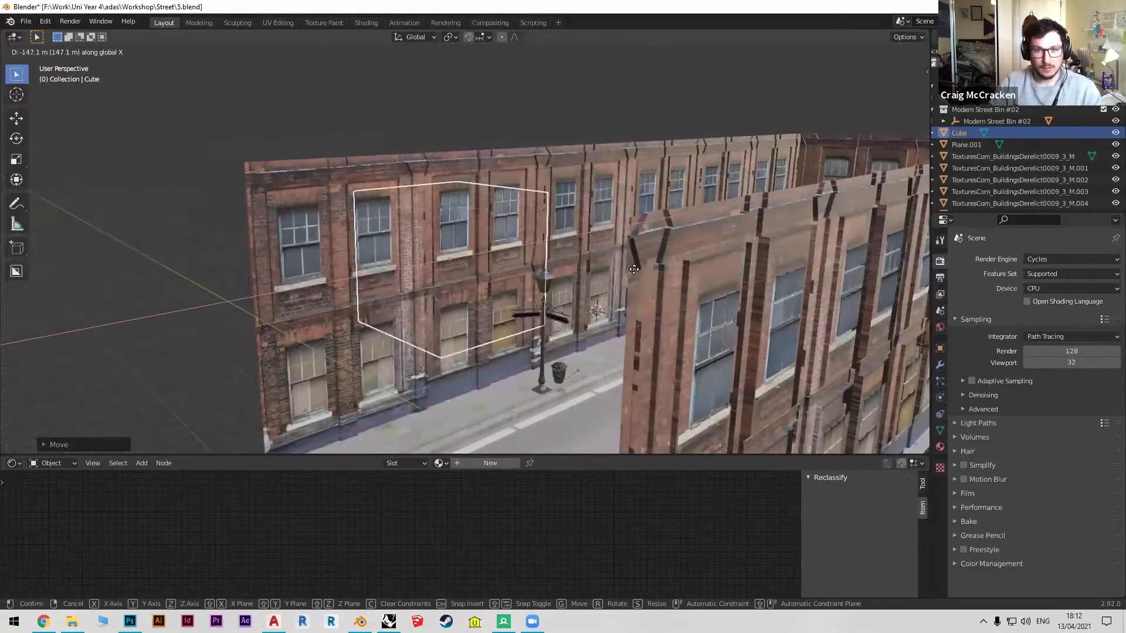
{"action": "key", "text": "Escape"}
{"action": "key", "text": "g"}
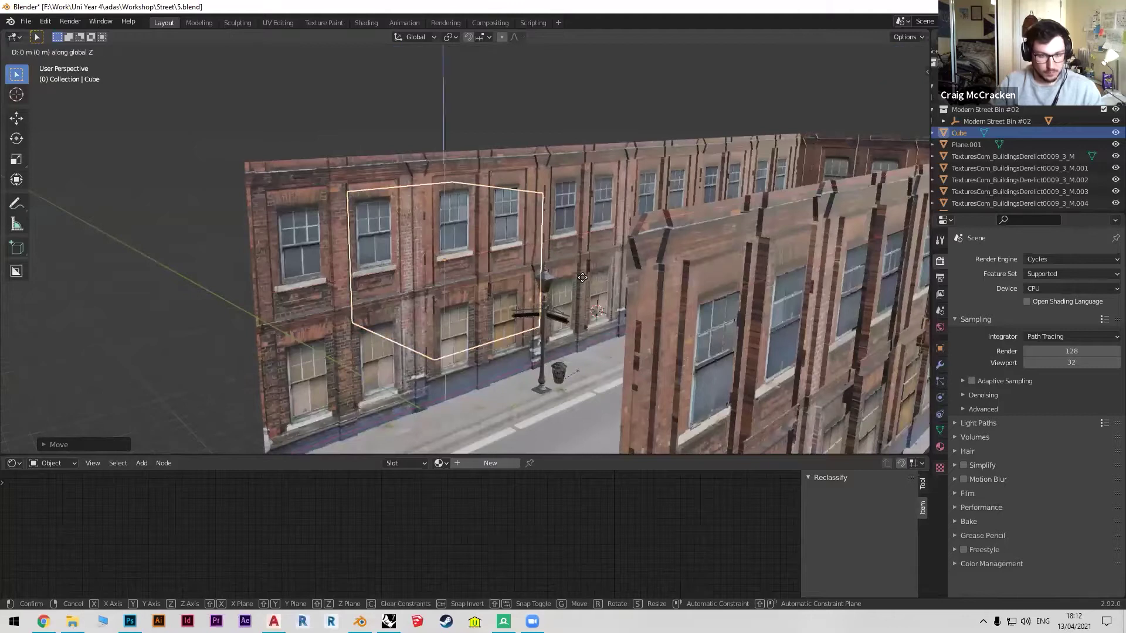
{"action": "left_click", "coordinate": [583, 263]}
{"action": "scroll", "coordinate": [489, 200], "scroll_direction": "up", "scroll_amount": 3}
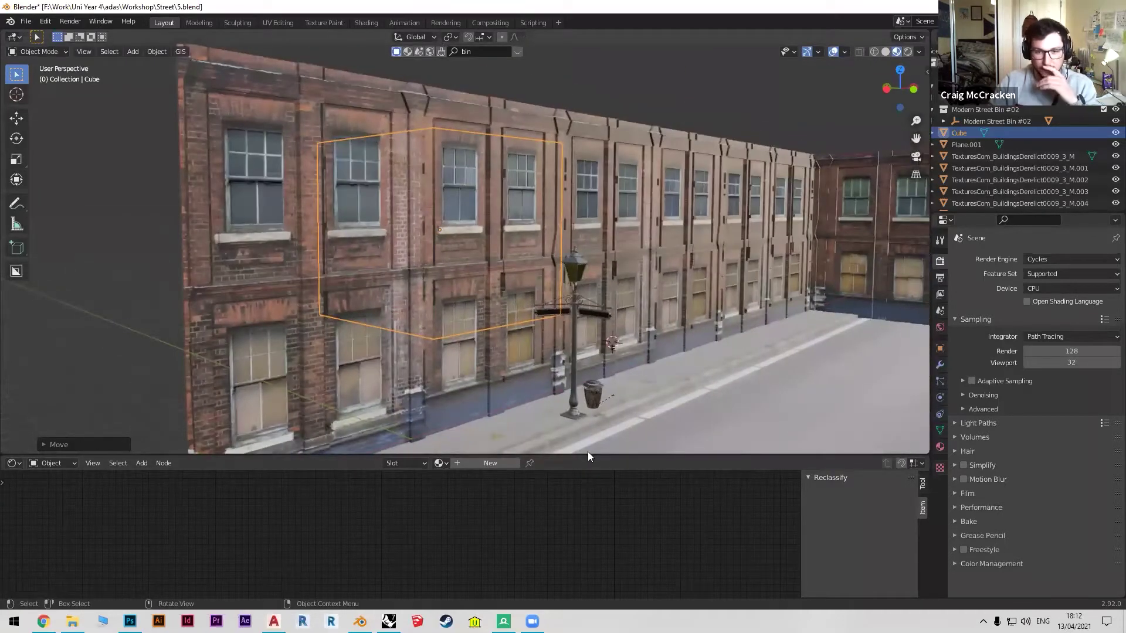
{"action": "left_click_drag", "start_coordinate": [588, 455], "coordinate": [554, 297]}
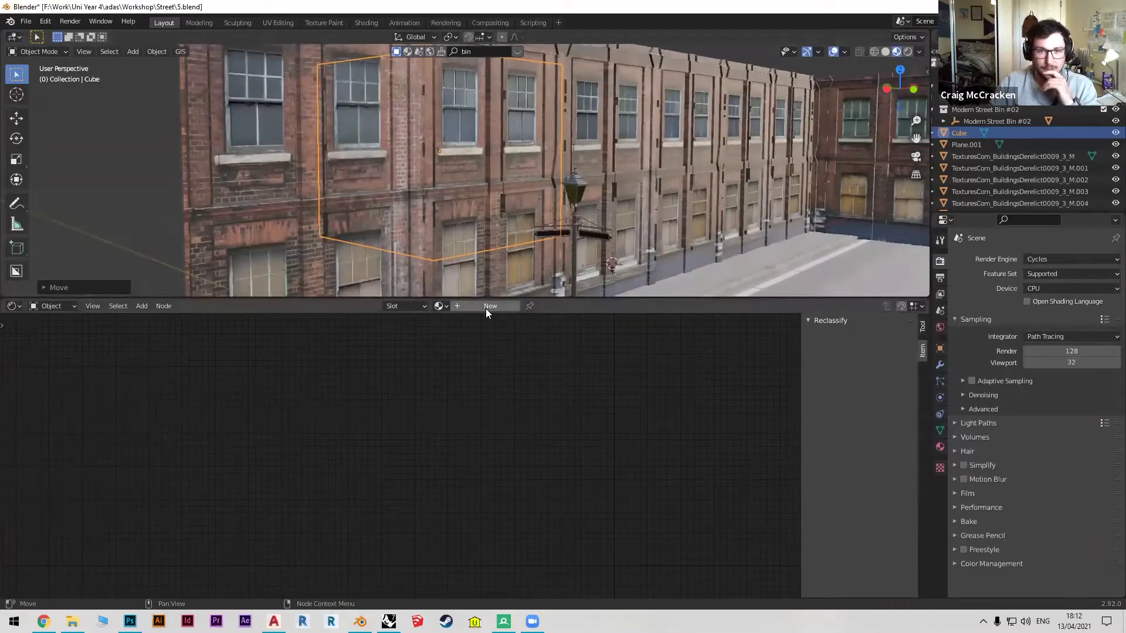
Create a new material on the cube and replace its Principled BSDF with an Emission node.
{"action": "left_click", "coordinate": [485, 306]}
{"action": "key", "text": "Home"}
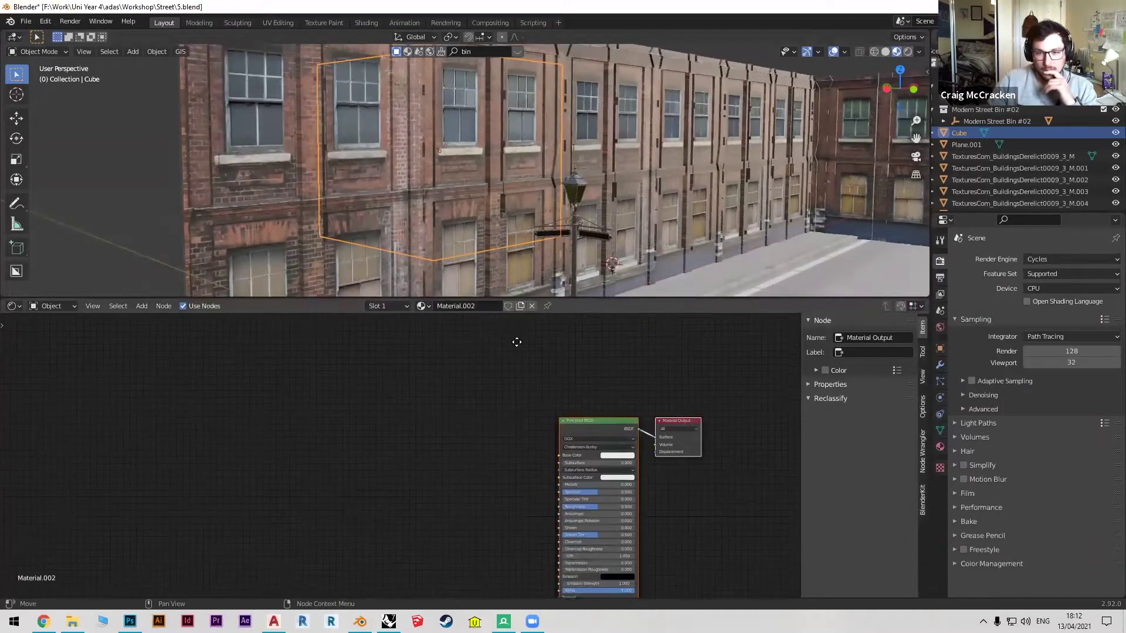
{"action": "left_click", "coordinate": [509, 383]}
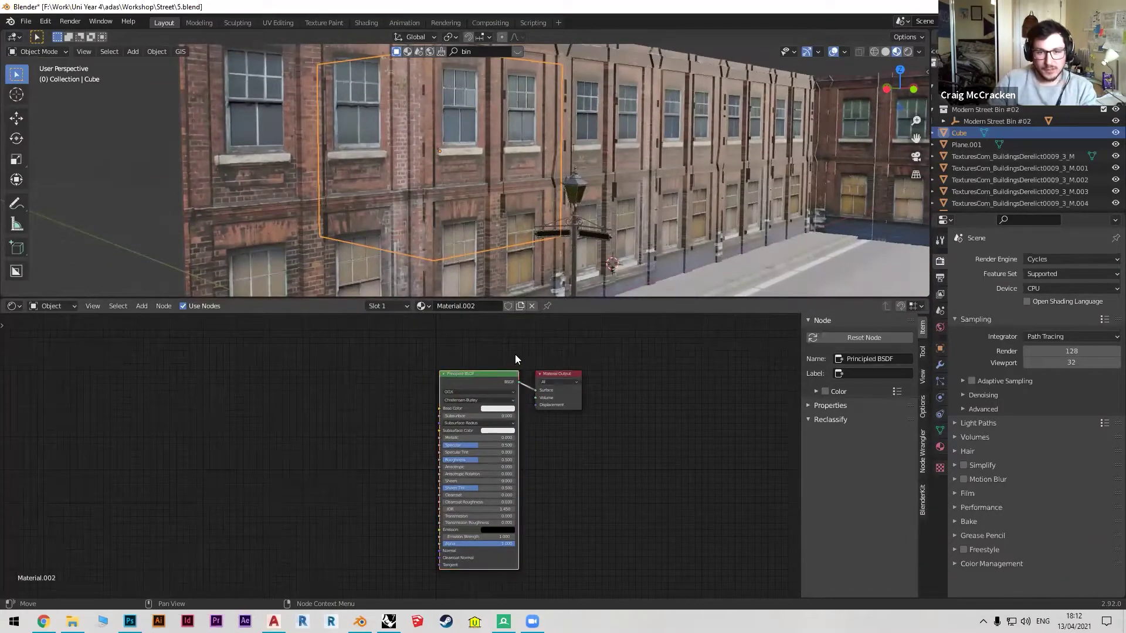
{"action": "key", "text": "Delete"}
{"action": "key", "text": "shift+a"}
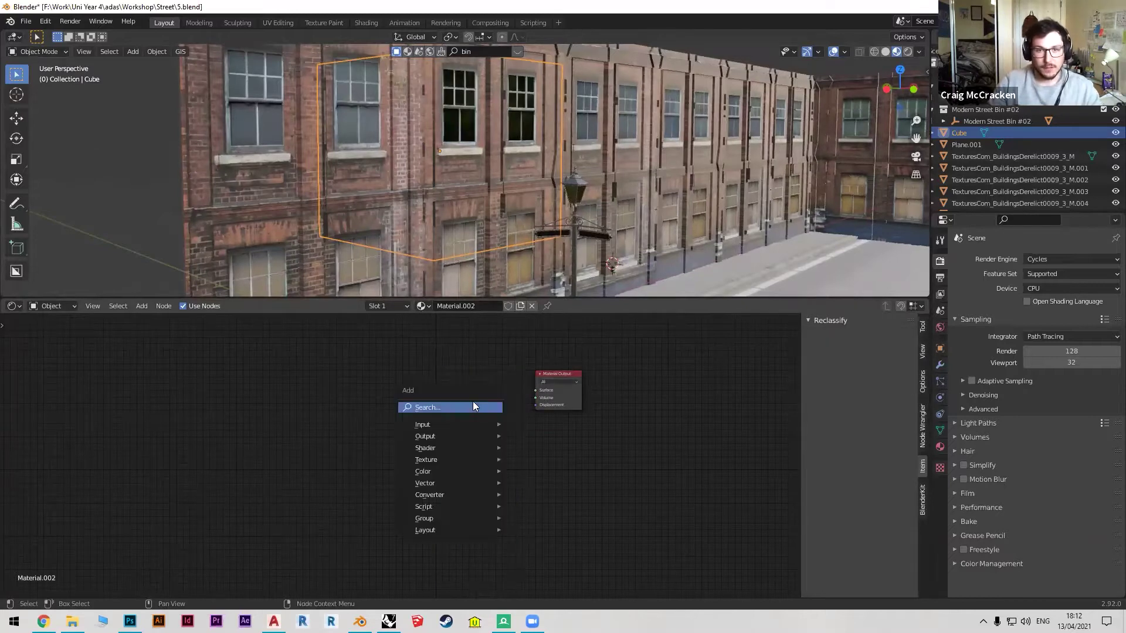
{"action": "left_click", "coordinate": [446, 409]}
{"action": "type", "text": "emi"}
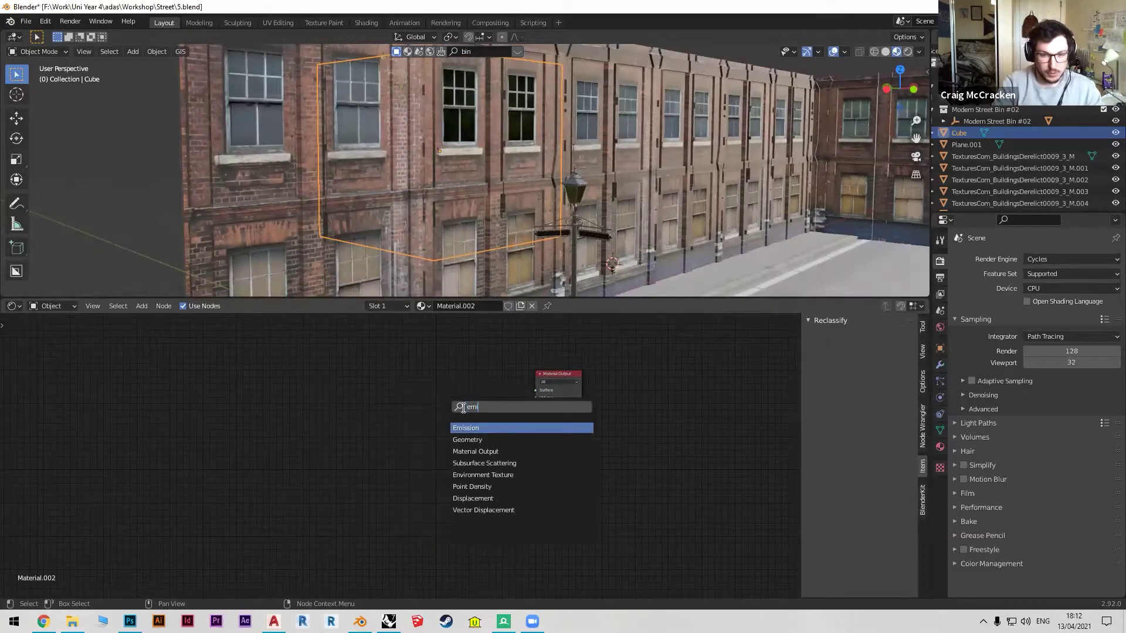
{"action": "type", "text": "ssion"}
{"action": "key", "text": "Return"}
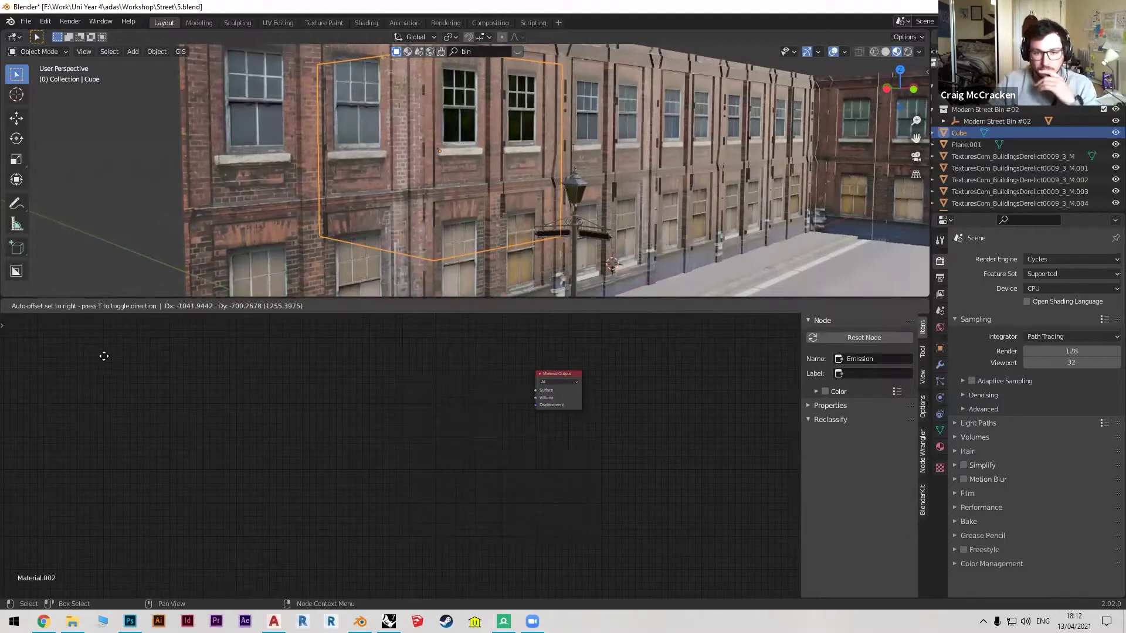
Connect the Emission node to the Material Output Surface and set its Strength to 10.
{"action": "left_click", "coordinate": [463, 355]}
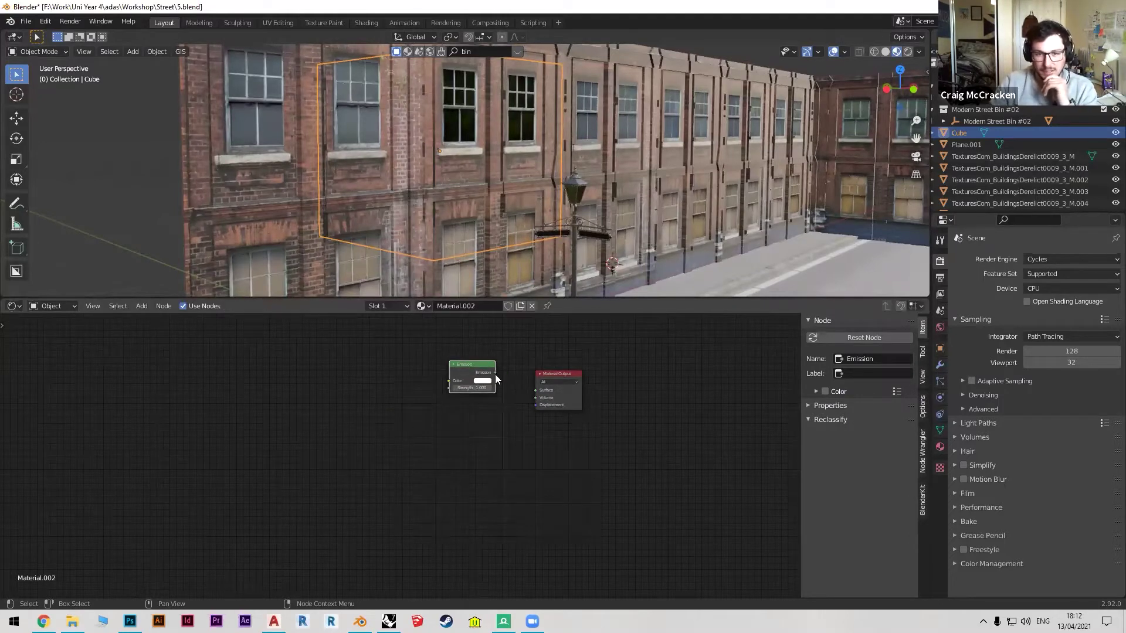
{"action": "left_click_drag", "start_coordinate": [496, 374], "coordinate": [515, 386]}
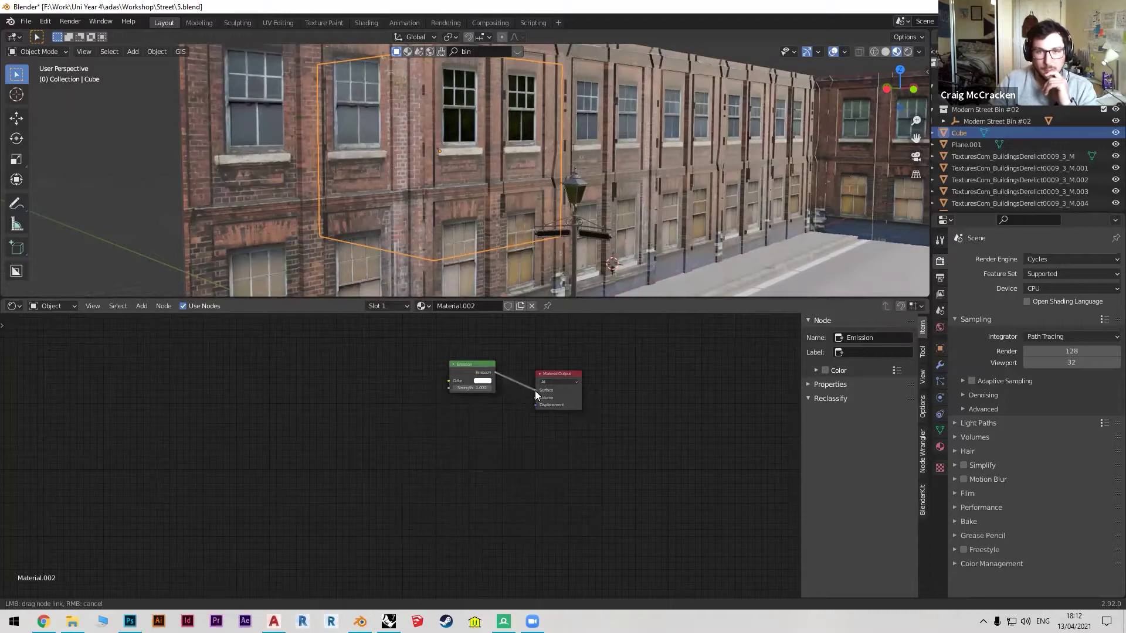
{"action": "left_click_drag", "start_coordinate": [535, 390], "coordinate": [536, 390]}
{"action": "left_click", "coordinate": [480, 387]}
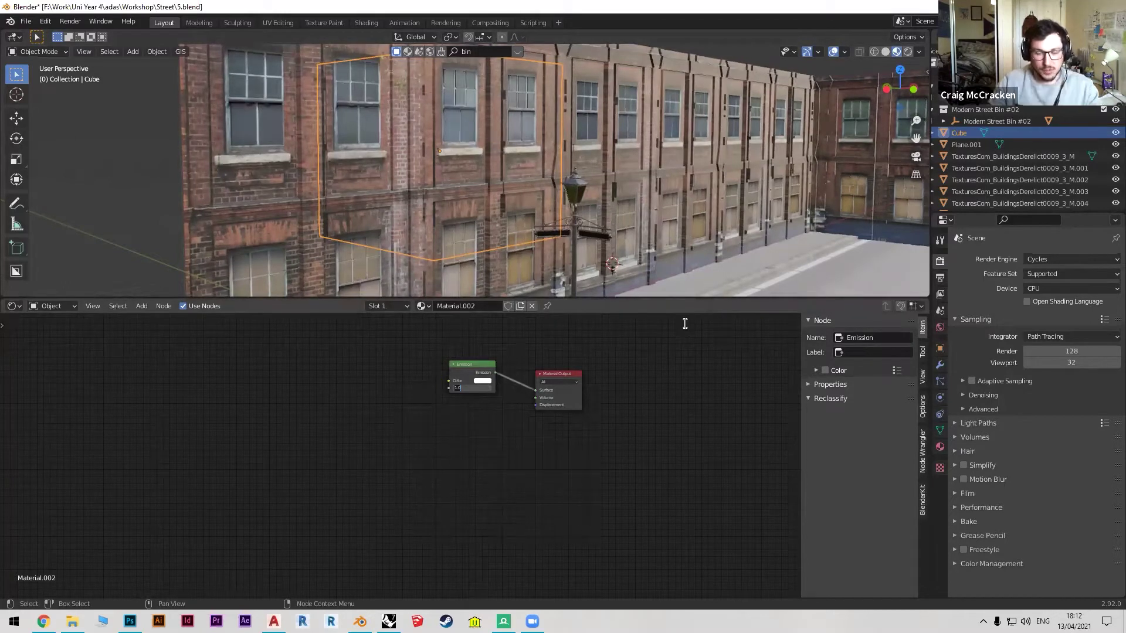
{"action": "type", "text": "10"}
{"action": "key", "text": "Return"}
Preview the glowing cube in Rendered shading, check the render engine, then return to Material Preview.
{"action": "left_click", "coordinate": [907, 51]}
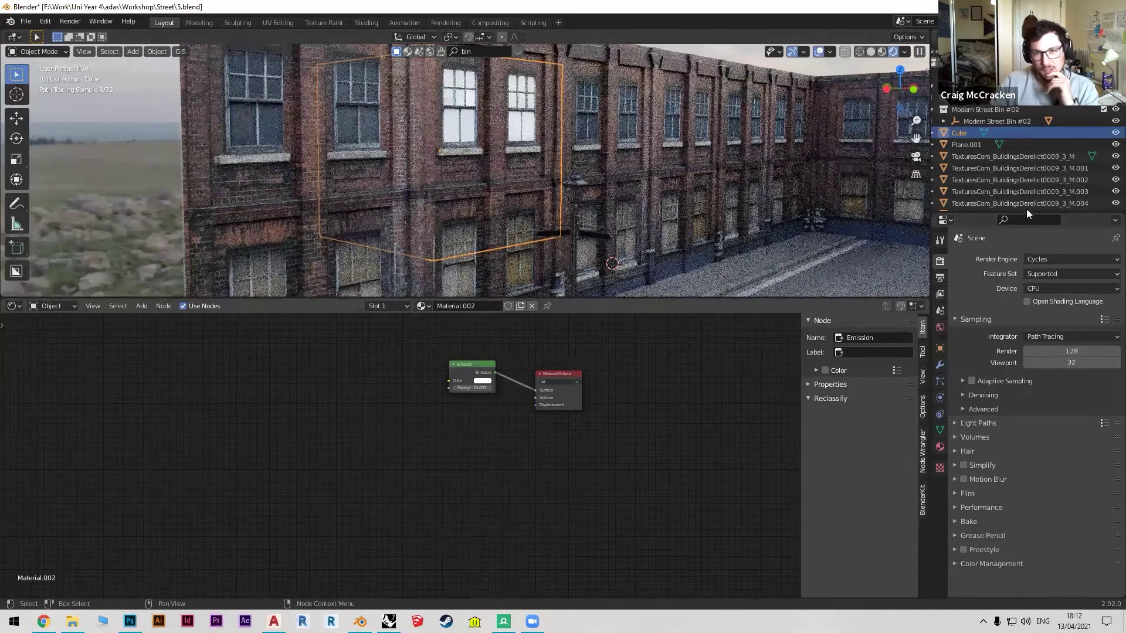
{"action": "left_click", "coordinate": [1048, 260]}
{"action": "left_click", "coordinate": [882, 51]}
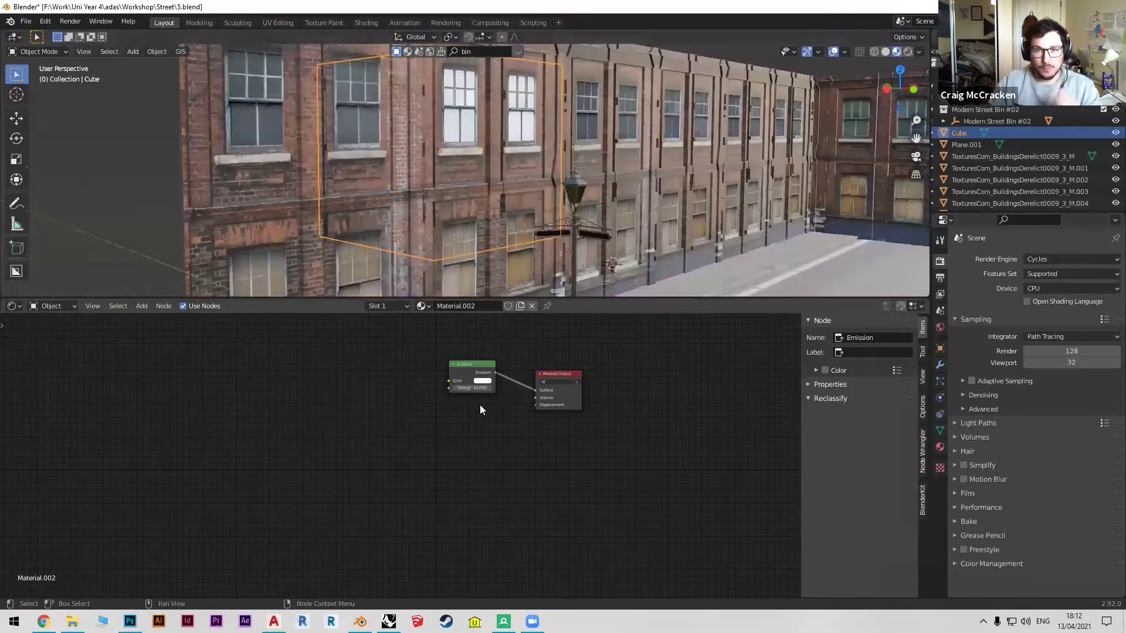
{"action": "key", "text": "shift+a"}
Add an Image Texture node to the left of the Emission node.
{"action": "left_click", "coordinate": [377, 470]}
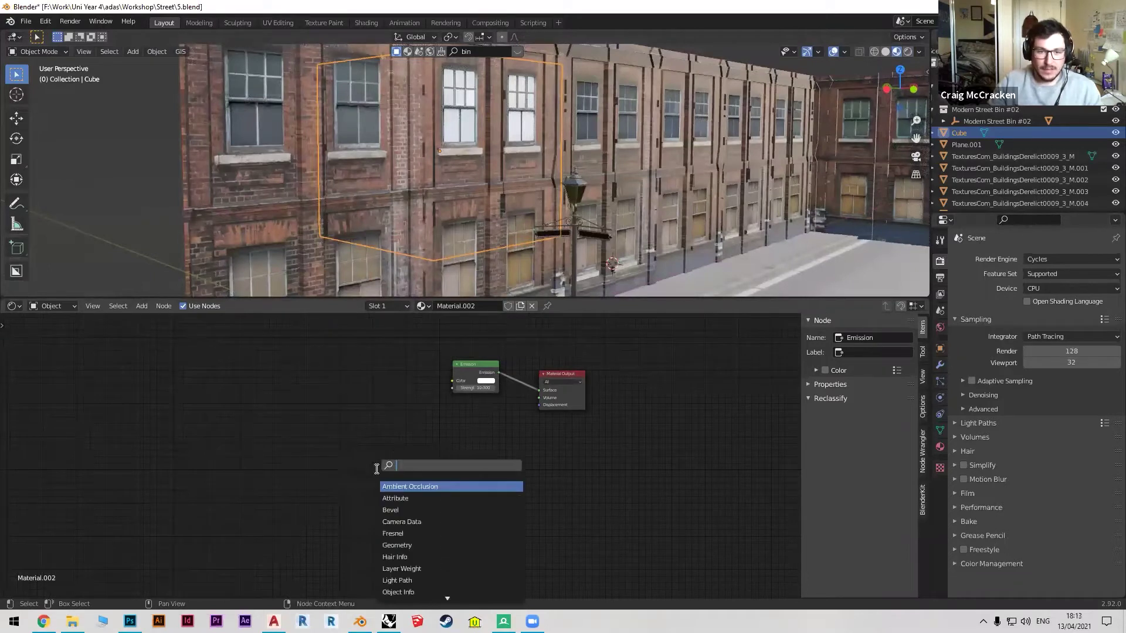
{"action": "type", "text": "image"}
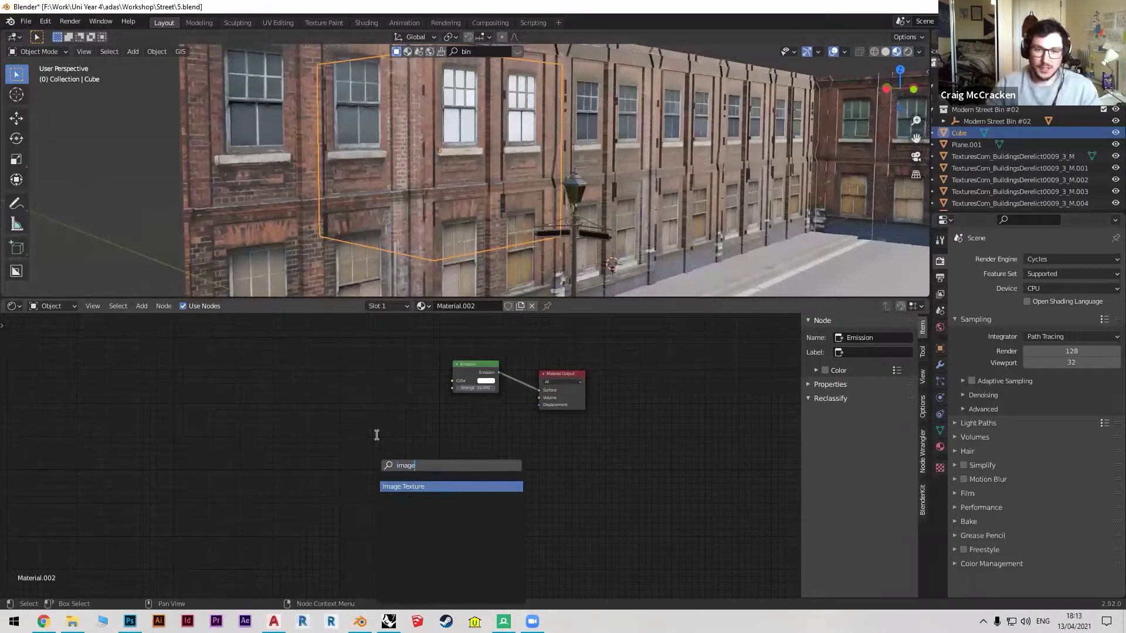
{"action": "left_click", "coordinate": [414, 487]}
{"action": "left_click", "coordinate": [364, 366]}
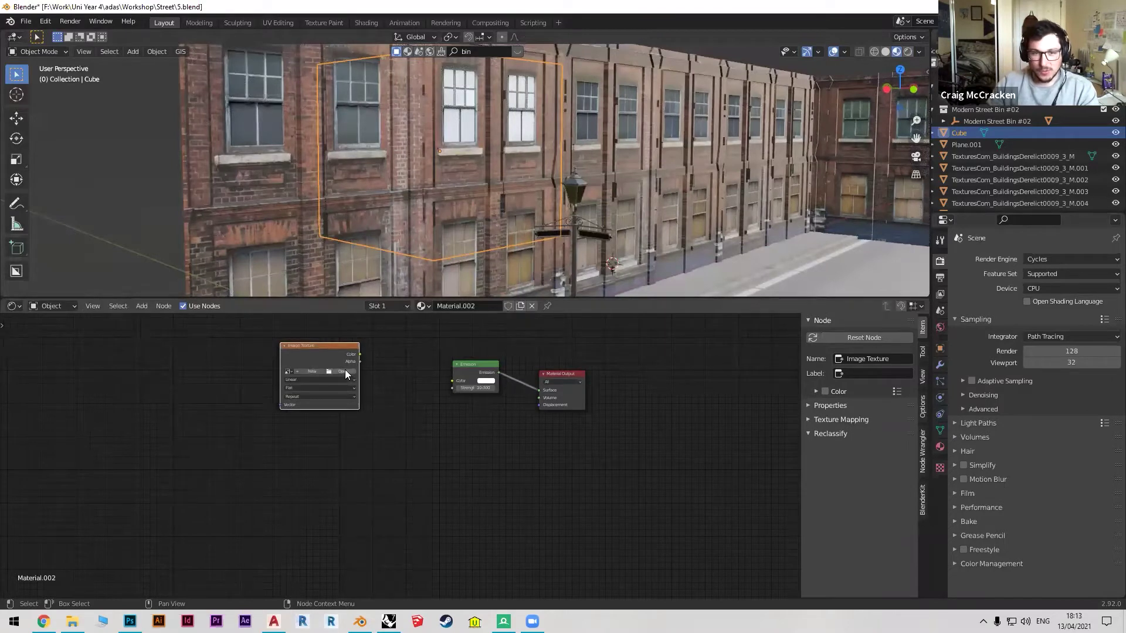
Load the living-room photo from Street\Assets and feed its Color into the Emission Color.
{"action": "left_click", "coordinate": [347, 370]}
{"action": "left_click", "coordinate": [428, 131]}
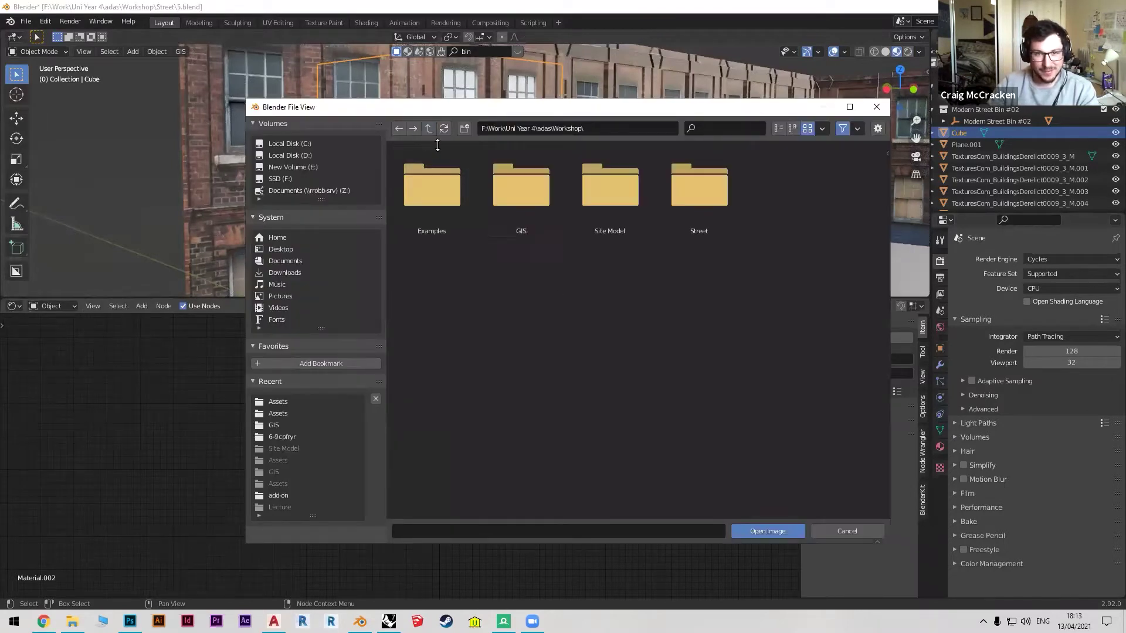
{"action": "double_click", "coordinate": [696, 216]}
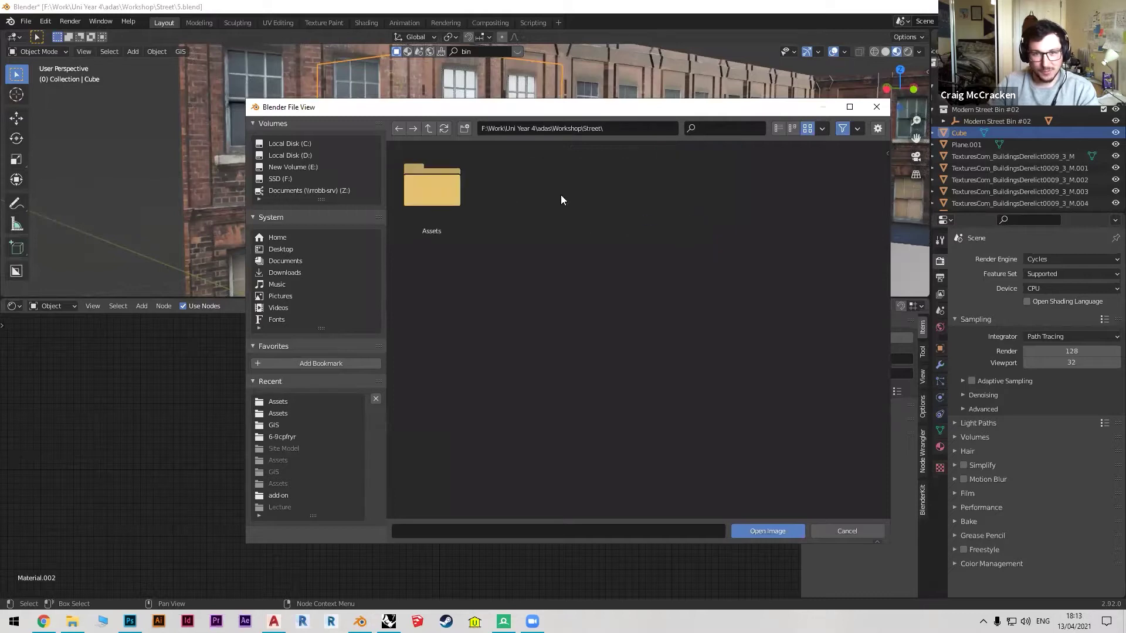
{"action": "double_click", "coordinate": [436, 202]}
{"action": "left_click", "coordinate": [531, 205]}
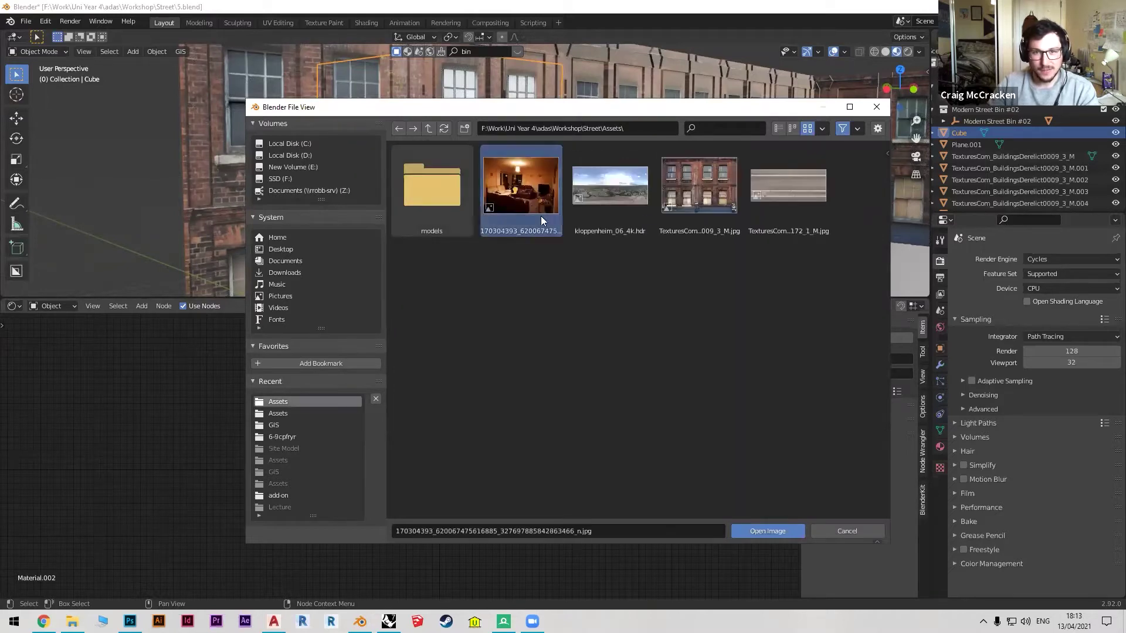
{"action": "left_click", "coordinate": [766, 530]}
{"action": "left_click_drag", "start_coordinate": [360, 356], "coordinate": [453, 381]}
{"action": "middle_click_drag", "start_coordinate": [458, 104], "coordinate": [387, 162]}
{"action": "left_click", "coordinate": [473, 183]}
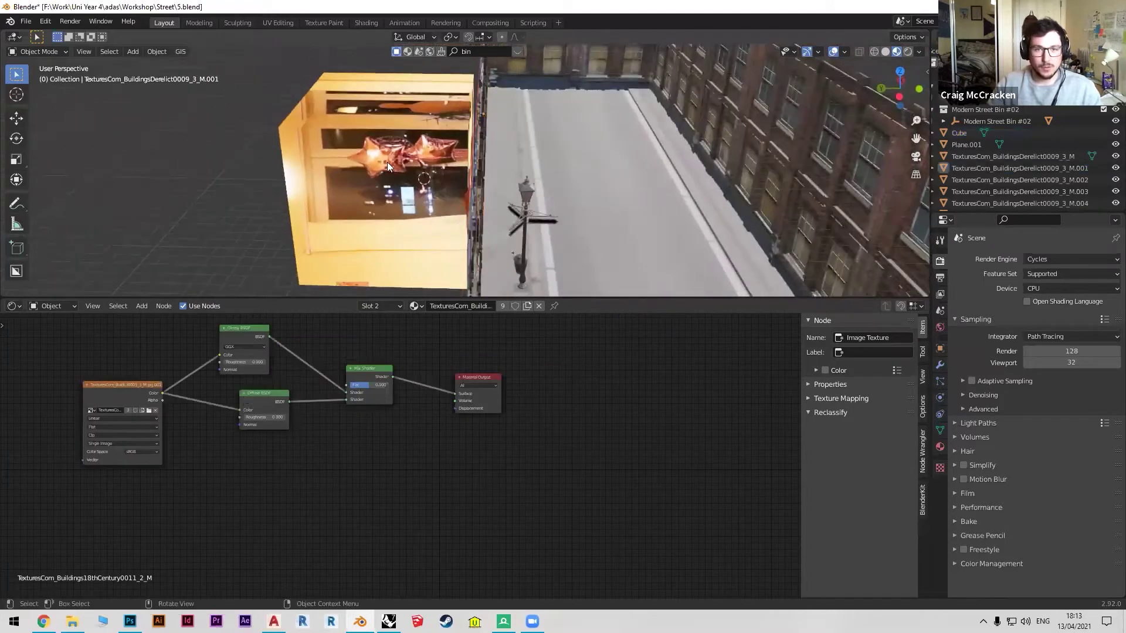
Enter Edit Mode on the cube, select a wall face and show its UVs over the photo.
{"action": "left_click", "coordinate": [387, 162]}
{"action": "key", "text": "Tab"}
{"action": "middle_click_drag", "start_coordinate": [298, 128], "coordinate": [194, 82]}
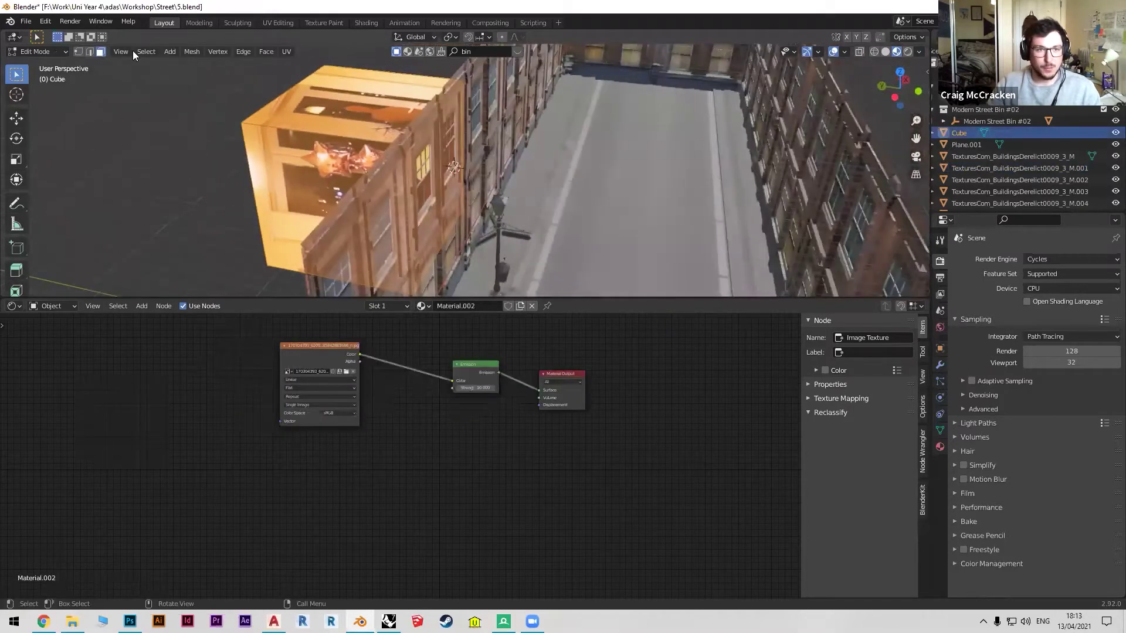
{"action": "left_click", "coordinate": [428, 147]}
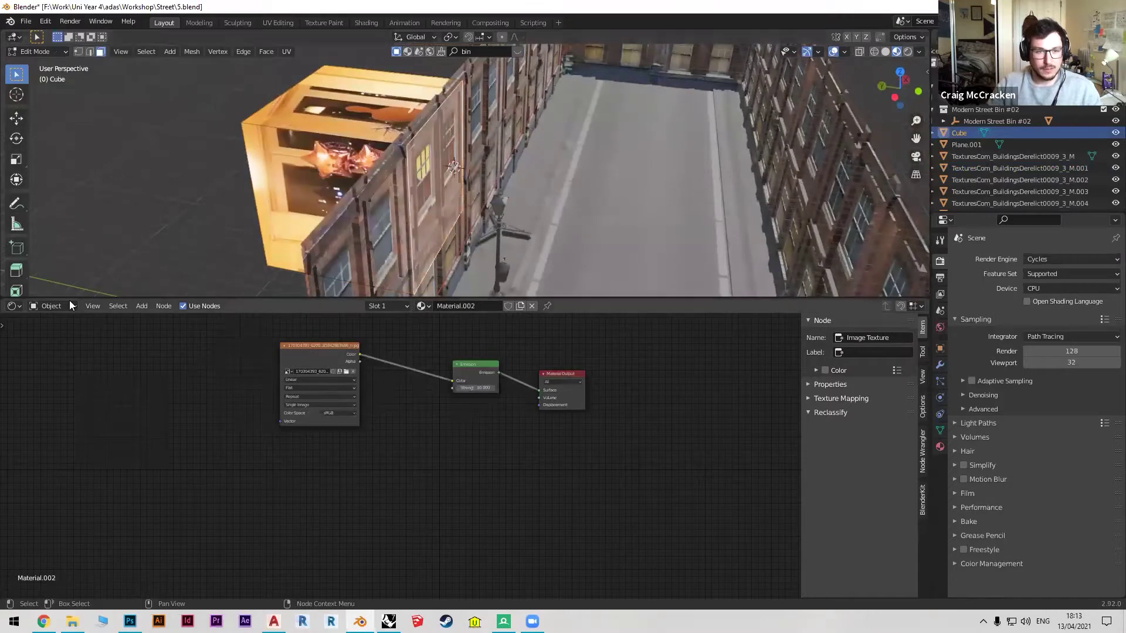
{"action": "left_click", "coordinate": [14, 306]}
{"action": "left_click", "coordinate": [46, 366]}
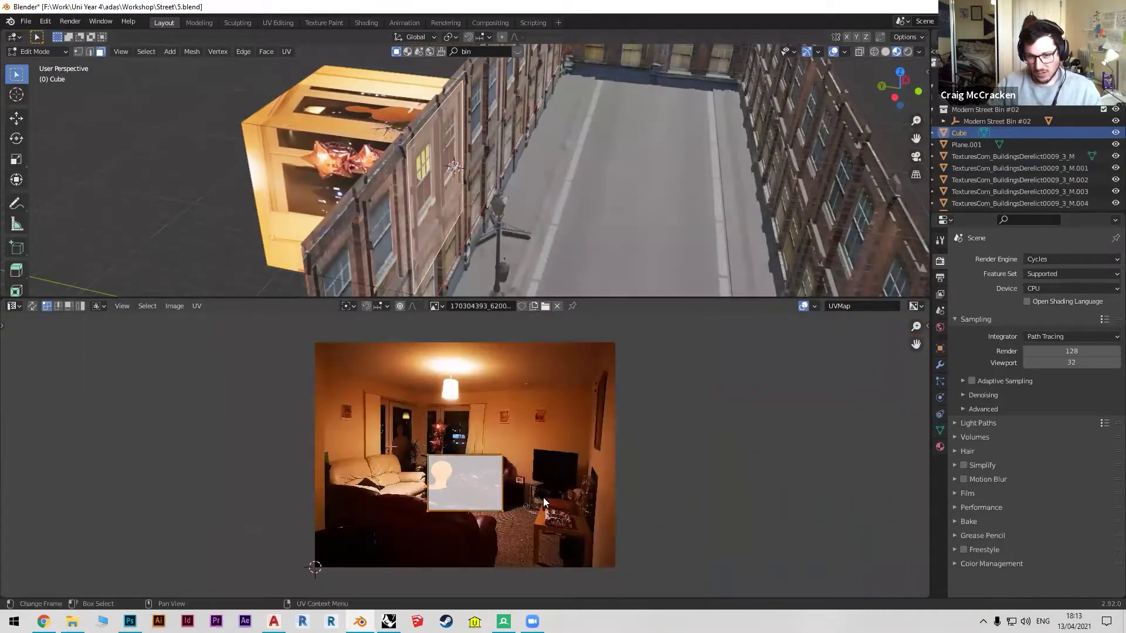
Stretch the face's UV edges and corner out to the edges of the room photo.
{"action": "left_click_drag", "start_coordinate": [482, 433], "coordinate": [517, 519]}
{"action": "key", "text": "g"}
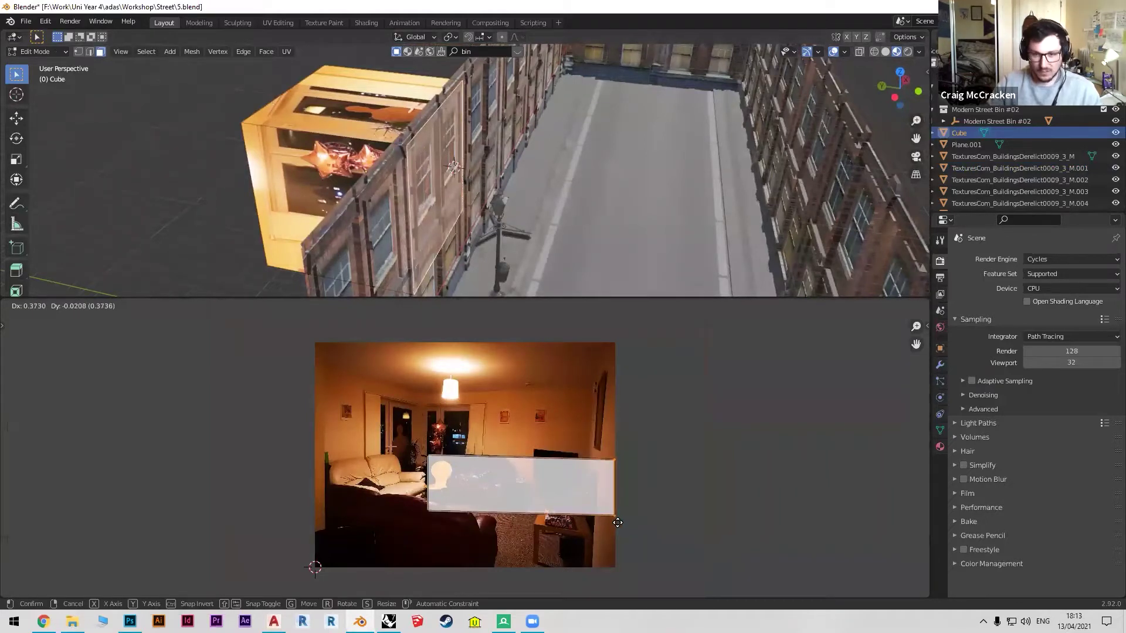
{"action": "left_click", "coordinate": [618, 520]}
{"action": "left_click_drag", "start_coordinate": [370, 491], "coordinate": [454, 555]}
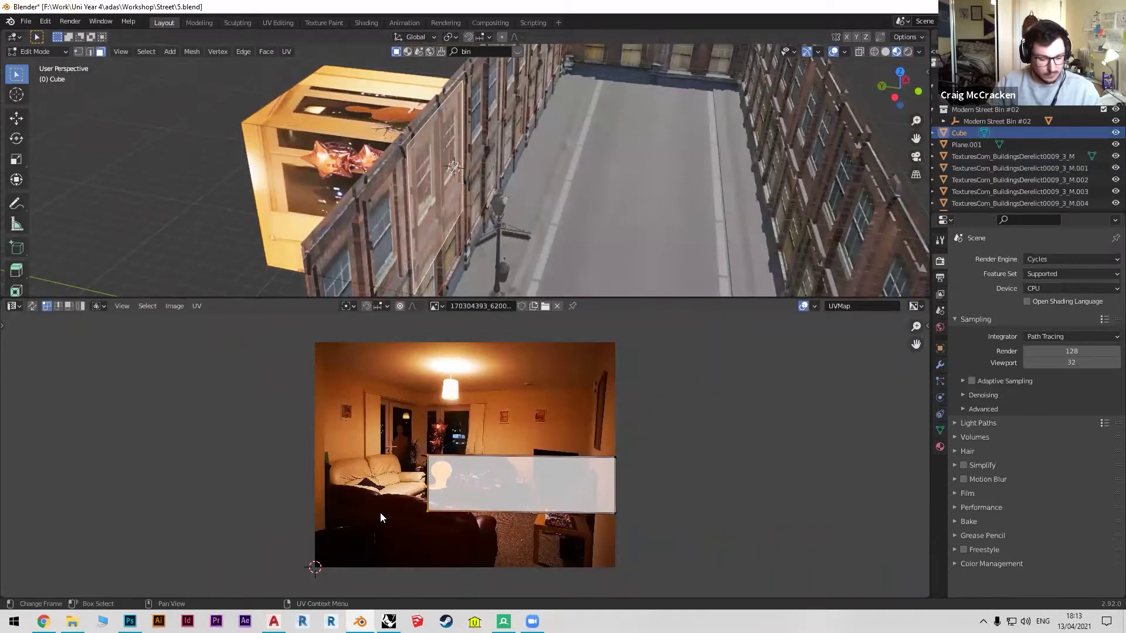
{"action": "key", "text": "g"}
{"action": "left_click", "coordinate": [268, 520]}
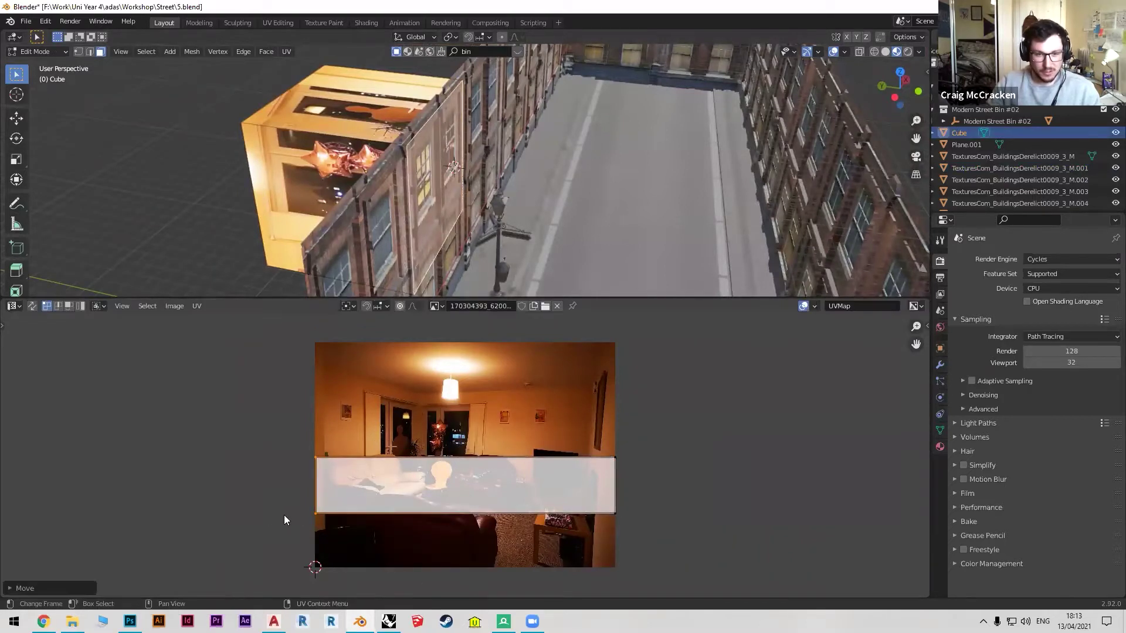
{"action": "left_click_drag", "start_coordinate": [276, 439], "coordinate": [649, 485]}
{"action": "key", "text": "g"}
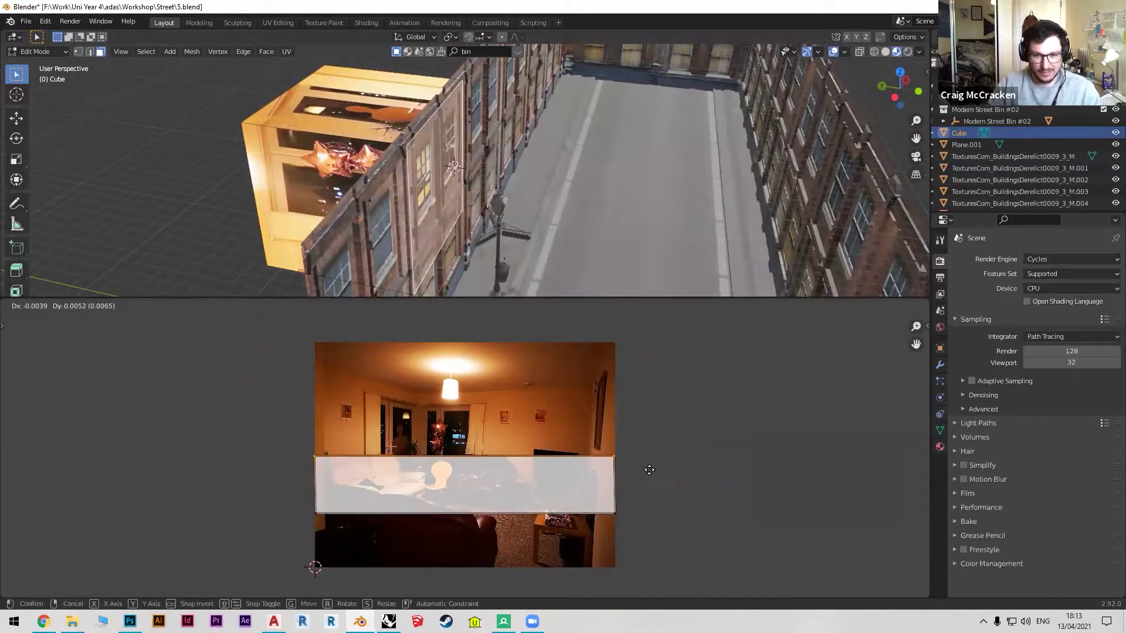
{"action": "left_click", "coordinate": [645, 380]}
{"action": "left_click_drag", "start_coordinate": [280, 484], "coordinate": [642, 540]}
{"action": "key", "text": "g"}
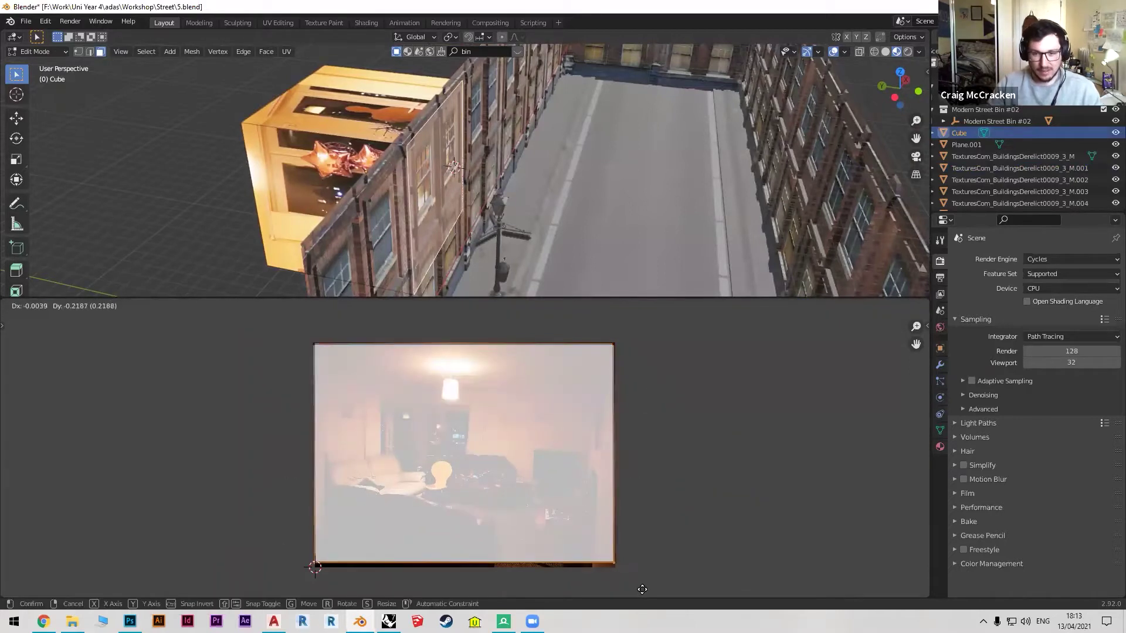
{"action": "left_click", "coordinate": [645, 513]}
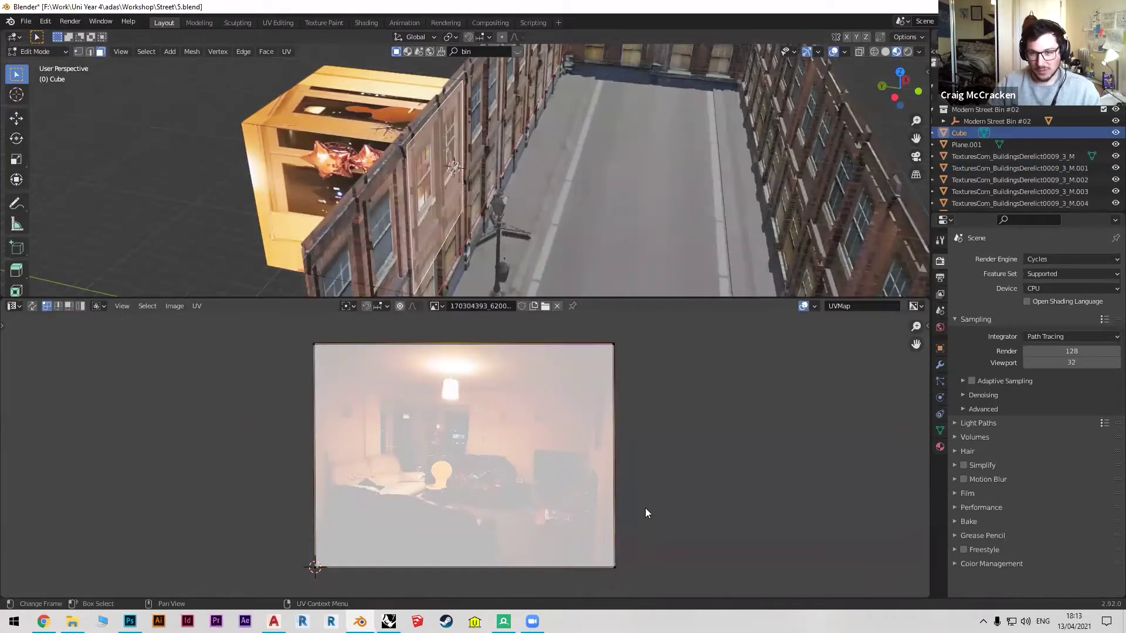
Rotate the UV face 90°, shrink it, deselect, and merge the UV area into the viewport.
{"action": "left_click", "coordinate": [68, 307]}
{"action": "scroll", "coordinate": [339, 439], "scroll_direction": "down", "scroll_amount": 2}
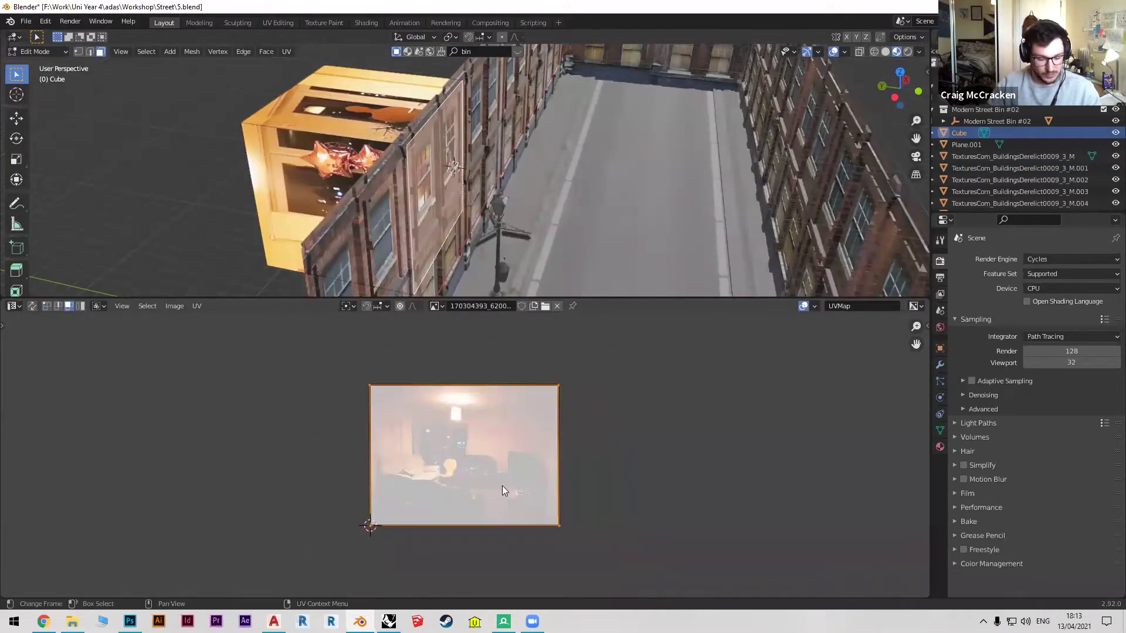
{"action": "key", "text": "r"}
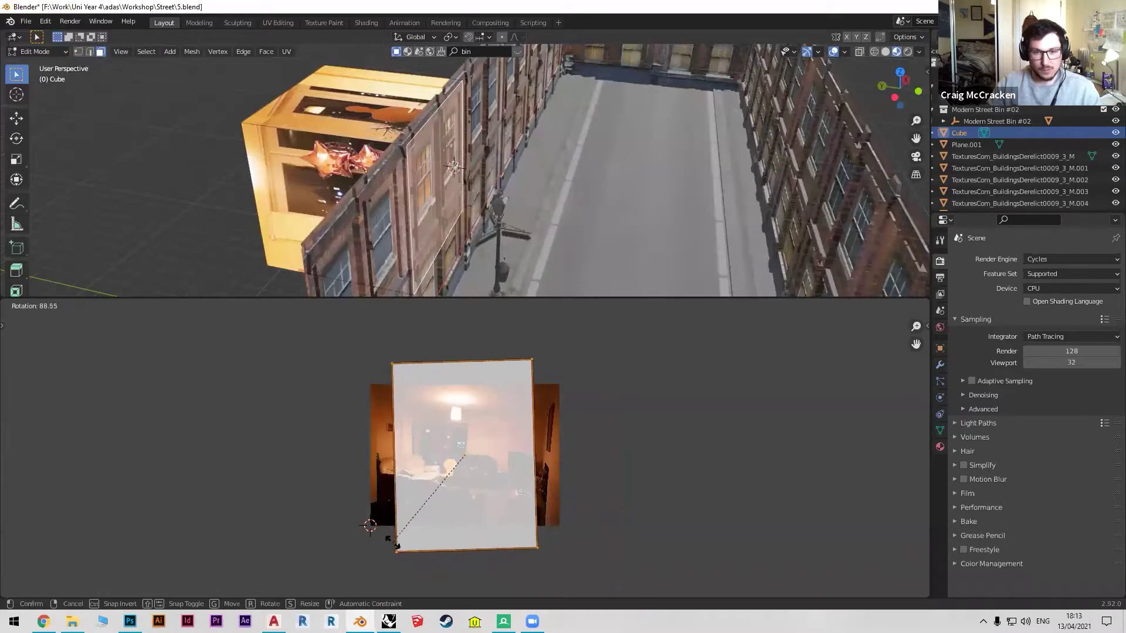
{"action": "left_click", "coordinate": [388, 538]}
{"action": "key", "text": "s"}
{"action": "left_click", "coordinate": [514, 496]}
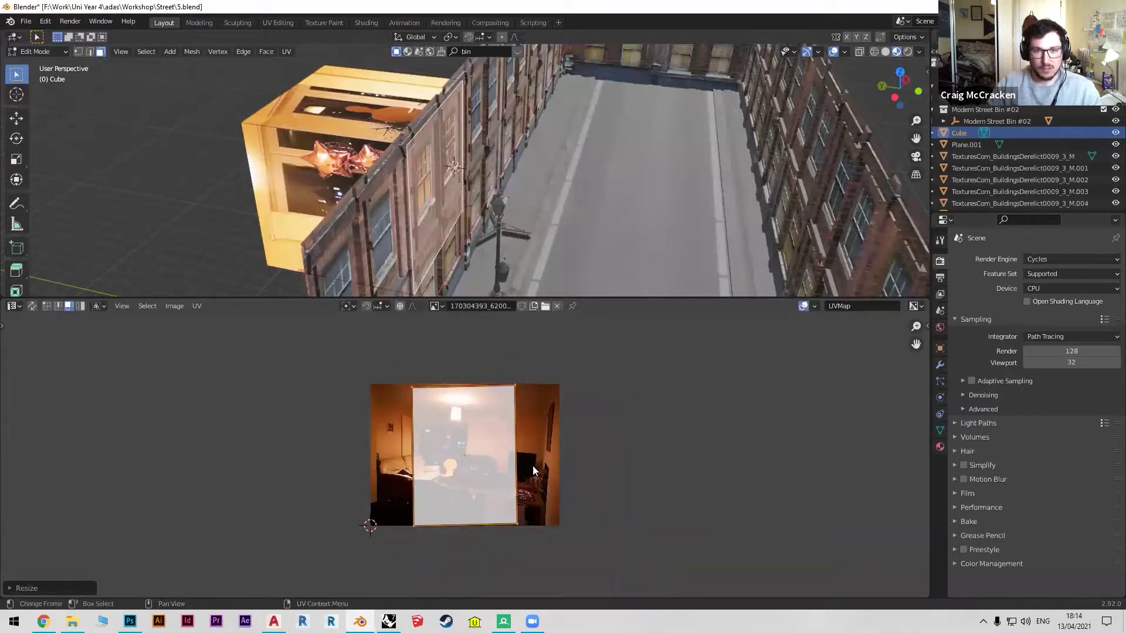
{"action": "middle_click_drag", "start_coordinate": [505, 178], "coordinate": [439, 183]}
{"action": "key", "text": "alt+a"}
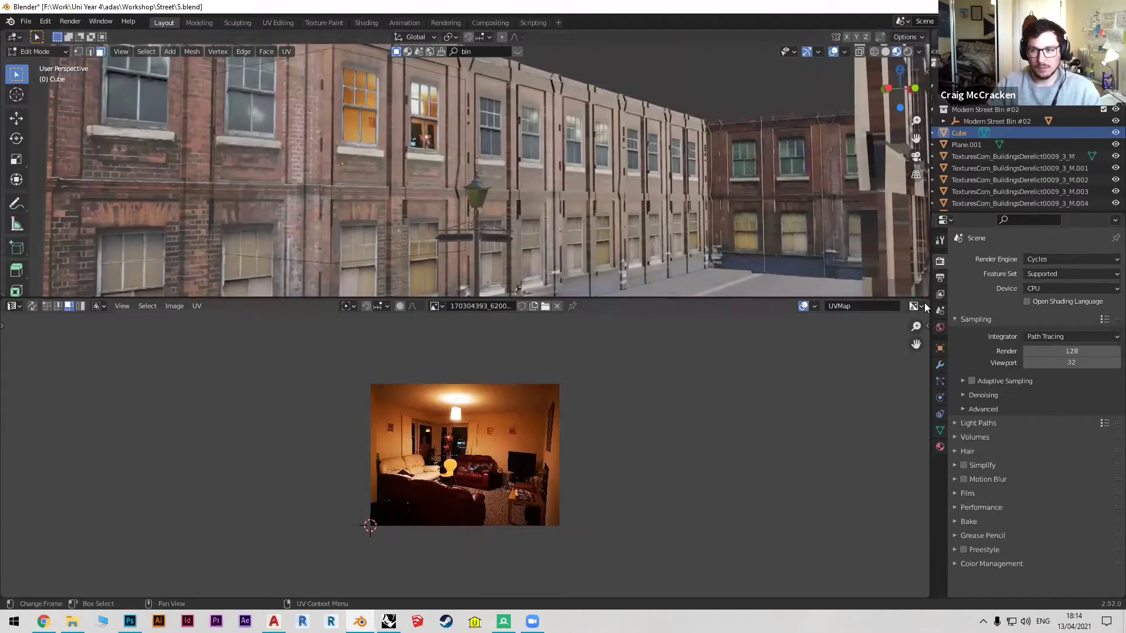
{"action": "left_click_drag", "start_coordinate": [926, 295], "coordinate": [704, 445]}
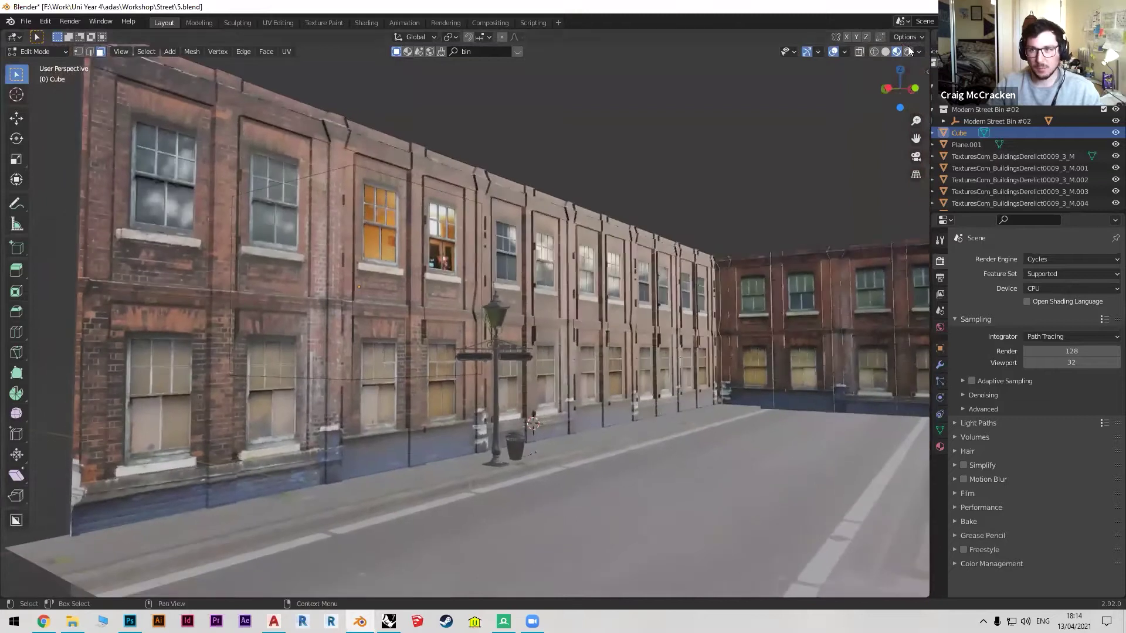
Render the street in Rendered shading to see the lit room in the upper windows.
{"action": "left_click", "coordinate": [907, 51]}
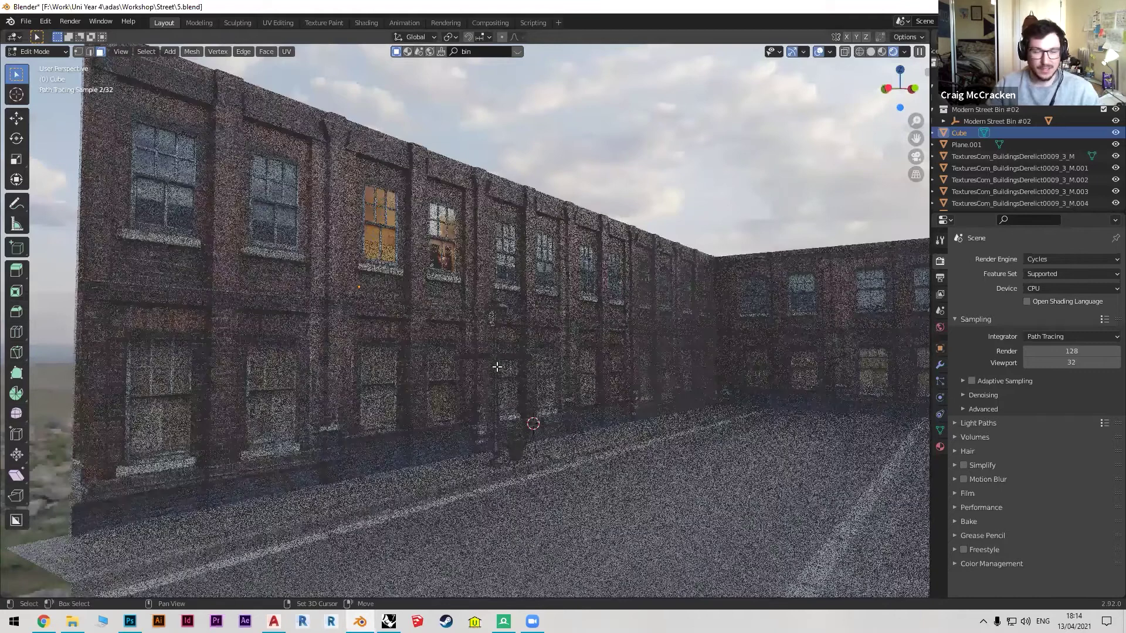
{"action": "scroll", "coordinate": [538, 387], "scroll_direction": "up", "scroll_amount": 1}
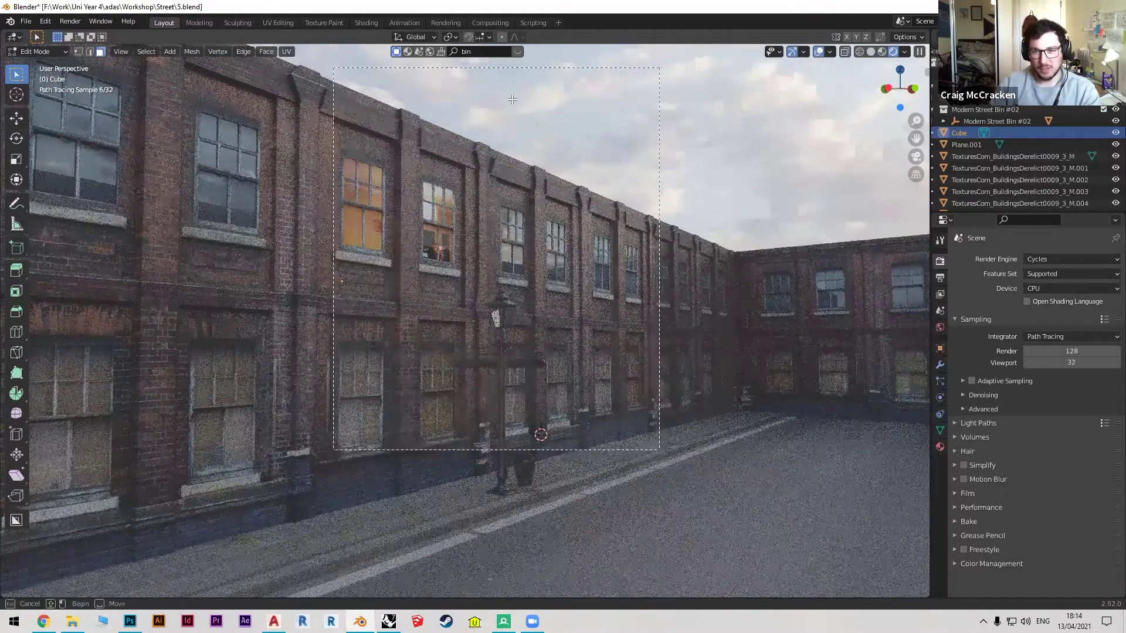
{"action": "key", "text": "b"}
{"action": "key", "text": "Escape"}
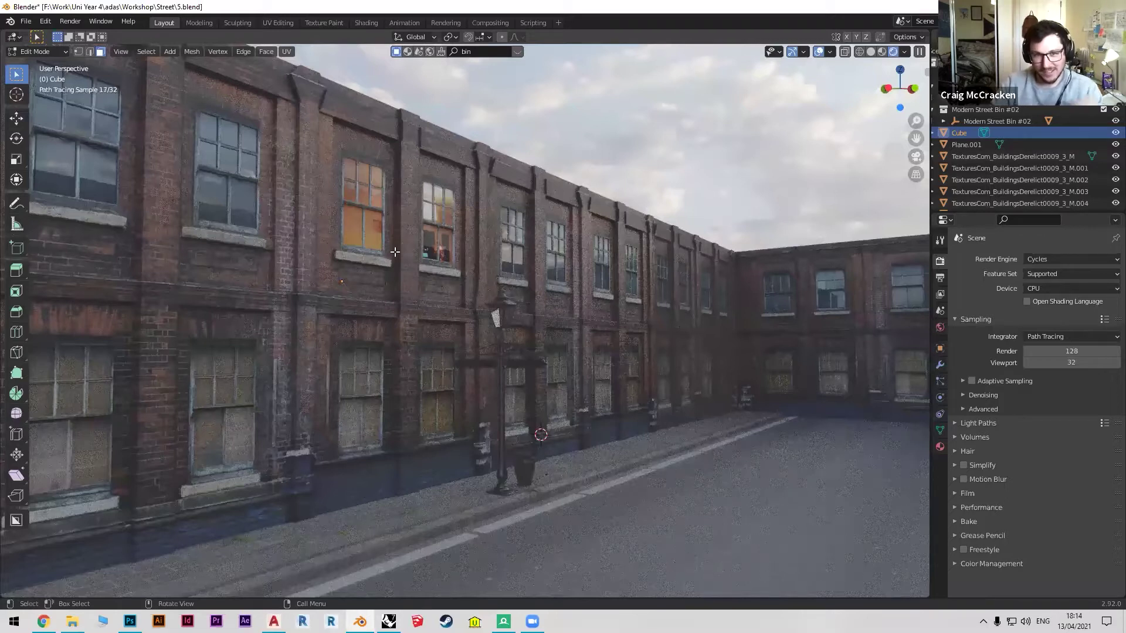
{"action": "mouse_move", "coordinate": [434, 256]}
{"action": "middle_mouse_down"}
{"action": "mouse_move", "coordinate": [717, 373]}
{"action": "mouse_move", "coordinate": [676, 363]}
{"action": "mouse_move", "coordinate": [627, 171]}
{"action": "middle_mouse_up"}
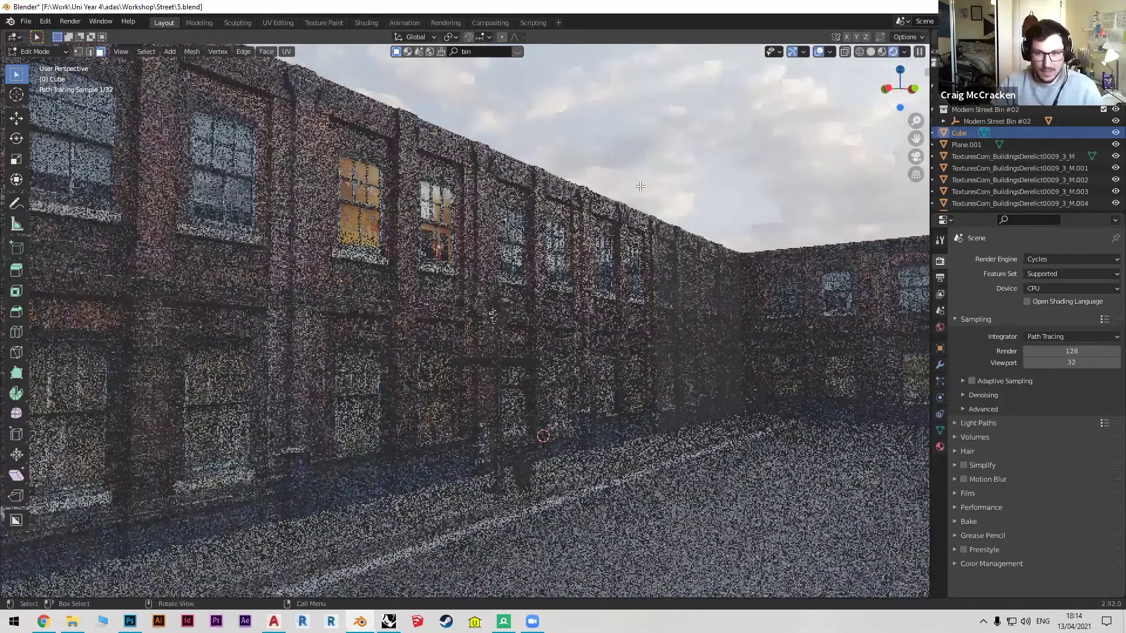
Return to Object Mode, deselect everything and quit Blender.
{"action": "key", "text": "Tab"}
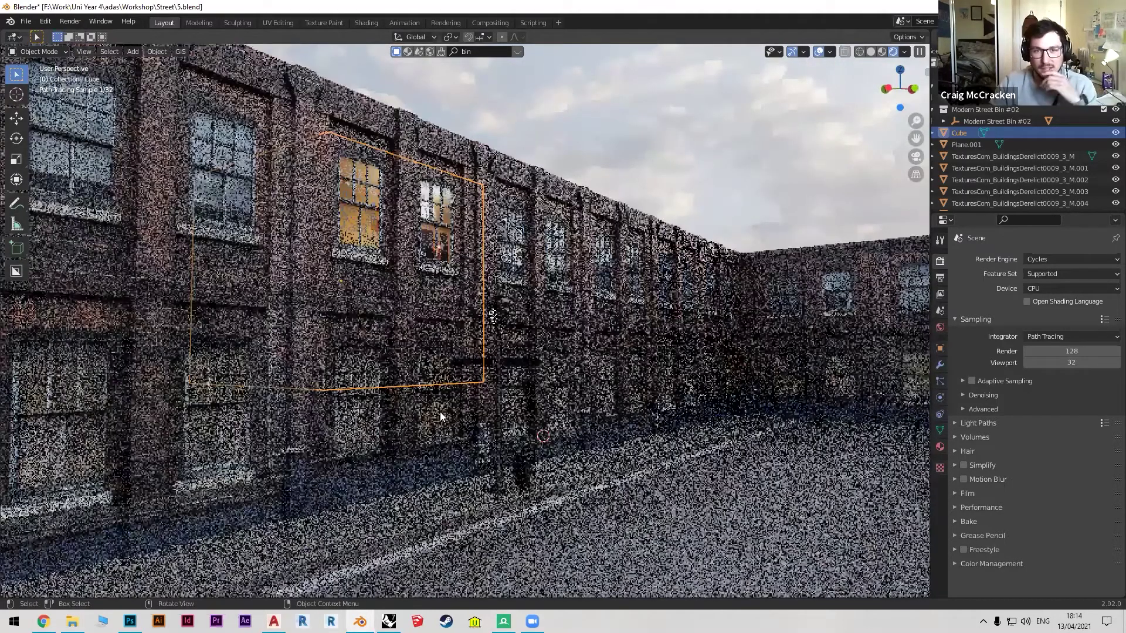
{"action": "key", "text": "alt+a"}
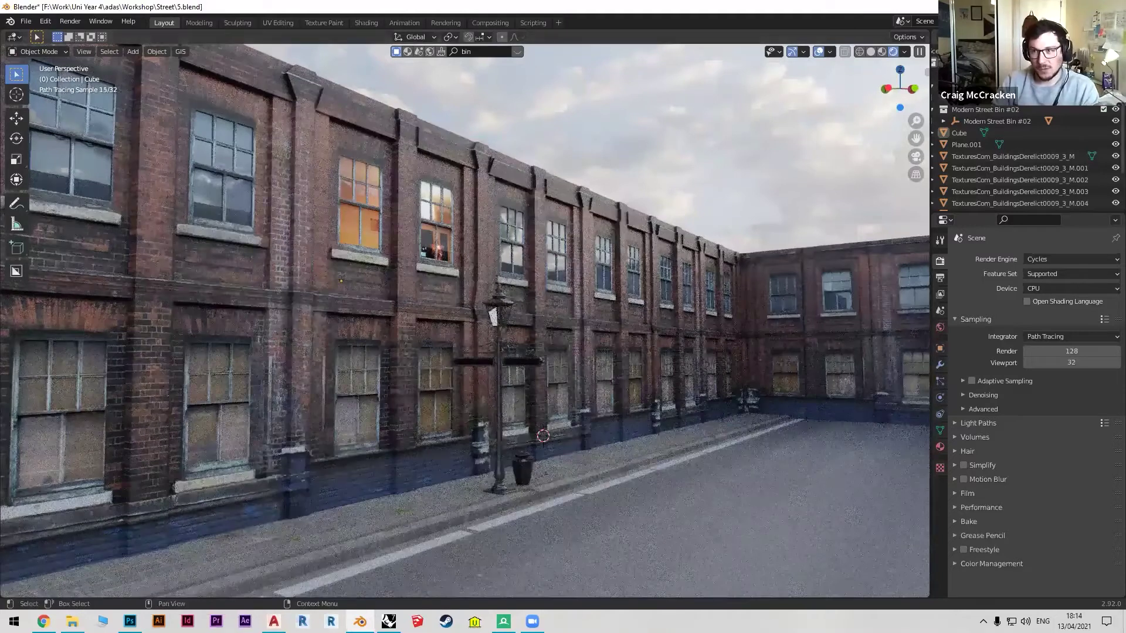
{"action": "key", "text": "ctrl+q"}
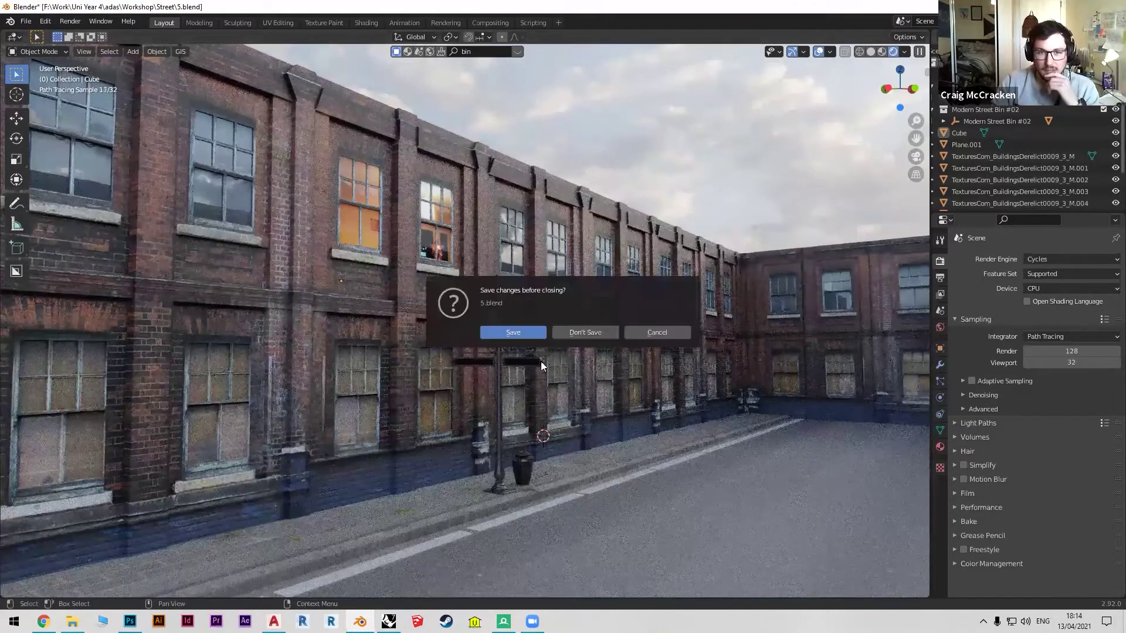
Discard changes to 5.blend, open the Workshop\GIS folder, and start Blender past its splash screen.
{"action": "left_click", "coordinate": [582, 332]}
{"action": "left_click", "coordinate": [455, 225]}
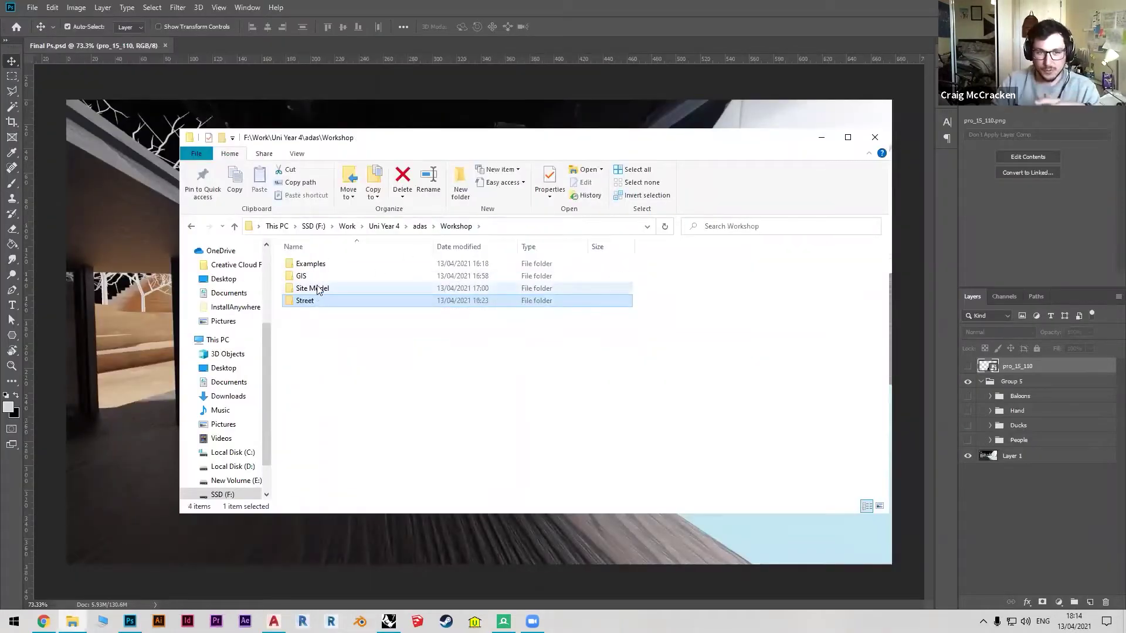
{"action": "left_click", "coordinate": [315, 280]}
{"action": "double_click", "coordinate": [314, 279]}
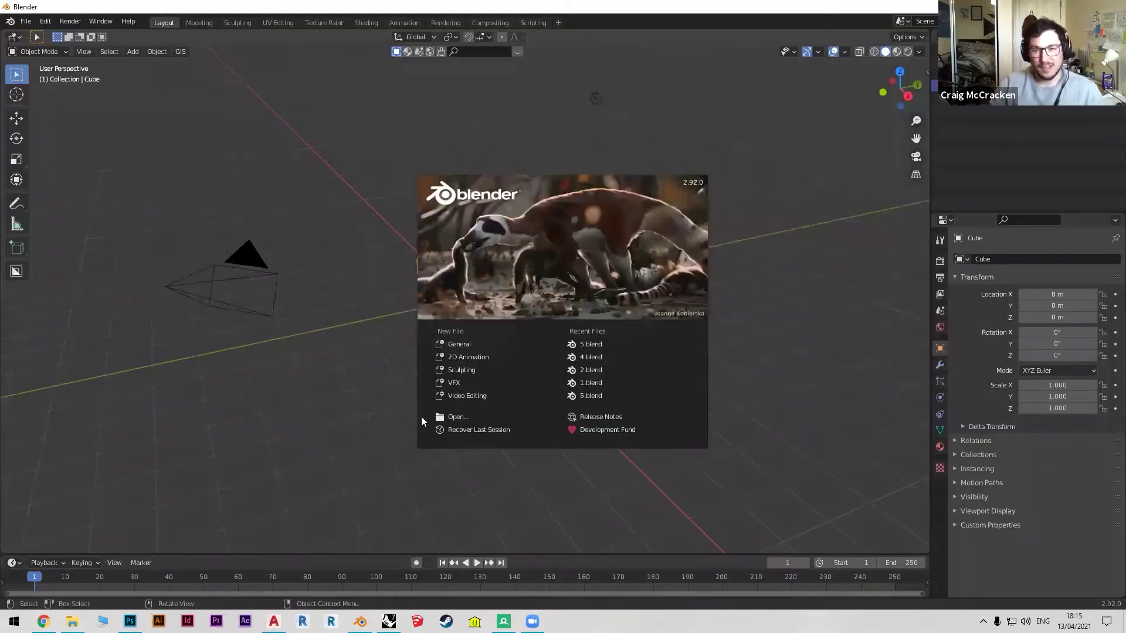
{"action": "left_click", "coordinate": [347, 380]}
Remove the default cube, camera and light from the scene.
{"action": "scroll", "coordinate": [591, 354], "scroll_direction": "down", "scroll_amount": 2}
{"action": "scroll", "coordinate": [528, 258], "scroll_direction": "up", "scroll_amount": 2}
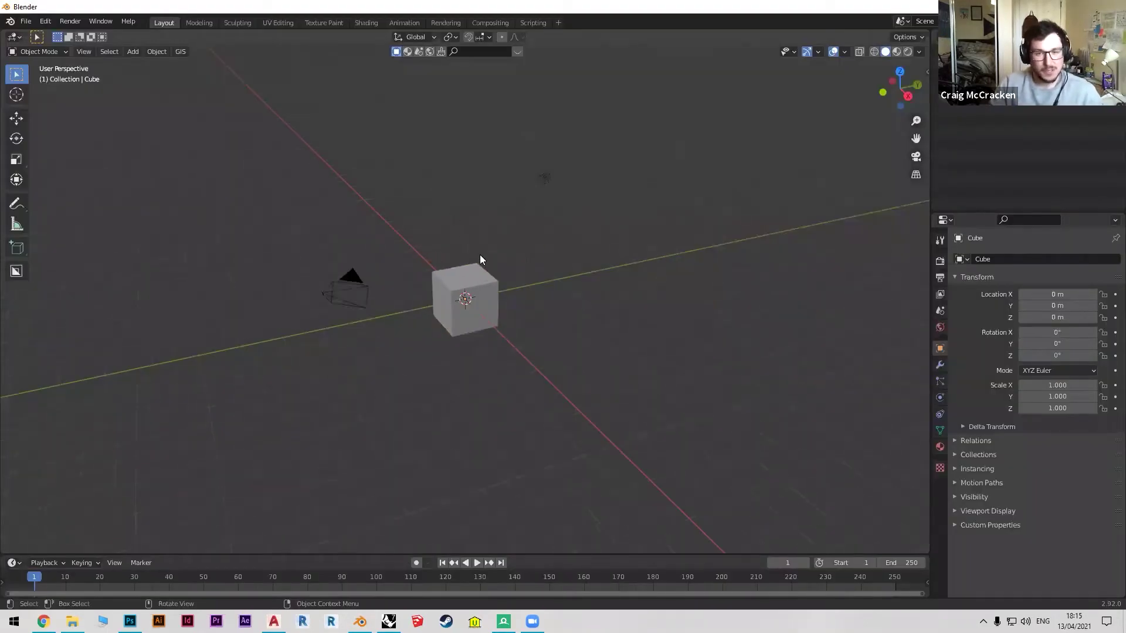
{"action": "left_click_drag", "start_coordinate": [608, 306], "coordinate": [233, 190]}
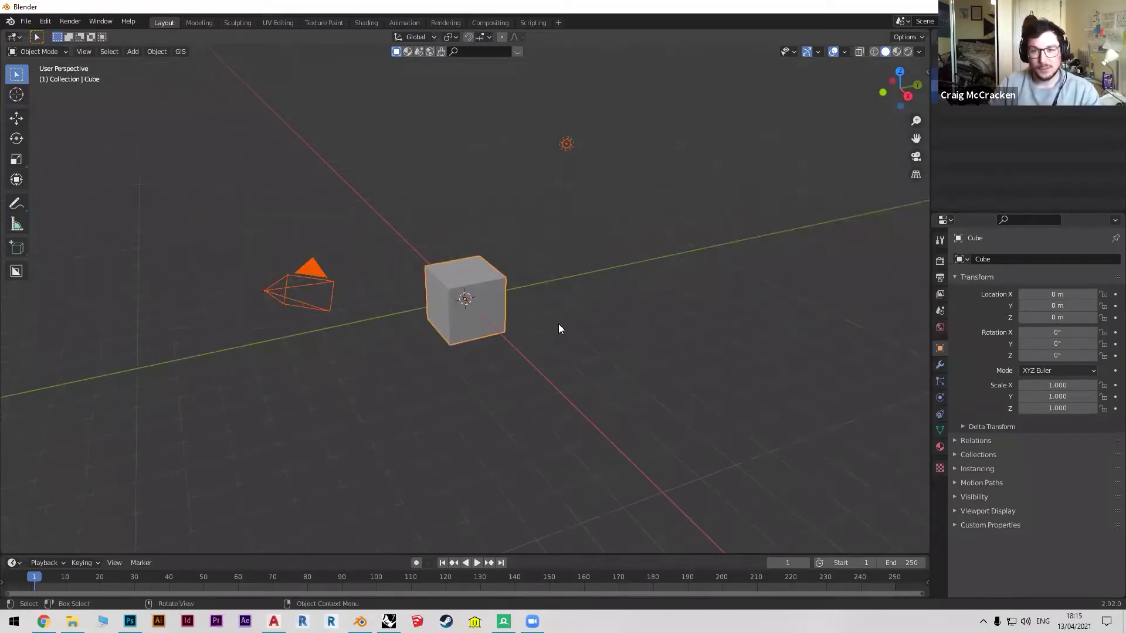
{"action": "key", "text": "Delete"}
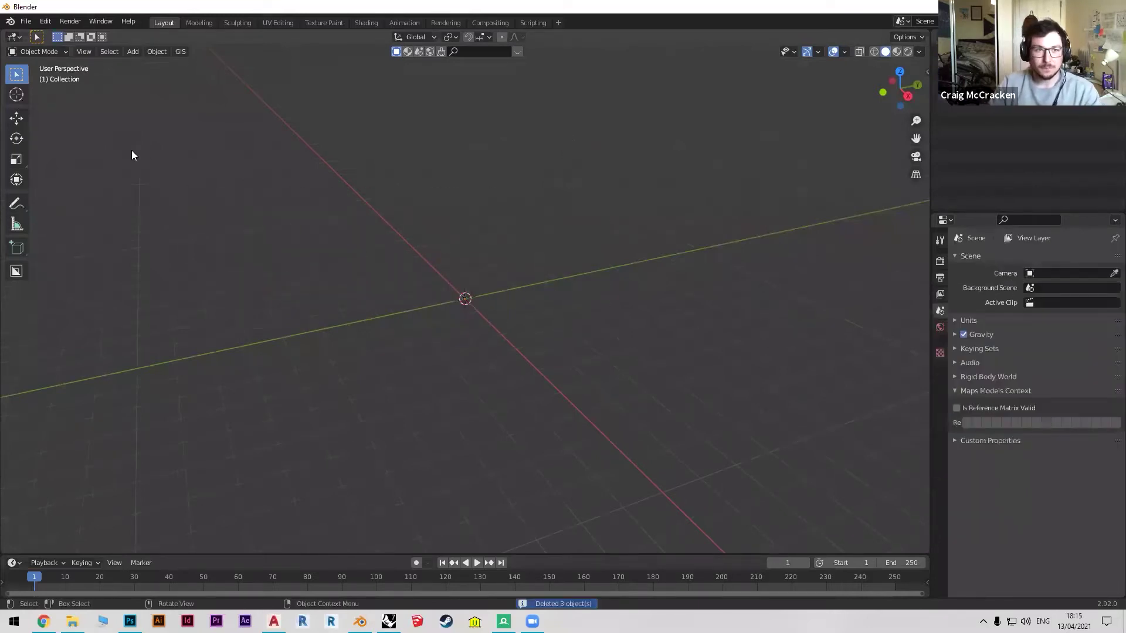
Check the installed add-ons list in Preferences, then close the window.
{"action": "left_click", "coordinate": [43, 23]}
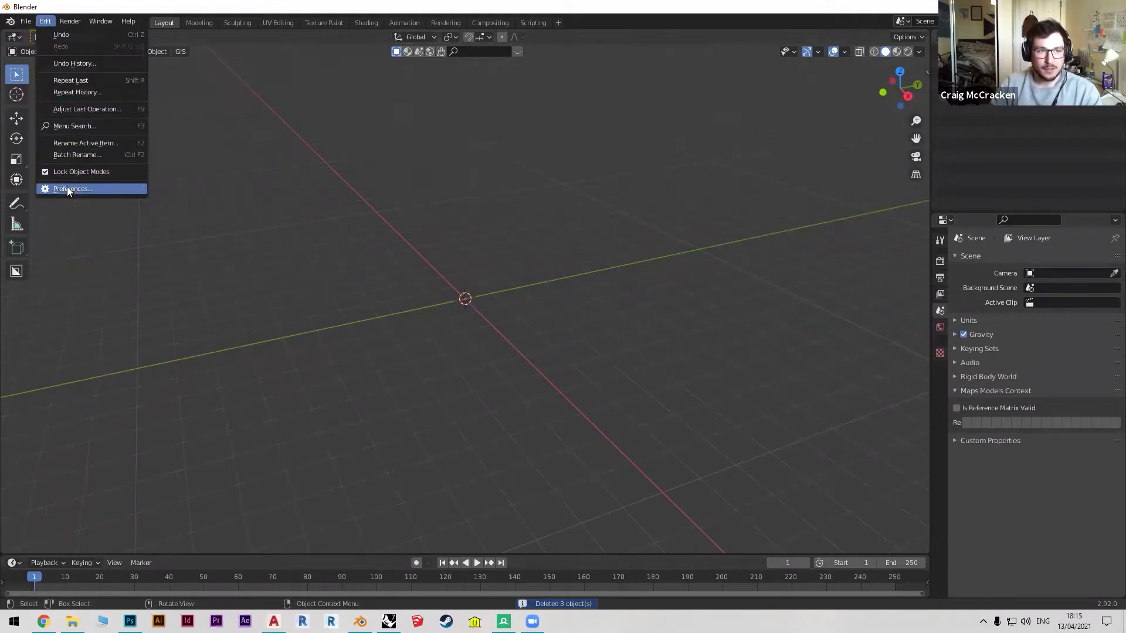
{"action": "left_click", "coordinate": [141, 188]}
{"action": "left_click", "coordinate": [339, 82]}
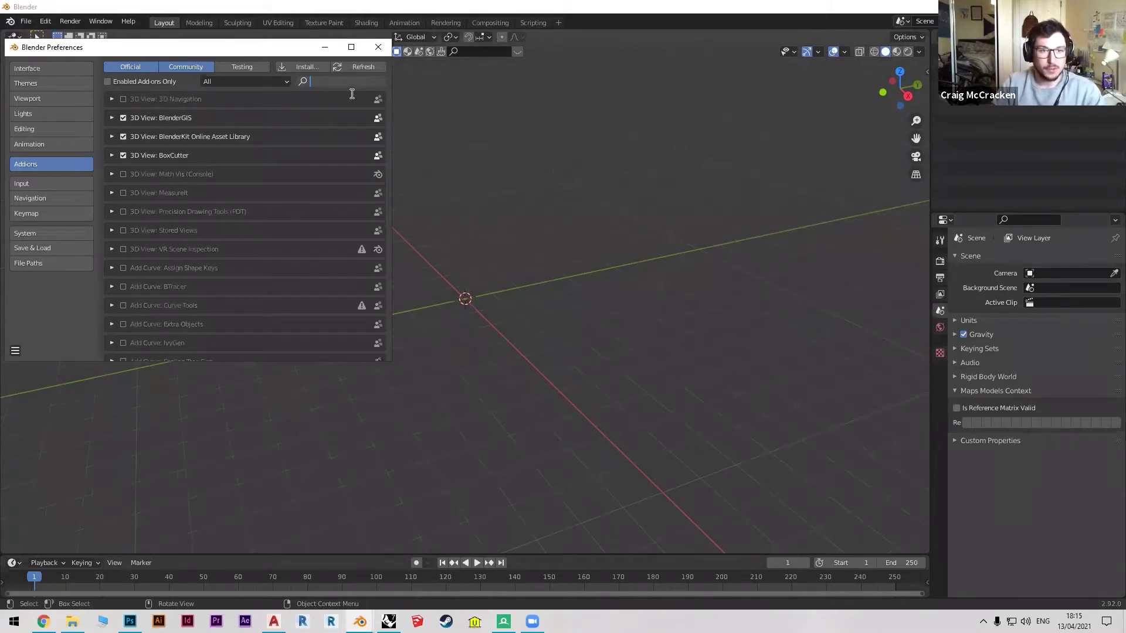
{"action": "left_click", "coordinate": [377, 49]}
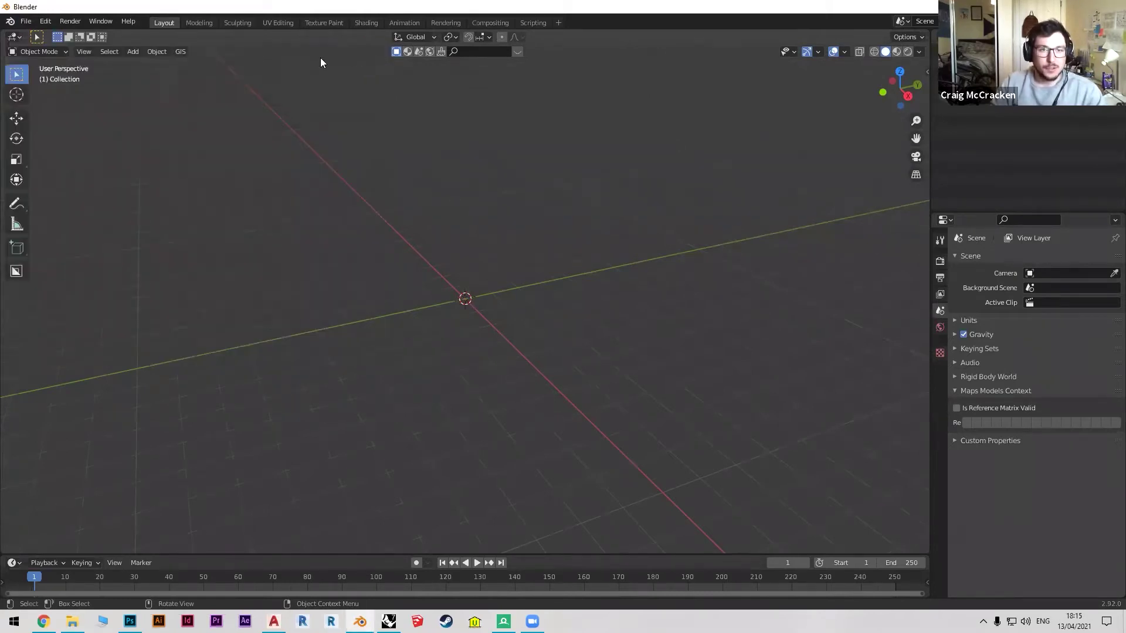
Load a Google Satellite basemap through GIS Web geodata.
{"action": "left_click", "coordinate": [180, 52]}
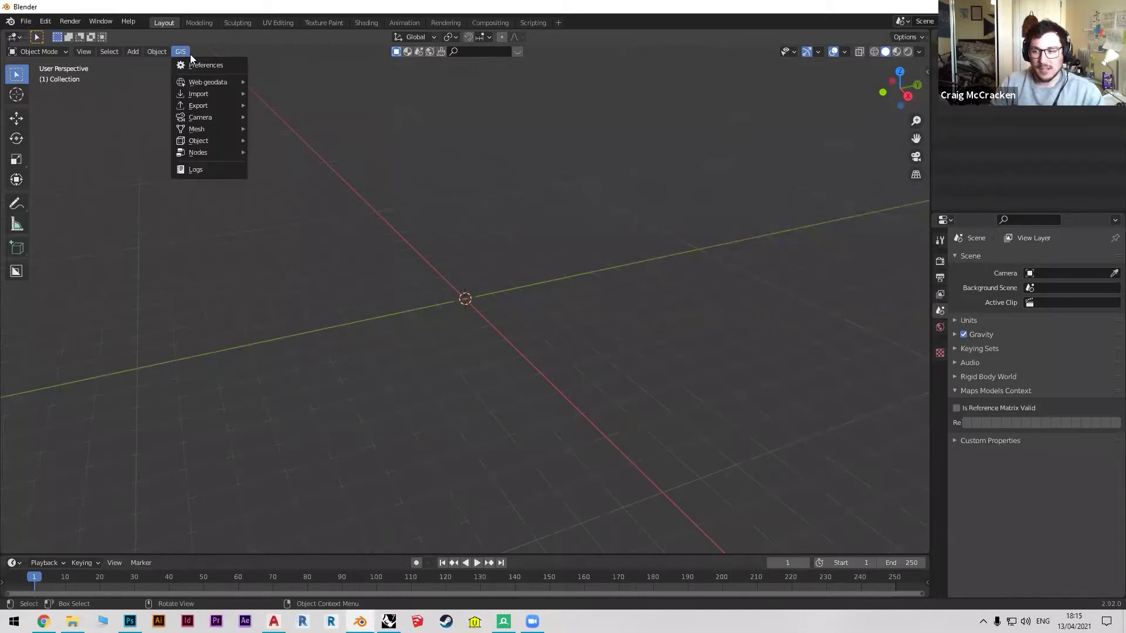
{"action": "mouse_move", "coordinate": [214, 83]}
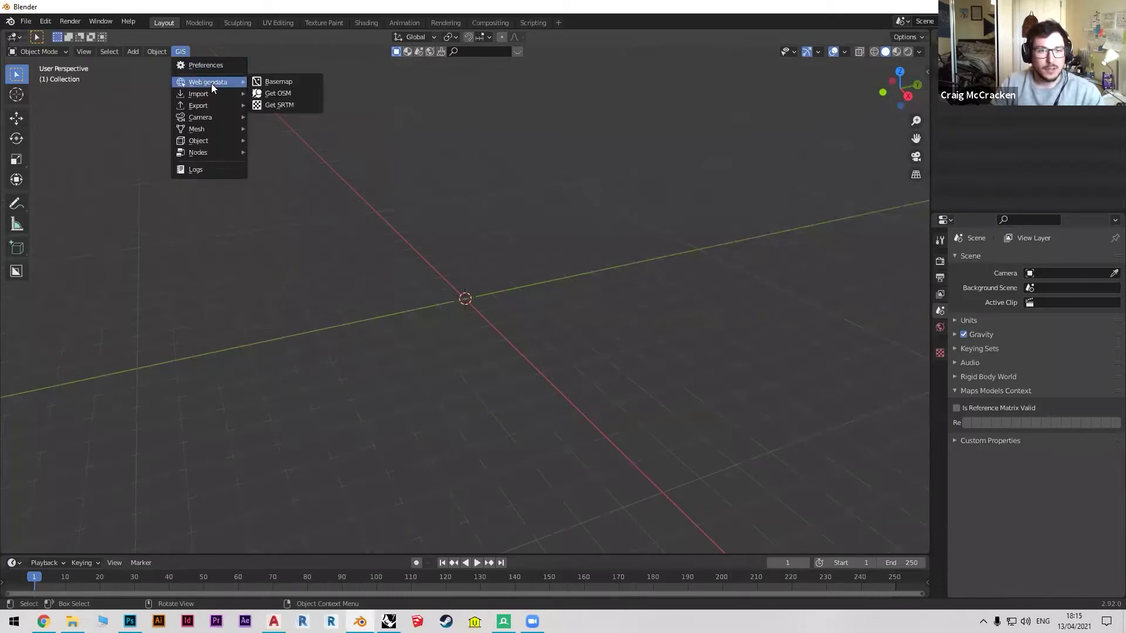
{"action": "left_click", "coordinate": [279, 82]}
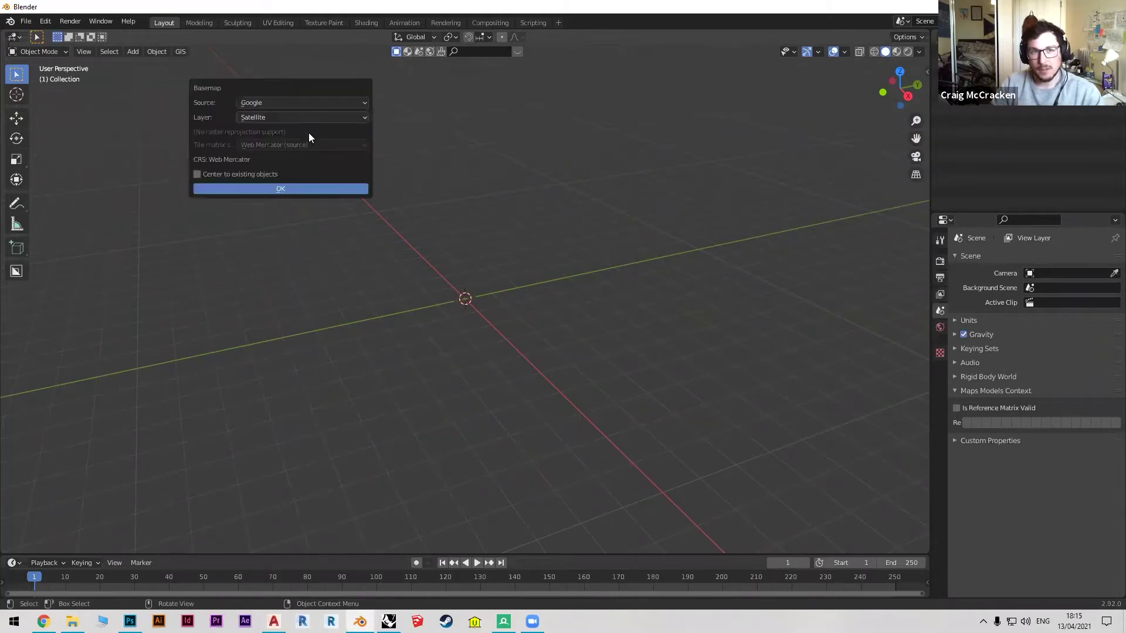
{"action": "left_click", "coordinate": [274, 117]}
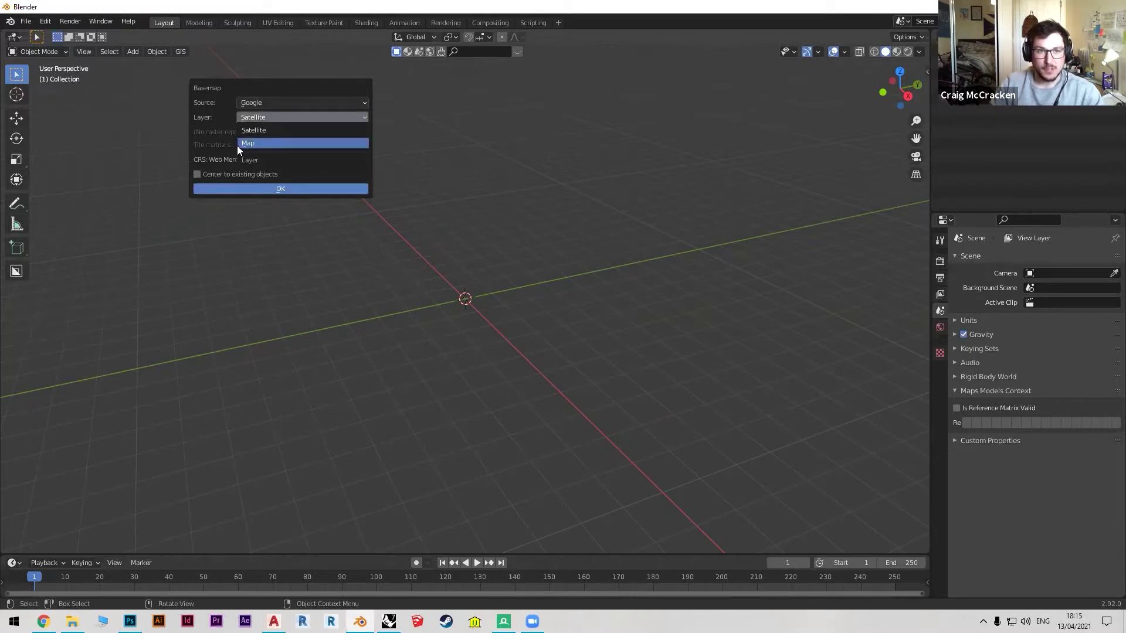
{"action": "left_click", "coordinate": [263, 129]}
{"action": "left_click", "coordinate": [251, 188]}
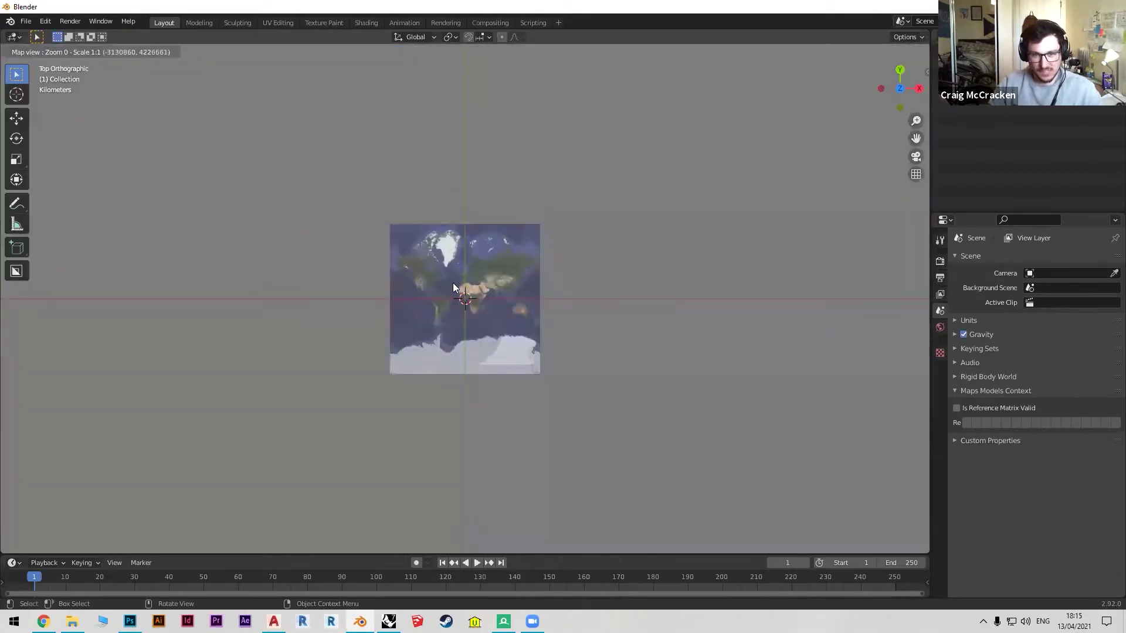
Go to 'perth road dundee' on the basemap at zoom level 17.
{"action": "scroll", "coordinate": [460, 287], "scroll_direction": "up", "scroll_amount": 1}
{"action": "middle_click_drag", "start_coordinate": [499, 313], "coordinate": [491, 299]}
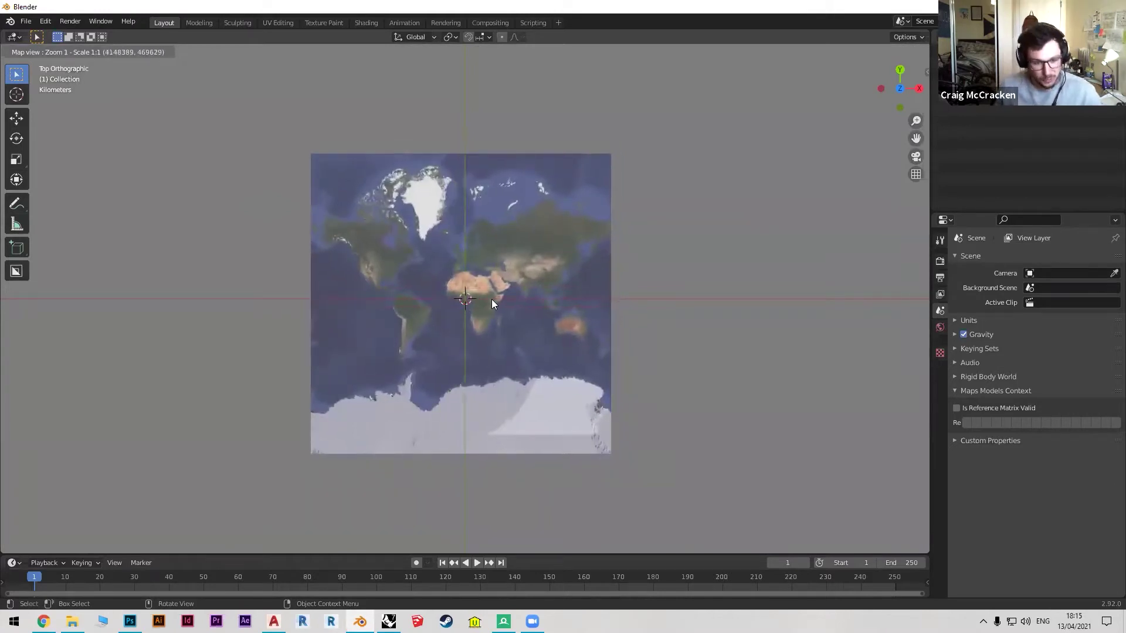
{"action": "key", "text": "g"}
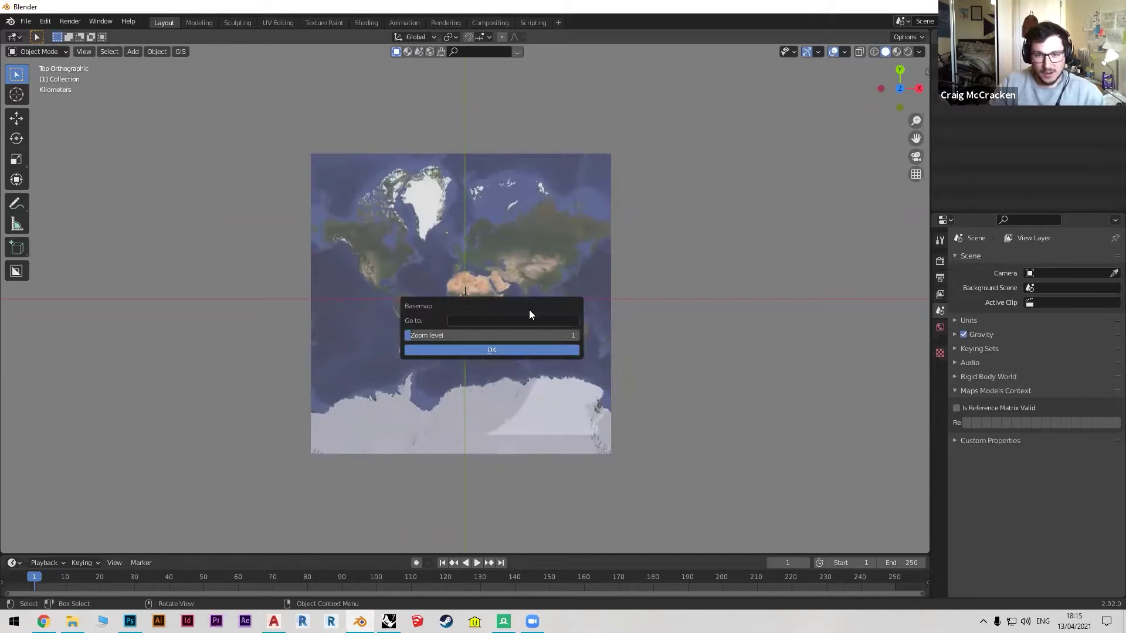
{"action": "left_click", "coordinate": [517, 325]}
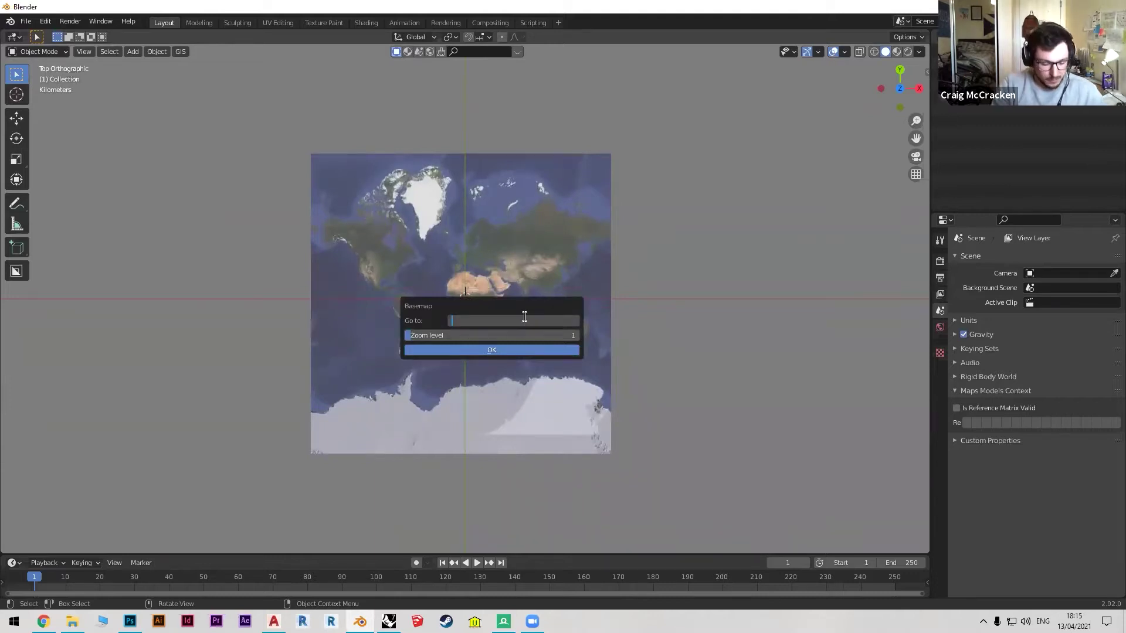
{"action": "type", "text": "perth road dun"}
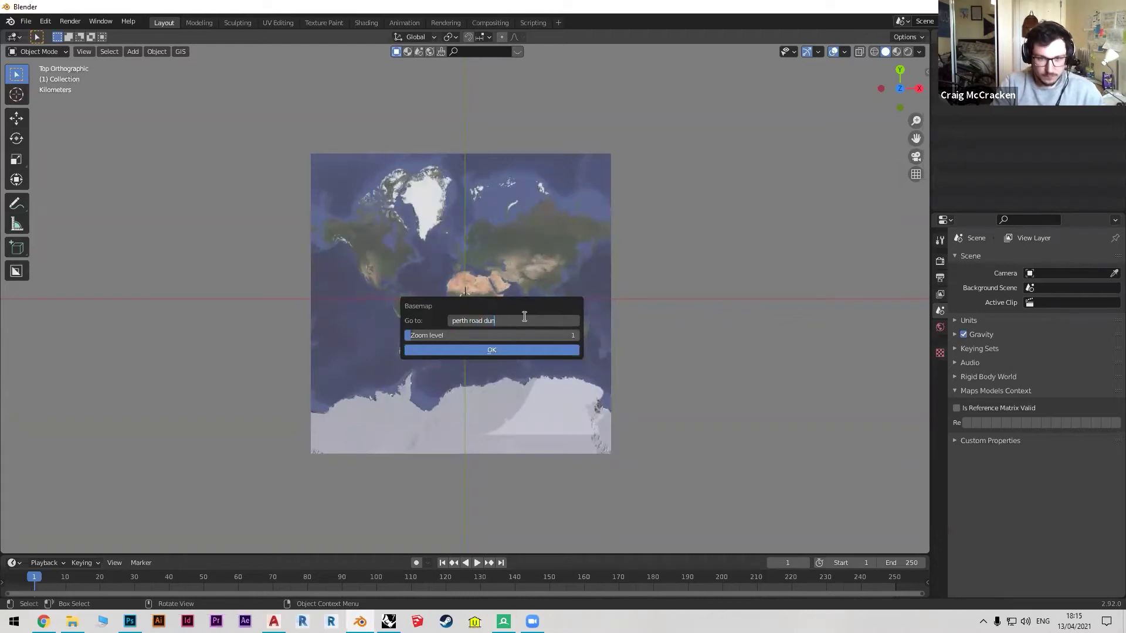
{"action": "type", "text": "dee"}
{"action": "left_click", "coordinate": [570, 339]}
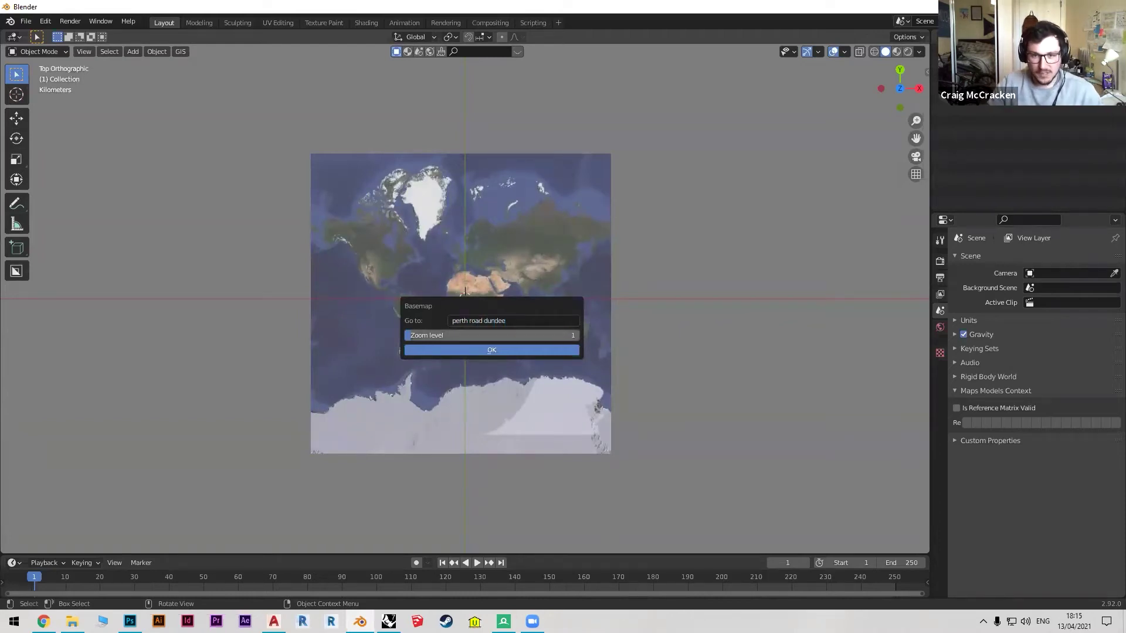
{"action": "type", "text": "17"}
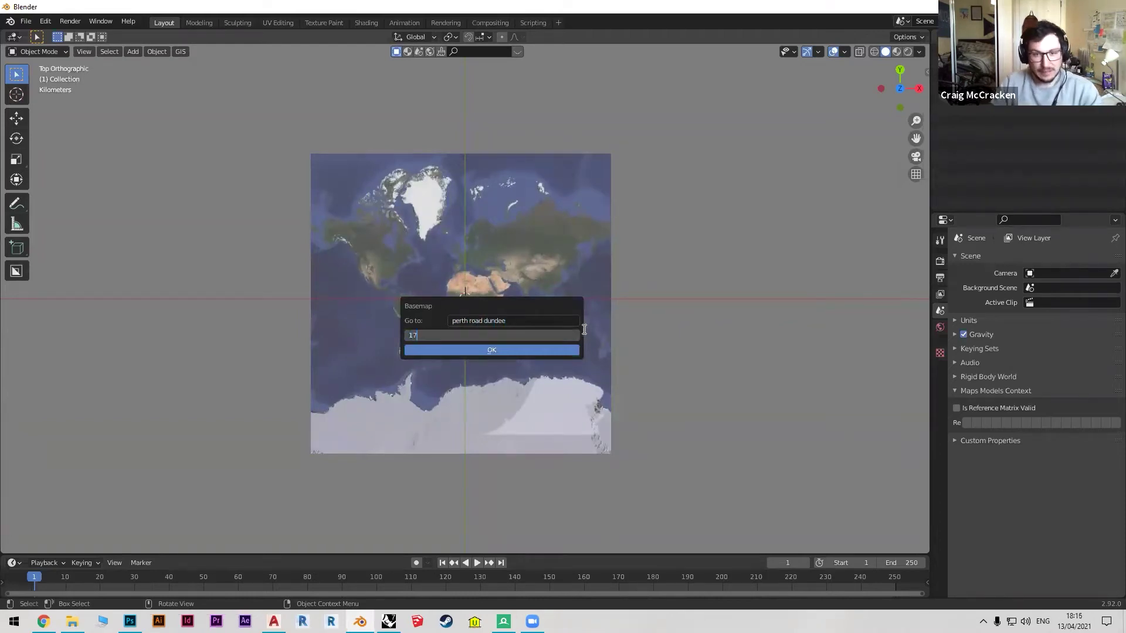
{"action": "left_click", "coordinate": [534, 351]}
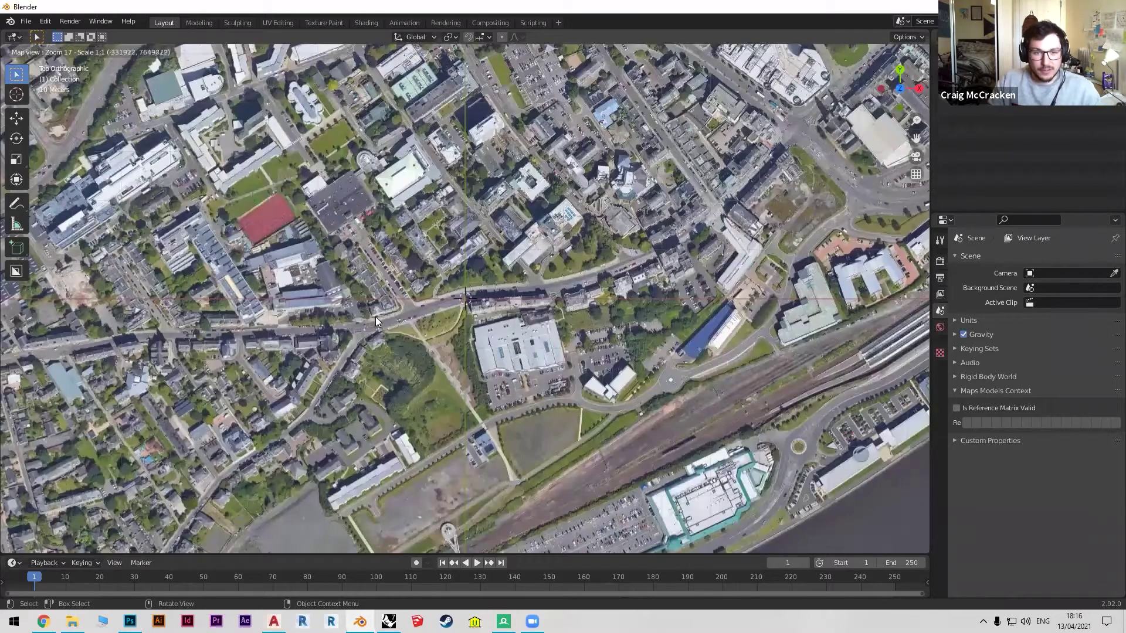
Pan and zoom the aerial map to centre the Perth Road site.
{"action": "middle_click_drag", "start_coordinate": [375, 317], "coordinate": [474, 287]}
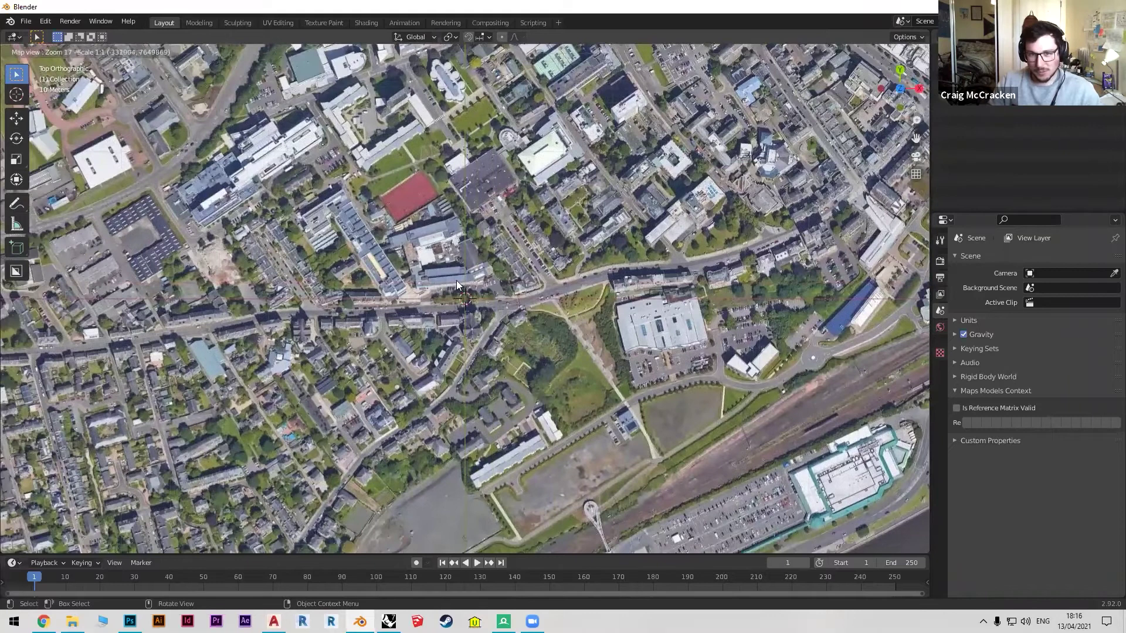
{"action": "scroll", "coordinate": [425, 275], "scroll_direction": "up", "scroll_amount": 1}
{"action": "middle_click_drag", "start_coordinate": [374, 292], "coordinate": [514, 302]}
{"action": "middle_click_drag", "start_coordinate": [413, 212], "coordinate": [425, 245]}
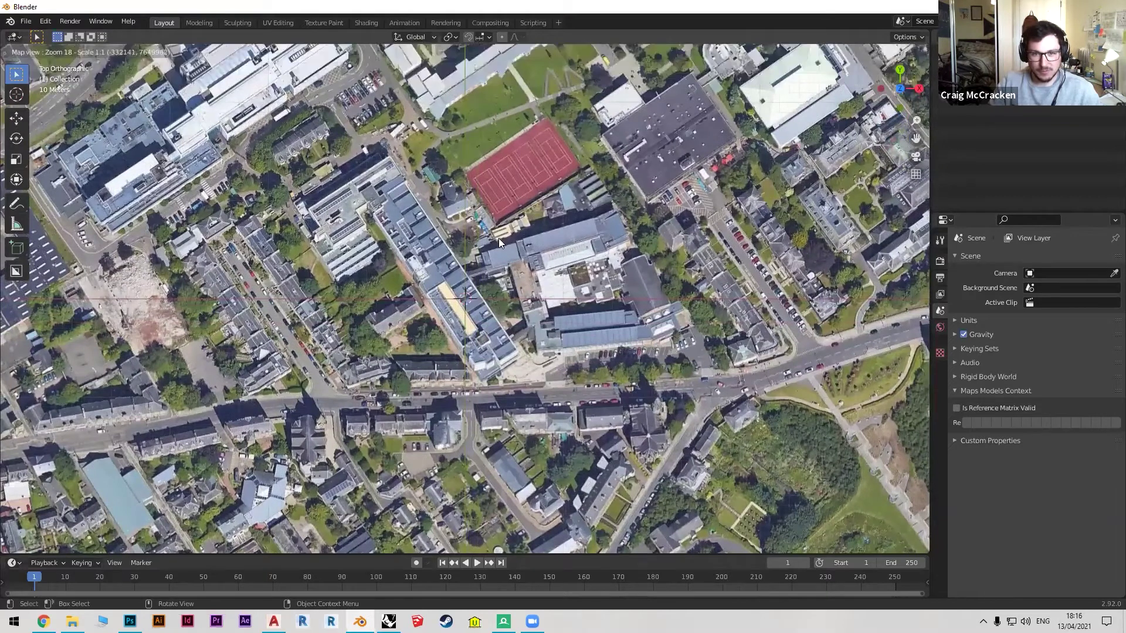
{"action": "scroll", "coordinate": [498, 238], "scroll_direction": "down", "scroll_amount": 1}
{"action": "middle_click_drag", "start_coordinate": [482, 242], "coordinate": [477, 256]}
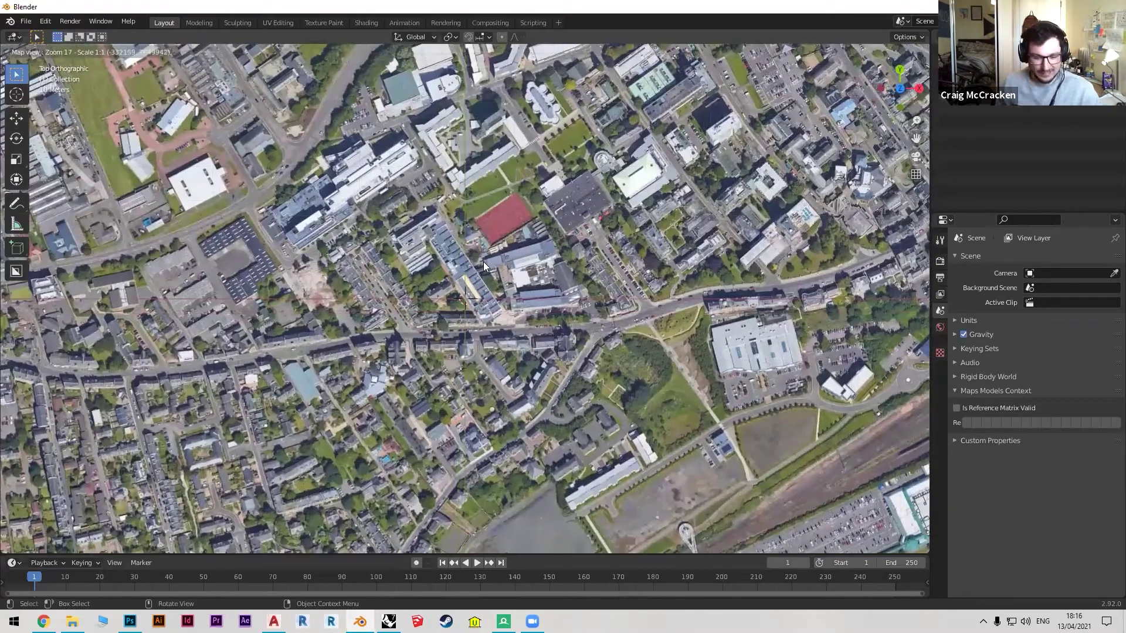
Export the framed map view as a satellite image plane and view it in perspective.
{"action": "key", "text": "e"}
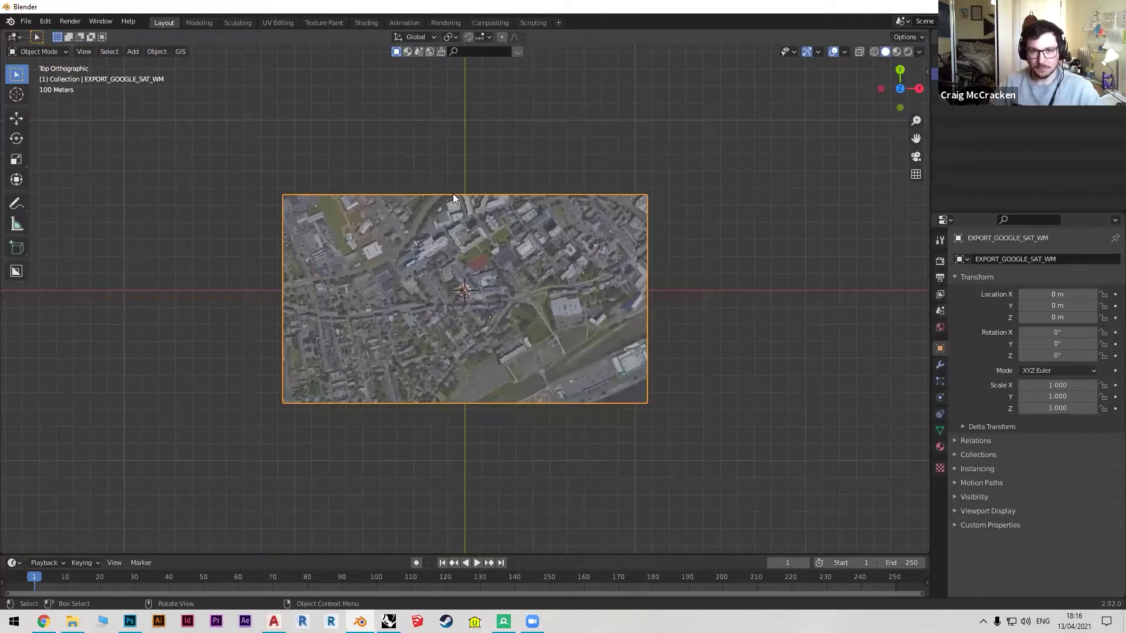
{"action": "scroll", "coordinate": [464, 318], "scroll_direction": "up", "scroll_amount": 1}
{"action": "middle_click_drag", "start_coordinate": [465, 318], "coordinate": [583, 35]}
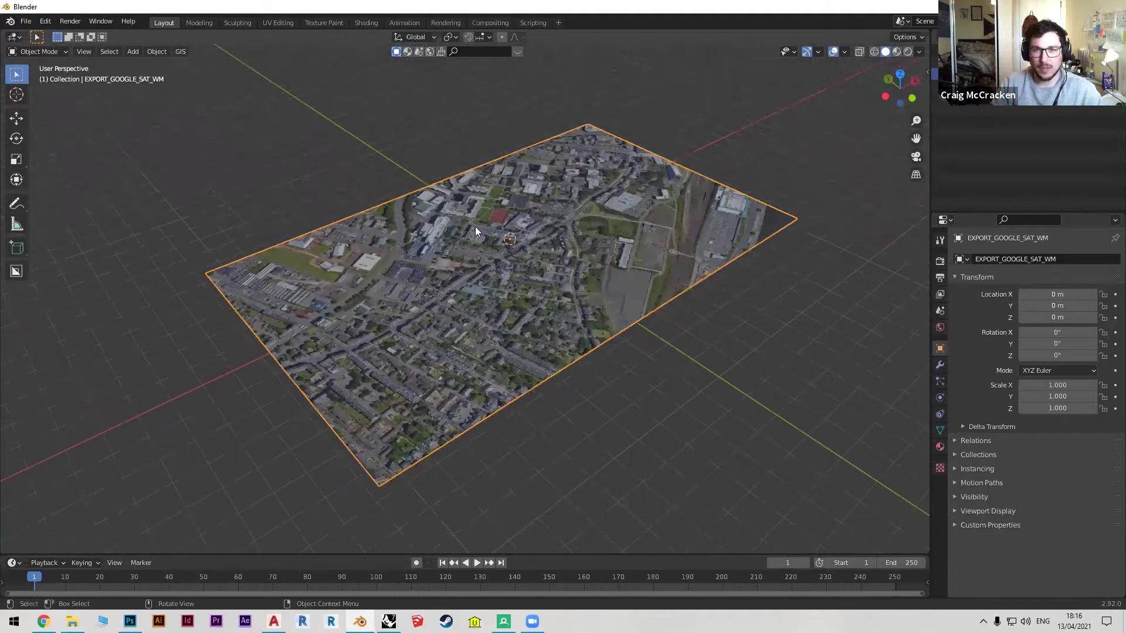
{"action": "middle_click_drag", "start_coordinate": [491, 297], "coordinate": [629, 196]}
Select the satellite image plane and bring up the GIS Web geodata options.
{"action": "left_click", "coordinate": [472, 241]}
{"action": "left_click", "coordinate": [181, 51]}
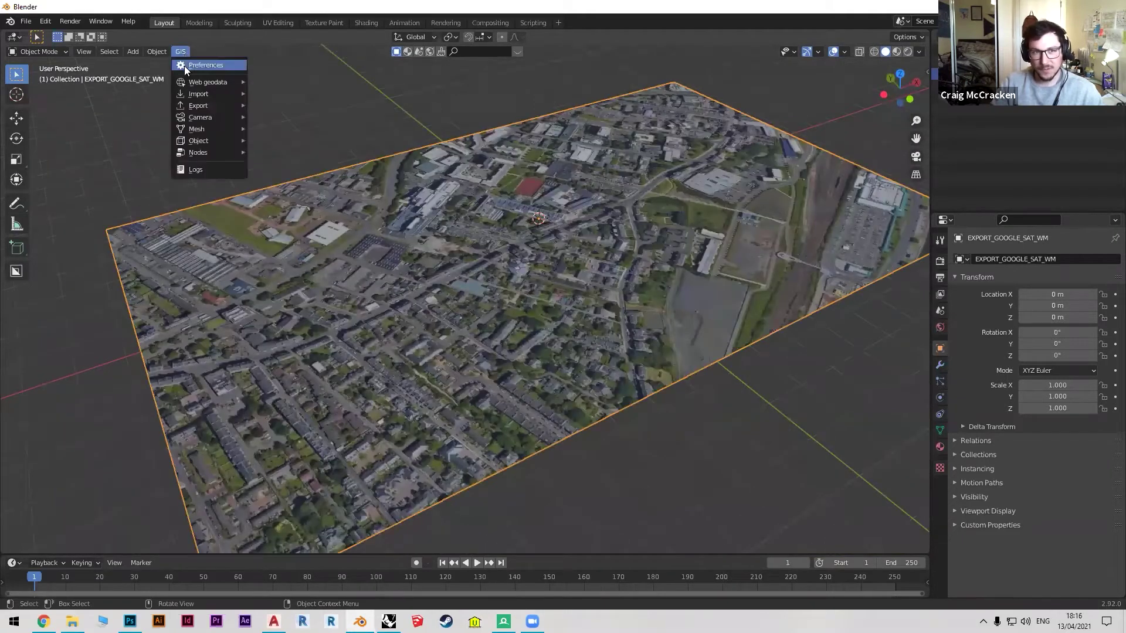
{"action": "mouse_move", "coordinate": [215, 83]}
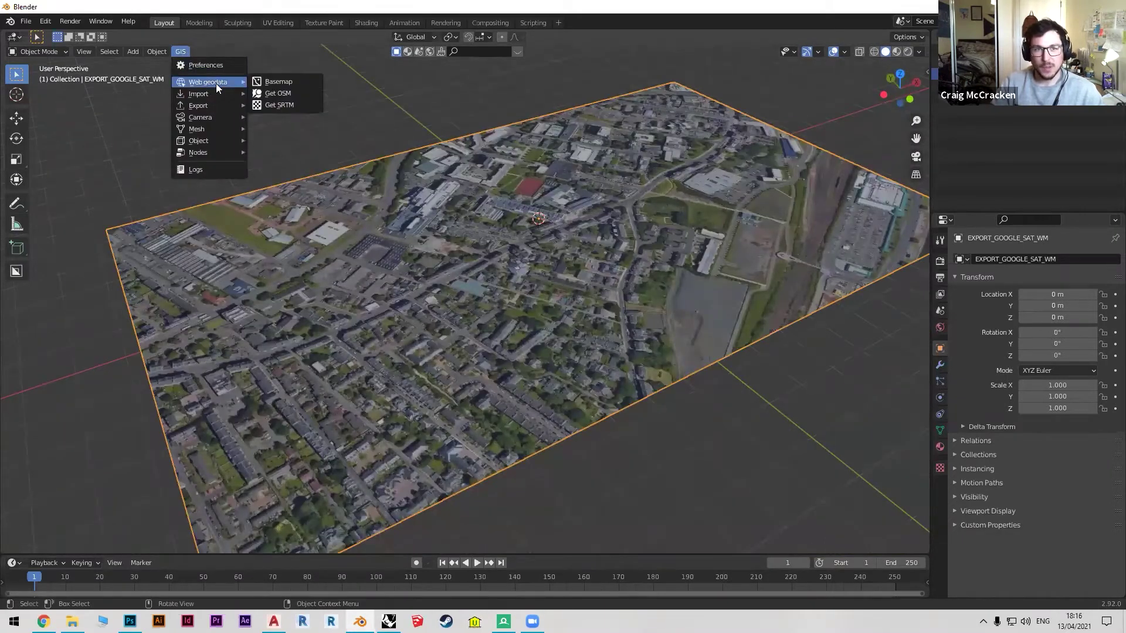
Fetch SRTM elevation data for the area and reselect the satellite plane.
{"action": "left_click", "coordinate": [284, 106]}
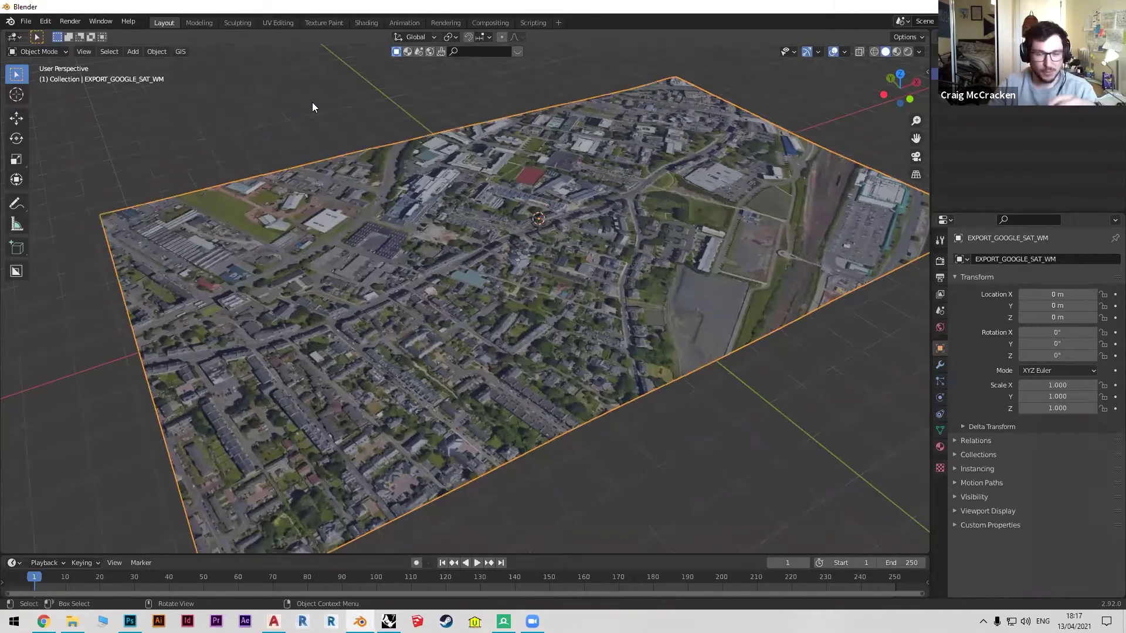
{"action": "middle_click_drag", "start_coordinate": [405, 201], "coordinate": [482, 236]}
{"action": "middle_click_drag", "start_coordinate": [497, 284], "coordinate": [473, 321]}
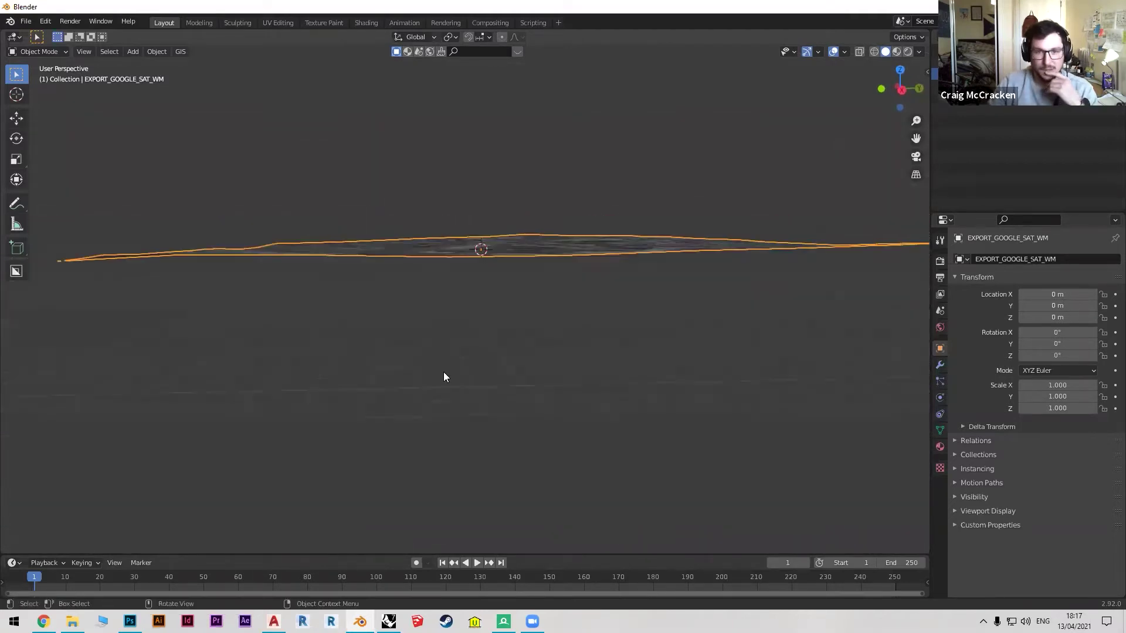
{"action": "middle_click_drag", "start_coordinate": [286, 256], "coordinate": [409, 271]}
{"action": "middle_click_drag", "start_coordinate": [476, 234], "coordinate": [538, 238]}
{"action": "scroll", "coordinate": [537, 238], "scroll_direction": "down", "scroll_amount": 5}
{"action": "middle_click_drag", "start_coordinate": [414, 309], "coordinate": [534, 291]}
{"action": "left_click", "coordinate": [535, 291]}
Import OSM buildings using elevation from the EXPORT_GOOGLE_SAT_WM object.
{"action": "left_click", "coordinate": [180, 51]}
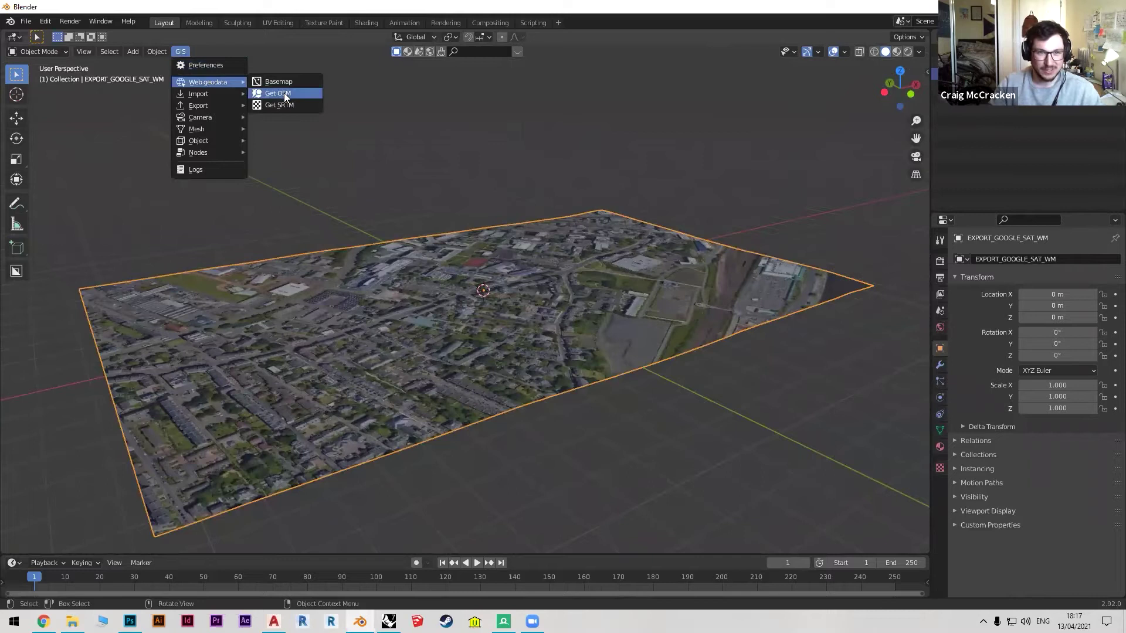
{"action": "left_click", "coordinate": [278, 93]}
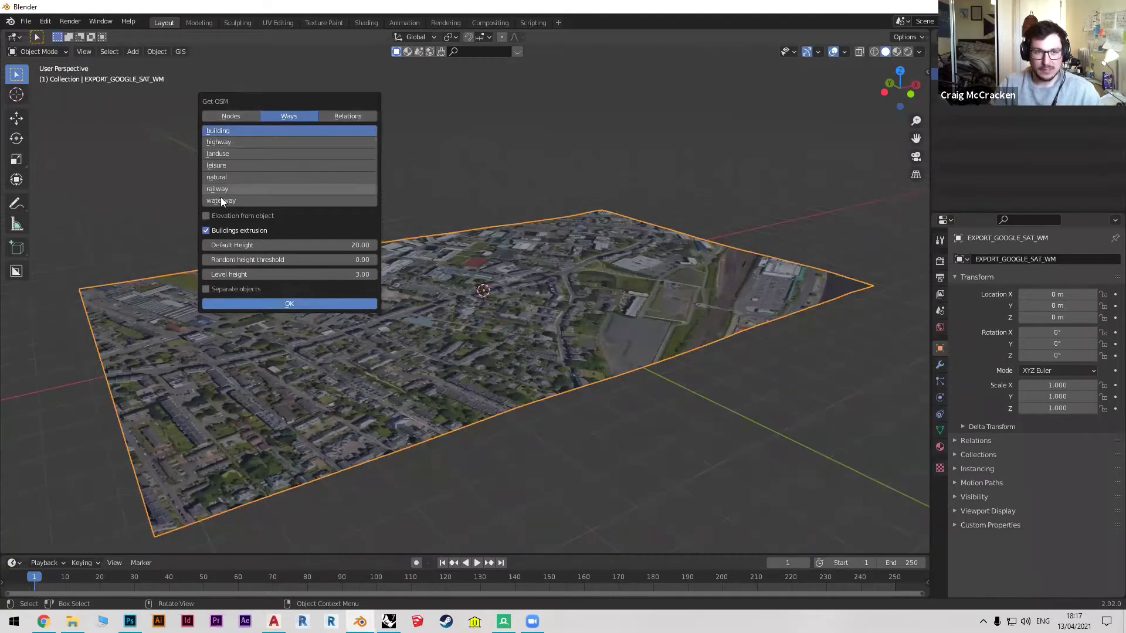
{"action": "left_click", "coordinate": [207, 217]}
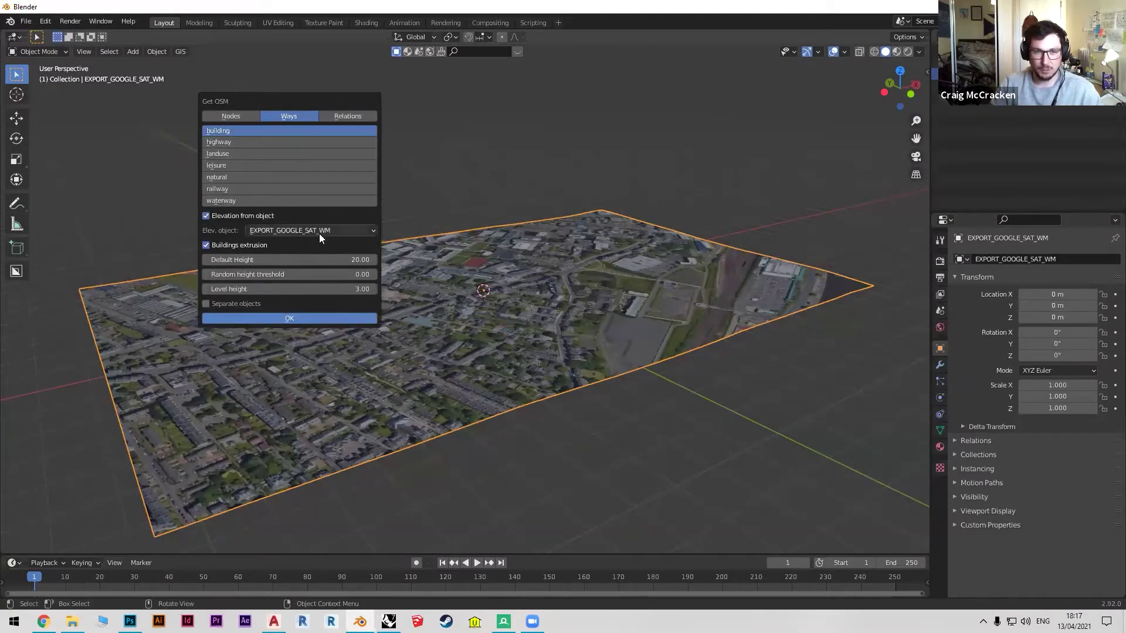
{"action": "left_click", "coordinate": [334, 318]}
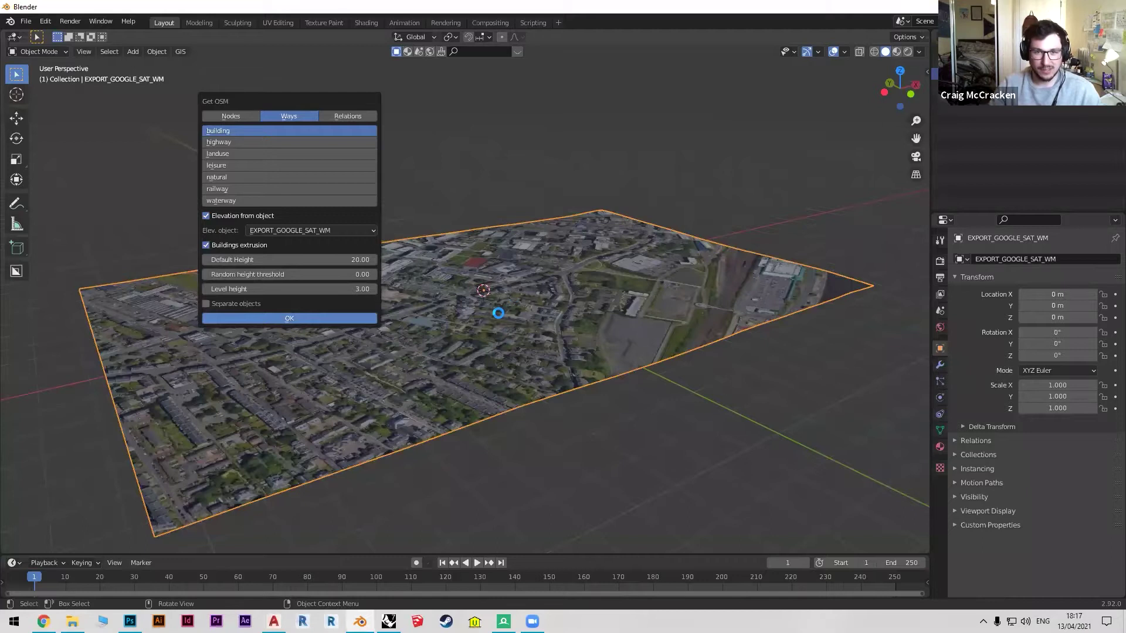
{"action": "left_click", "coordinate": [465, 176]}
{"action": "middle_click_drag", "start_coordinate": [465, 175], "coordinate": [355, 273]}
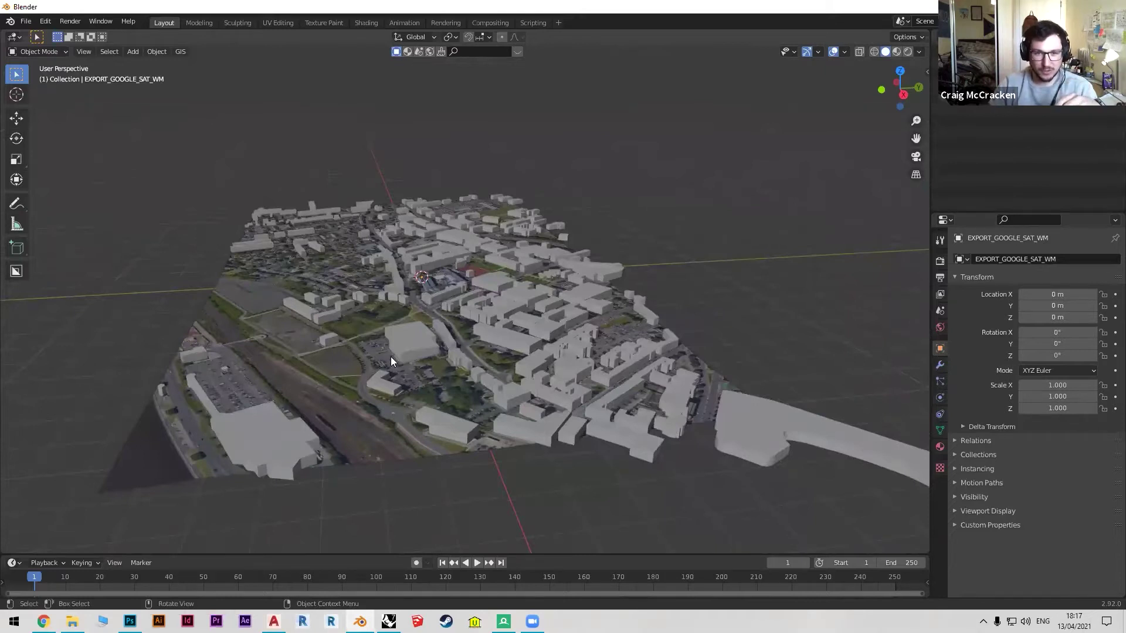
Orbit around the extruded OSM buildings and show the satellite plane's rastMat material settings.
{"action": "scroll", "coordinate": [391, 361], "scroll_direction": "up", "scroll_amount": 4}
{"action": "middle_click_drag", "start_coordinate": [365, 367], "coordinate": [490, 387]}
{"action": "middle_click_drag", "start_coordinate": [448, 345], "coordinate": [509, 361]}
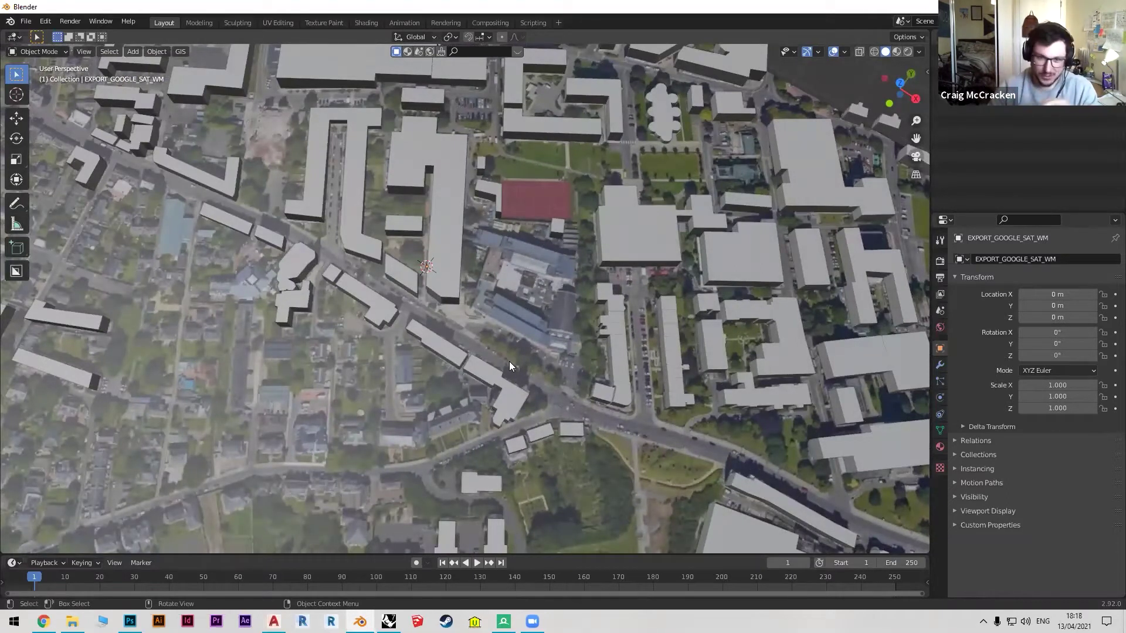
{"action": "middle_click_drag", "start_coordinate": [382, 351], "coordinate": [487, 265]}
{"action": "scroll", "coordinate": [485, 270], "scroll_direction": "up", "scroll_amount": 3}
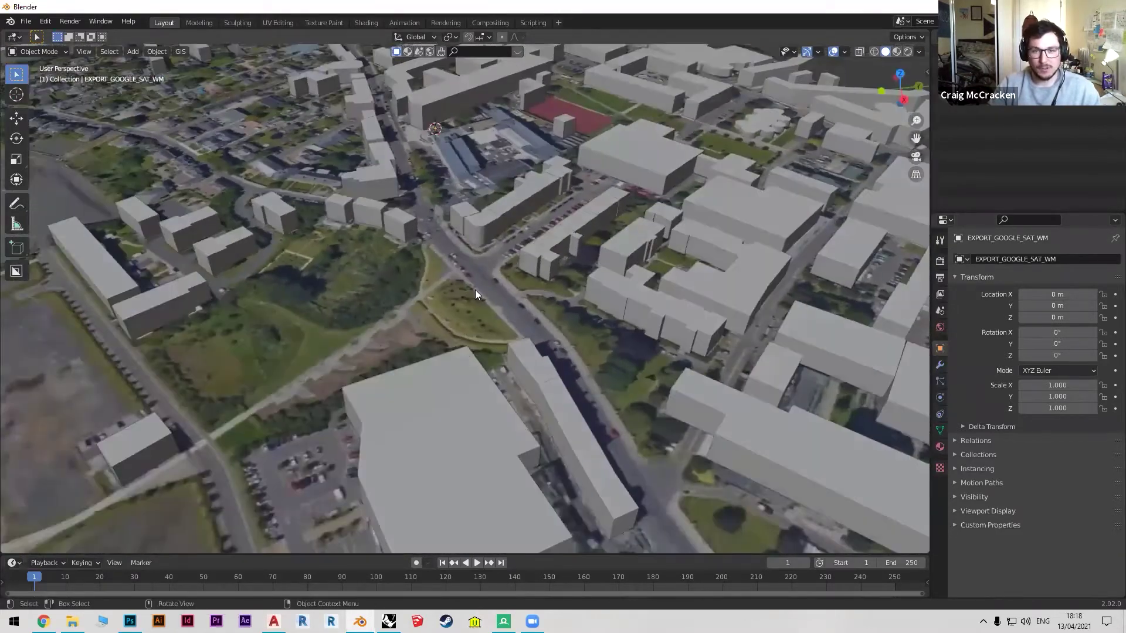
{"action": "left_click", "coordinate": [938, 448]}
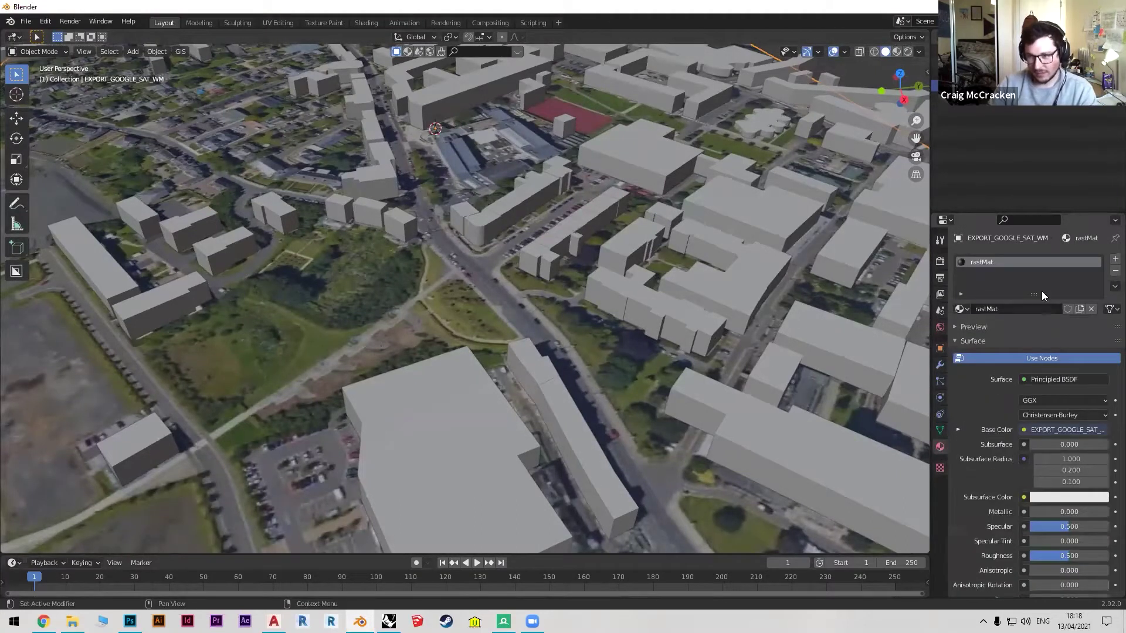
Remove the rastMat material slot from the ground and look over the untextured city.
{"action": "left_click", "coordinate": [1109, 276]}
{"action": "scroll", "coordinate": [369, 277], "scroll_direction": "down", "scroll_amount": 6}
{"action": "middle_click_drag", "start_coordinate": [479, 278], "coordinate": [471, 256]}
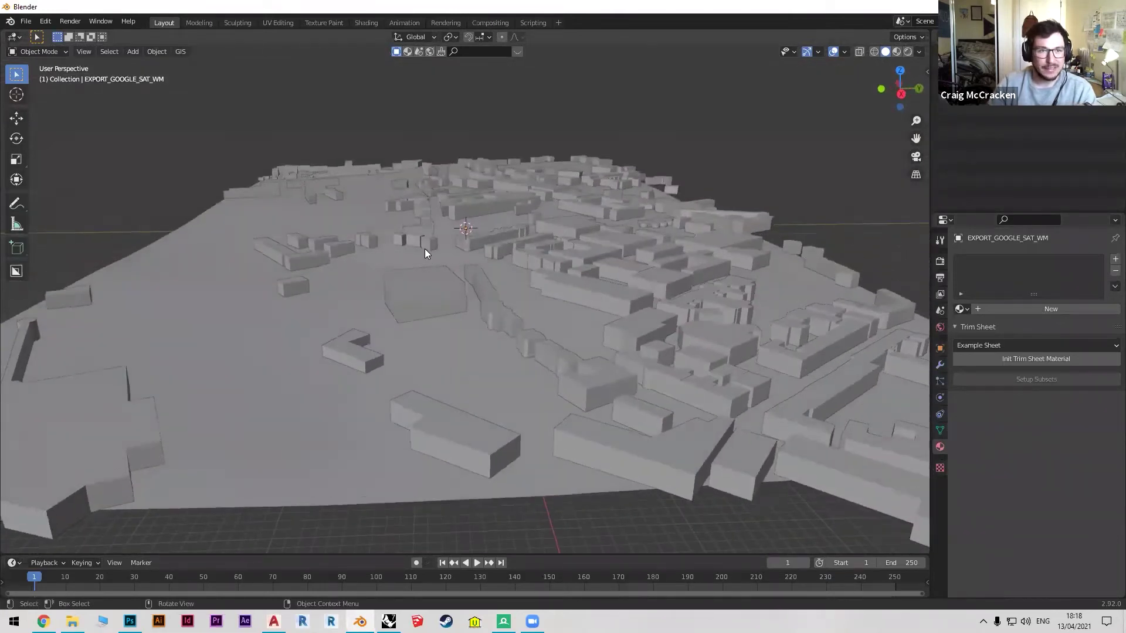
{"action": "middle_click_drag", "start_coordinate": [405, 242], "coordinate": [458, 270]}
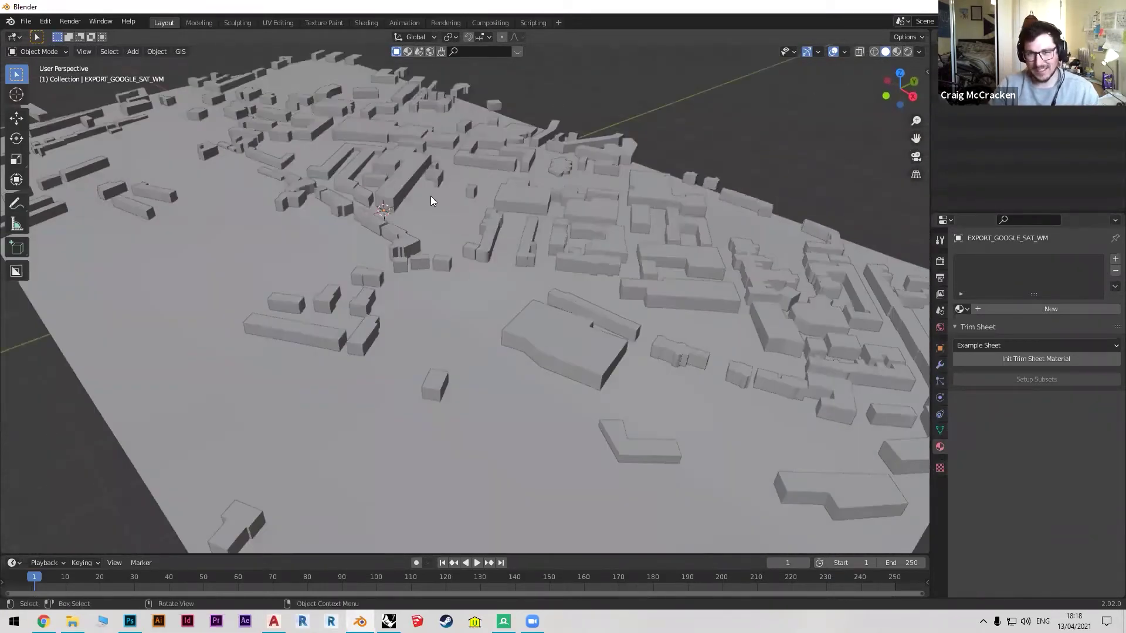
{"action": "middle_click_drag", "start_coordinate": [521, 210], "coordinate": [402, 218]}
{"action": "left_click", "coordinate": [443, 220]}
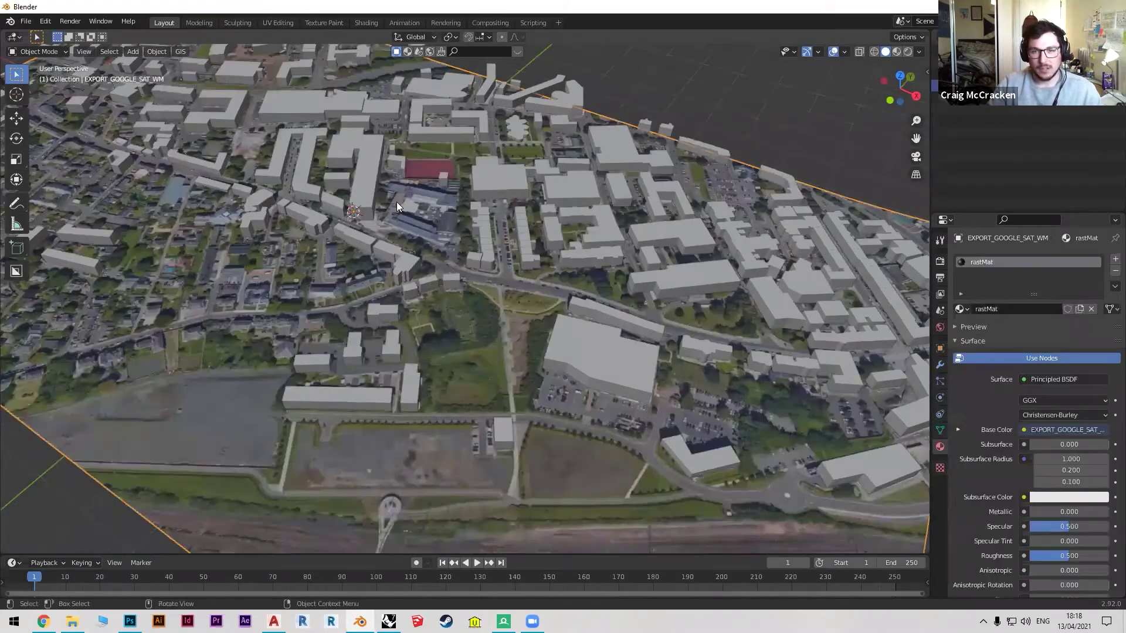
Select the Areas:building blocks object as the active object.
{"action": "scroll", "coordinate": [396, 201], "scroll_direction": "up", "scroll_amount": 2}
{"action": "left_click", "coordinate": [325, 251]}
{"action": "middle_click_drag", "start_coordinate": [325, 251], "coordinate": [426, 369]}
{"action": "scroll", "coordinate": [427, 372], "scroll_direction": "up", "scroll_amount": 5}
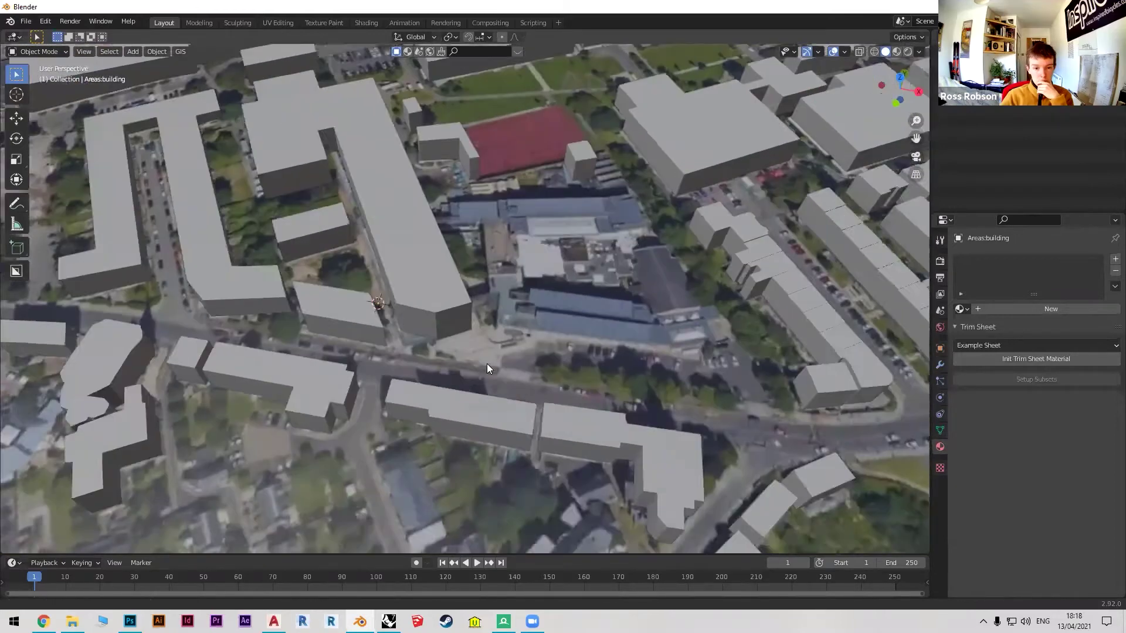
{"action": "middle_click_drag", "start_coordinate": [486, 368], "coordinate": [446, 386], "text": "shift"}
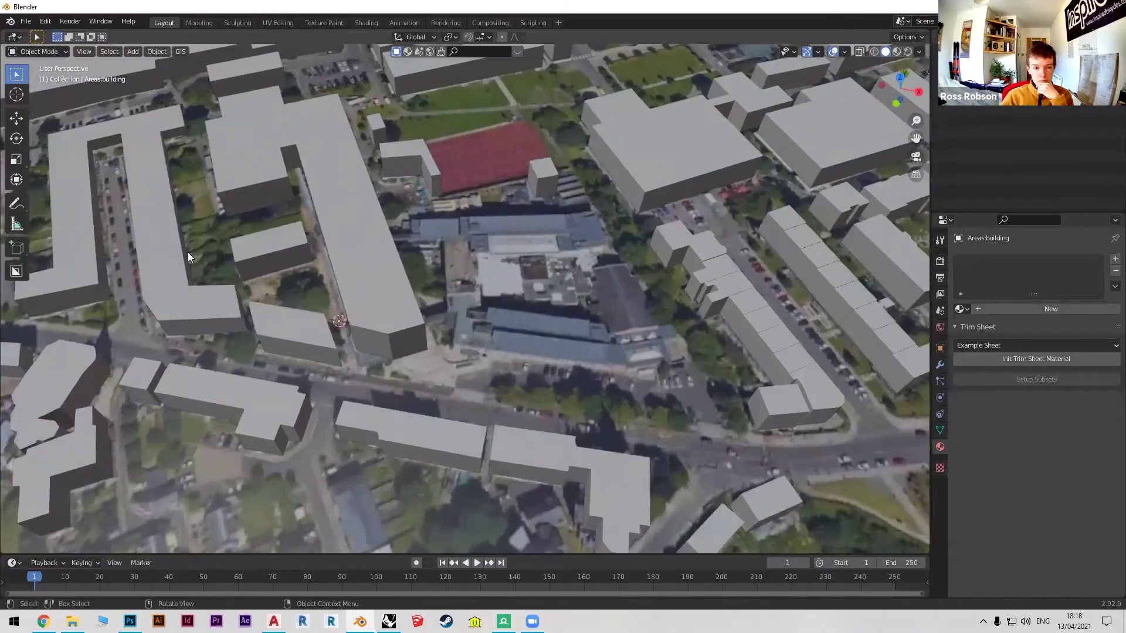
{"action": "scroll", "coordinate": [345, 237], "scroll_direction": "down", "scroll_amount": 3}
{"action": "middle_click_drag", "start_coordinate": [337, 246], "coordinate": [550, 388]}
{"action": "scroll", "coordinate": [452, 364], "scroll_direction": "up", "scroll_amount": 2}
{"action": "left_click", "coordinate": [519, 348]}
{"action": "scroll", "coordinate": [498, 343], "scroll_direction": "up", "scroll_amount": 3}
{"action": "left_click", "coordinate": [654, 46]}
{"action": "middle_click_drag", "start_coordinate": [517, 258], "coordinate": [521, 302]}
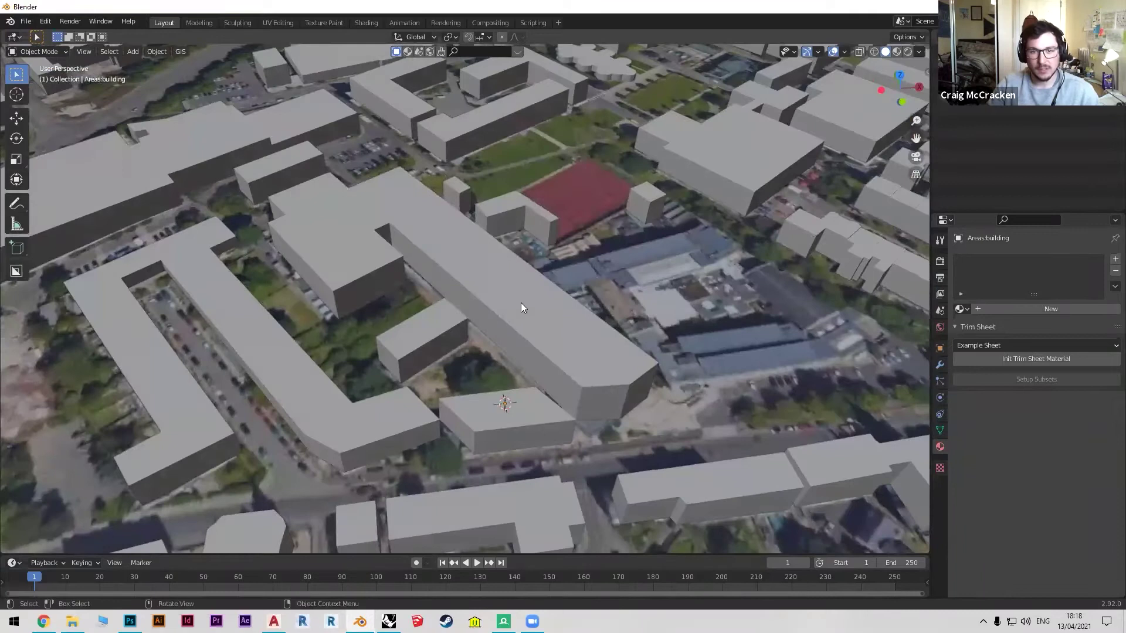
{"action": "left_click", "coordinate": [507, 315]}
{"action": "scroll", "coordinate": [509, 305], "scroll_direction": "down", "scroll_amount": 3}
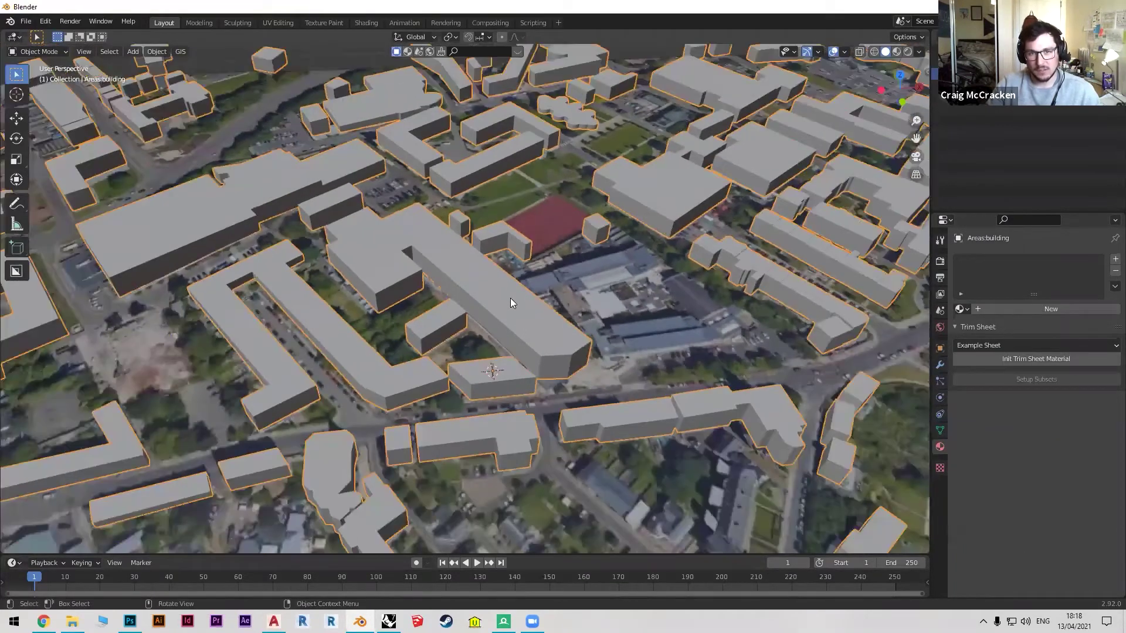
In top view Edit Mode, delete the building footprint vertices over the art school.
{"action": "scroll", "coordinate": [509, 305], "scroll_direction": "up", "scroll_amount": 1}
{"action": "key", "text": "Tab"}
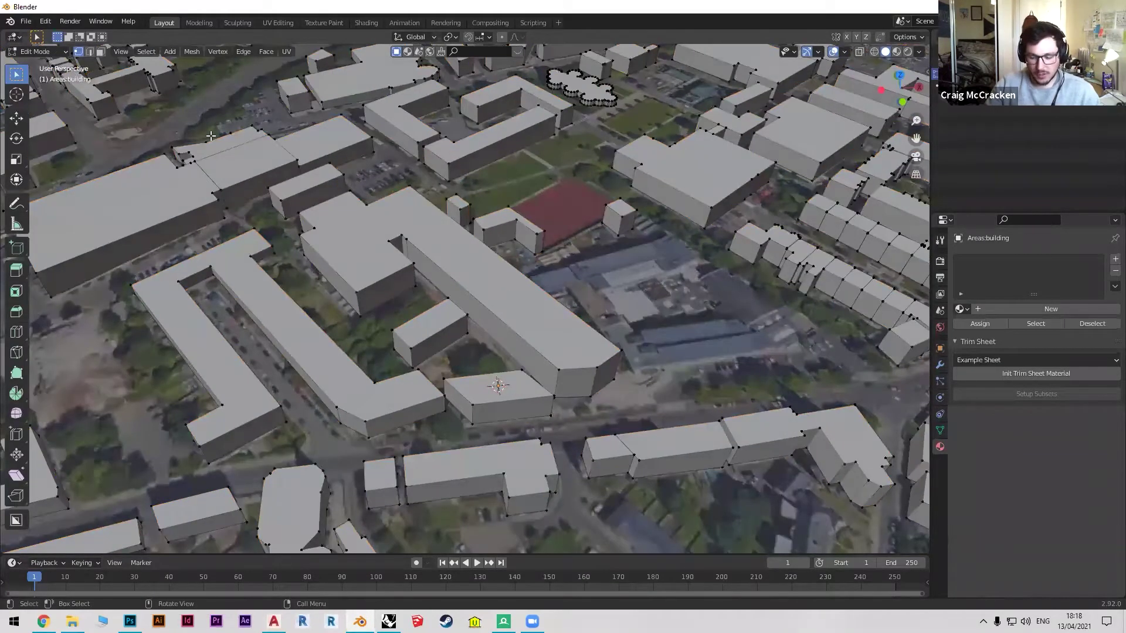
{"action": "key", "text": "KP_7"}
{"action": "left_click", "coordinate": [588, 410]}
{"action": "key", "text": "x"}
{"action": "left_click", "coordinate": [557, 383]}
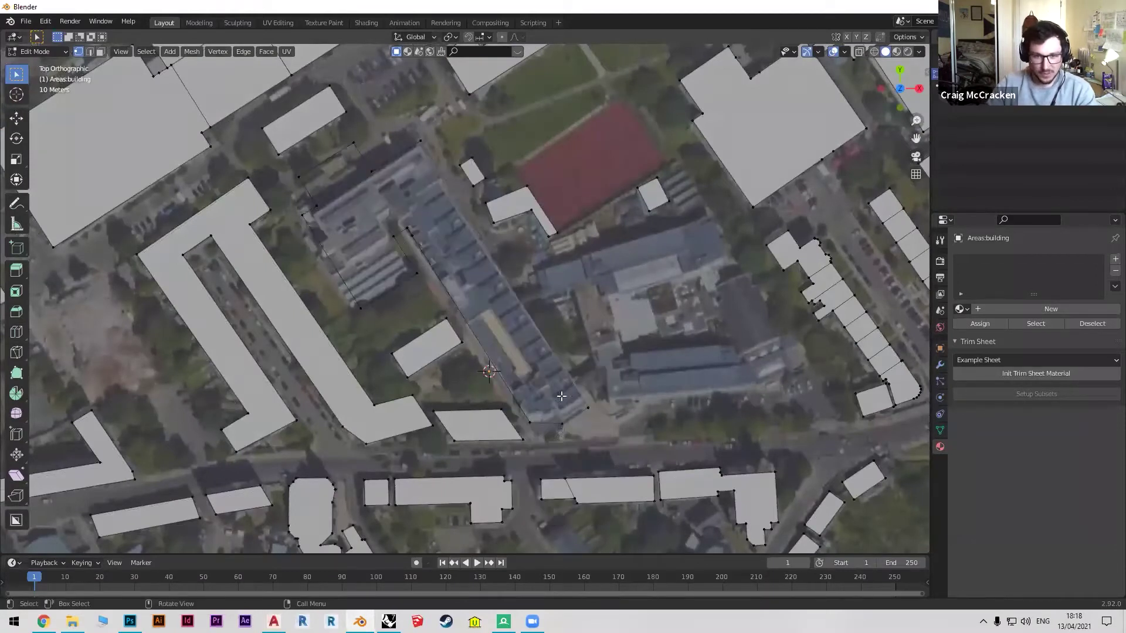
{"action": "left_click_drag", "start_coordinate": [611, 433], "coordinate": [533, 362]}
{"action": "key", "text": "x"}
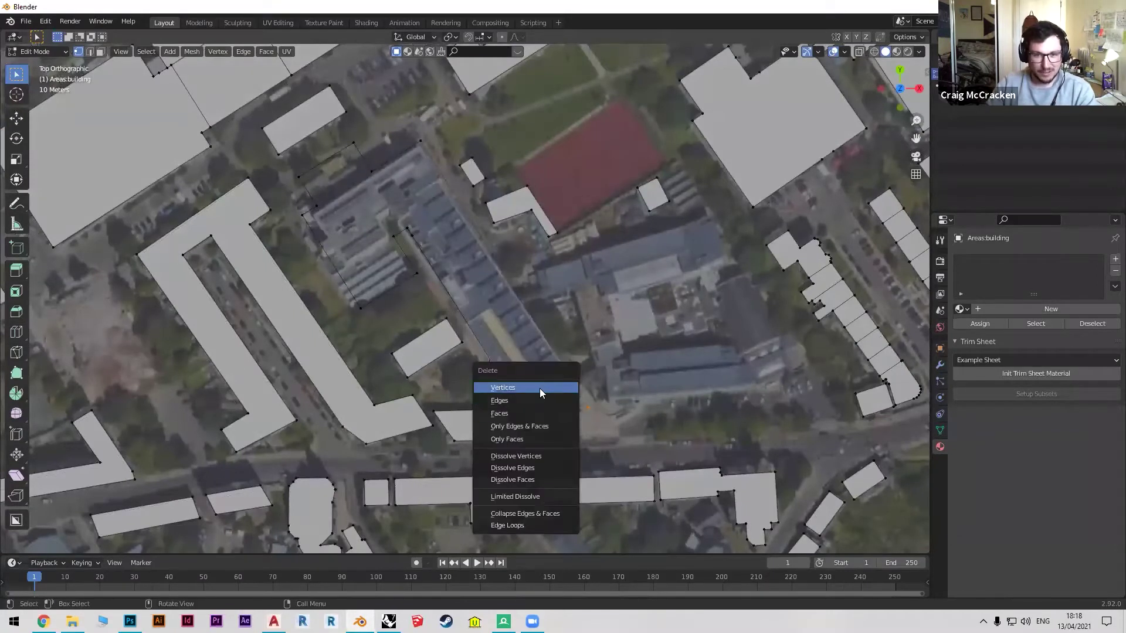
{"action": "left_click", "coordinate": [540, 388]}
{"action": "left_click_drag", "start_coordinate": [548, 427], "coordinate": [529, 397]}
{"action": "key", "text": "x"}
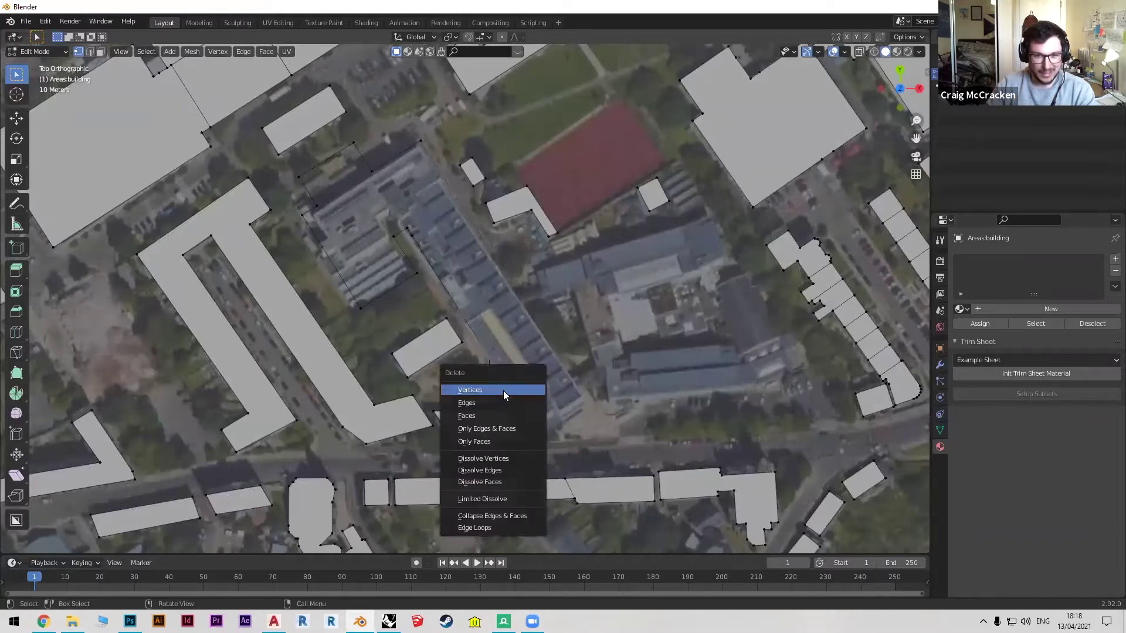
{"action": "left_click", "coordinate": [503, 390]}
{"action": "left_click_drag", "start_coordinate": [545, 436], "coordinate": [523, 390]}
{"action": "key", "text": "x"}
{"action": "left_click", "coordinate": [508, 403]}
Box-select and delete the remaining block vertices over the blue-roofed complex.
{"action": "left_click_drag", "start_coordinate": [447, 299], "coordinate": [304, 146]}
{"action": "left_click_drag", "start_coordinate": [315, 143], "coordinate": [295, 166]}
{"action": "key", "text": "x"}
{"action": "left_click", "coordinate": [407, 250]}
{"action": "key", "text": "x"}
{"action": "left_click", "coordinate": [307, 192]}
{"action": "key", "text": "x"}
{"action": "left_click", "coordinate": [316, 198]}
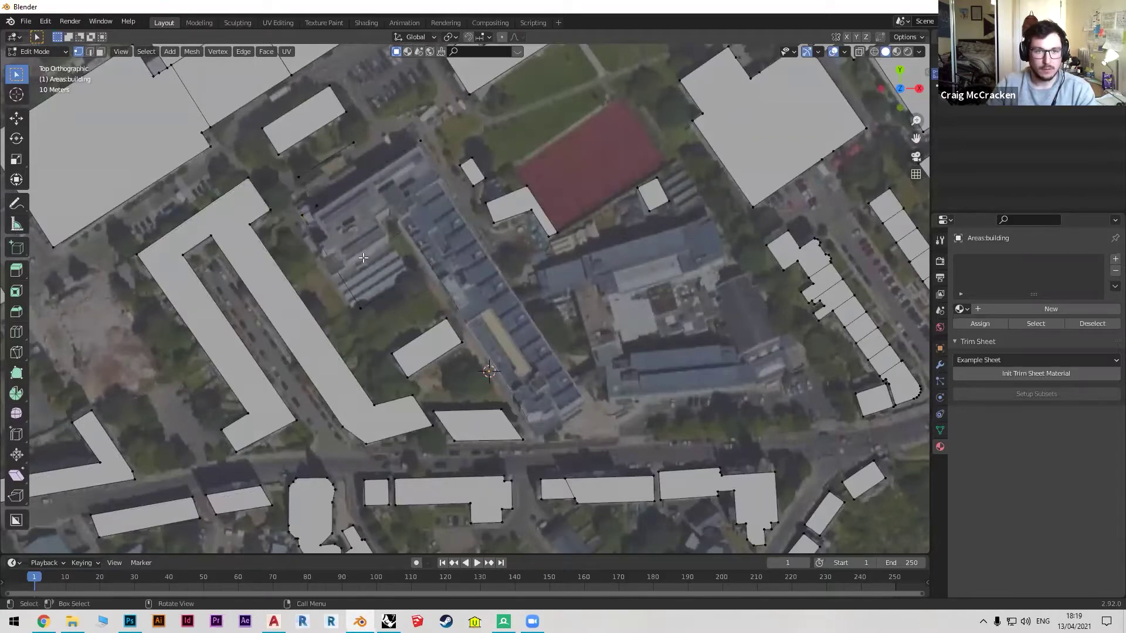
{"action": "key", "text": "x"}
{"action": "left_click", "coordinate": [345, 297]}
{"action": "key", "text": "x"}
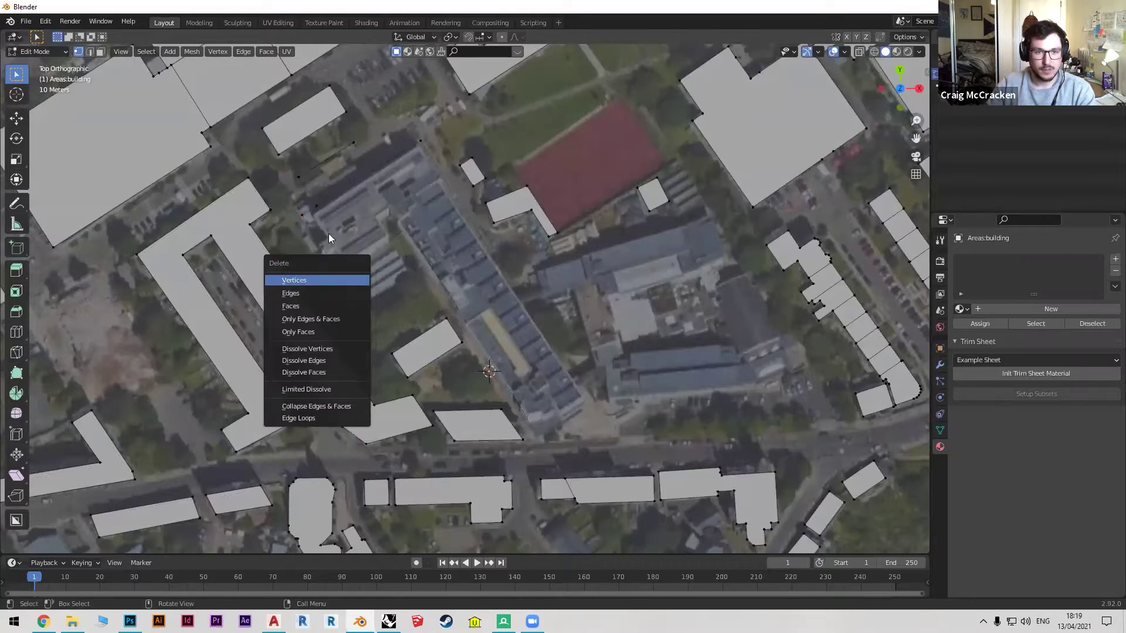
{"action": "left_click", "coordinate": [328, 285]}
Return to Object Mode, deselect everything, and switch to the browser.
{"action": "middle_click_drag", "start_coordinate": [568, 360], "coordinate": [287, 516]}
{"action": "key", "text": "Tab"}
{"action": "key", "text": "alt+a"}
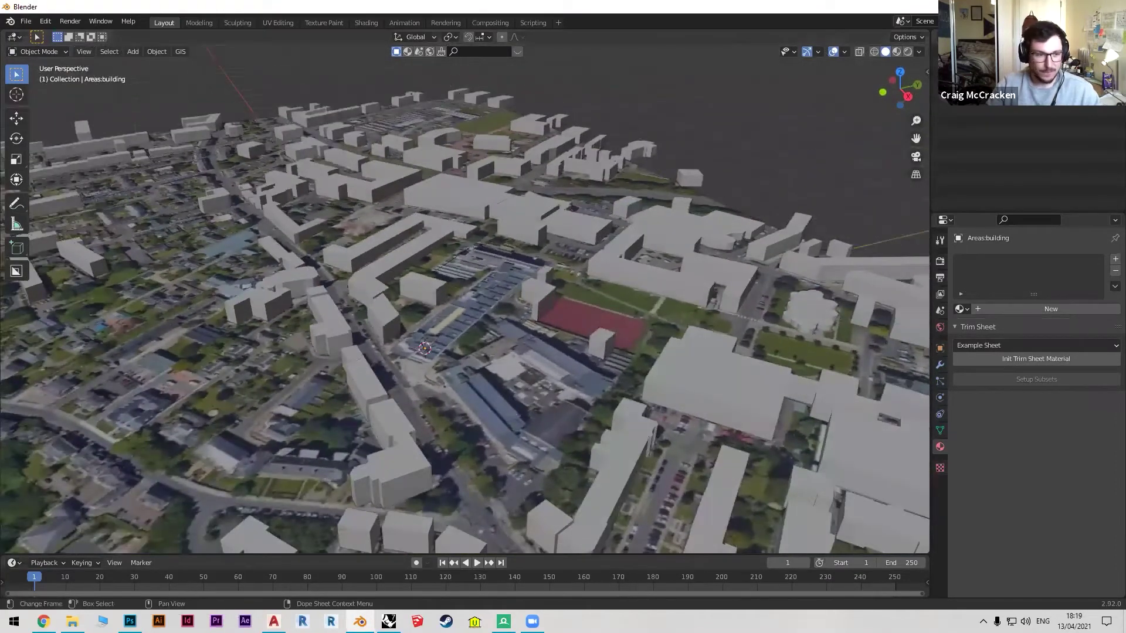
{"action": "key", "text": "alt+Tab"}
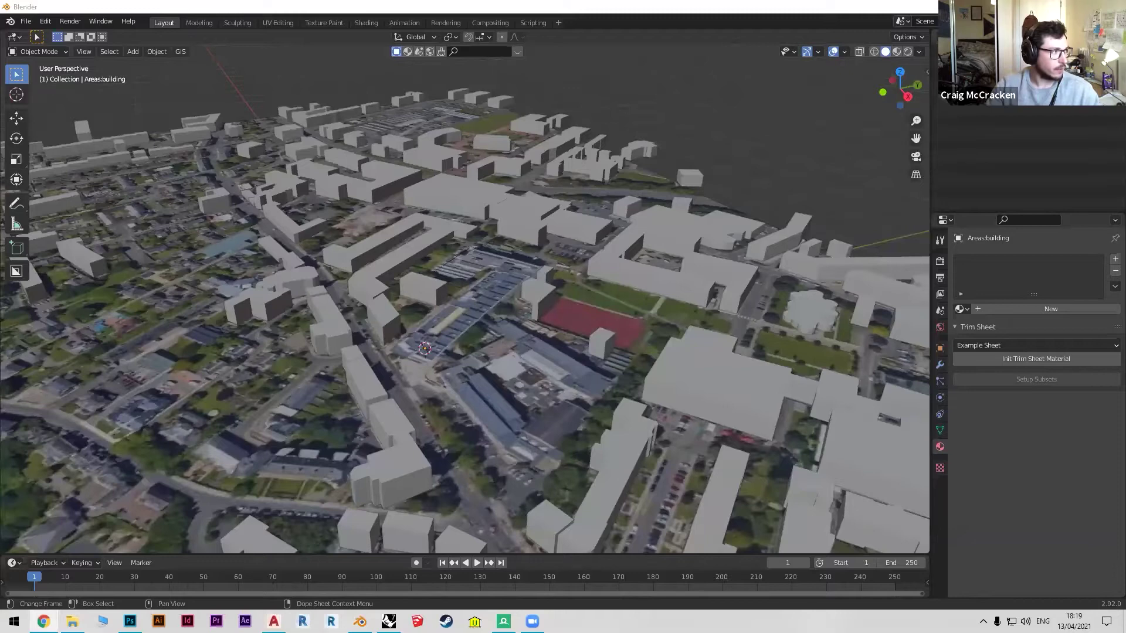
Zoom and pan Google Maps' 3D view onto Duncan of Jordanstone College of Art & Design.
{"action": "scroll", "coordinate": [652, 374], "scroll_direction": "up", "scroll_amount": 3}
{"action": "scroll", "coordinate": [699, 371], "scroll_direction": "down", "scroll_amount": 2}
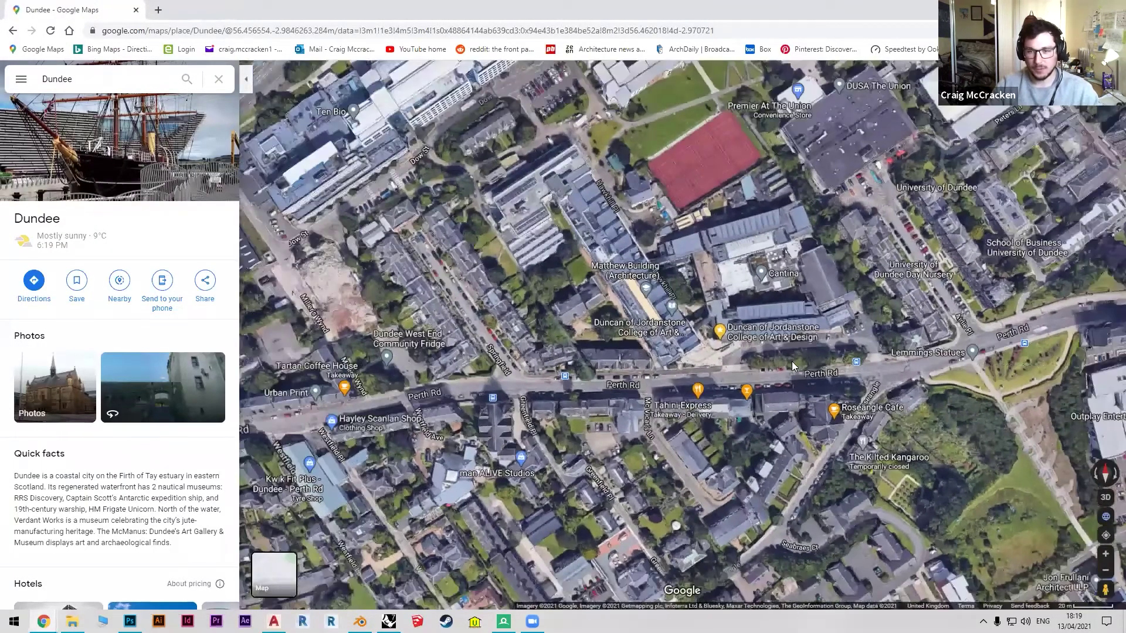
{"action": "left_click", "coordinate": [789, 374]}
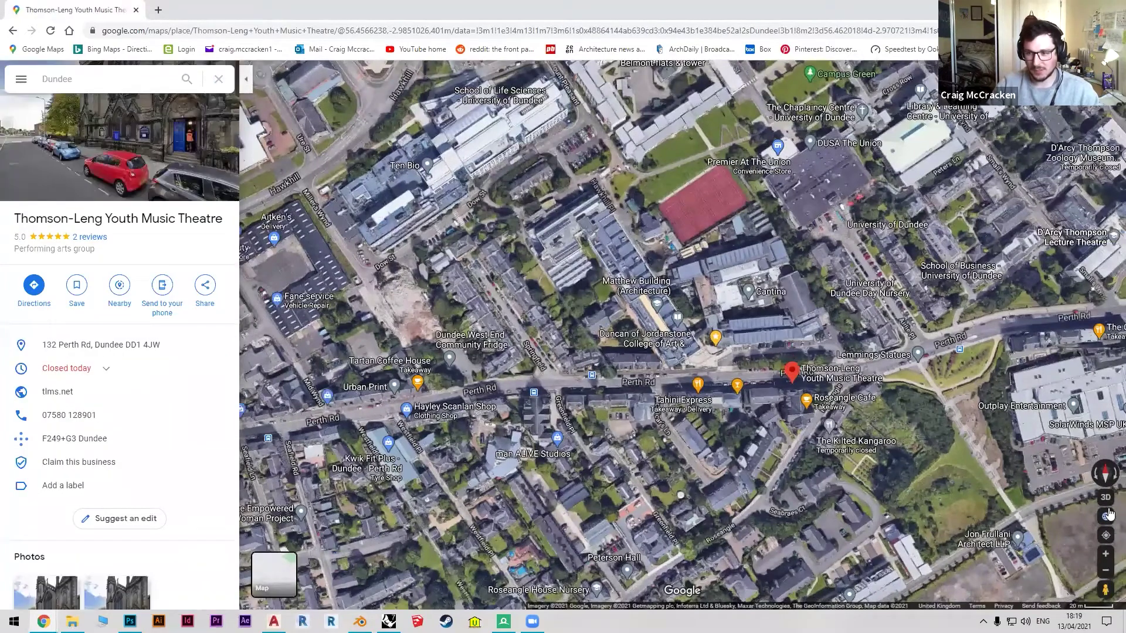
{"action": "scroll", "coordinate": [701, 375], "scroll_direction": "down", "scroll_amount": 1}
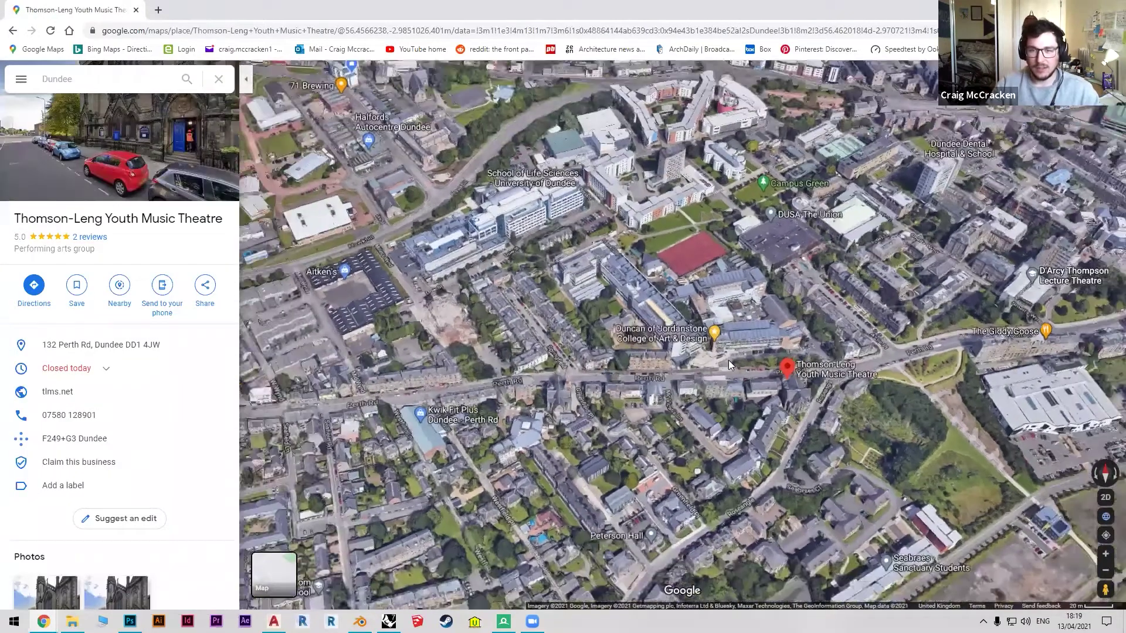
{"action": "right_click", "coordinate": [728, 360]}
{"action": "left_click", "coordinate": [706, 372]}
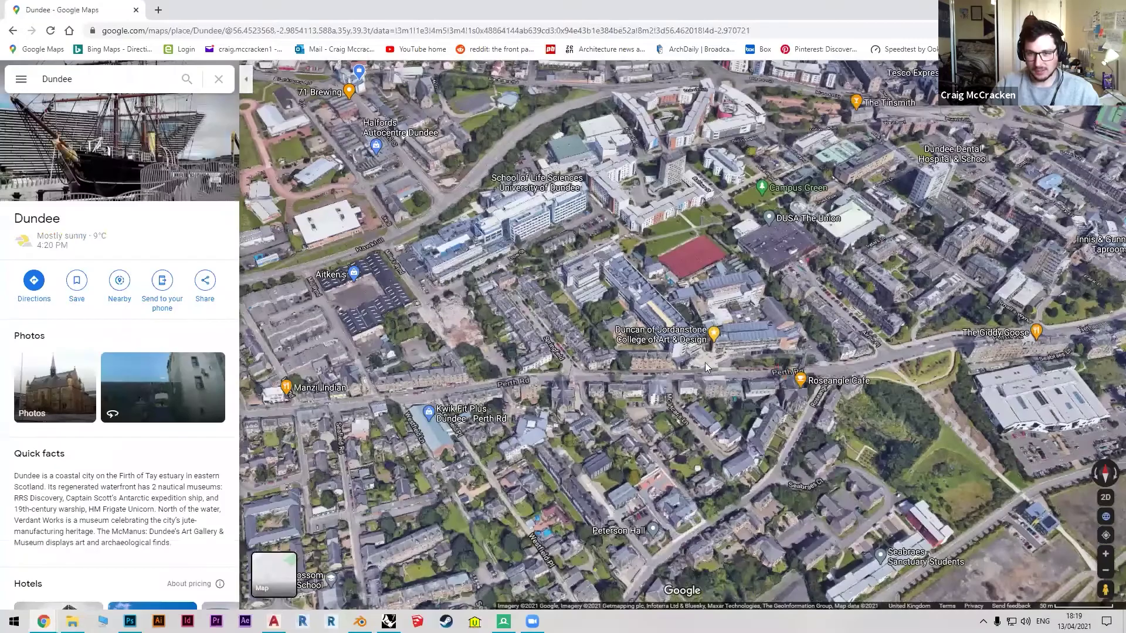
{"action": "left_click_drag", "start_coordinate": [698, 362], "coordinate": [589, 369]}
{"action": "scroll", "coordinate": [589, 370], "scroll_direction": "up", "scroll_amount": 3}
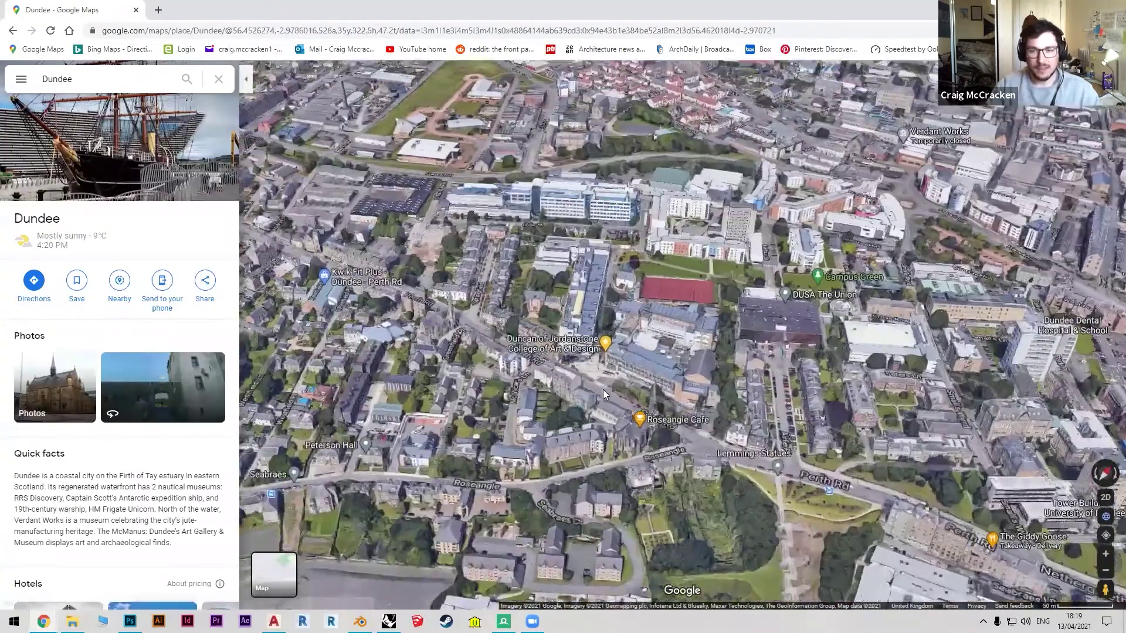
{"action": "scroll", "coordinate": [590, 352], "scroll_direction": "up", "scroll_amount": 3}
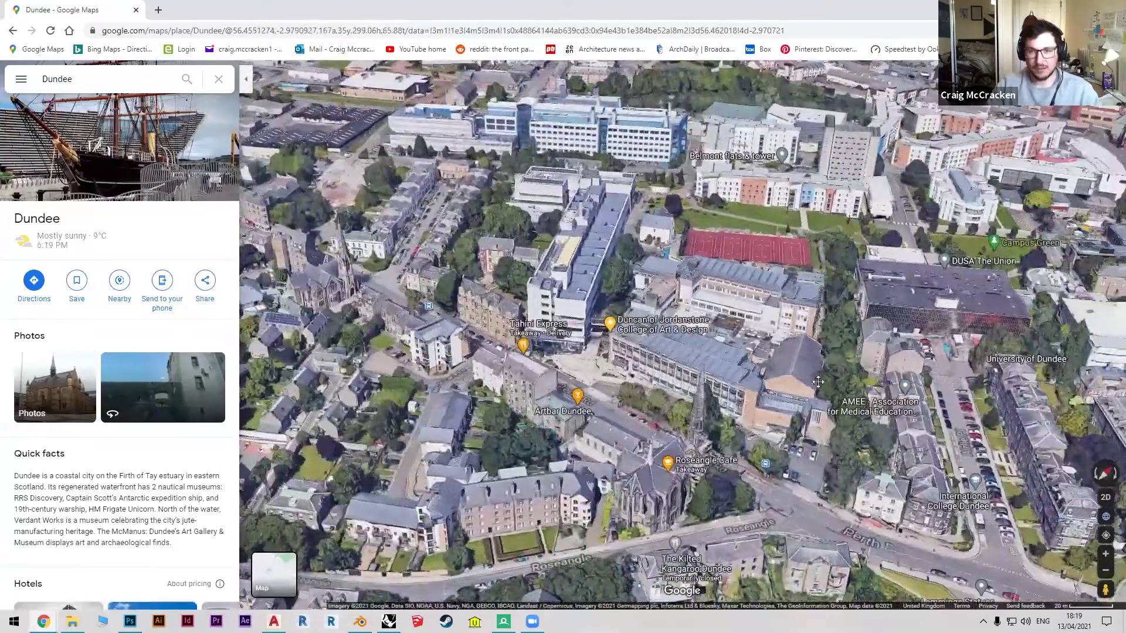
Rotate and tilt the 3D view around the art college and red pitch, then bring up RenderDoc.
{"action": "left_click_drag", "start_coordinate": [621, 380], "coordinate": [605, 366], "text": "ctrl"}
{"action": "scroll", "coordinate": [573, 359], "scroll_direction": "down", "scroll_amount": 2}
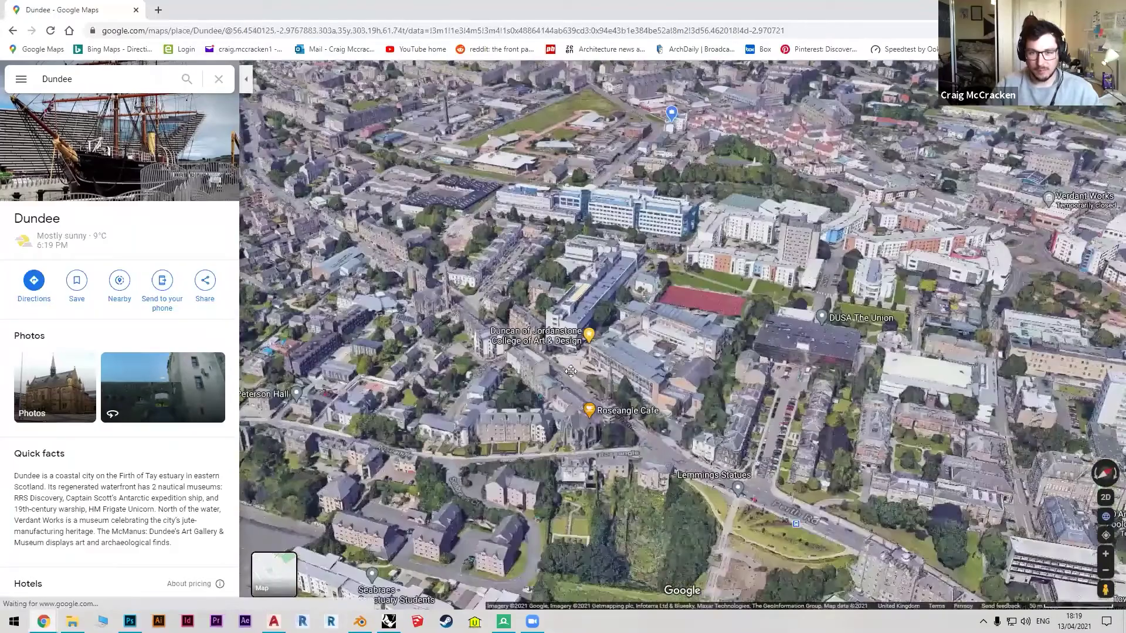
{"action": "mouse_move", "coordinate": [571, 370]}
{"action": "left_mouse_down", "text": "ctrl"}
{"action": "mouse_move", "coordinate": [658, 364]}
{"action": "mouse_move", "coordinate": [569, 376]}
{"action": "left_mouse_up", "text": "ctrl"}
{"action": "scroll", "coordinate": [540, 378], "scroll_direction": "up", "scroll_amount": 2}
{"action": "scroll", "coordinate": [551, 384], "scroll_direction": "up", "scroll_amount": 3}
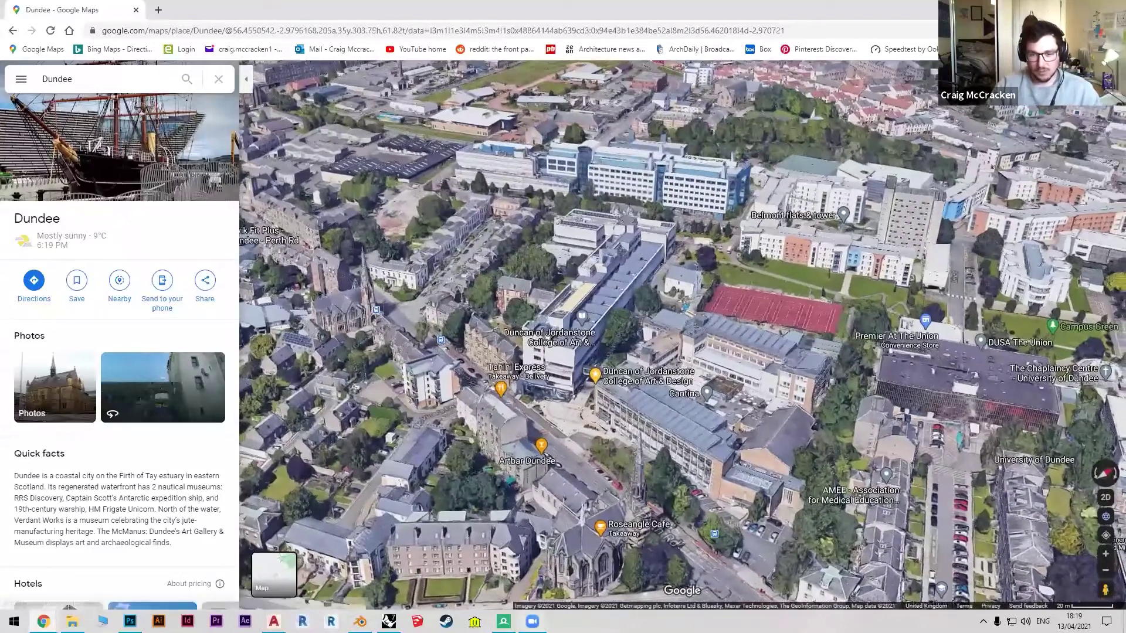
{"action": "key", "text": "alt+Tab"}
{"action": "key", "text": "super+Down"}
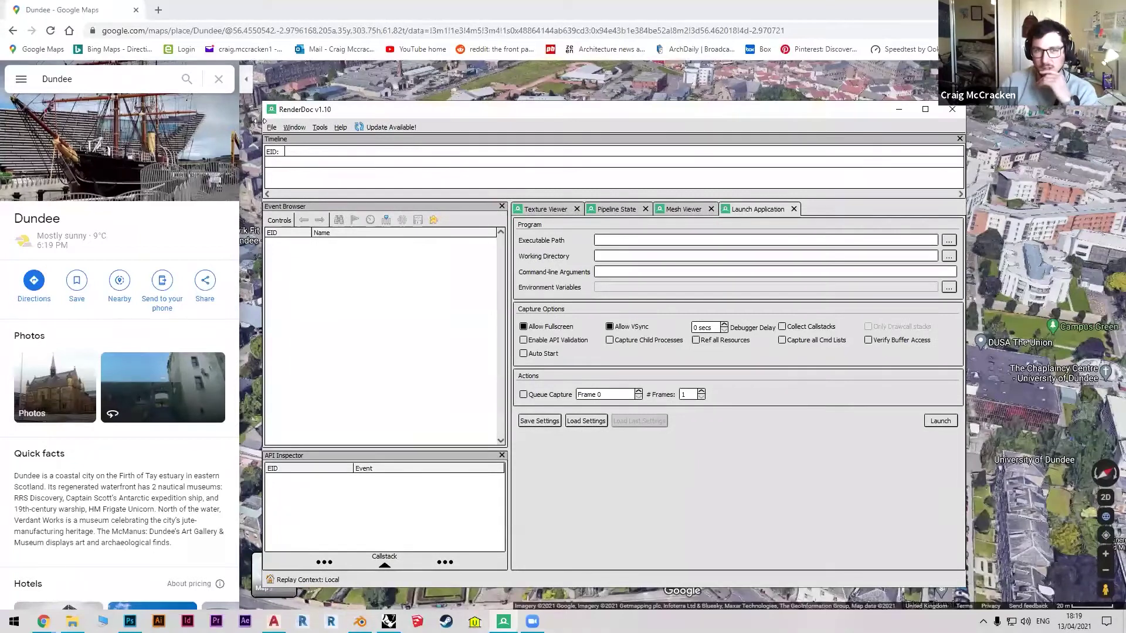
Collapse the Maps side panel and browse RenderDoc's File, Tools and Window menus.
{"action": "left_click", "coordinate": [246, 80]}
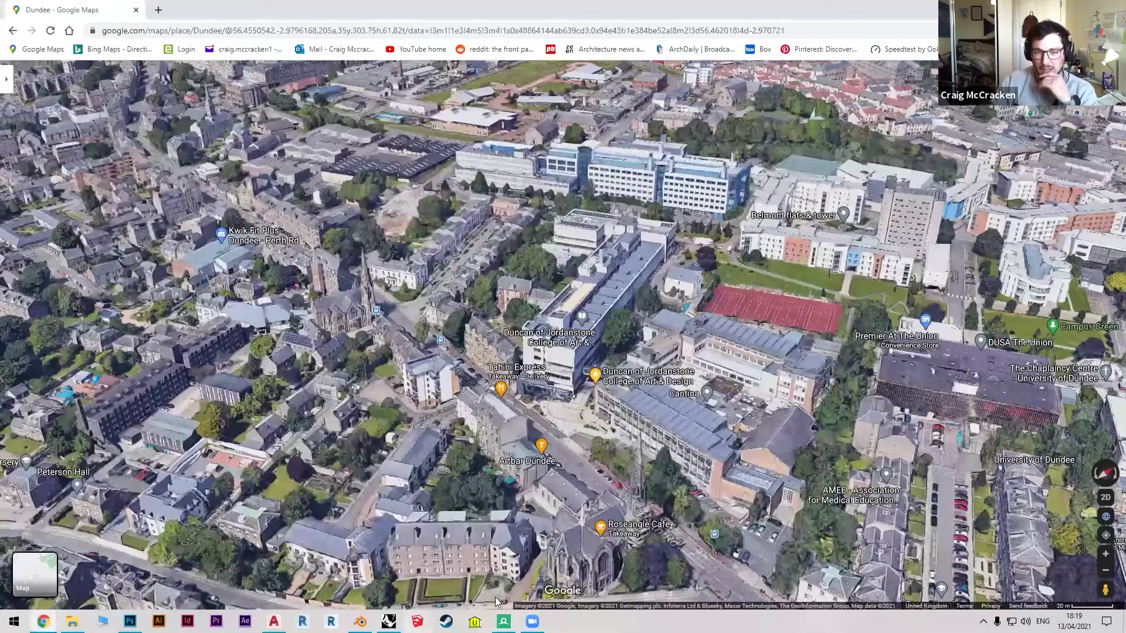
{"action": "key", "text": "alt+Tab"}
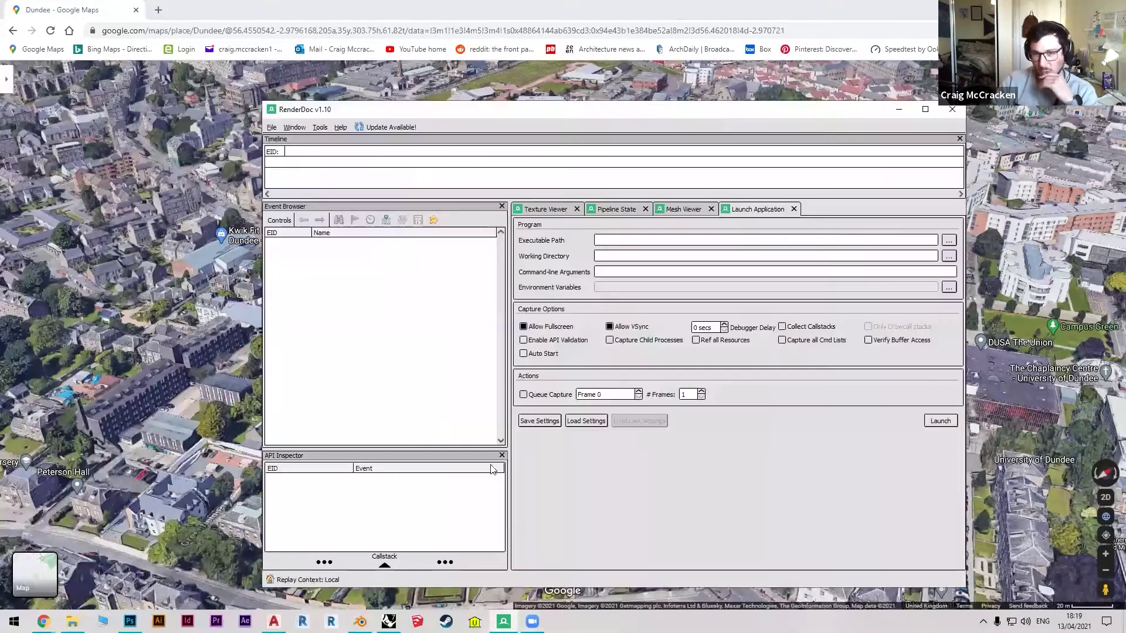
{"action": "left_click", "coordinate": [272, 127]}
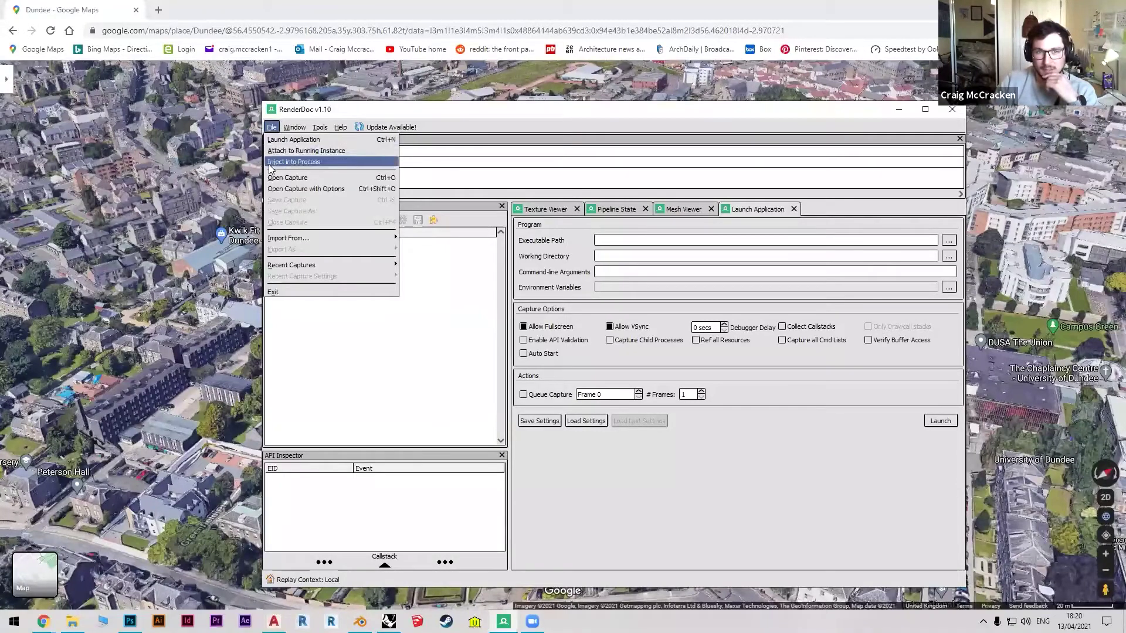
{"action": "left_click", "coordinate": [320, 127]}
{"action": "left_click", "coordinate": [295, 127]}
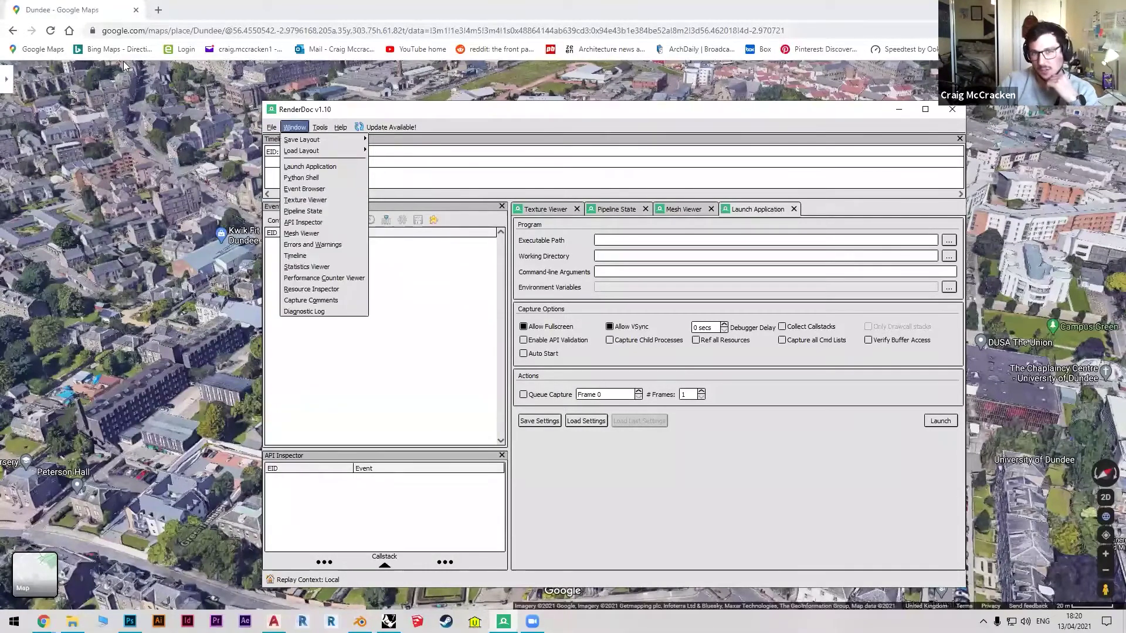
Browse RenderDoc's Mesh Viewer and Pipeline State tabs, then minimize RenderDoc.
{"action": "left_click", "coordinate": [783, 506]}
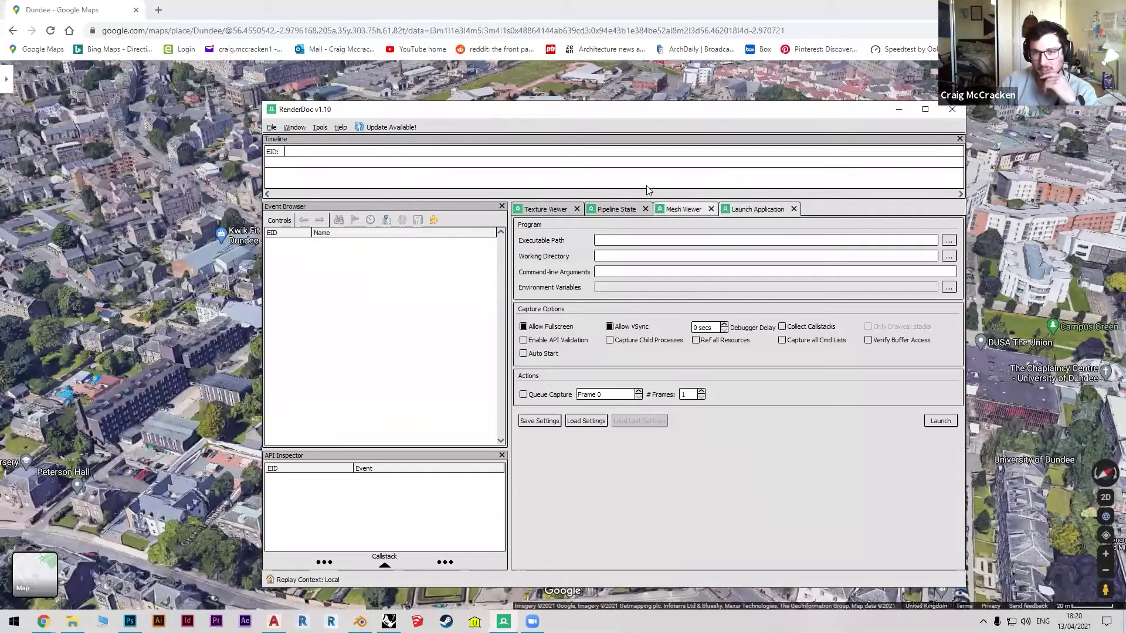
{"action": "left_click", "coordinate": [684, 210]}
{"action": "left_click", "coordinate": [616, 209]}
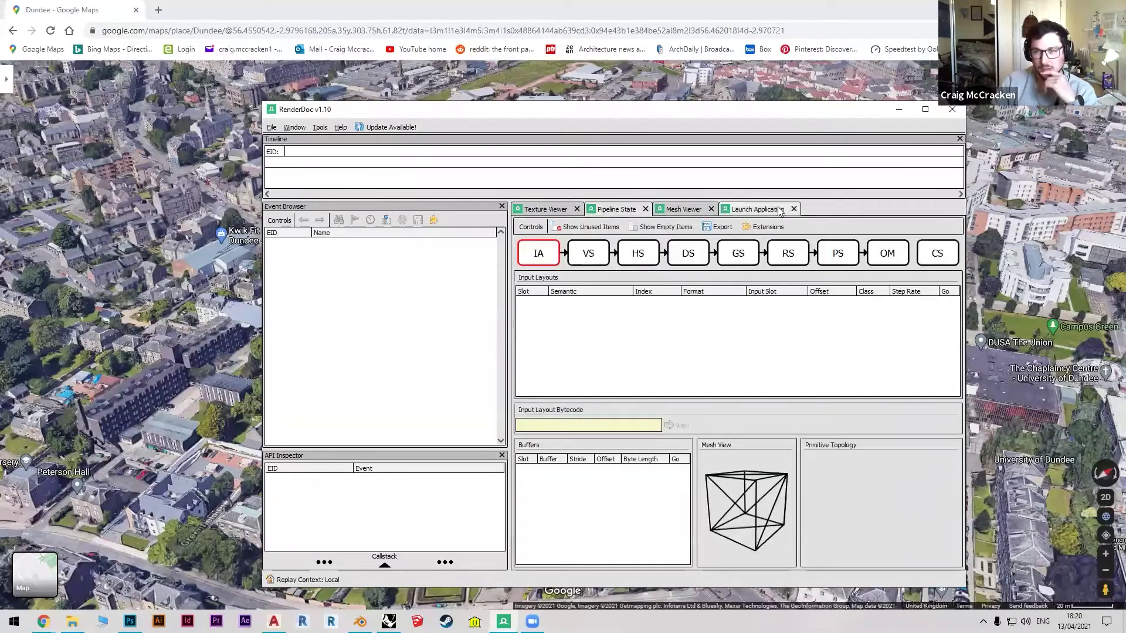
{"action": "left_click", "coordinate": [762, 209]}
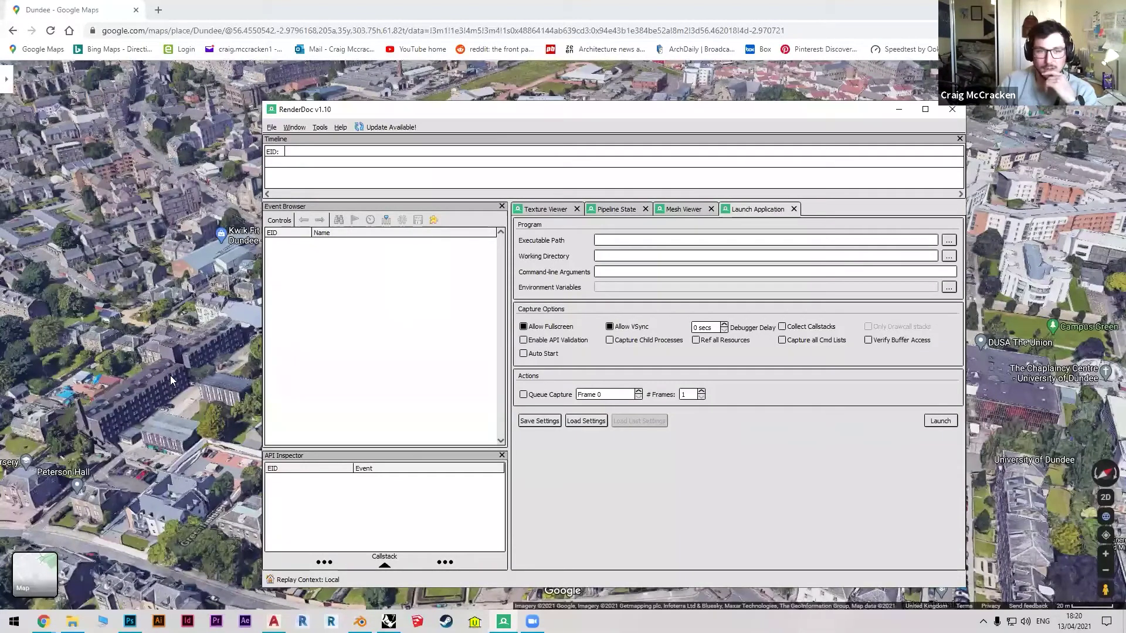
{"action": "left_click", "coordinate": [215, 377]}
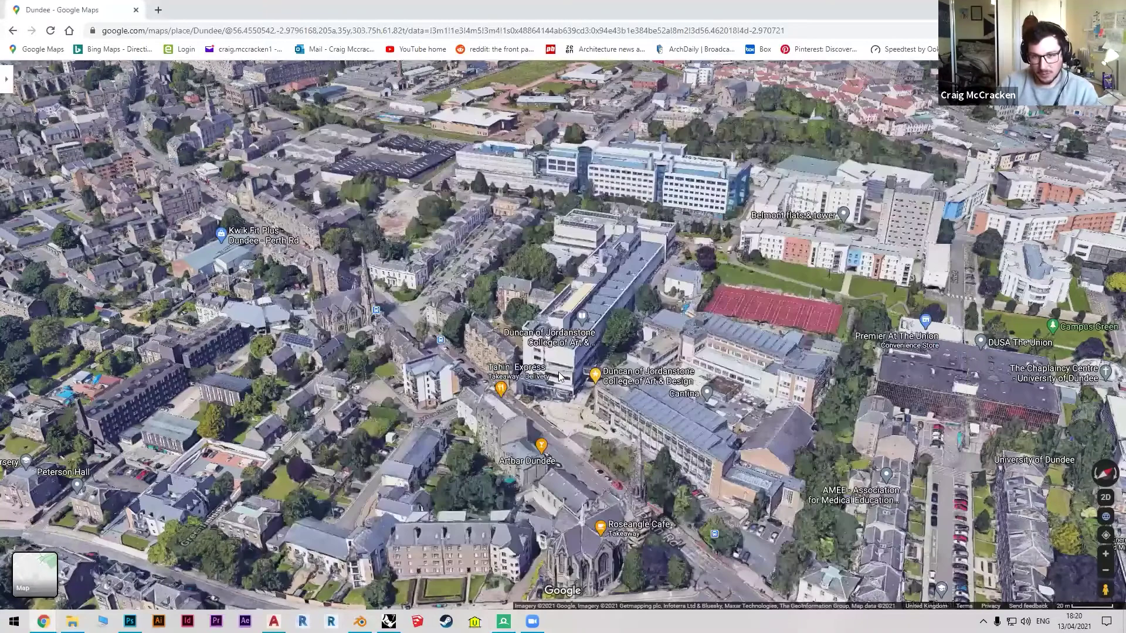
Nudge the 3D Dundee university map with drags and arrow keys, then return to Blender.
{"action": "left_click_drag", "start_coordinate": [547, 357], "coordinate": [589, 294]}
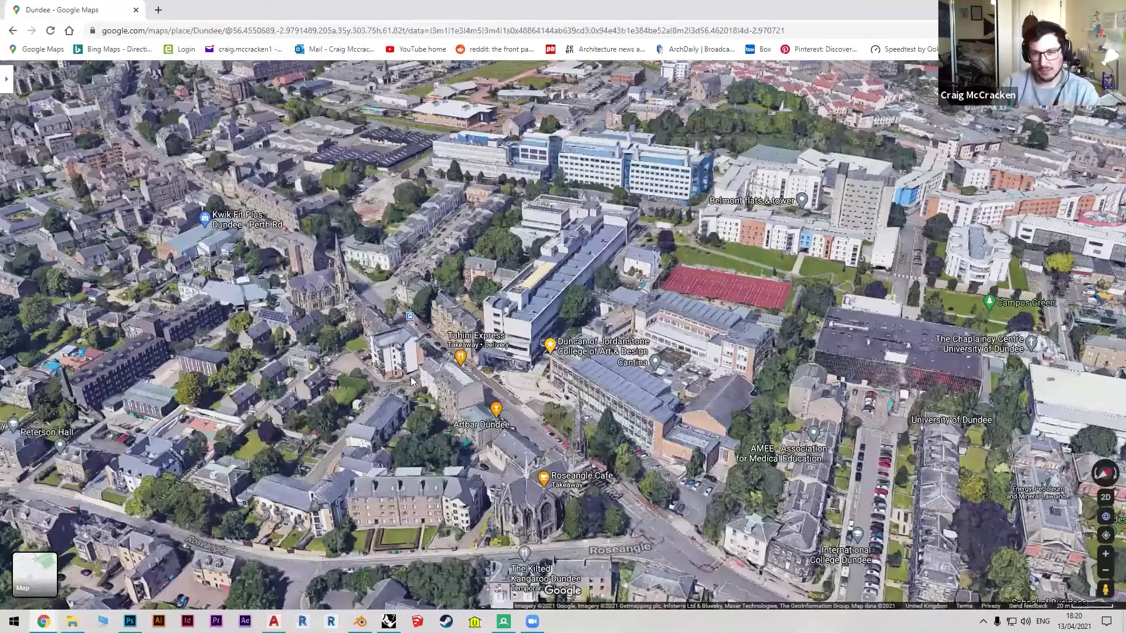
{"action": "left_click_drag", "start_coordinate": [504, 346], "coordinate": [505, 327]}
{"action": "key", "text": "Right"}
{"action": "key", "text": "Right"}
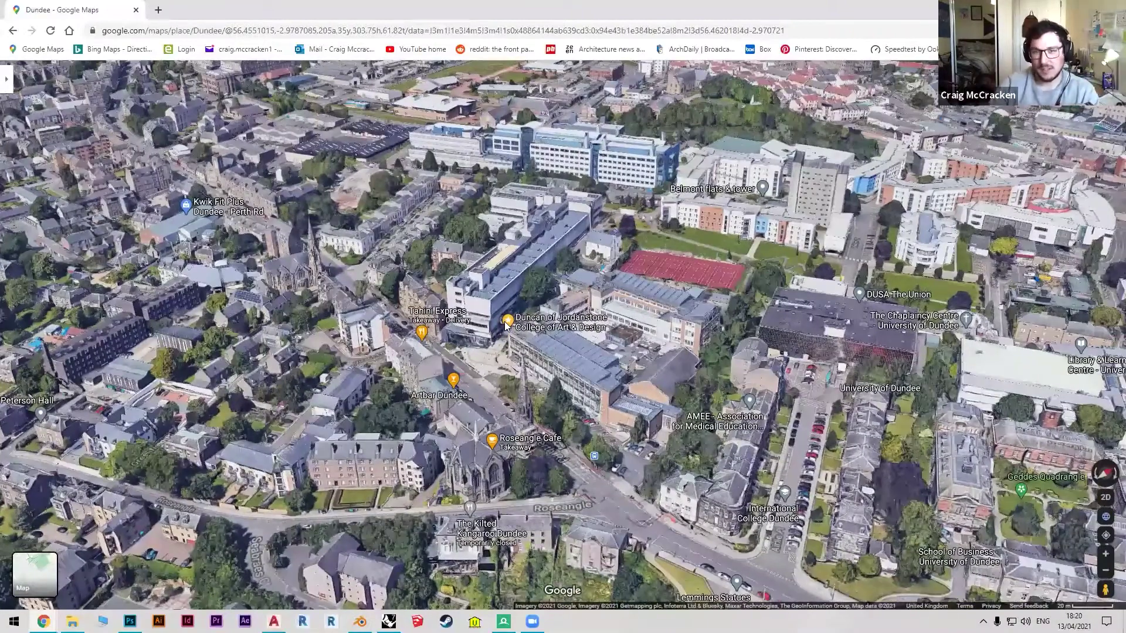
{"action": "key", "text": "Left"}
{"action": "key", "text": "Left"}
{"action": "key", "text": "Left"}
{"action": "key", "text": "Left"}
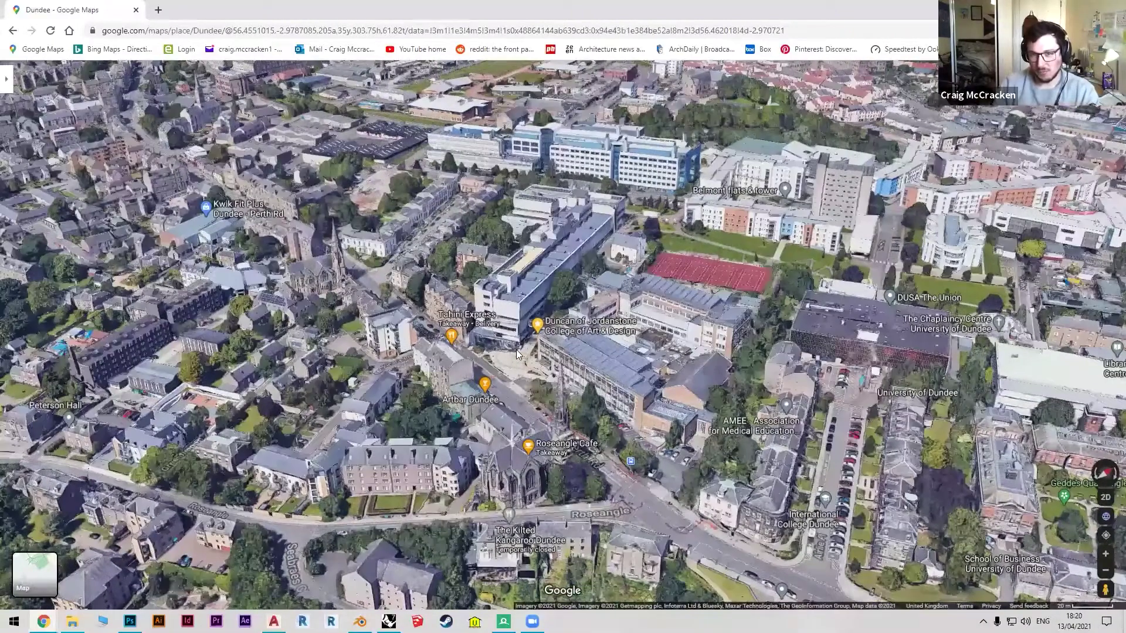
{"action": "key", "text": "Left"}
{"action": "key", "text": "Left"}
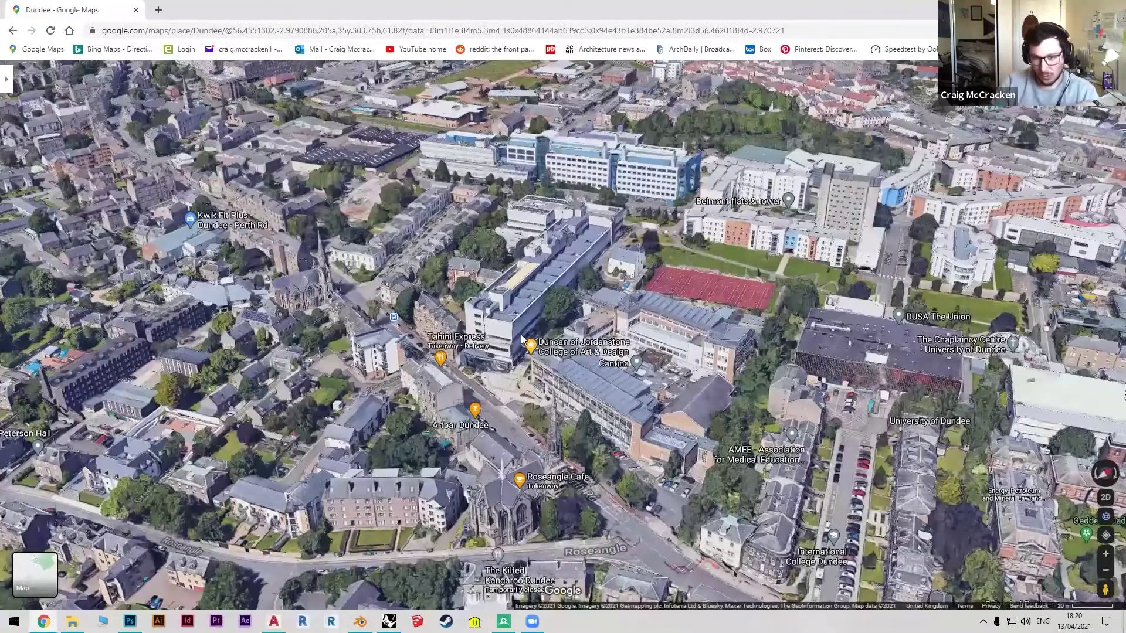
{"action": "key", "text": "Left"}
{"action": "key", "text": "Left"}
{"action": "key", "text": "Left"}
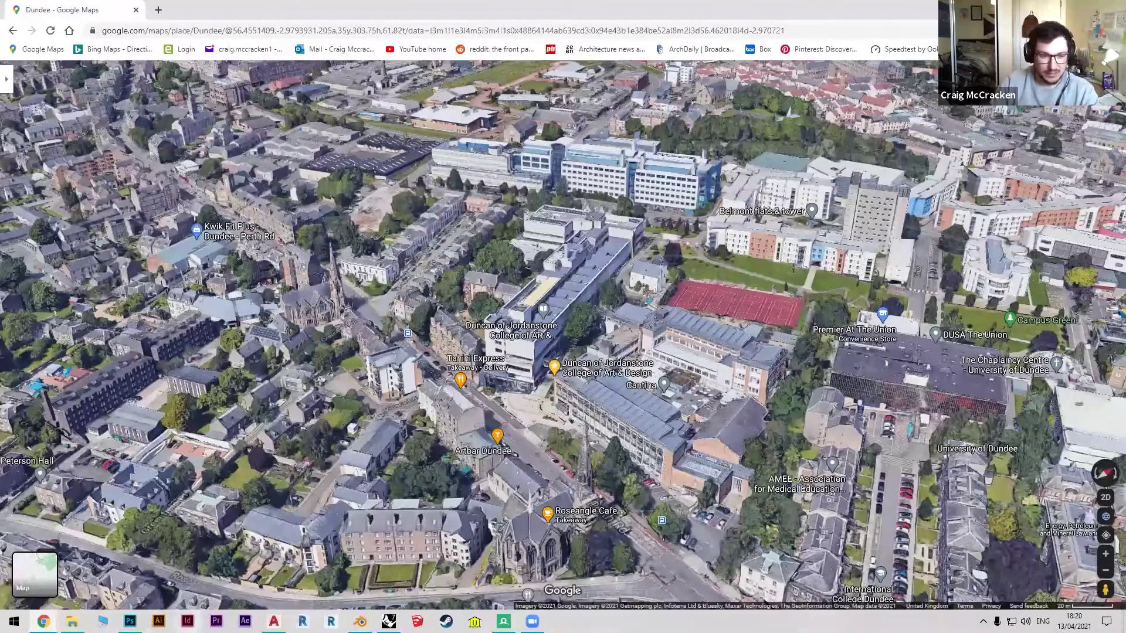
{"action": "left_click", "coordinate": [360, 622]}
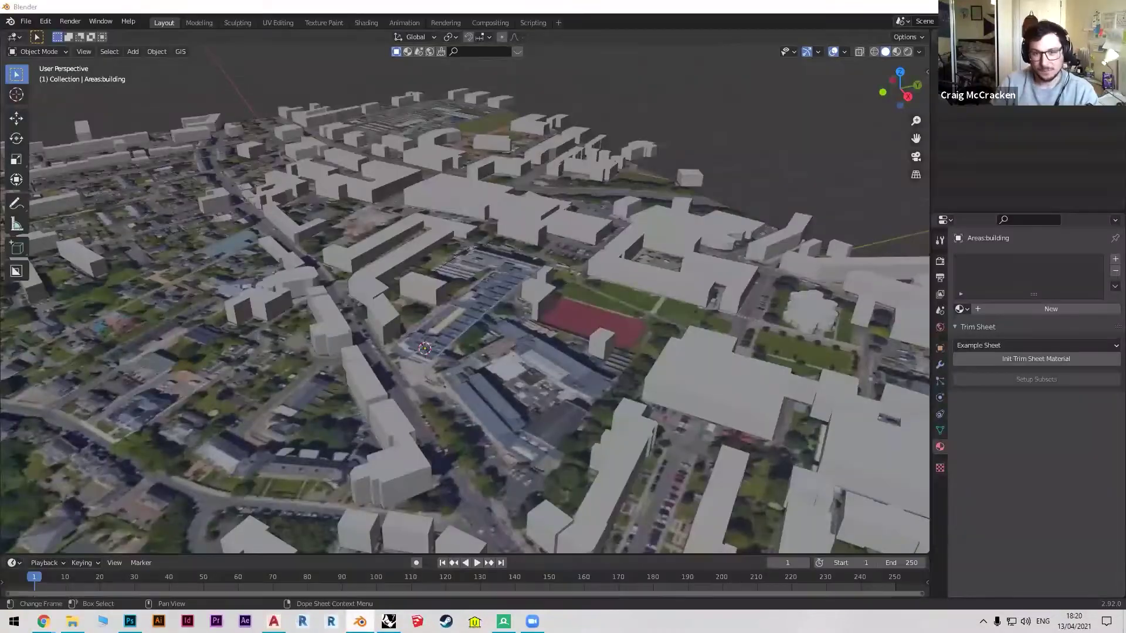
Open 4.blend from the Workshop GIS folder and view the captured city mesh.
{"action": "right_click", "coordinate": [360, 621]}
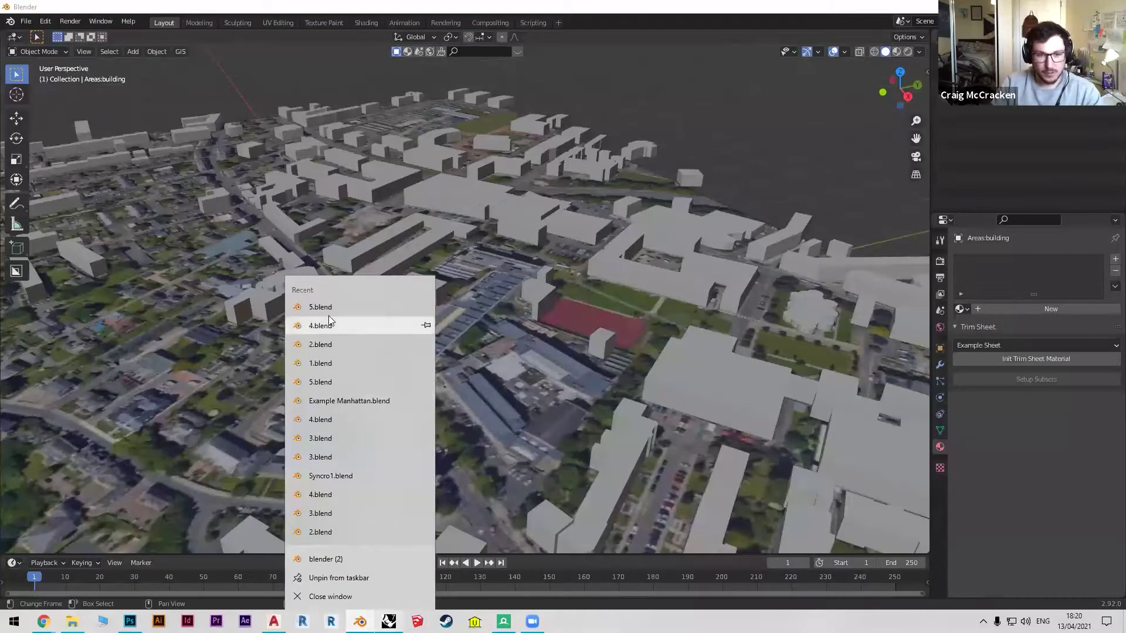
{"action": "left_click", "coordinate": [72, 621]}
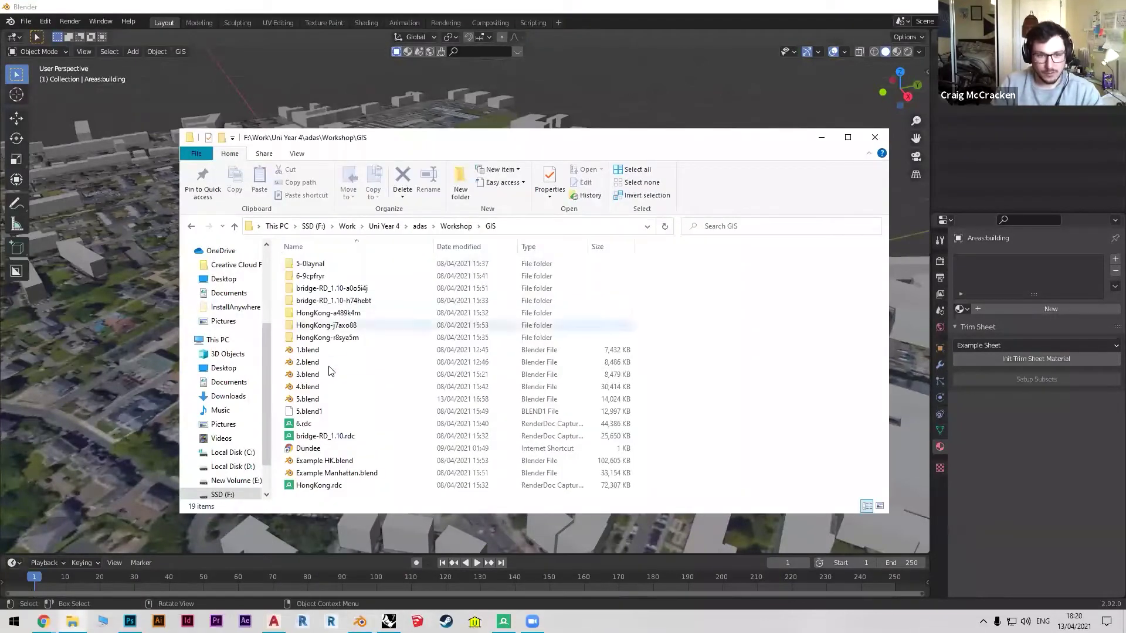
{"action": "double_click", "coordinate": [315, 387]}
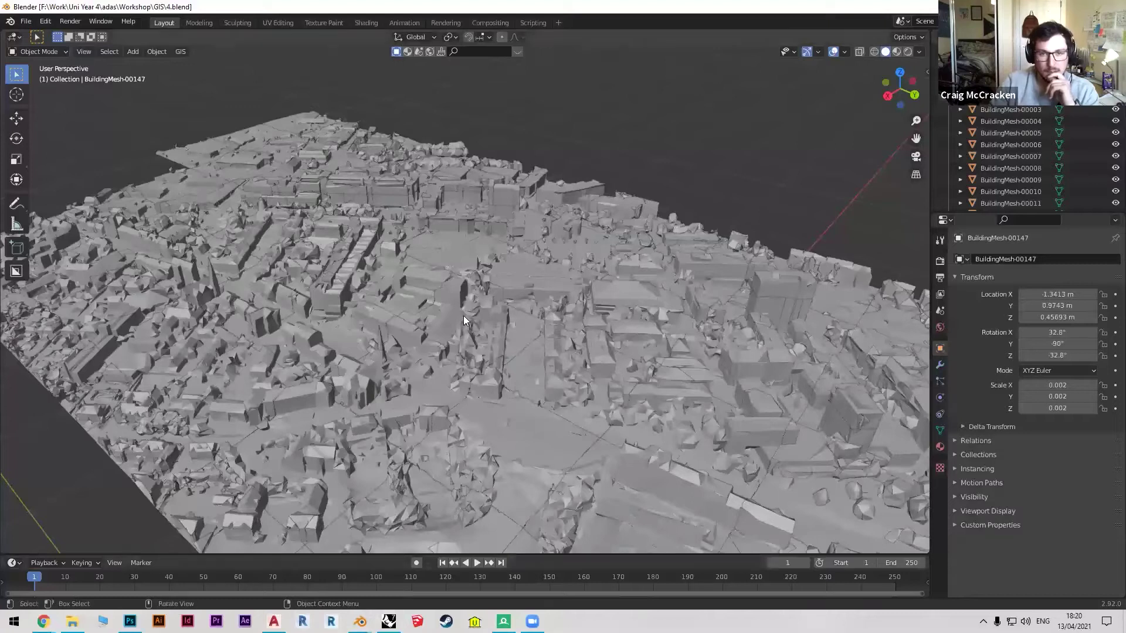
{"action": "middle_click_drag", "start_coordinate": [463, 316], "coordinate": [539, 306]}
{"action": "scroll", "coordinate": [539, 306], "scroll_direction": "down", "scroll_amount": 5}
Close the extra untitled Blender window without saving.
{"action": "mouse_move", "coordinate": [360, 621]}
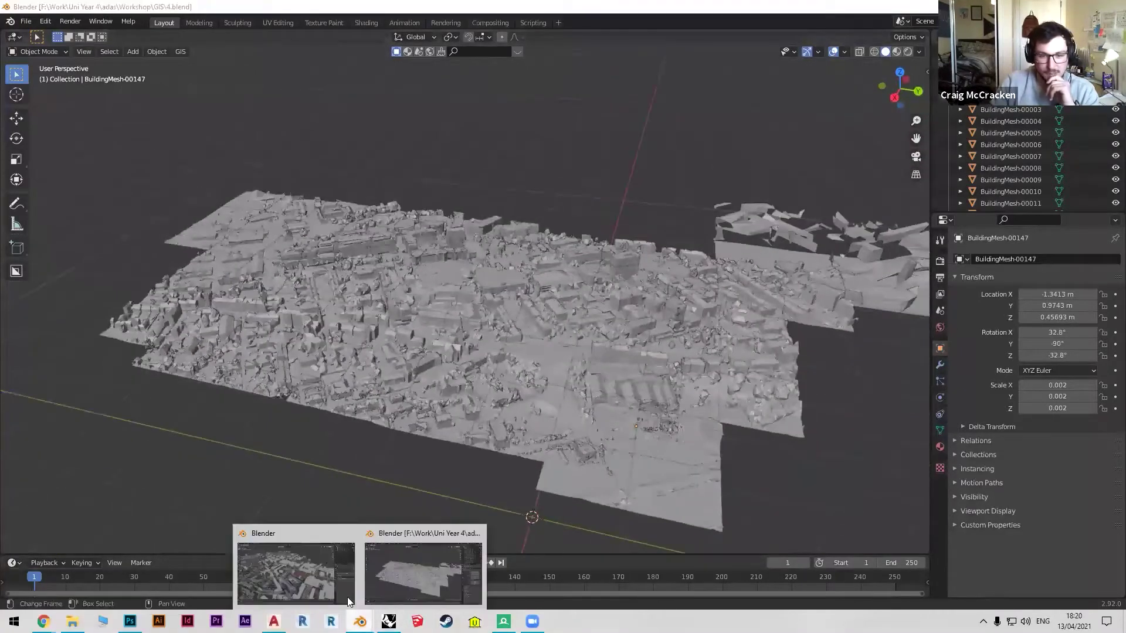
{"action": "left_click", "coordinate": [348, 534]}
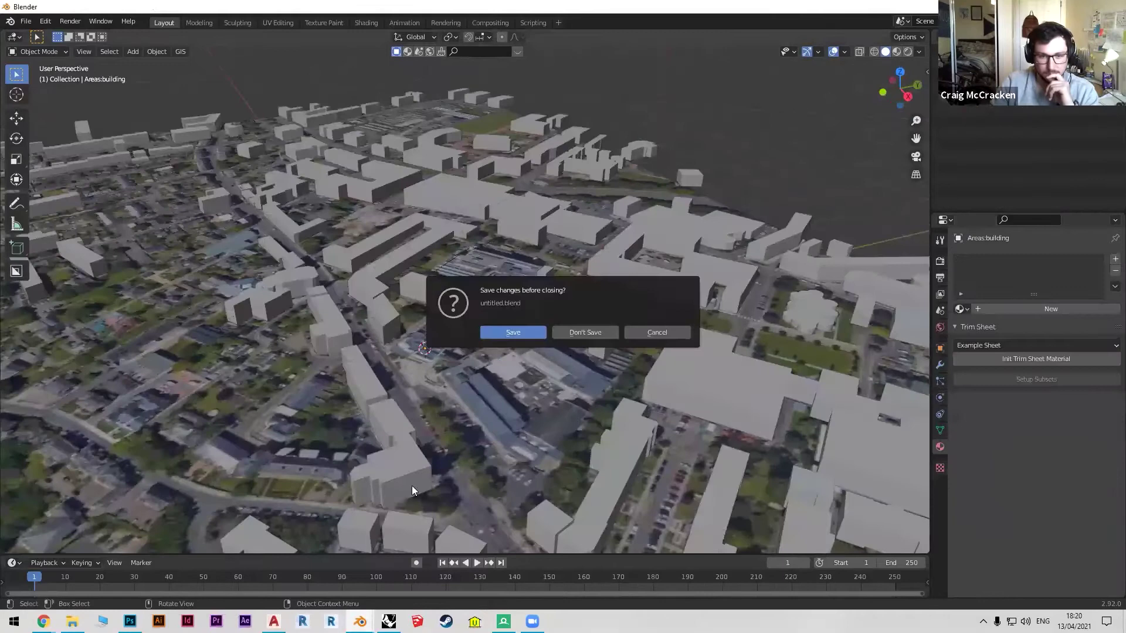
{"action": "left_click", "coordinate": [584, 332]}
Switch the captured city mesh to Material Preview and orbit around its photo textures.
{"action": "middle_click_drag", "start_coordinate": [510, 272], "coordinate": [889, 59]}
{"action": "scroll", "coordinate": [477, 311], "scroll_direction": "up", "scroll_amount": 4}
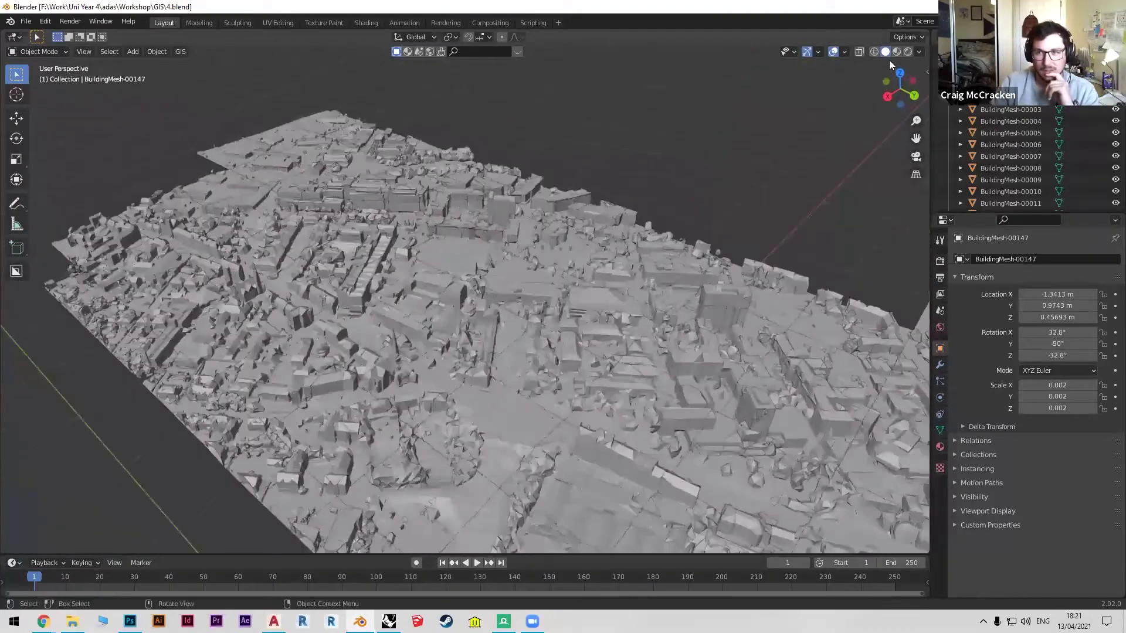
{"action": "key", "text": "z"}
{"action": "scroll", "coordinate": [405, 297], "scroll_direction": "down", "scroll_amount": 1}
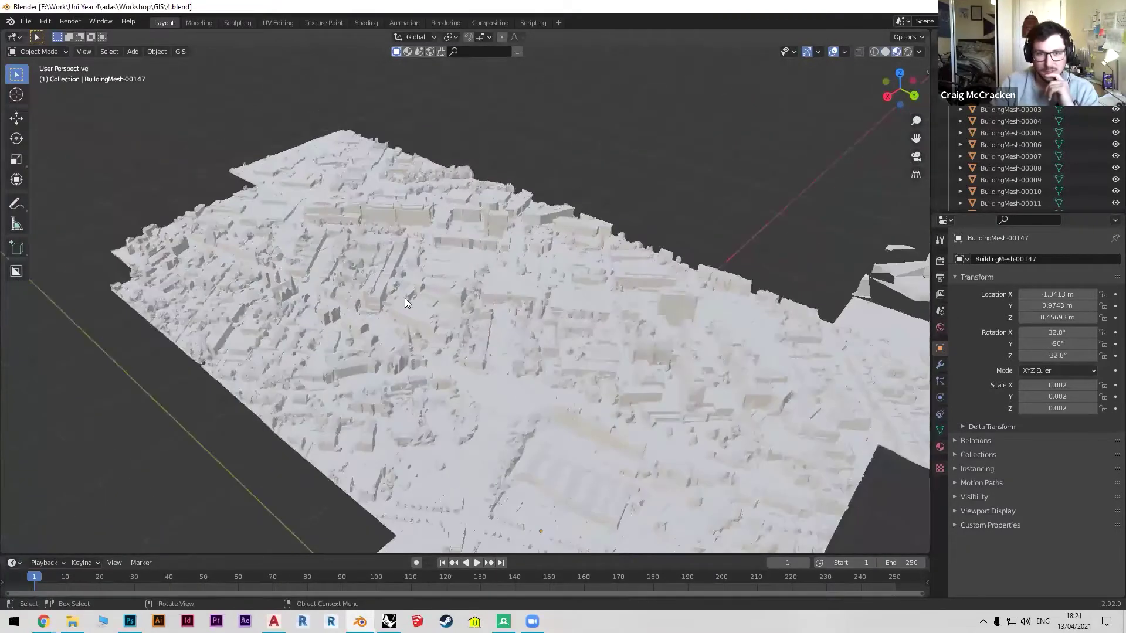
{"action": "middle_click_drag", "start_coordinate": [382, 317], "coordinate": [524, 418]}
{"action": "middle_click_drag", "start_coordinate": [449, 304], "coordinate": [404, 334]}
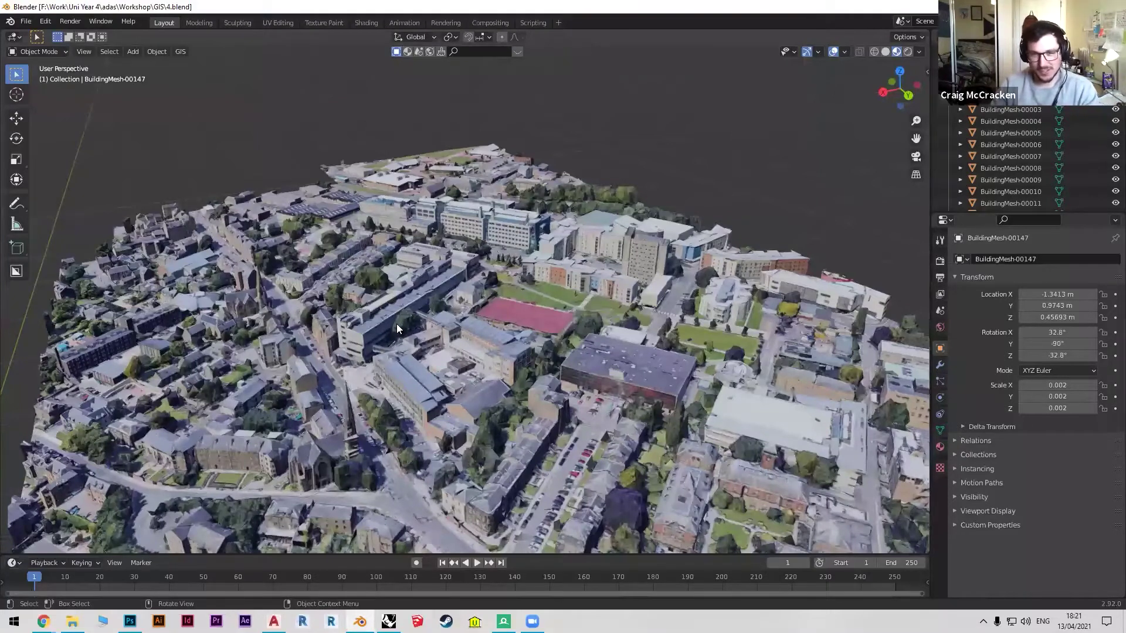
{"action": "middle_click_drag", "start_coordinate": [398, 296], "coordinate": [402, 359]}
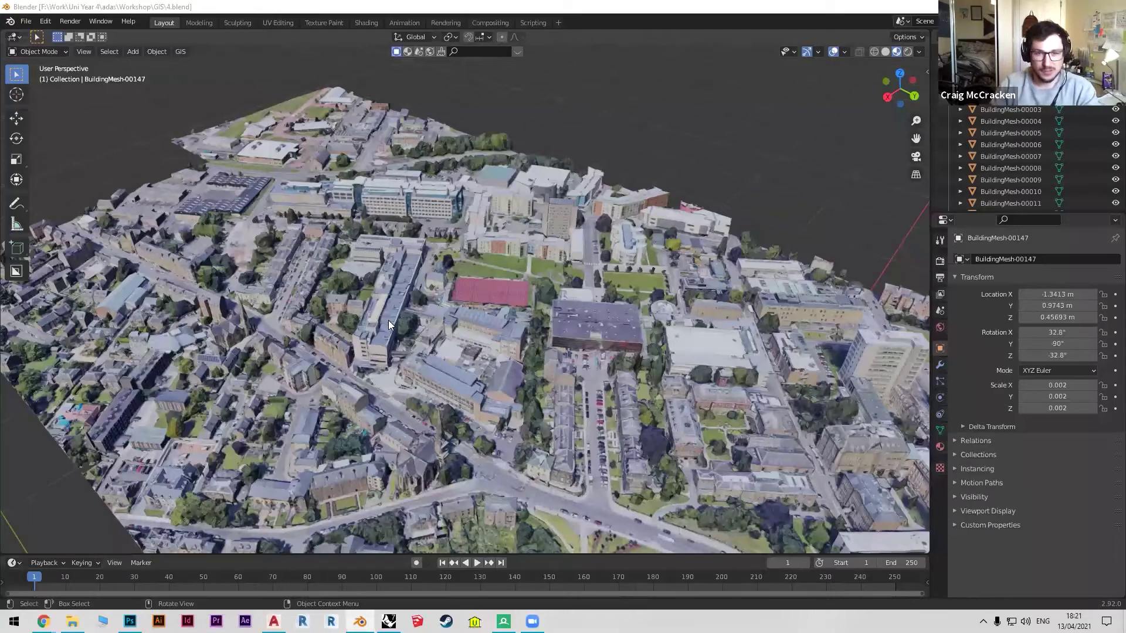
{"action": "scroll", "coordinate": [462, 290], "scroll_direction": "down", "scroll_amount": 3}
{"action": "middle_click_drag", "start_coordinate": [462, 289], "coordinate": [487, 320]}
{"action": "scroll", "coordinate": [418, 315], "scroll_direction": "up", "scroll_amount": 4}
{"action": "middle_click_drag", "start_coordinate": [418, 314], "coordinate": [485, 318]}
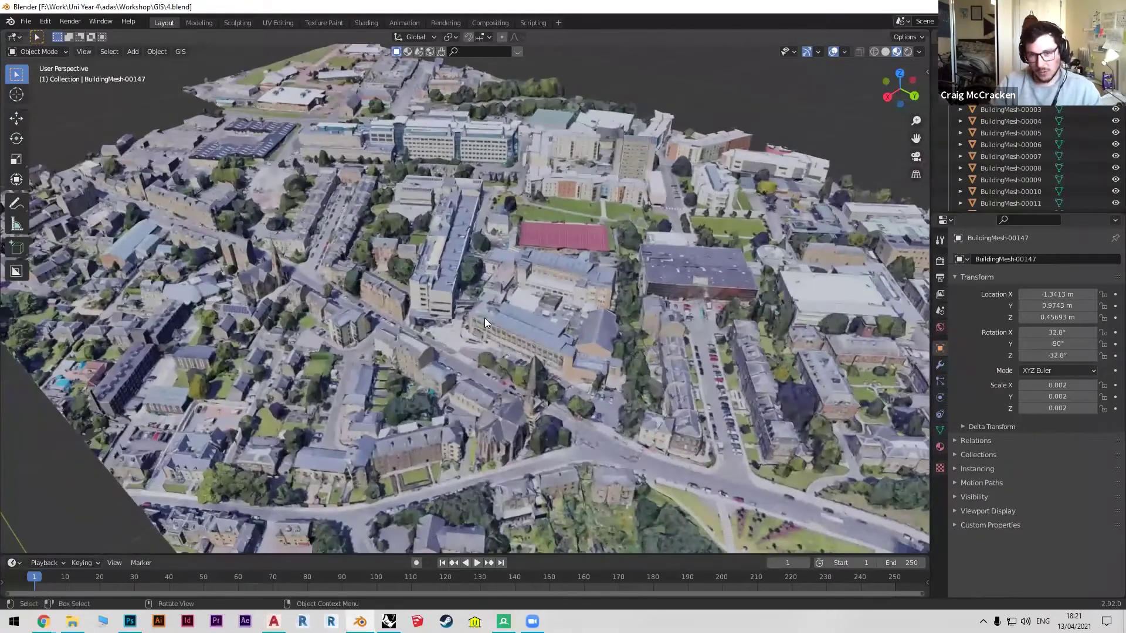
{"action": "scroll", "coordinate": [455, 289], "scroll_direction": "down", "scroll_amount": 3}
Select all the BuildingMesh objects and open the GIS folder in File Explorer.
{"action": "key", "text": "Tab"}
{"action": "scroll", "coordinate": [452, 272], "scroll_direction": "up", "scroll_amount": 4}
{"action": "key", "text": "b"}
{"action": "key", "text": "Escape"}
{"action": "key", "text": "Tab"}
{"action": "key", "text": "a"}
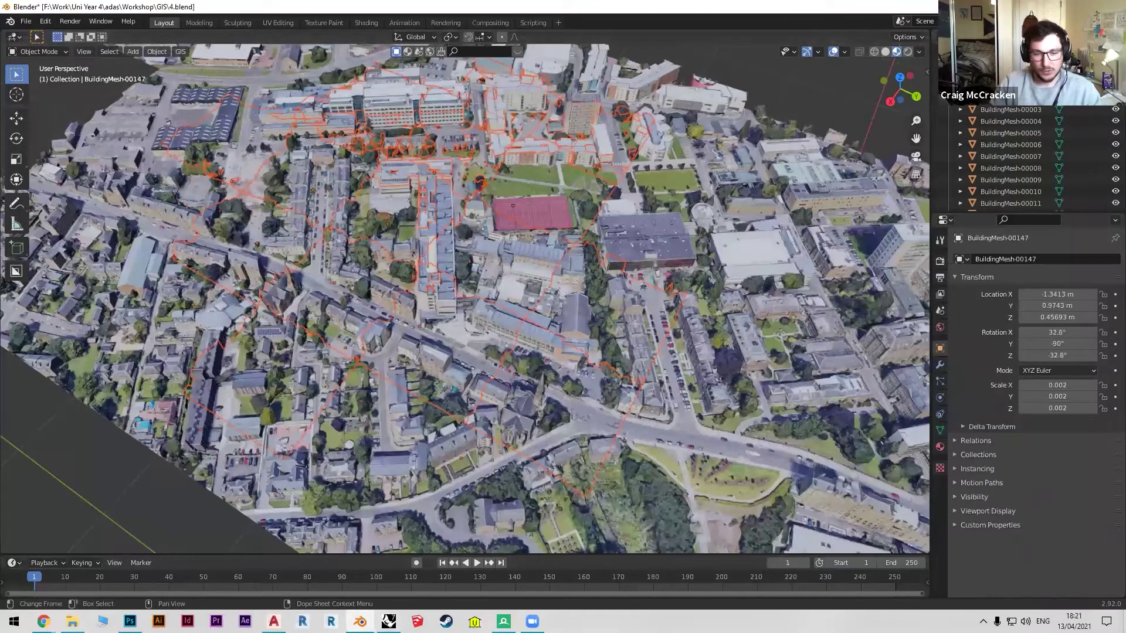
{"action": "right_click", "coordinate": [360, 620]}
{"action": "left_click", "coordinate": [72, 621]}
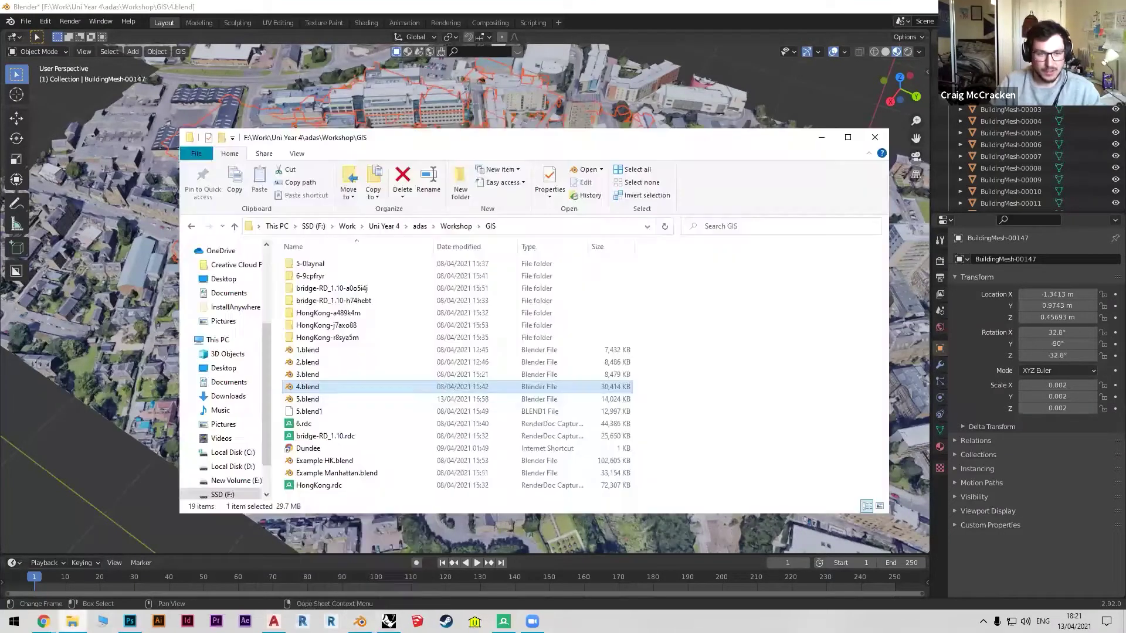
Open 5.blend and orbit the photo-textured capture combined with grey OSM blocks.
{"action": "double_click", "coordinate": [318, 400]}
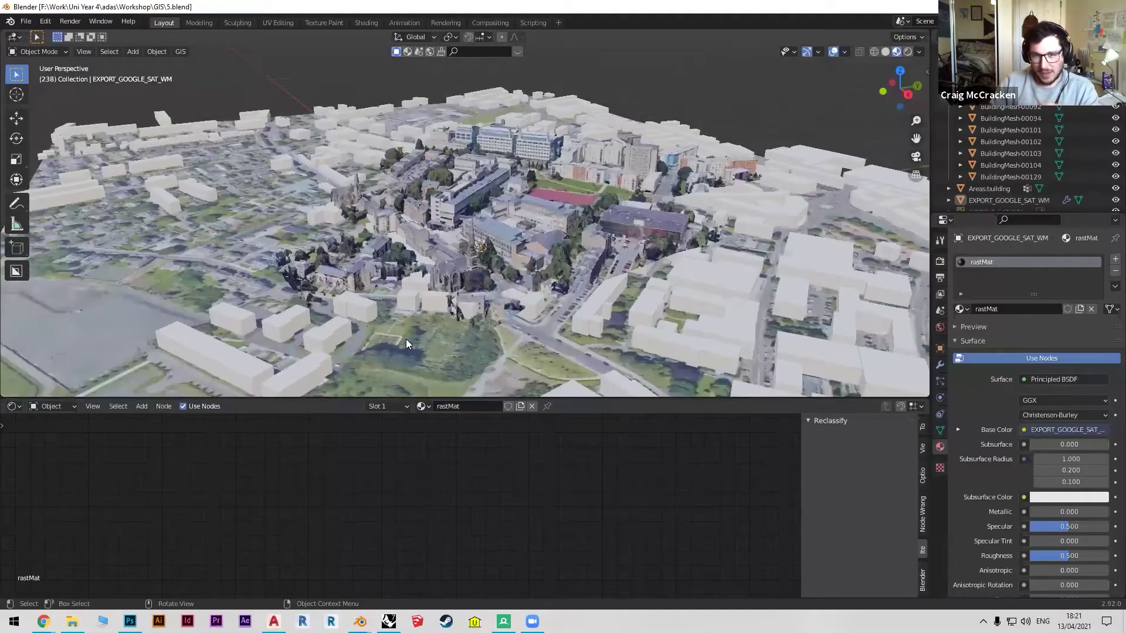
{"action": "middle_click_drag", "start_coordinate": [467, 270], "coordinate": [553, 290]}
{"action": "scroll", "coordinate": [511, 273], "scroll_direction": "down", "scroll_amount": 3}
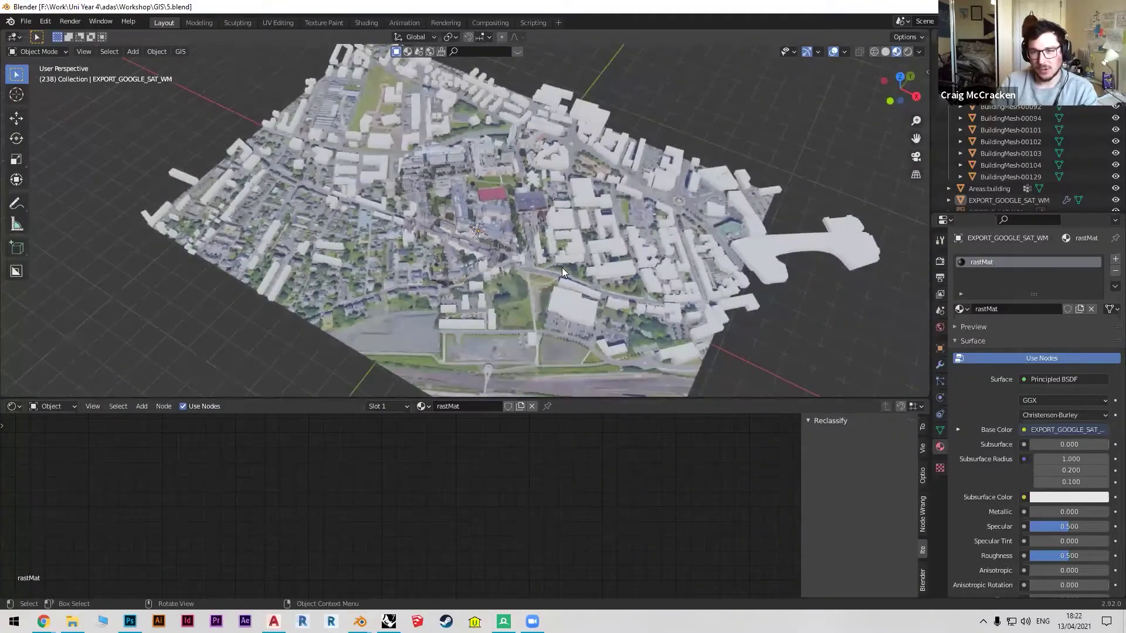
{"action": "scroll", "coordinate": [483, 232], "scroll_direction": "up", "scroll_amount": 6}
{"action": "middle_click_drag", "start_coordinate": [463, 283], "coordinate": [278, 245]}
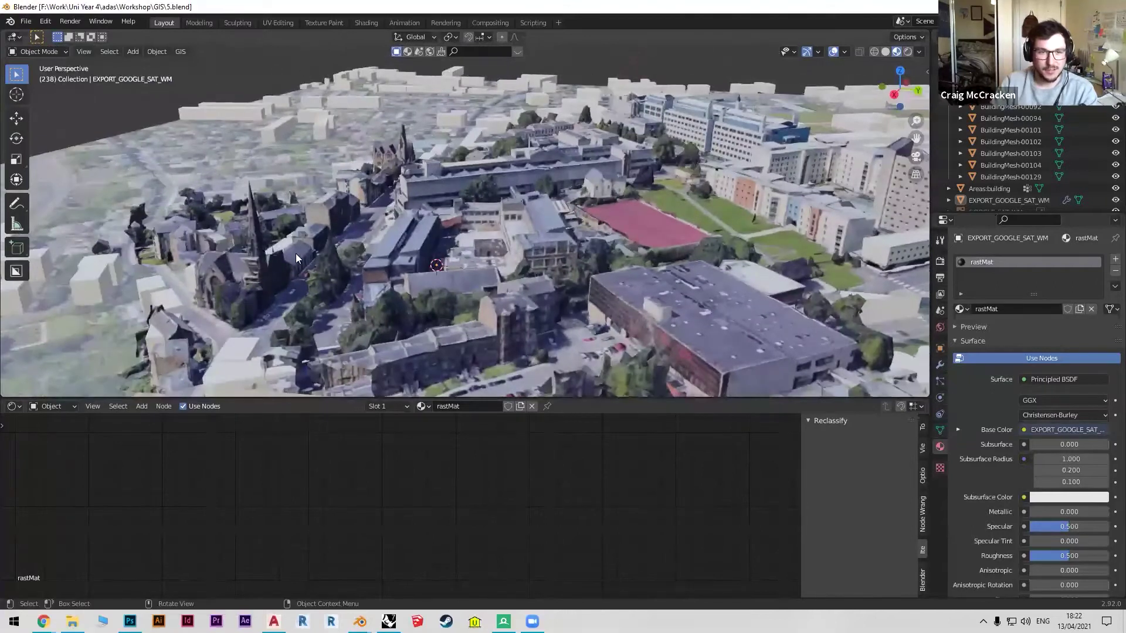
{"action": "middle_click_drag", "start_coordinate": [379, 272], "coordinate": [437, 280]}
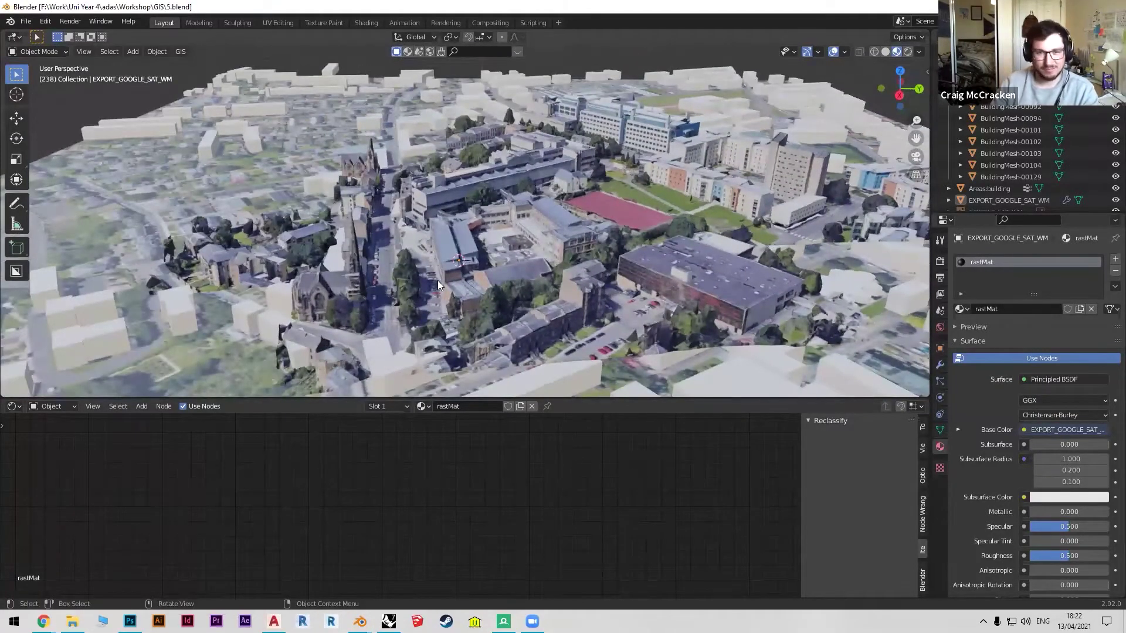
{"action": "middle_click_drag", "start_coordinate": [458, 253], "coordinate": [642, 162]}
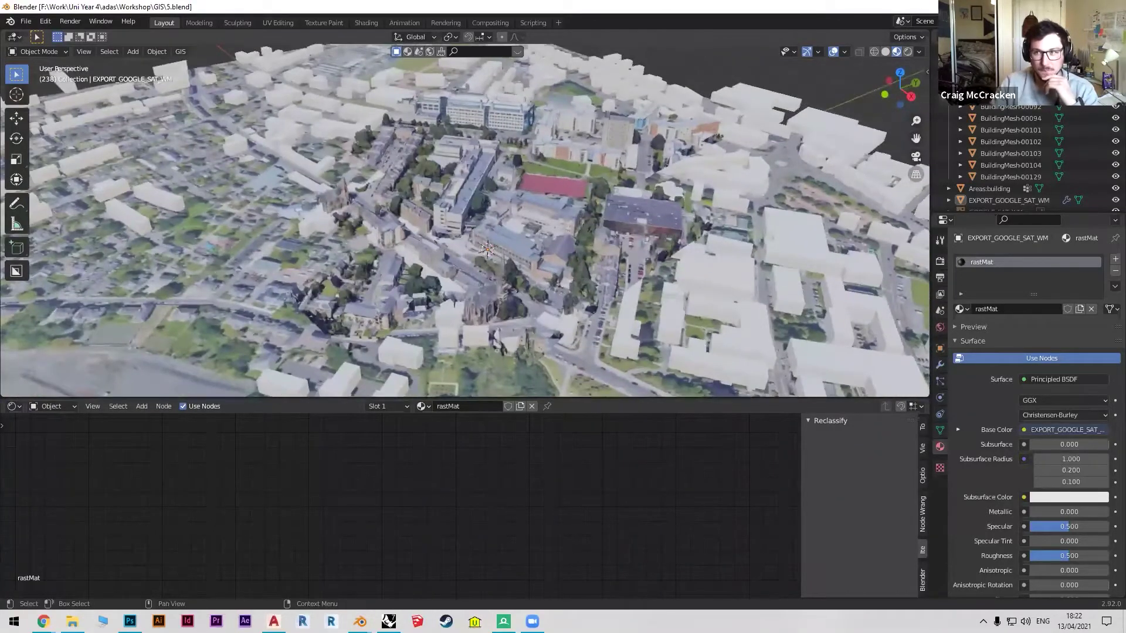
{"action": "middle_click_drag", "start_coordinate": [564, 138], "coordinate": [428, 204]}
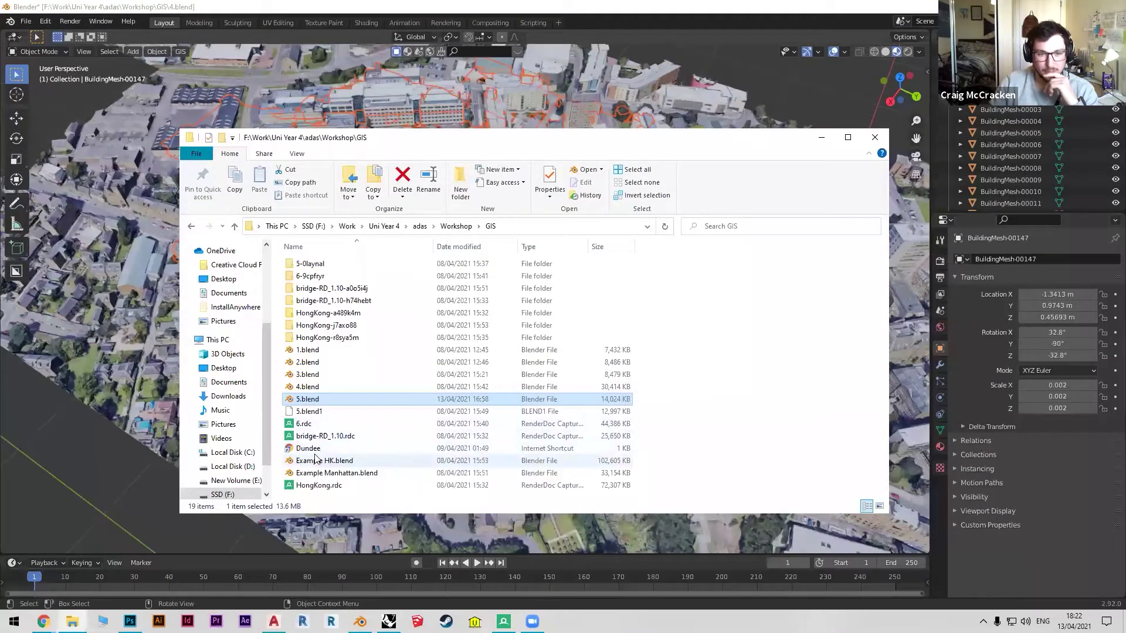
Open Example Manhattan.blend and orbit its bridge waterfront in Material Preview.
{"action": "double_click", "coordinate": [350, 476]}
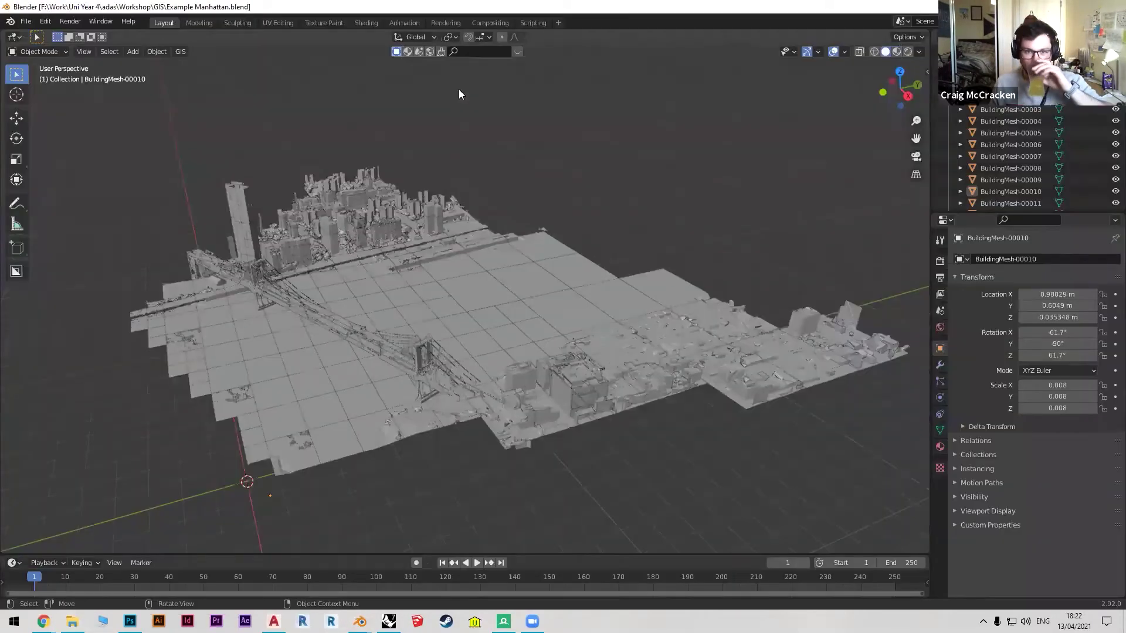
{"action": "middle_click_drag", "start_coordinate": [471, 320], "coordinate": [703, 146]}
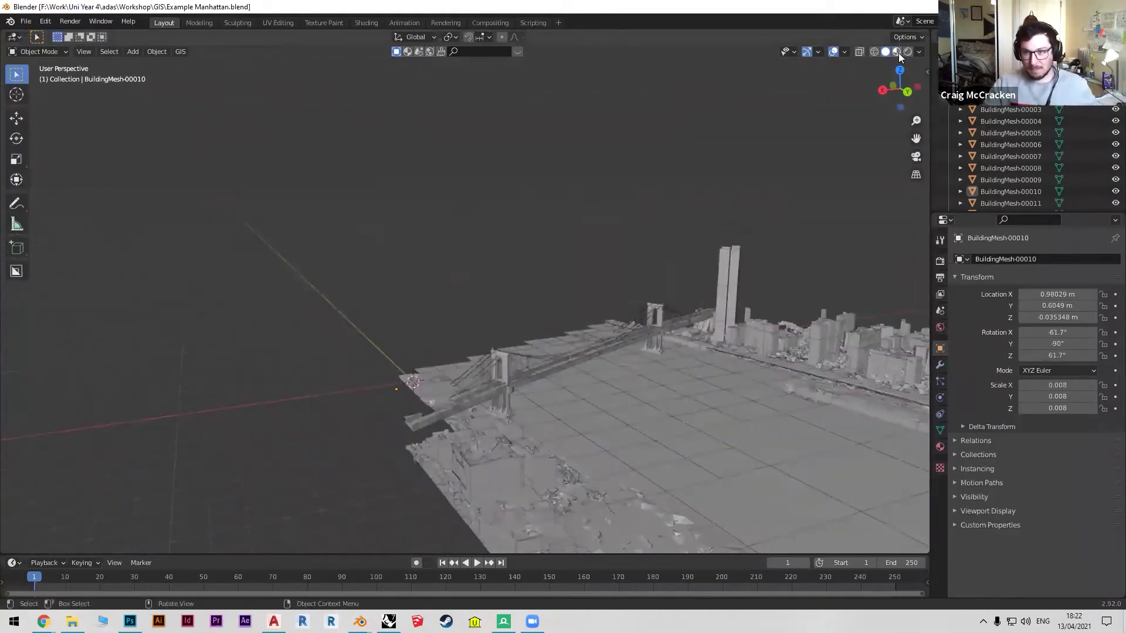
{"action": "key", "text": "z"}
{"action": "scroll", "coordinate": [675, 439], "scroll_direction": "down", "scroll_amount": 1}
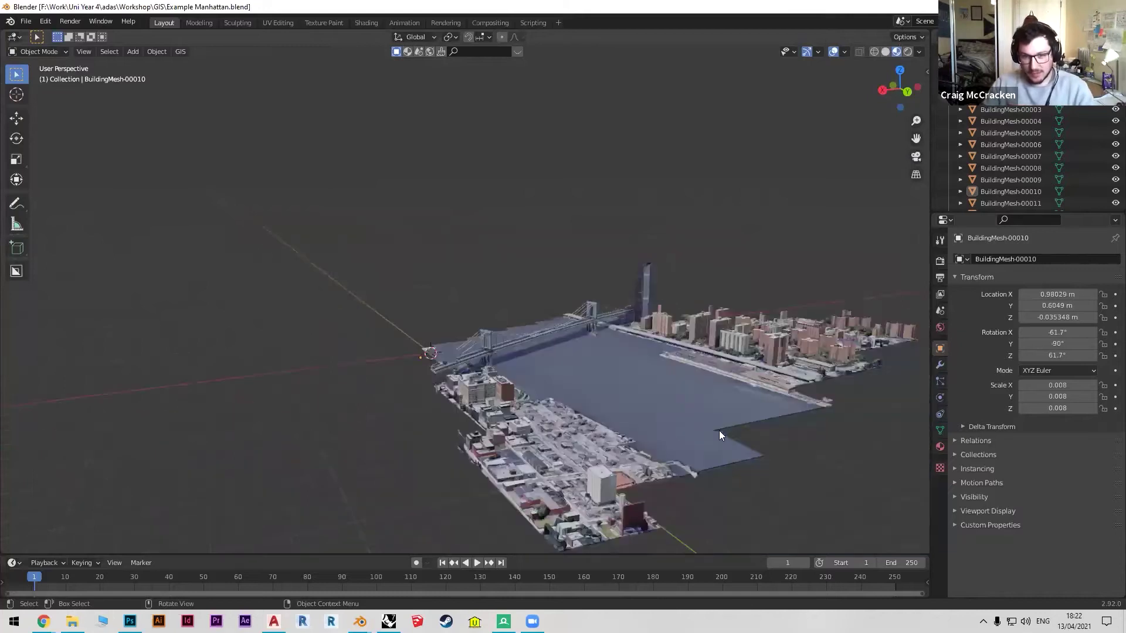
{"action": "middle_click_drag", "start_coordinate": [744, 433], "coordinate": [412, 436]}
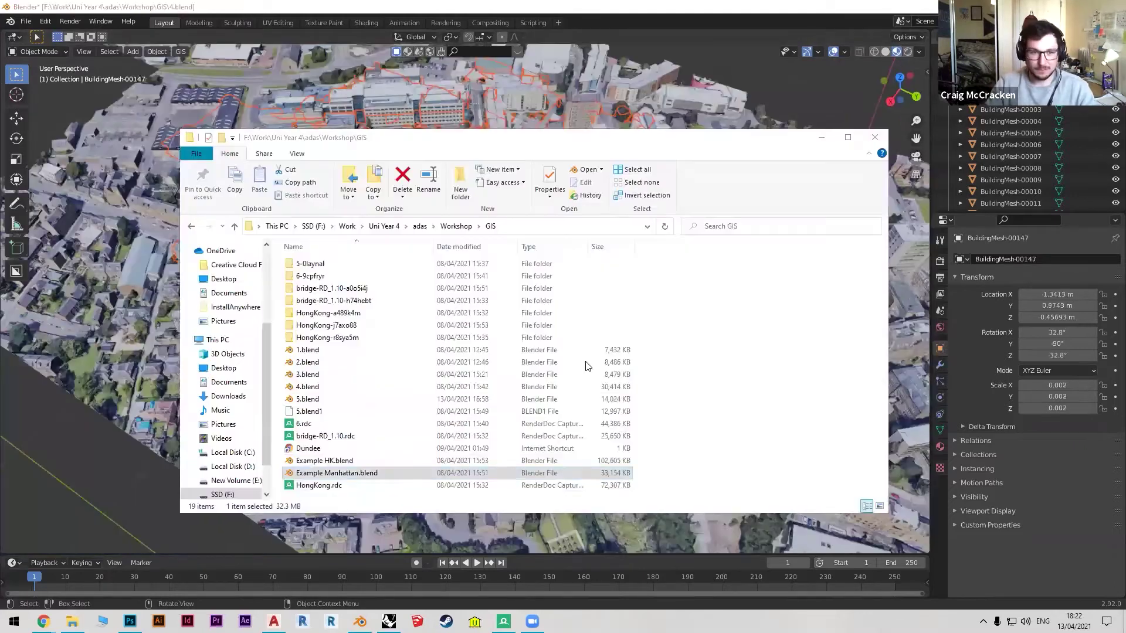
Open Example HK.blend and orbit around the textured Hong Kong harbour capture.
{"action": "double_click", "coordinate": [331, 462]}
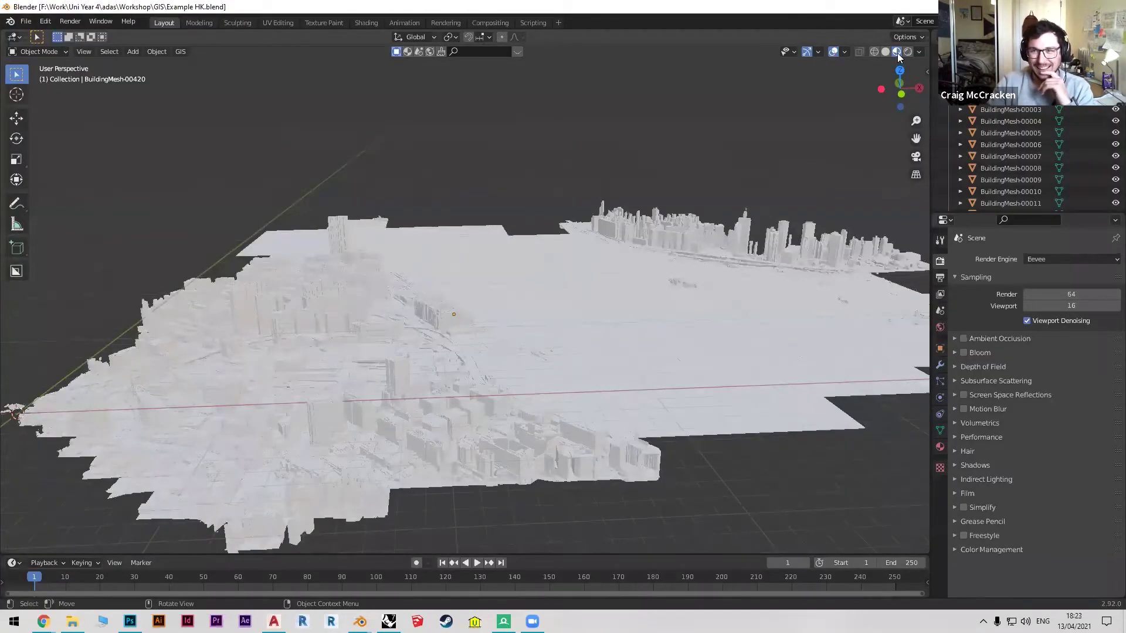
{"action": "middle_click_drag", "start_coordinate": [495, 311], "coordinate": [484, 355]}
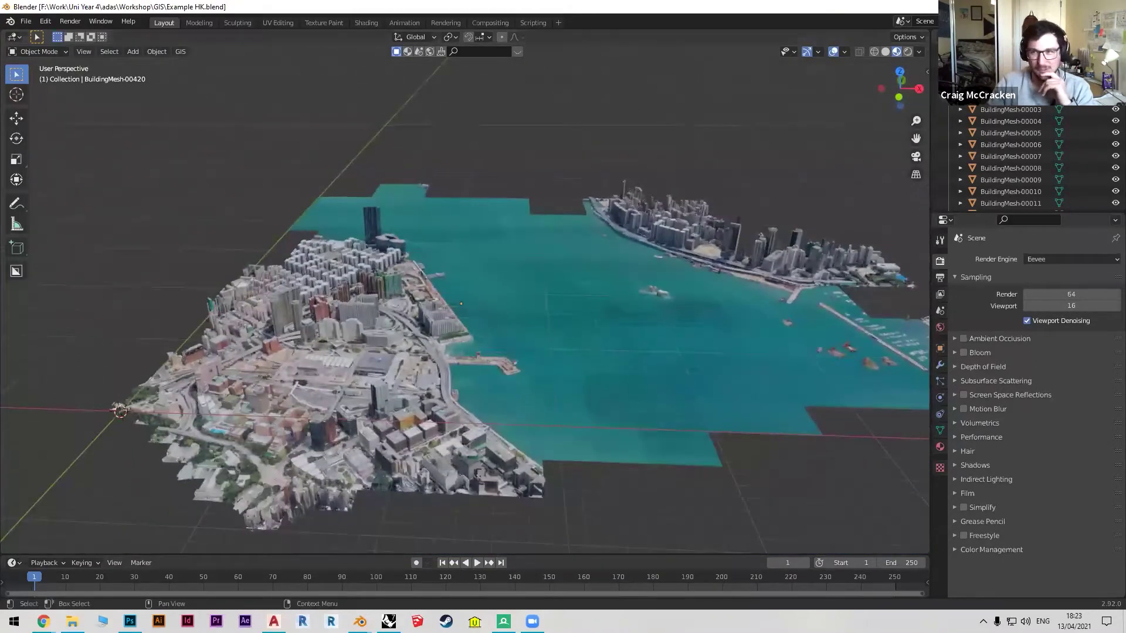
{"action": "middle_click_drag", "start_coordinate": [476, 317], "coordinate": [858, 239]}
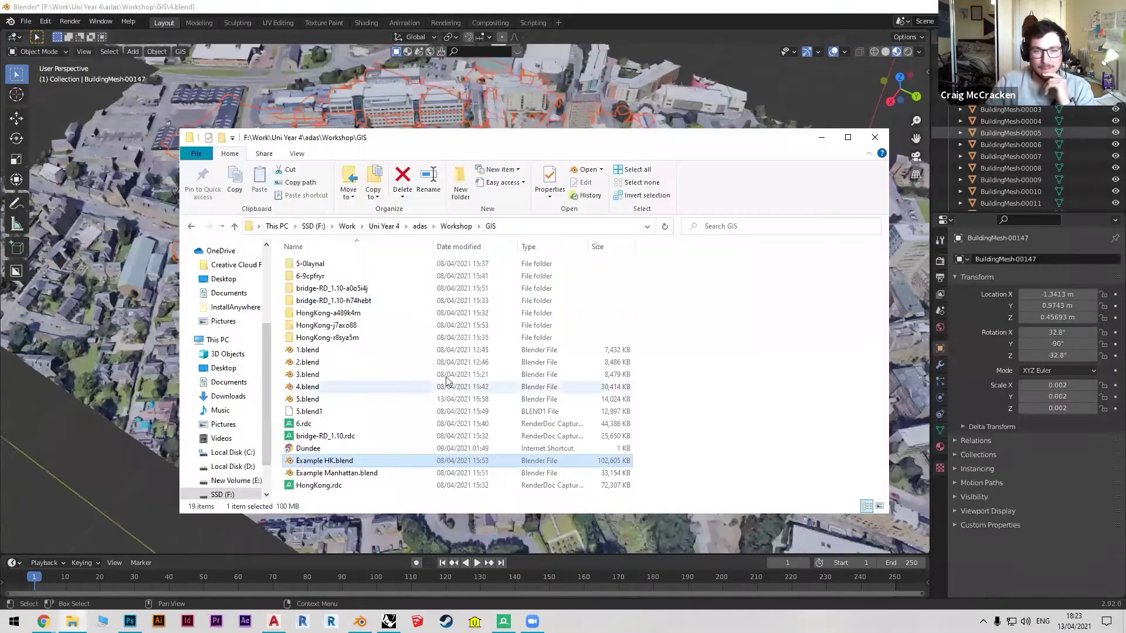
Browse to the Workshop's Site Model folder, then bring Rhino with Model 1.3dm to the front.
{"action": "left_click", "coordinate": [463, 228]}
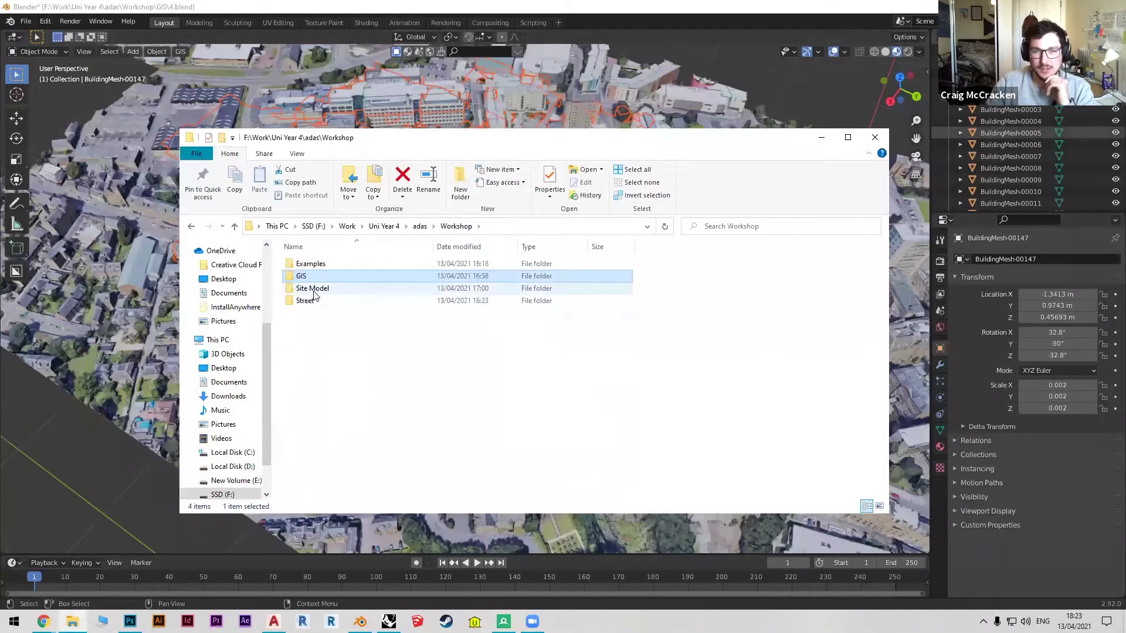
{"action": "left_click", "coordinate": [316, 290]}
{"action": "double_click", "coordinate": [316, 290]}
{"action": "left_click", "coordinate": [320, 277]}
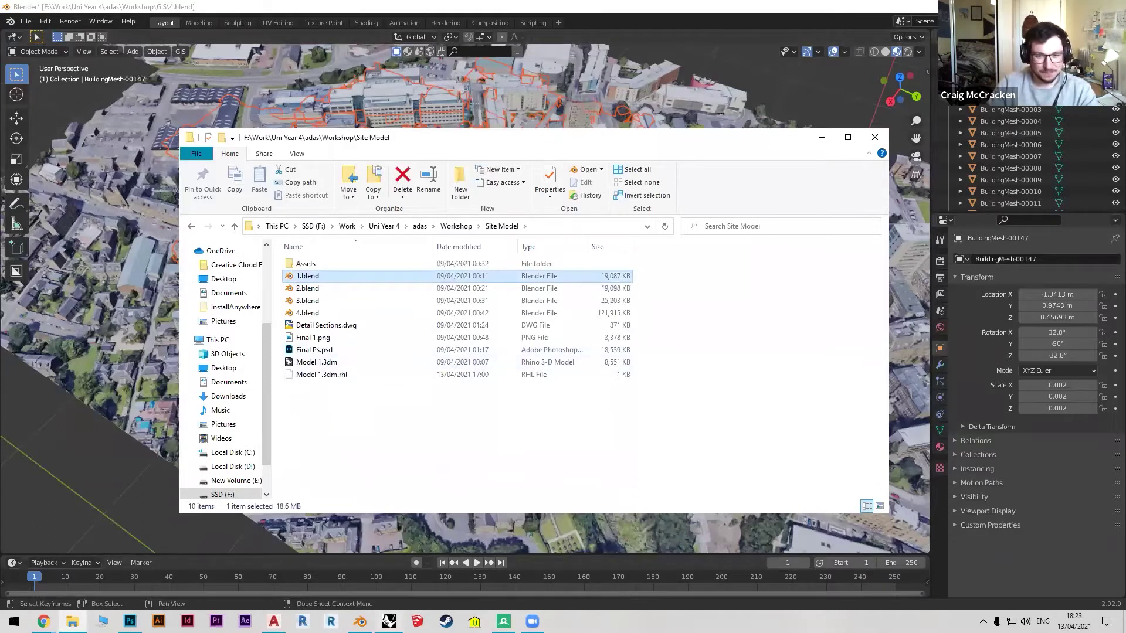
{"action": "left_click", "coordinate": [389, 621]}
{"action": "middle_click", "coordinate": [487, 291]}
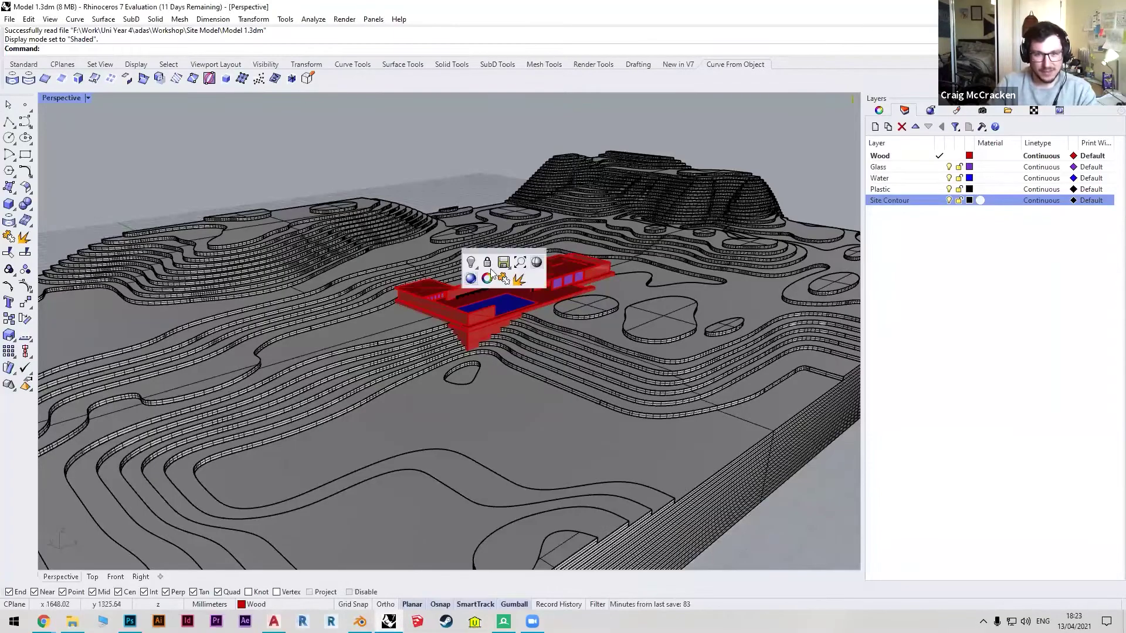
Frame the whole contour terrain and switch the Perspective viewport to Rendered display.
{"action": "scroll", "coordinate": [484, 204], "scroll_direction": "down", "scroll_amount": 5}
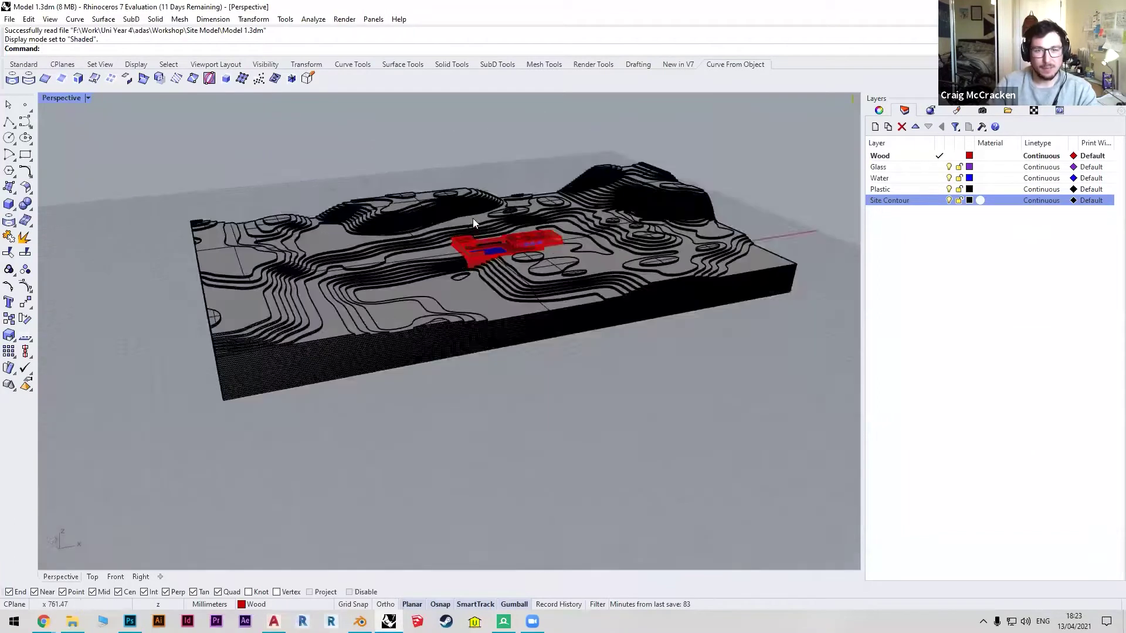
{"action": "right_click_drag", "start_coordinate": [472, 220], "coordinate": [510, 241]}
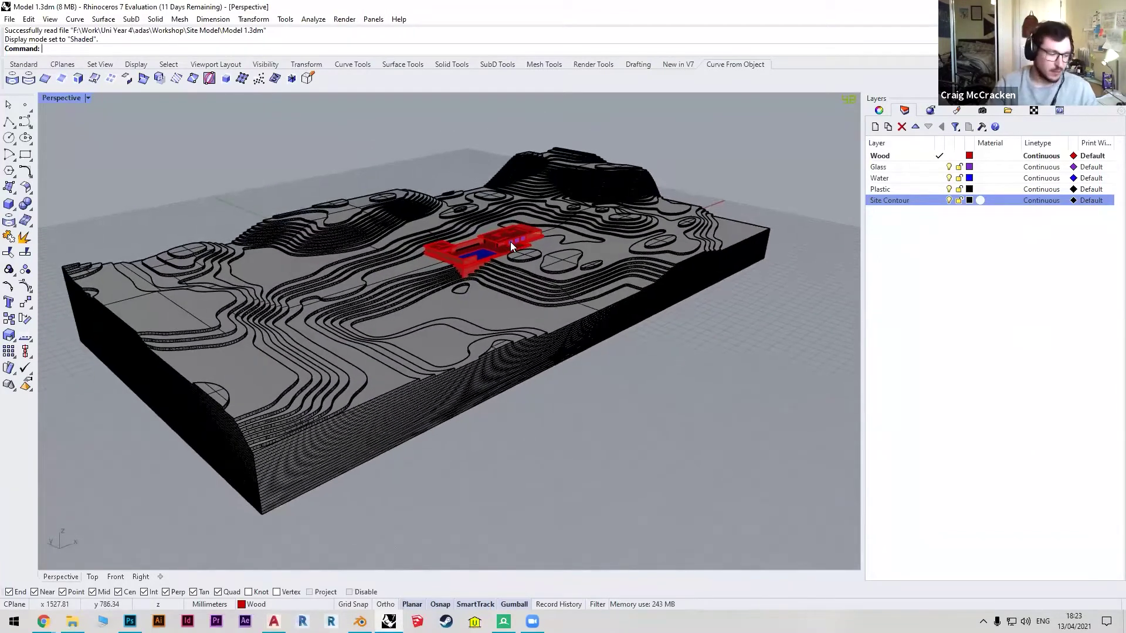
{"action": "right_click_drag", "start_coordinate": [468, 244], "coordinate": [122, 121]}
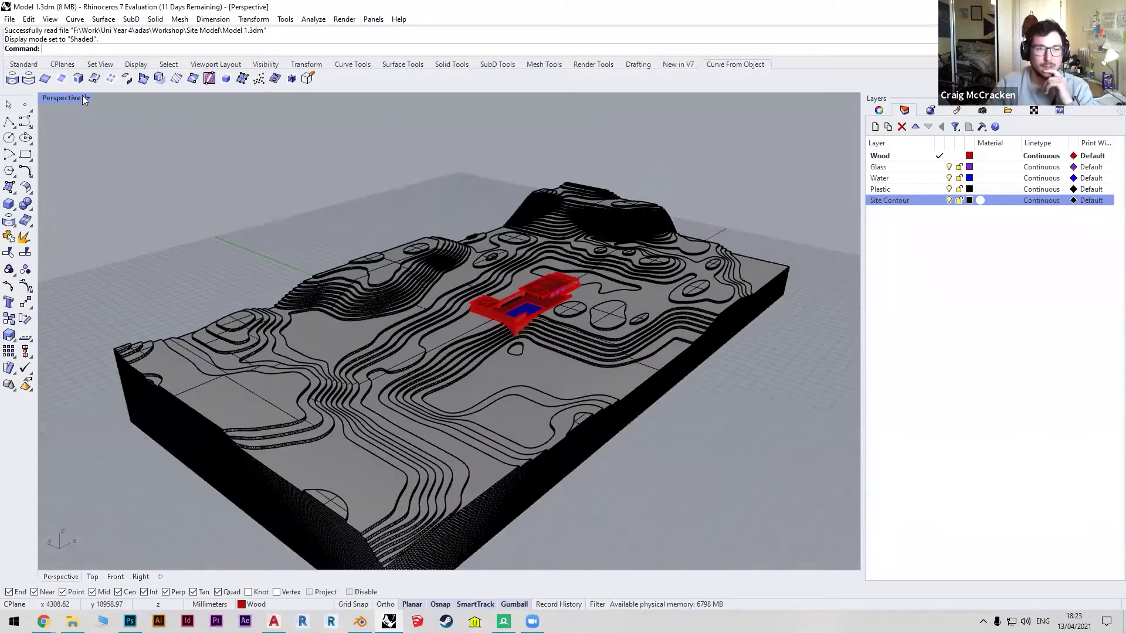
{"action": "left_click", "coordinate": [86, 98]}
{"action": "left_click", "coordinate": [85, 162]}
{"action": "right_click_drag", "start_coordinate": [575, 278], "coordinate": [522, 324]}
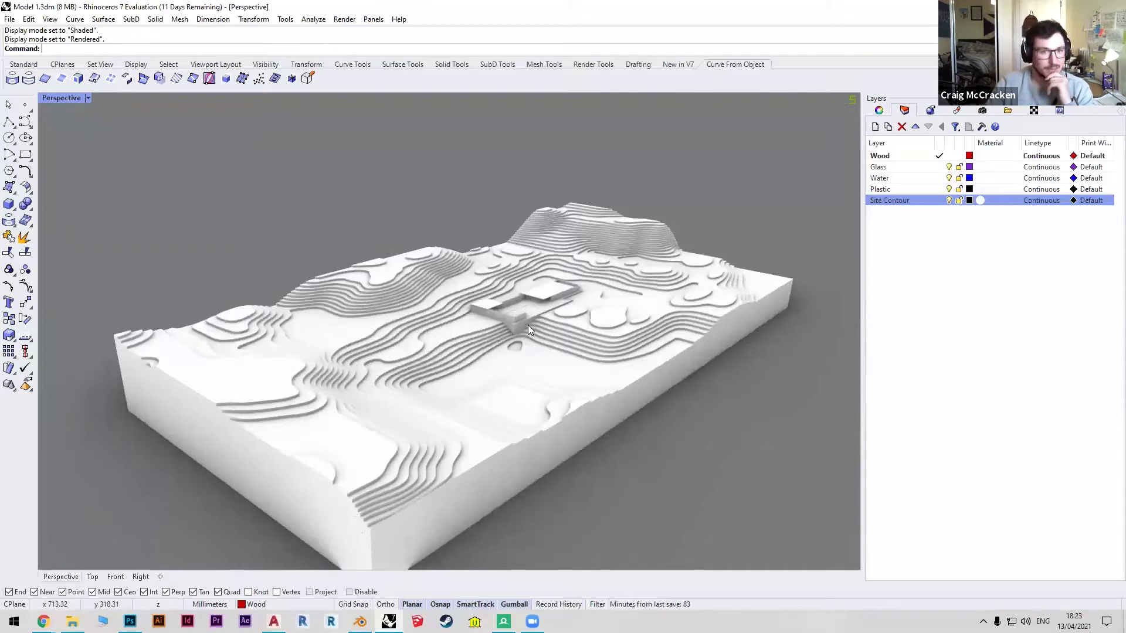
{"action": "right_click_drag", "start_coordinate": [511, 331], "coordinate": [615, 294]}
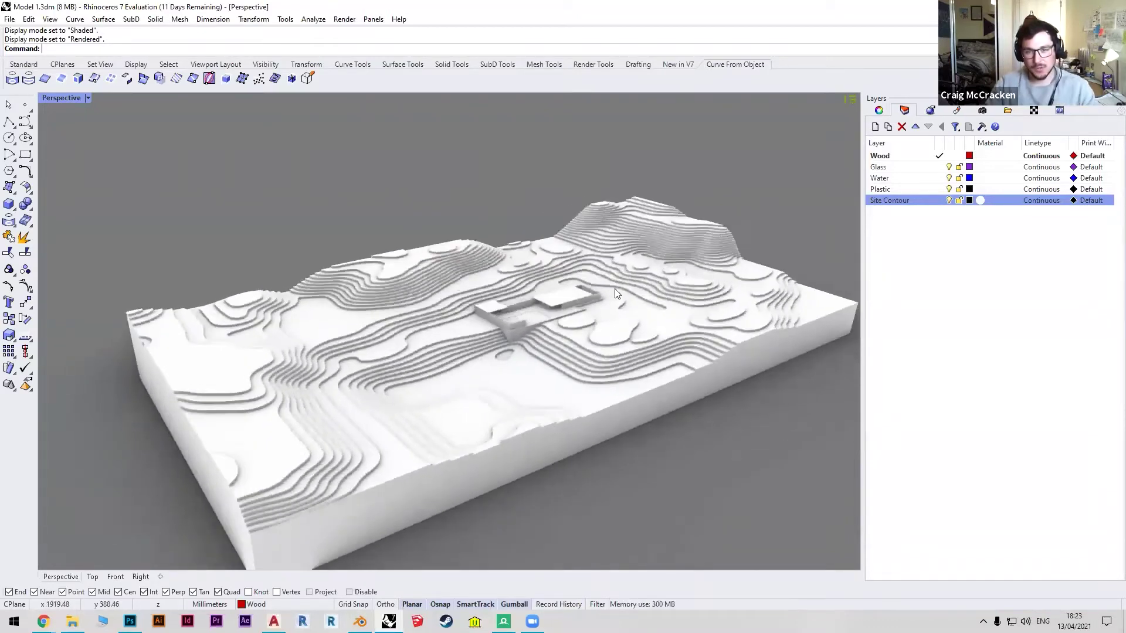
{"action": "scroll", "coordinate": [561, 303], "scroll_direction": "up", "scroll_amount": 5}
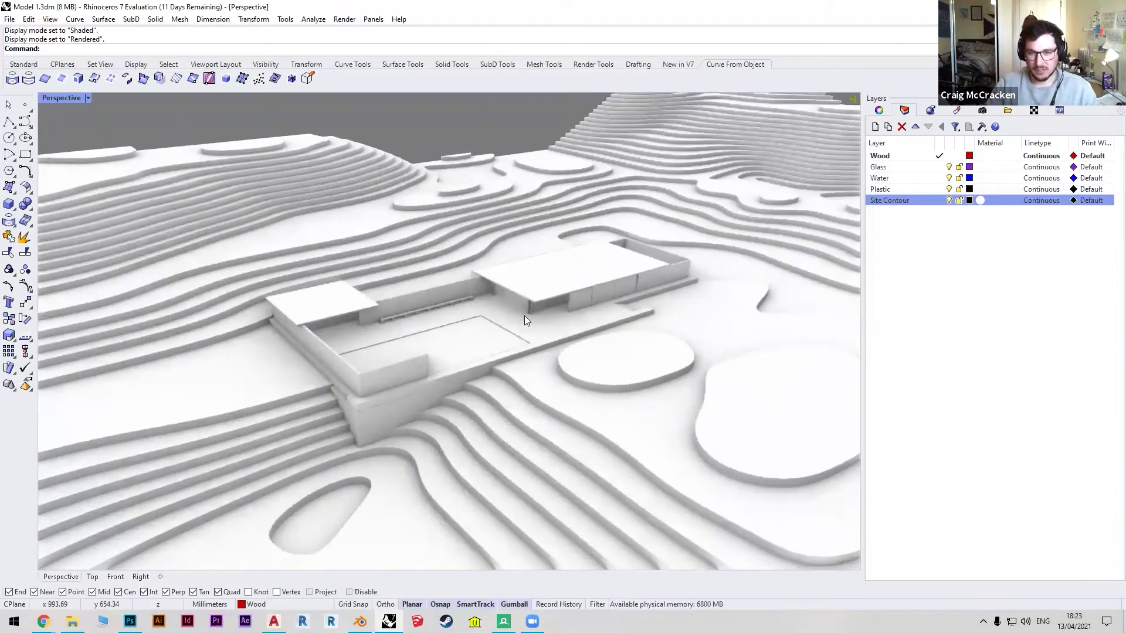
{"action": "scroll", "coordinate": [524, 316], "scroll_direction": "down", "scroll_amount": 2}
{"action": "scroll", "coordinate": [510, 320], "scroll_direction": "up", "scroll_amount": 2}
{"action": "mouse_move", "coordinate": [498, 326]}
{"action": "right_mouse_down"}
{"action": "mouse_move", "coordinate": [465, 322]}
{"action": "mouse_move", "coordinate": [488, 316]}
{"action": "mouse_move", "coordinate": [509, 334]}
{"action": "mouse_move", "coordinate": [498, 339]}
{"action": "right_mouse_up"}
{"action": "scroll", "coordinate": [499, 326], "scroll_direction": "down", "scroll_amount": 3}
{"action": "scroll", "coordinate": [497, 338], "scroll_direction": "down", "scroll_amount": 2}
{"action": "scroll", "coordinate": [512, 360], "scroll_direction": "down", "scroll_amount": 4}
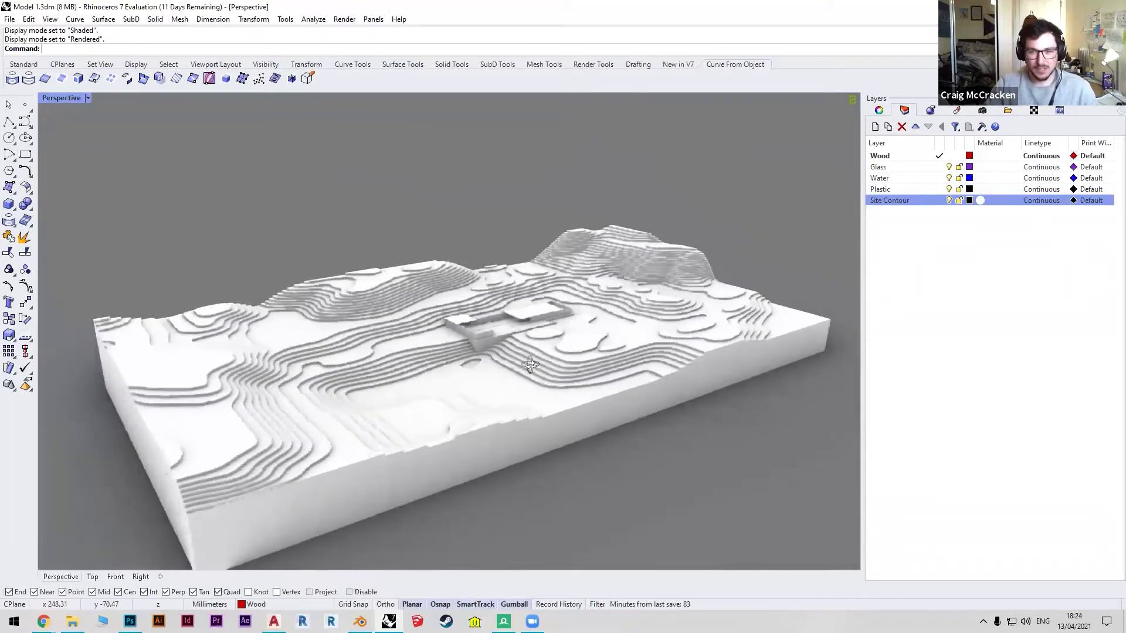
{"action": "scroll", "coordinate": [480, 338], "scroll_direction": "up", "scroll_amount": 5}
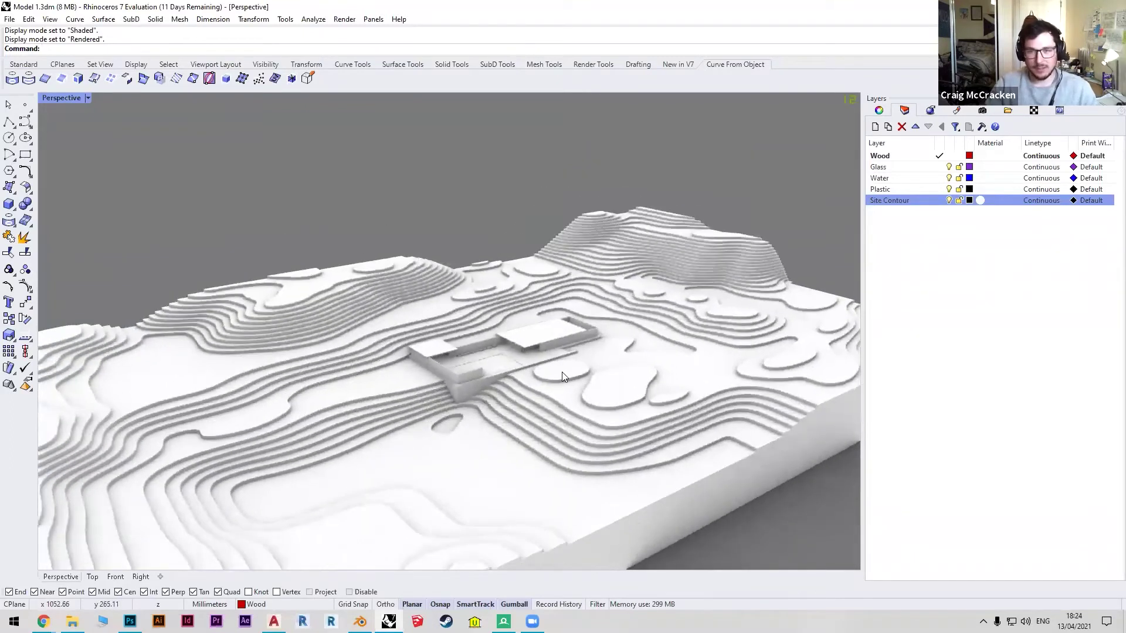
{"action": "right_click_drag", "start_coordinate": [456, 390], "coordinate": [503, 396]}
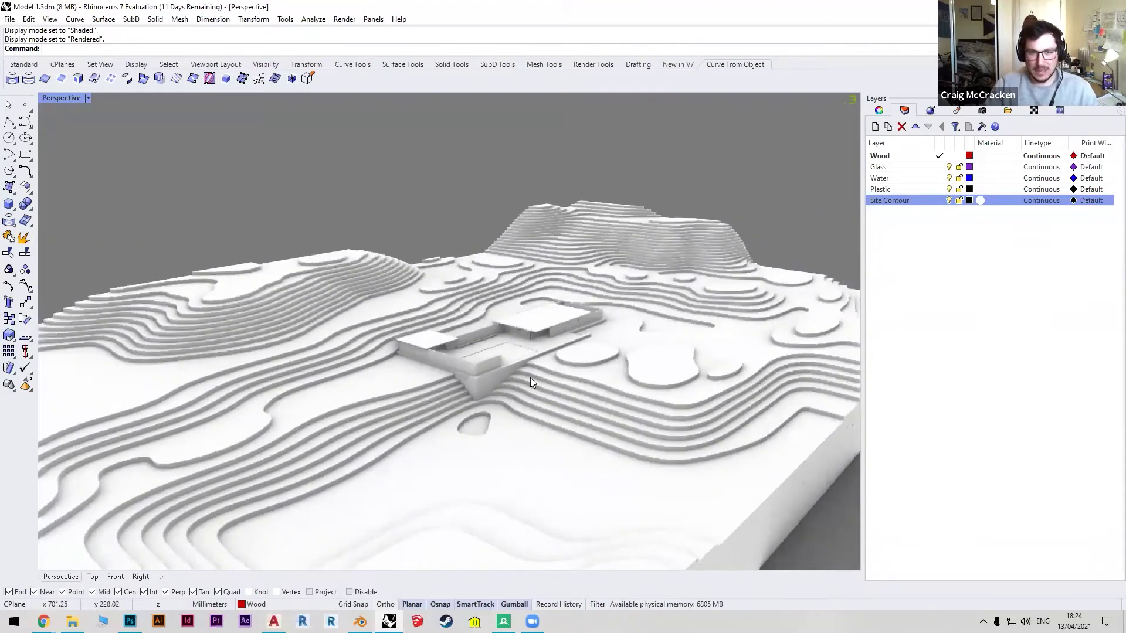
{"action": "right_click_drag", "start_coordinate": [560, 358], "coordinate": [542, 367]}
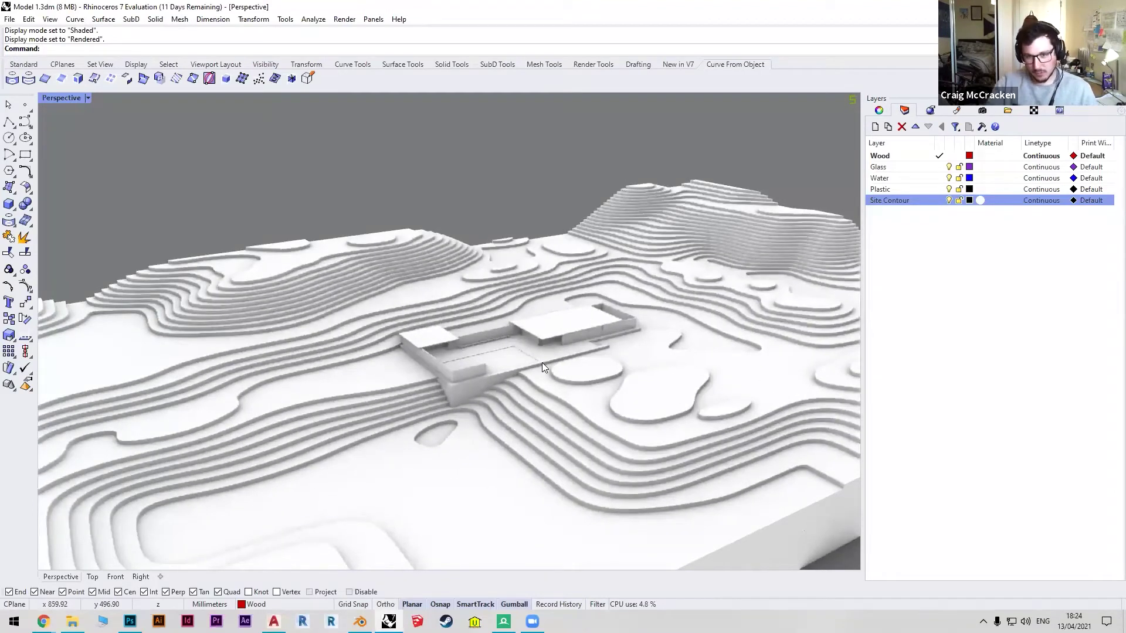
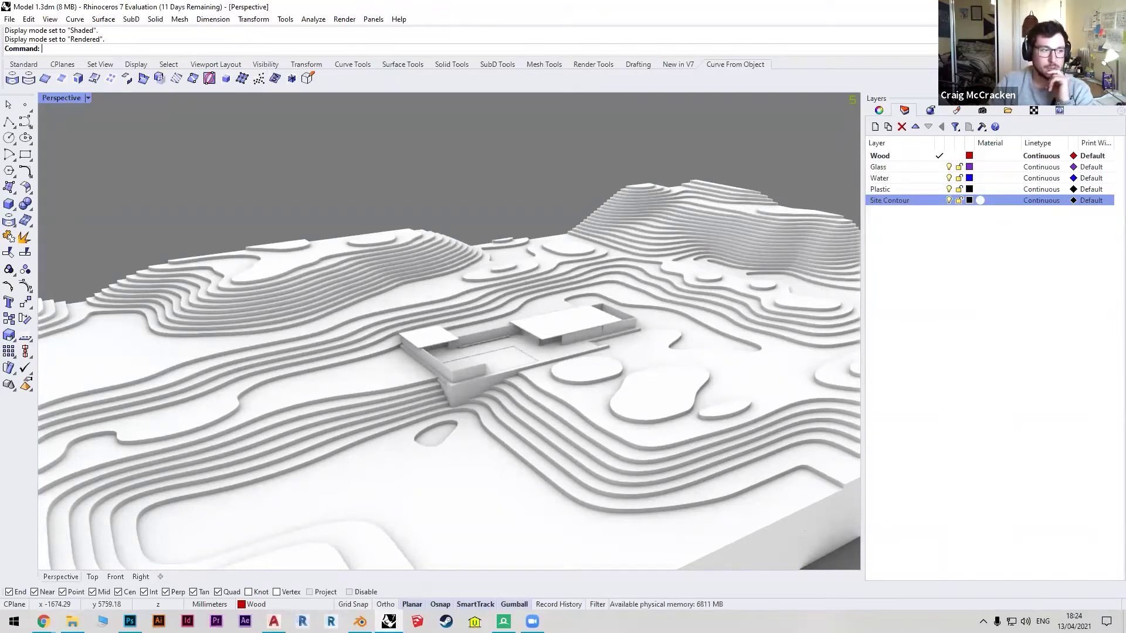
Switch from Rhino to the Blender city model in 4.blend and deselect the building meshes.
{"action": "left_click", "coordinate": [360, 621]}
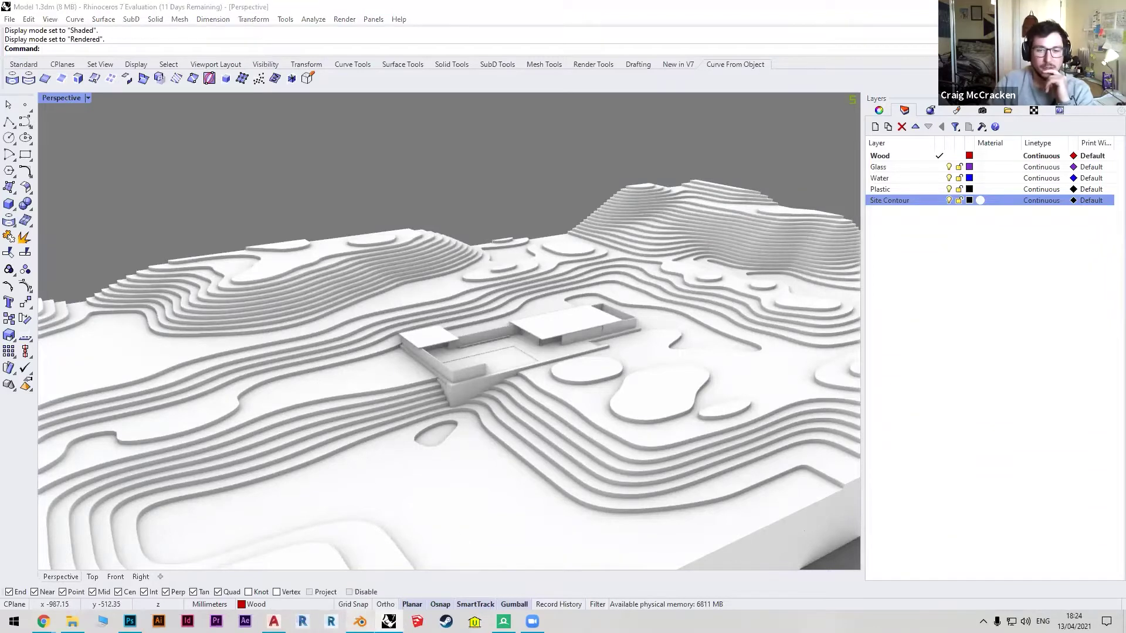
{"action": "left_click", "coordinate": [824, 73]}
{"action": "right_click", "coordinate": [560, 243]}
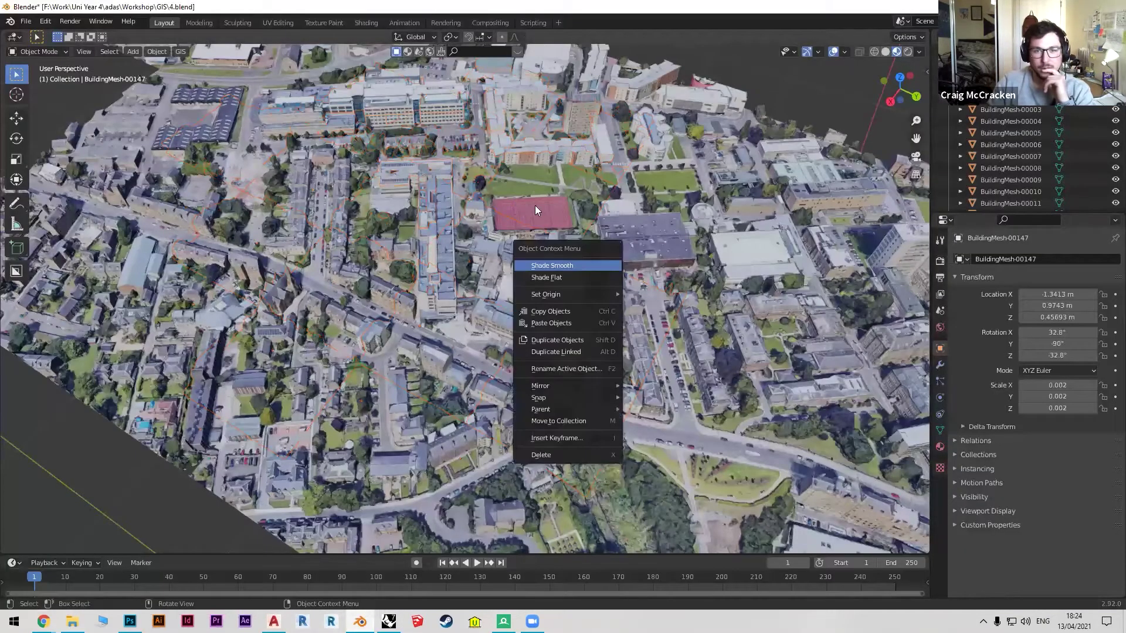
Orbit to a low oblique view of the city in Rendered viewport shading.
{"action": "scroll", "coordinate": [578, 278], "scroll_direction": "down", "scroll_amount": 3}
{"action": "mouse_move", "coordinate": [578, 279]}
{"action": "middle_mouse_down"}
{"action": "mouse_move", "coordinate": [550, 237]}
{"action": "mouse_move", "coordinate": [476, 296]}
{"action": "middle_mouse_up"}
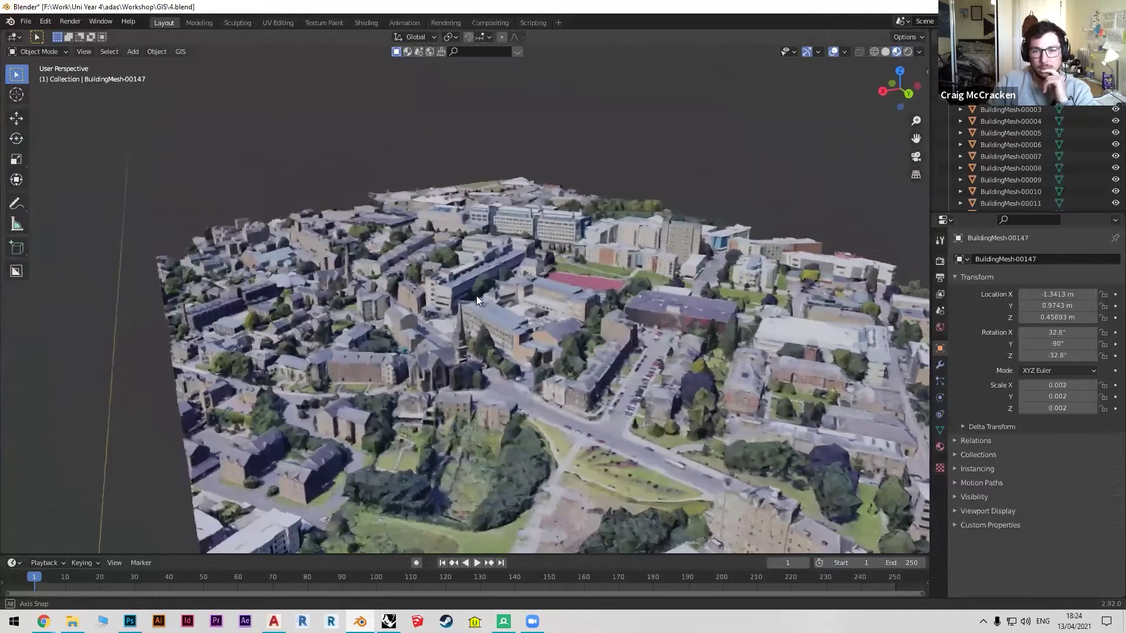
{"action": "left_click", "coordinate": [908, 52]}
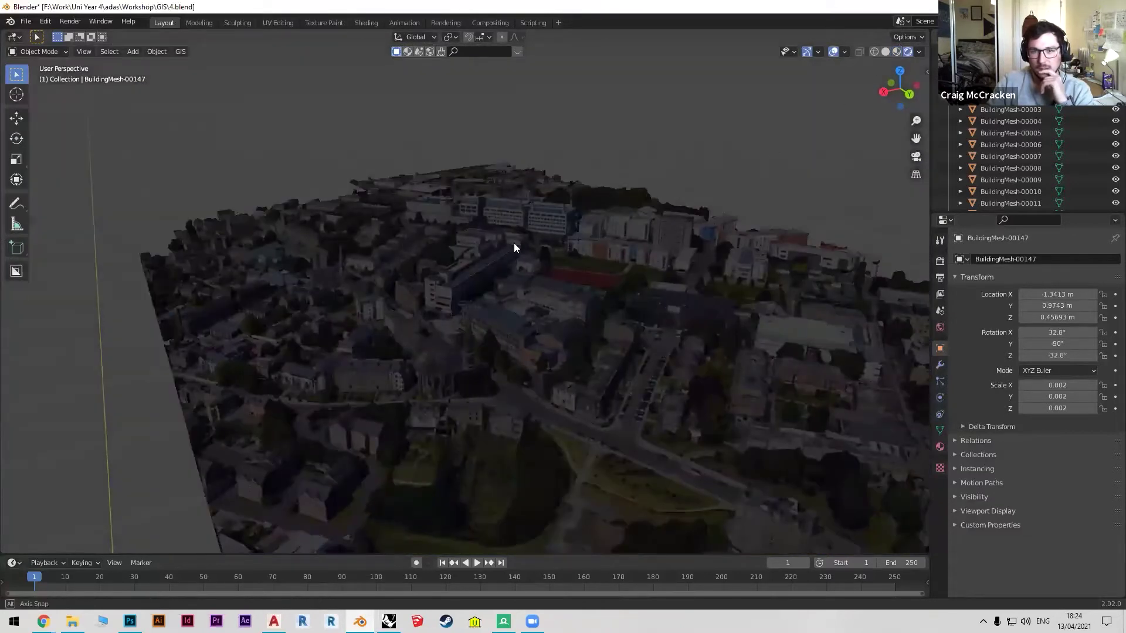
{"action": "middle_click_drag", "start_coordinate": [513, 243], "coordinate": [661, 88]}
Turn the enlarged timeline area into a Shader Editor showing the World nodes.
{"action": "left_click_drag", "start_coordinate": [120, 554], "coordinate": [104, 323]}
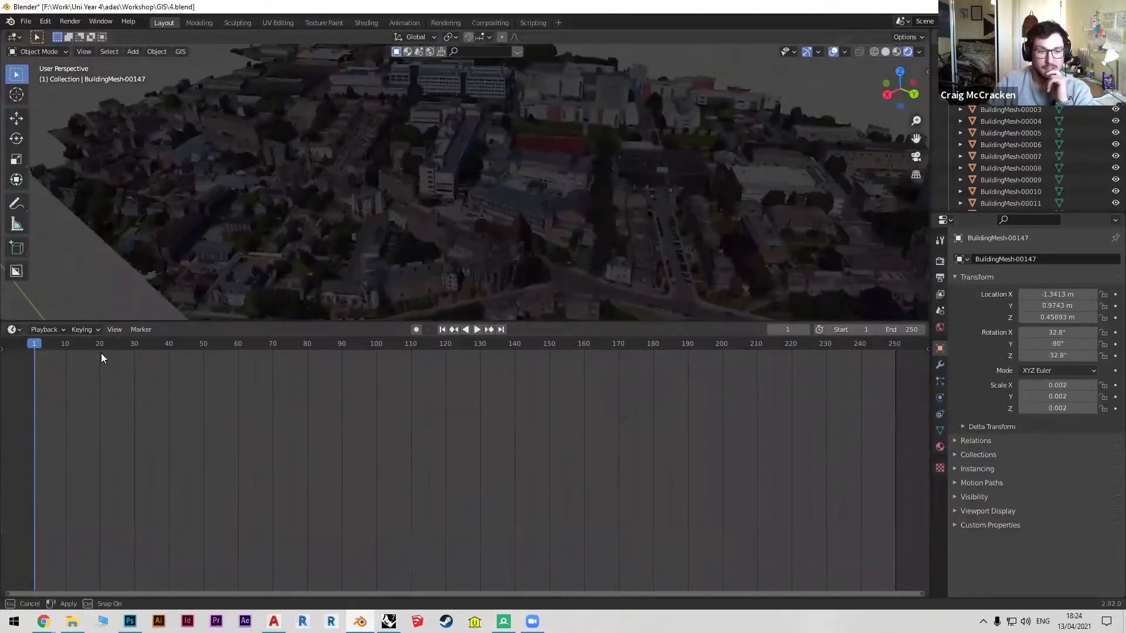
{"action": "left_click", "coordinate": [13, 329]}
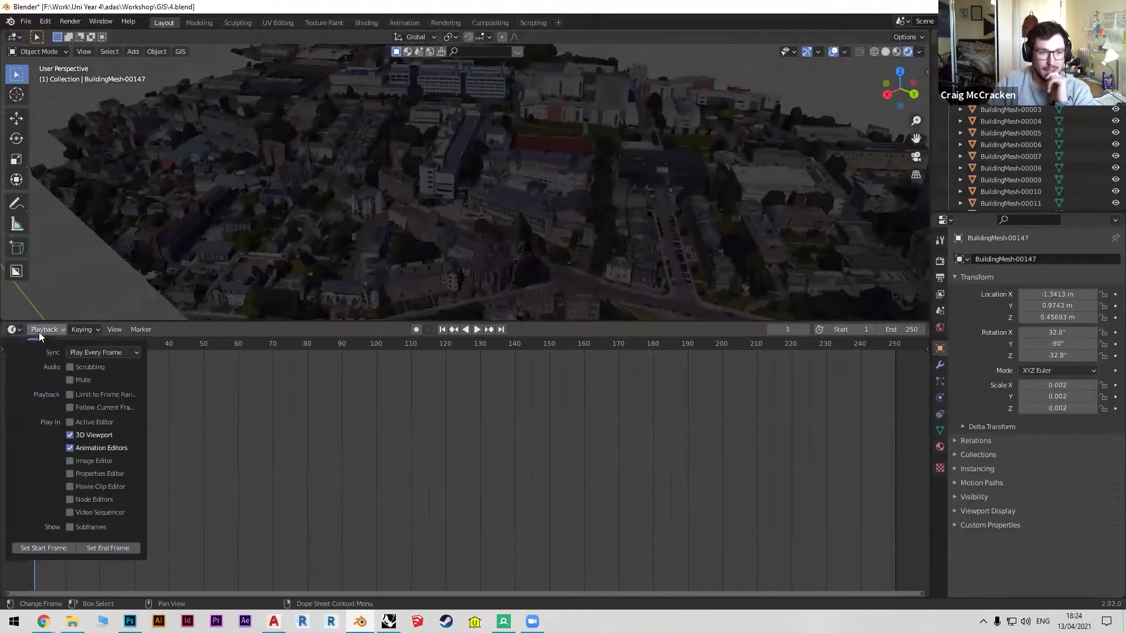
{"action": "left_click", "coordinate": [33, 439]}
{"action": "left_click", "coordinate": [58, 333]}
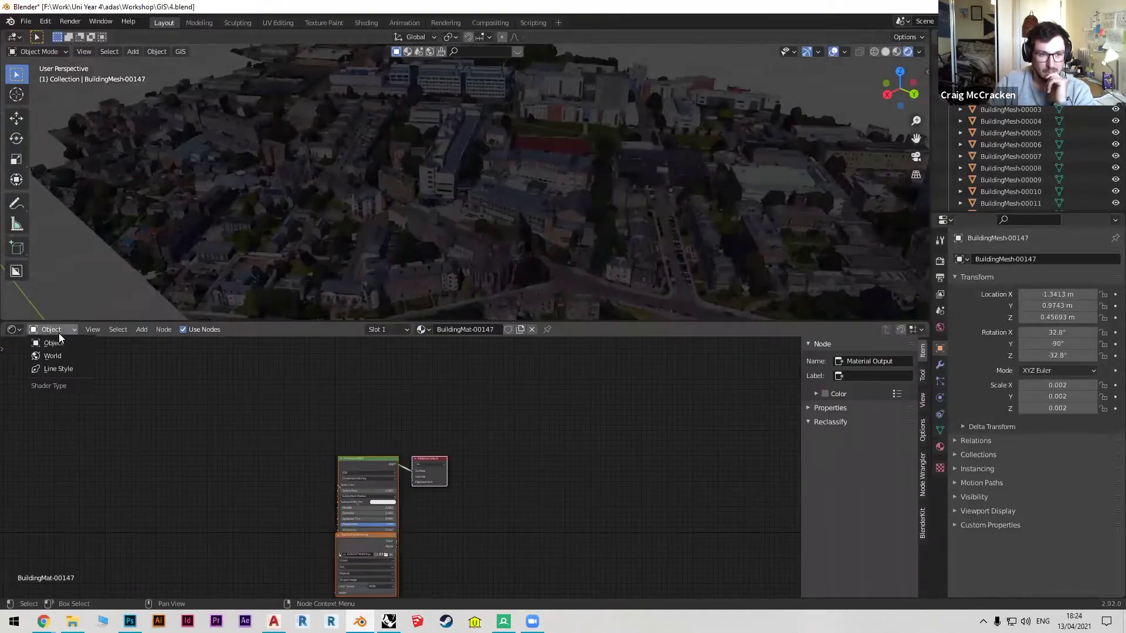
{"action": "left_click", "coordinate": [59, 355]}
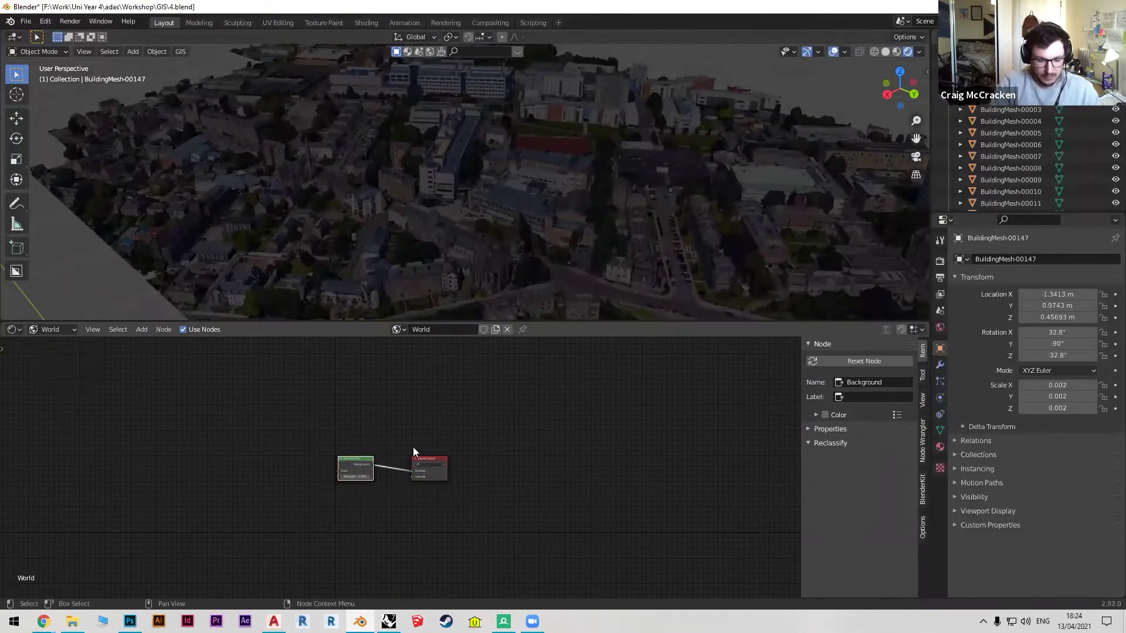
Replace the world's Background node with an Environment Texture node beside World Output.
{"action": "key", "text": "x"}
{"action": "key", "text": "shift+a"}
{"action": "left_click", "coordinate": [411, 448]}
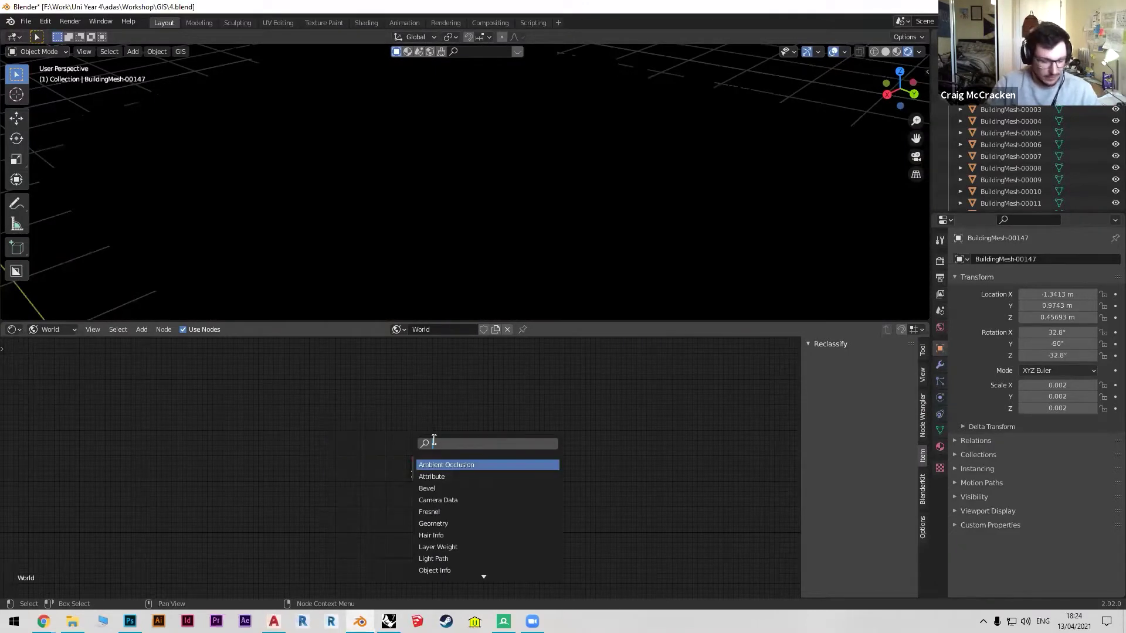
{"action": "type", "text": "hdri"}
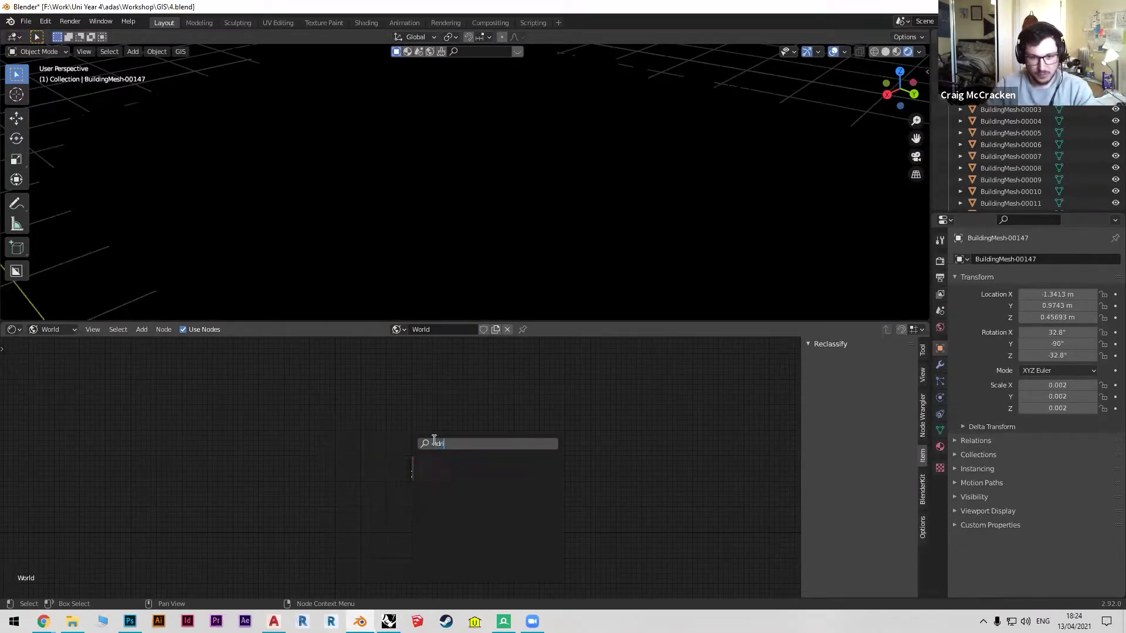
{"action": "key", "text": "Return"}
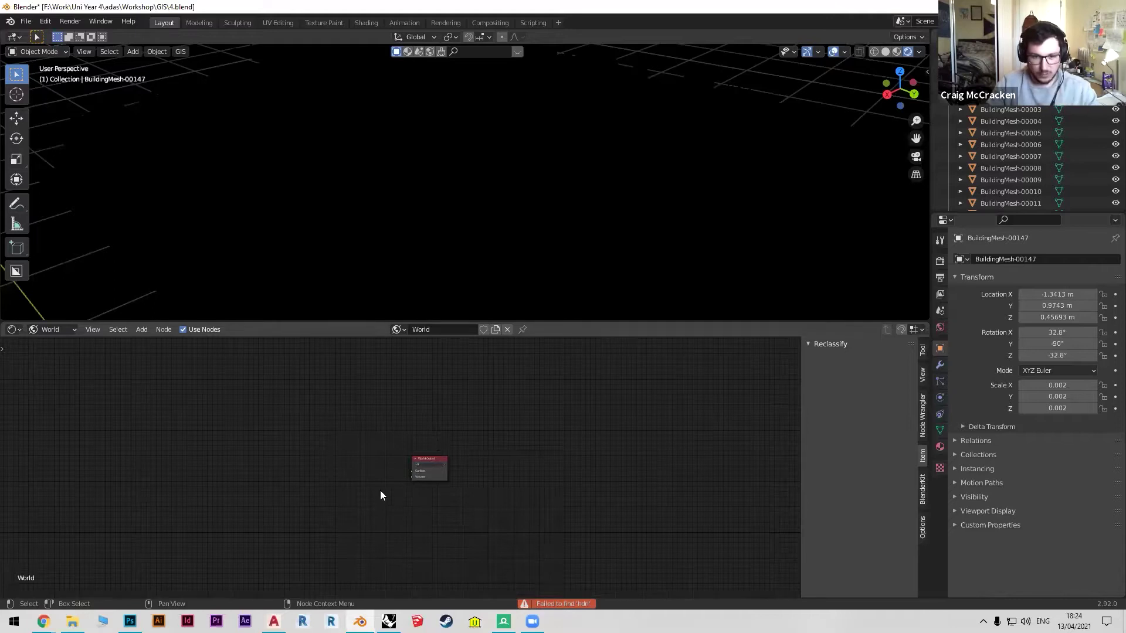
{"action": "key", "text": "shift+a"}
{"action": "left_click", "coordinate": [330, 473]}
{"action": "type", "text": "envir"}
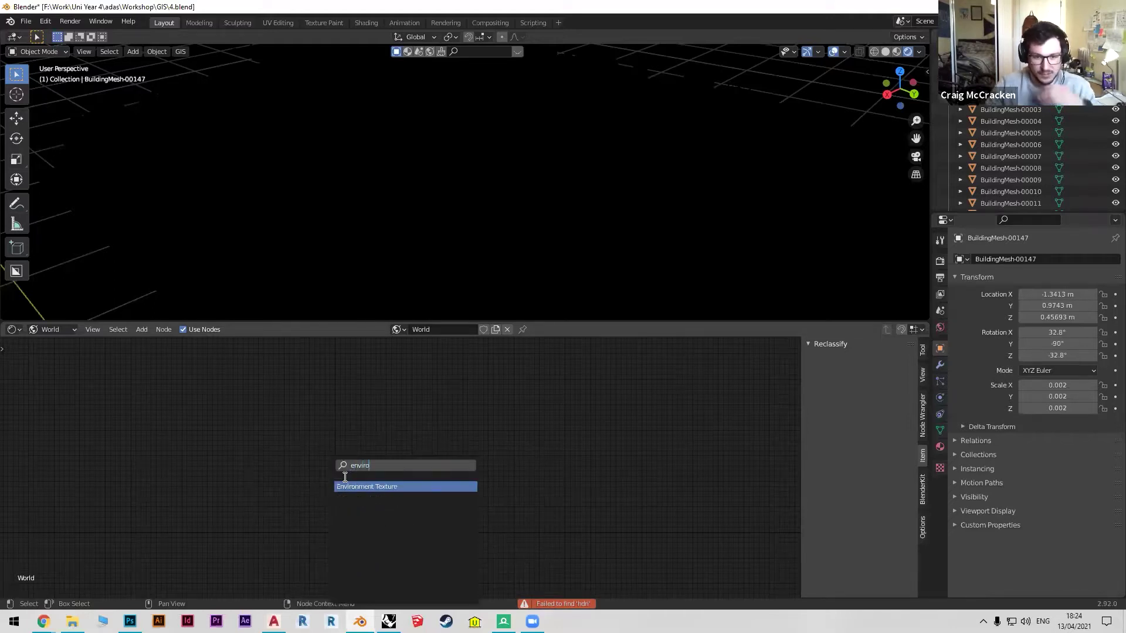
{"action": "type", "text": "o"}
{"action": "left_click", "coordinate": [363, 486]}
{"action": "left_click", "coordinate": [331, 443]}
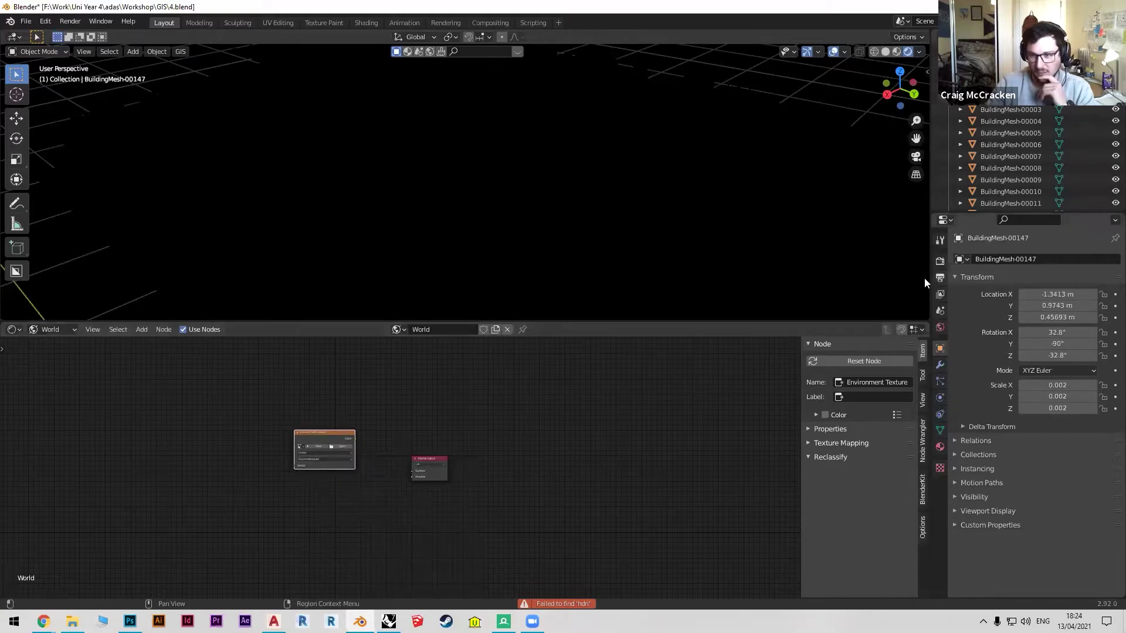
Set the render engine to Cycles and link the Environment Texture colour to World Output.
{"action": "left_click", "coordinate": [940, 261]}
{"action": "left_click", "coordinate": [1063, 259]}
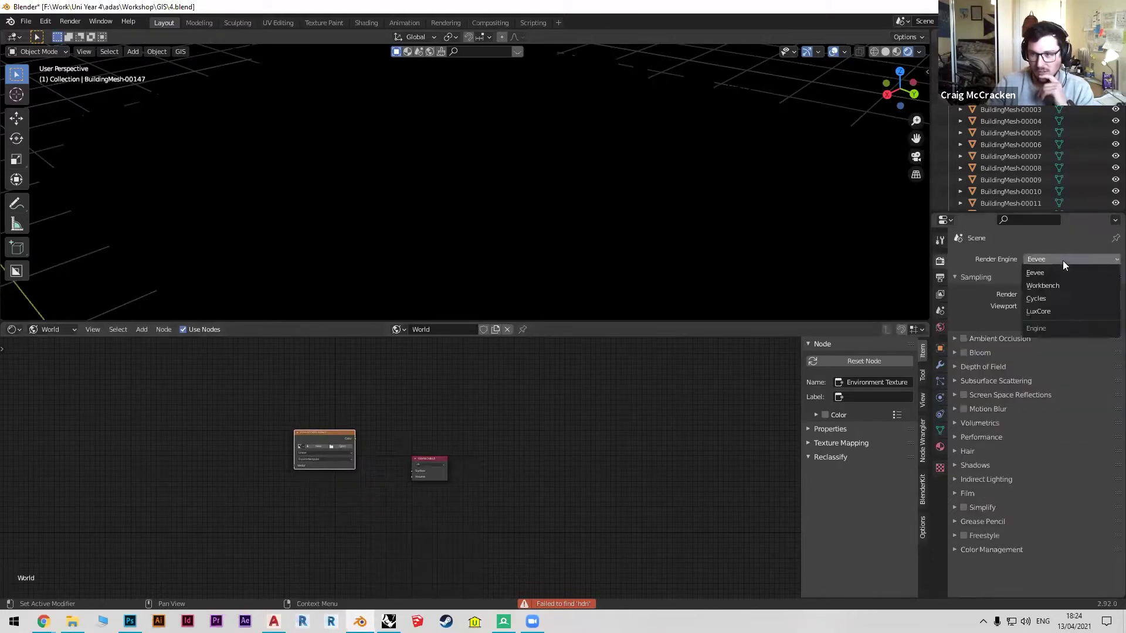
{"action": "left_click", "coordinate": [1048, 300]}
{"action": "left_click_drag", "start_coordinate": [355, 438], "coordinate": [415, 472]}
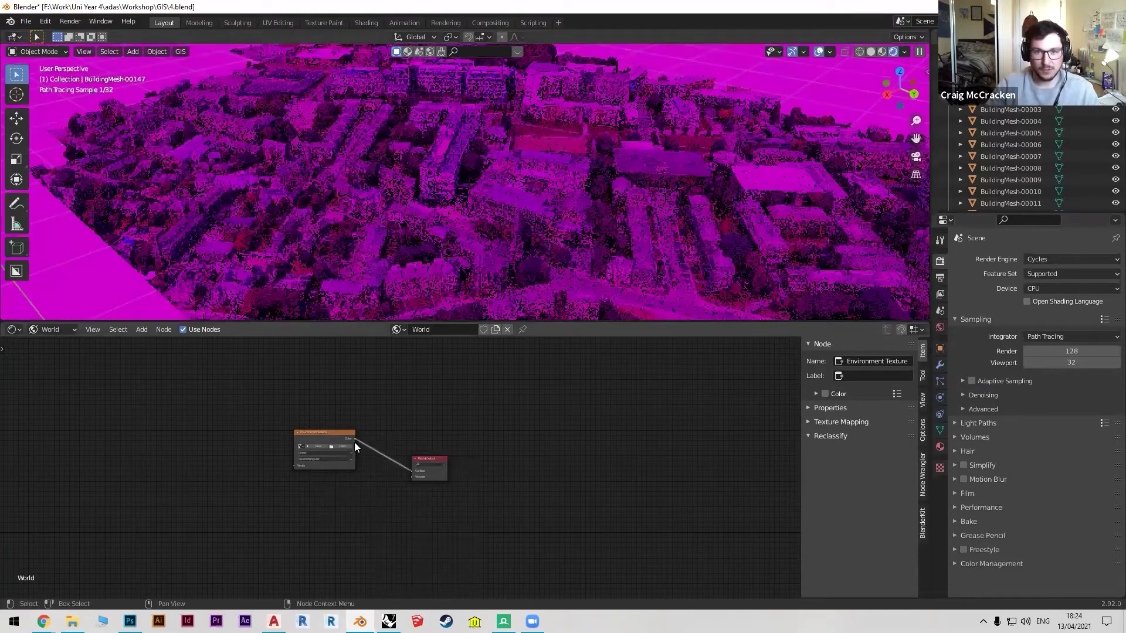
{"action": "left_click", "coordinate": [338, 447]}
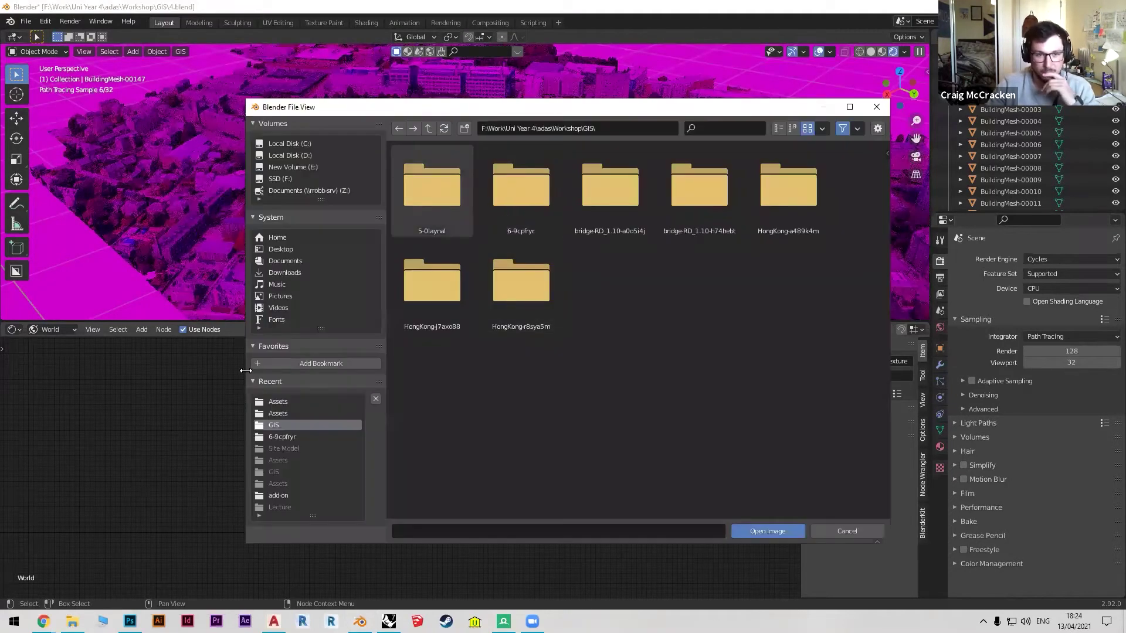
Load studio_small_03_8k.hdr from Site Model\Assets into the Environment Texture node.
{"action": "left_click", "coordinate": [279, 413]}
{"action": "left_click", "coordinate": [609, 207]}
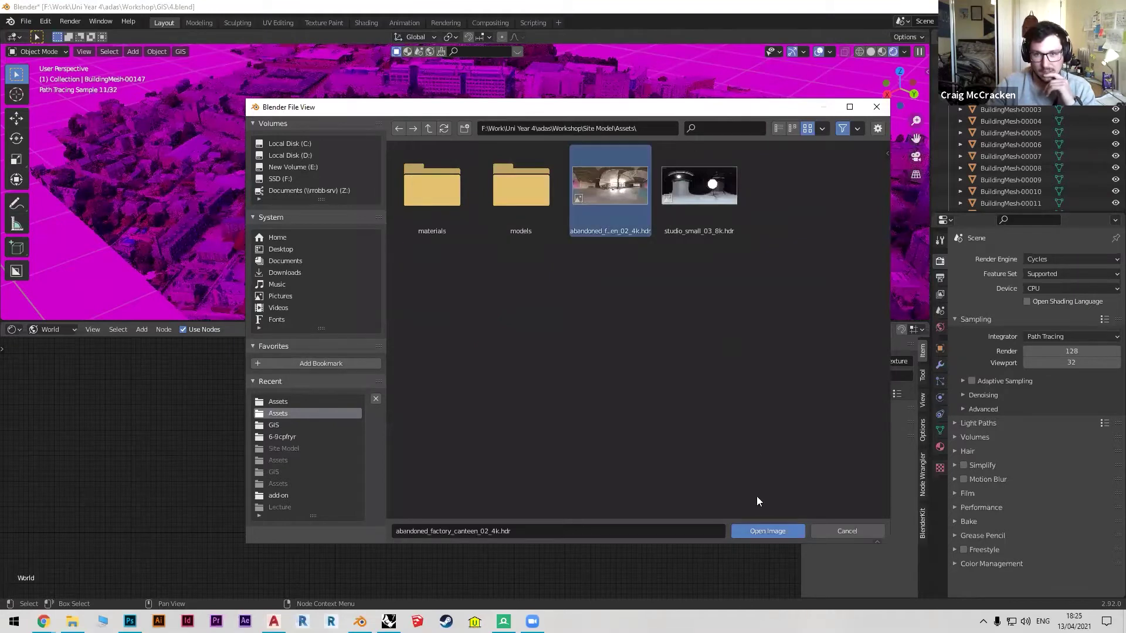
{"action": "left_click", "coordinate": [715, 247]}
{"action": "left_click", "coordinate": [773, 535]}
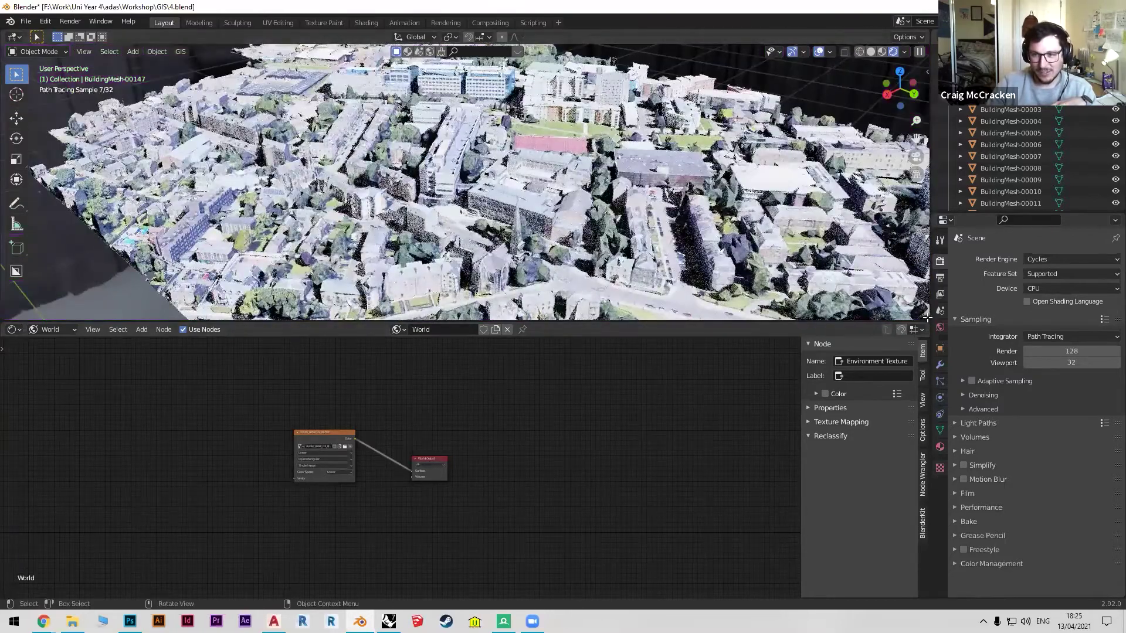
Close the node editor so the 3D view fills the space, and zoom in on the city.
{"action": "left_click_drag", "start_coordinate": [927, 321], "coordinate": [927, 528]}
{"action": "mouse_move", "coordinate": [528, 411]}
{"action": "middle_mouse_down"}
{"action": "mouse_move", "coordinate": [438, 354]}
{"action": "mouse_move", "coordinate": [487, 355]}
{"action": "middle_mouse_up"}
{"action": "scroll", "coordinate": [498, 355], "scroll_direction": "up", "scroll_amount": 5}
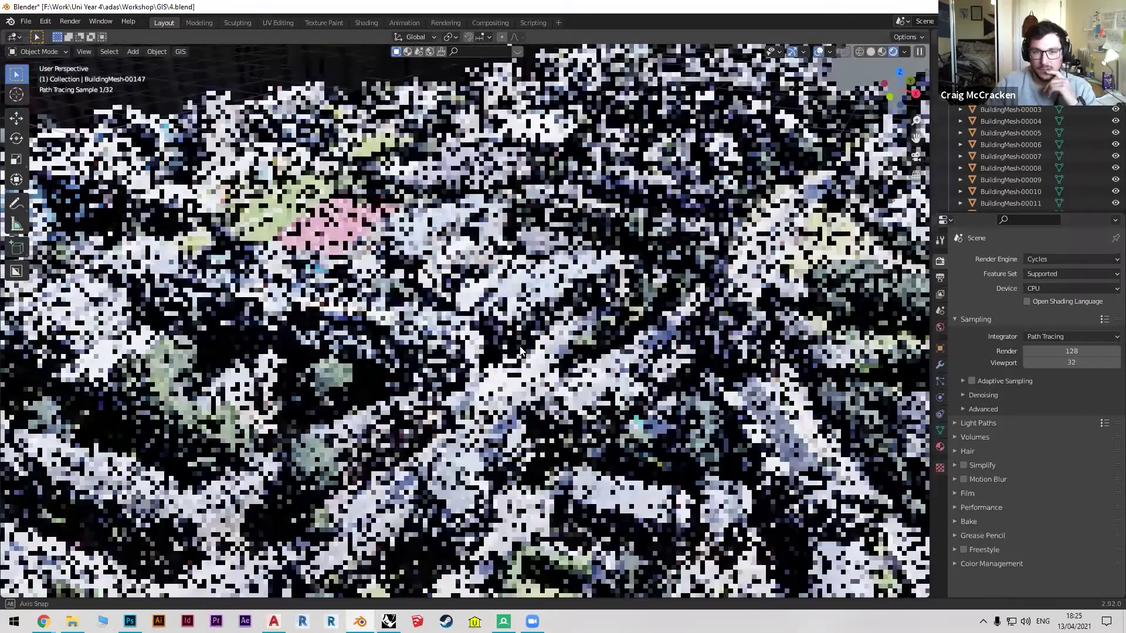
{"action": "scroll", "coordinate": [510, 356], "scroll_direction": "down", "scroll_amount": 6}
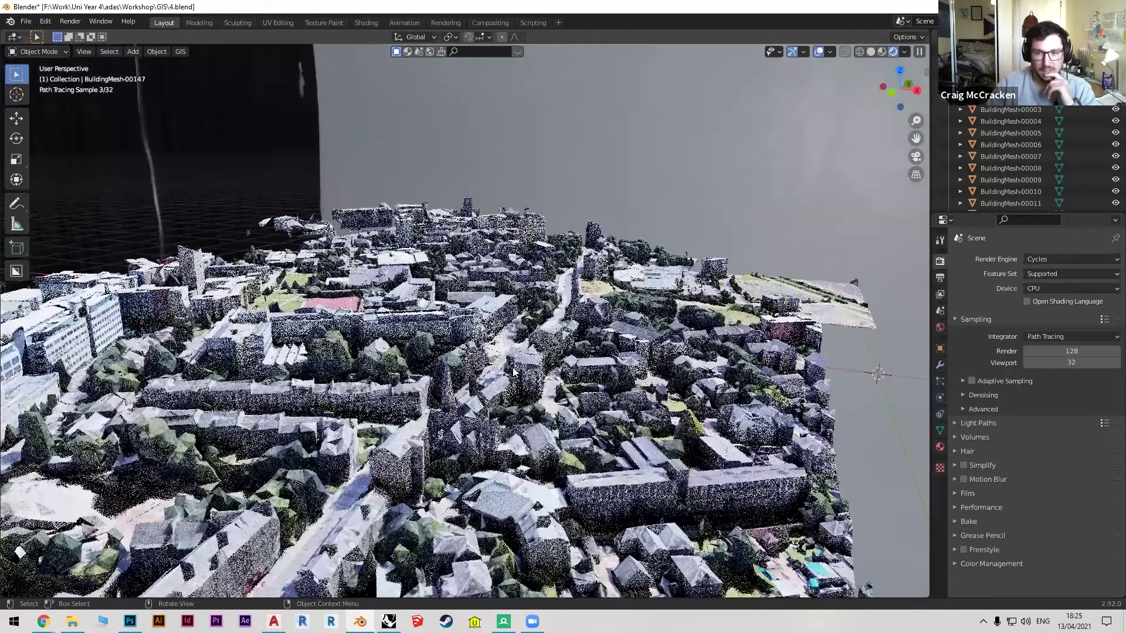
{"action": "scroll", "coordinate": [783, 440], "scroll_direction": "up", "scroll_amount": 2}
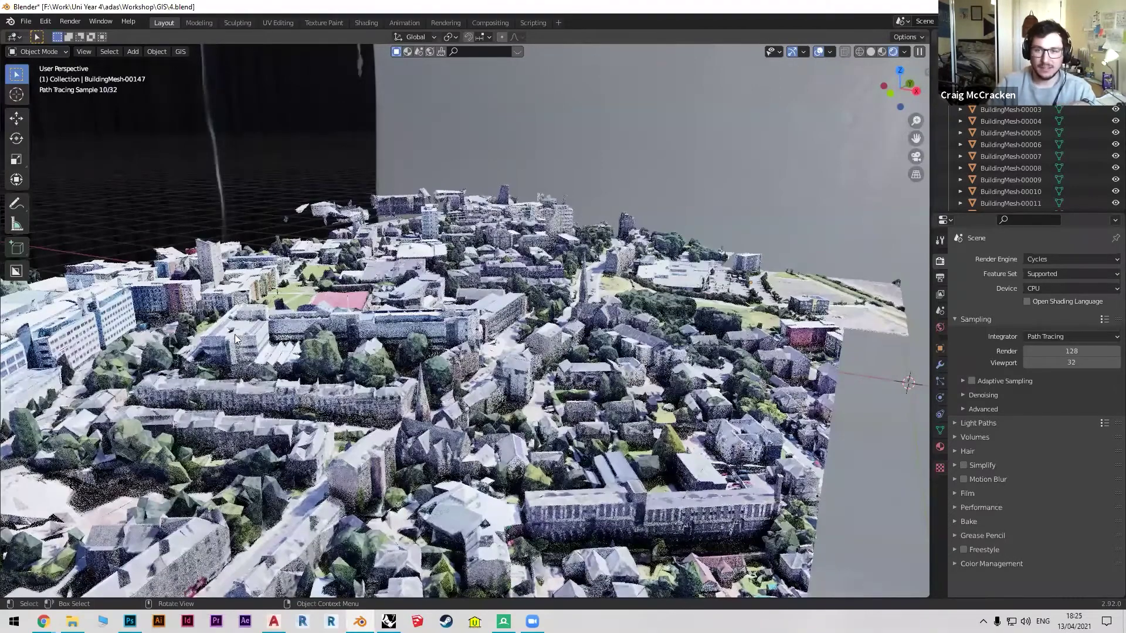
Orbit around the city to view it inside the studio HDRI backdrop.
{"action": "middle_click_drag", "start_coordinate": [527, 280], "coordinate": [520, 382]}
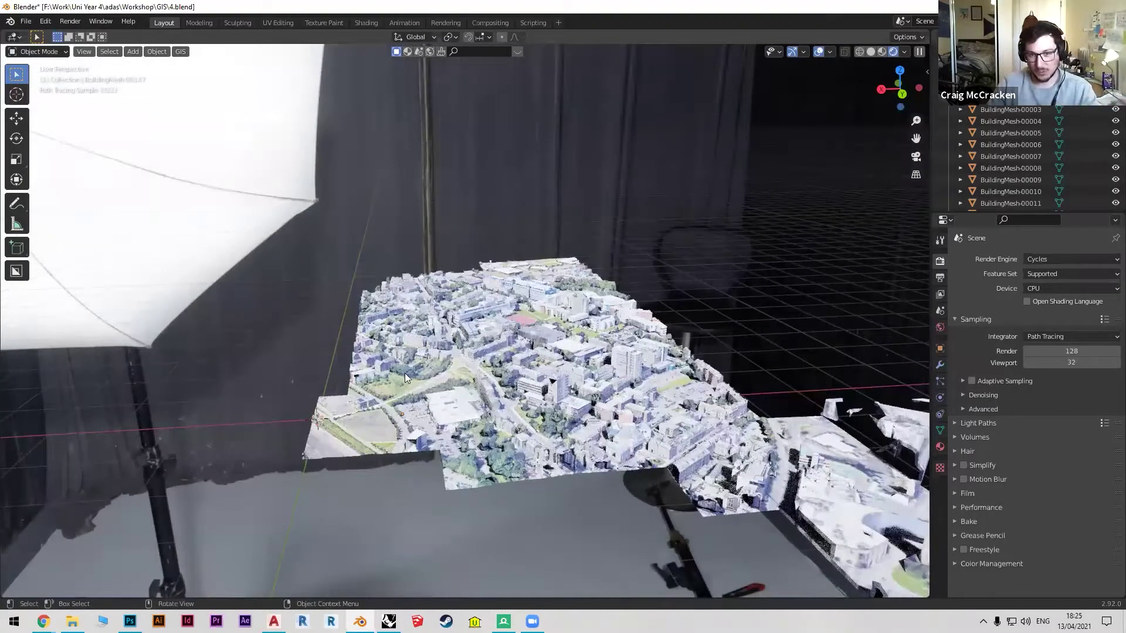
{"action": "middle_click_drag", "start_coordinate": [382, 363], "coordinate": [374, 535]}
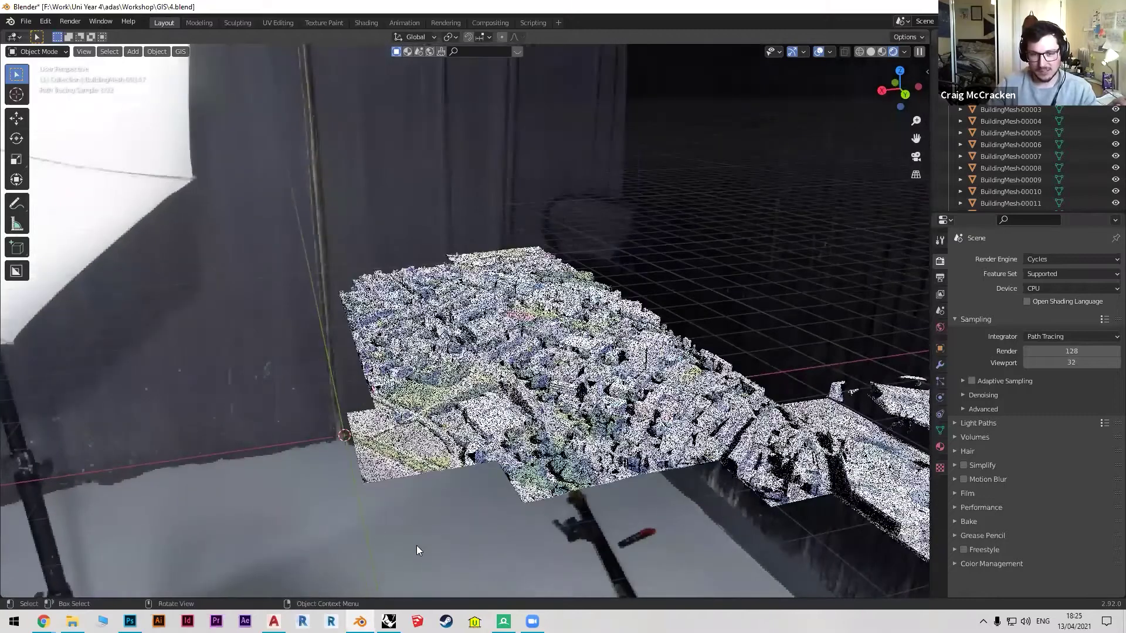
{"action": "middle_click_drag", "start_coordinate": [418, 463], "coordinate": [411, 459]}
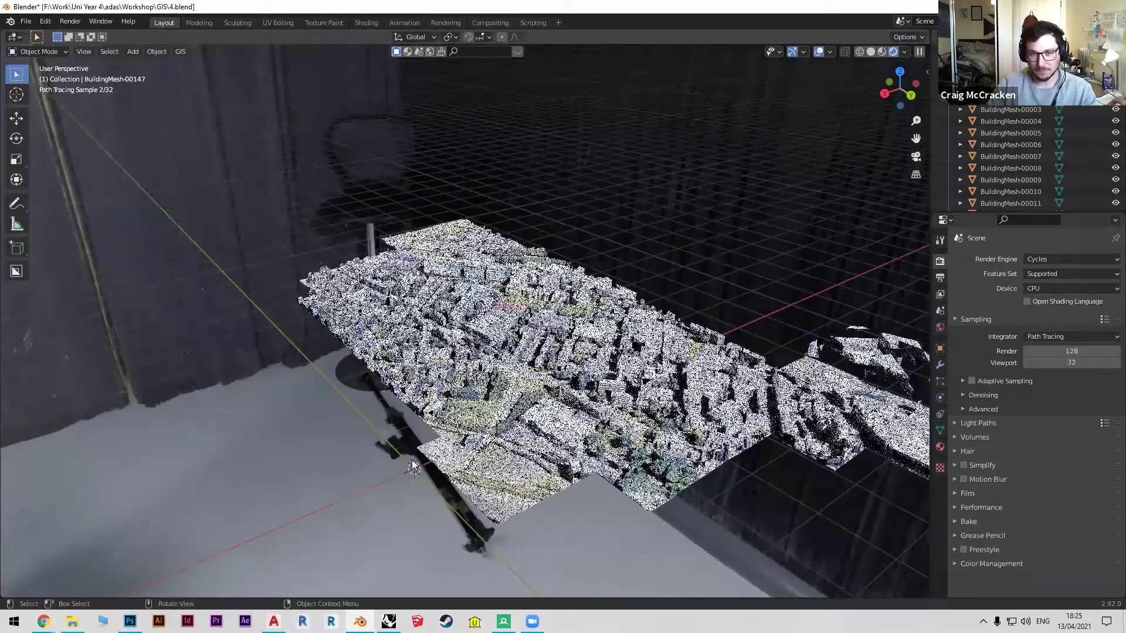
{"action": "middle_click_drag", "start_coordinate": [543, 364], "coordinate": [317, 224]}
{"action": "mouse_move", "coordinate": [456, 208]}
{"action": "middle_mouse_down"}
{"action": "mouse_move", "coordinate": [585, 146]}
{"action": "mouse_move", "coordinate": [598, 189]}
{"action": "mouse_move", "coordinate": [541, 441]}
{"action": "mouse_move", "coordinate": [564, 384]}
{"action": "middle_mouse_up"}
{"action": "middle_click_drag", "start_coordinate": [567, 444], "coordinate": [531, 427]}
{"action": "middle_click_drag", "start_coordinate": [572, 501], "coordinate": [570, 478]}
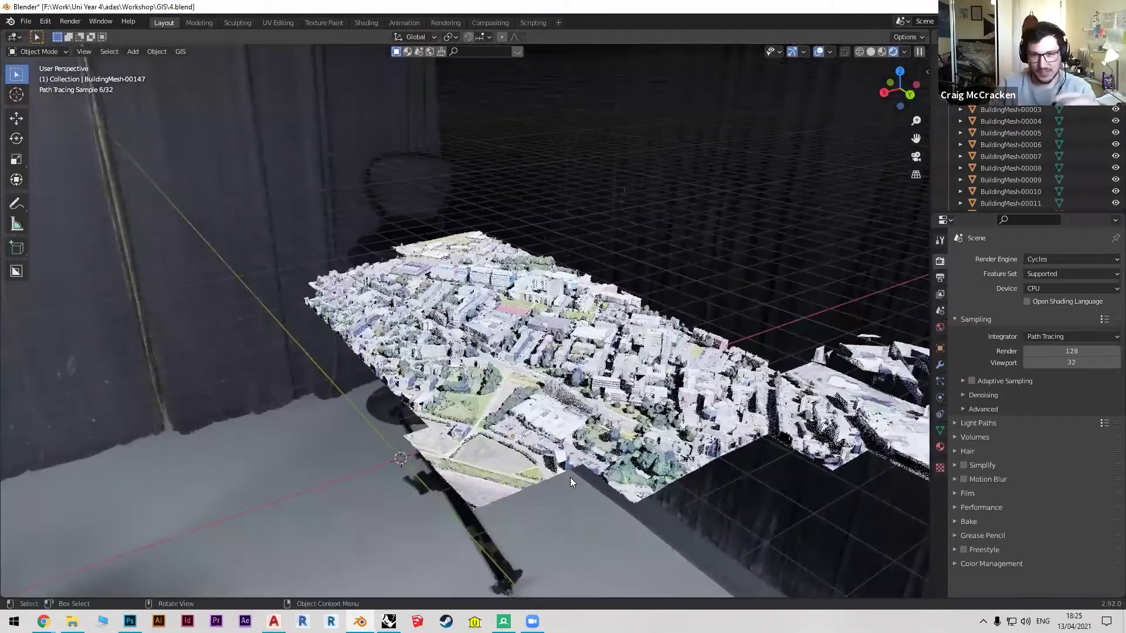
{"action": "middle_click_drag", "start_coordinate": [569, 479], "coordinate": [574, 479], "text": "shift"}
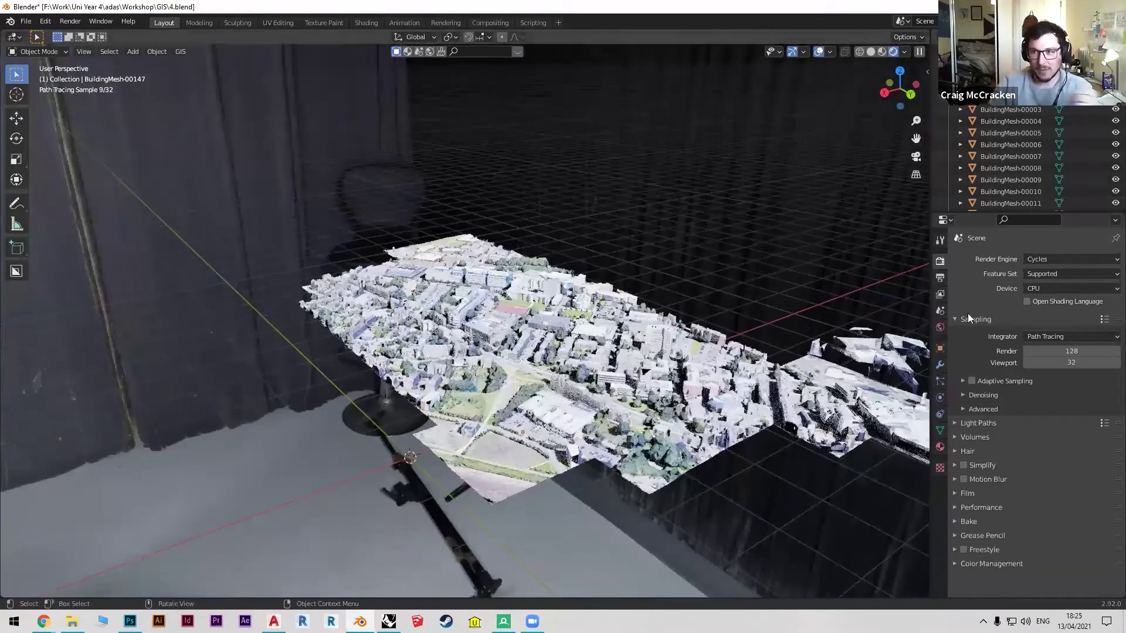
{"action": "left_click", "coordinate": [1047, 258]}
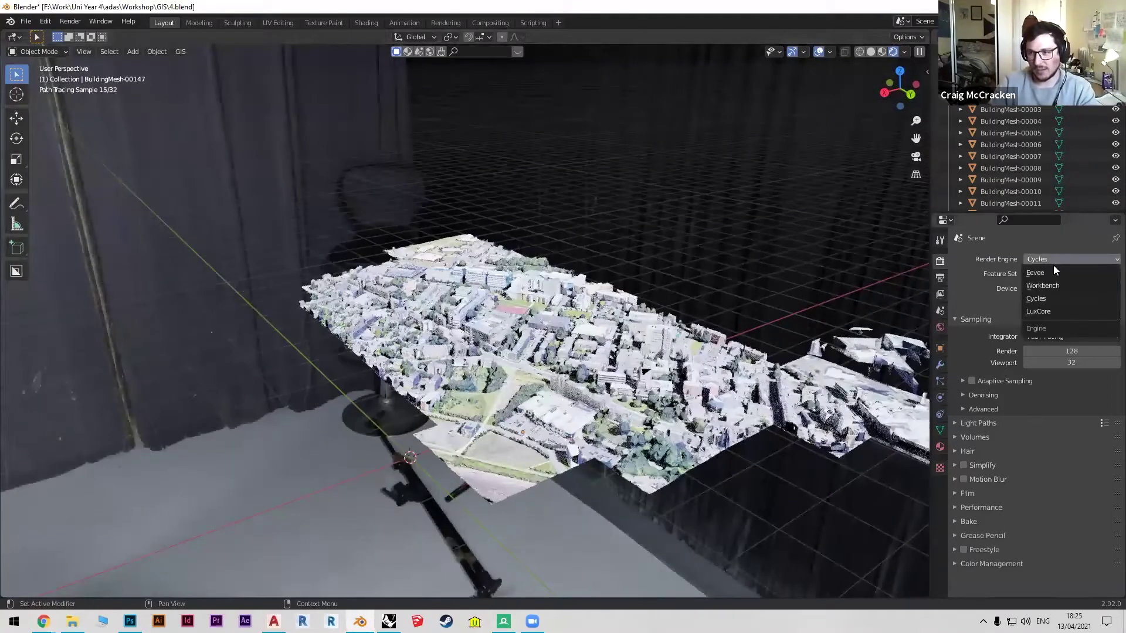
Keep Cycles as the render engine and check the denoising settings.
{"action": "left_click", "coordinate": [1041, 298]}
{"action": "left_click", "coordinate": [962, 396]}
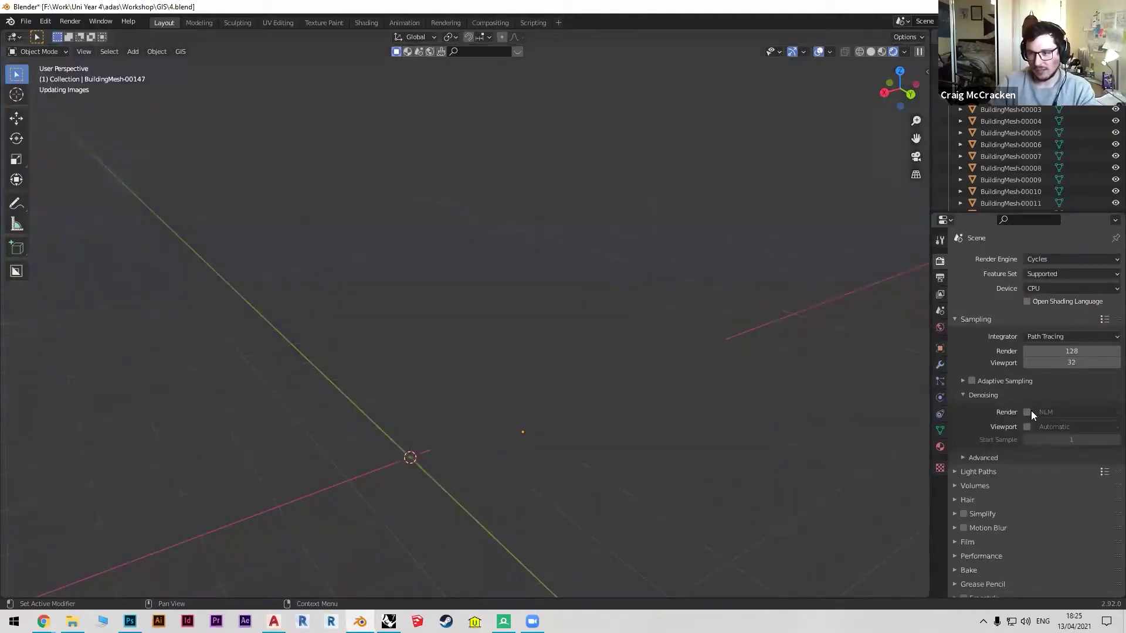
{"action": "mouse_move", "coordinate": [608, 280]}
{"action": "middle_mouse_down"}
{"action": "mouse_move", "coordinate": [638, 279]}
{"action": "mouse_move", "coordinate": [604, 304]}
{"action": "middle_mouse_up"}
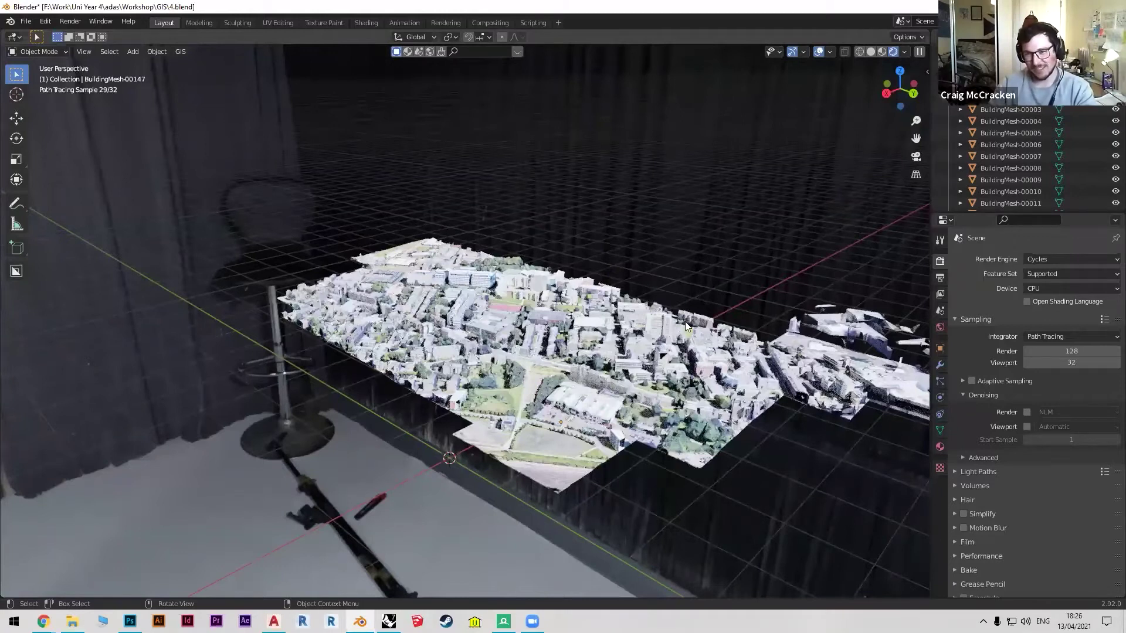
Quit Blender with Ctrl+Q, discarding the unsaved changes to 4.blend.
{"action": "key", "text": "shift"}
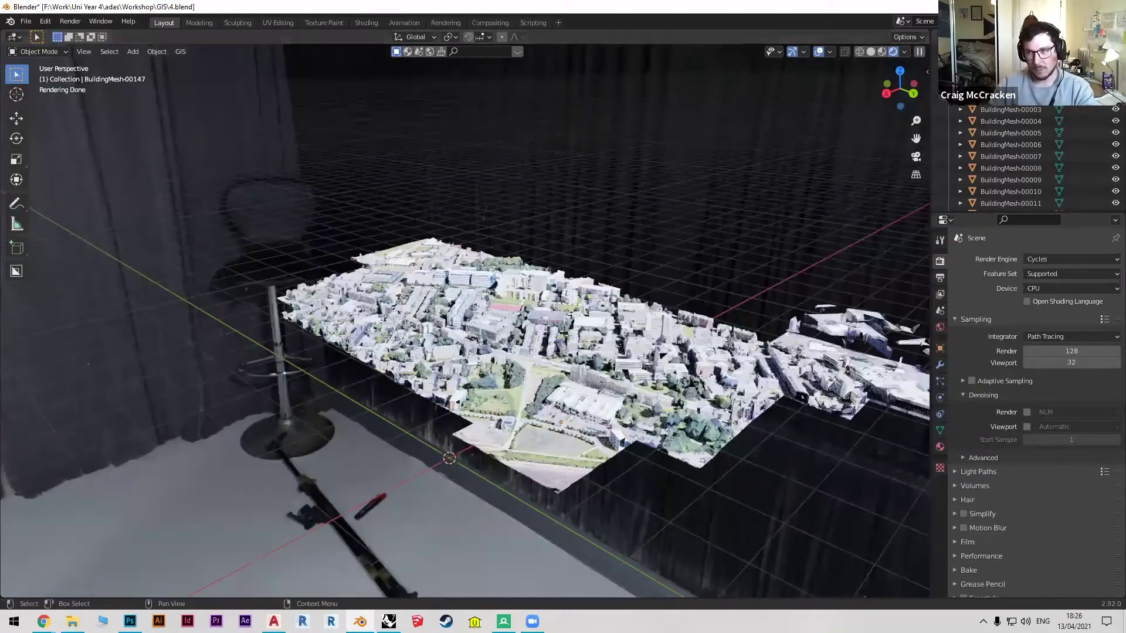
{"action": "key", "text": "ctrl+q"}
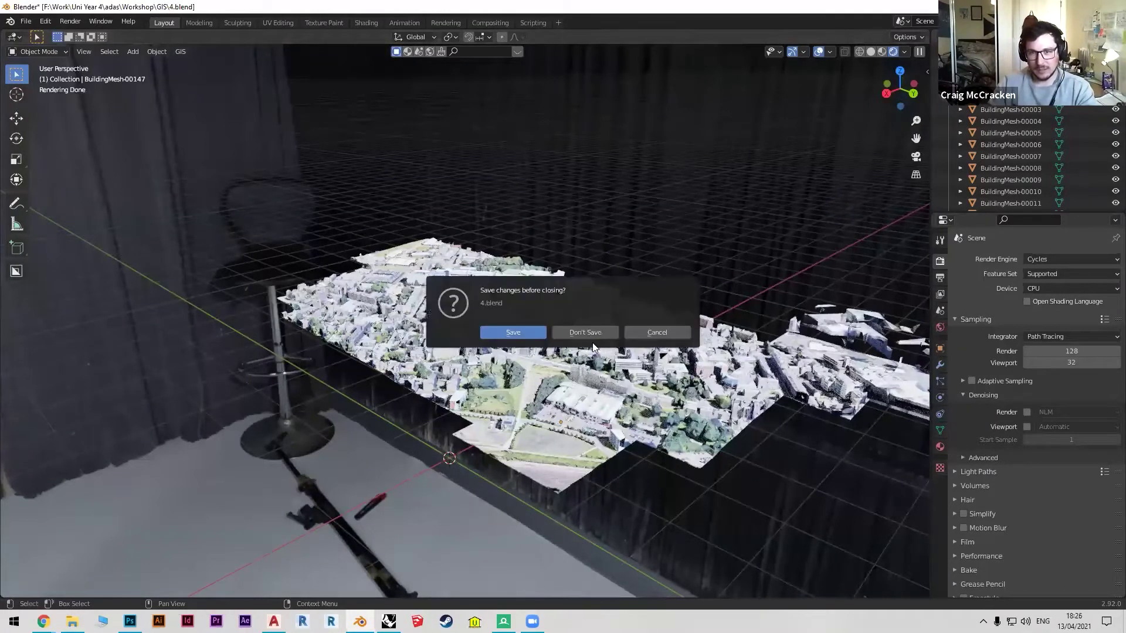
{"action": "left_click", "coordinate": [586, 333]}
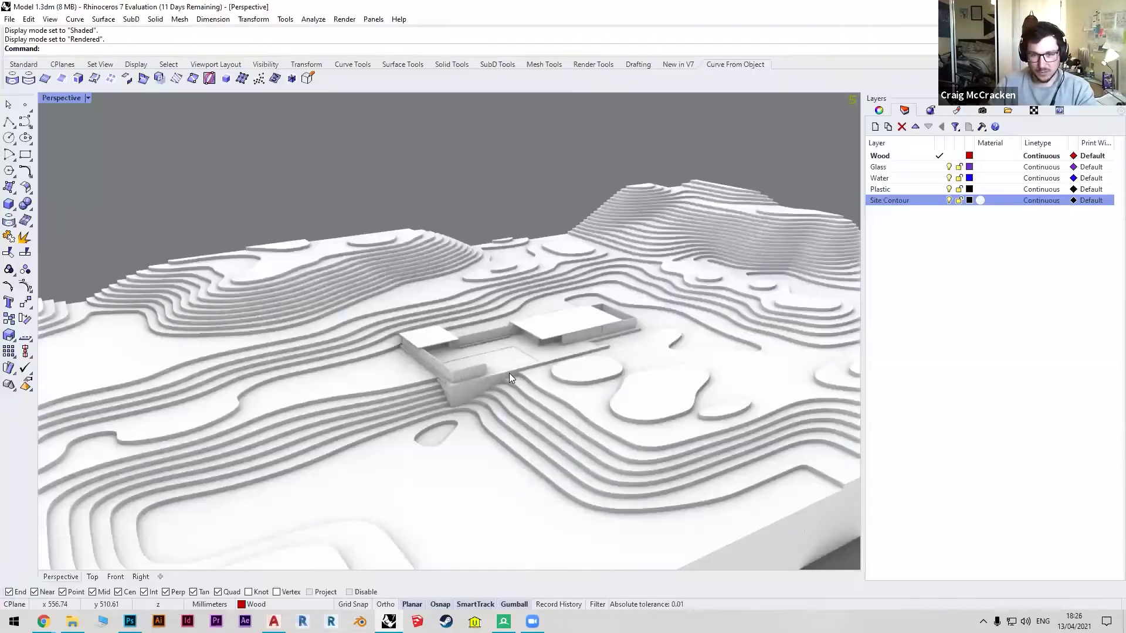
Orbit the Rhino site model to a side-on view and make Glass the current layer.
{"action": "right_click_drag", "start_coordinate": [501, 284], "coordinate": [411, 292]}
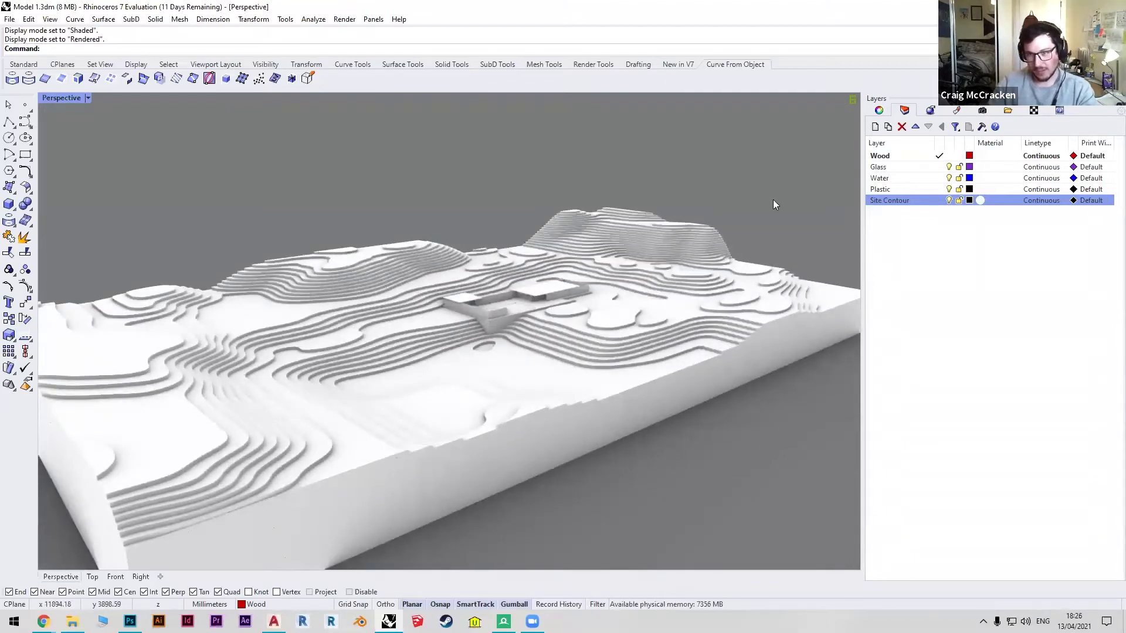
{"action": "left_click", "coordinate": [883, 156]}
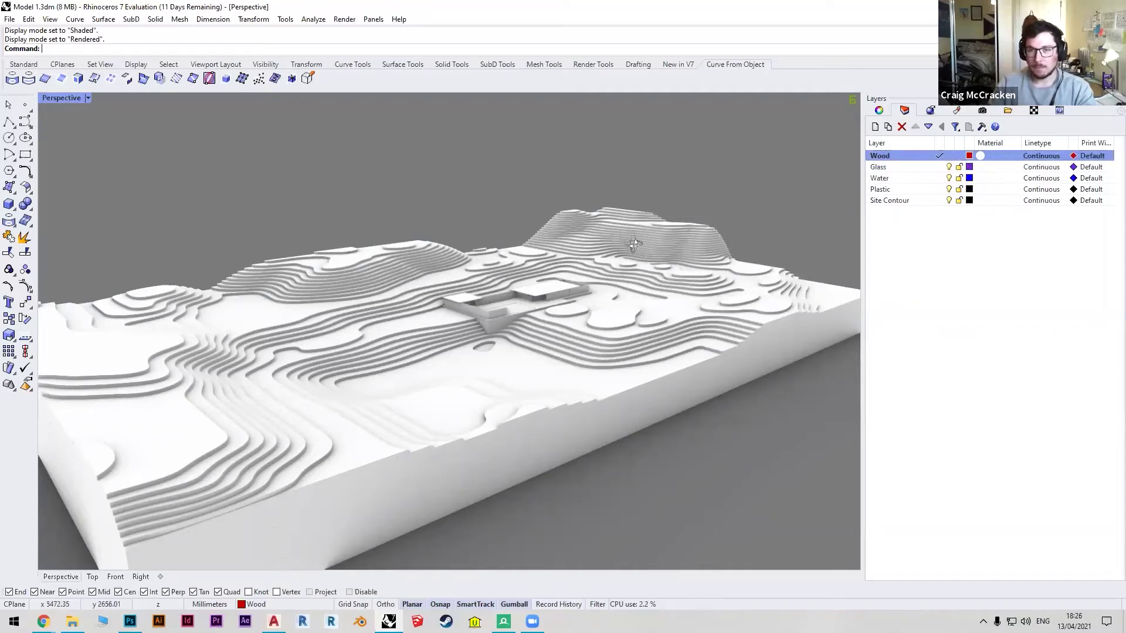
{"action": "scroll", "coordinate": [477, 308], "scroll_direction": "up", "scroll_amount": 2}
{"action": "scroll", "coordinate": [552, 322], "scroll_direction": "up", "scroll_amount": 3}
{"action": "scroll", "coordinate": [553, 322], "scroll_direction": "up", "scroll_amount": 3}
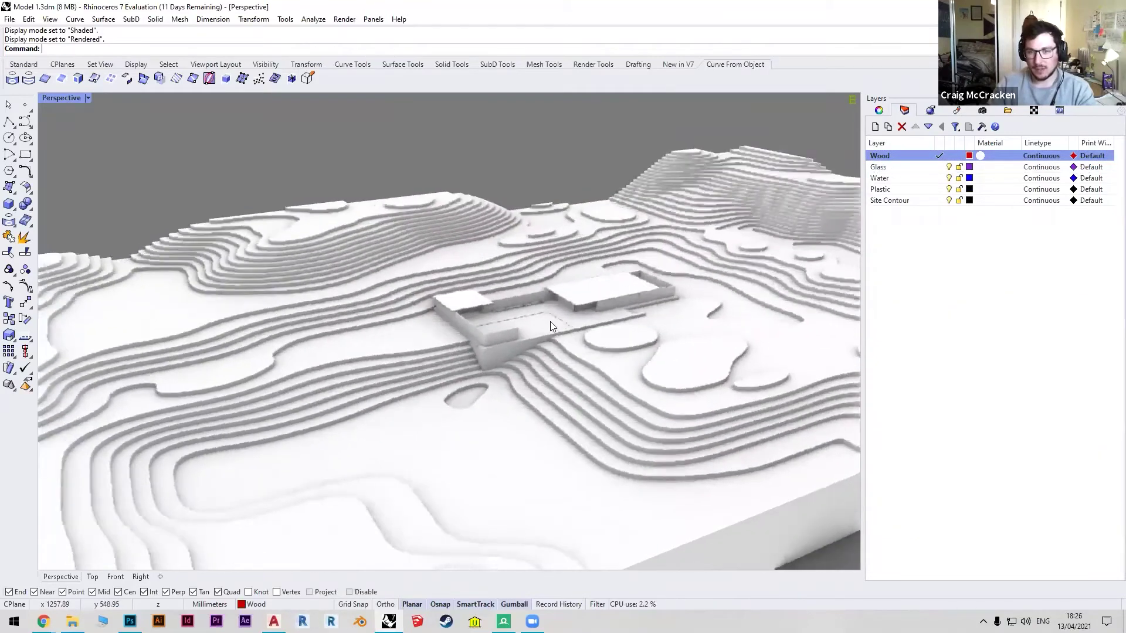
{"action": "scroll", "coordinate": [616, 332], "scroll_direction": "up", "scroll_amount": 2}
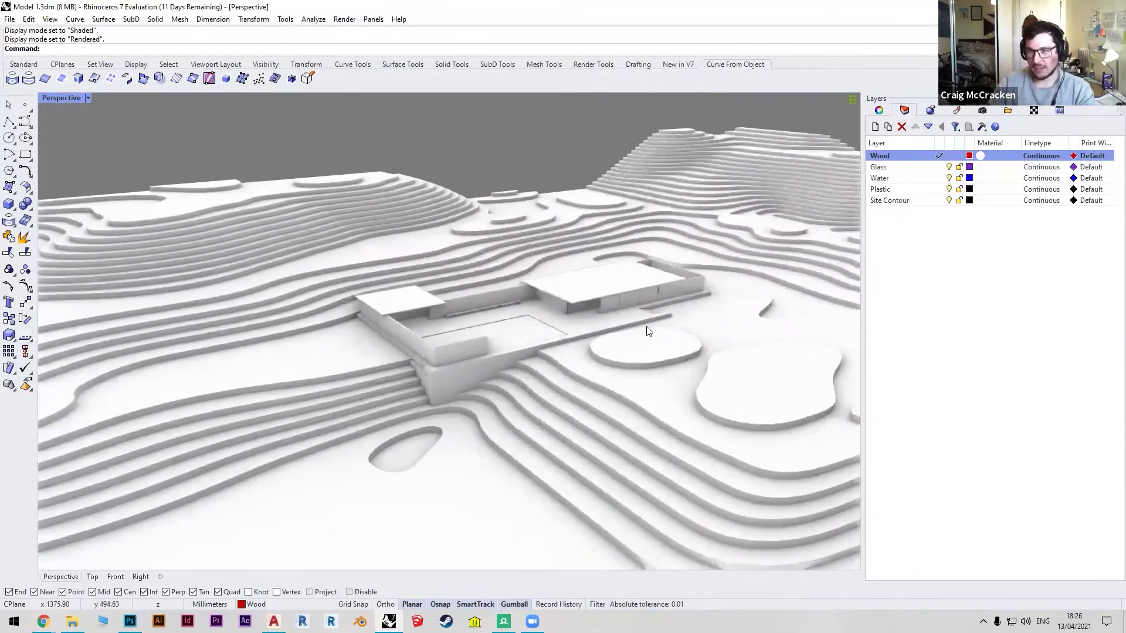
{"action": "left_click", "coordinate": [938, 167]}
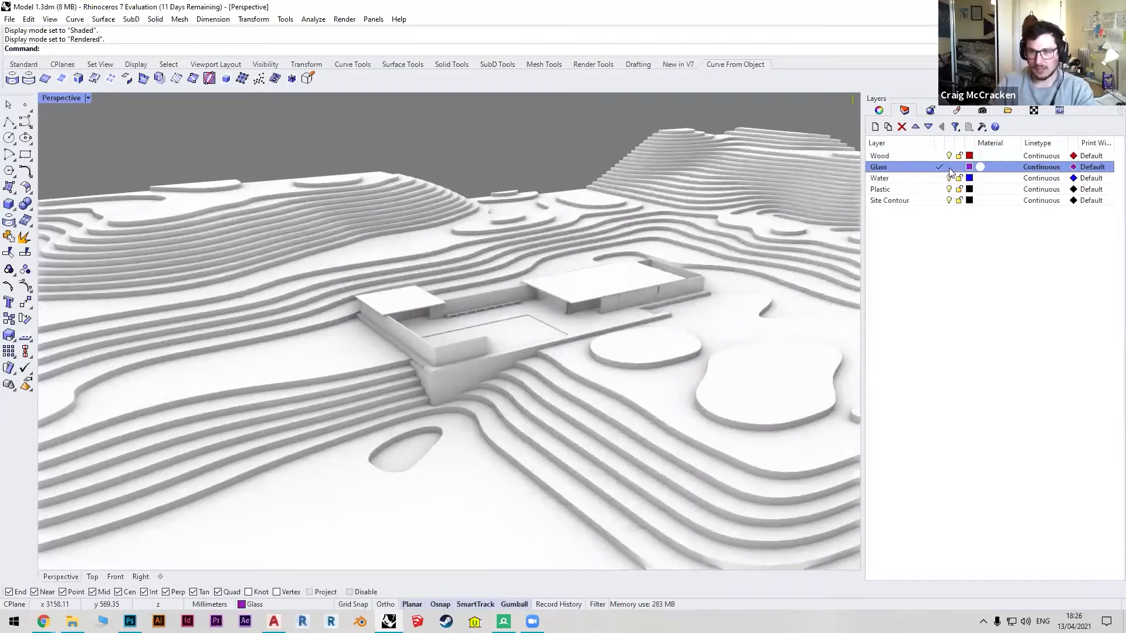
Toggle the Wood and Water layers off and back on to inspect their parts.
{"action": "left_click", "coordinate": [949, 156]}
{"action": "left_click", "coordinate": [949, 156]}
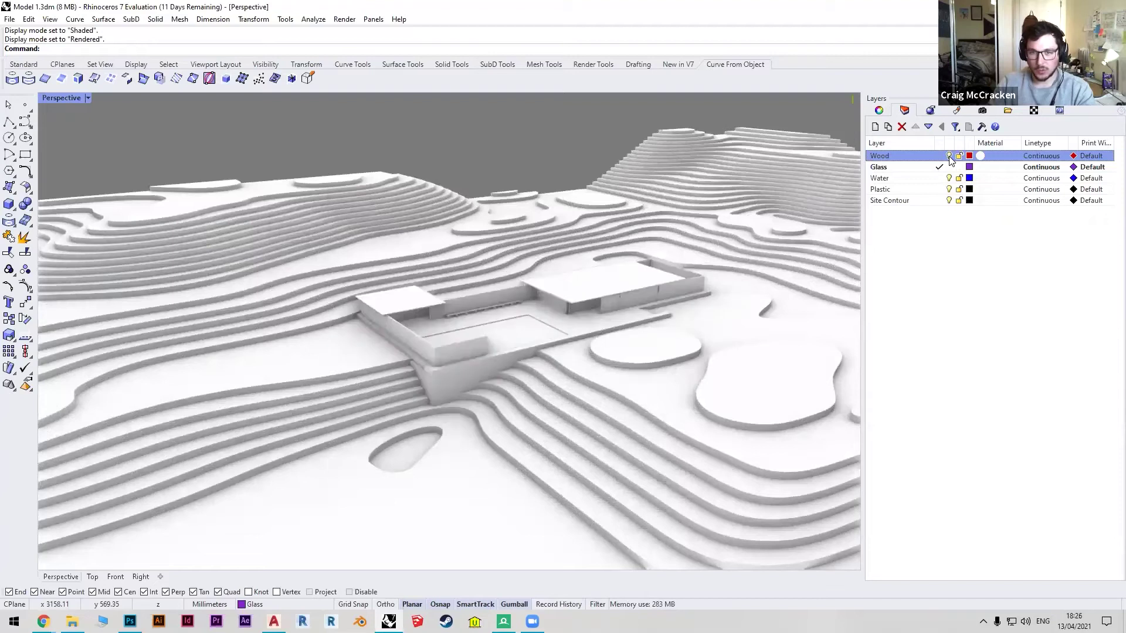
{"action": "left_click", "coordinate": [949, 179]}
{"action": "left_click", "coordinate": [949, 179]}
{"action": "right_click_drag", "start_coordinate": [501, 291], "coordinate": [619, 296]}
Launch a fresh Blender session from the taskbar.
{"action": "left_click", "coordinate": [10, 19]}
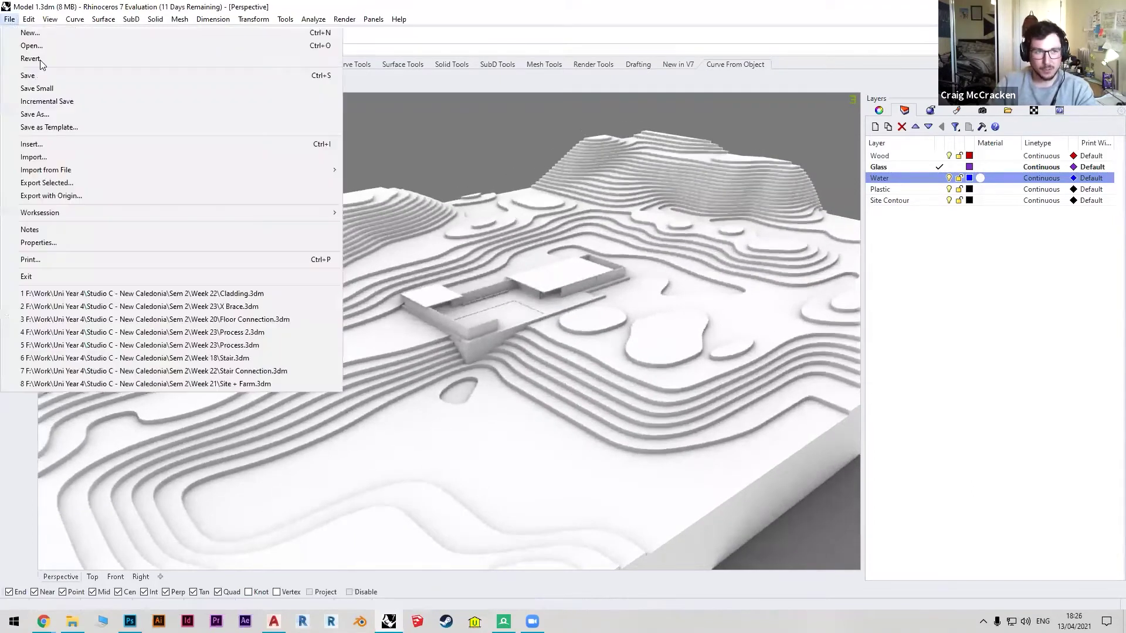
{"action": "left_click", "coordinate": [475, 171]}
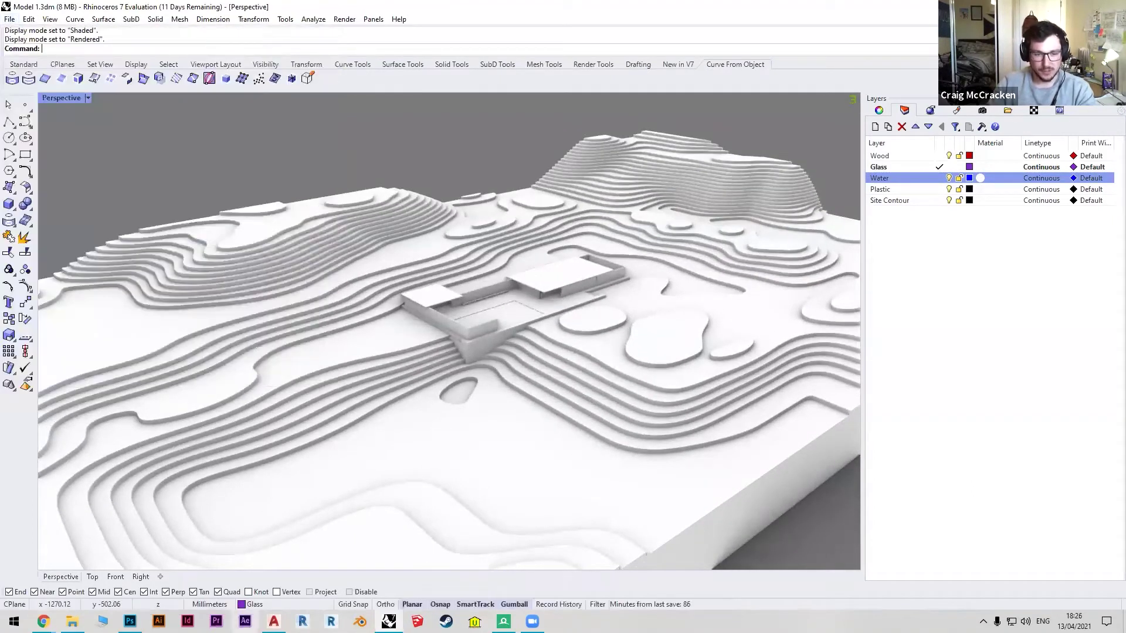
{"action": "left_click", "coordinate": [360, 621]}
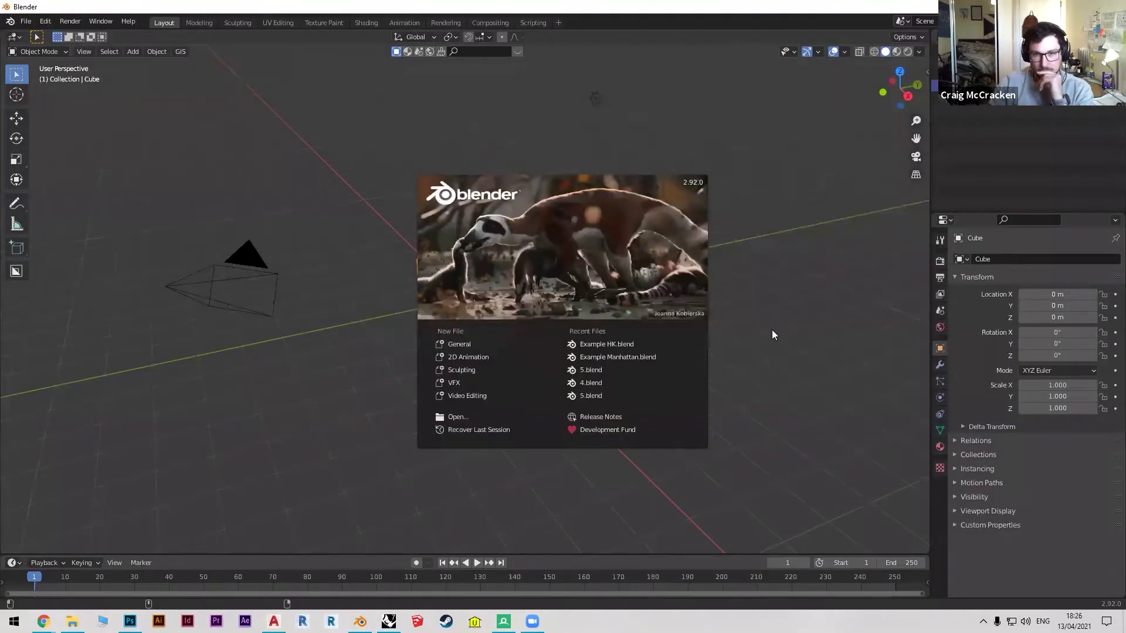
Dismiss the splash screen and delete the default camera, cube and light.
{"action": "left_click", "coordinate": [784, 293]}
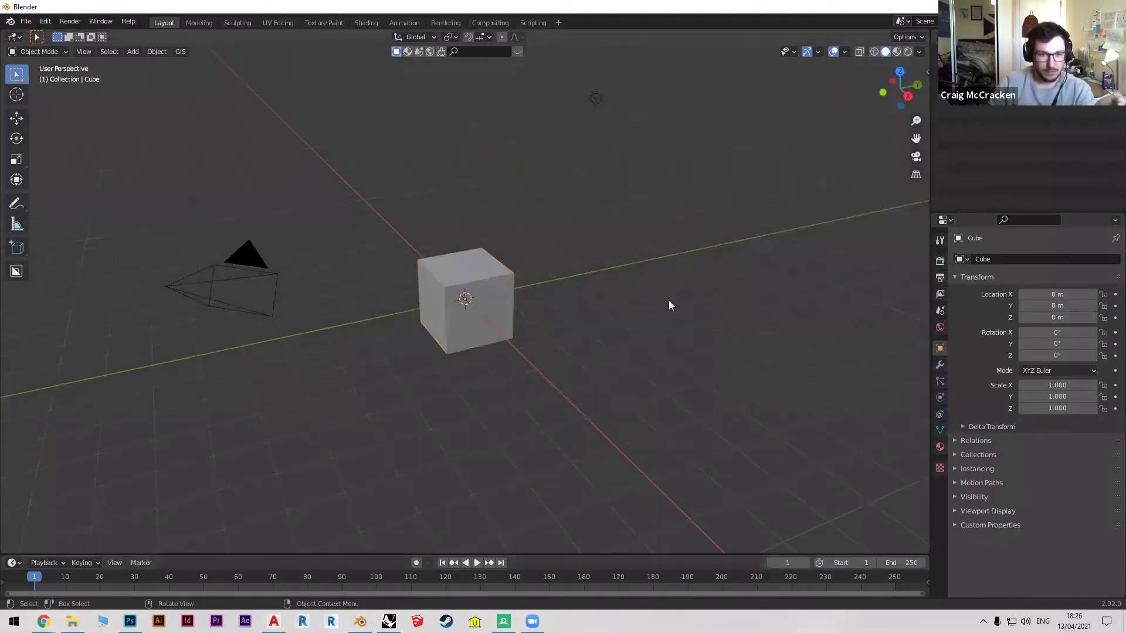
{"action": "left_click_drag", "start_coordinate": [667, 304], "coordinate": [252, 229]}
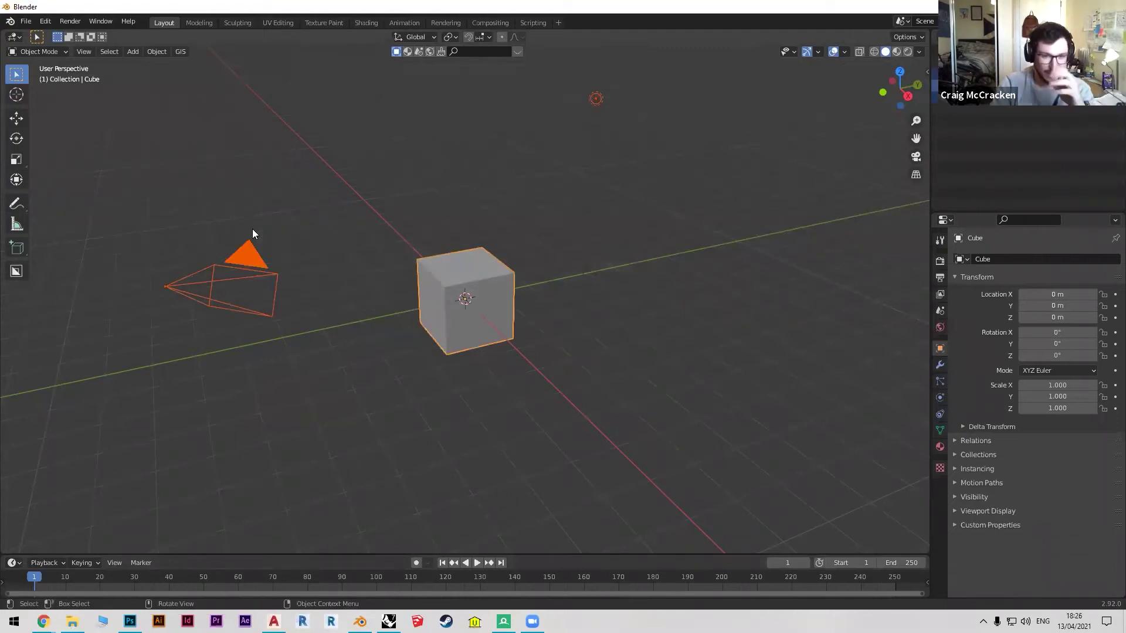
{"action": "key", "text": "Delete"}
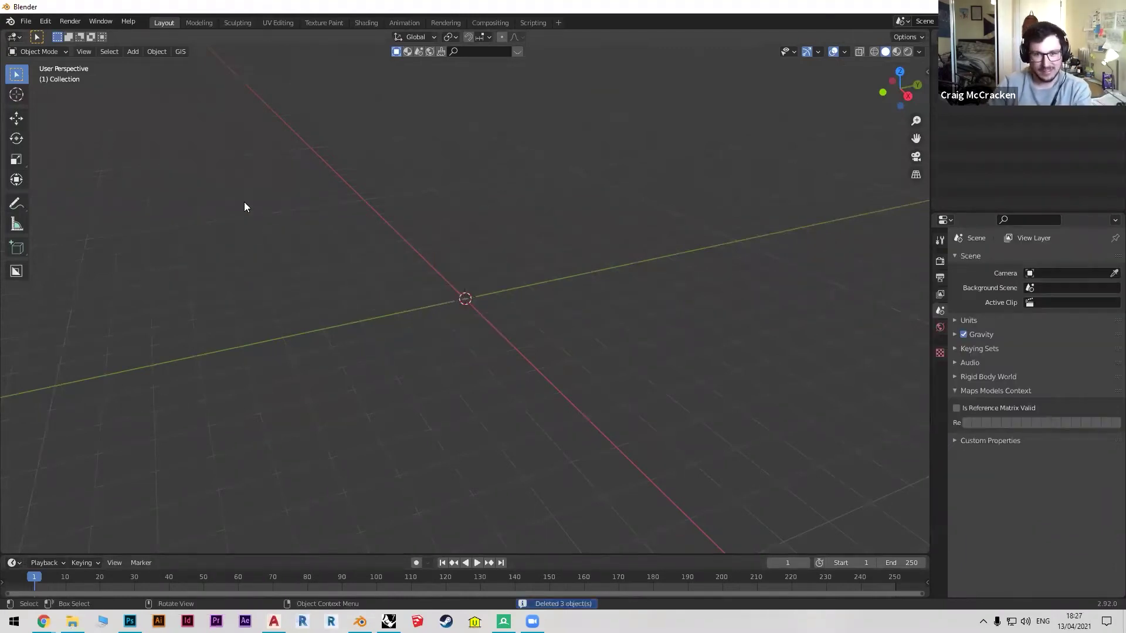
Start a Wavefront (.obj) import and jump to the recent GIS folder.
{"action": "key", "text": "shift+a"}
{"action": "mouse_move", "coordinate": [445, 291]}
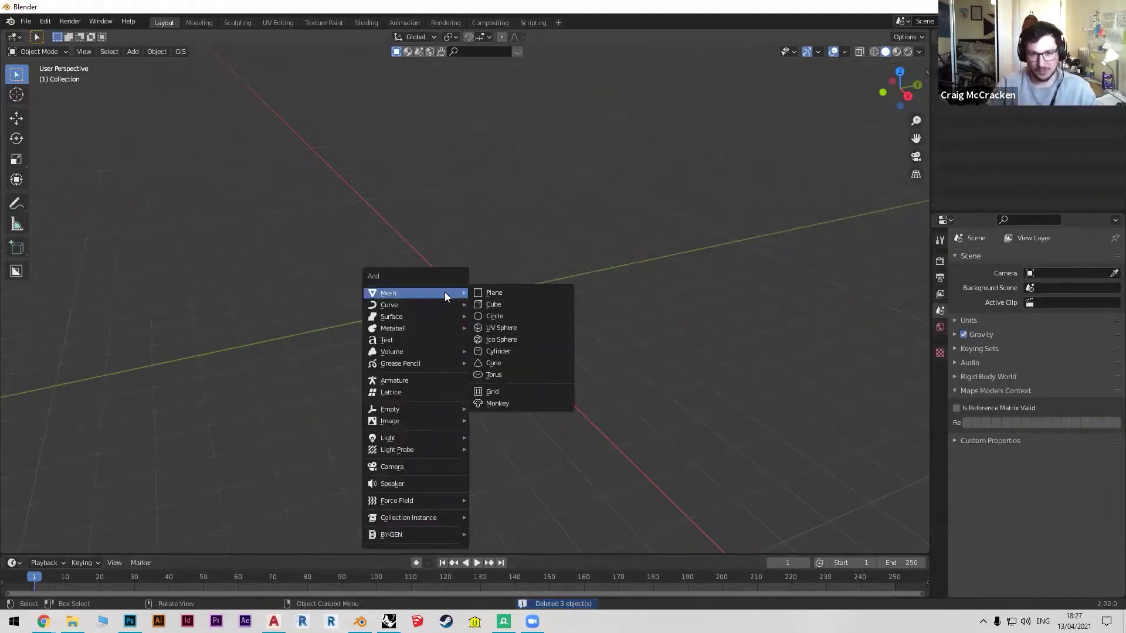
{"action": "left_click", "coordinate": [24, 24]}
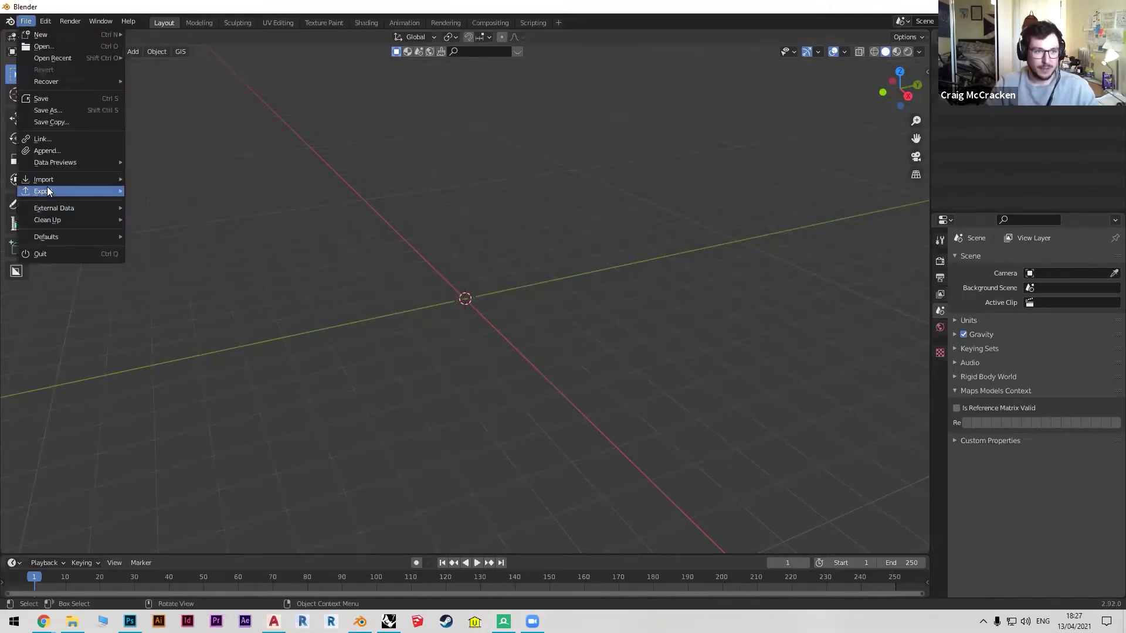
{"action": "mouse_move", "coordinate": [71, 179]}
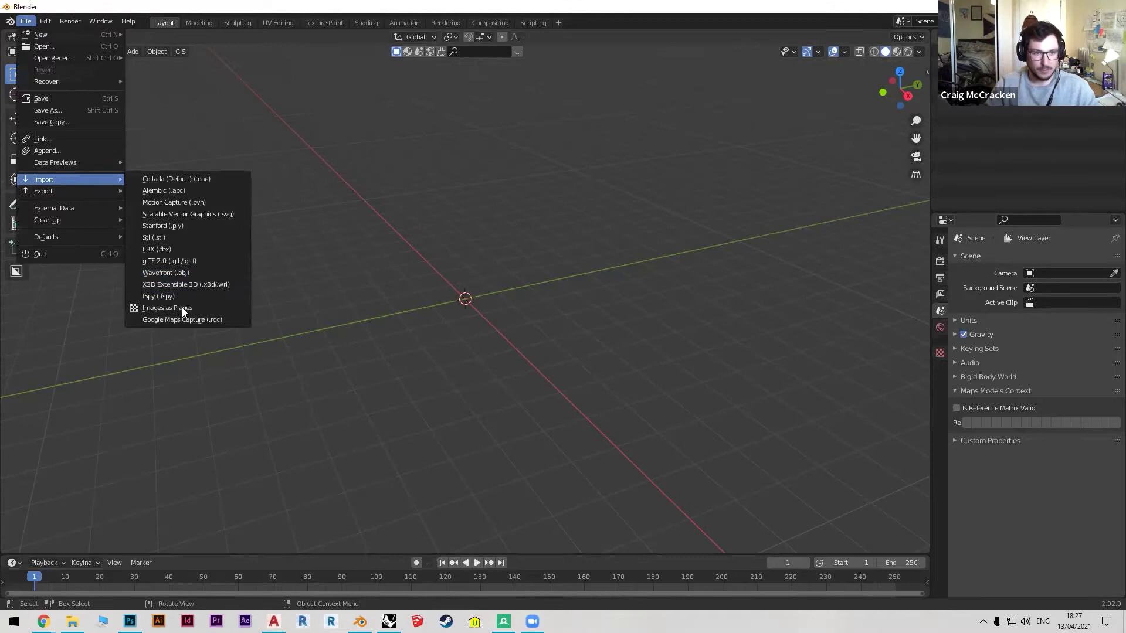
{"action": "left_click", "coordinate": [193, 274]}
{"action": "left_click", "coordinate": [279, 426]}
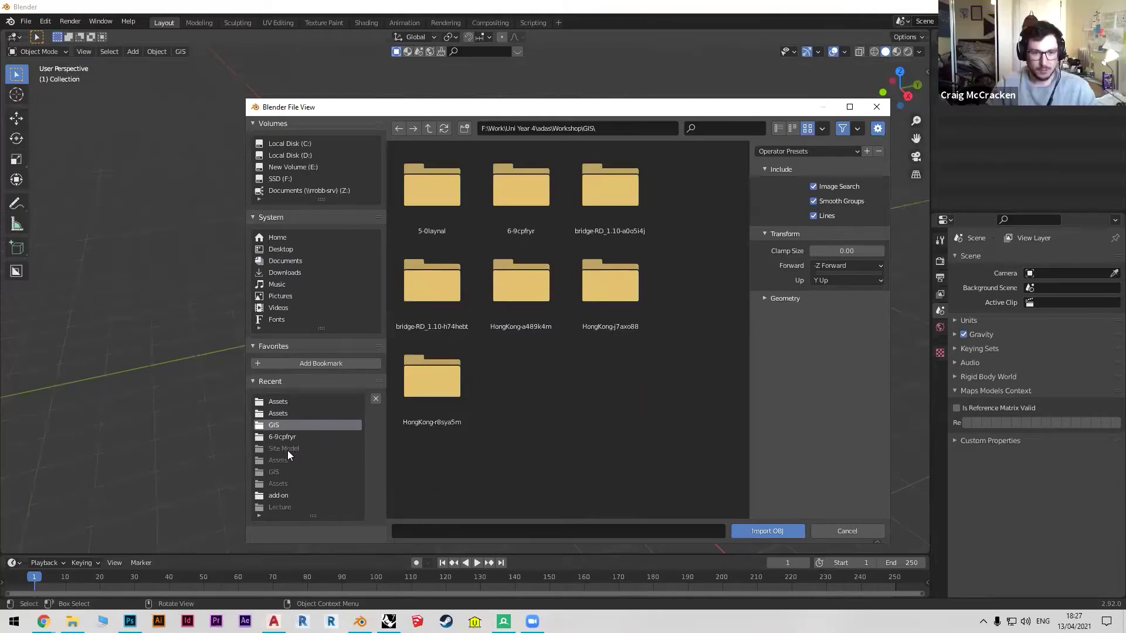
Browse to Workshop\Site Model\Assets and select Model.obj for import.
{"action": "left_click", "coordinate": [429, 128]}
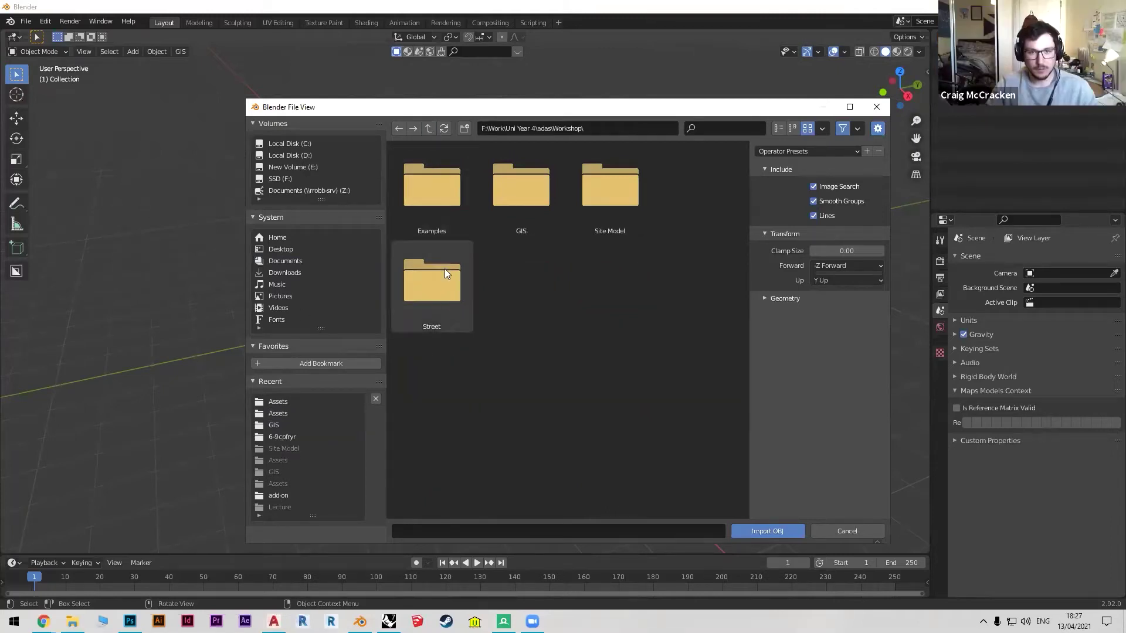
{"action": "double_click", "coordinate": [616, 215]}
{"action": "double_click", "coordinate": [443, 214]}
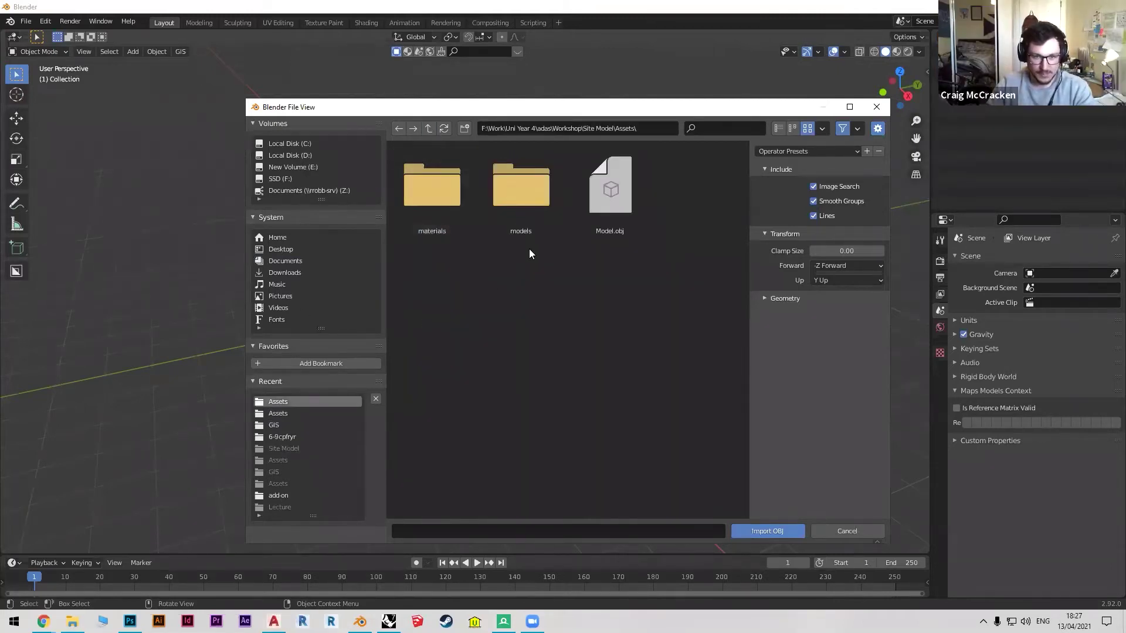
{"action": "left_click", "coordinate": [611, 217]}
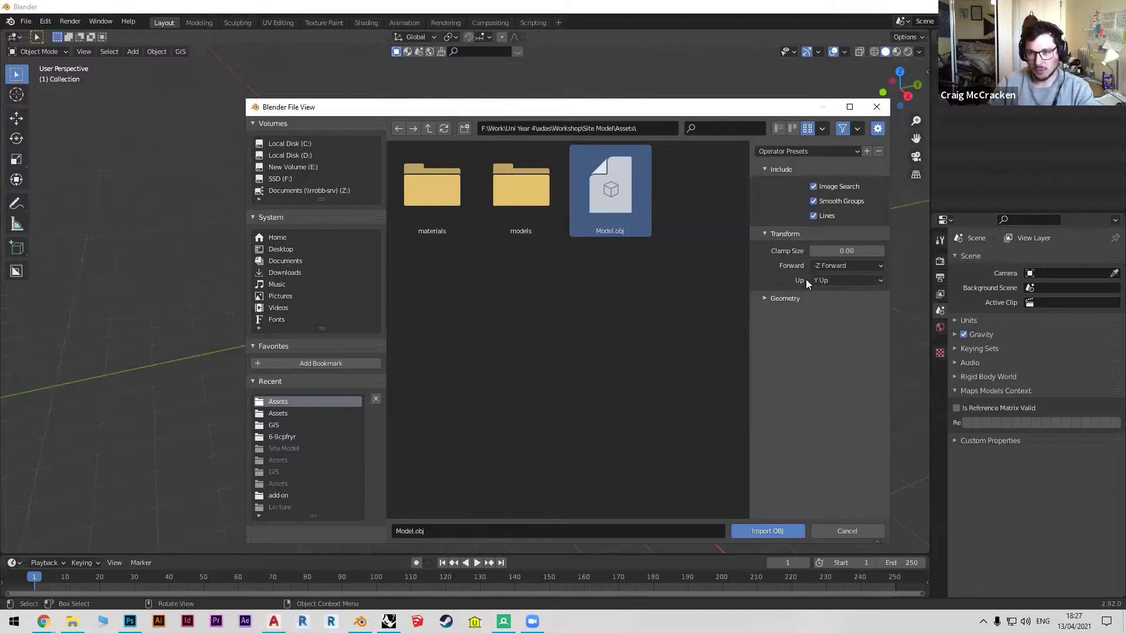
Set the OBJ import to Z Up with Split by Object unchecked, then check Rhino's layers.
{"action": "left_click", "coordinate": [839, 279]}
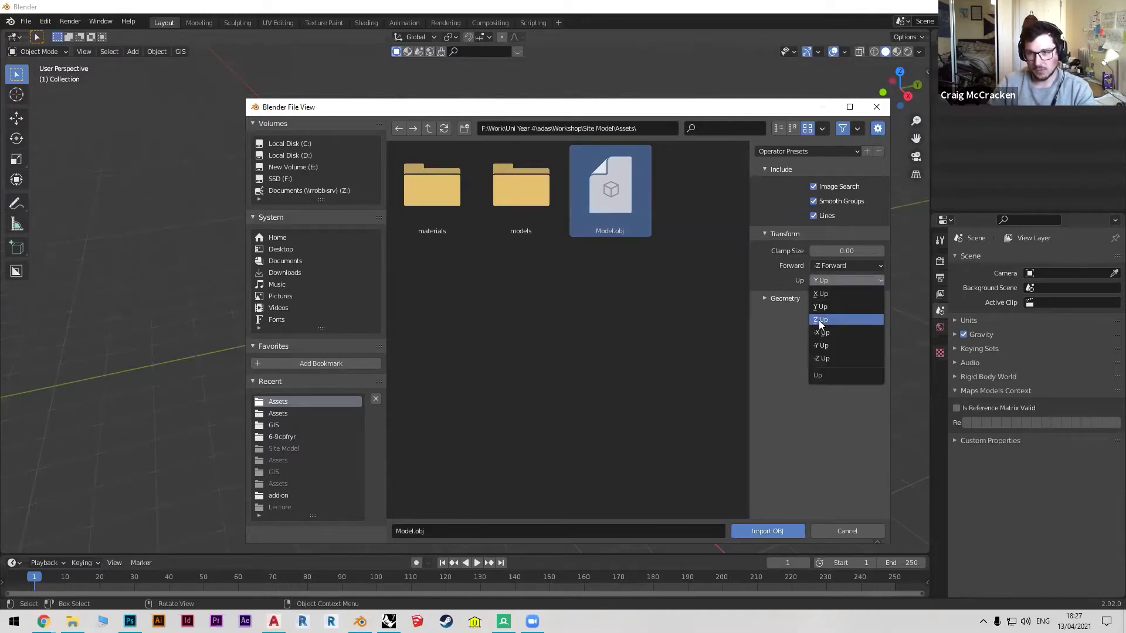
{"action": "left_click", "coordinate": [819, 321]}
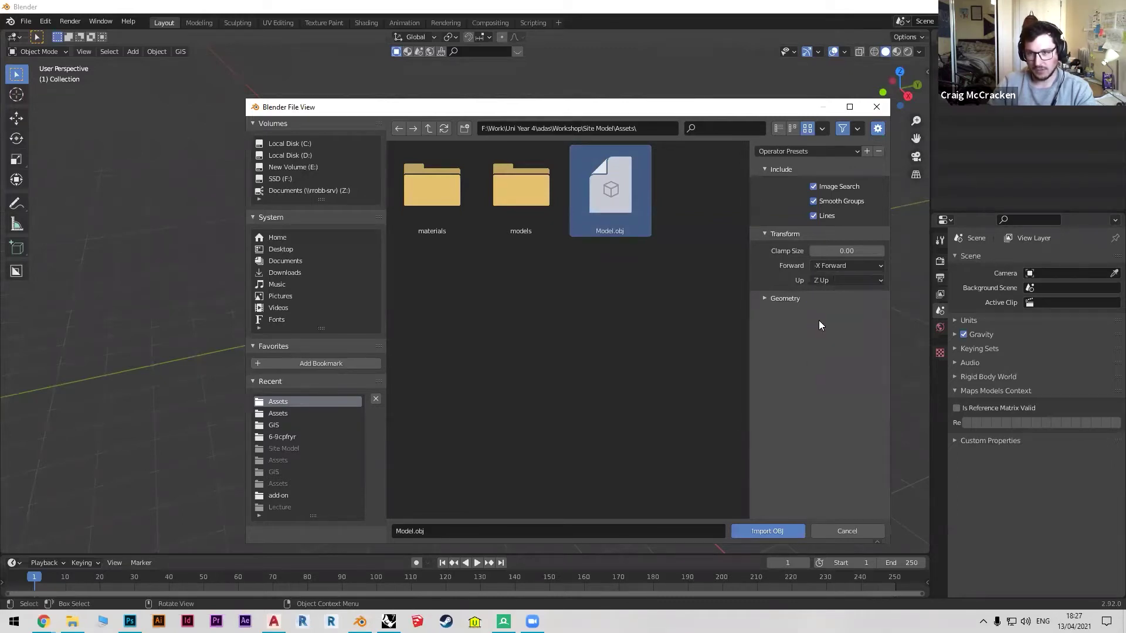
{"action": "left_click", "coordinate": [770, 301]}
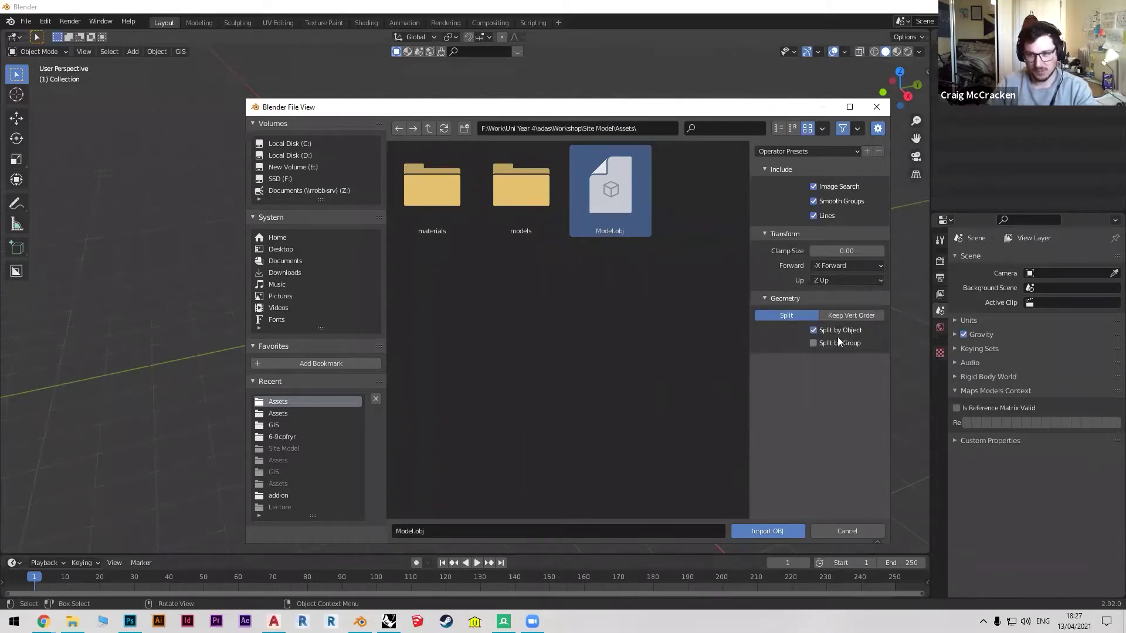
{"action": "left_click", "coordinate": [814, 331]}
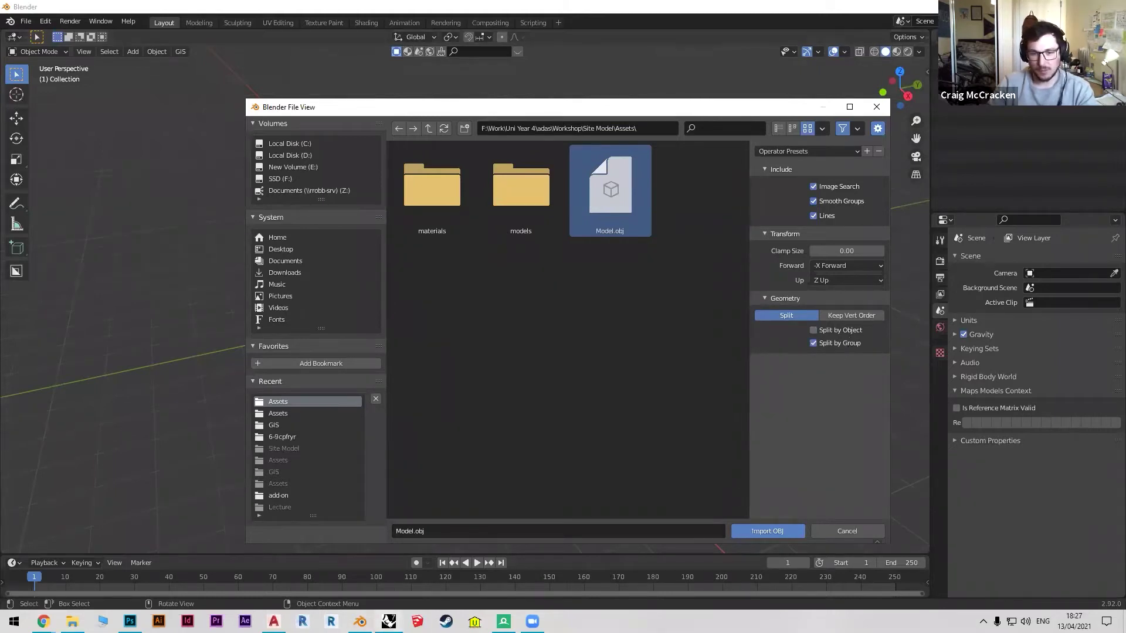
{"action": "key", "text": "alt+Tab"}
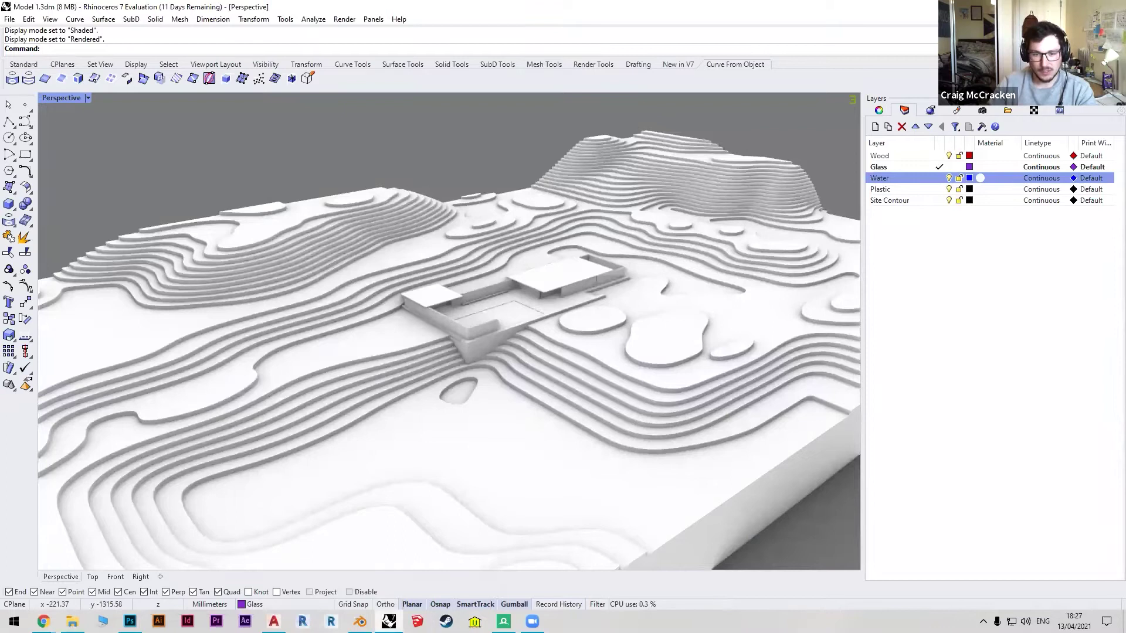
Return to Blender and import Model.obj, adding Water, Wood and other layer objects.
{"action": "key", "text": "alt+Tab"}
{"action": "left_click", "coordinate": [762, 530]}
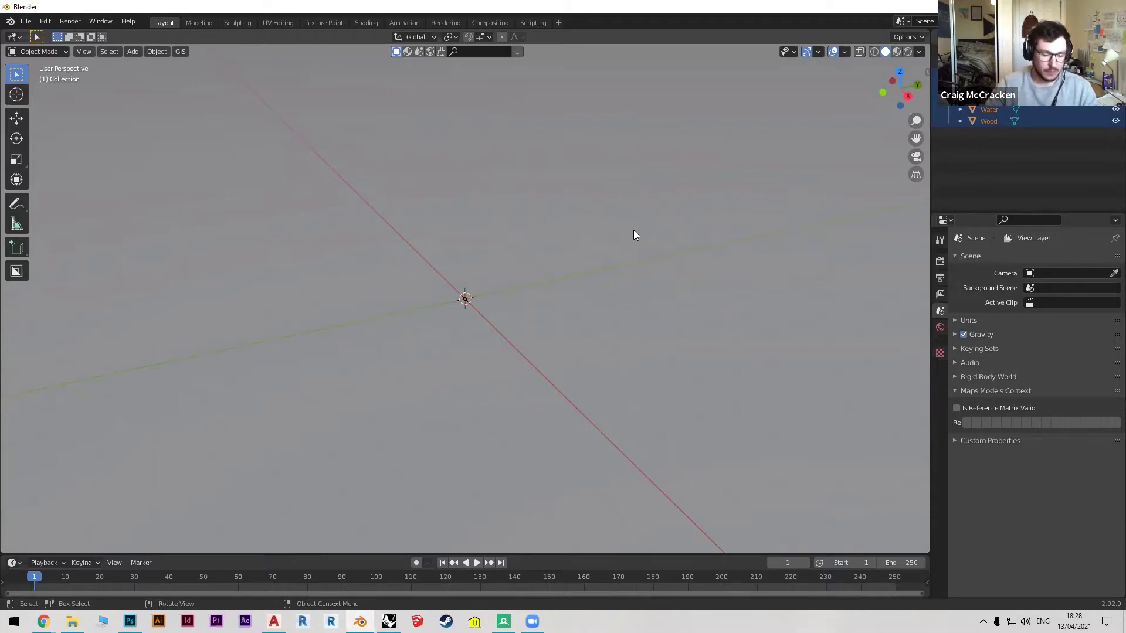
Scale the imported site model down and review the active tool options.
{"action": "key", "text": "s"}
{"action": "left_click", "coordinate": [375, 336]}
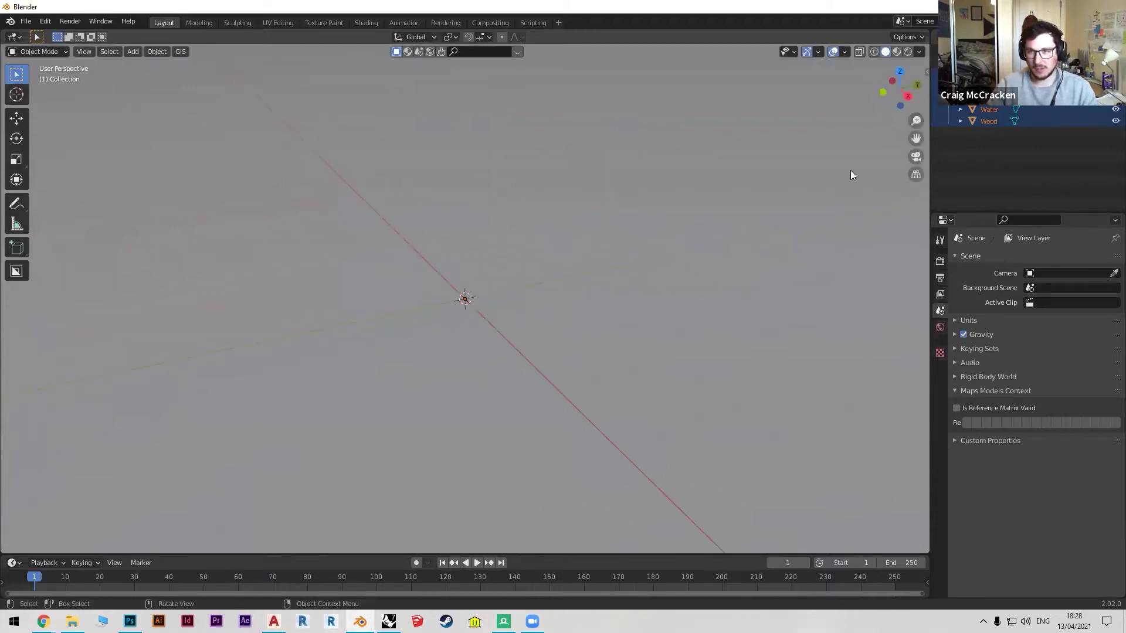
{"action": "left_click", "coordinate": [924, 69]}
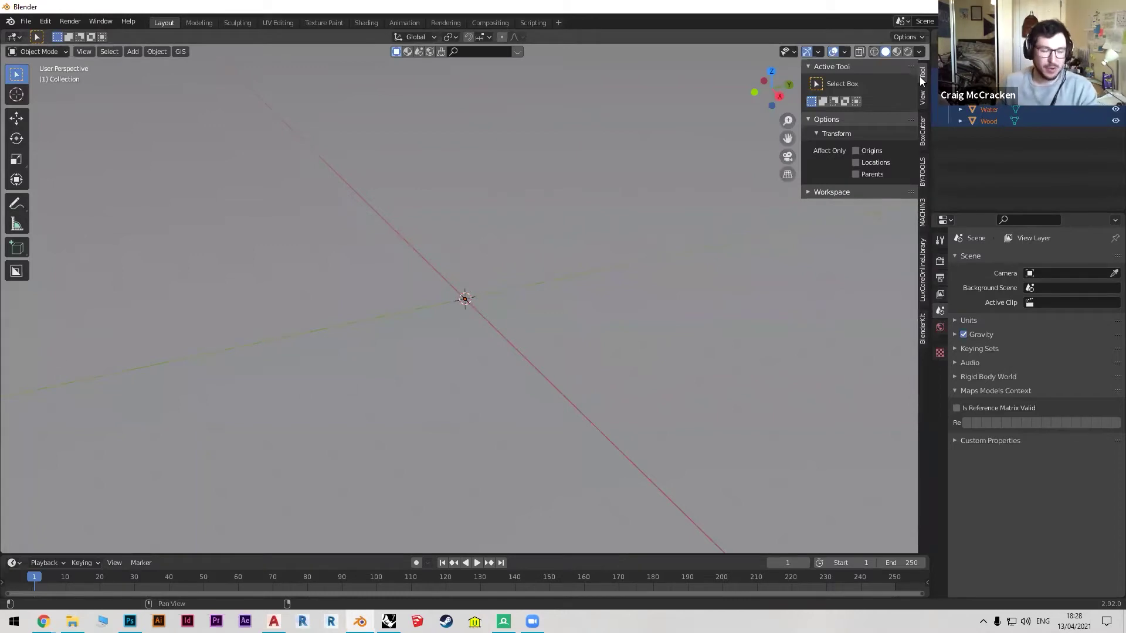
{"action": "scroll", "coordinate": [493, 278], "scroll_direction": "down", "scroll_amount": 5}
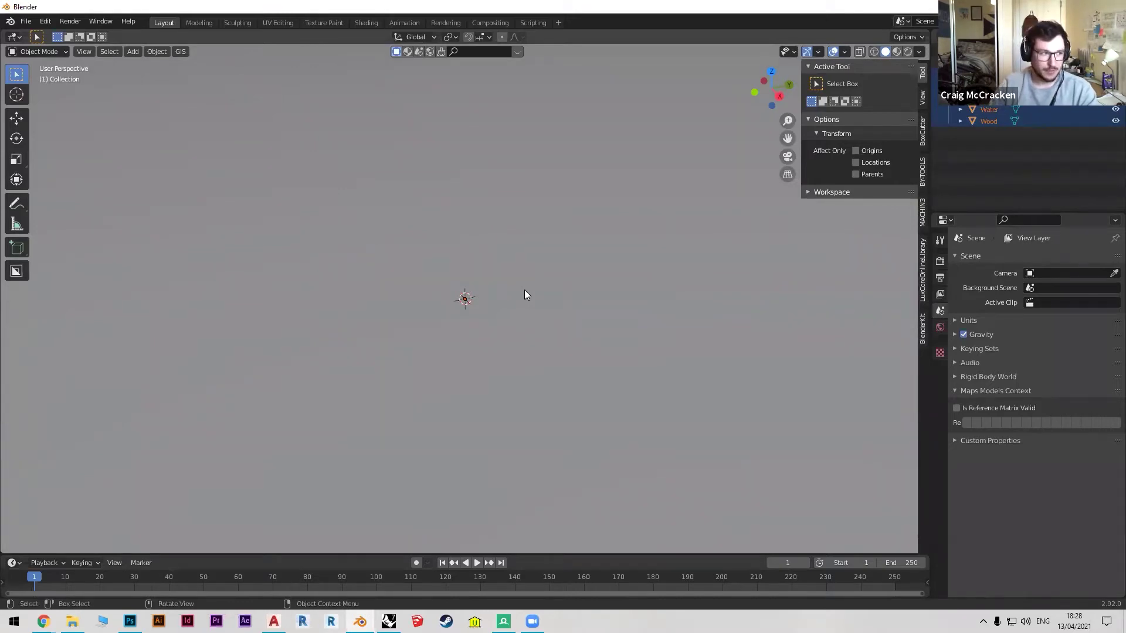
{"action": "scroll", "coordinate": [502, 309], "scroll_direction": "down", "scroll_amount": 3}
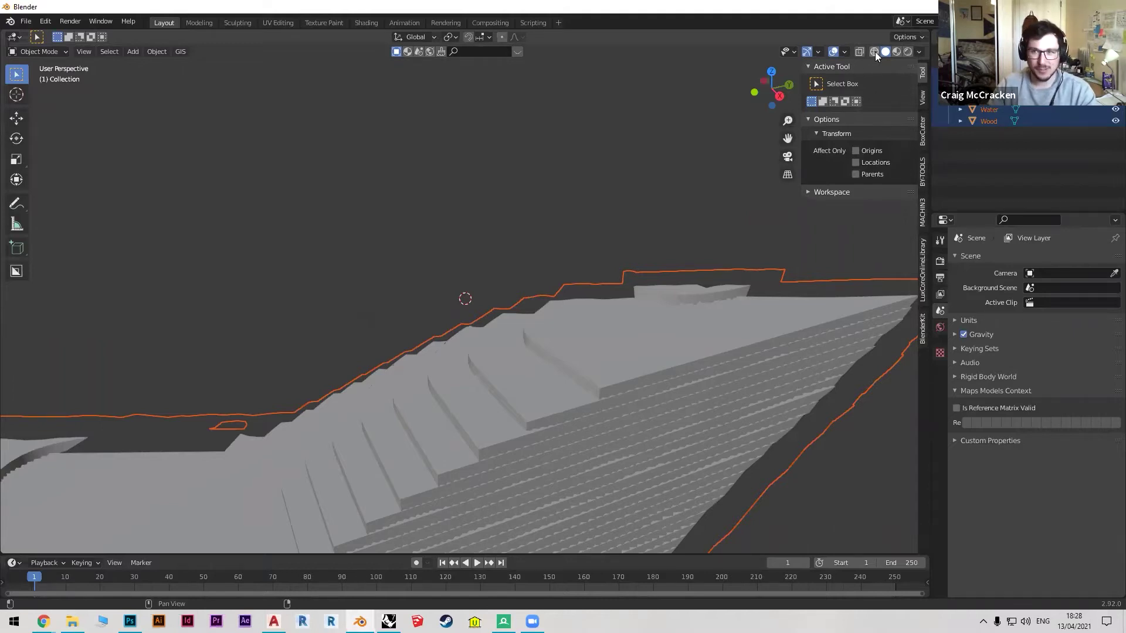
{"action": "scroll", "coordinate": [425, 283], "scroll_direction": "up", "scroll_amount": 5}
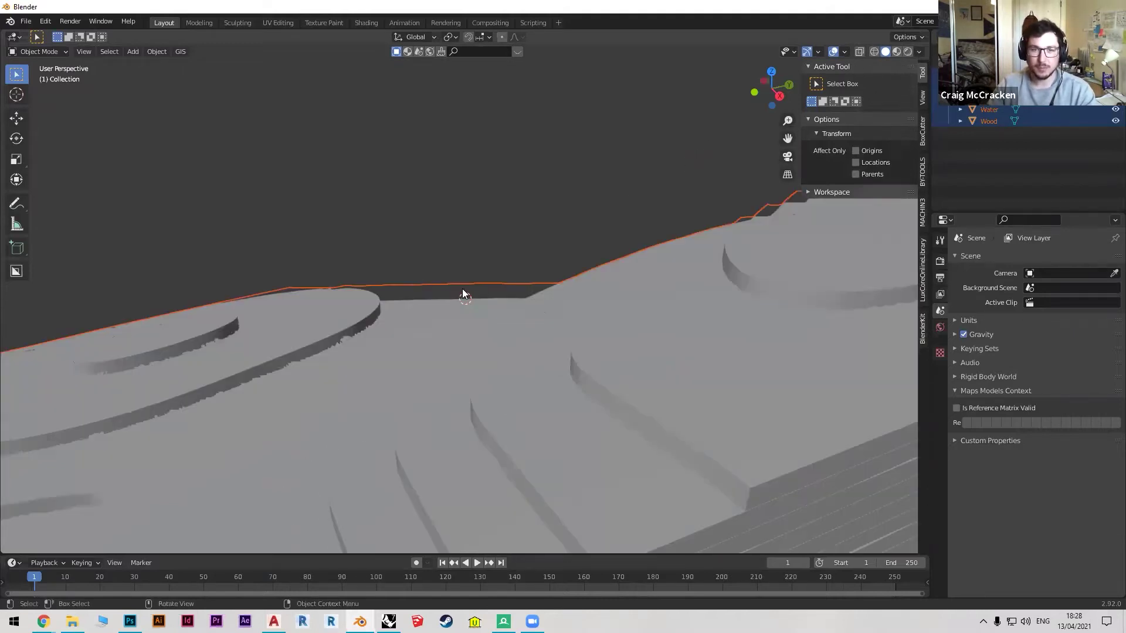
Show the viewport's View settings, orbit the terrain slightly, and bring up the render settings.
{"action": "left_click", "coordinate": [922, 98]}
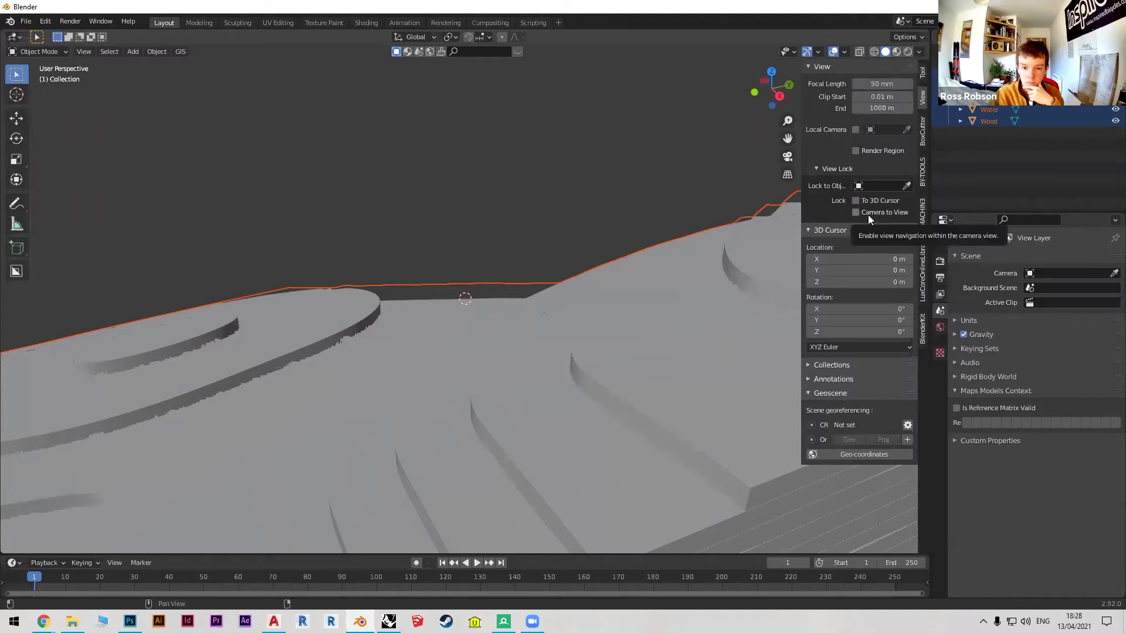
{"action": "middle_click_drag", "start_coordinate": [597, 314], "coordinate": [696, 263]}
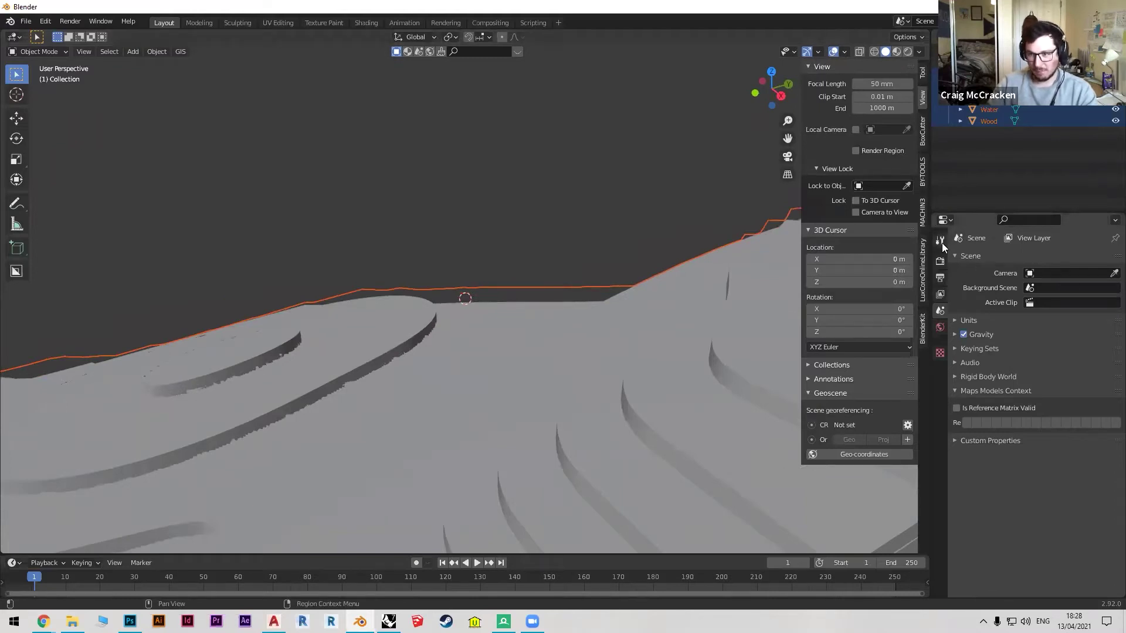
{"action": "left_click", "coordinate": [940, 260]}
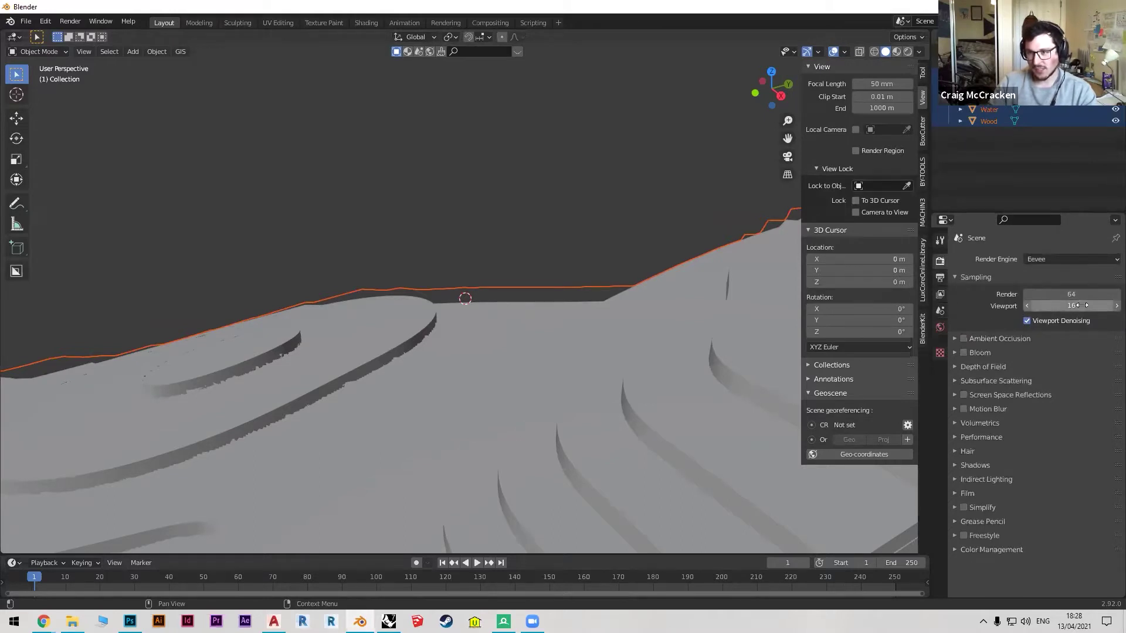
Try viewport sample values of 10 and 15, settling on 16 Eevee viewport samples.
{"action": "left_click_drag", "start_coordinate": [1069, 305], "coordinate": [1027, 306]}
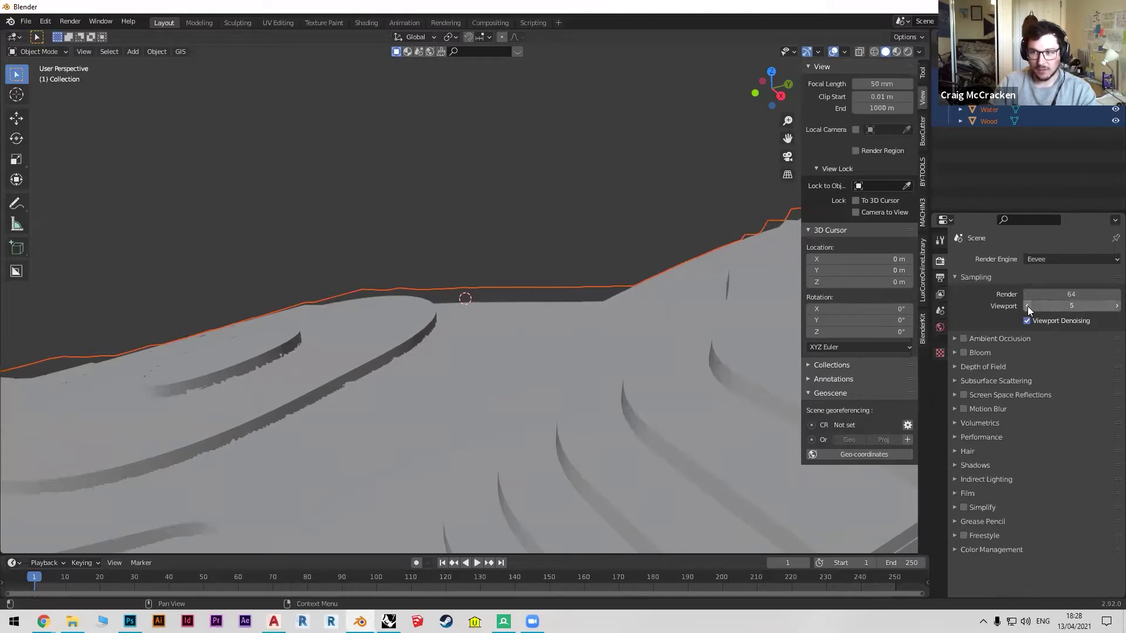
{"action": "middle_click_drag", "start_coordinate": [720, 327], "coordinate": [708, 328]}
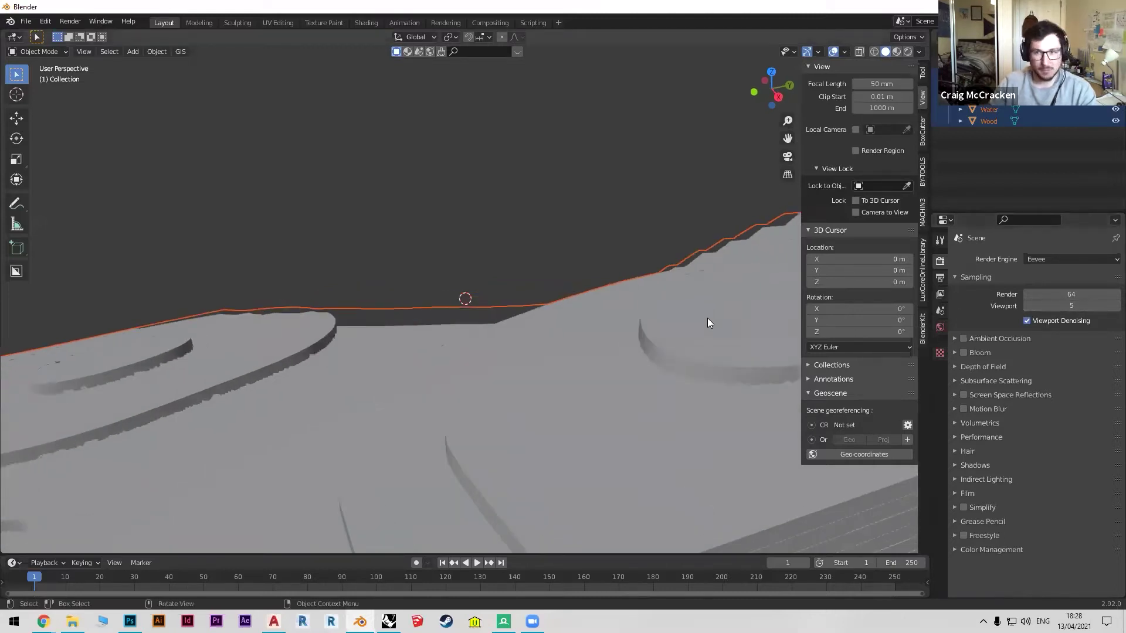
{"action": "middle_click_drag", "start_coordinate": [513, 302], "coordinate": [530, 304]}
{"action": "left_click", "coordinate": [1109, 306]}
{"action": "left_click", "coordinate": [1109, 306]}
{"action": "left_click", "coordinate": [1109, 306]}
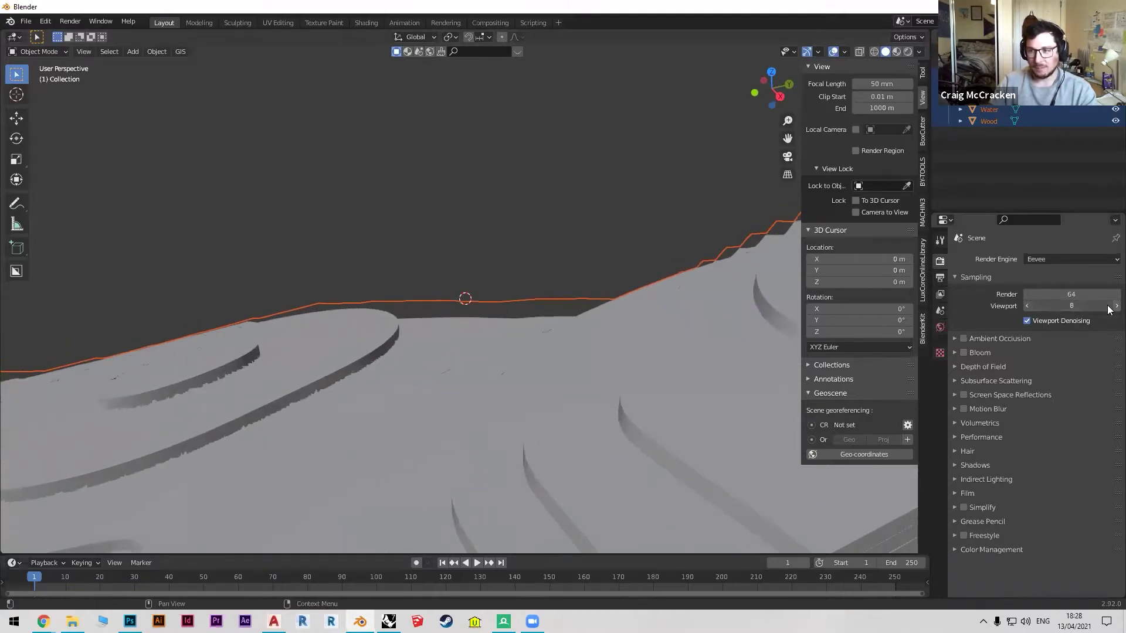
{"action": "double_click", "coordinate": [1108, 306]}
{"action": "type", "text": "15"}
{"action": "key", "text": "Return"}
{"action": "left_click", "coordinate": [1110, 306]}
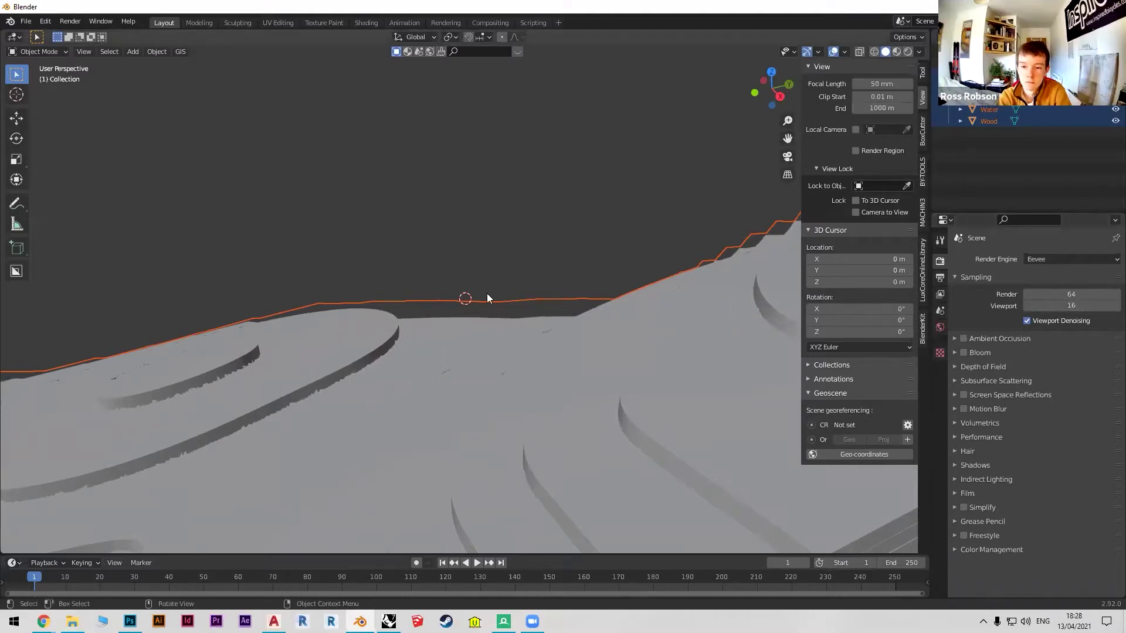
Extend the viewport's Clip End to 1000 m so the terrain draws fully.
{"action": "scroll", "coordinate": [486, 297], "scroll_direction": "up", "scroll_amount": 4}
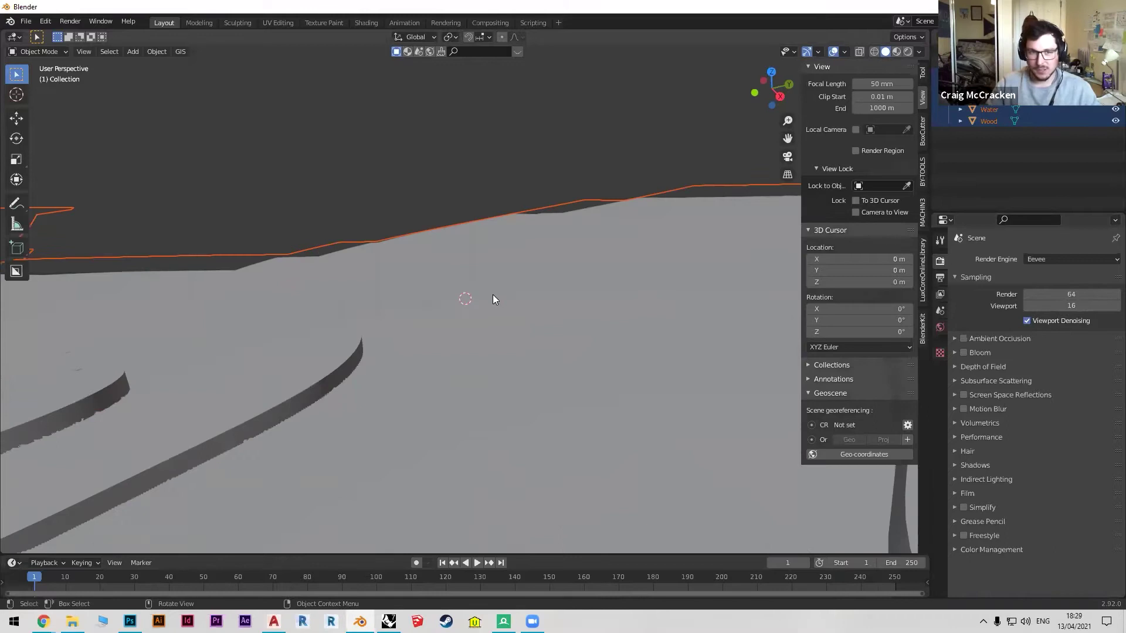
{"action": "scroll", "coordinate": [493, 299], "scroll_direction": "down", "scroll_amount": 3}
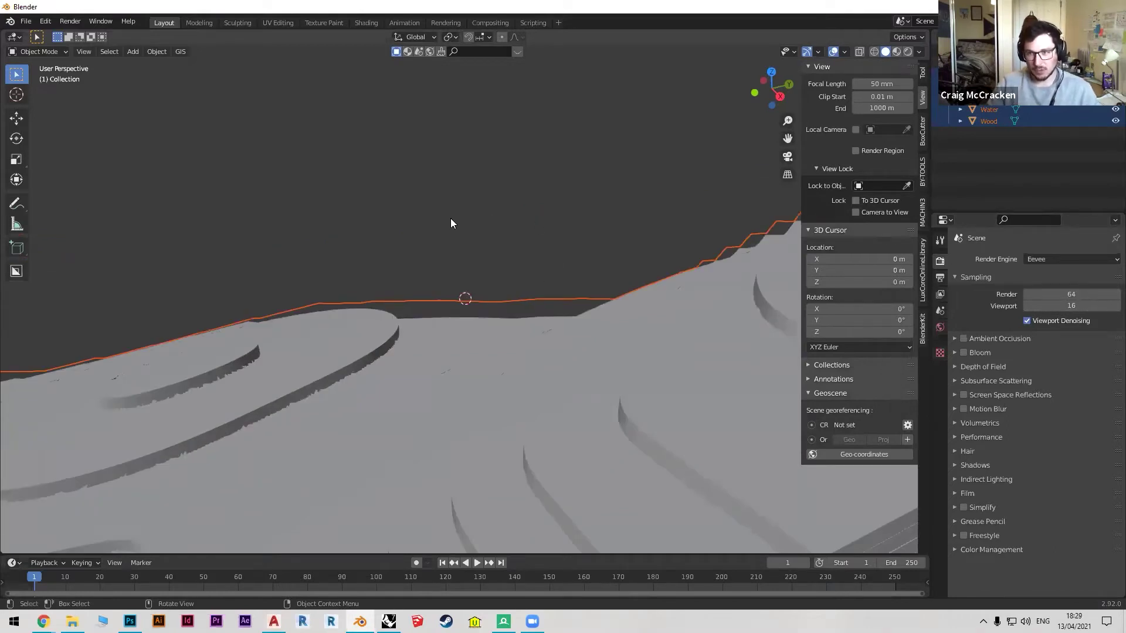
{"action": "scroll", "coordinate": [497, 264], "scroll_direction": "up", "scroll_amount": 3}
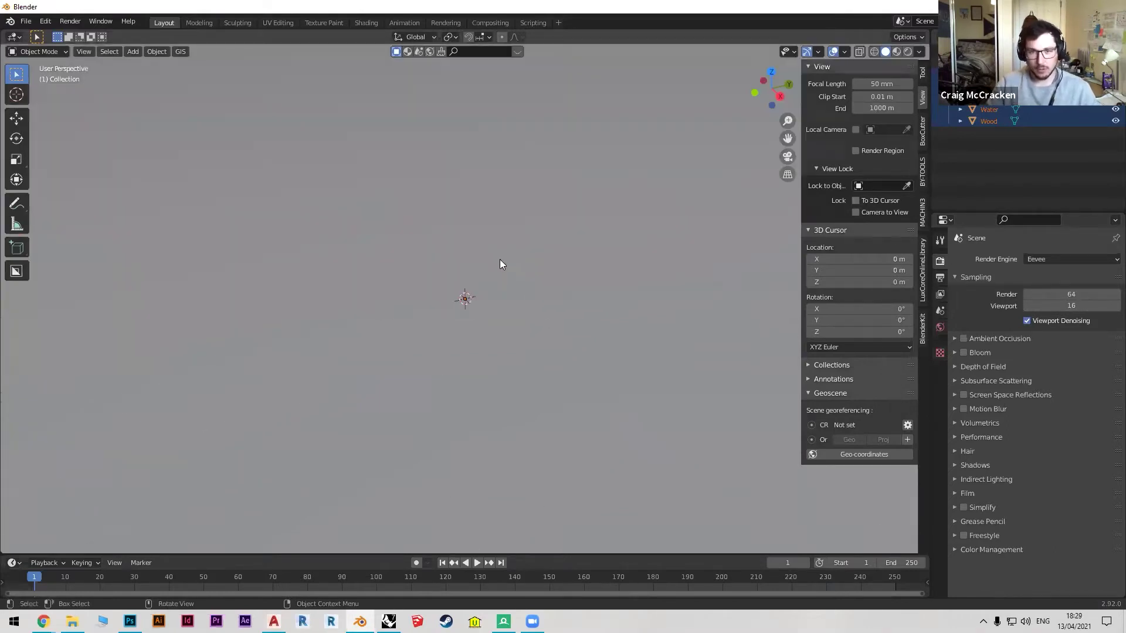
{"action": "scroll", "coordinate": [500, 265], "scroll_direction": "down", "scroll_amount": 5}
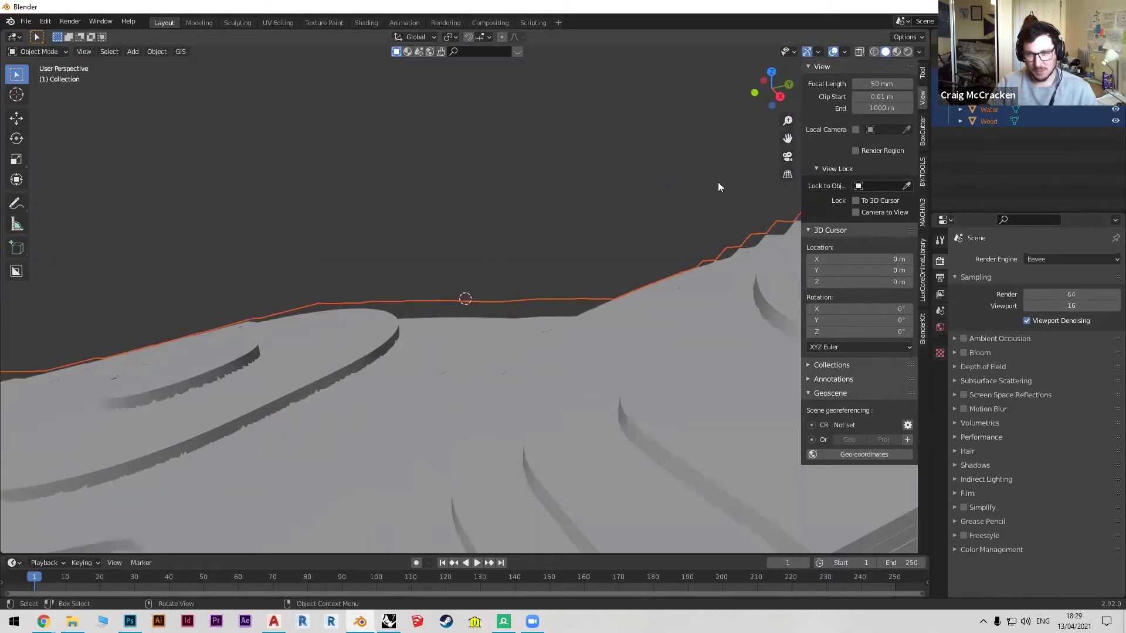
{"action": "left_click_drag", "start_coordinate": [884, 108], "coordinate": [912, 108]}
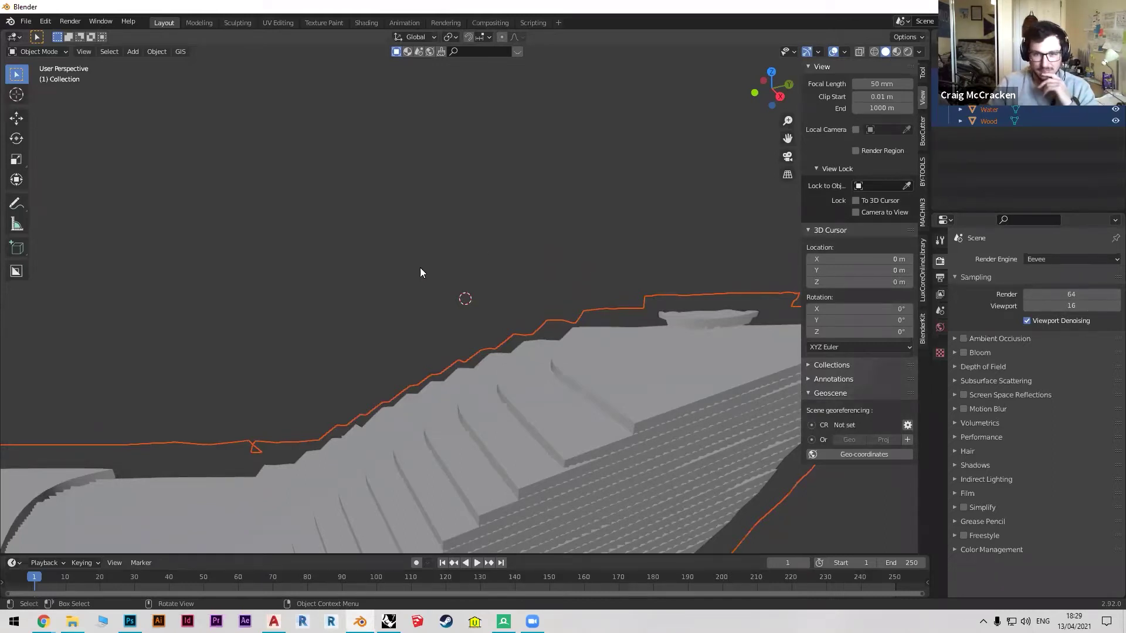
Raise the viewport clip end to 100000 m.
{"action": "left_click", "coordinate": [881, 108]}
{"action": "type", "text": "10"}
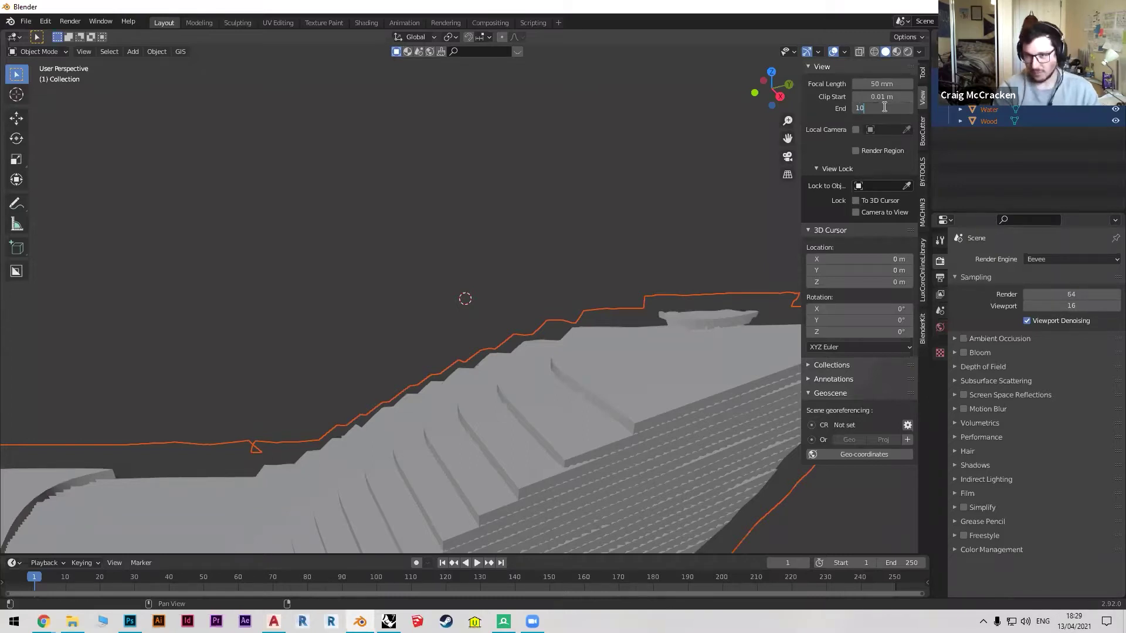
{"action": "key", "text": "Return"}
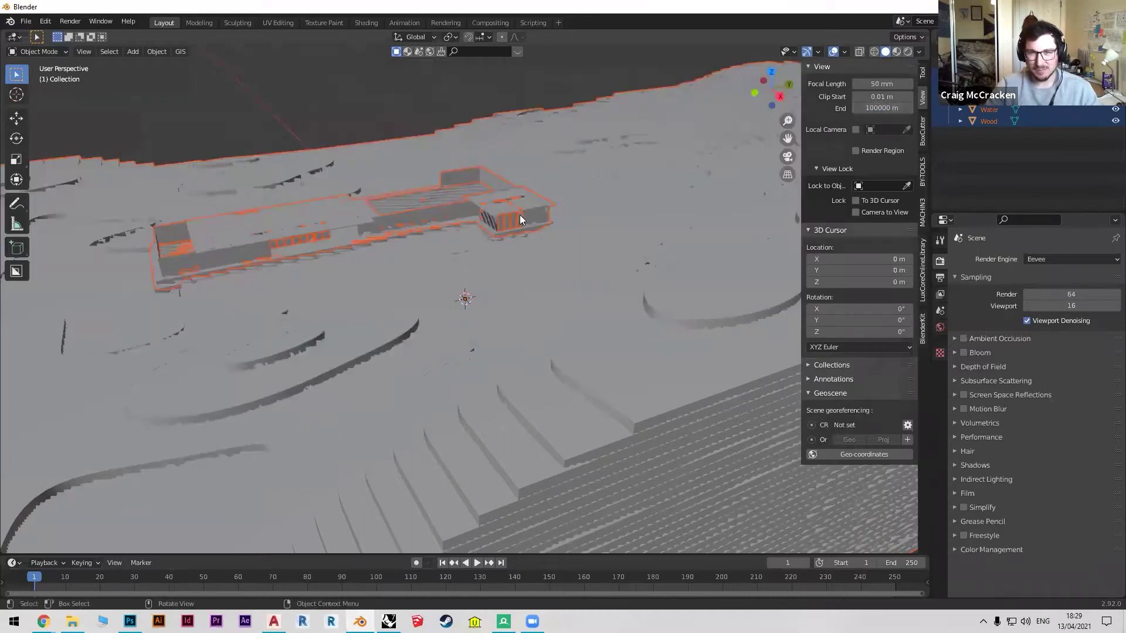
{"action": "scroll", "coordinate": [592, 229], "scroll_direction": "down", "scroll_amount": 8}
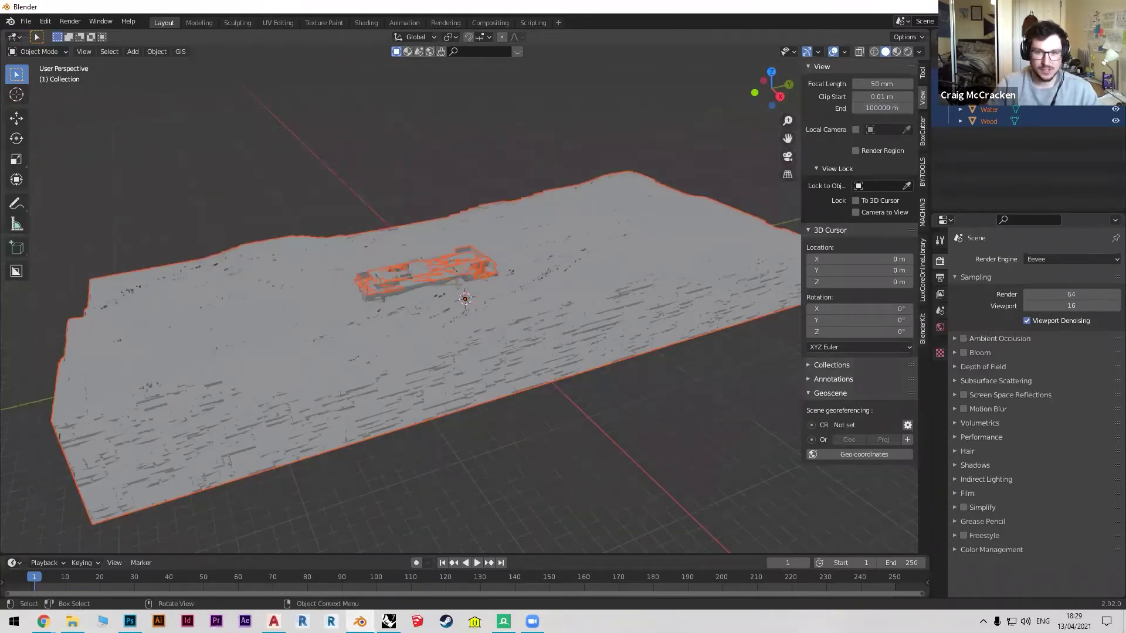
Scale the selected terrain and building down so the whole site fits in view.
{"action": "key", "text": "s"}
{"action": "left_click", "coordinate": [465, 285]}
{"action": "scroll", "coordinate": [468, 291], "scroll_direction": "up", "scroll_amount": 3}
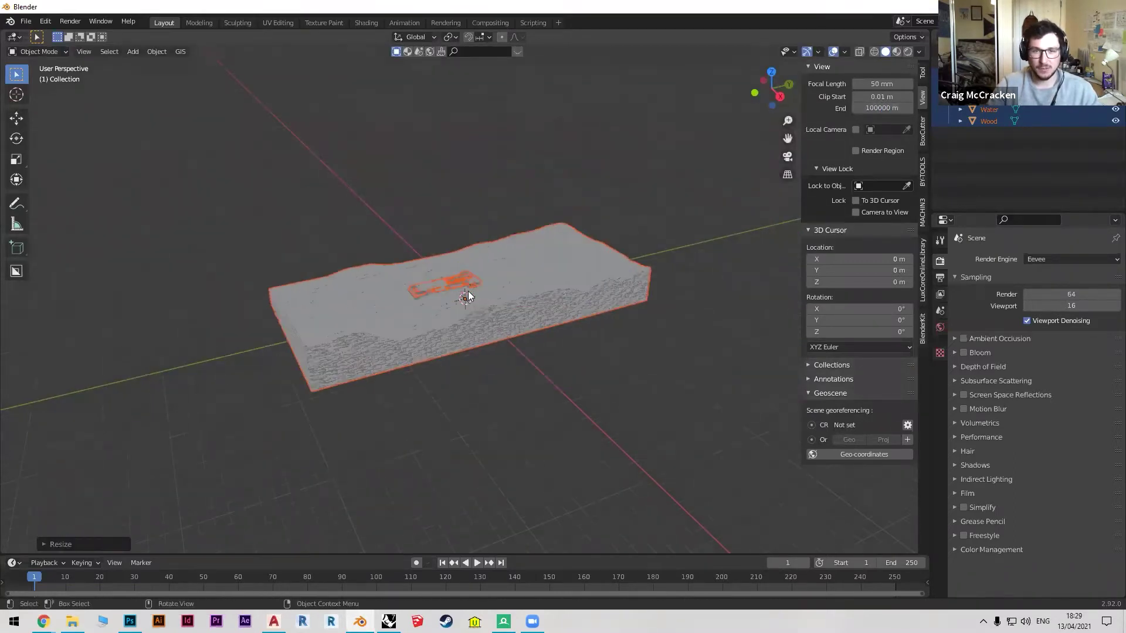
{"action": "scroll", "coordinate": [468, 290], "scroll_direction": "up", "scroll_amount": 3}
{"action": "scroll", "coordinate": [468, 291], "scroll_direction": "down", "scroll_amount": 3}
{"action": "scroll", "coordinate": [423, 273], "scroll_direction": "up", "scroll_amount": 4}
{"action": "middle_click_drag", "start_coordinate": [458, 317], "coordinate": [757, 340]}
Reset the viewport clip end to 1000 m and hide the N sidebar.
{"action": "left_click", "coordinate": [898, 110]}
{"action": "type", "text": "1000"}
{"action": "key", "text": "Return"}
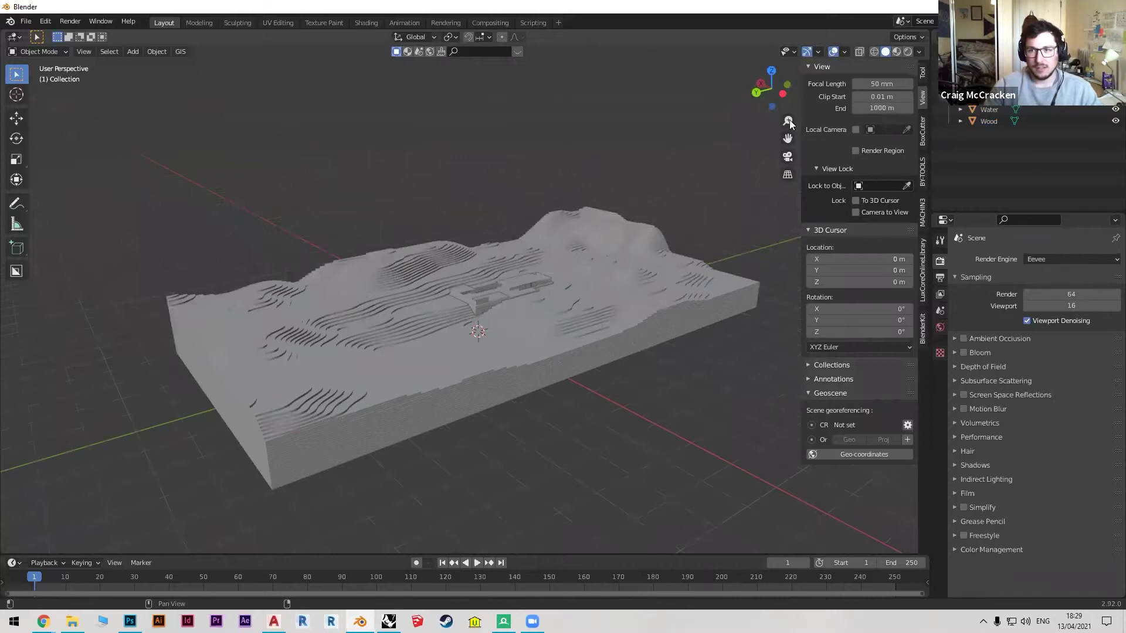
{"action": "key", "text": "n"}
{"action": "scroll", "coordinate": [505, 317], "scroll_direction": "up", "scroll_amount": 3}
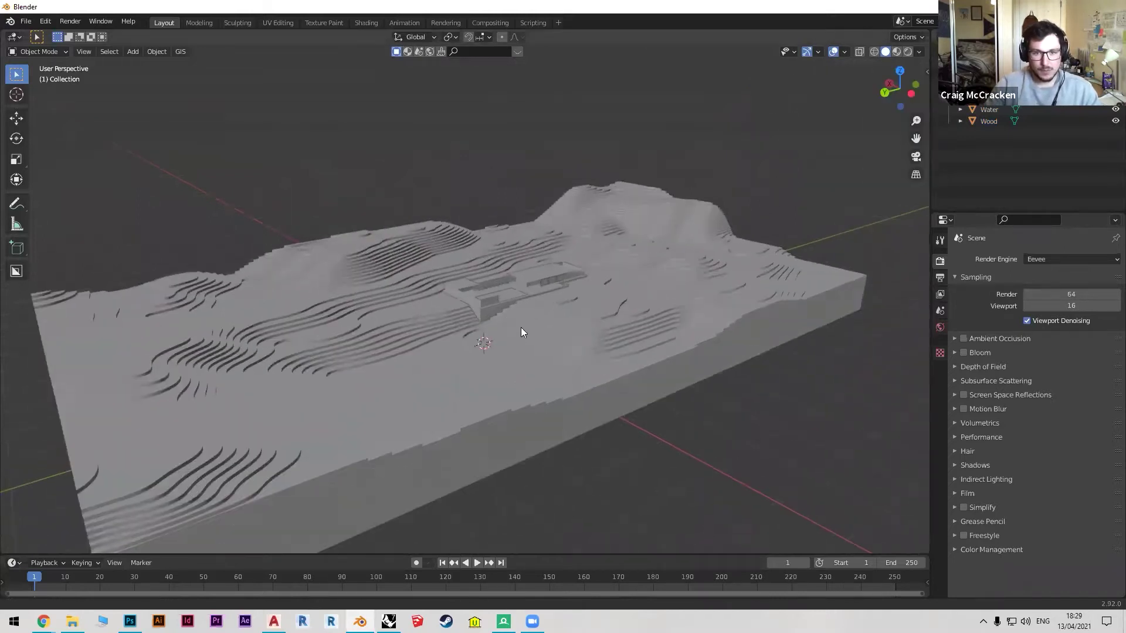
{"action": "scroll", "coordinate": [518, 337], "scroll_direction": "down", "scroll_amount": 2}
{"action": "mouse_move", "coordinate": [550, 294]}
{"action": "middle_mouse_down"}
{"action": "mouse_move", "coordinate": [513, 276]}
{"action": "mouse_move", "coordinate": [575, 269]}
{"action": "mouse_move", "coordinate": [540, 281]}
{"action": "middle_mouse_up"}
{"action": "scroll", "coordinate": [563, 273], "scroll_direction": "up", "scroll_amount": 2}
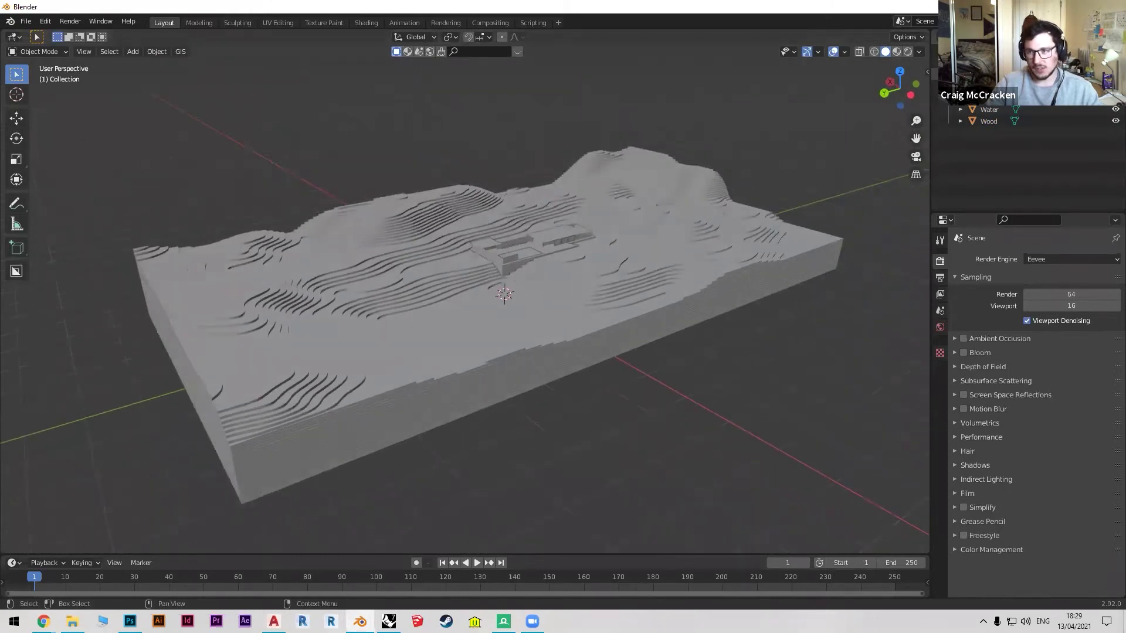
{"action": "scroll", "coordinate": [572, 212], "scroll_direction": "up", "scroll_amount": 3}
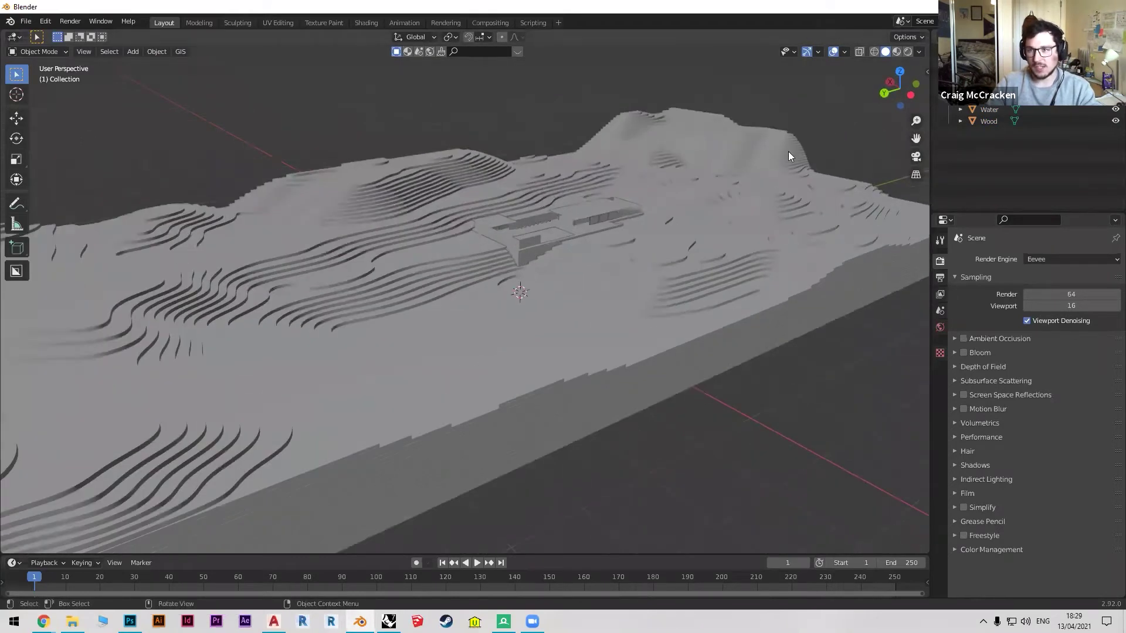
{"action": "left_click", "coordinate": [1108, 121]}
{"action": "left_click", "coordinate": [1113, 122]}
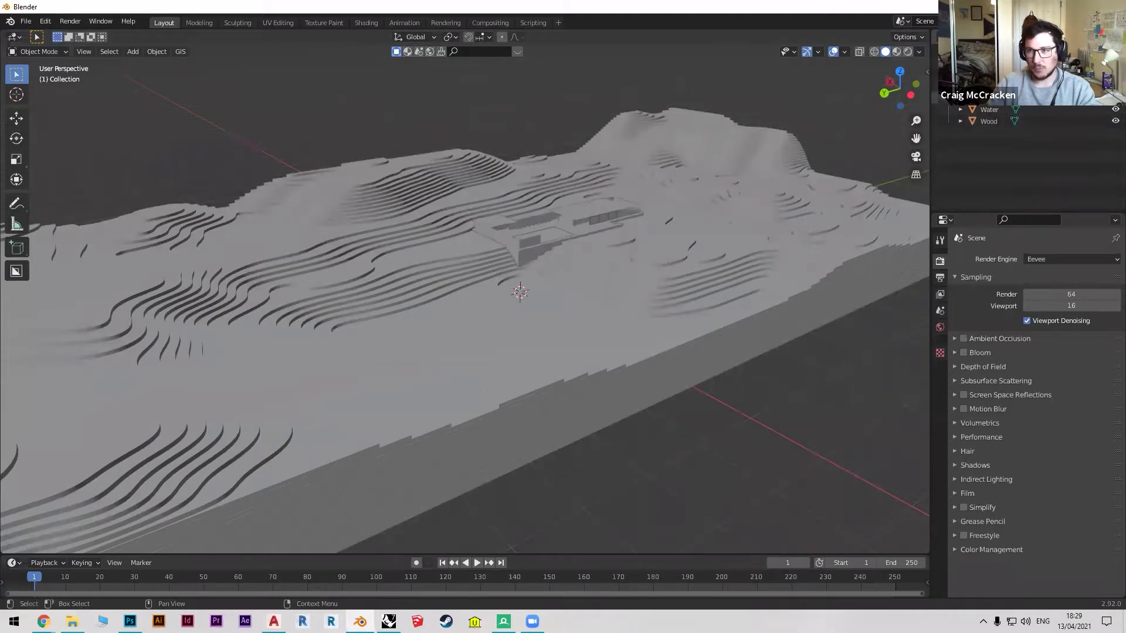
{"action": "left_click", "coordinate": [1116, 98]}
{"action": "left_click", "coordinate": [1115, 98]}
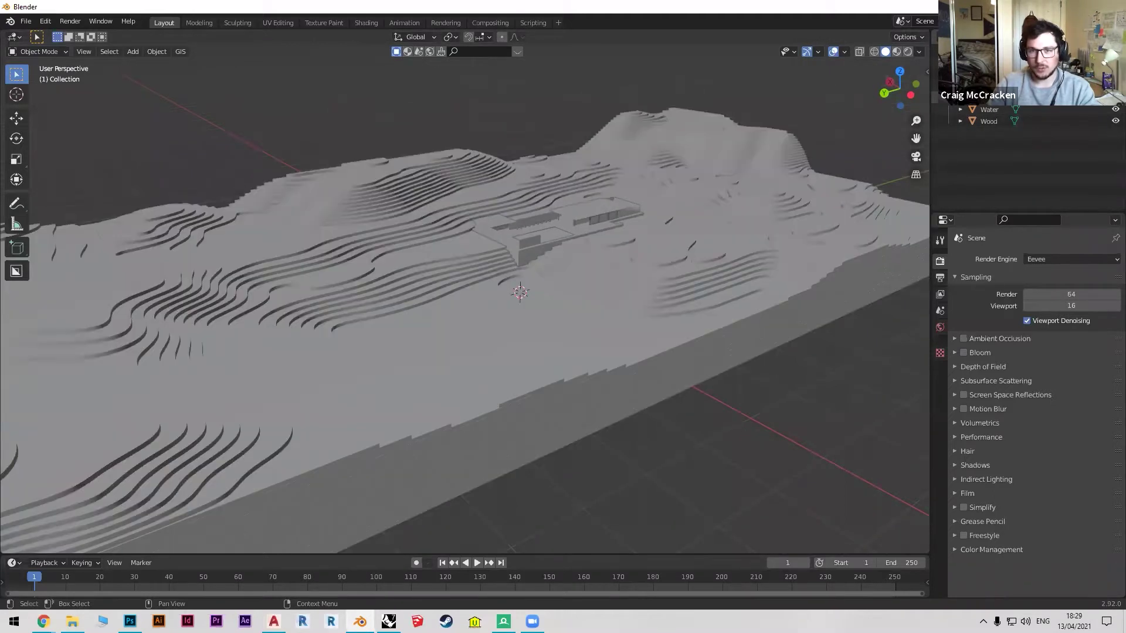
{"action": "scroll", "coordinate": [489, 179], "scroll_direction": "up", "scroll_amount": 2}
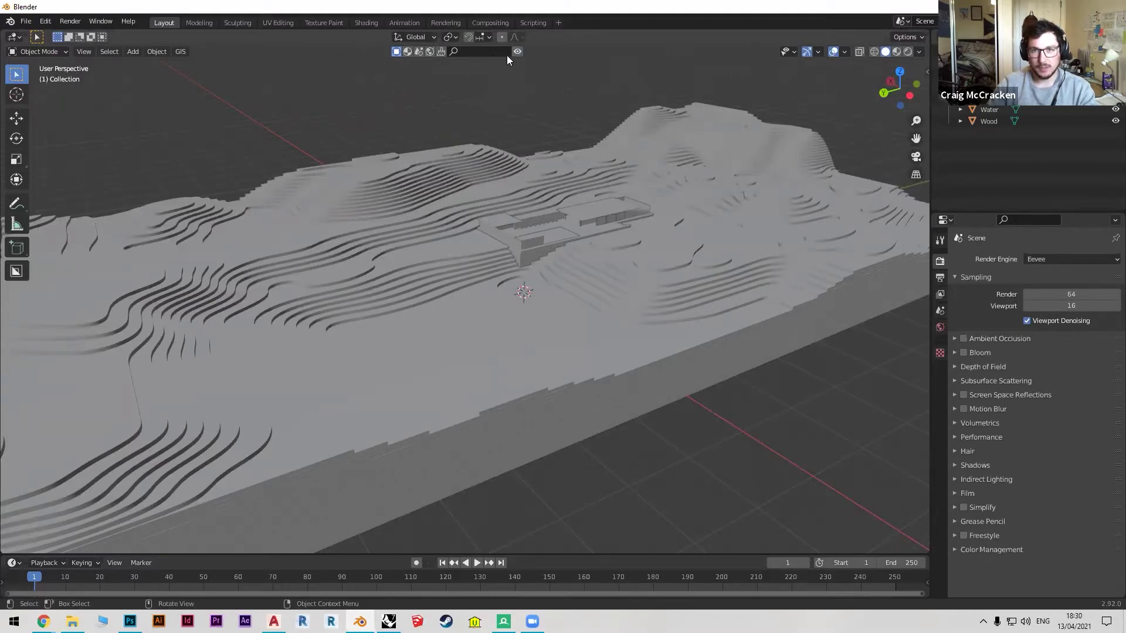
{"action": "middle_click_drag", "start_coordinate": [507, 103], "coordinate": [514, 108]}
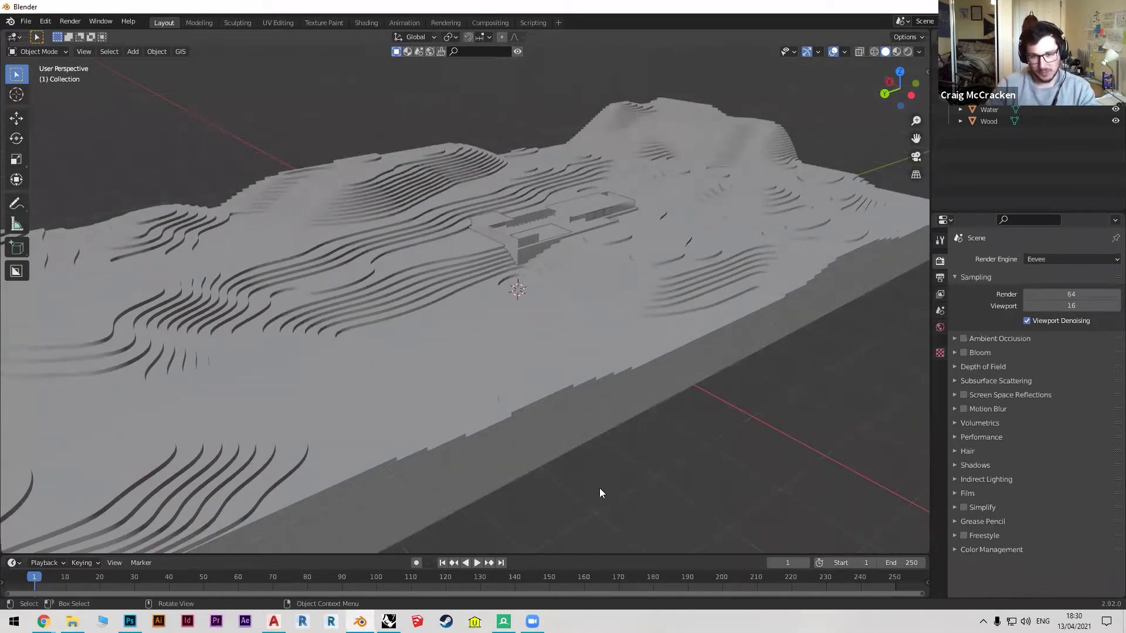
{"action": "left_click_drag", "start_coordinate": [624, 555], "coordinate": [23, 258]}
{"action": "left_click", "coordinate": [14, 264]}
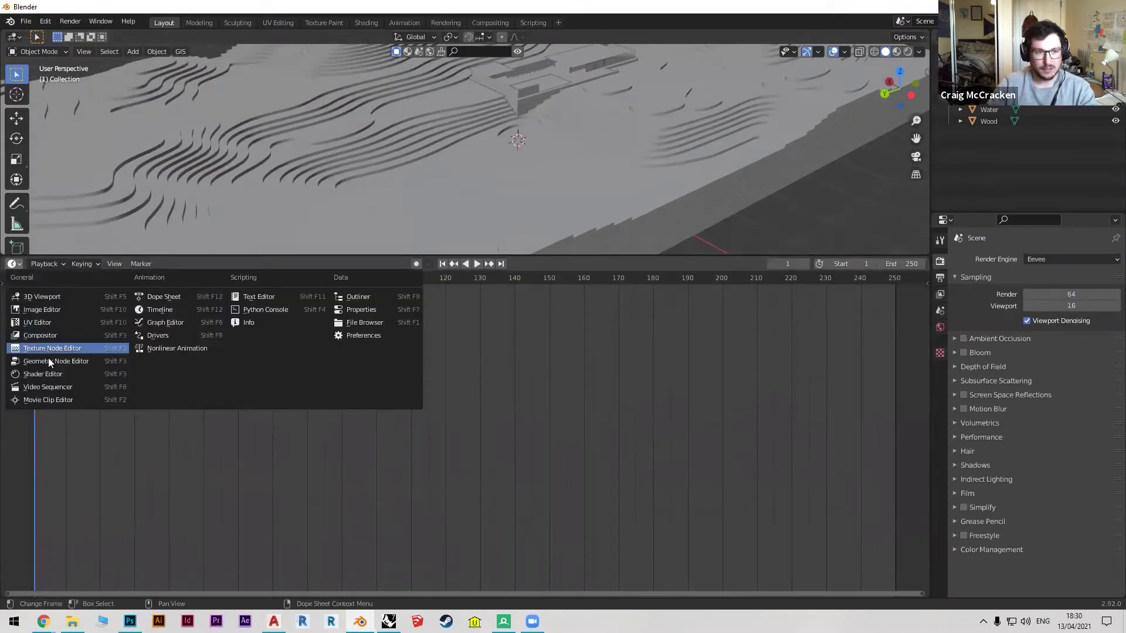
{"action": "left_click", "coordinate": [47, 376]}
{"action": "middle_click_drag", "start_coordinate": [425, 404], "coordinate": [443, 382]}
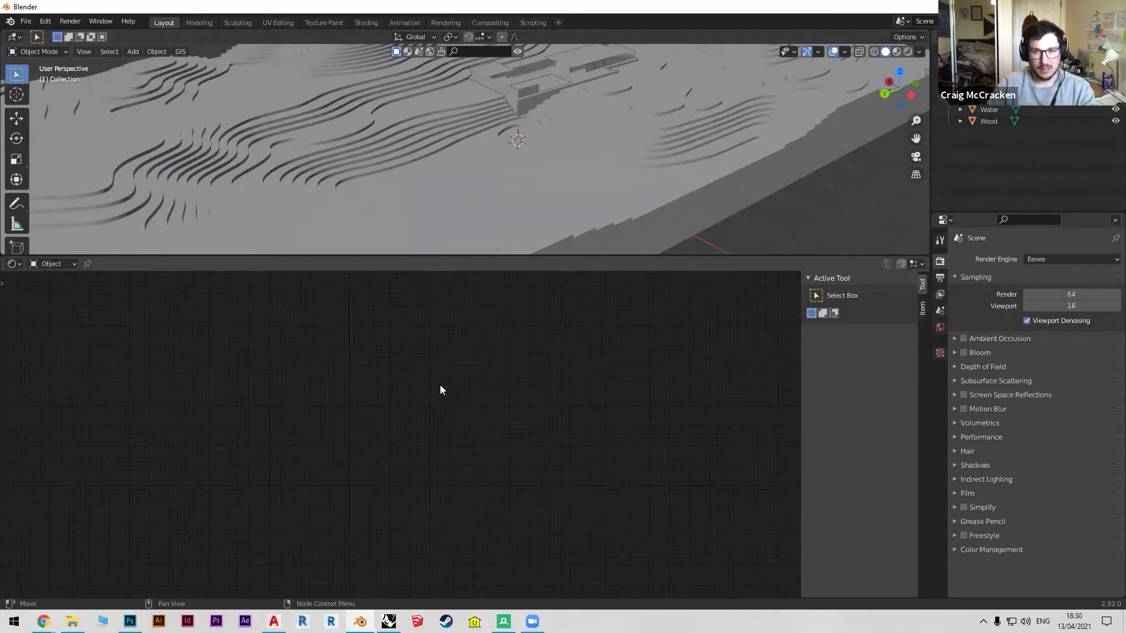
{"action": "left_click", "coordinate": [420, 205]}
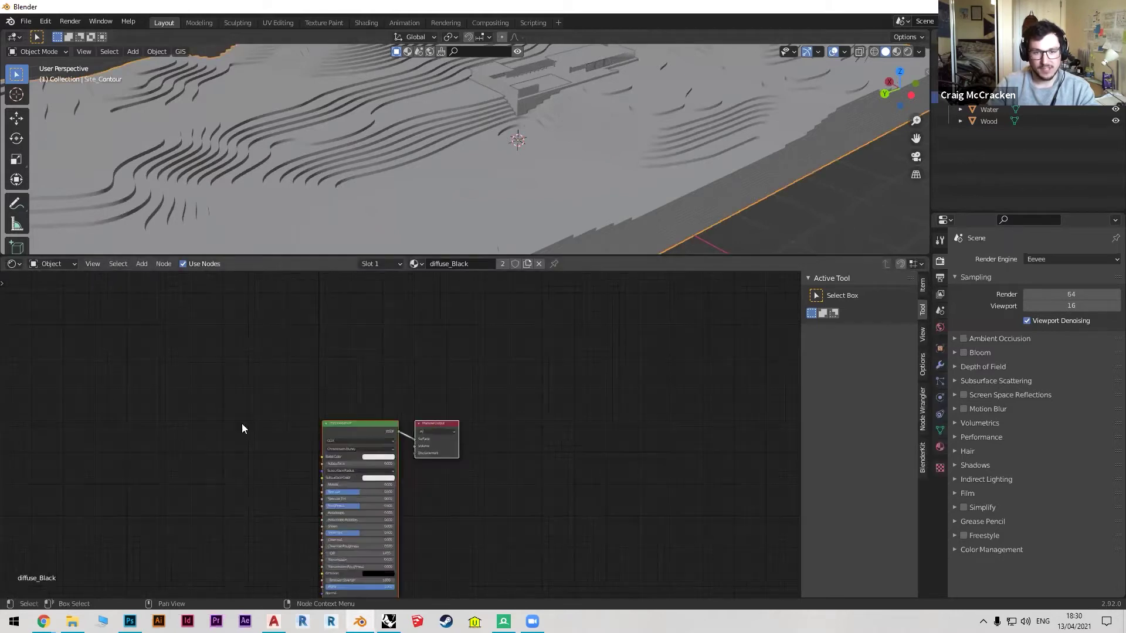
{"action": "left_click_drag", "start_coordinate": [623, 256], "coordinate": [624, 500]}
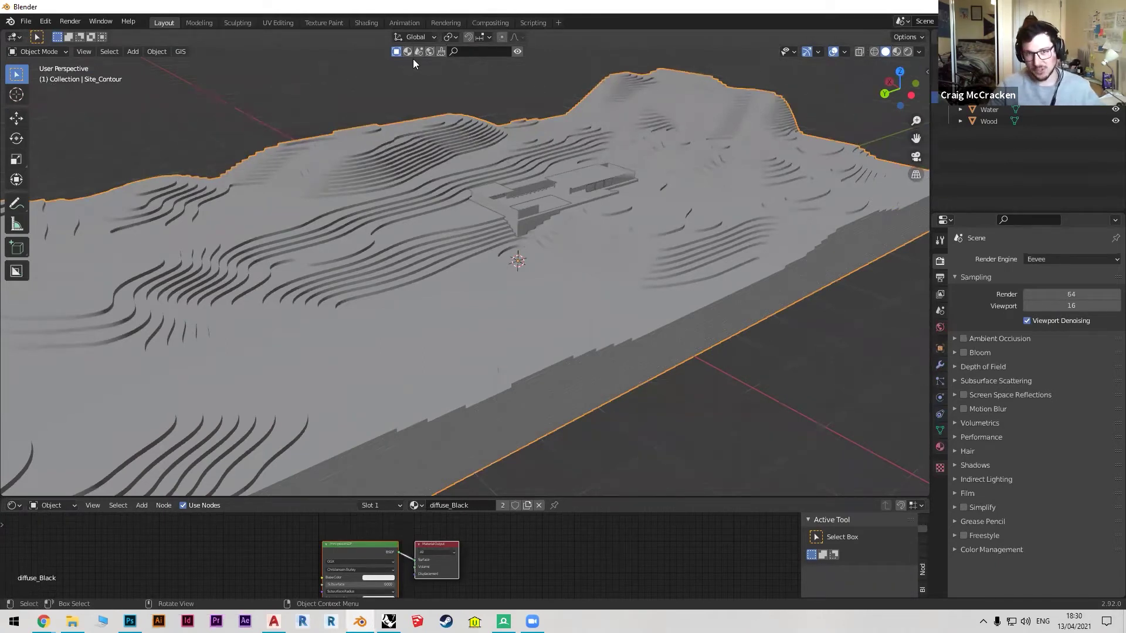
{"action": "middle_click_drag", "start_coordinate": [459, 123], "coordinate": [369, 181]}
{"action": "left_click", "coordinate": [427, 220]}
{"action": "middle_click_drag", "start_coordinate": [288, 136], "coordinate": [513, 154]}
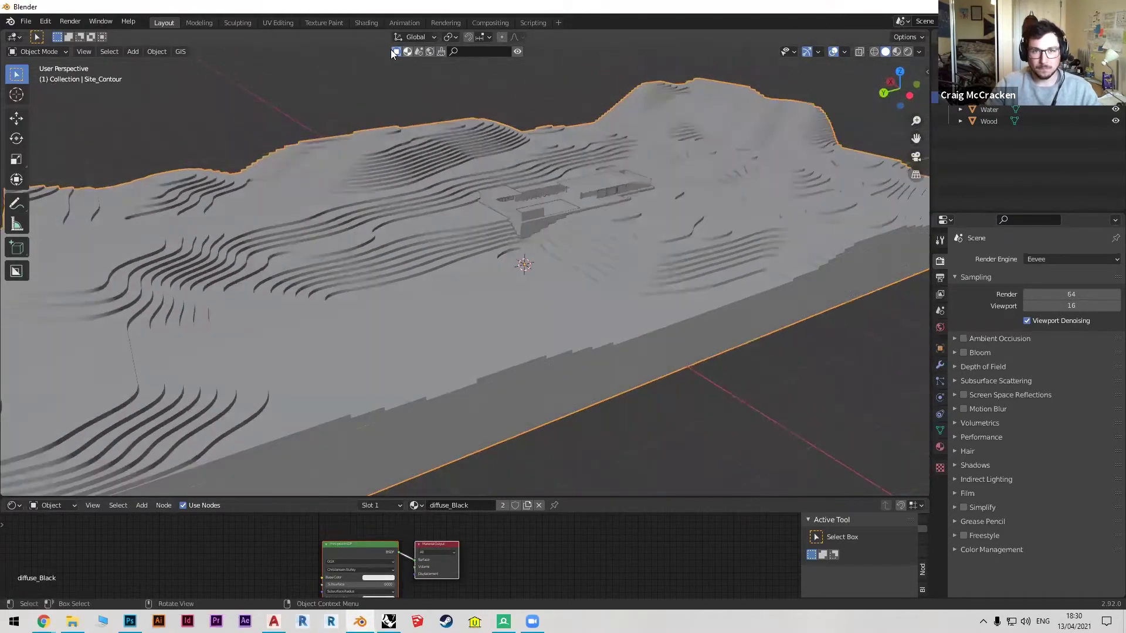
Search the BlenderKit material library for 'wood'.
{"action": "left_click", "coordinate": [407, 53]}
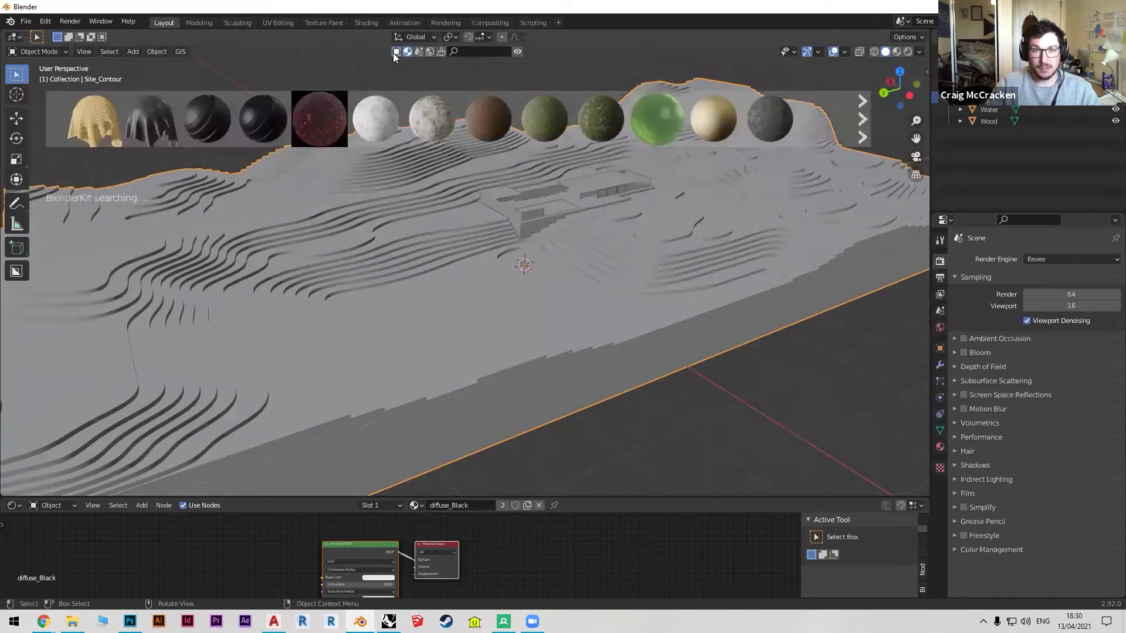
{"action": "left_click", "coordinate": [482, 53]}
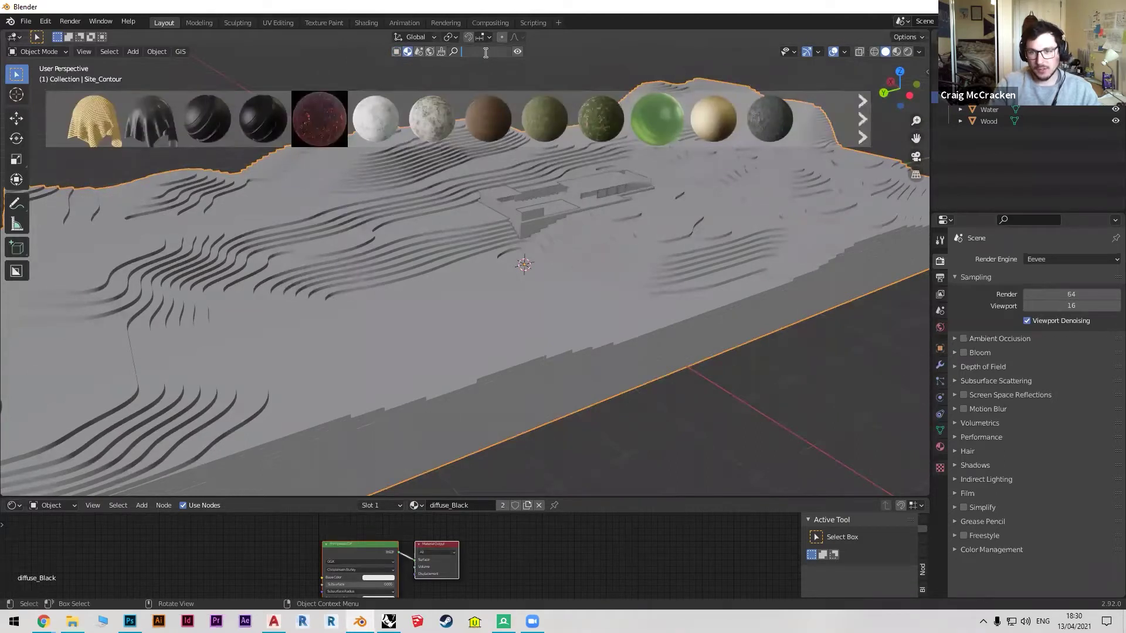
{"action": "type", "text": "wood"}
{"action": "key", "text": "Return"}
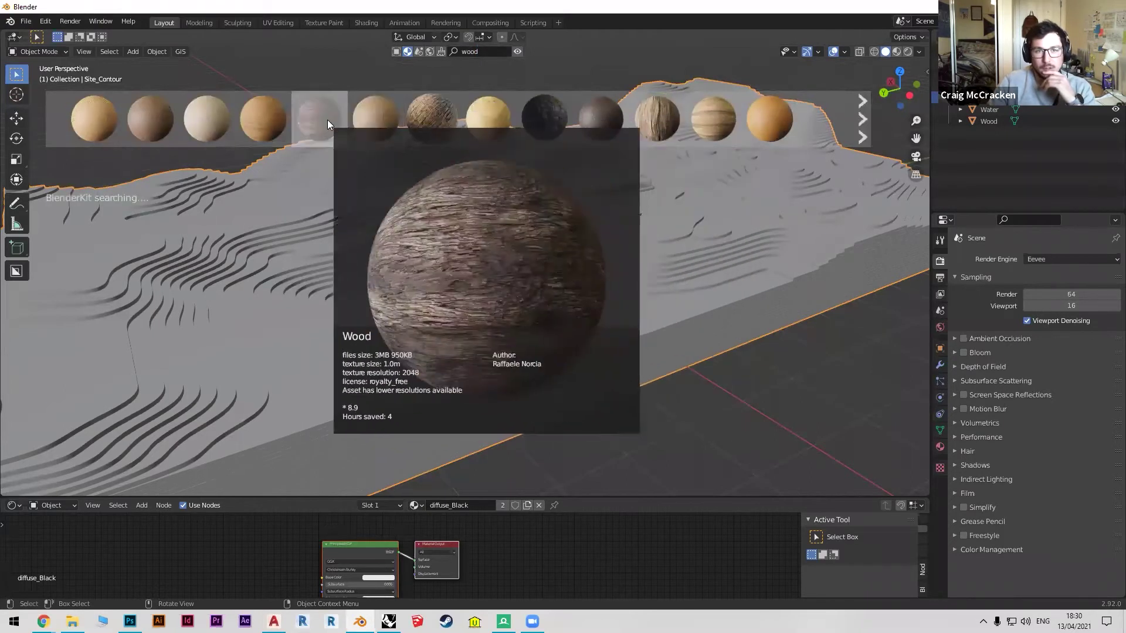
Apply the Old Wood material to the house and switch to Material Preview shading.
{"action": "middle_click_drag", "start_coordinate": [599, 169], "coordinate": [574, 232]}
{"action": "mouse_move", "coordinate": [608, 125]}
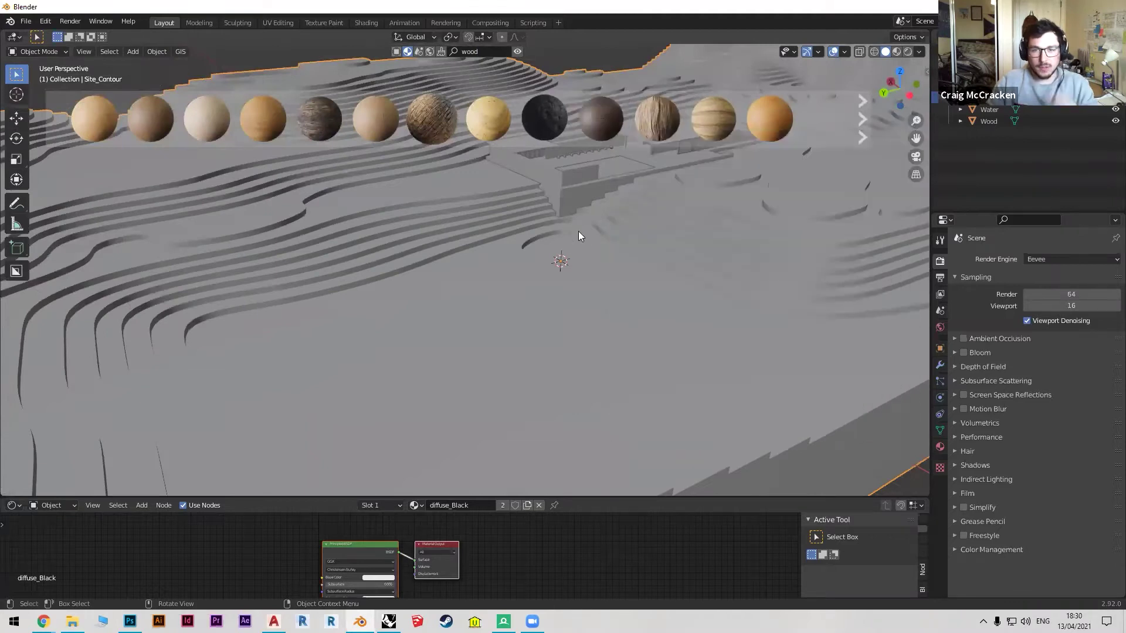
{"action": "middle_click_drag", "start_coordinate": [638, 222], "coordinate": [542, 232]}
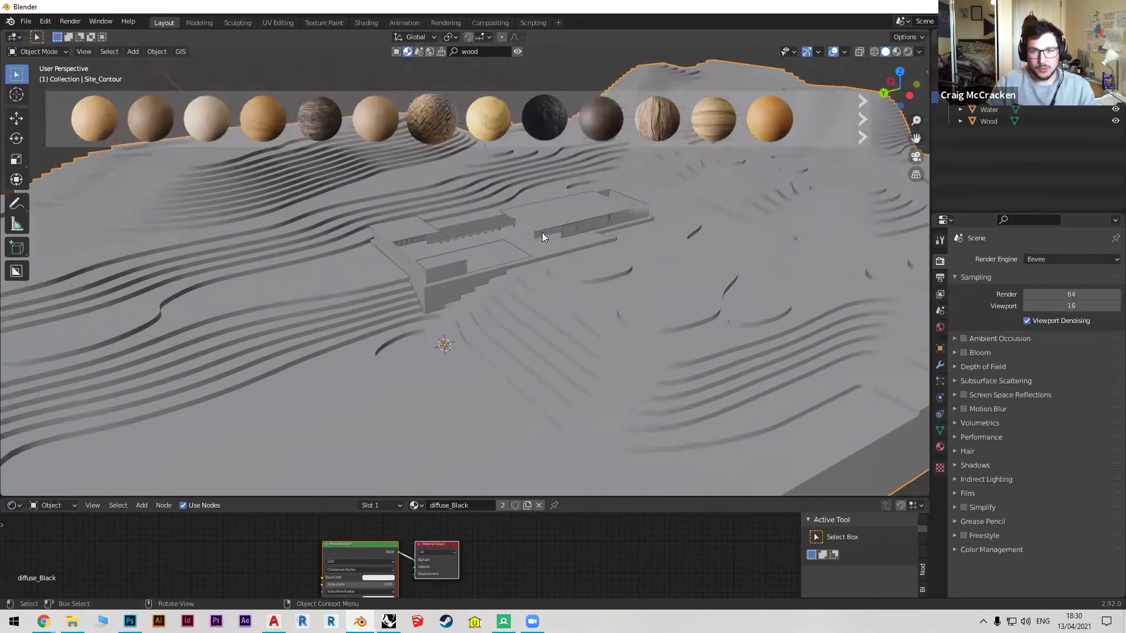
{"action": "left_click", "coordinate": [546, 258]}
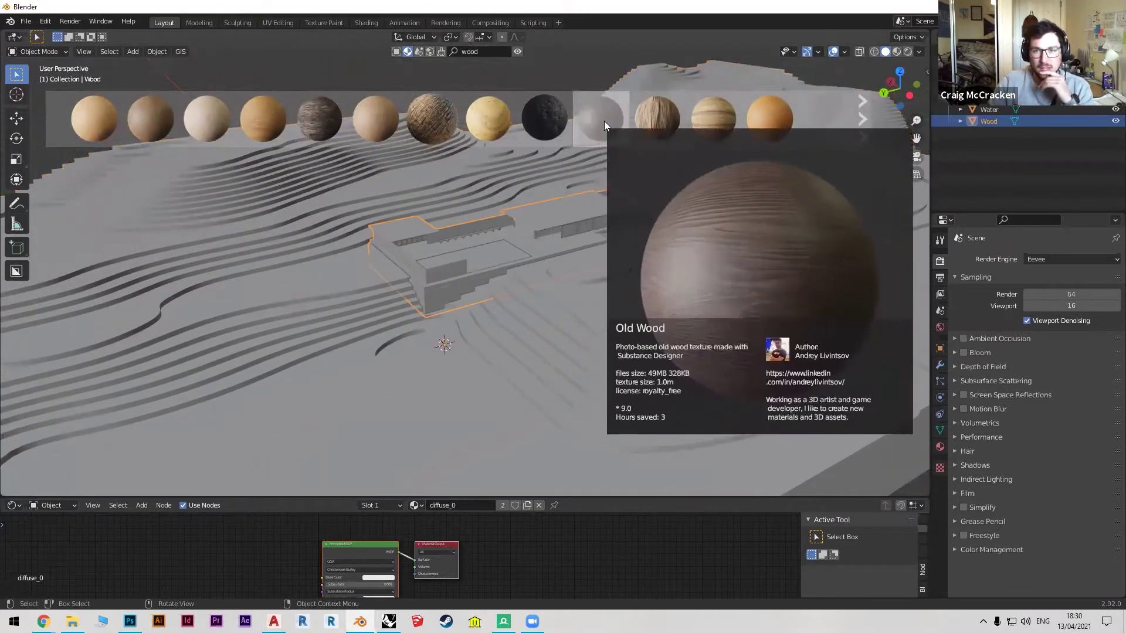
{"action": "left_click", "coordinate": [604, 119]}
{"action": "left_click_drag", "start_coordinate": [606, 118], "coordinate": [542, 250]}
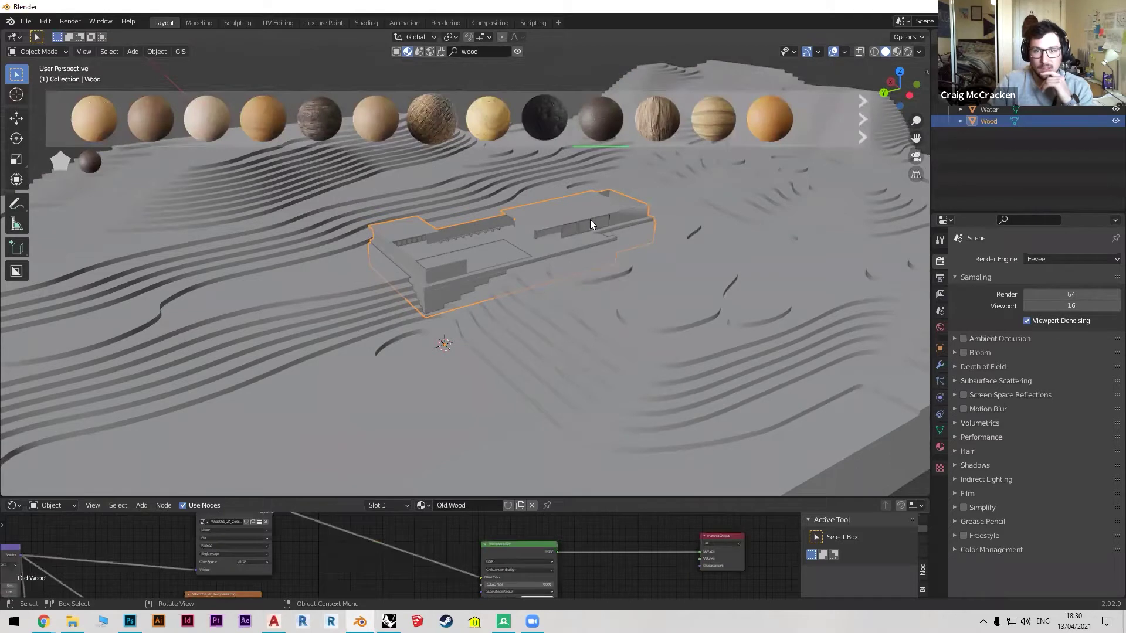
{"action": "left_click", "coordinate": [896, 53]}
{"action": "left_click", "coordinate": [517, 51]}
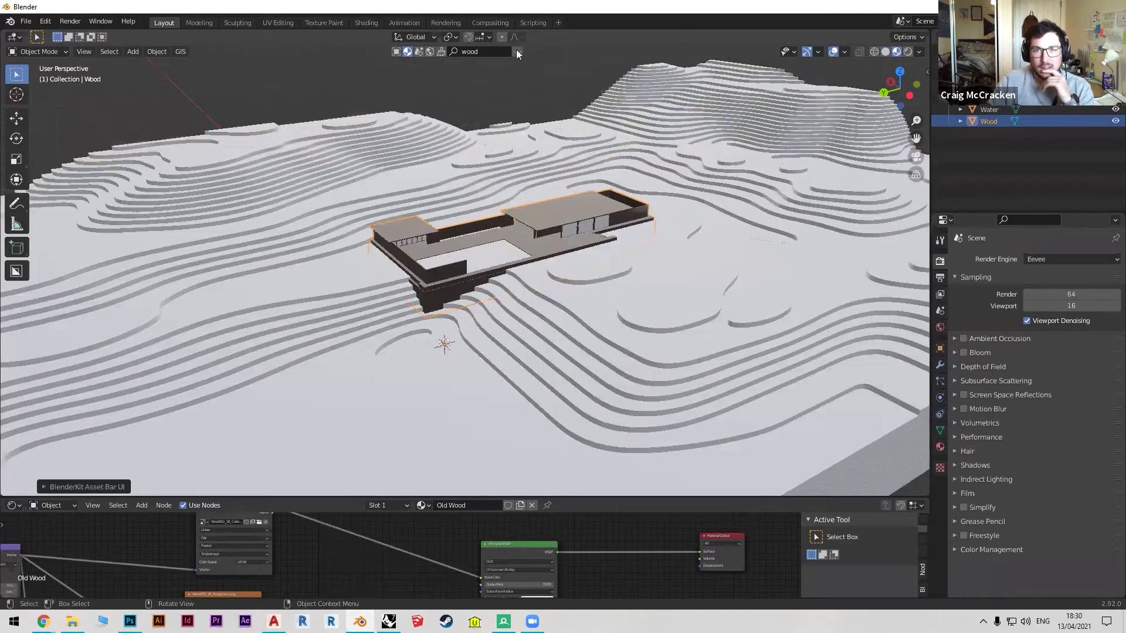
Deselect the house and zoom in to inspect its Old Wood surface.
{"action": "left_click", "coordinate": [528, 80]}
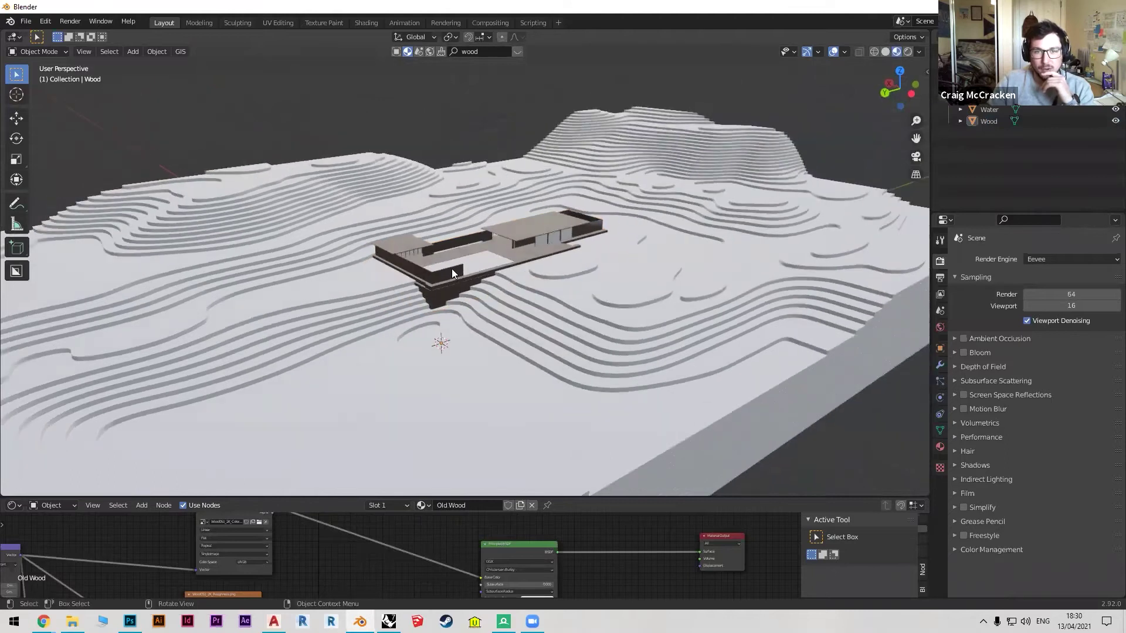
{"action": "scroll", "coordinate": [455, 270], "scroll_direction": "up", "scroll_amount": 3}
{"action": "scroll", "coordinate": [475, 254], "scroll_direction": "up", "scroll_amount": 2}
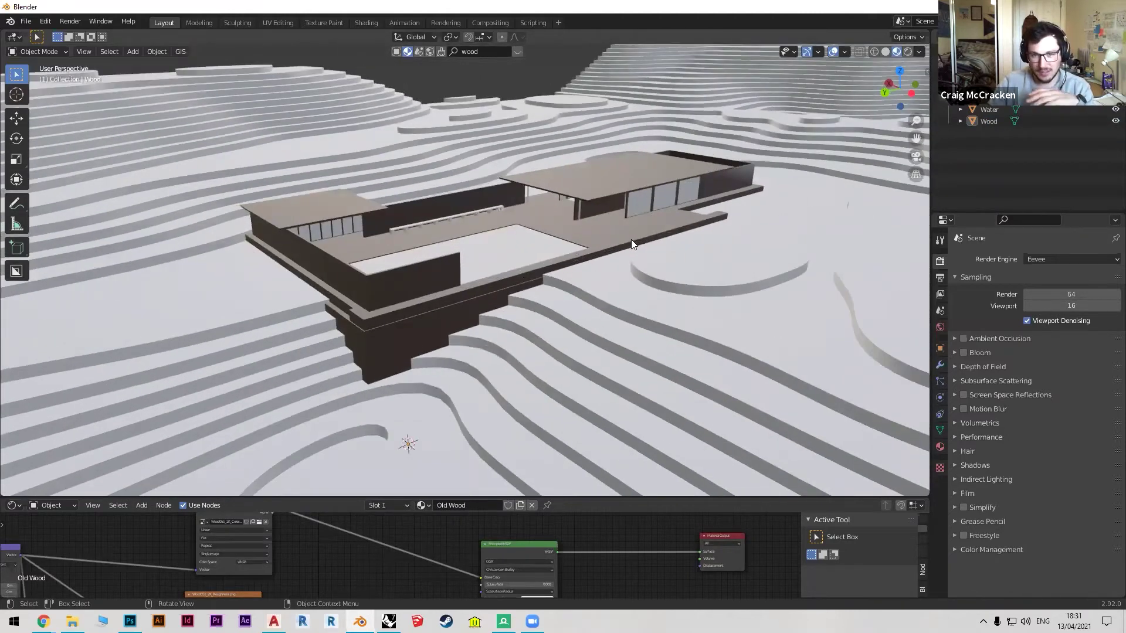
{"action": "scroll", "coordinate": [631, 239], "scroll_direction": "up", "scroll_amount": 6}
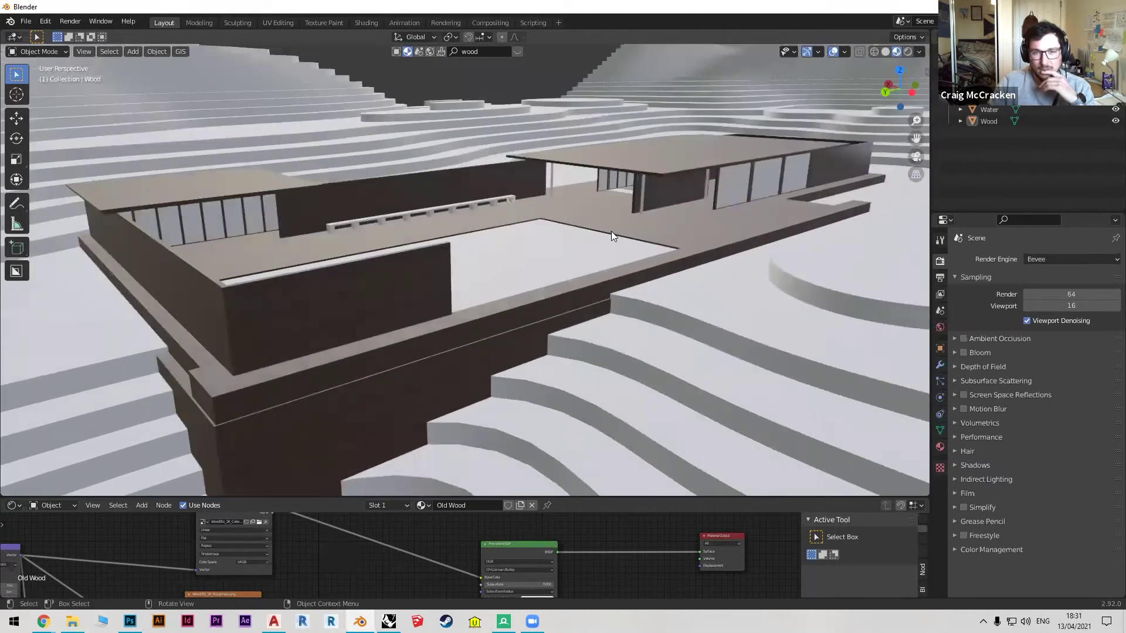
{"action": "scroll", "coordinate": [333, 317], "scroll_direction": "up", "scroll_amount": 4}
Enlarge the Shader Editor to review the Old Wood node tree, then shrink it back.
{"action": "left_click_drag", "start_coordinate": [554, 498], "coordinate": [549, 177]}
{"action": "scroll", "coordinate": [566, 363], "scroll_direction": "down", "scroll_amount": 3}
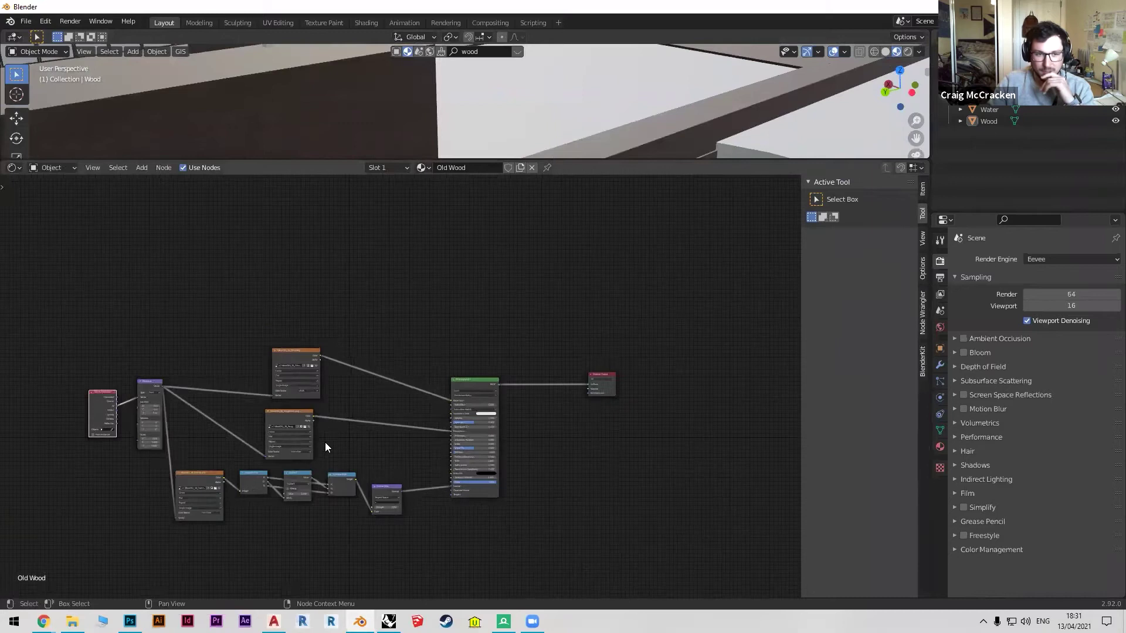
{"action": "middle_click_drag", "start_coordinate": [408, 437], "coordinate": [453, 420]}
{"action": "scroll", "coordinate": [450, 420], "scroll_direction": "up", "scroll_amount": 2}
{"action": "left_click_drag", "start_coordinate": [603, 160], "coordinate": [603, 508]}
Orbit to an overview of the house on the terrain and show the wood search results again.
{"action": "middle_click_drag", "start_coordinate": [528, 351], "coordinate": [425, 306]}
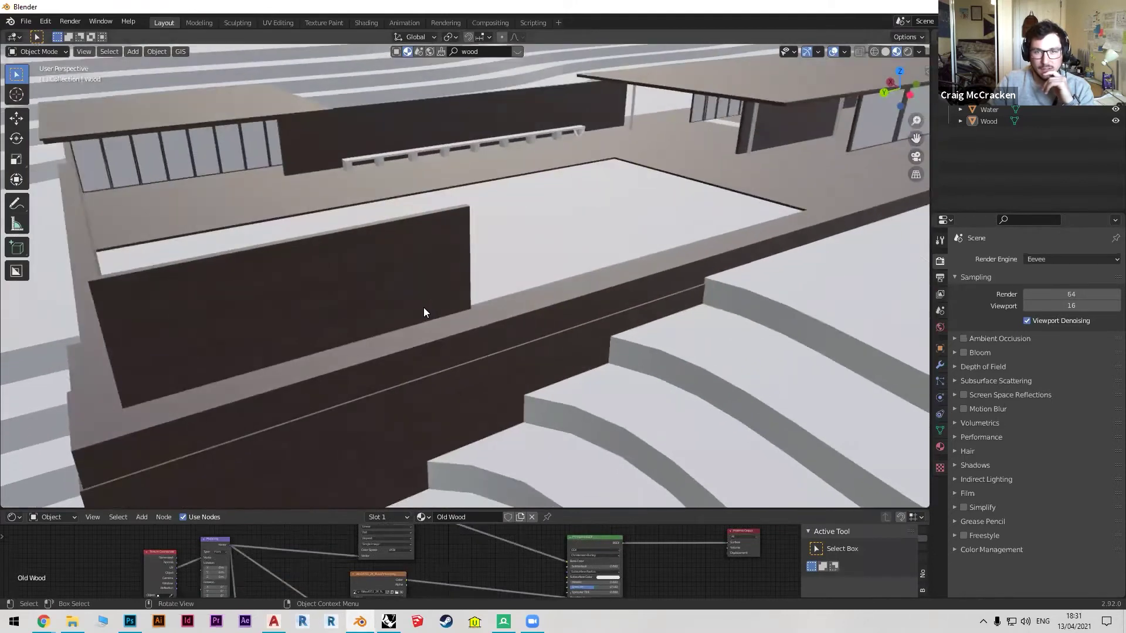
{"action": "scroll", "coordinate": [425, 311], "scroll_direction": "down", "scroll_amount": 6}
{"action": "middle_click_drag", "start_coordinate": [656, 285], "coordinate": [527, 138]}
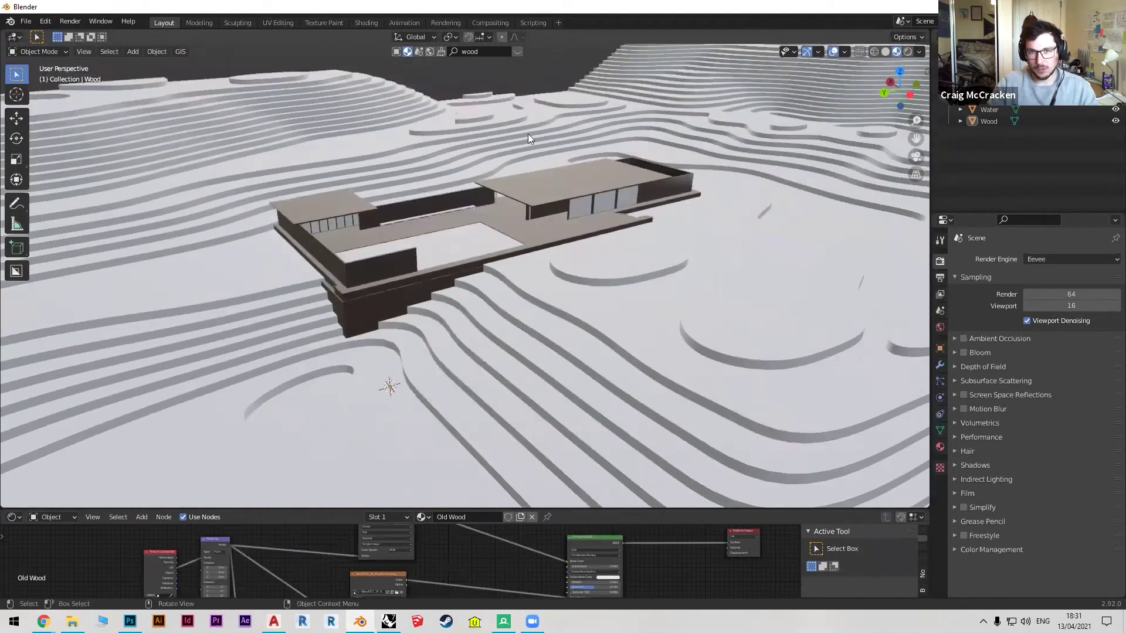
{"action": "left_click", "coordinate": [511, 52]}
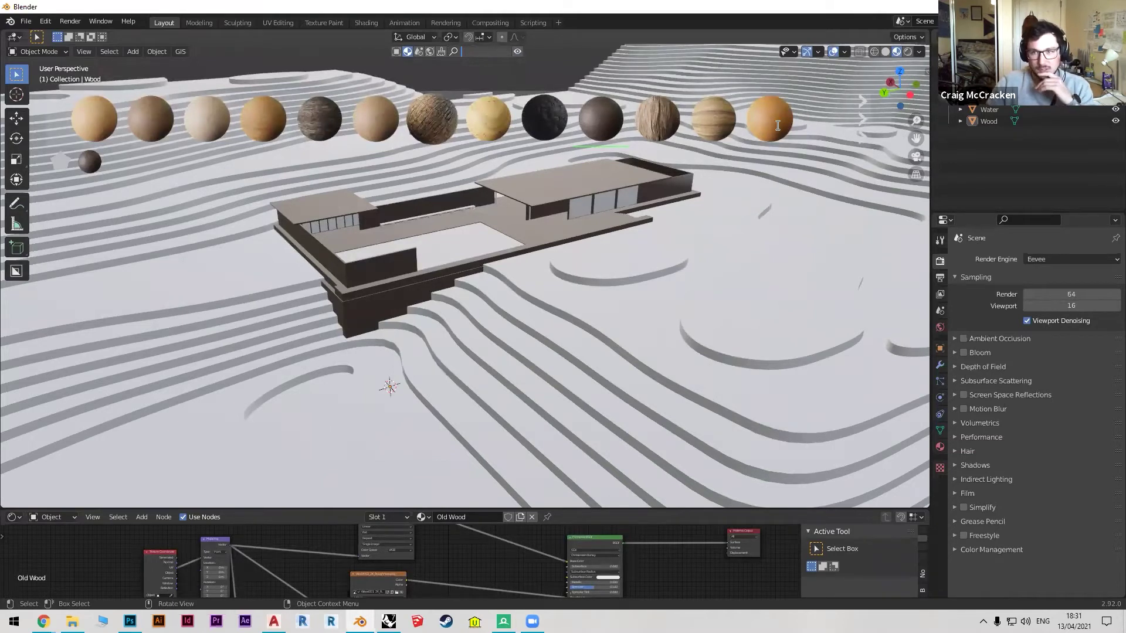
Try a lighter wood material on the house, undo it, and switch to File Explorer.
{"action": "left_click_drag", "start_coordinate": [776, 122], "coordinate": [418, 473]}
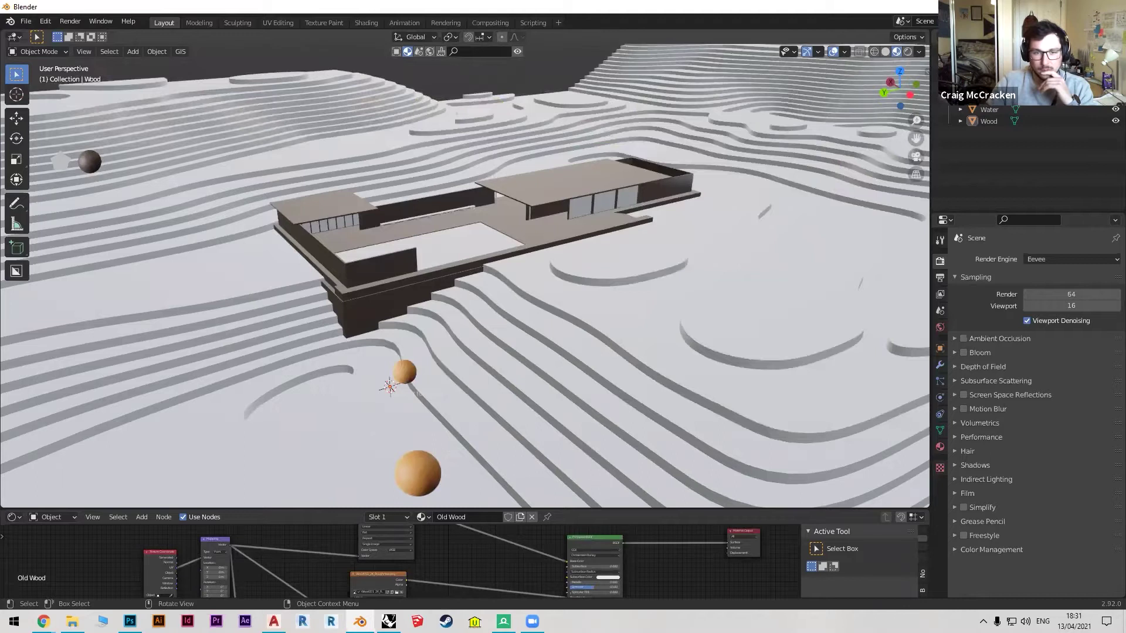
{"action": "left_click_drag", "start_coordinate": [370, 411], "coordinate": [372, 405]}
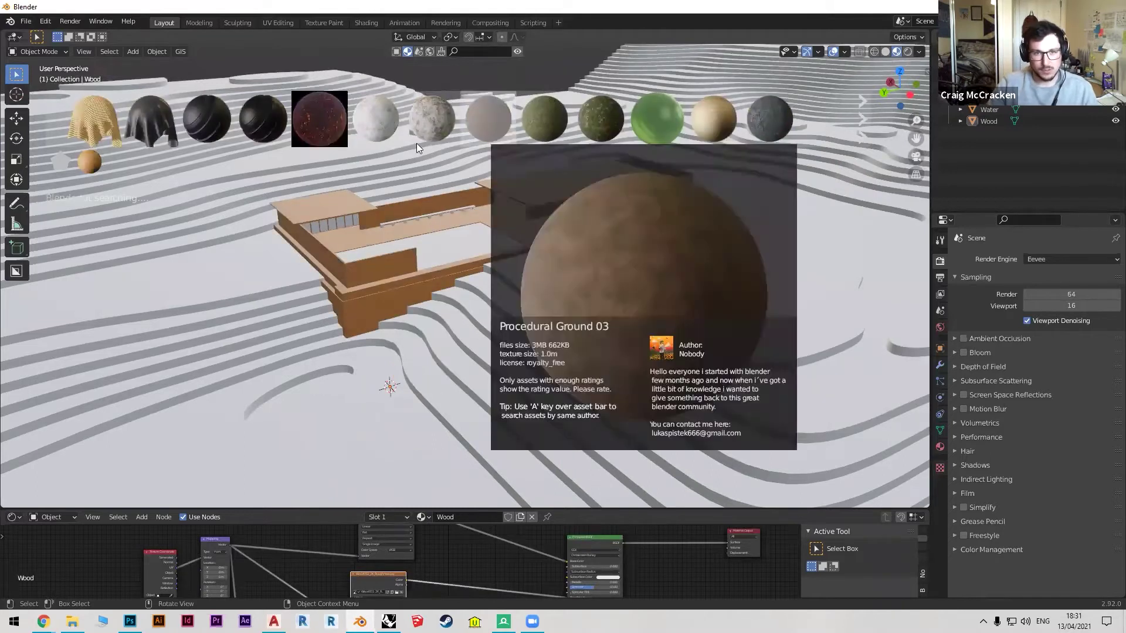
{"action": "key", "text": "ctrl+z"}
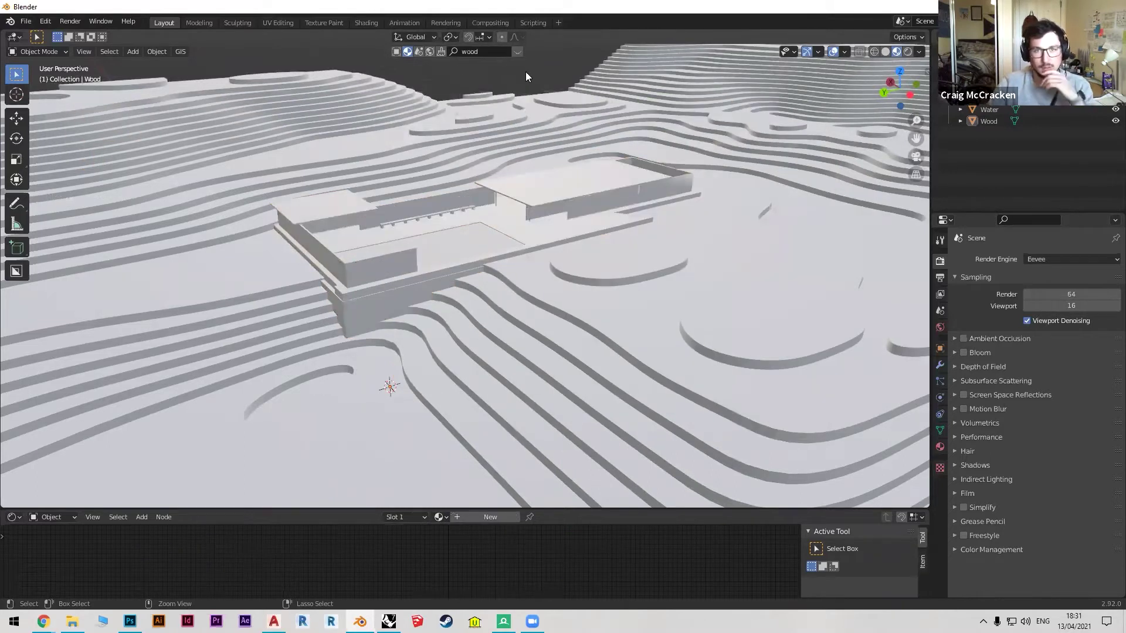
{"action": "key", "text": "alt+Tab"}
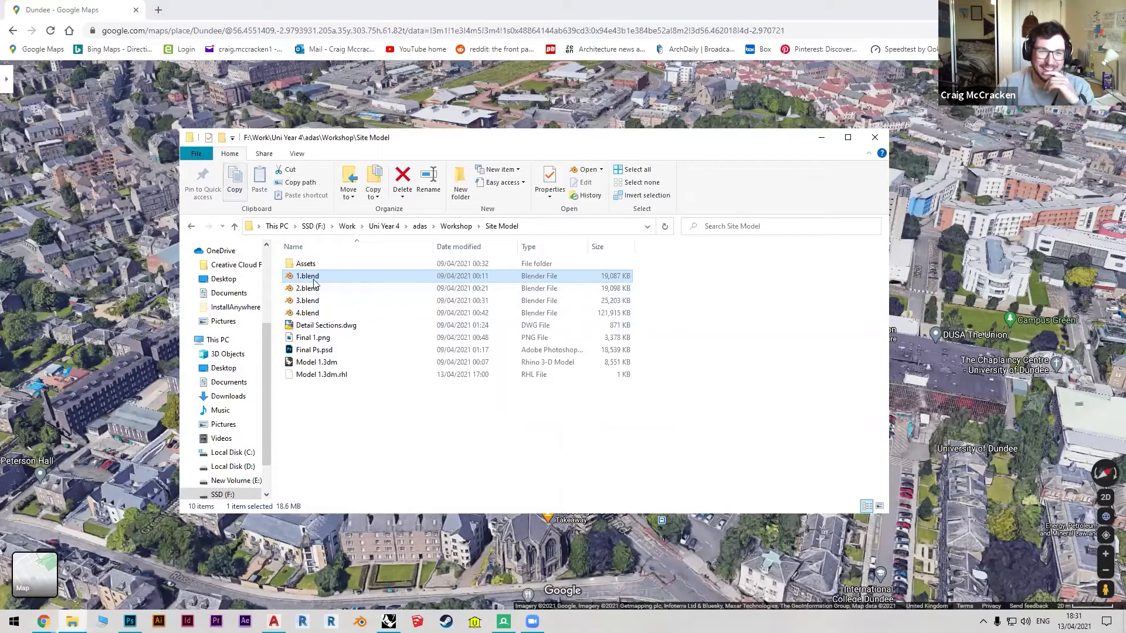
Open 3.blend from the Site Model folder in Blender.
{"action": "double_click", "coordinate": [324, 300]}
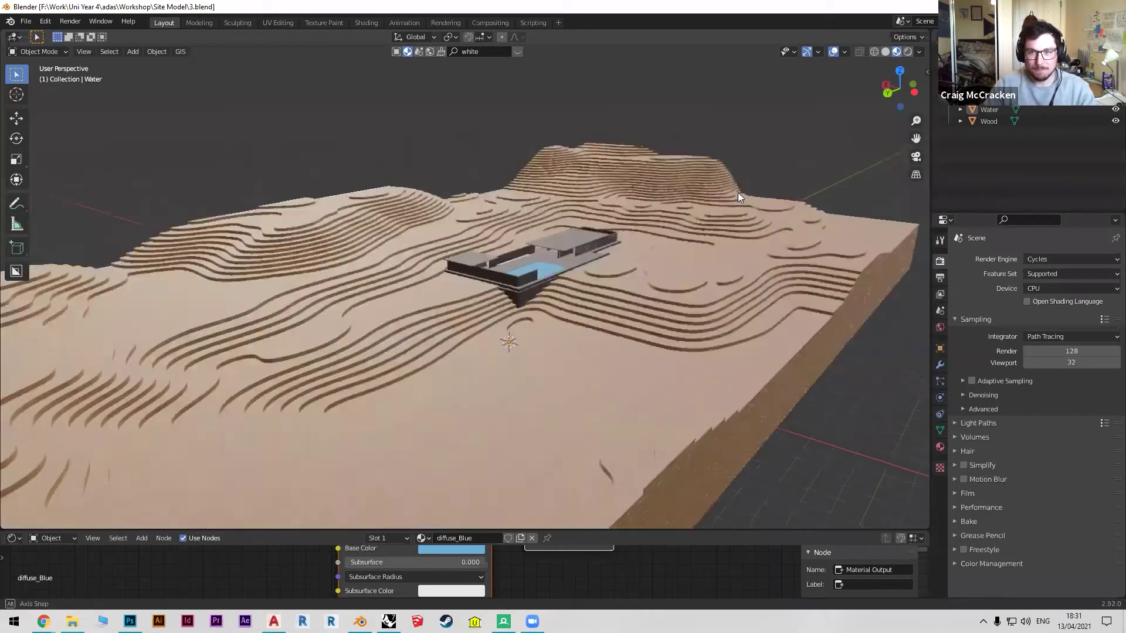
{"action": "scroll", "coordinate": [603, 253], "scroll_direction": "up", "scroll_amount": 5}
{"action": "scroll", "coordinate": [498, 265], "scroll_direction": "up", "scroll_amount": 4}
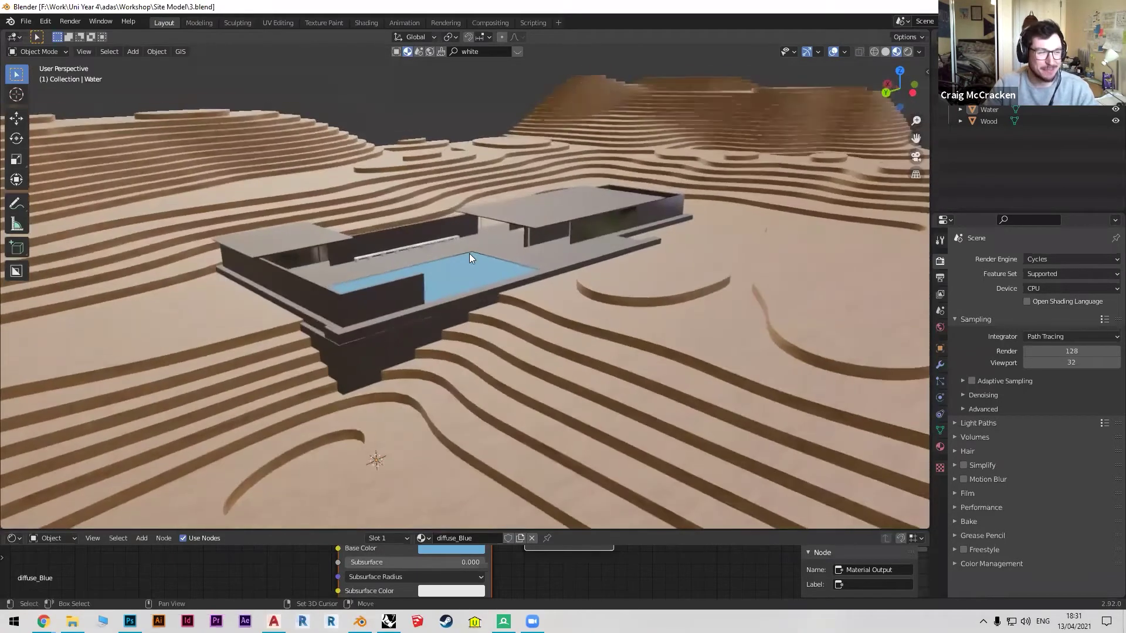
{"action": "middle_click_drag", "start_coordinate": [470, 254], "coordinate": [542, 201]}
{"action": "scroll", "coordinate": [543, 157], "scroll_direction": "up", "scroll_amount": 3}
{"action": "middle_click_drag", "start_coordinate": [543, 157], "coordinate": [664, 288]}
{"action": "scroll", "coordinate": [469, 229], "scroll_direction": "down", "scroll_amount": 4}
{"action": "middle_click_drag", "start_coordinate": [359, 258], "coordinate": [329, 302]}
{"action": "scroll", "coordinate": [375, 302], "scroll_direction": "up", "scroll_amount": 4}
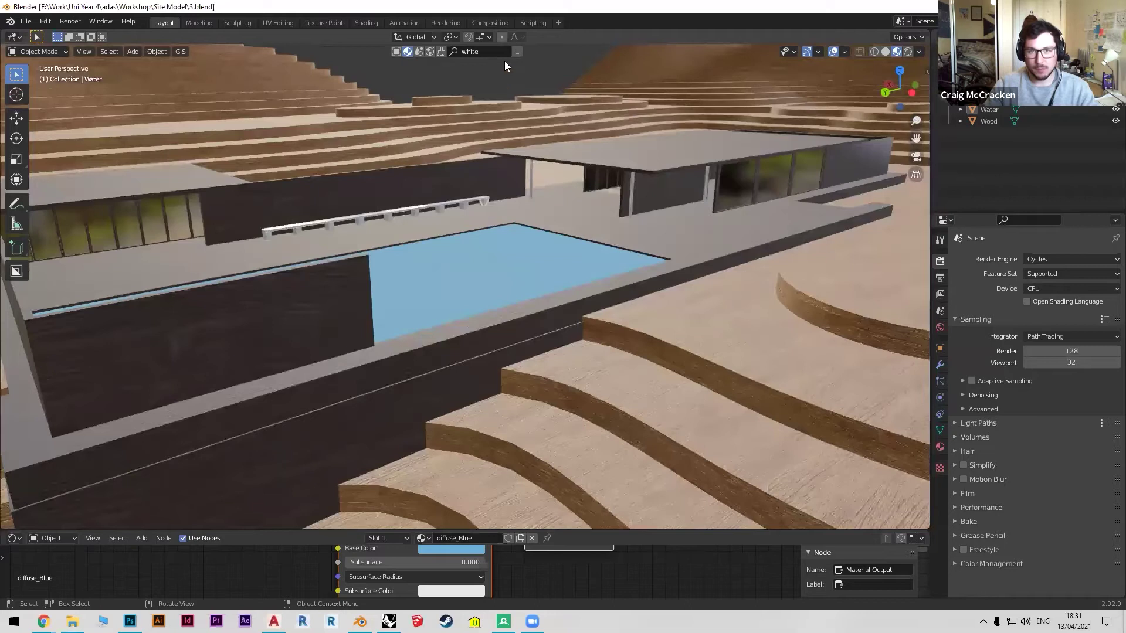
{"action": "left_click", "coordinate": [326, 293]}
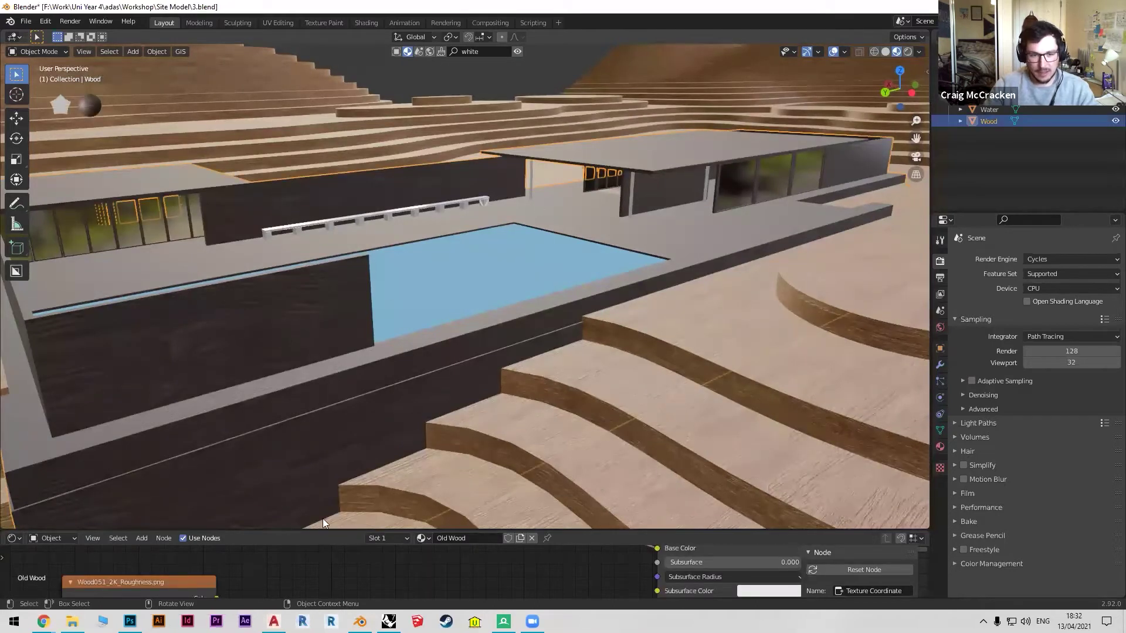
{"action": "scroll", "coordinate": [454, 345], "scroll_direction": "down", "scroll_amount": 5}
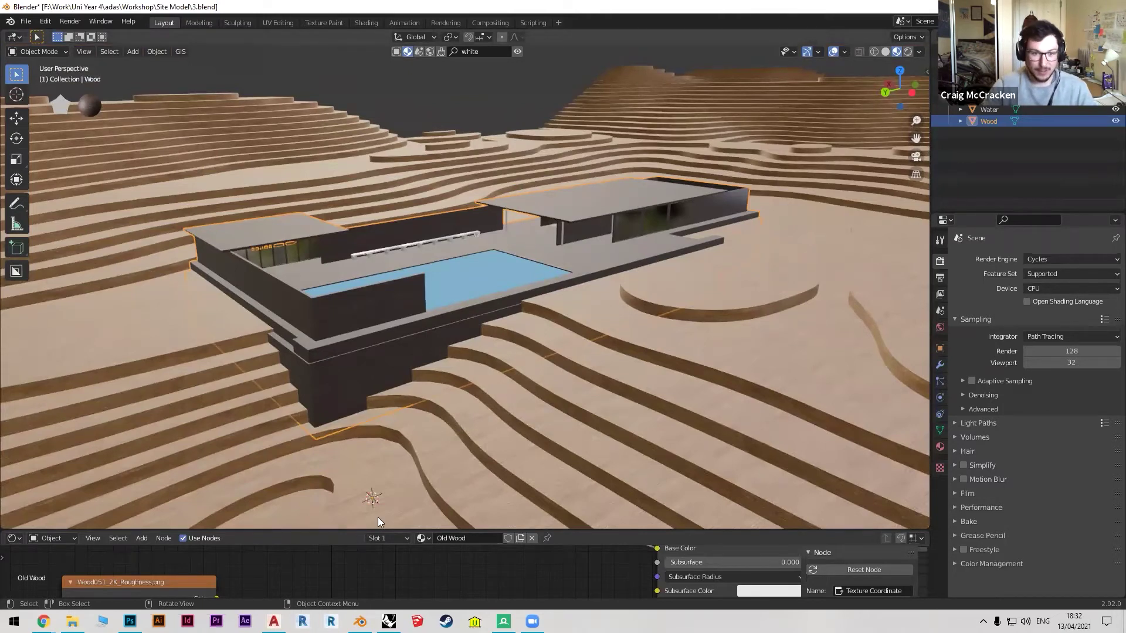
{"action": "left_click_drag", "start_coordinate": [365, 531], "coordinate": [293, 268]}
Set the wood Mapping node's Scale to 1 on all three axes.
{"action": "scroll", "coordinate": [411, 455], "scroll_direction": "down", "scroll_amount": 3}
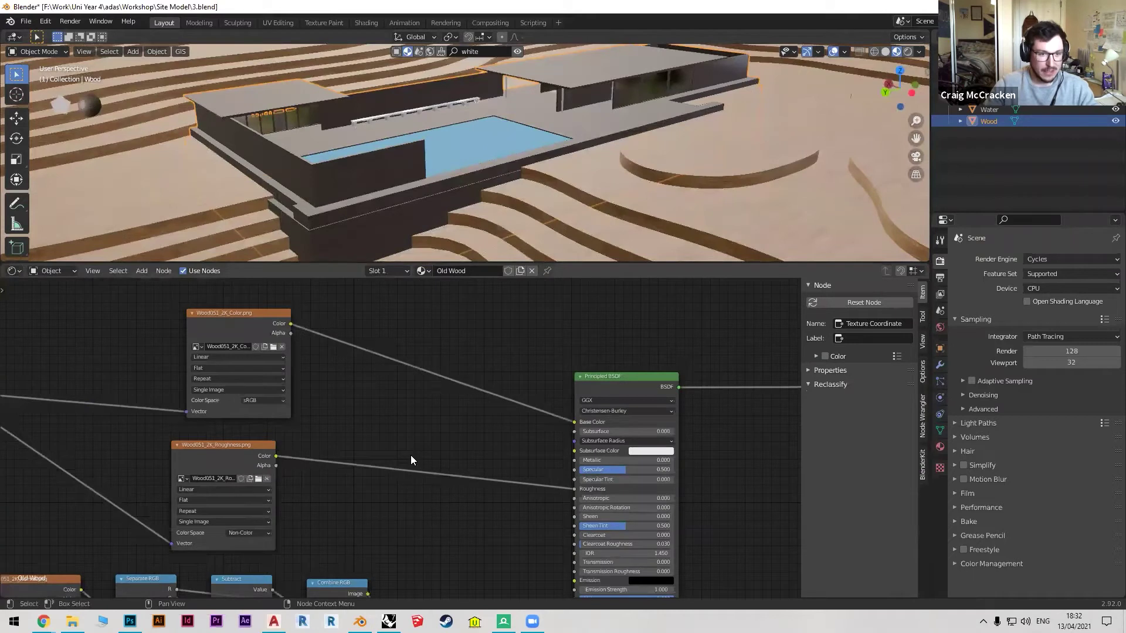
{"action": "scroll", "coordinate": [412, 431], "scroll_direction": "up", "scroll_amount": 4}
{"action": "scroll", "coordinate": [411, 492], "scroll_direction": "up", "scroll_amount": 4}
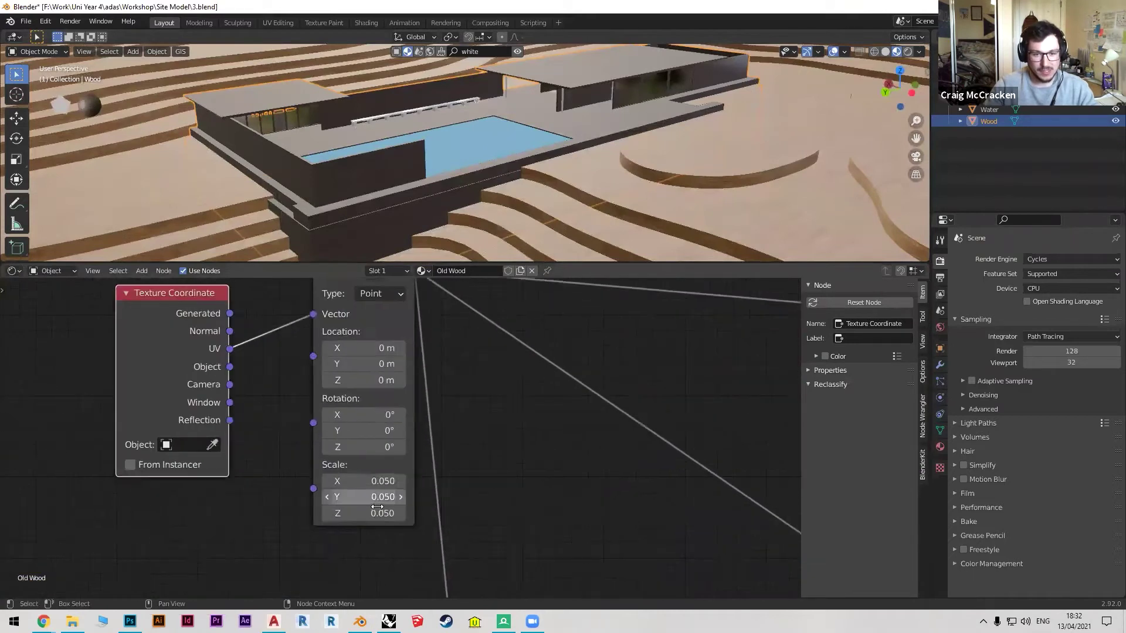
{"action": "scroll", "coordinate": [395, 499], "scroll_direction": "down", "scroll_amount": 1}
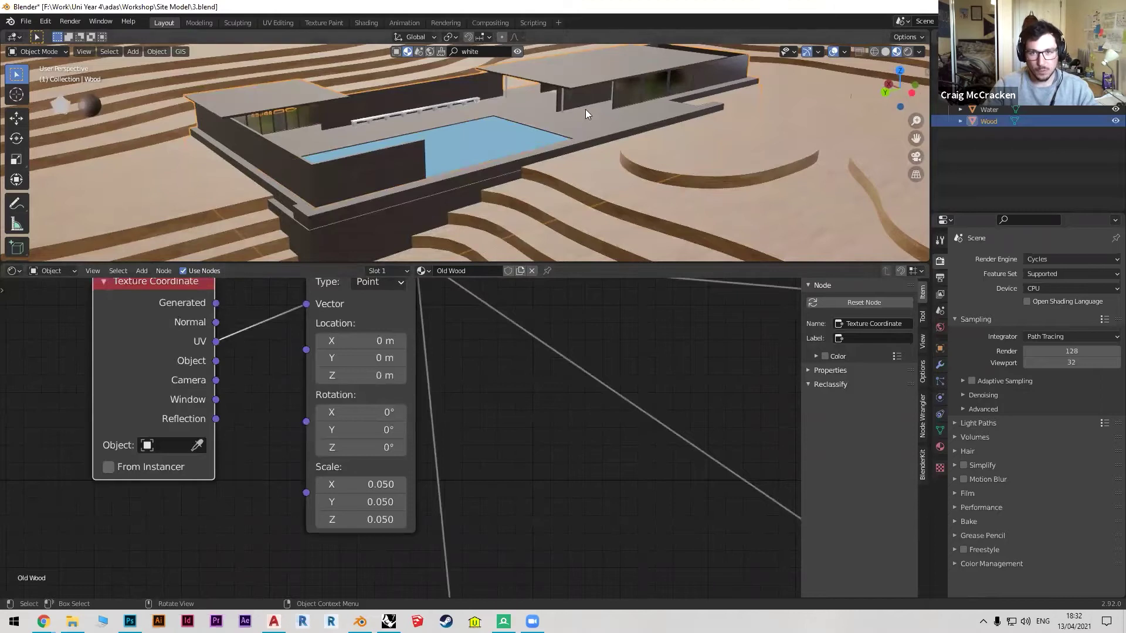
{"action": "scroll", "coordinate": [422, 484], "scroll_direction": "down", "scroll_amount": 4}
{"action": "scroll", "coordinate": [497, 441], "scroll_direction": "down", "scroll_amount": 1}
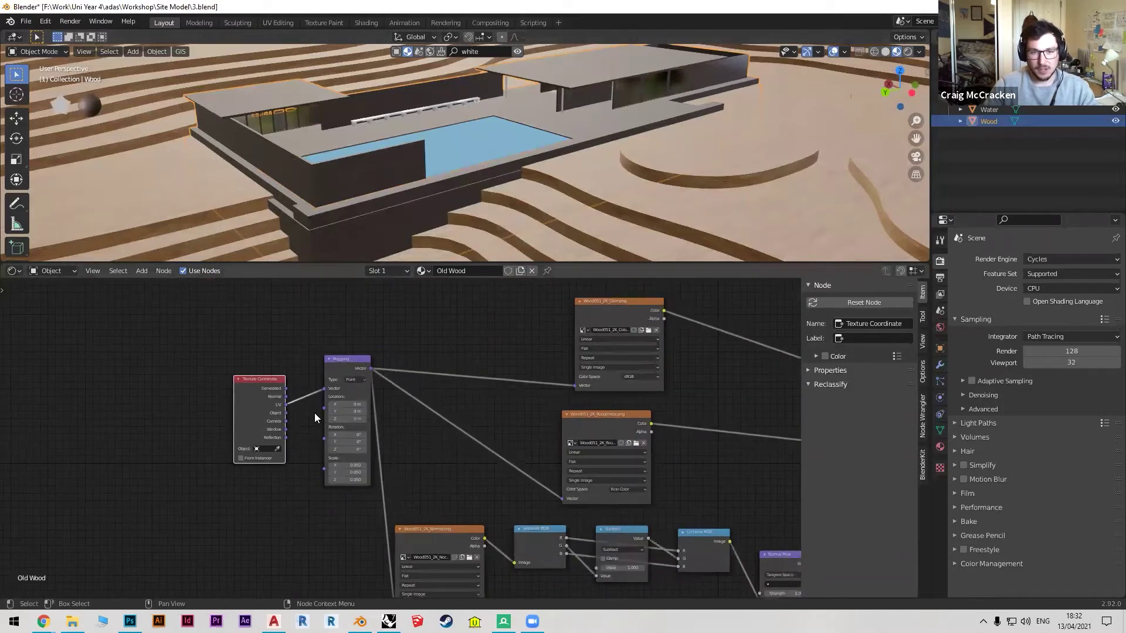
{"action": "scroll", "coordinate": [346, 428], "scroll_direction": "up", "scroll_amount": 4}
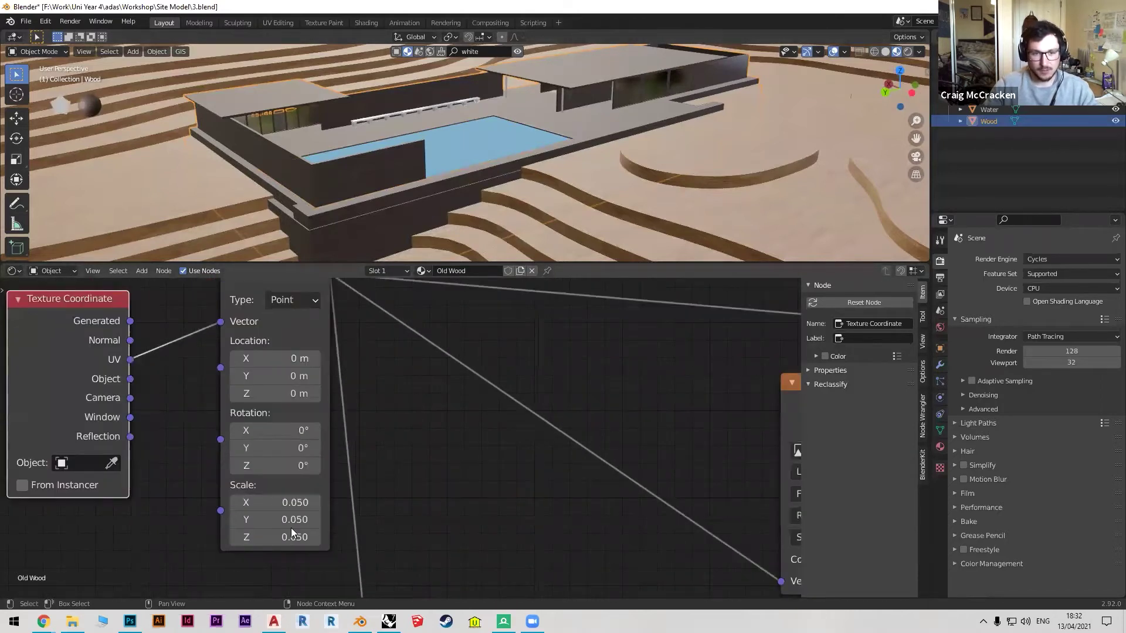
{"action": "scroll", "coordinate": [292, 423], "scroll_direction": "down", "scroll_amount": 1}
{"action": "scroll", "coordinate": [368, 465], "scroll_direction": "down", "scroll_amount": 3}
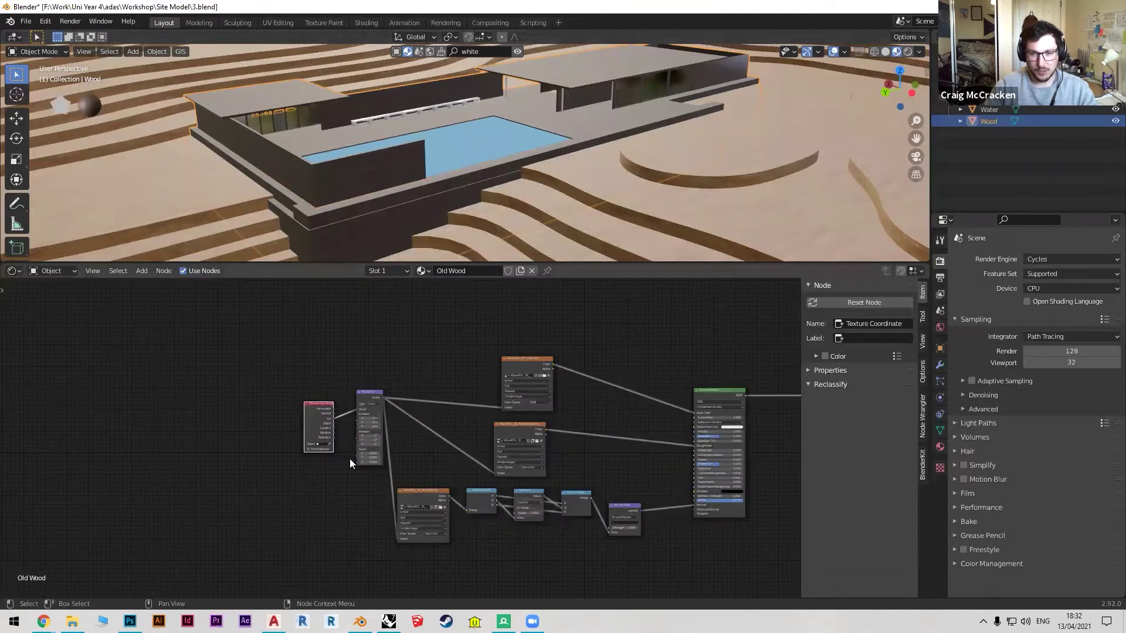
{"action": "scroll", "coordinate": [355, 460], "scroll_direction": "up", "scroll_amount": 6}
{"action": "left_click_drag", "start_coordinate": [284, 503], "coordinate": [285, 537]}
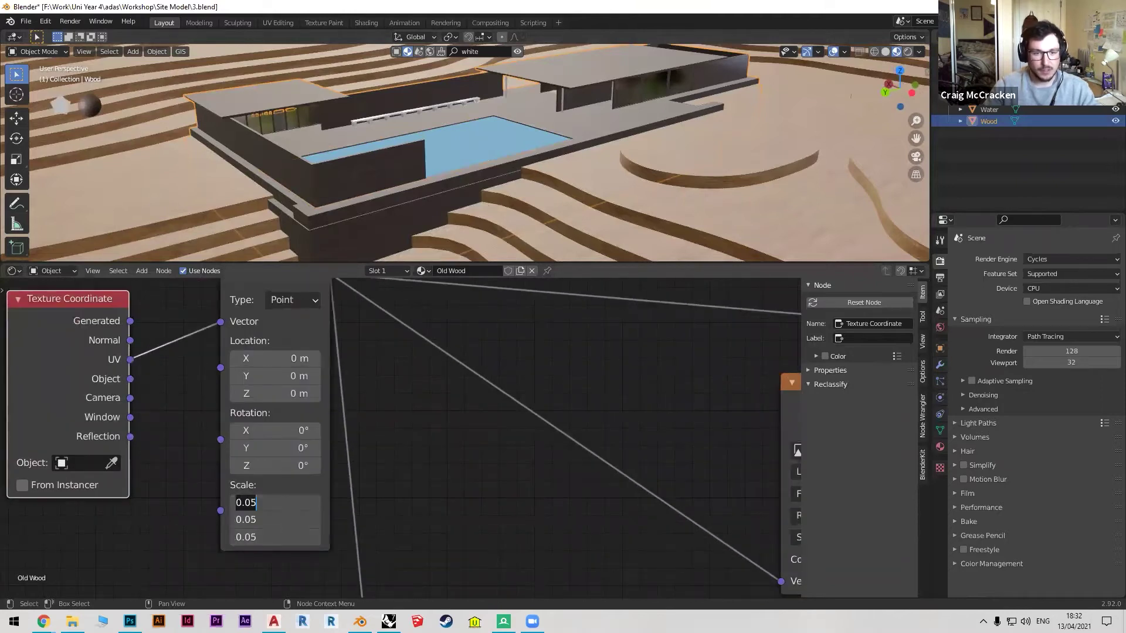
{"action": "type", "text": "1"}
{"action": "key", "text": "Return"}
Inspect the site contour, then set the Wood object's mapping Scale back to 0.05.
{"action": "left_click", "coordinate": [433, 193]}
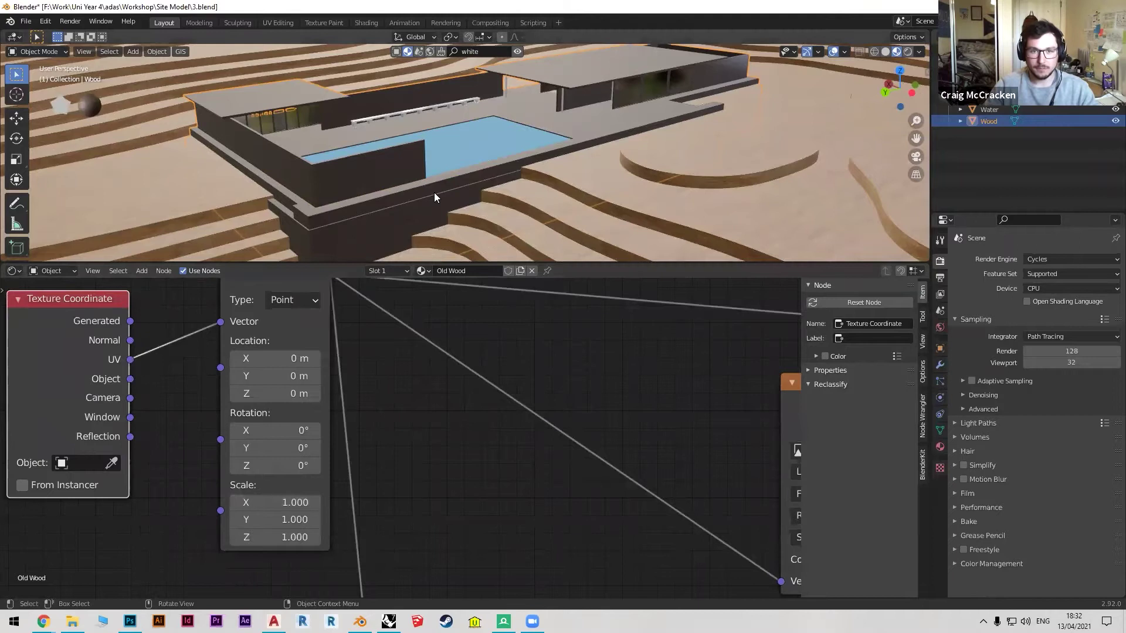
{"action": "scroll", "coordinate": [392, 183], "scroll_direction": "up", "scroll_amount": 5}
{"action": "scroll", "coordinate": [640, 189], "scroll_direction": "up", "scroll_amount": 4}
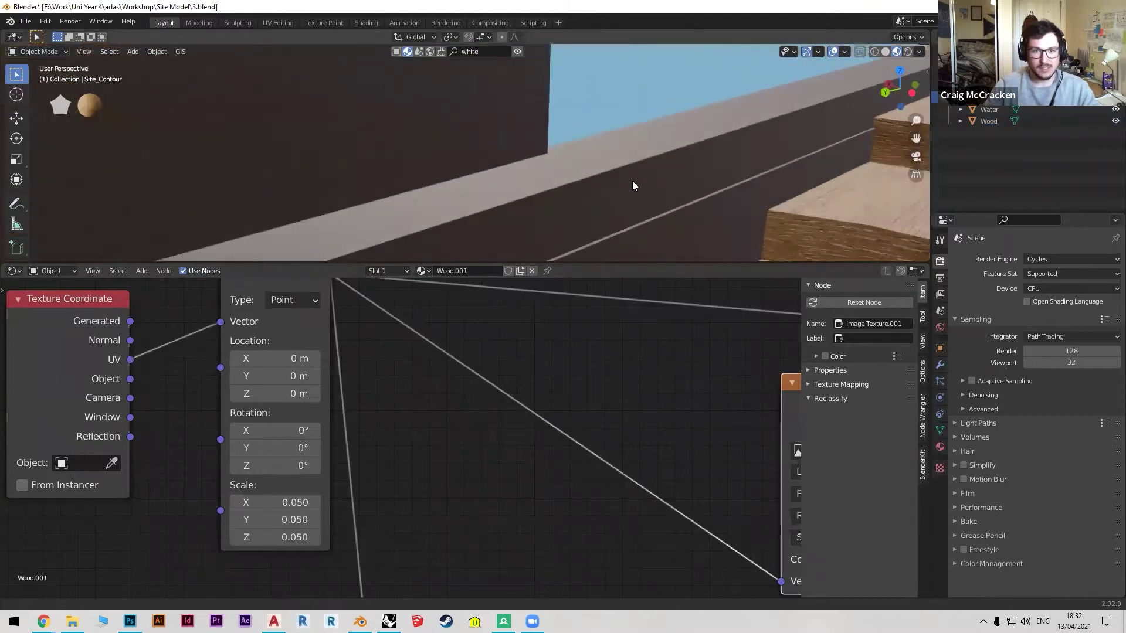
{"action": "scroll", "coordinate": [371, 166], "scroll_direction": "up", "scroll_amount": 3}
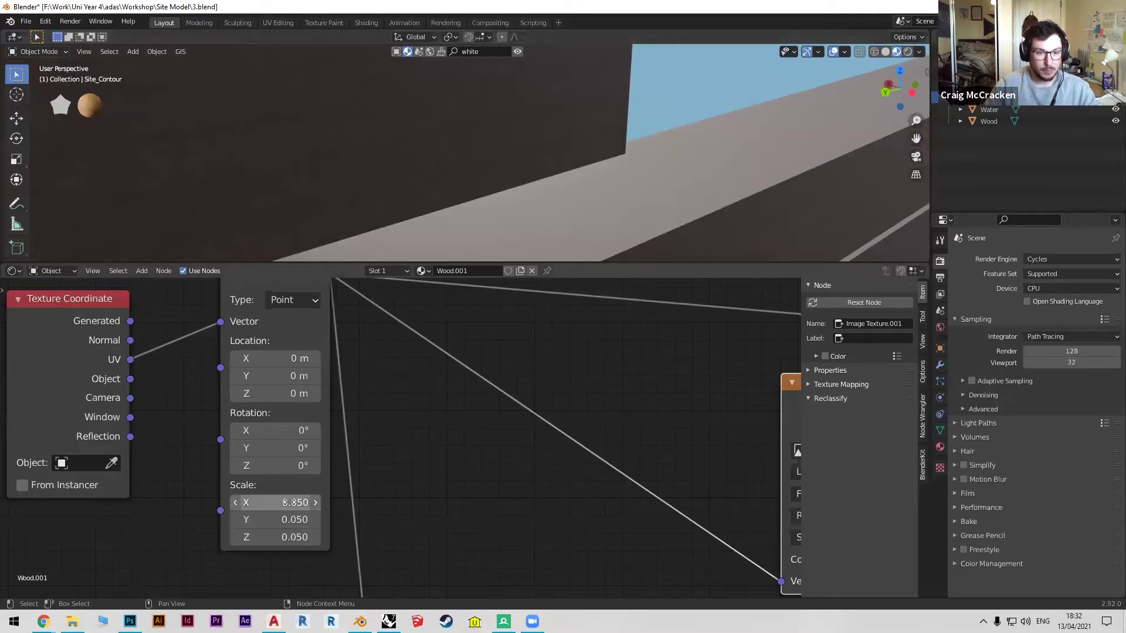
{"action": "left_click", "coordinate": [462, 99]}
{"action": "left_click", "coordinate": [281, 502]}
{"action": "type", "text": "0.0"}
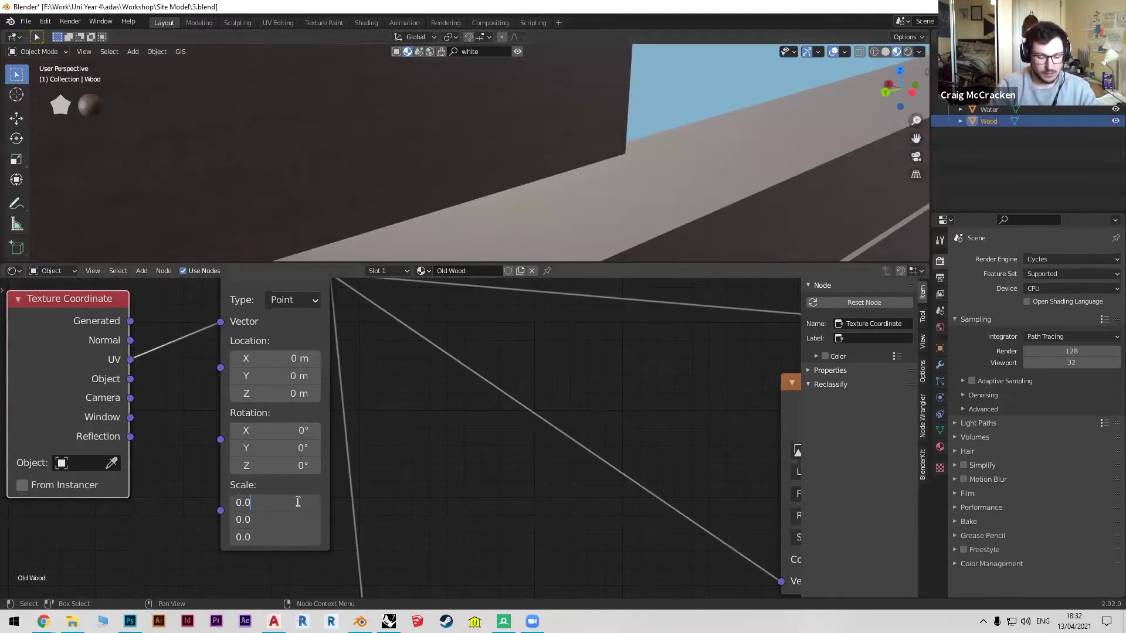
{"action": "type", "text": "5"}
{"action": "key", "text": "Return"}
Replace the node editor with two stacked 3D views, deselect everything, and switch to the browser.
{"action": "scroll", "coordinate": [499, 224], "scroll_direction": "down", "scroll_amount": 5}
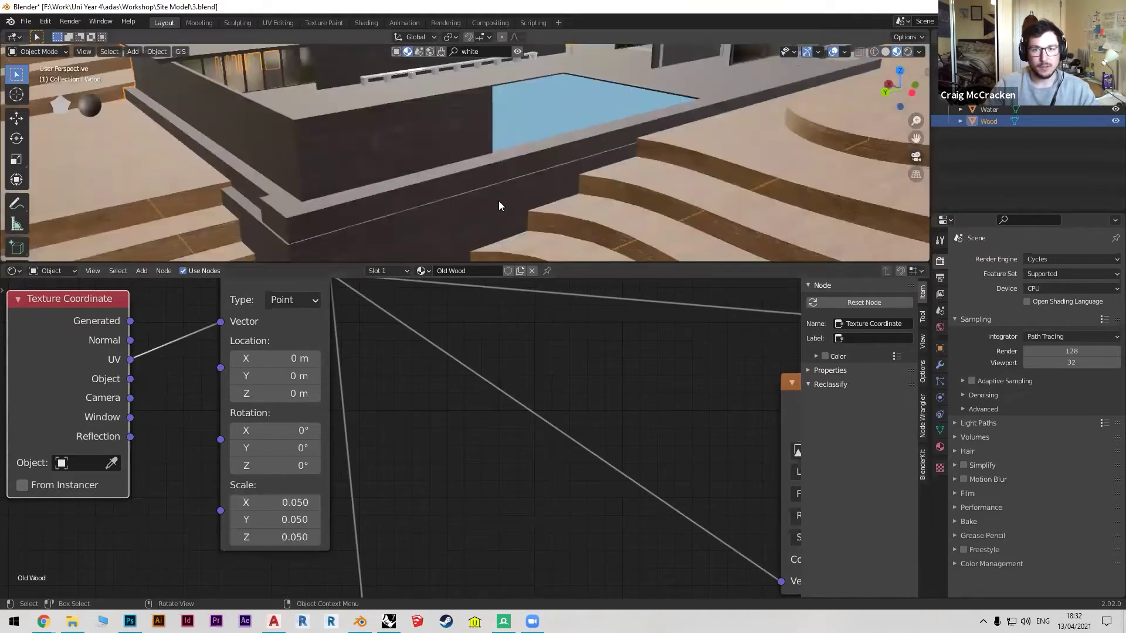
{"action": "scroll", "coordinate": [490, 220], "scroll_direction": "down", "scroll_amount": 6}
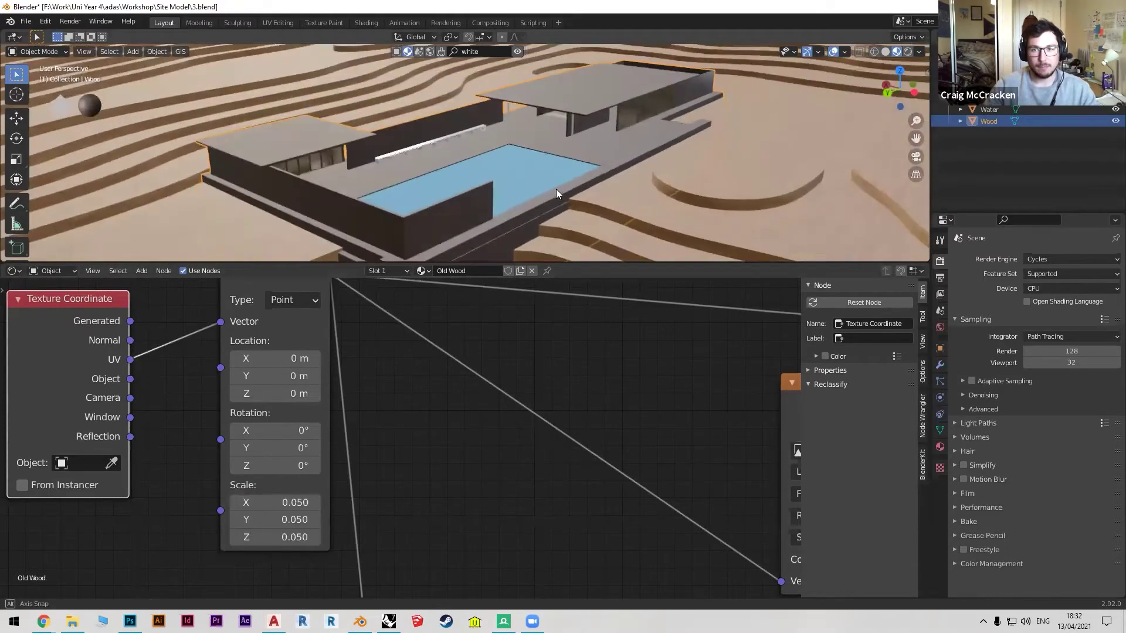
{"action": "scroll", "coordinate": [556, 189], "scroll_direction": "up", "scroll_amount": 2}
{"action": "left_click_drag", "start_coordinate": [872, 262], "coordinate": [925, 499]}
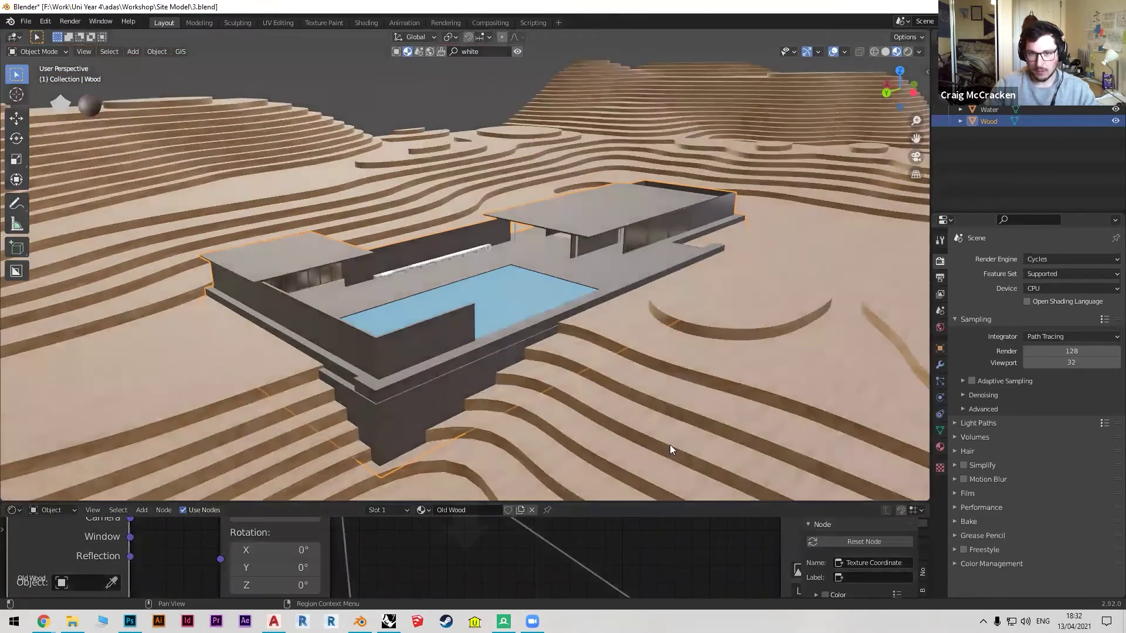
{"action": "scroll", "coordinate": [670, 447], "scroll_direction": "down", "scroll_amount": 6}
{"action": "middle_click_drag", "start_coordinate": [590, 343], "coordinate": [673, 309]}
{"action": "key", "text": "alt+a"}
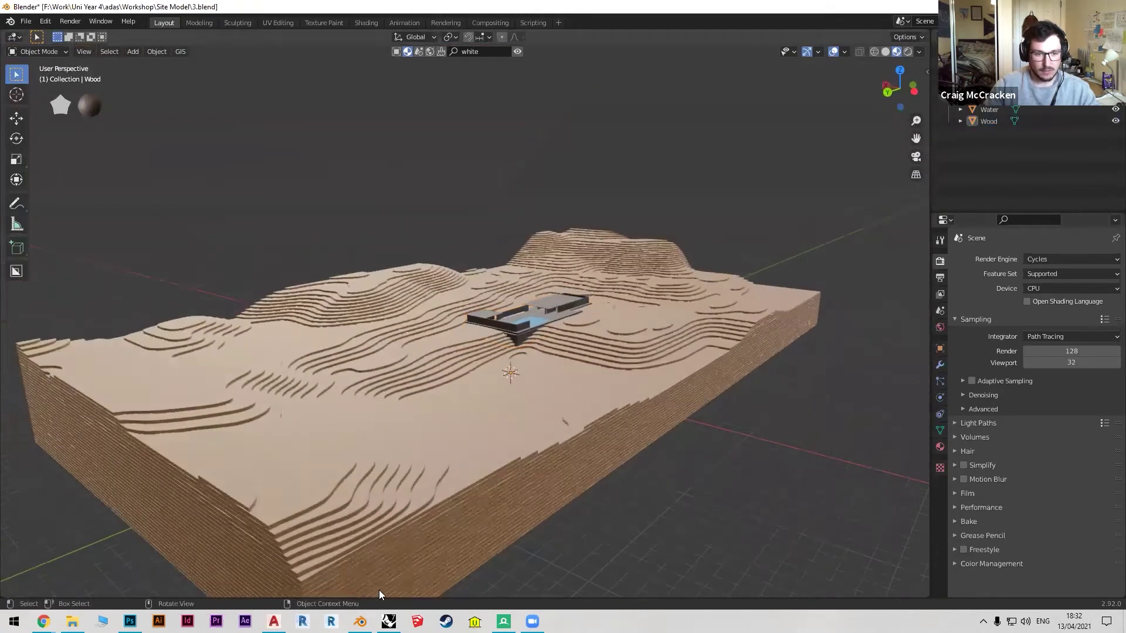
{"action": "left_click_drag", "start_coordinate": [916, 598], "coordinate": [916, 411]}
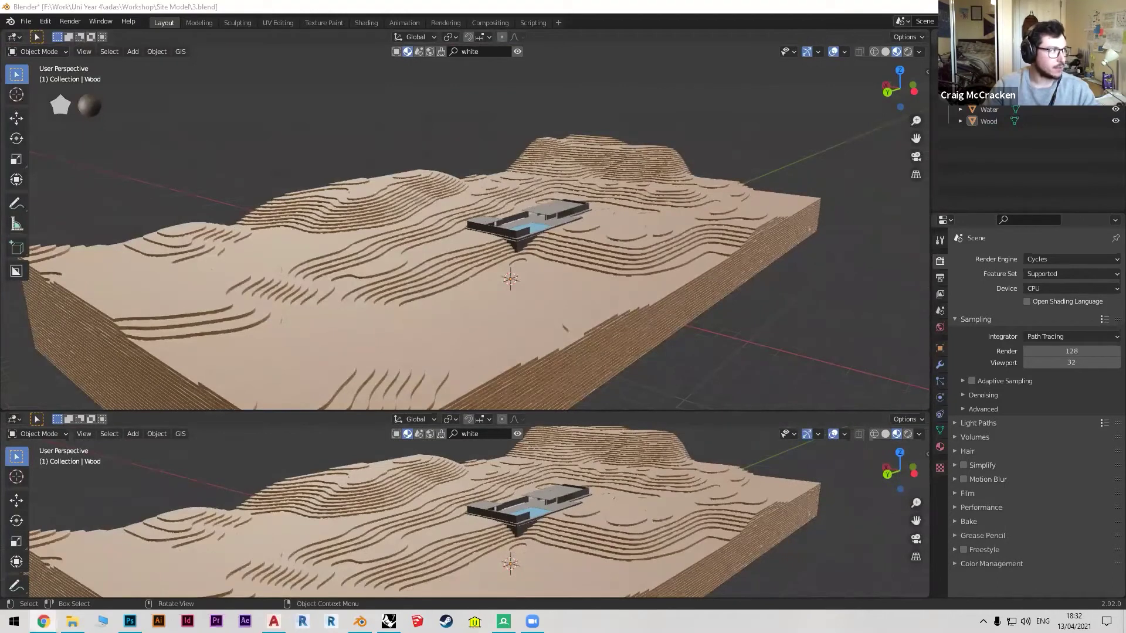
{"action": "key", "text": "alt+Tab"}
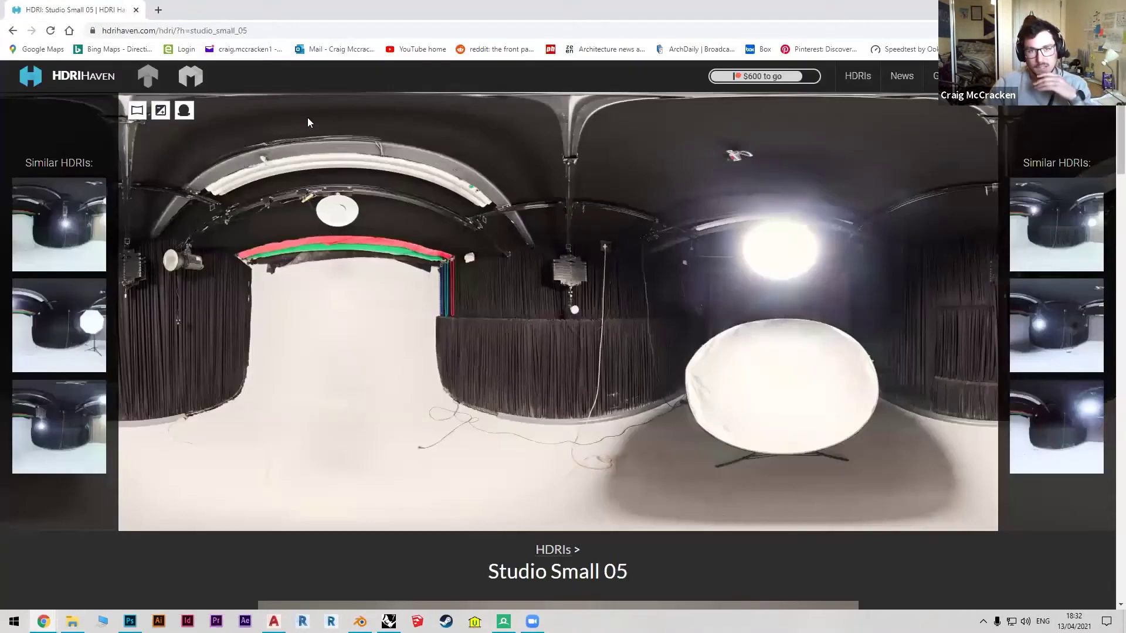
Open HDRI Haven's All HDRIs catalogue in a new tab, browse it, then return to Studio Small 05.
{"action": "left_click", "coordinate": [89, 87]}
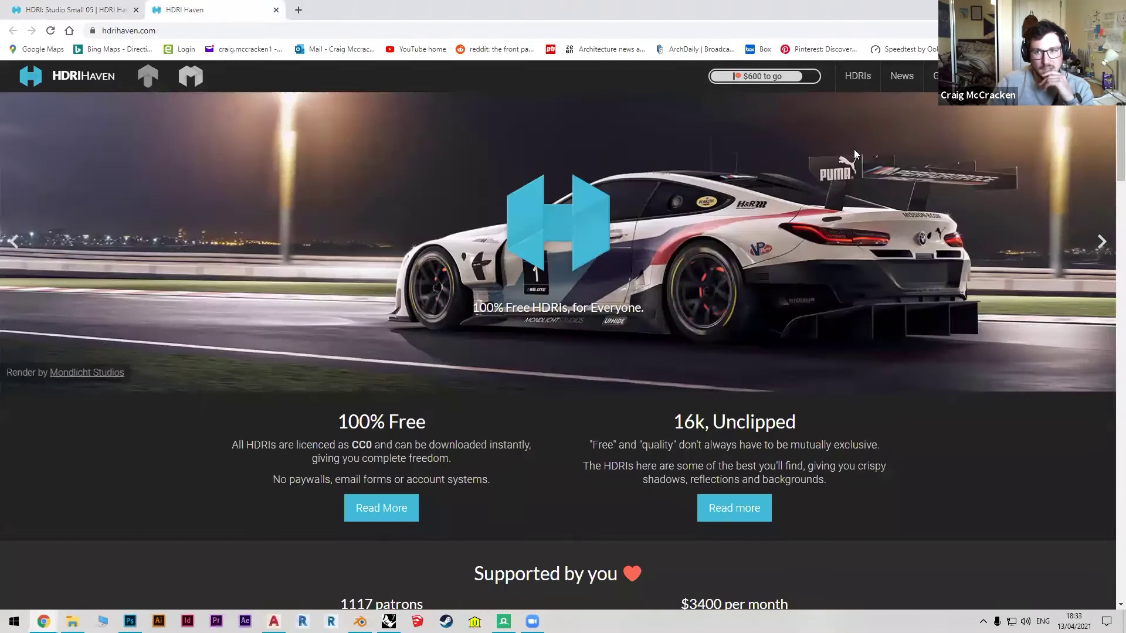
{"action": "left_click", "coordinate": [856, 82]}
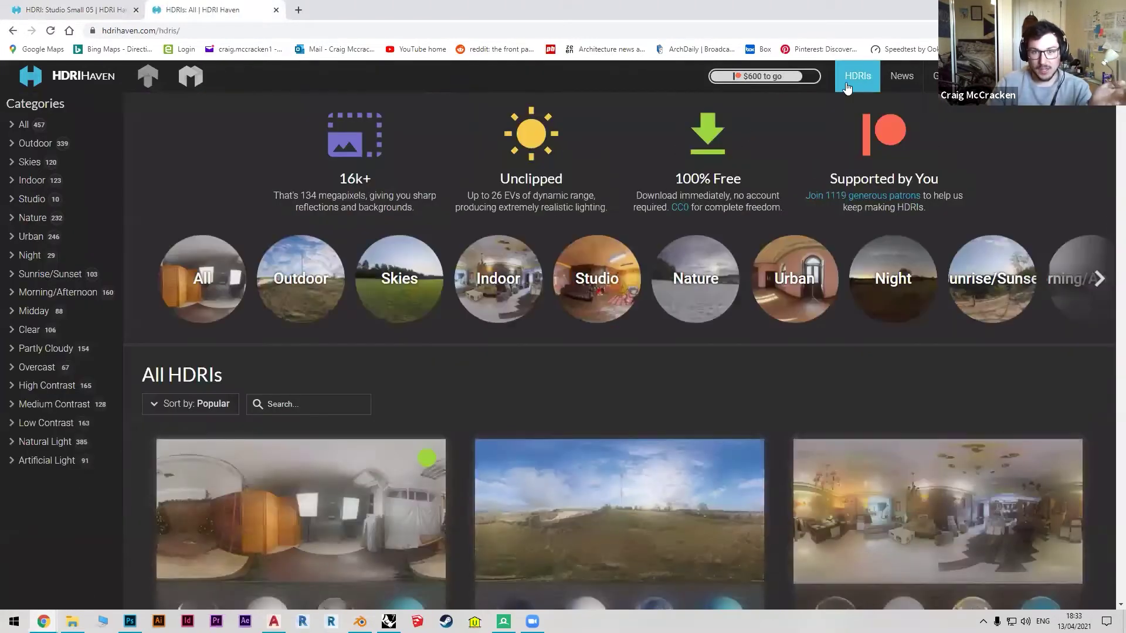
{"action": "scroll", "coordinate": [356, 332], "scroll_direction": "down", "scroll_amount": 4}
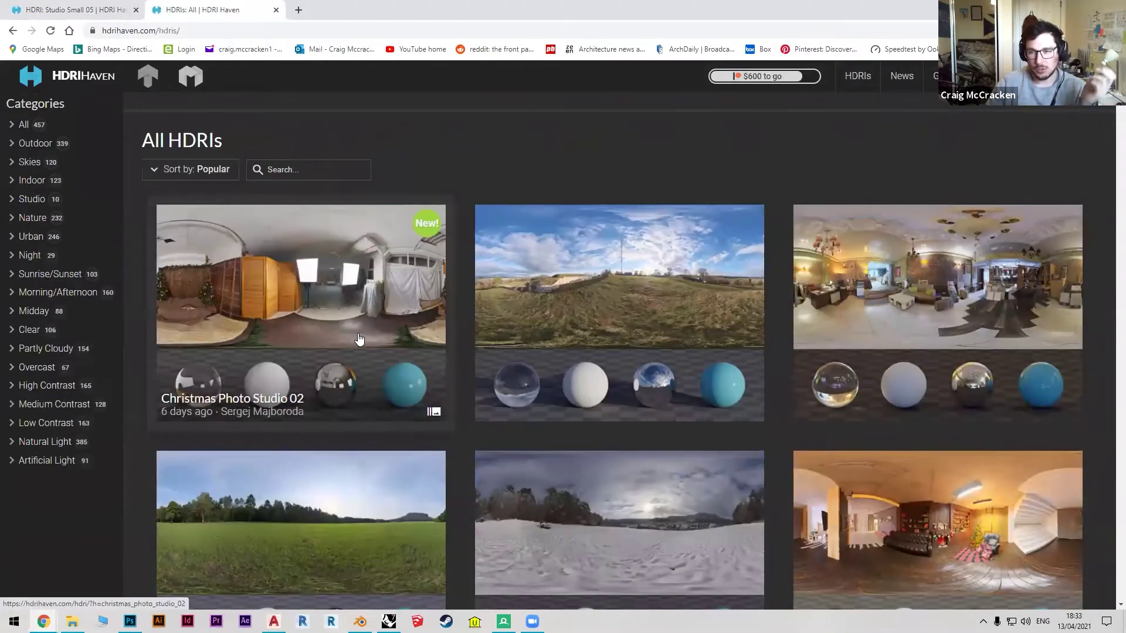
{"action": "scroll", "coordinate": [359, 339], "scroll_direction": "down", "scroll_amount": 3}
{"action": "scroll", "coordinate": [381, 346], "scroll_direction": "down", "scroll_amount": 3}
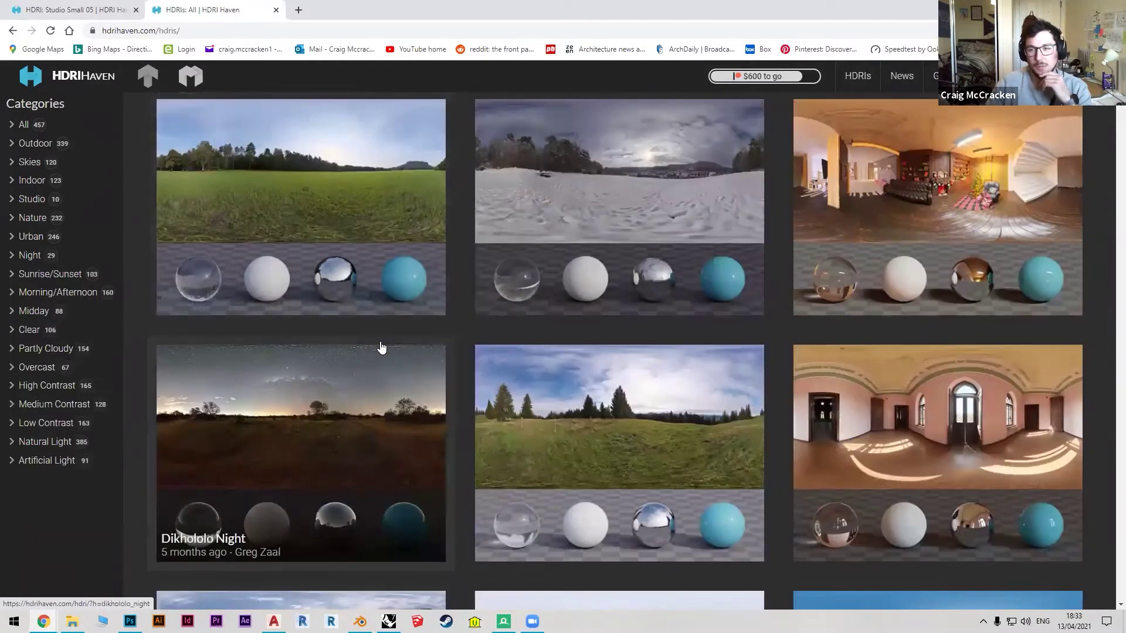
{"action": "scroll", "coordinate": [474, 423], "scroll_direction": "down", "scroll_amount": 3}
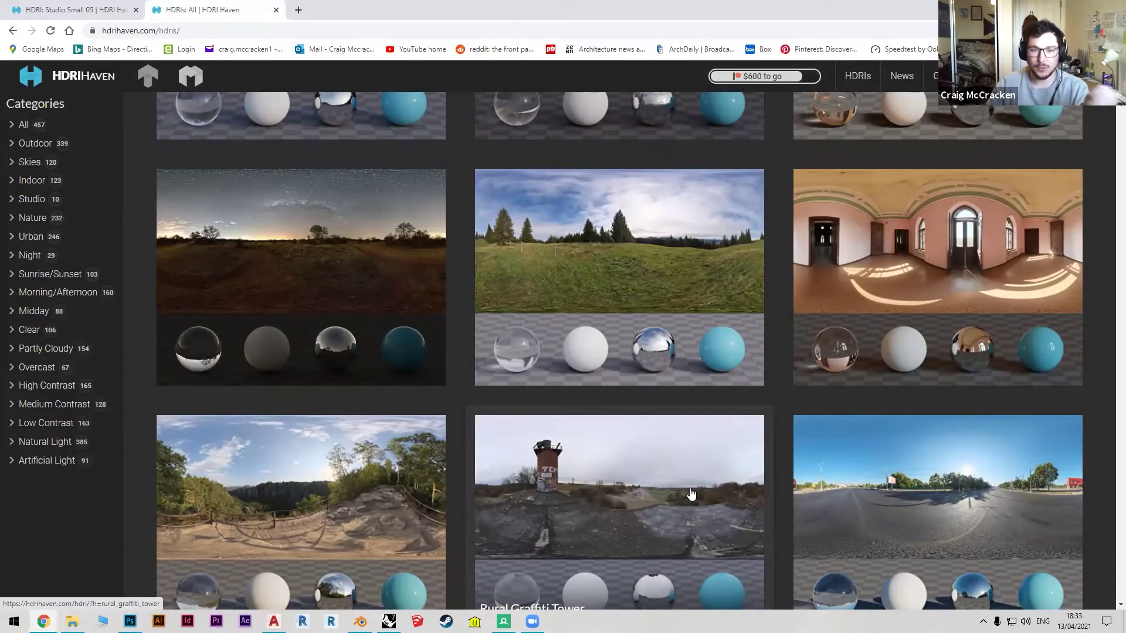
{"action": "scroll", "coordinate": [680, 486], "scroll_direction": "down", "scroll_amount": 1}
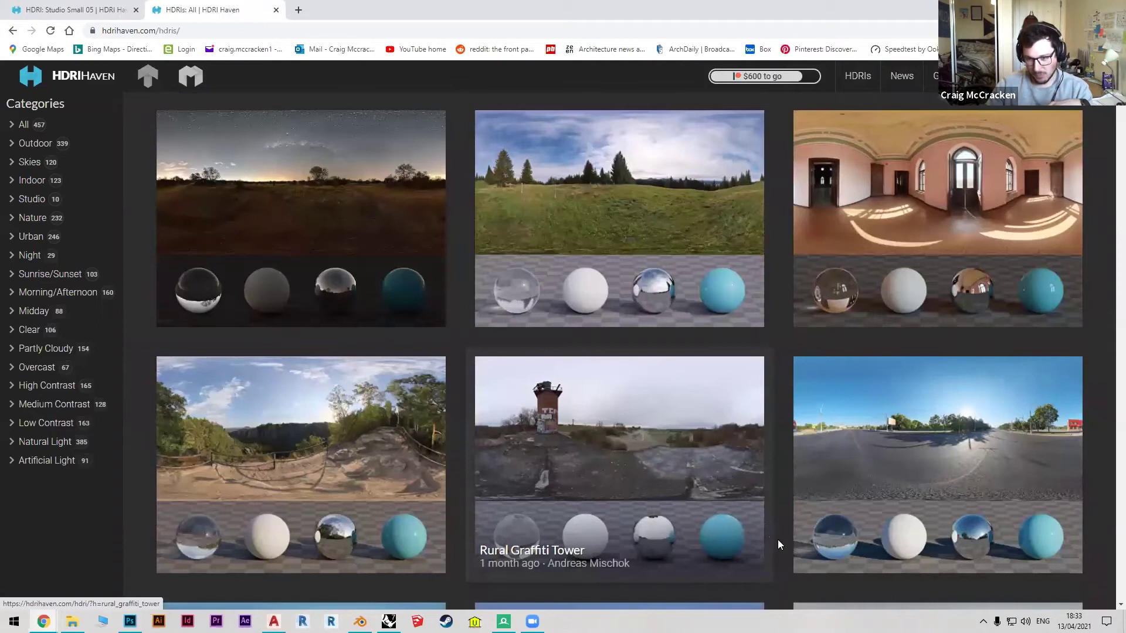
{"action": "scroll", "coordinate": [779, 541], "scroll_direction": "down", "scroll_amount": 1}
{"action": "scroll", "coordinate": [779, 545], "scroll_direction": "down", "scroll_amount": 2}
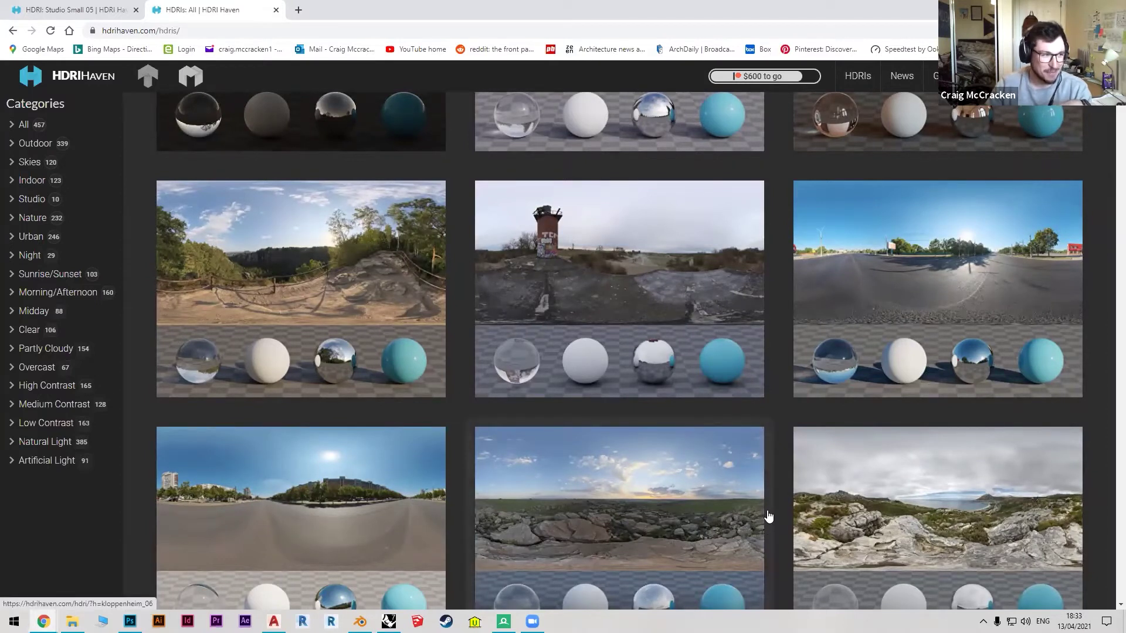
{"action": "scroll", "coordinate": [754, 470], "scroll_direction": "down", "scroll_amount": 6}
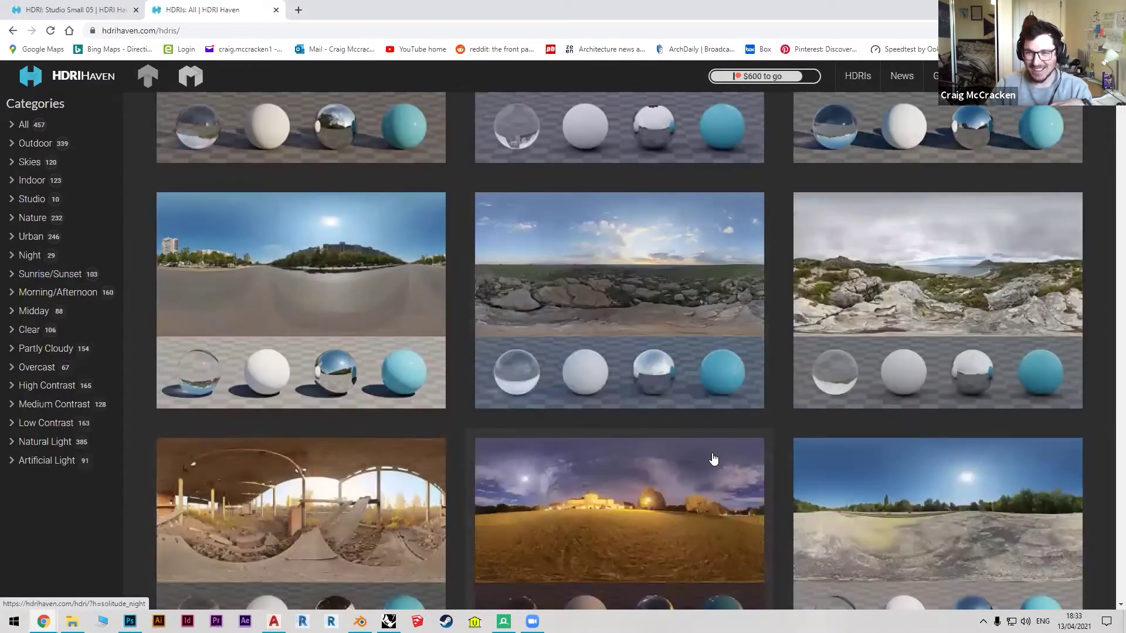
{"action": "scroll", "coordinate": [724, 447], "scroll_direction": "down", "scroll_amount": 6}
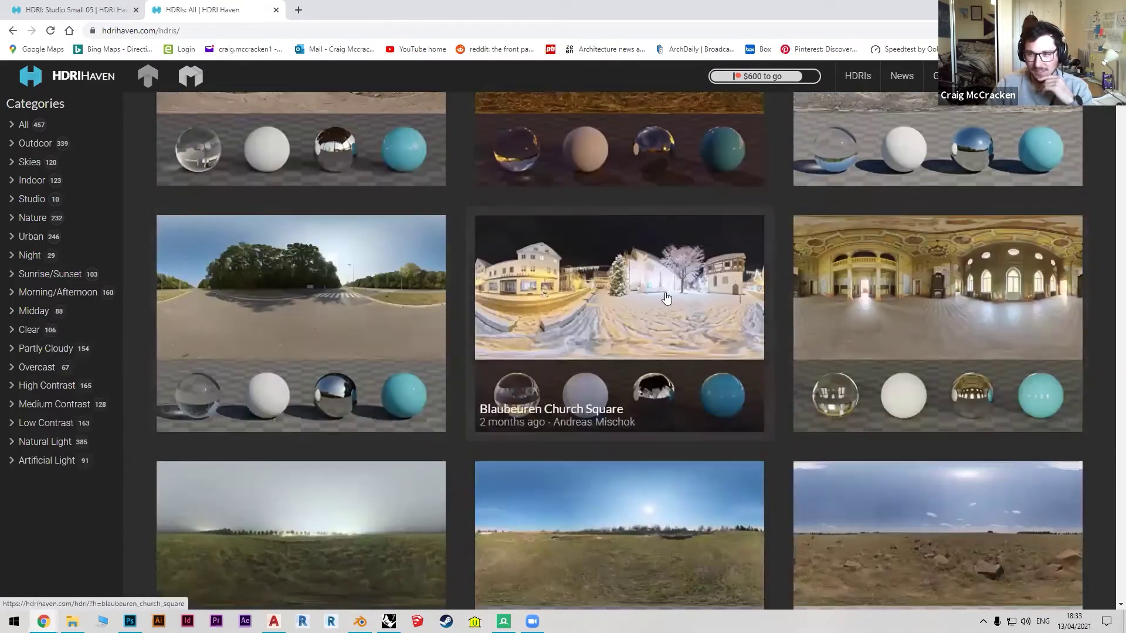
{"action": "left_click", "coordinate": [73, 10]}
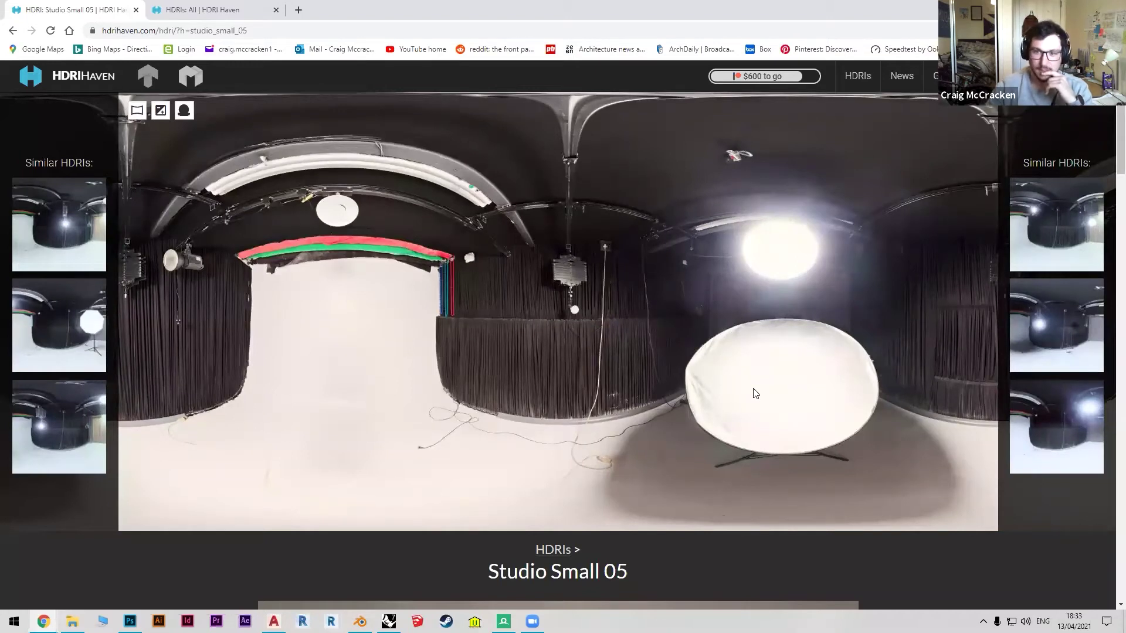
Review Studio Small 05's download resolutions and info, then switch back to Blender.
{"action": "scroll", "coordinate": [565, 482], "scroll_direction": "down", "scroll_amount": 4}
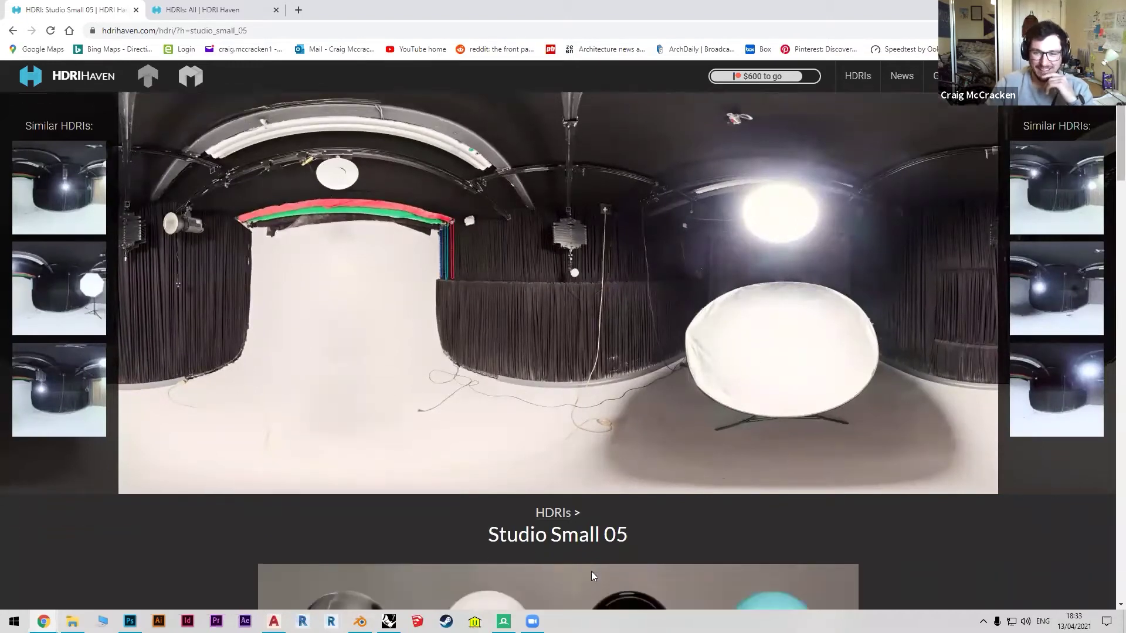
{"action": "scroll", "coordinate": [393, 418], "scroll_direction": "down", "scroll_amount": 4}
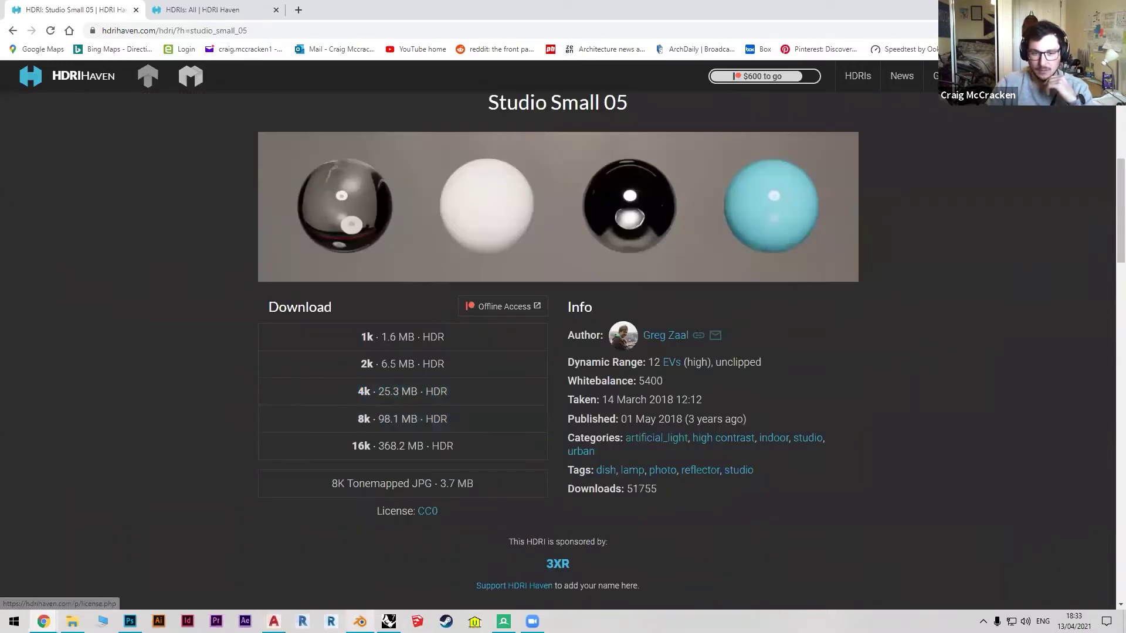
{"action": "mouse_move", "coordinate": [360, 622]}
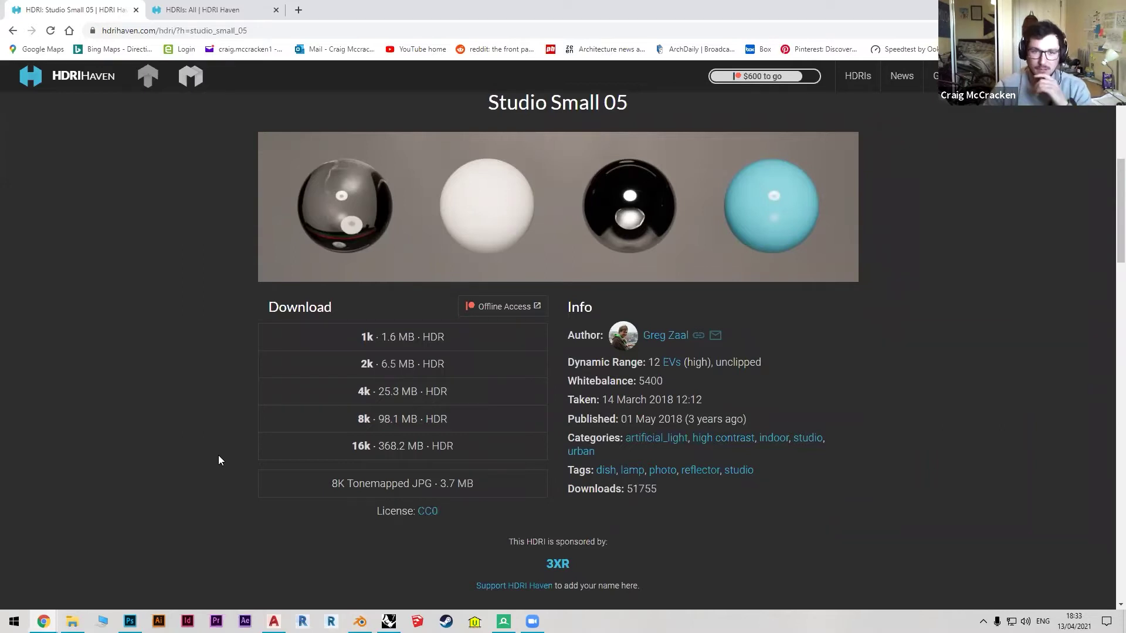
{"action": "scroll", "coordinate": [218, 459], "scroll_direction": "up", "scroll_amount": 8}
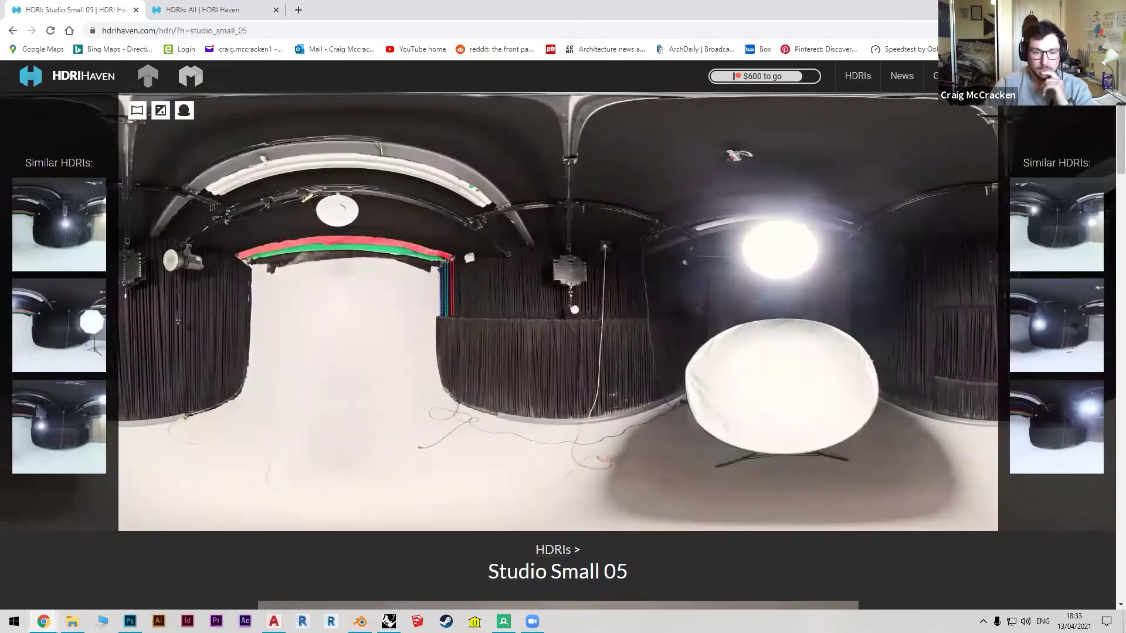
{"action": "left_click", "coordinate": [360, 621]}
Turn the lower view into a World shader editor with all nodes framed.
{"action": "left_click", "coordinate": [16, 419]}
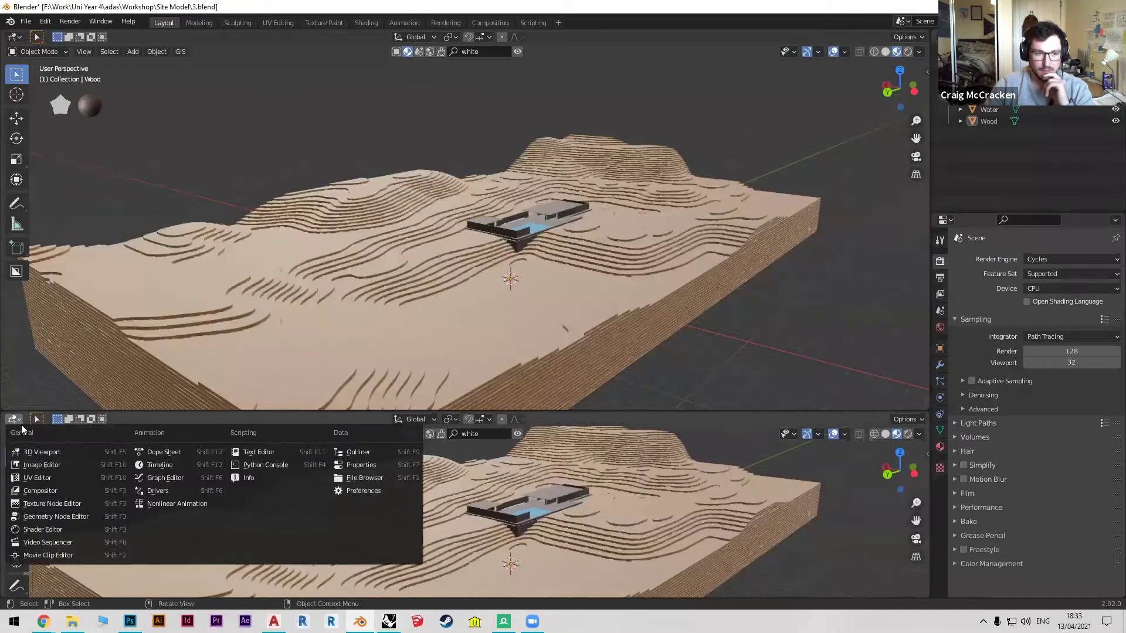
{"action": "left_click", "coordinate": [41, 530]}
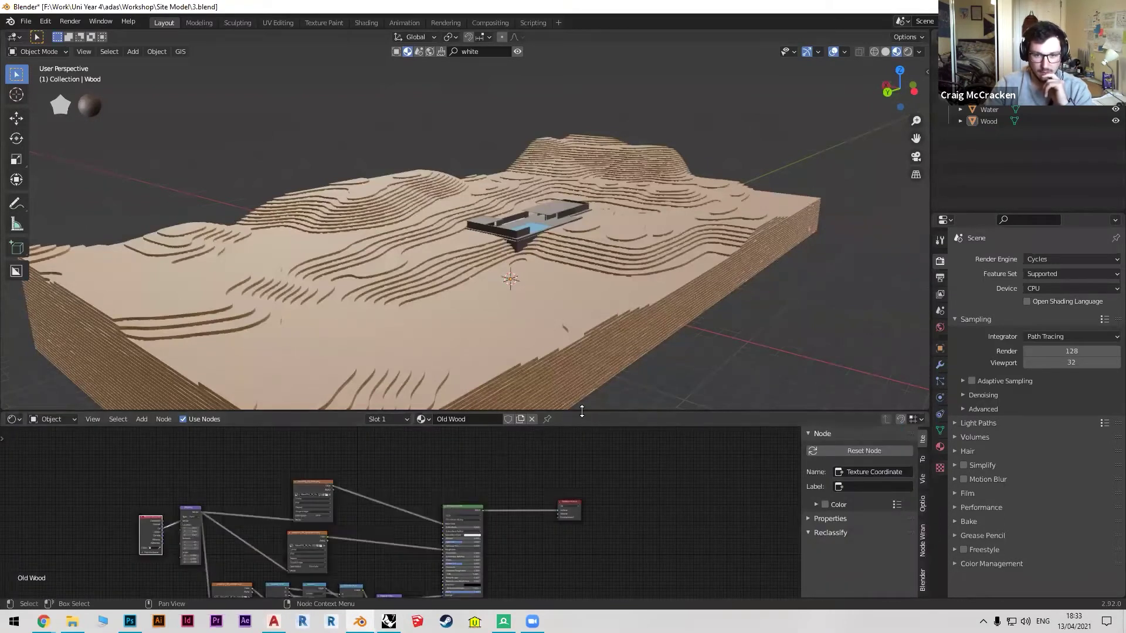
{"action": "left_click_drag", "start_coordinate": [586, 415], "coordinate": [585, 287]}
{"action": "left_click", "coordinate": [49, 294]}
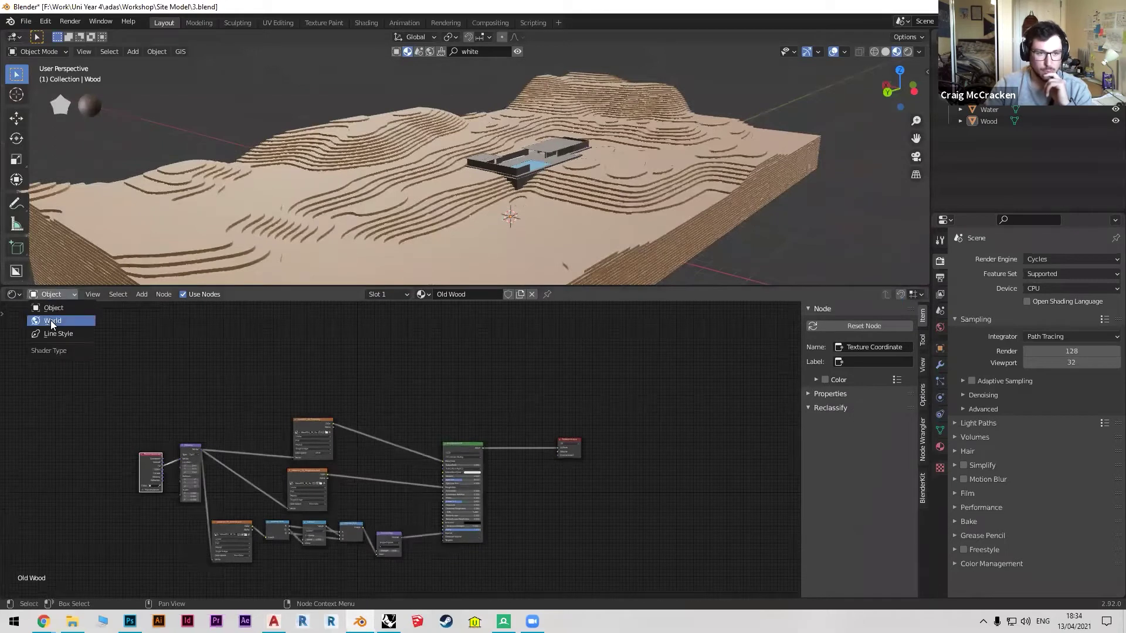
{"action": "left_click", "coordinate": [52, 321]}
{"action": "scroll", "coordinate": [347, 476], "scroll_direction": "up", "scroll_amount": 6}
{"action": "key", "text": "Home"}
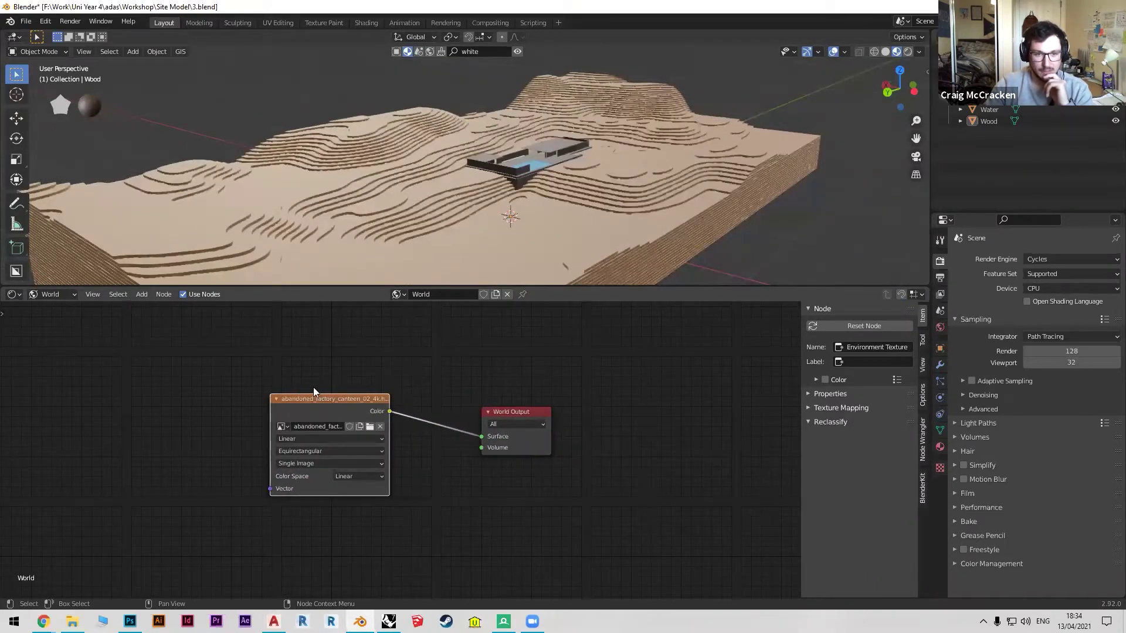
{"action": "left_click_drag", "start_coordinate": [308, 398], "coordinate": [309, 371]}
Load studio_small_03_8k.hdr into the Environment Texture and enlarge the 3D view.
{"action": "left_click", "coordinate": [370, 400]}
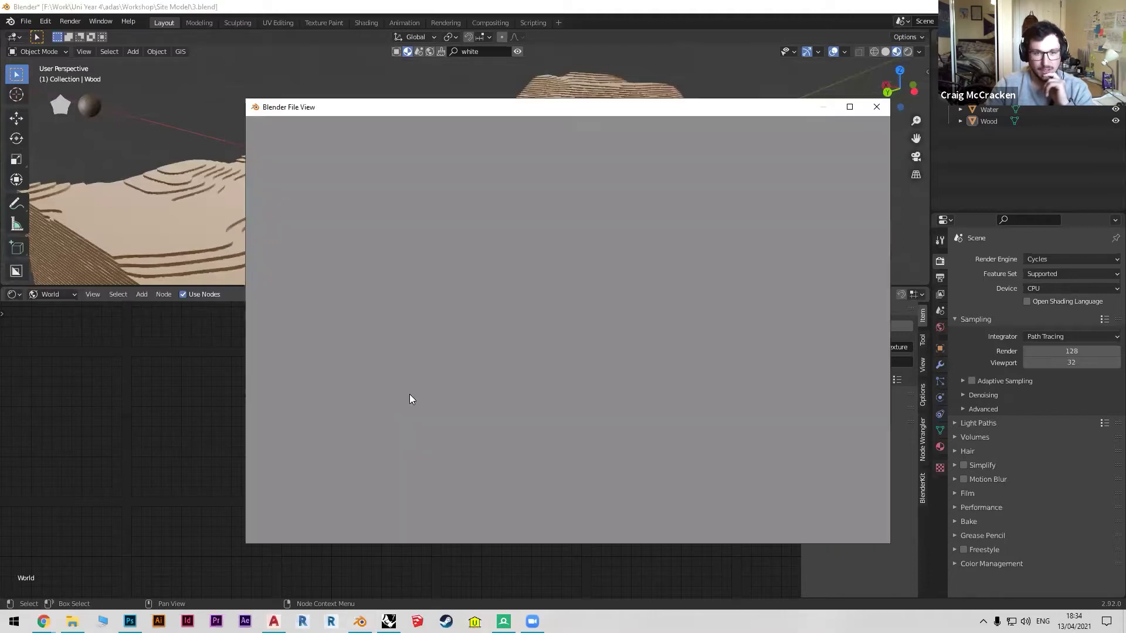
{"action": "left_click", "coordinate": [690, 226]}
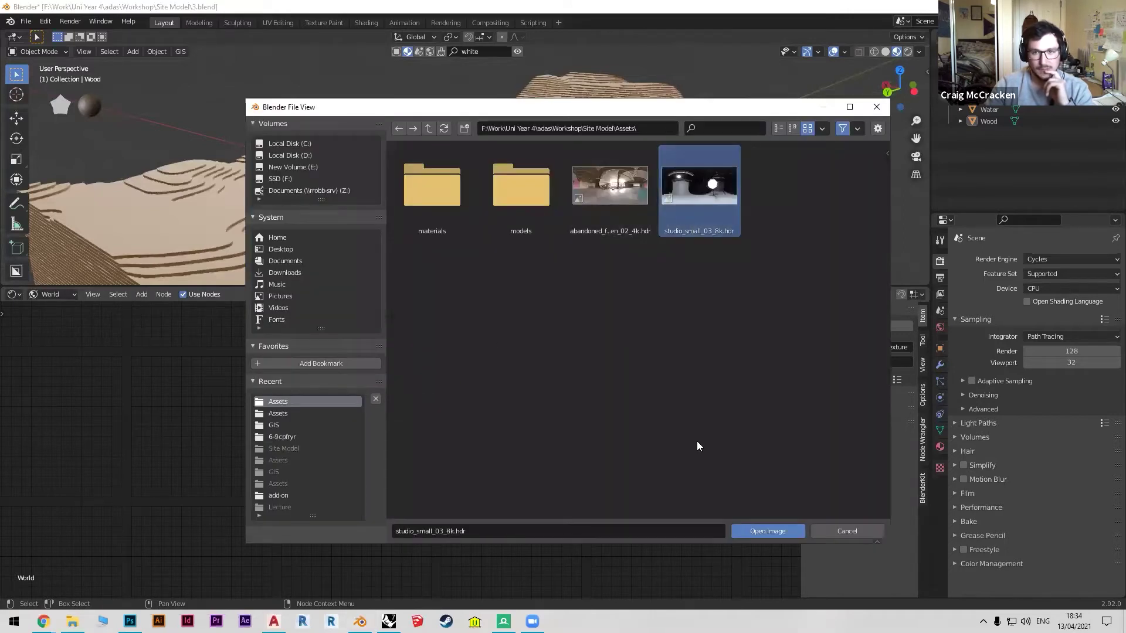
{"action": "left_click", "coordinate": [767, 531]}
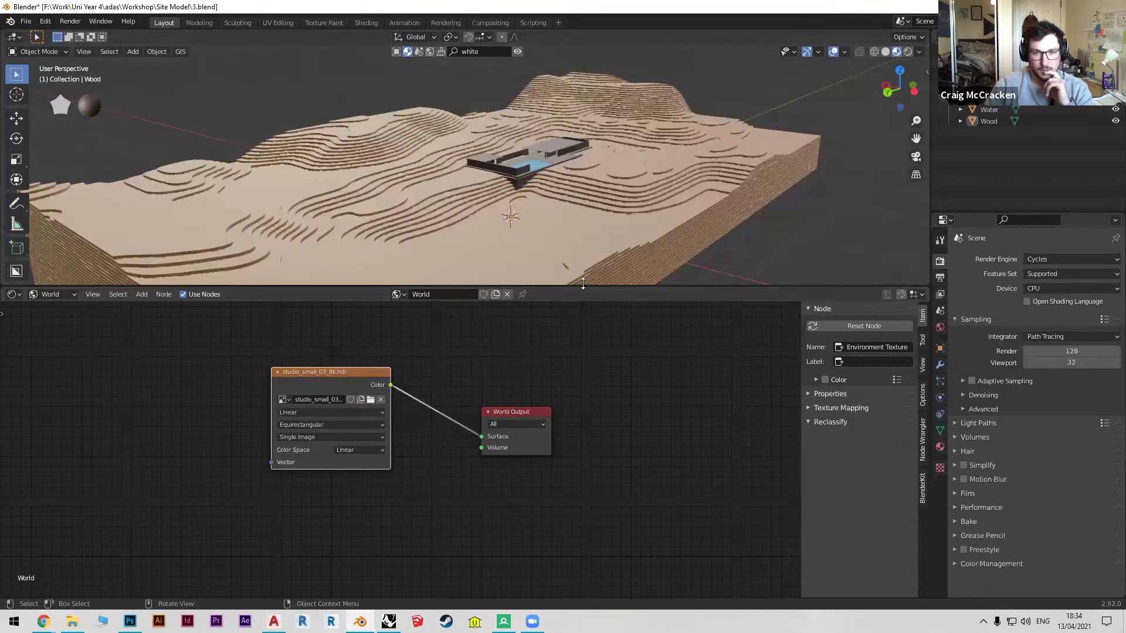
{"action": "left_click_drag", "start_coordinate": [579, 284], "coordinate": [579, 522]}
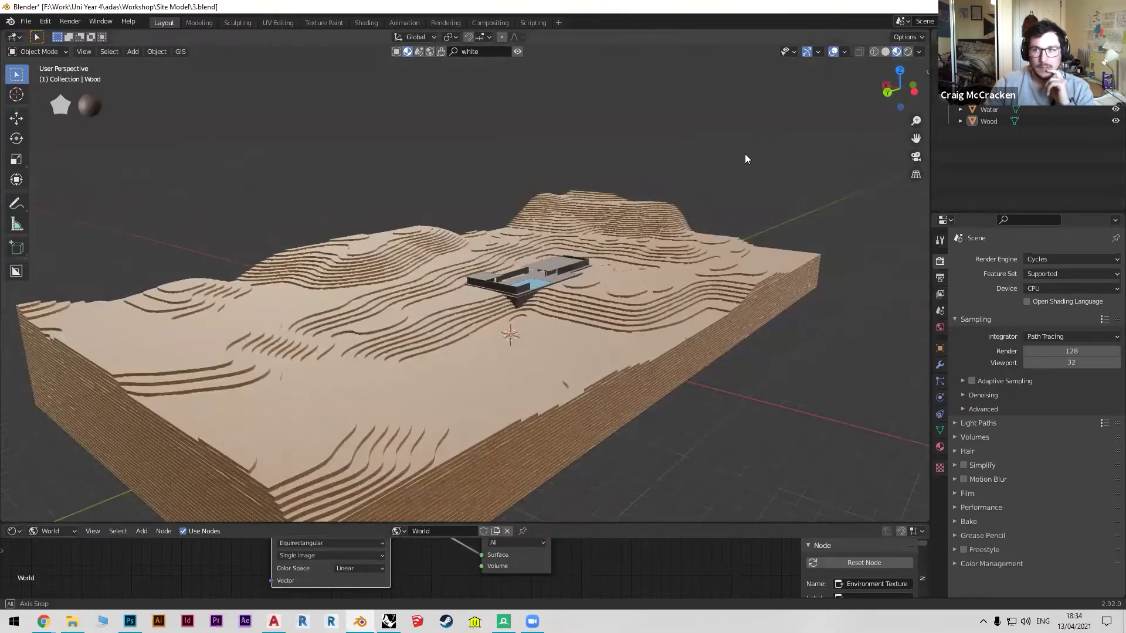
{"action": "left_click", "coordinate": [909, 52]}
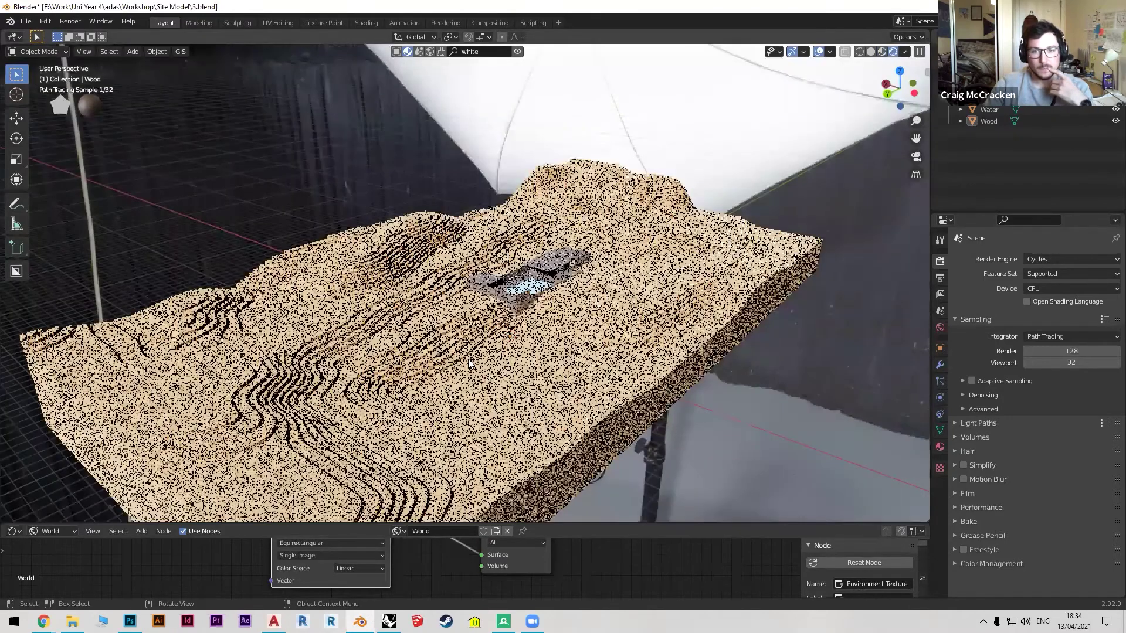
Inspect the studio HDRI lighting on the terrain, then return the viewport to Solid shading.
{"action": "scroll", "coordinate": [471, 359], "scroll_direction": "up", "scroll_amount": 4}
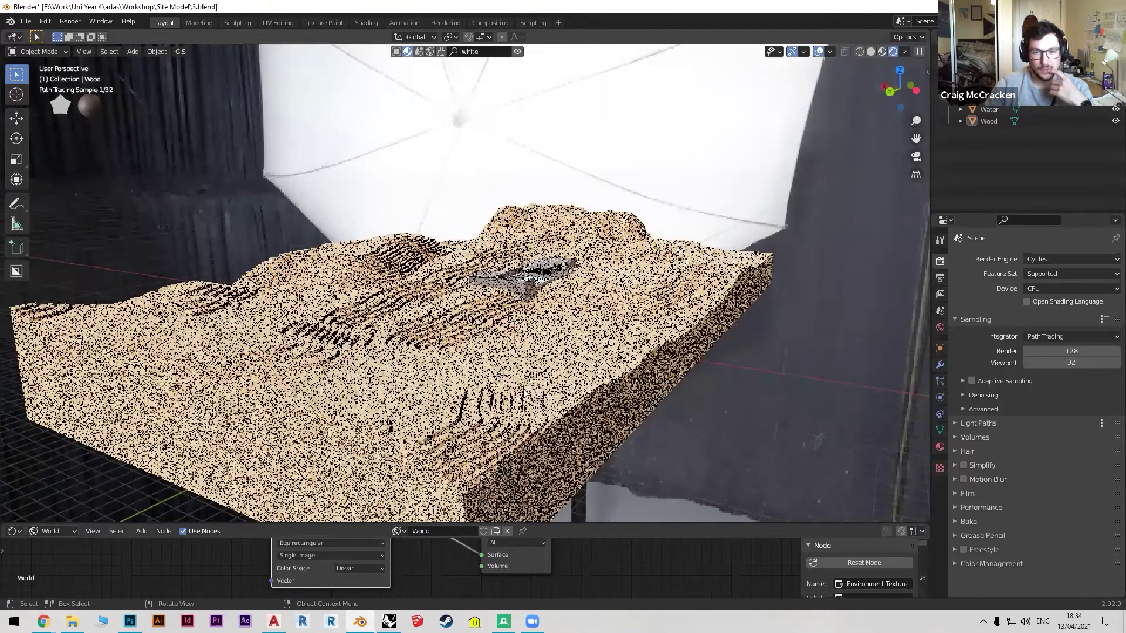
{"action": "scroll", "coordinate": [653, 365], "scroll_direction": "down", "scroll_amount": 5}
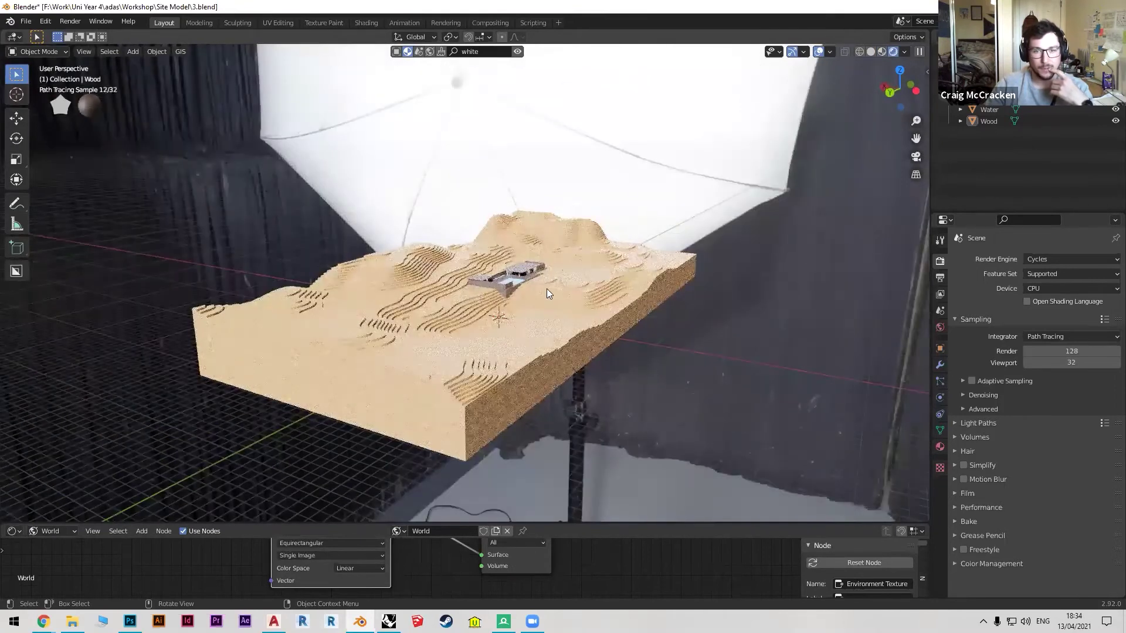
{"action": "middle_click_drag", "start_coordinate": [547, 289], "coordinate": [729, 206]}
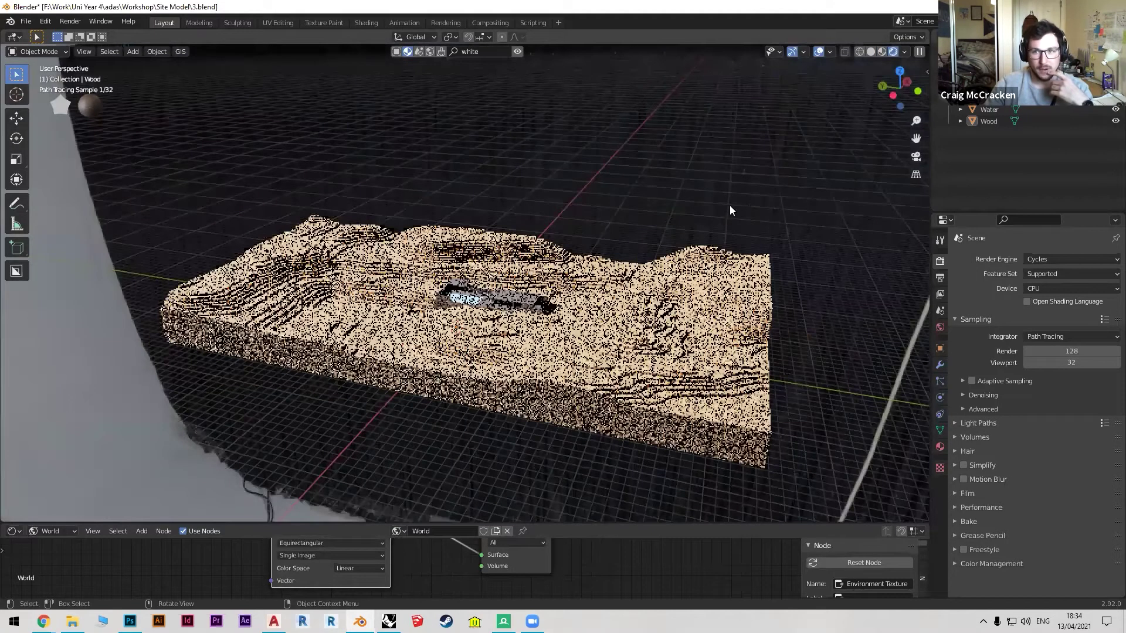
{"action": "left_click", "coordinate": [871, 52]}
{"action": "mouse_move", "coordinate": [708, 141]}
{"action": "middle_mouse_down"}
{"action": "mouse_move", "coordinate": [460, 316]}
{"action": "mouse_move", "coordinate": [546, 307]}
{"action": "mouse_move", "coordinate": [534, 239]}
{"action": "middle_mouse_up"}
{"action": "left_click", "coordinate": [493, 54]}
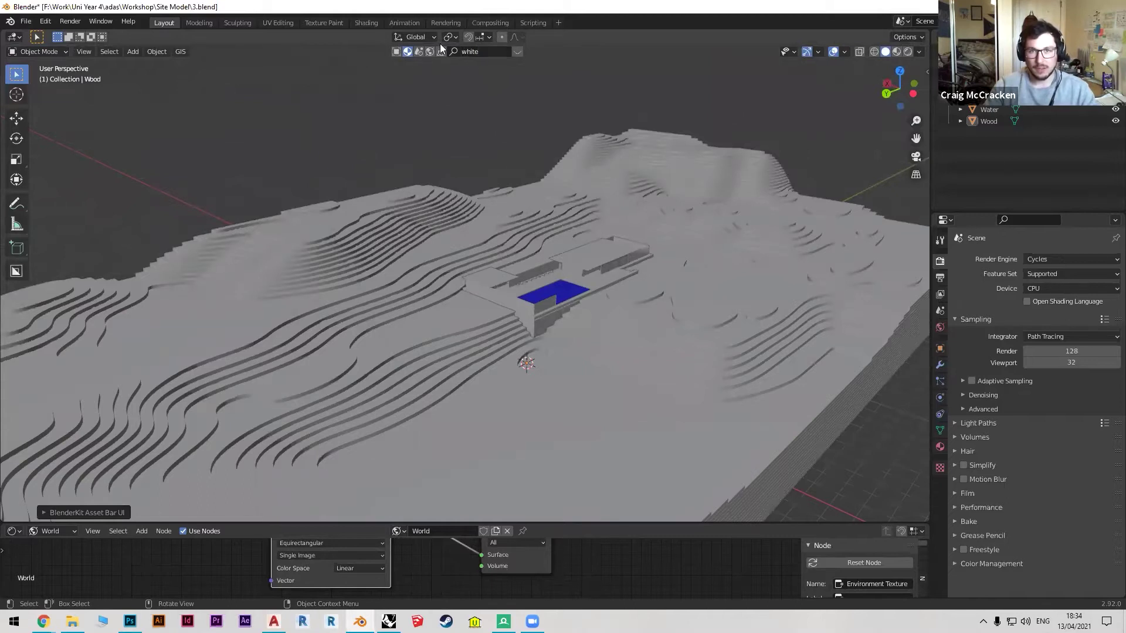
Place the Blossoming Tree from BlenderKit's 'tree' model search on the terrain and scale it to building height.
{"action": "left_click", "coordinate": [395, 52]}
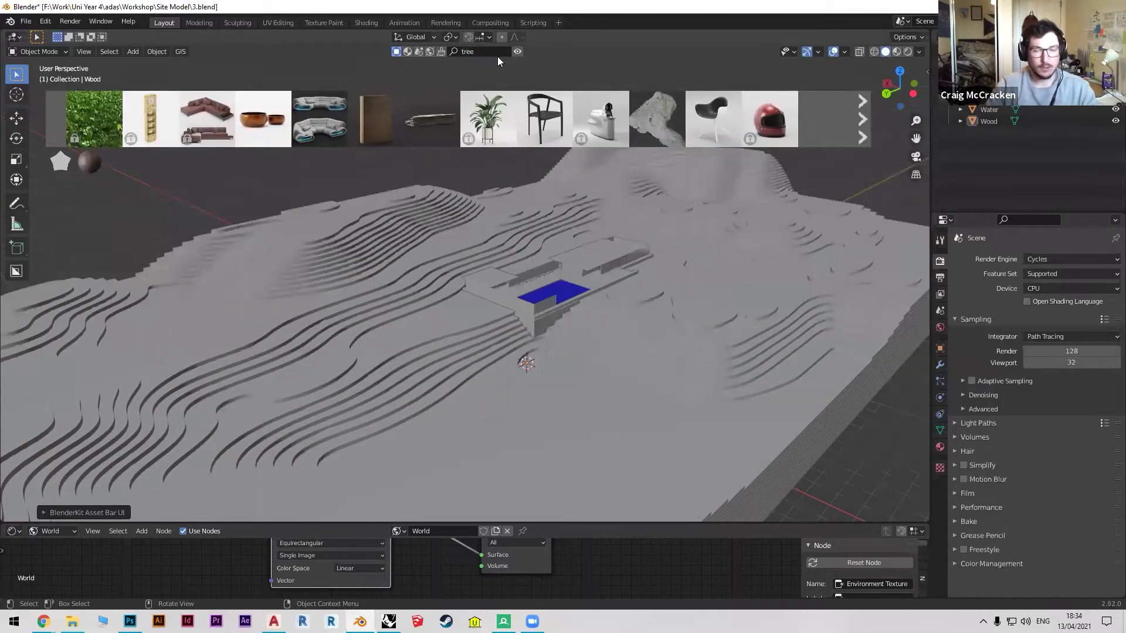
{"action": "mouse_move", "coordinate": [317, 135]}
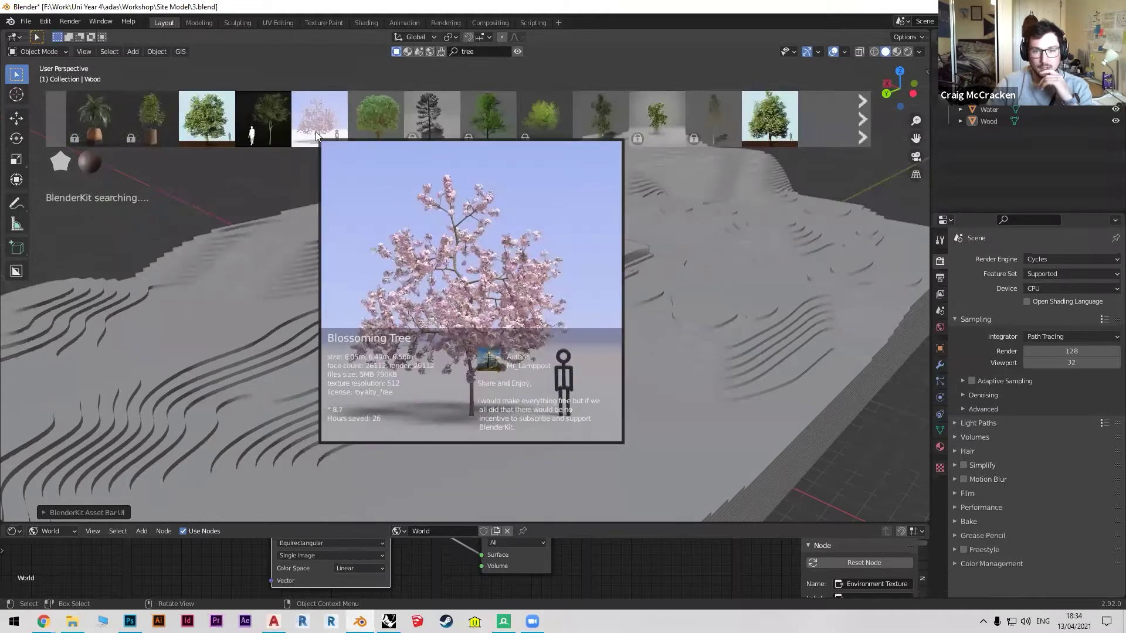
{"action": "left_click_drag", "start_coordinate": [317, 135], "coordinate": [615, 416]}
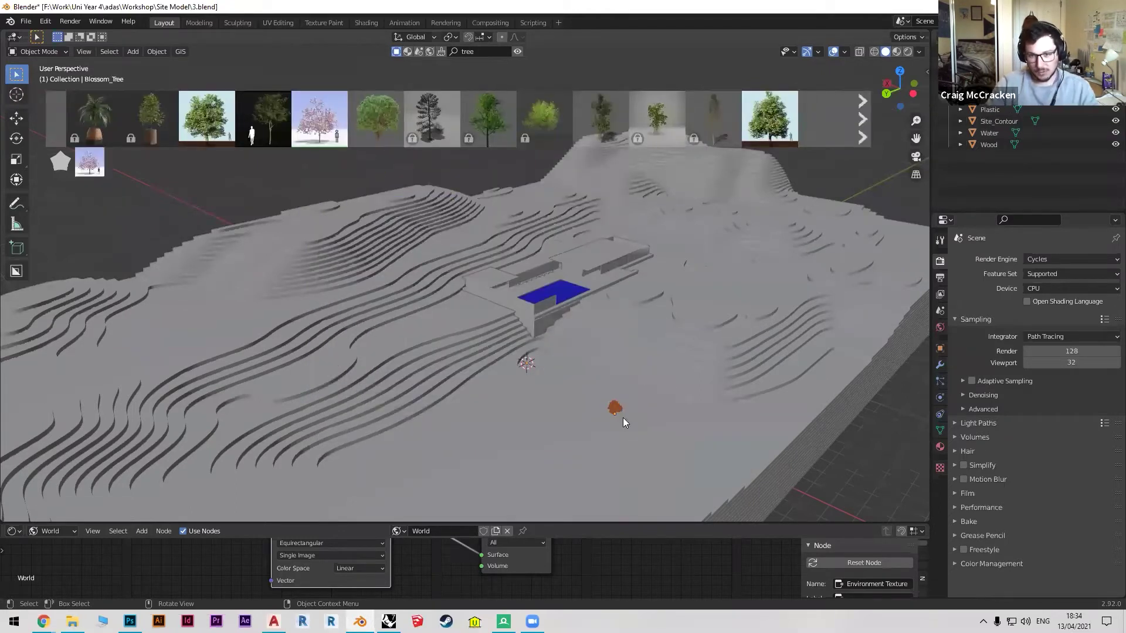
{"action": "key", "text": "s"}
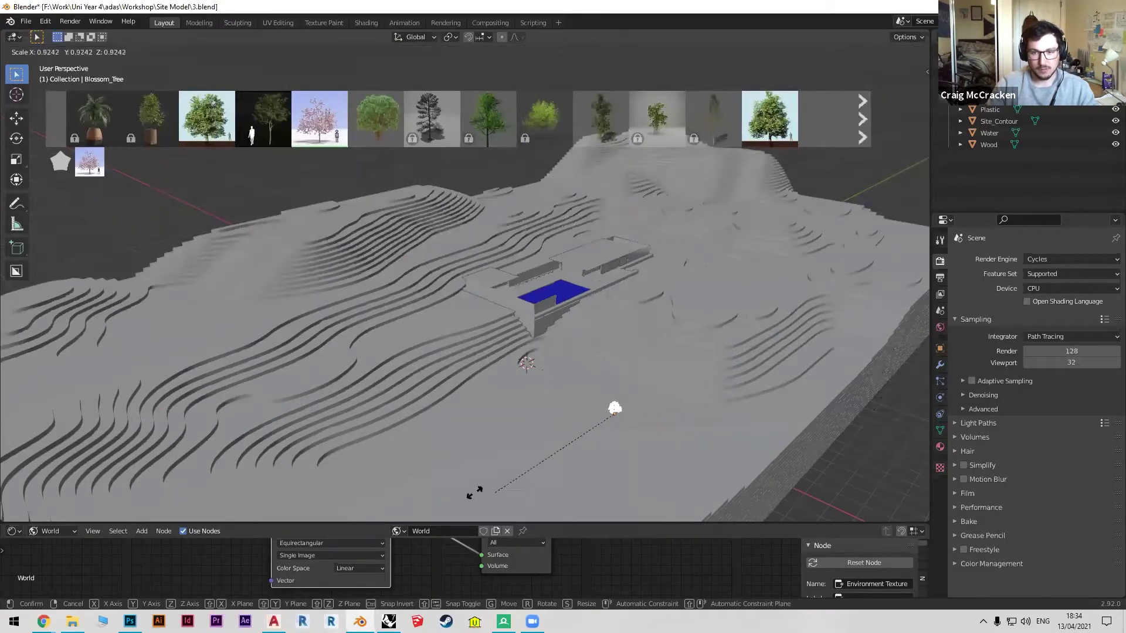
{"action": "left_click", "coordinate": [199, 463]}
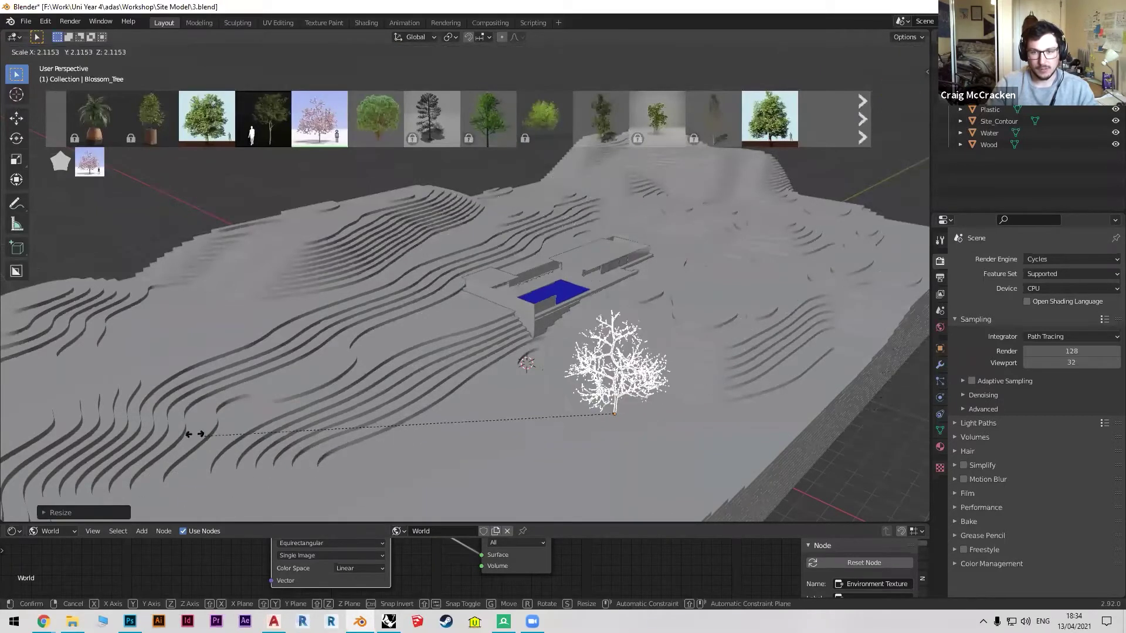
{"action": "middle_click_drag", "start_coordinate": [598, 389], "coordinate": [596, 384]}
{"action": "key", "text": "s"}
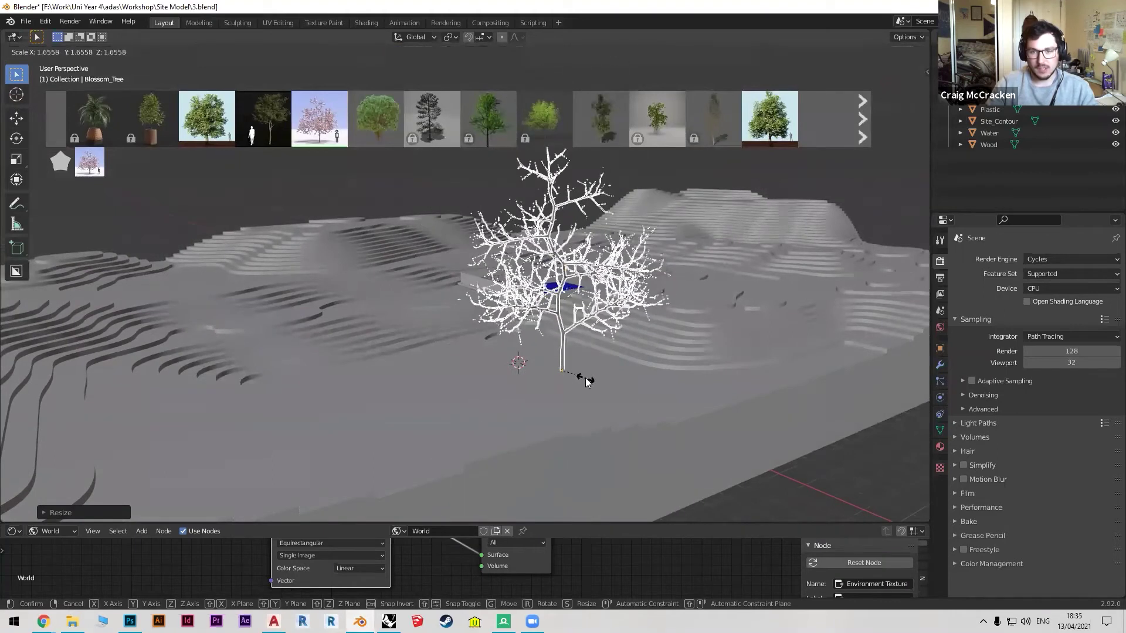
{"action": "left_click", "coordinate": [610, 377]}
{"action": "scroll", "coordinate": [645, 316], "scroll_direction": "up", "scroll_amount": 3}
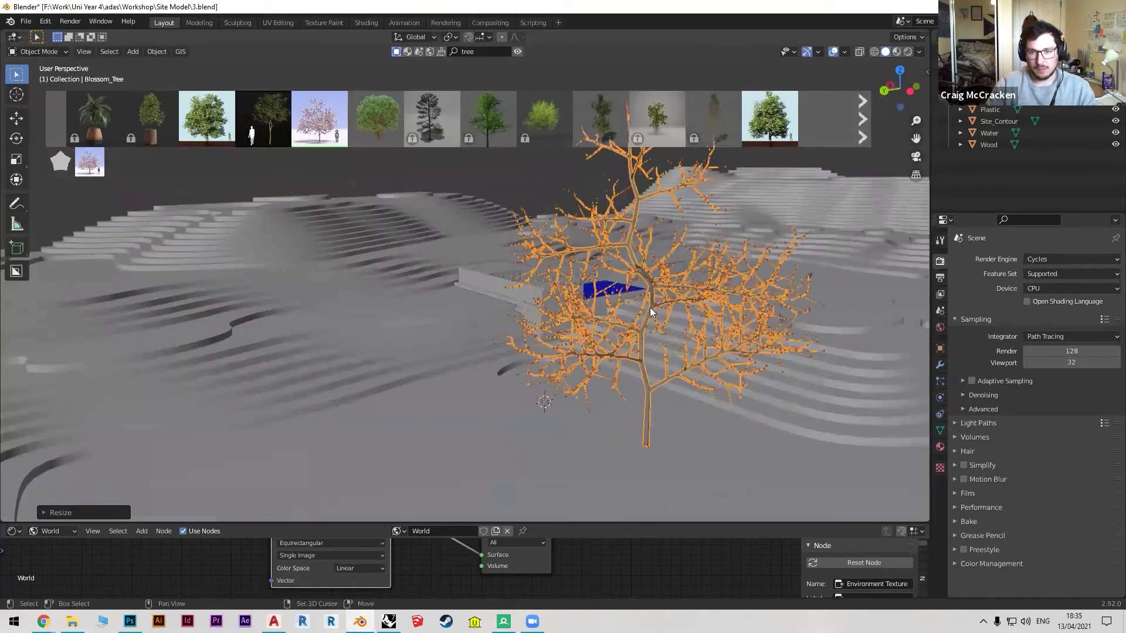
Hide the asset thumbnail strip and orbit around the tree and building.
{"action": "middle_click_drag", "start_coordinate": [650, 313], "coordinate": [457, 311], "text": "shift"}
{"action": "scroll", "coordinate": [639, 158], "scroll_direction": "up", "scroll_amount": 4}
{"action": "left_click", "coordinate": [518, 52]}
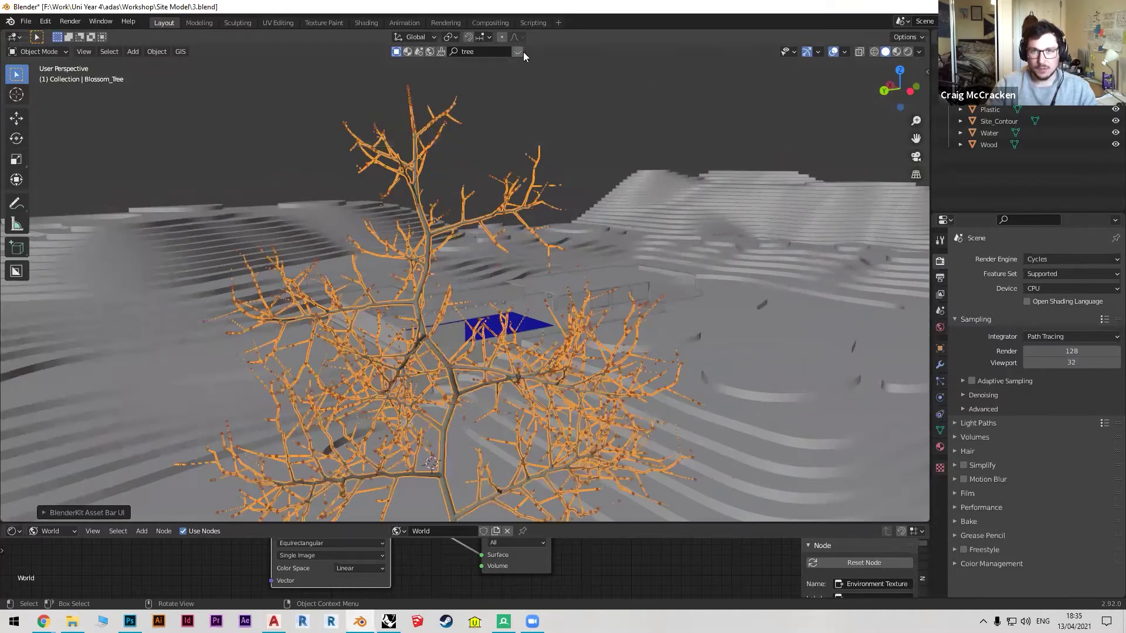
{"action": "middle_click_drag", "start_coordinate": [591, 296], "coordinate": [687, 119]}
{"action": "left_click", "coordinate": [687, 120]}
{"action": "scroll", "coordinate": [667, 140], "scroll_direction": "up", "scroll_amount": 2}
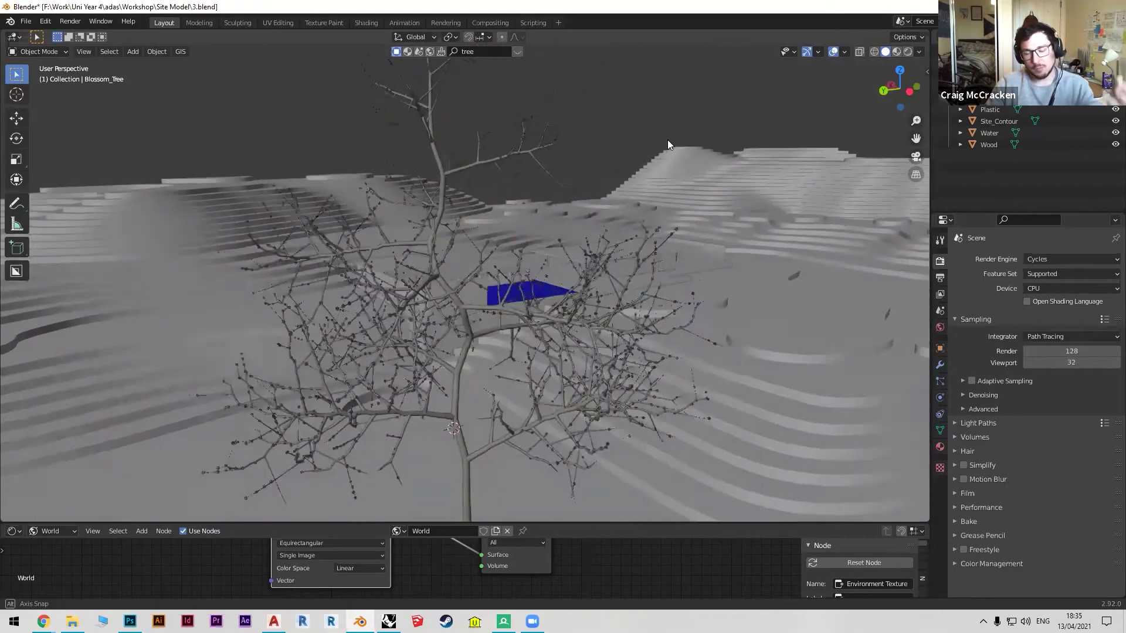
{"action": "scroll", "coordinate": [601, 238], "scroll_direction": "down", "scroll_amount": 3}
{"action": "middle_click_drag", "start_coordinate": [575, 260], "coordinate": [564, 304]}
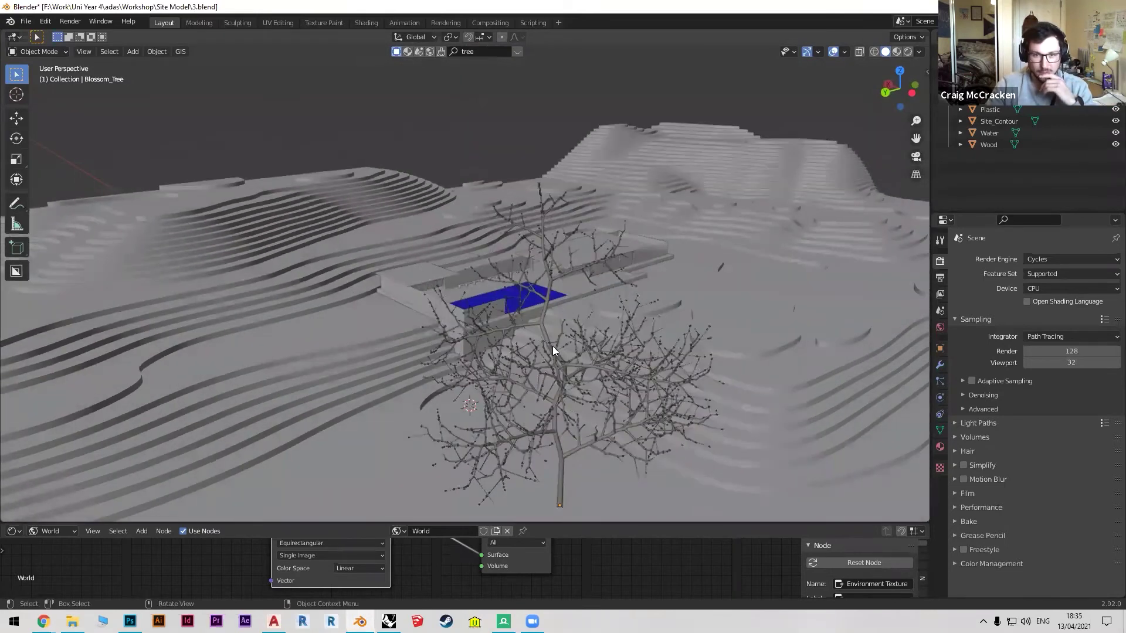
{"action": "middle_click_drag", "start_coordinate": [552, 347], "coordinate": [548, 346]}
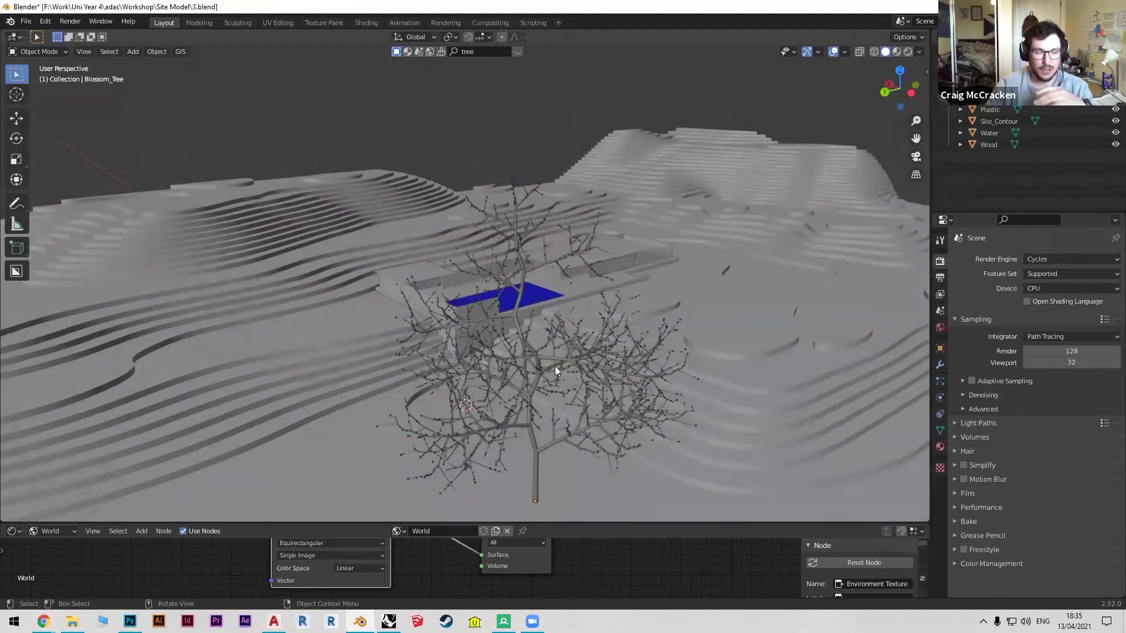
{"action": "middle_click_drag", "start_coordinate": [550, 368], "coordinate": [559, 364]}
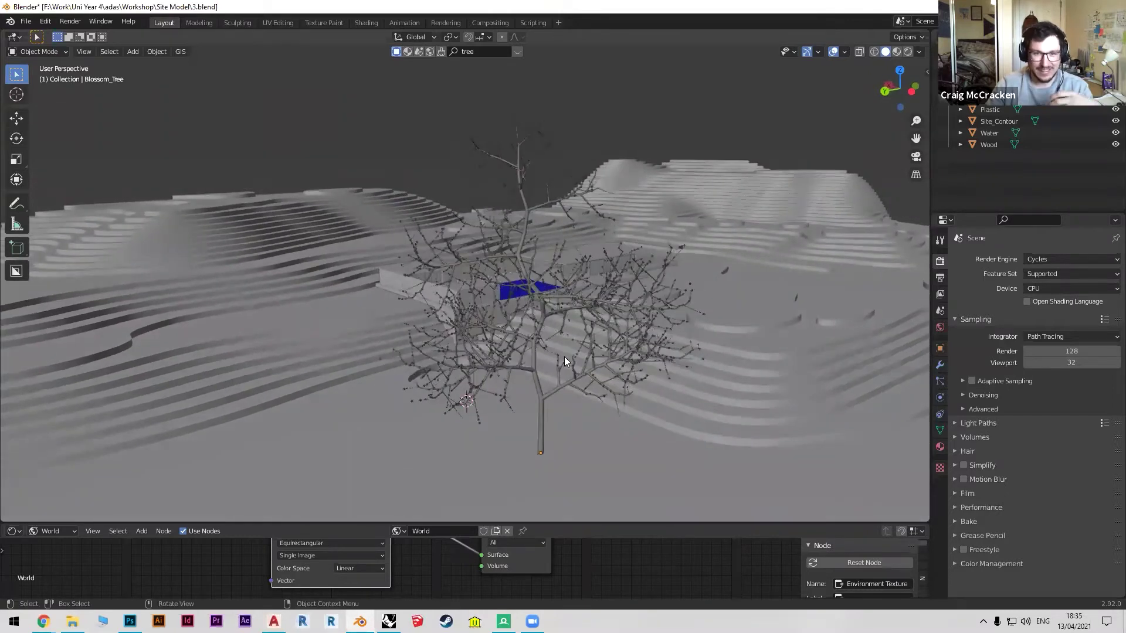
Select the tree and view it from a higher angle.
{"action": "left_click", "coordinate": [621, 308]}
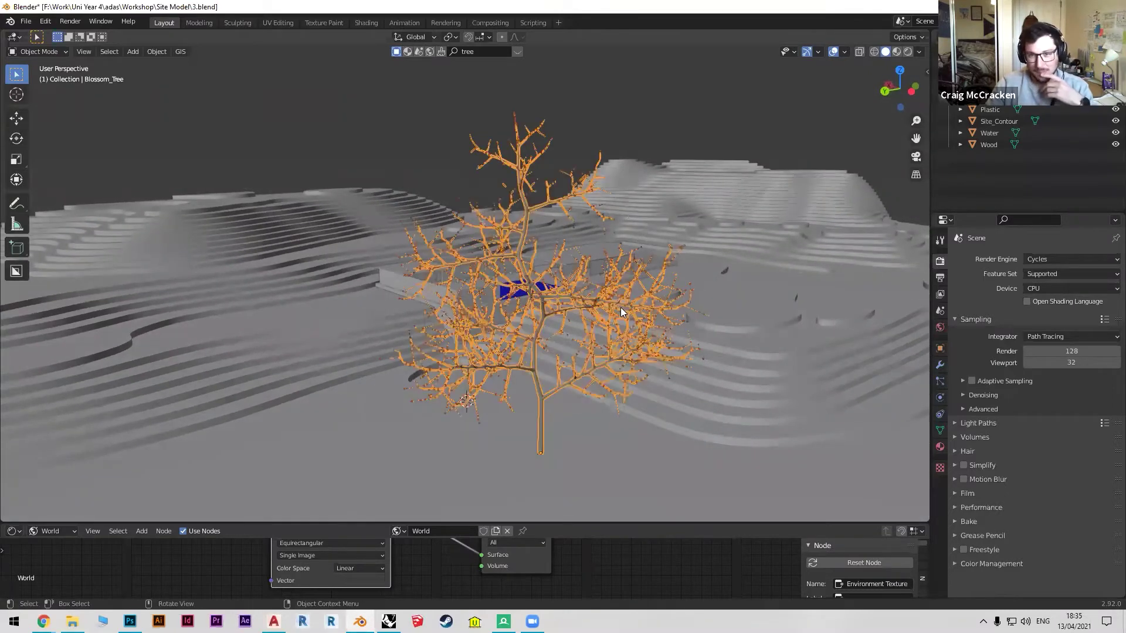
{"action": "left_click", "coordinate": [537, 207]}
{"action": "left_click", "coordinate": [537, 206]}
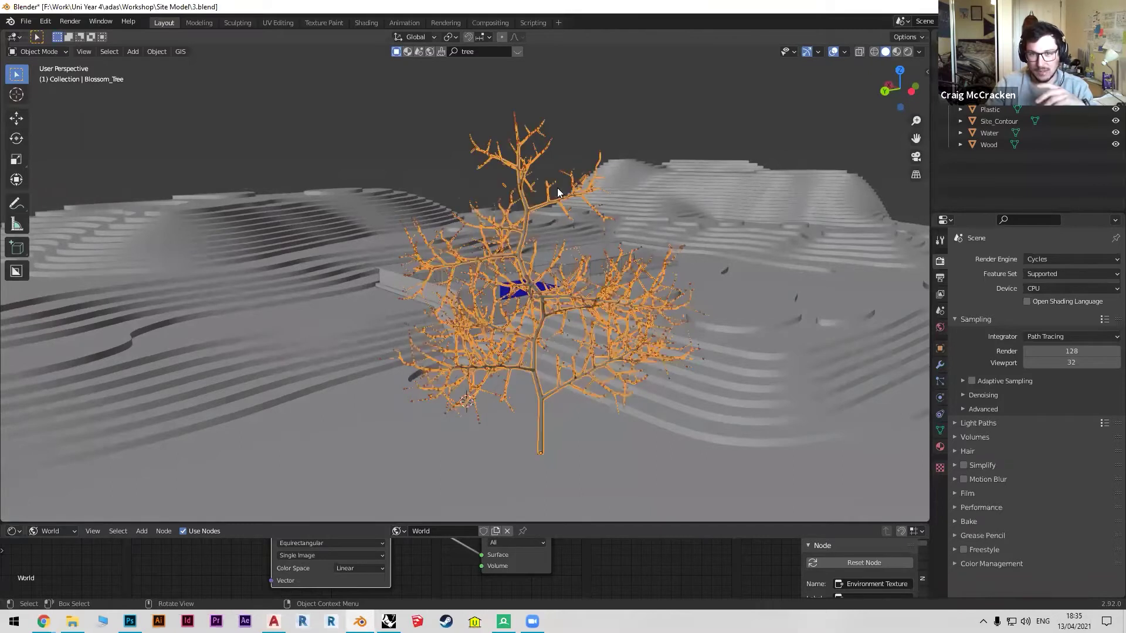
{"action": "scroll", "coordinate": [532, 283], "scroll_direction": "up", "scroll_amount": 3}
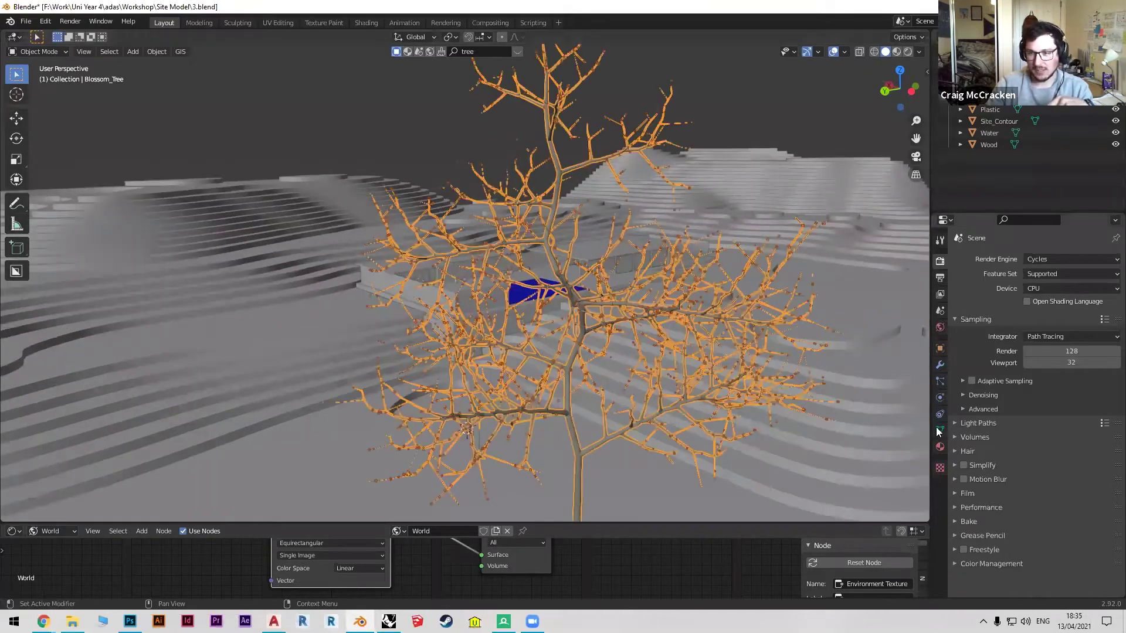
{"action": "left_click", "coordinate": [556, 187]}
{"action": "scroll", "coordinate": [482, 229], "scroll_direction": "down", "scroll_amount": 3}
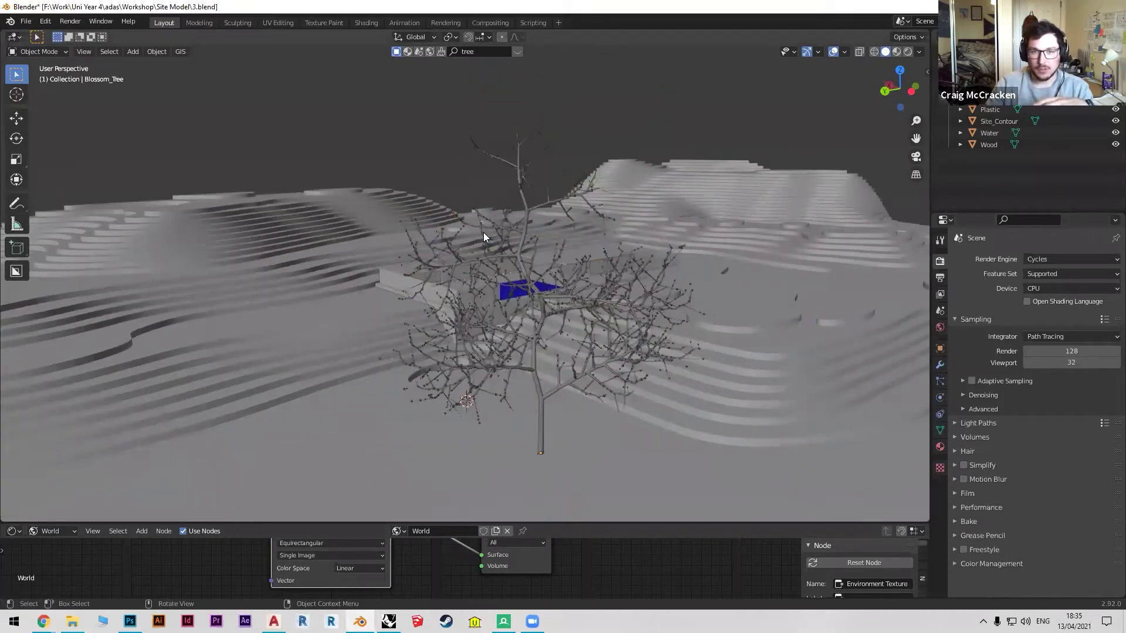
{"action": "middle_click_drag", "start_coordinate": [482, 230], "coordinate": [493, 234]}
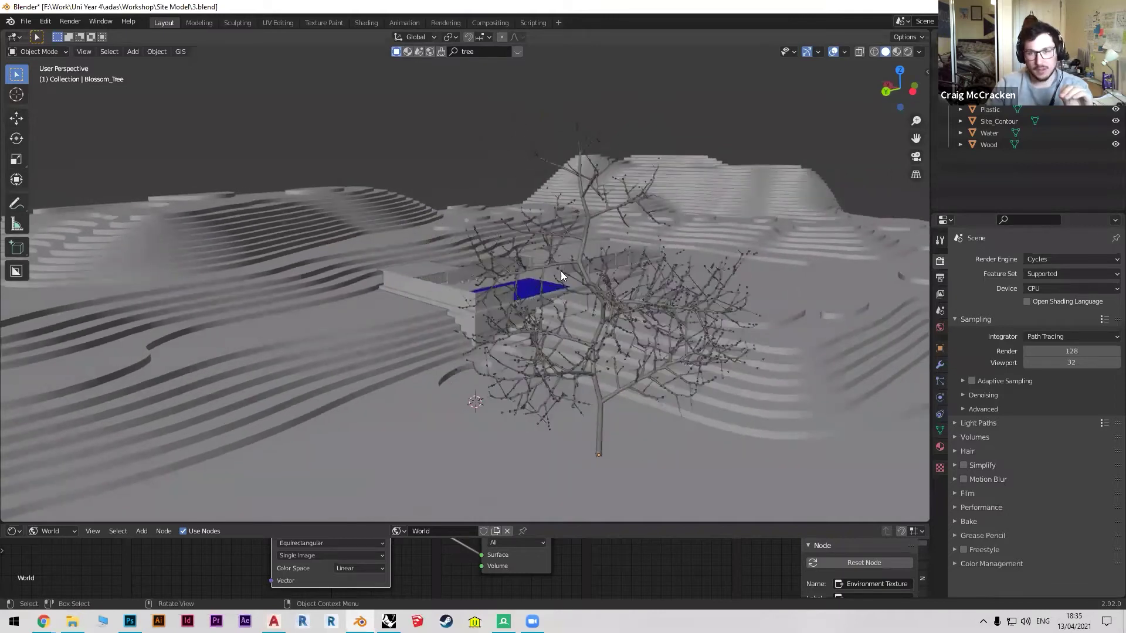
{"action": "scroll", "coordinate": [587, 281], "scroll_direction": "down", "scroll_amount": 2}
{"action": "middle_click_drag", "start_coordinate": [594, 286], "coordinate": [553, 333]}
{"action": "scroll", "coordinate": [553, 337], "scroll_direction": "up", "scroll_amount": 3}
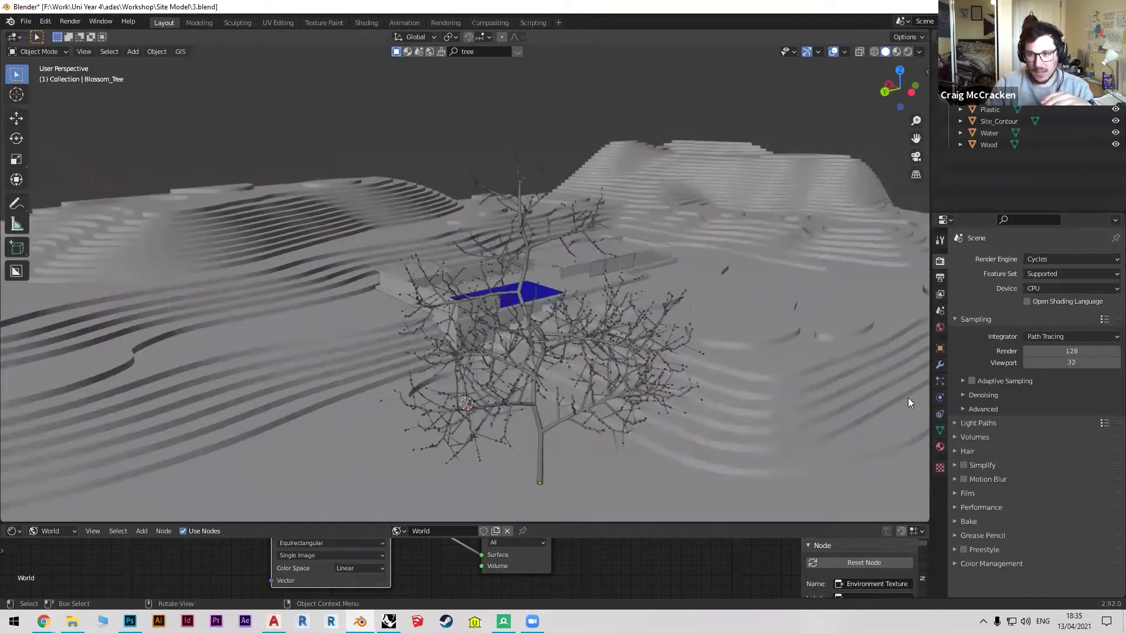
Show the tree's Particle Properties with the tree selected.
{"action": "left_click", "coordinate": [940, 381]}
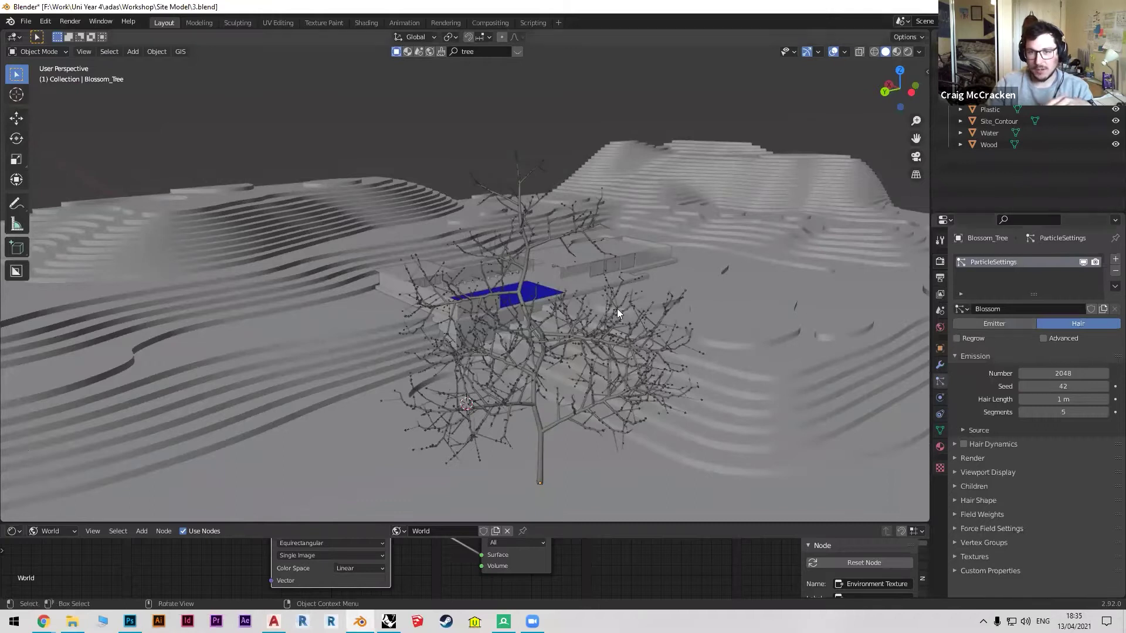
{"action": "middle_click_drag", "start_coordinate": [618, 314], "coordinate": [608, 309]}
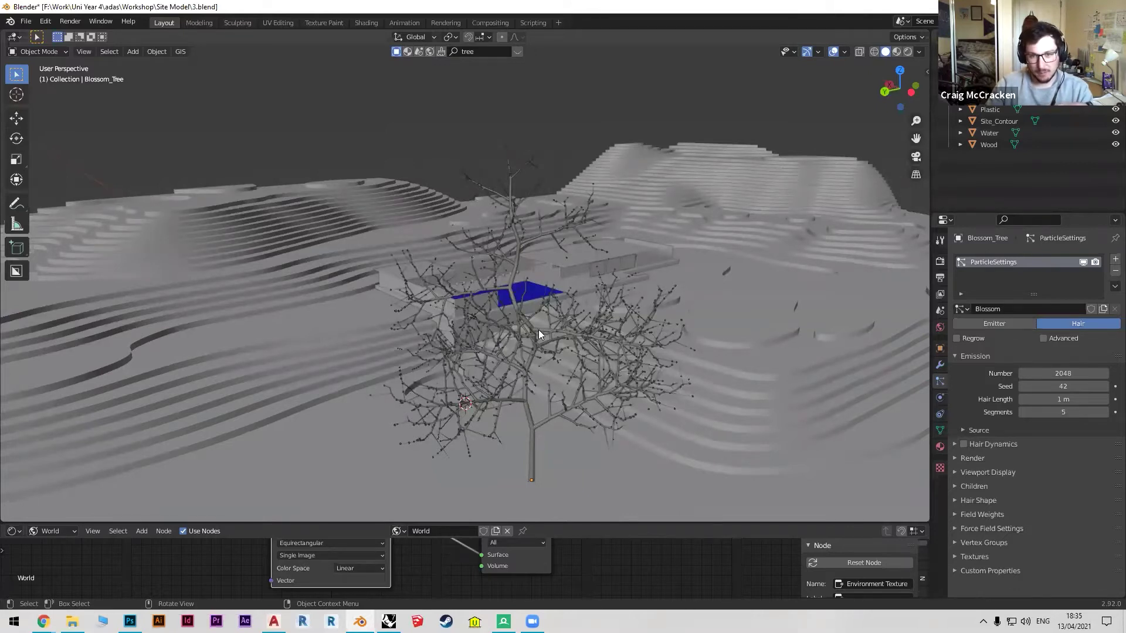
{"action": "left_click", "coordinate": [506, 209]}
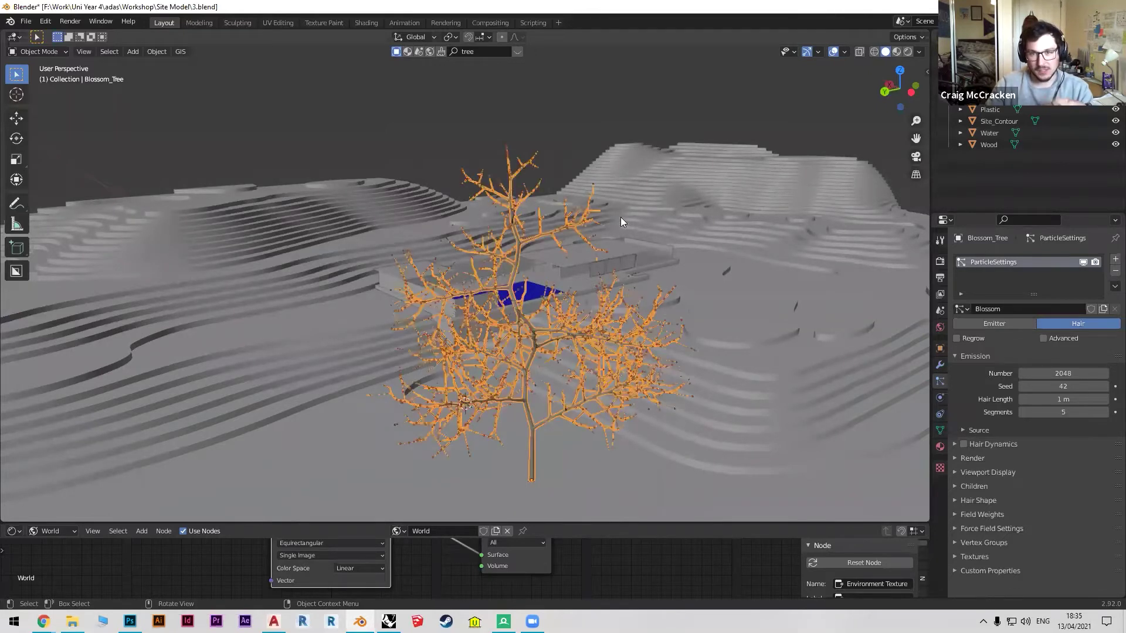
{"action": "scroll", "coordinate": [551, 405], "scroll_direction": "up", "scroll_amount": 6}
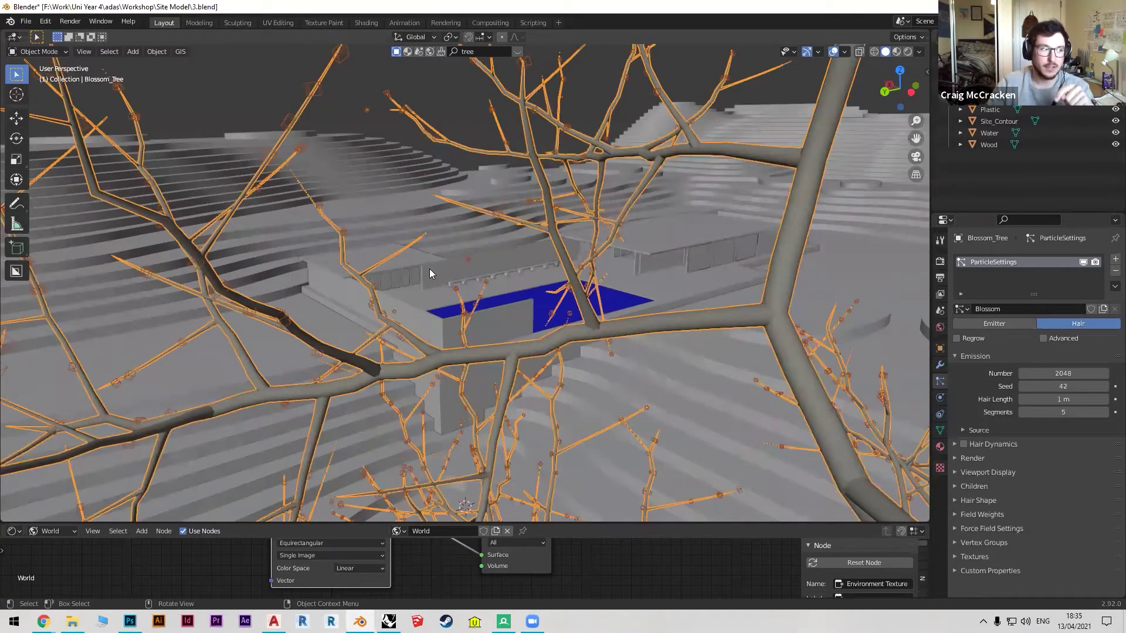
{"action": "scroll", "coordinate": [429, 270], "scroll_direction": "down", "scroll_amount": 6}
{"action": "left_click", "coordinate": [501, 235]}
{"action": "middle_click_drag", "start_coordinate": [501, 234], "coordinate": [488, 291]}
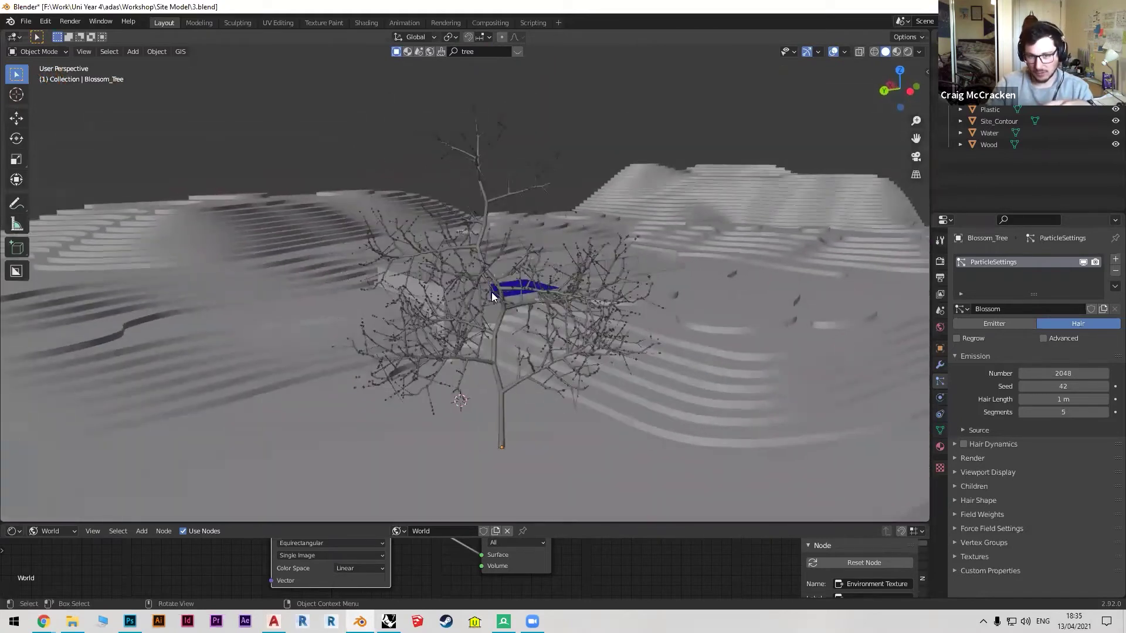
{"action": "left_click", "coordinate": [498, 296]}
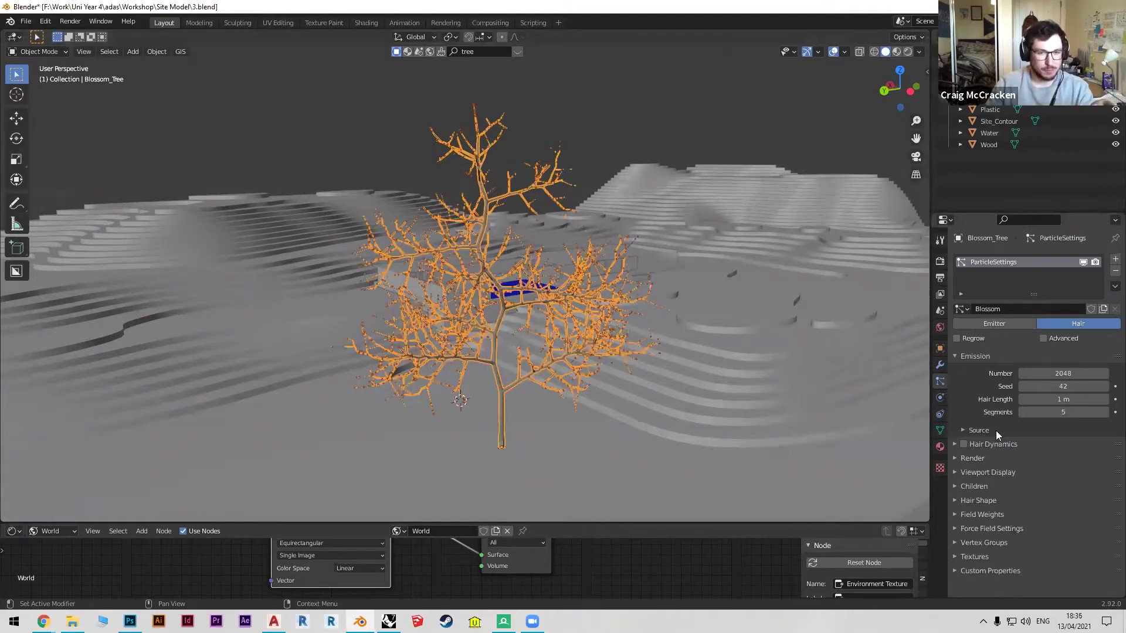
Remove the Blossom particle system from the tree.
{"action": "left_click", "coordinate": [565, 176]}
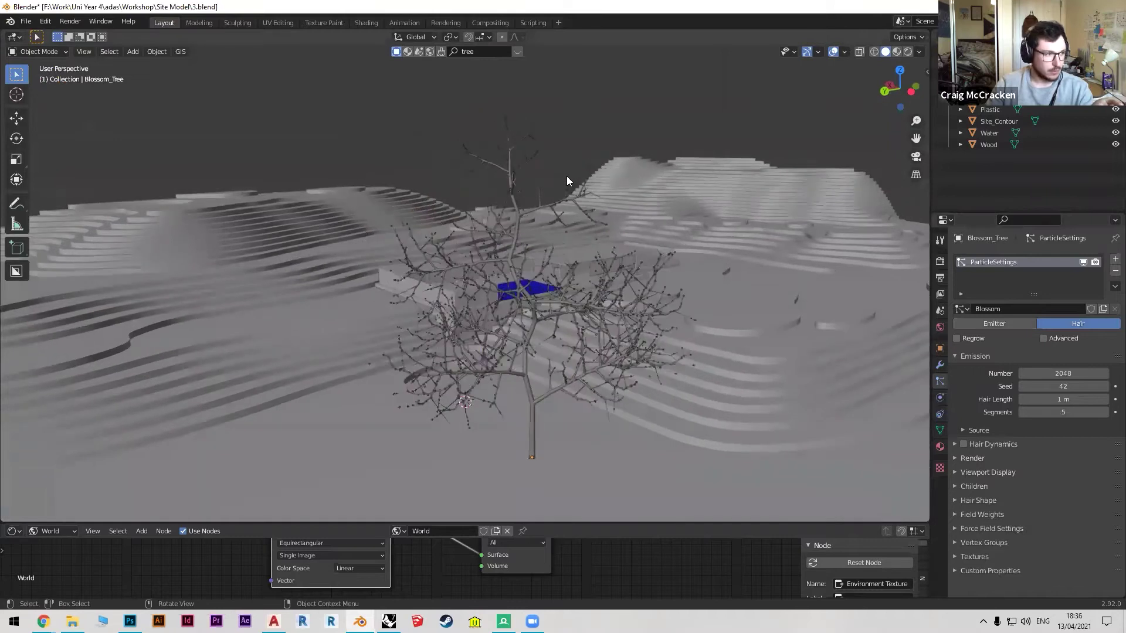
{"action": "left_click", "coordinate": [513, 190]}
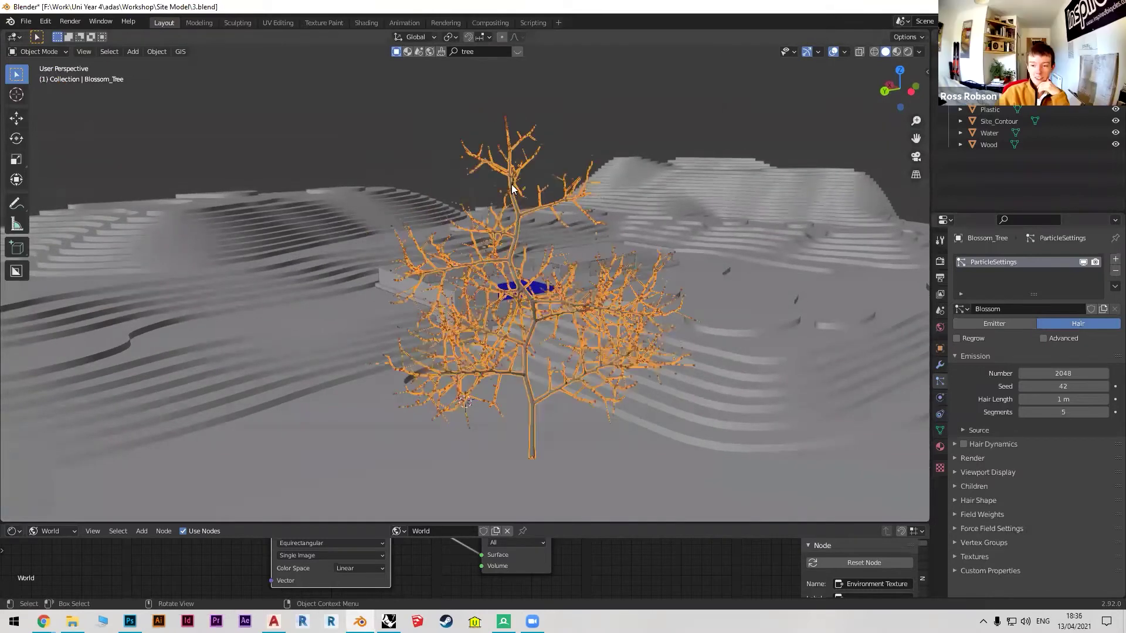
{"action": "left_click", "coordinate": [567, 149]}
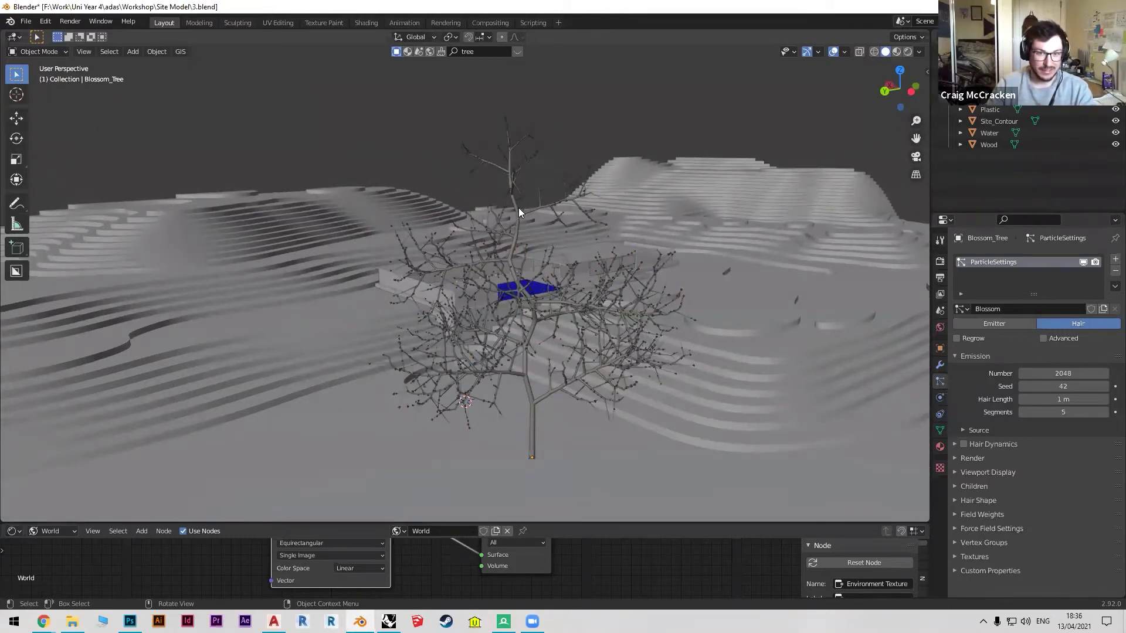
{"action": "left_click", "coordinate": [515, 201]}
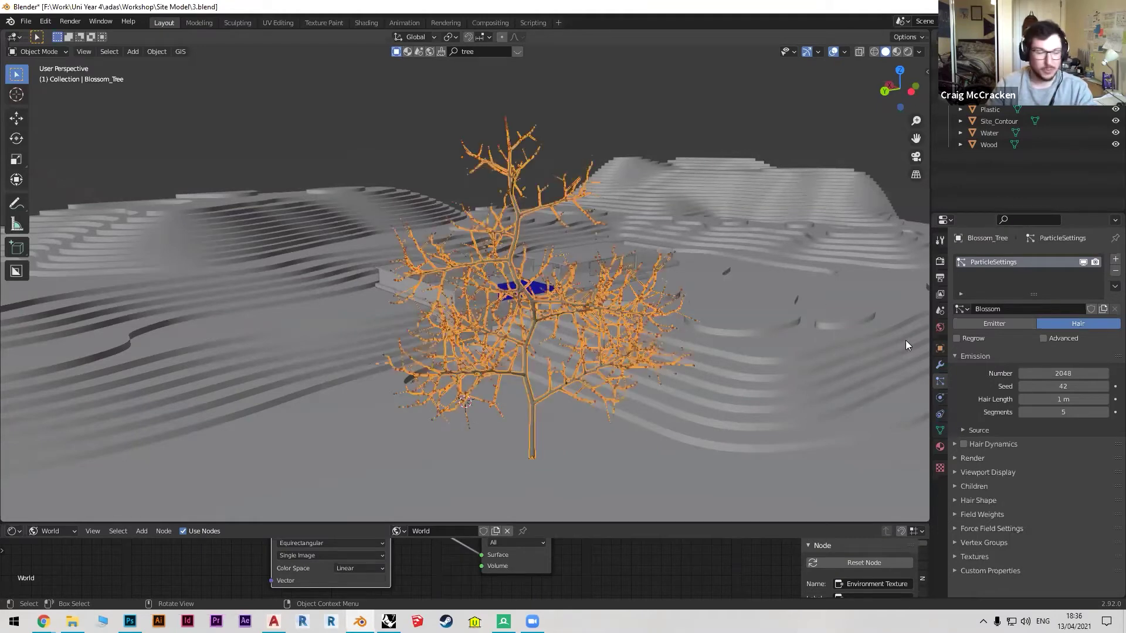
{"action": "middle_click_drag", "start_coordinate": [821, 289], "coordinate": [678, 273]}
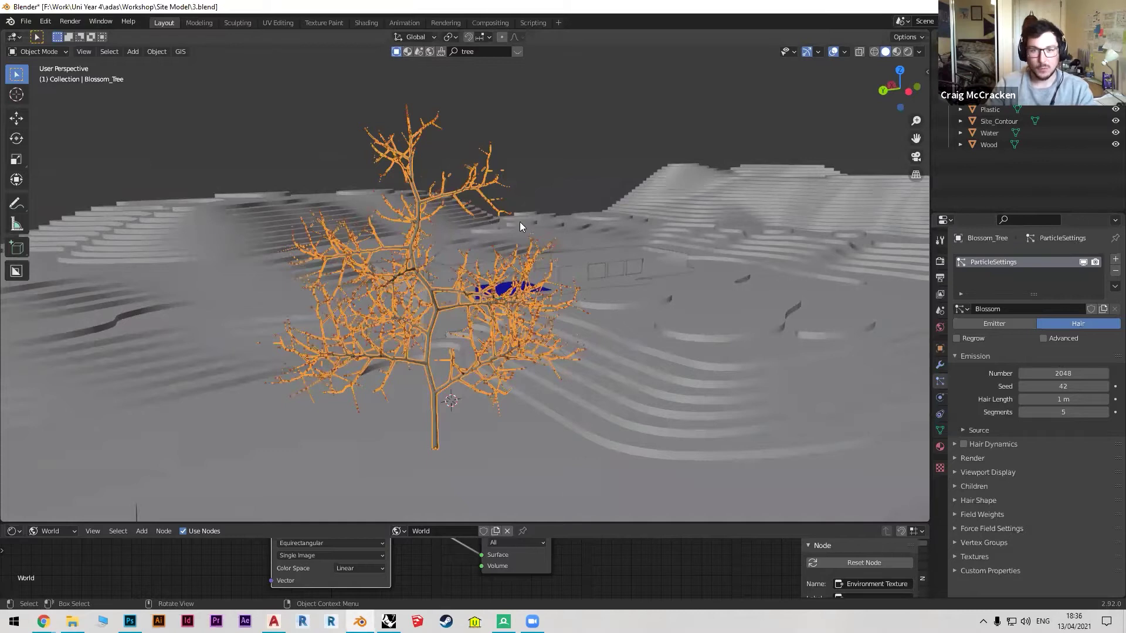
{"action": "left_click", "coordinate": [1114, 271]}
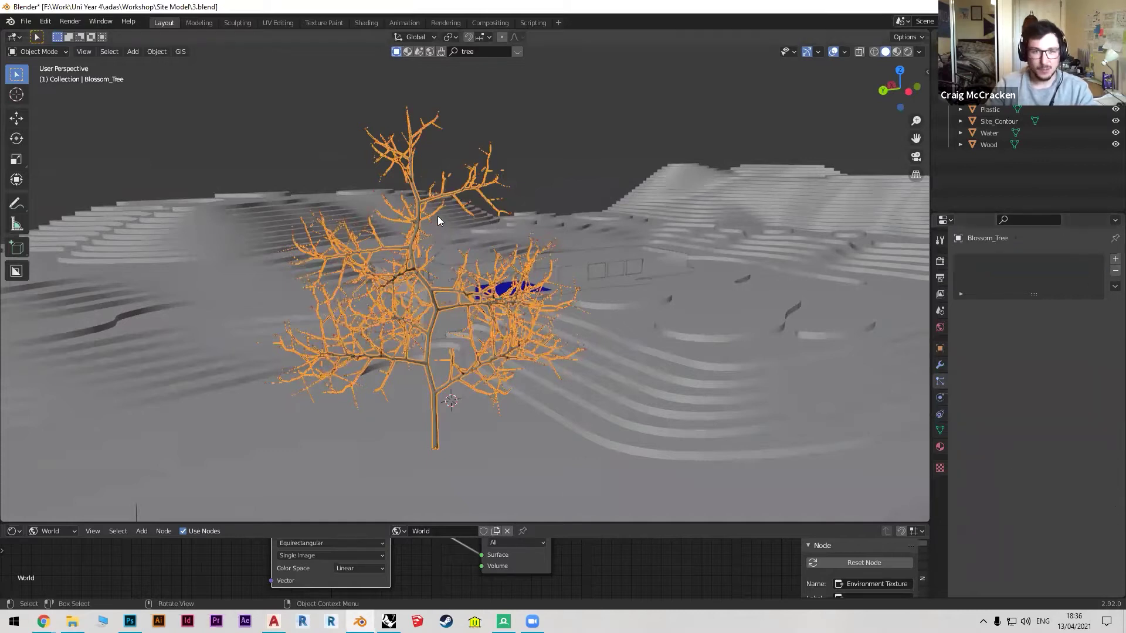
Enlarge the node editor to show the World environment texture nodes.
{"action": "middle_click_drag", "start_coordinate": [419, 233], "coordinate": [355, 455]}
{"action": "left_click", "coordinate": [652, 326]}
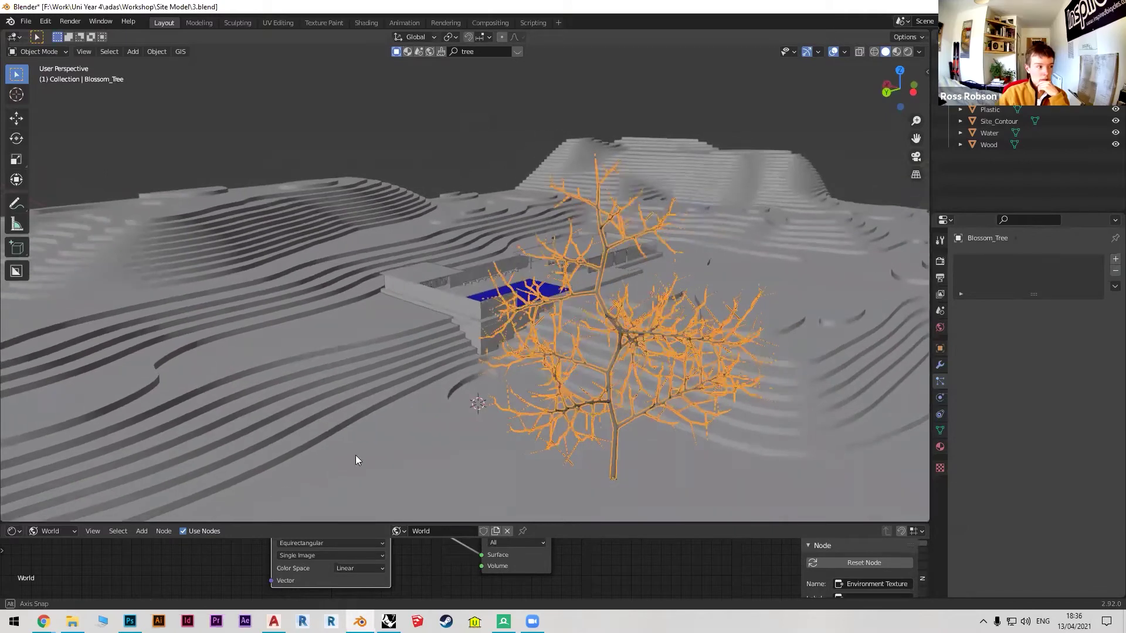
{"action": "left_click_drag", "start_coordinate": [384, 522], "coordinate": [393, 350]}
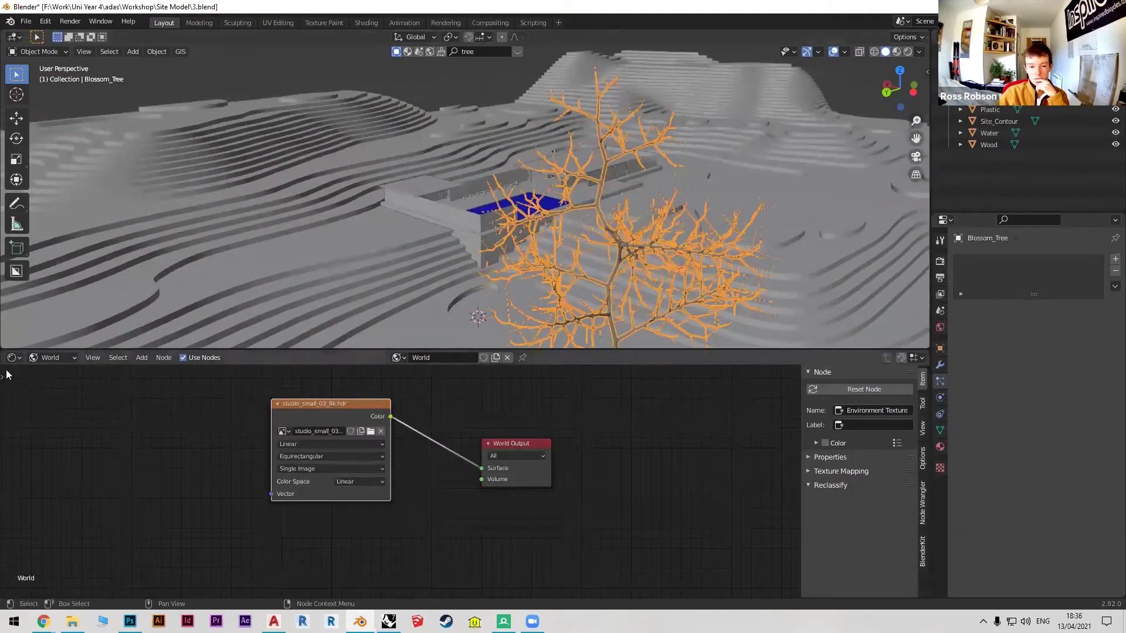
Show the tree's Material properties and switch the viewport to Material Preview shading.
{"action": "left_click", "coordinate": [616, 287]}
{"action": "left_click", "coordinate": [613, 284]}
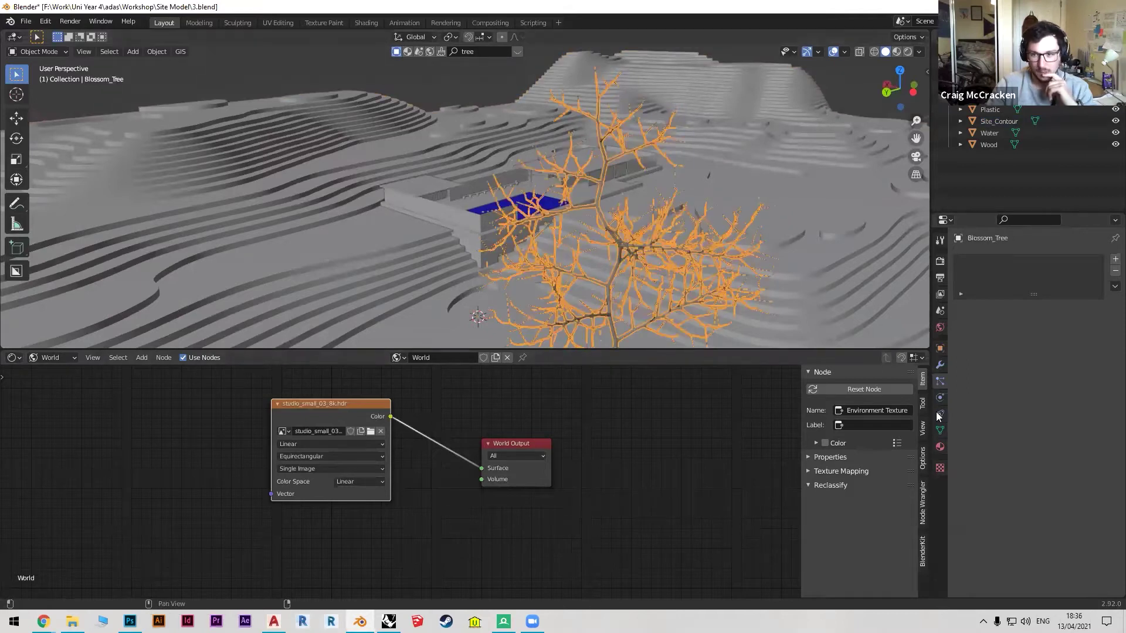
{"action": "left_click", "coordinate": [940, 447]}
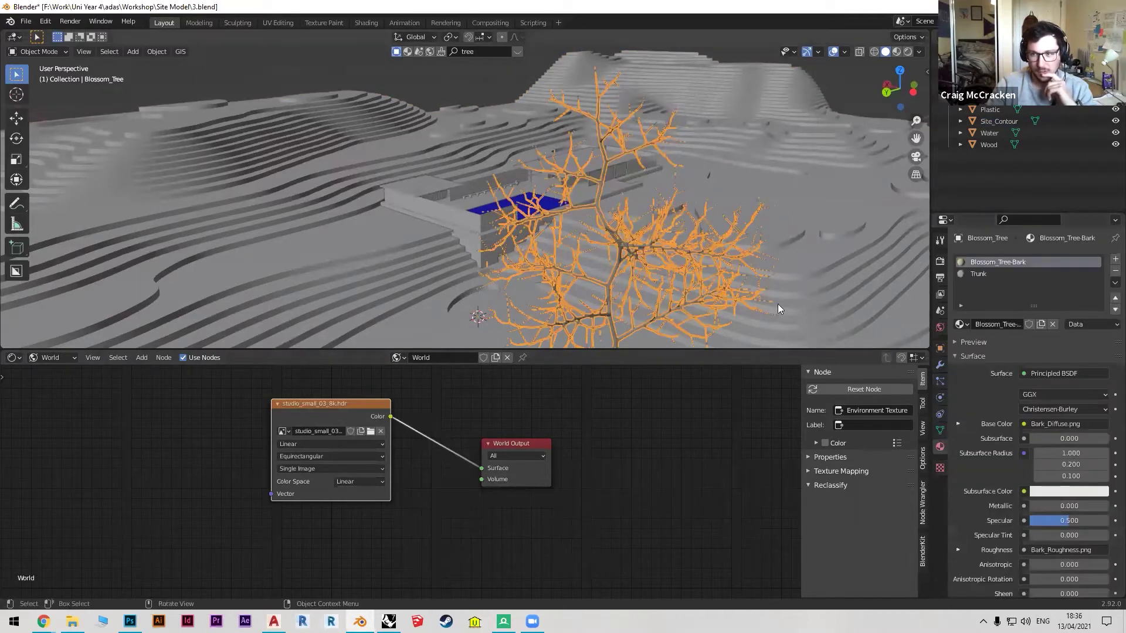
{"action": "left_click", "coordinate": [896, 52]}
{"action": "scroll", "coordinate": [560, 241], "scroll_direction": "up", "scroll_amount": 3}
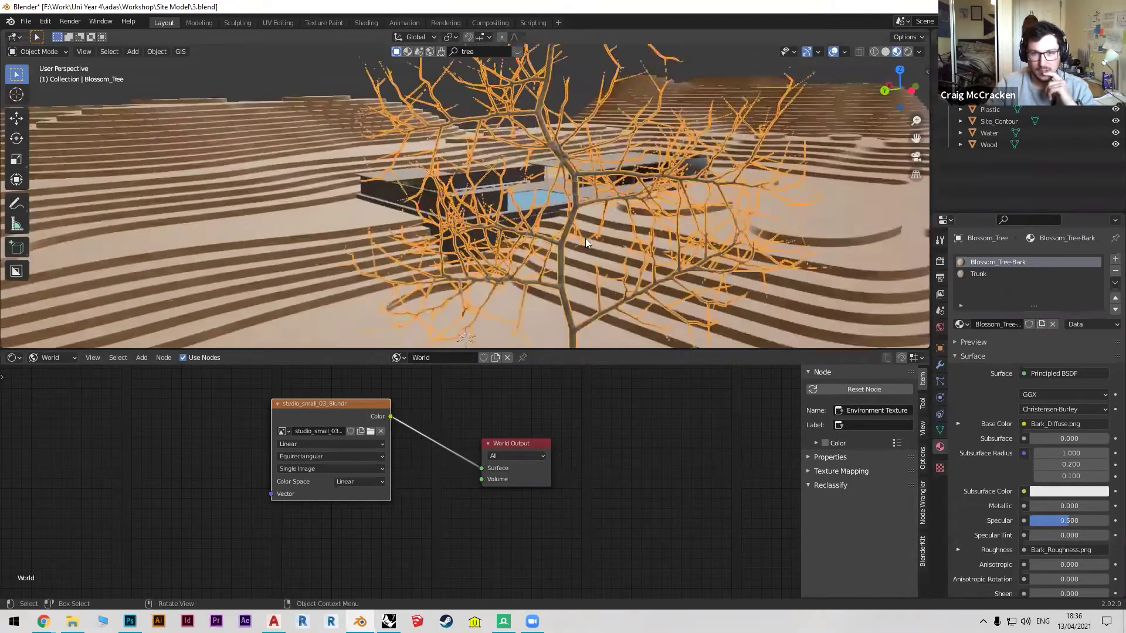
{"action": "scroll", "coordinate": [615, 233], "scroll_direction": "up", "scroll_amount": 4}
{"action": "scroll", "coordinate": [760, 254], "scroll_direction": "up", "scroll_amount": 5}
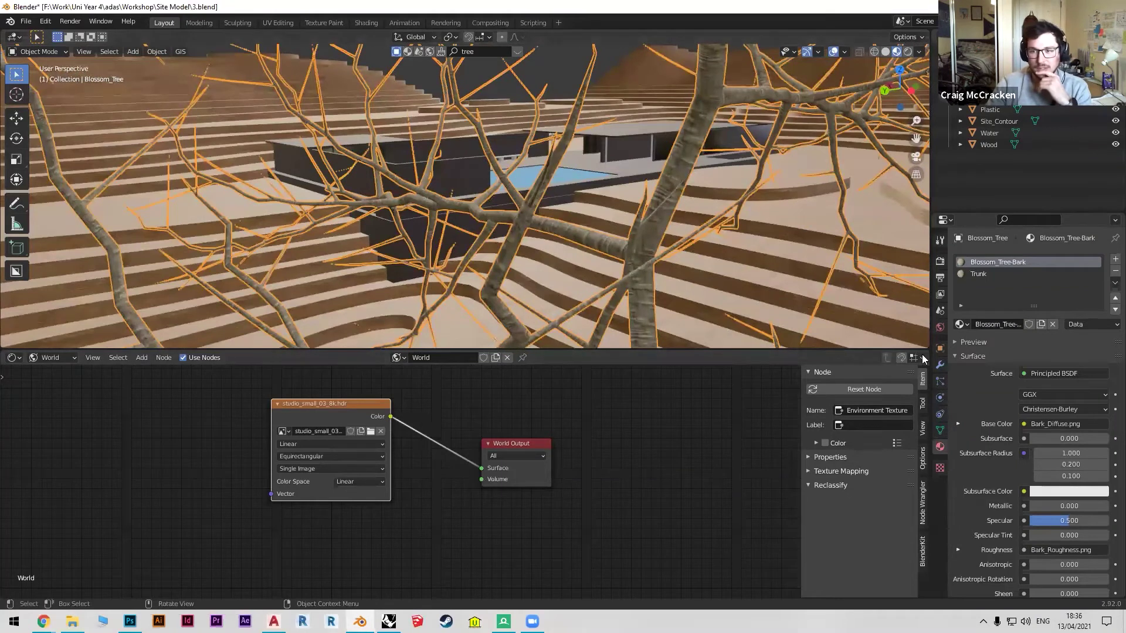
Remove the Blossom_Tree-Bark and Trunk material slots, then select Site_Contour.
{"action": "left_click", "coordinate": [1114, 271]}
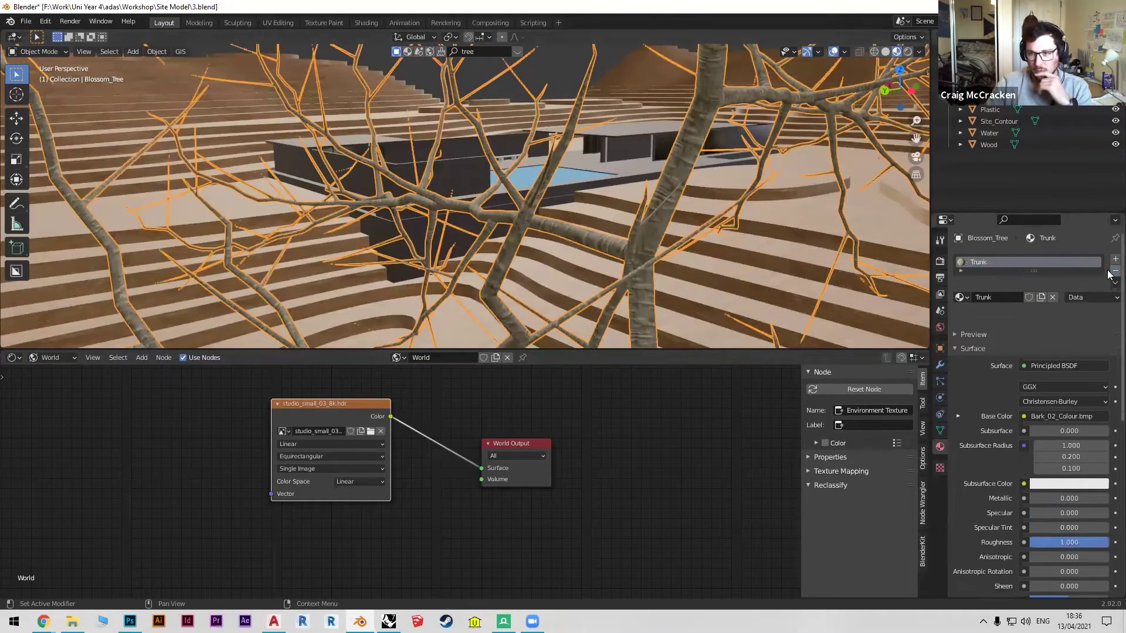
{"action": "left_click", "coordinate": [1114, 272]}
{"action": "left_click", "coordinate": [630, 273]}
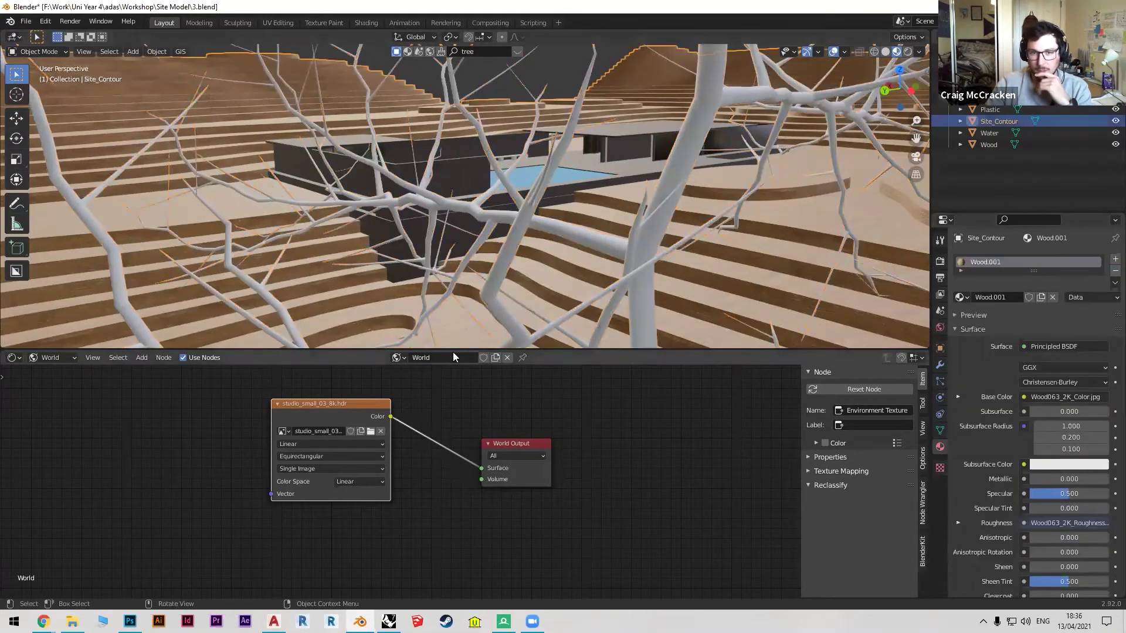
Show the terrain's Object material nodes and make a single-user copy named Wood.002.
{"action": "left_click", "coordinate": [51, 357]}
{"action": "left_click", "coordinate": [45, 374]}
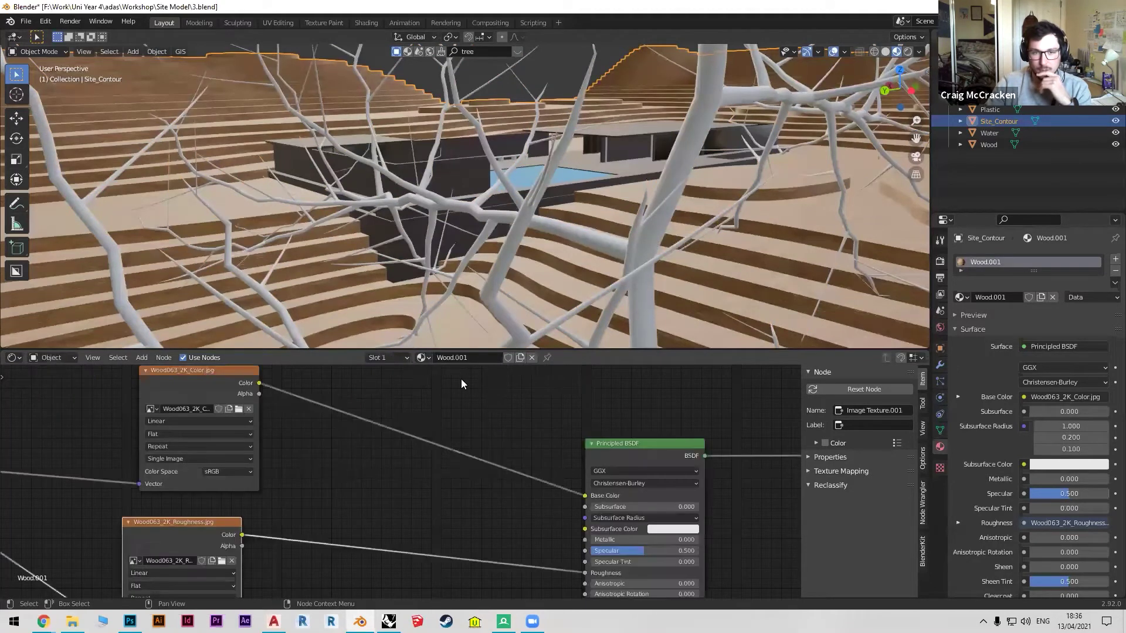
{"action": "left_click", "coordinate": [520, 357]}
{"action": "left_click", "coordinate": [422, 357]}
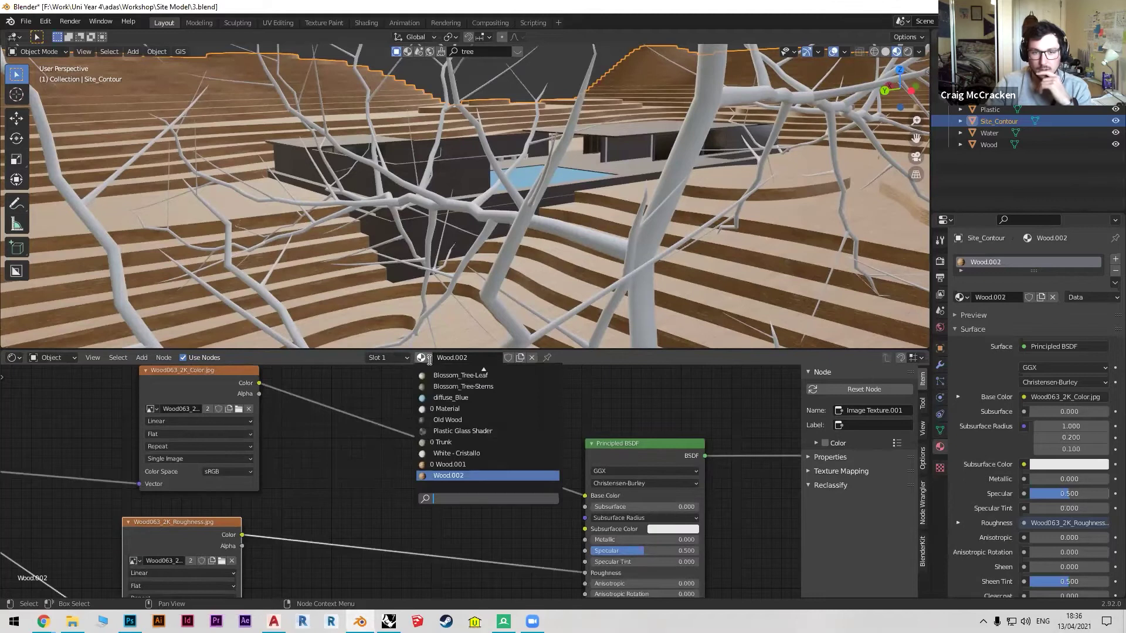
{"action": "left_click", "coordinate": [376, 398]}
Delete and restore the texture nodes, then give the tree a new Material.001.
{"action": "scroll", "coordinate": [538, 431], "scroll_direction": "down", "scroll_amount": 6}
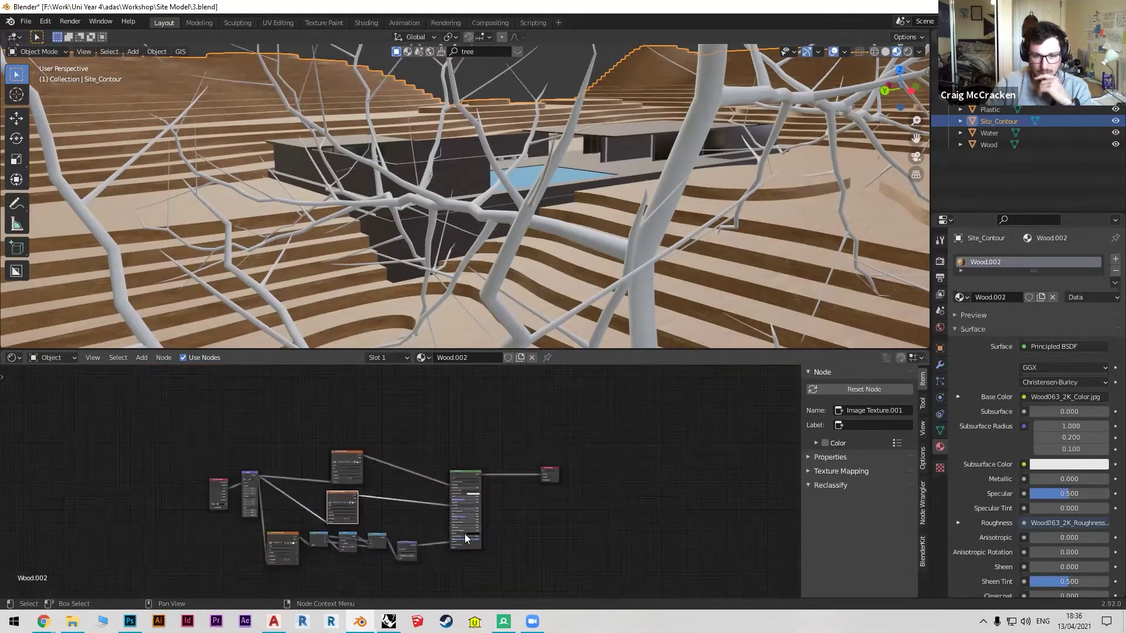
{"action": "left_click_drag", "start_coordinate": [431, 570], "coordinate": [142, 422]}
{"action": "key", "text": "x"}
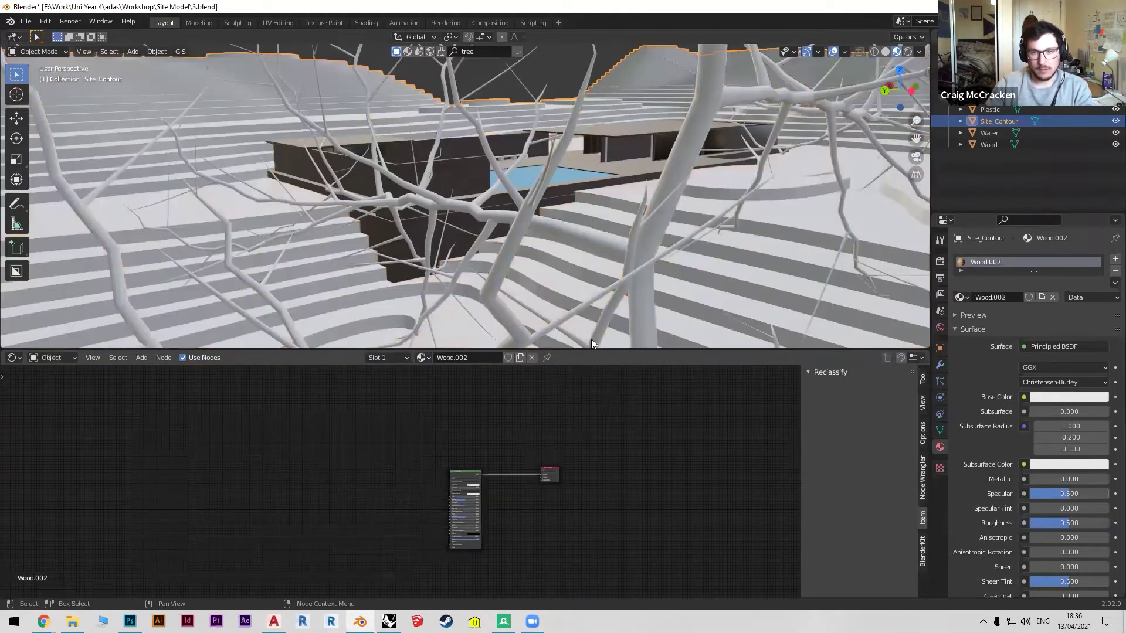
{"action": "key", "text": "ctrl+z"}
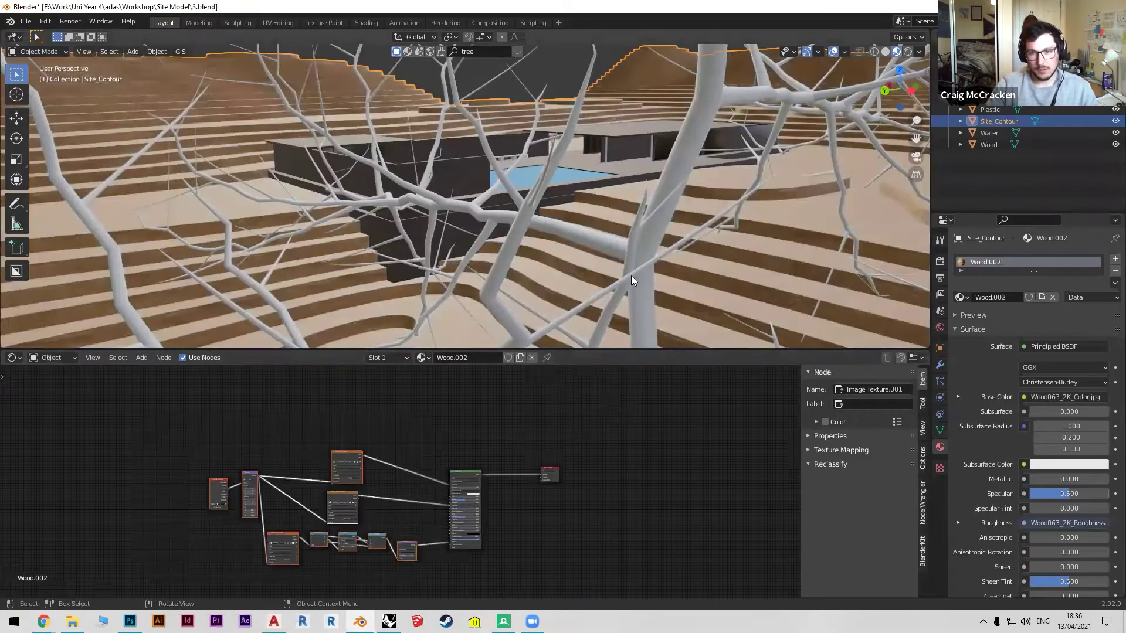
{"action": "left_click", "coordinate": [646, 246]}
{"action": "left_click", "coordinate": [488, 358]}
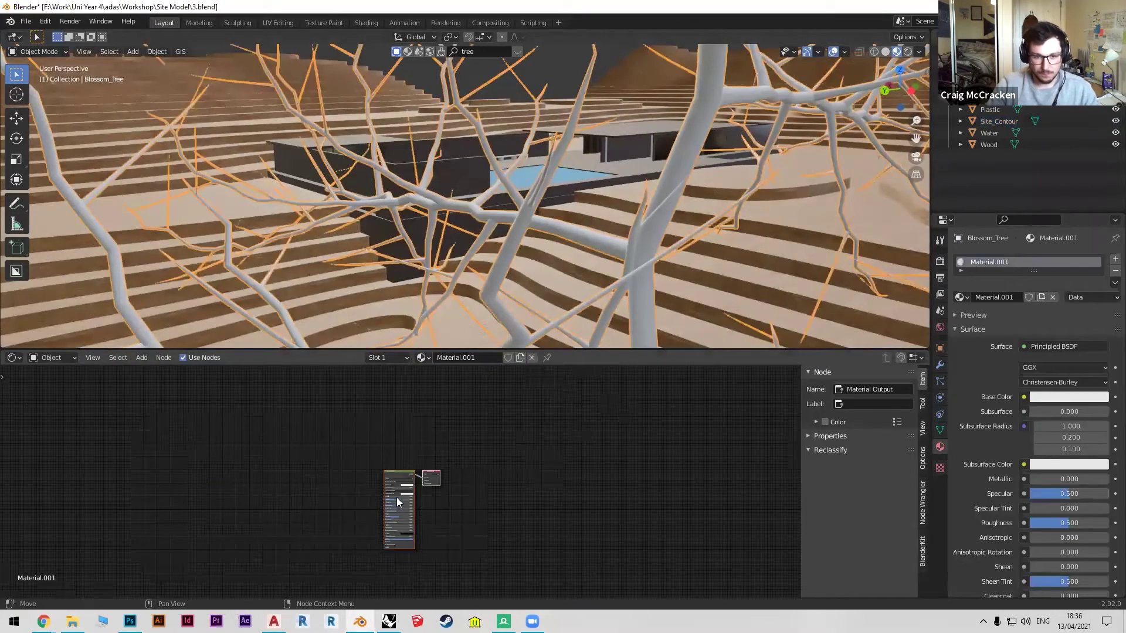
Lower the Material.001 Base Color value slightly, then reselect the tree.
{"action": "scroll", "coordinate": [396, 500], "scroll_direction": "up", "scroll_amount": 6}
{"action": "left_click", "coordinate": [426, 497]}
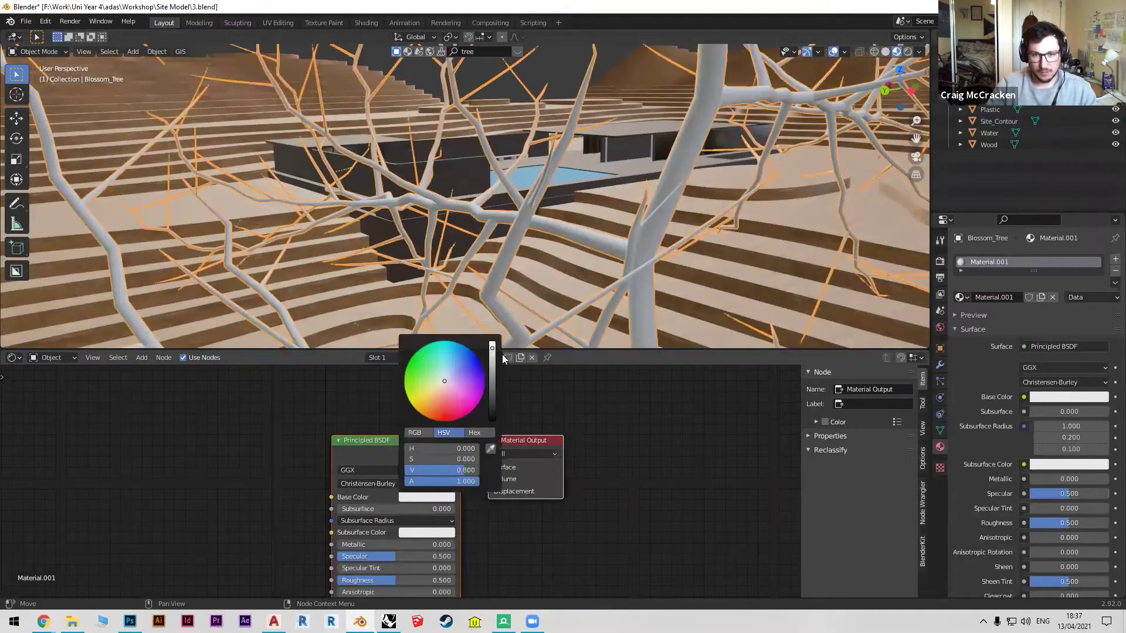
{"action": "left_click_drag", "start_coordinate": [493, 350], "coordinate": [492, 353]}
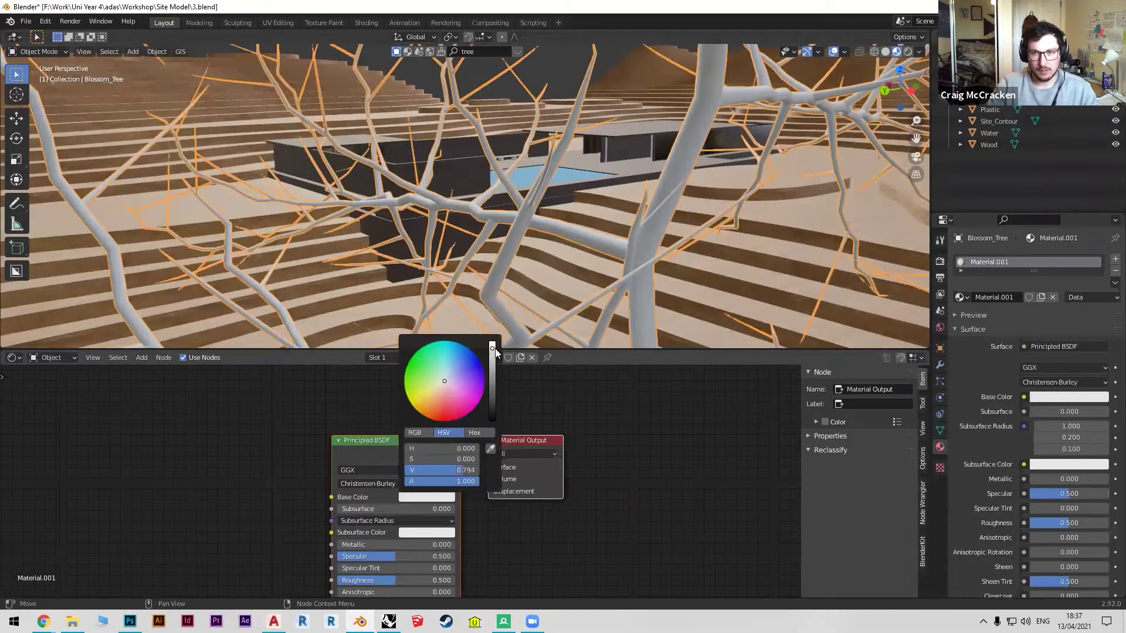
{"action": "scroll", "coordinate": [537, 299], "scroll_direction": "down", "scroll_amount": 8}
{"action": "middle_click_drag", "start_coordinate": [556, 179], "coordinate": [423, 128]}
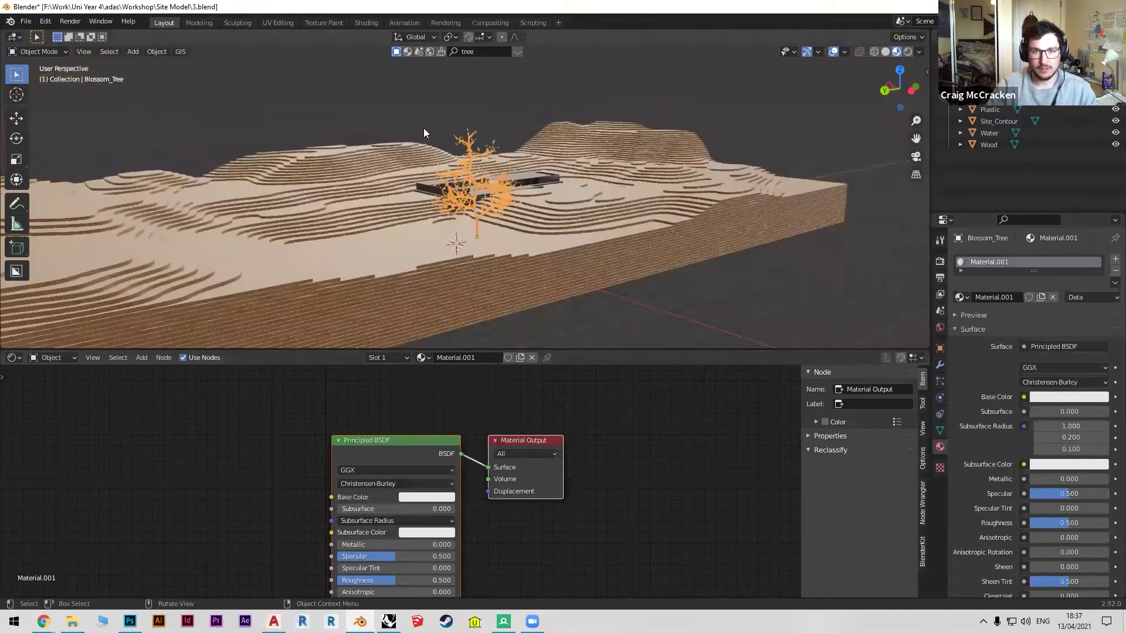
{"action": "scroll", "coordinate": [423, 128], "scroll_direction": "up", "scroll_amount": 6}
{"action": "scroll", "coordinate": [511, 199], "scroll_direction": "down", "scroll_amount": 2}
{"action": "key", "text": "alt+a"}
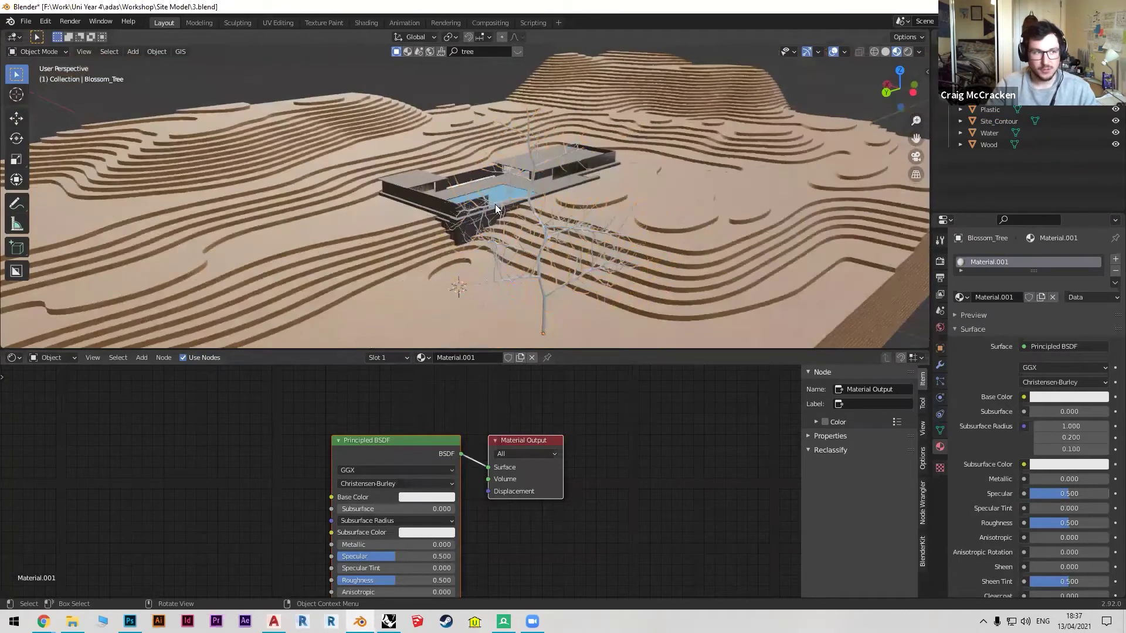
{"action": "scroll", "coordinate": [523, 246], "scroll_direction": "down", "scroll_amount": 2}
{"action": "left_click", "coordinate": [579, 256]}
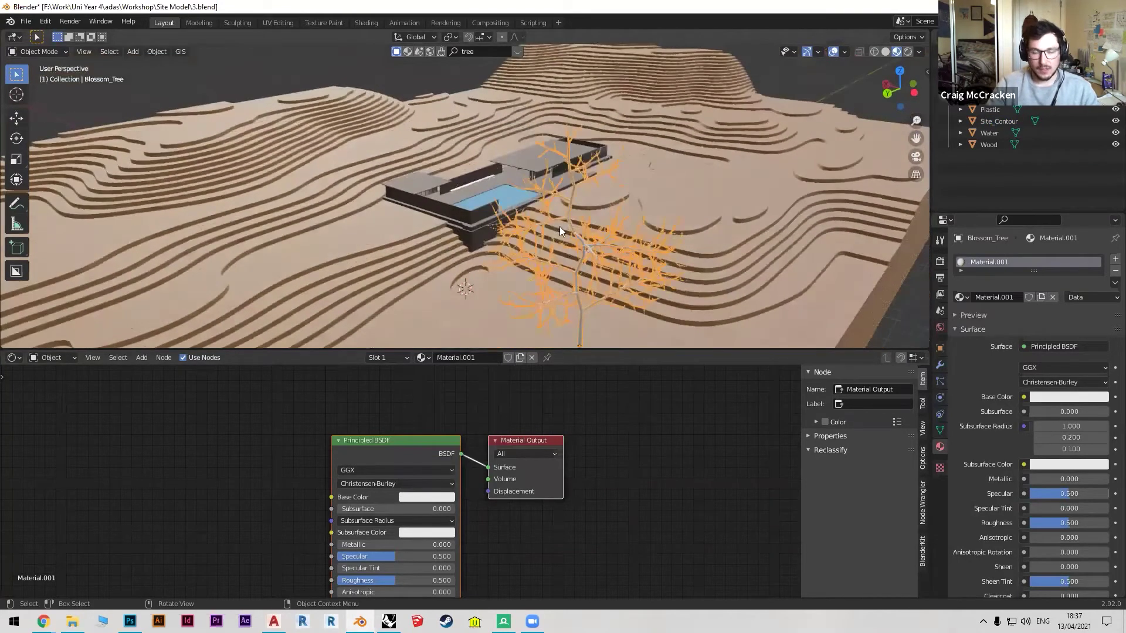
Duplicate the tree and place the copy on the left of the terrain.
{"action": "left_click", "coordinate": [557, 237], "text": "shift"}
{"action": "left_click", "coordinate": [553, 236], "text": "shift"}
{"action": "right_click", "coordinate": [549, 235]}
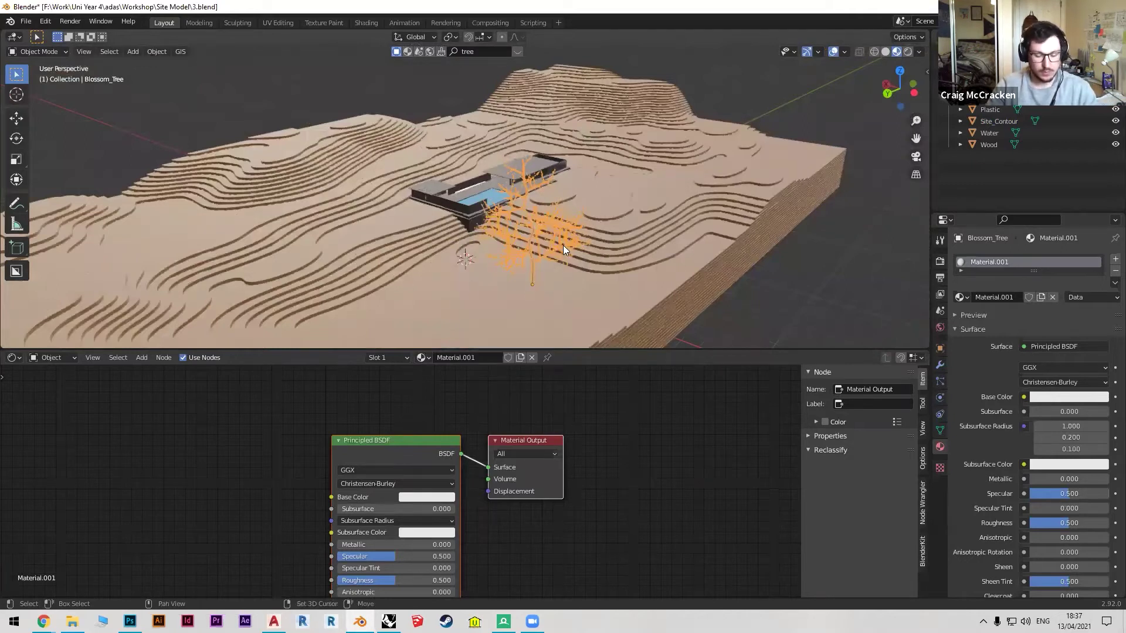
{"action": "key", "text": "shift+d"}
{"action": "left_click", "coordinate": [402, 191]}
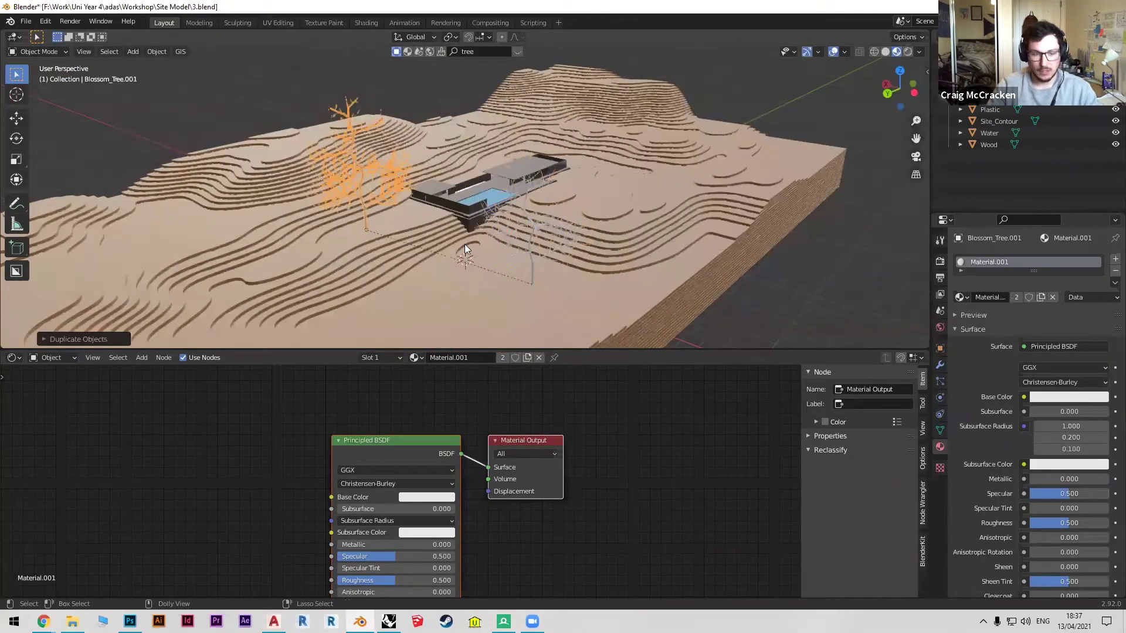
Place a trial copy on the far slope, delete it, and select the house tree with the terrain.
{"action": "key", "text": "shift+d"}
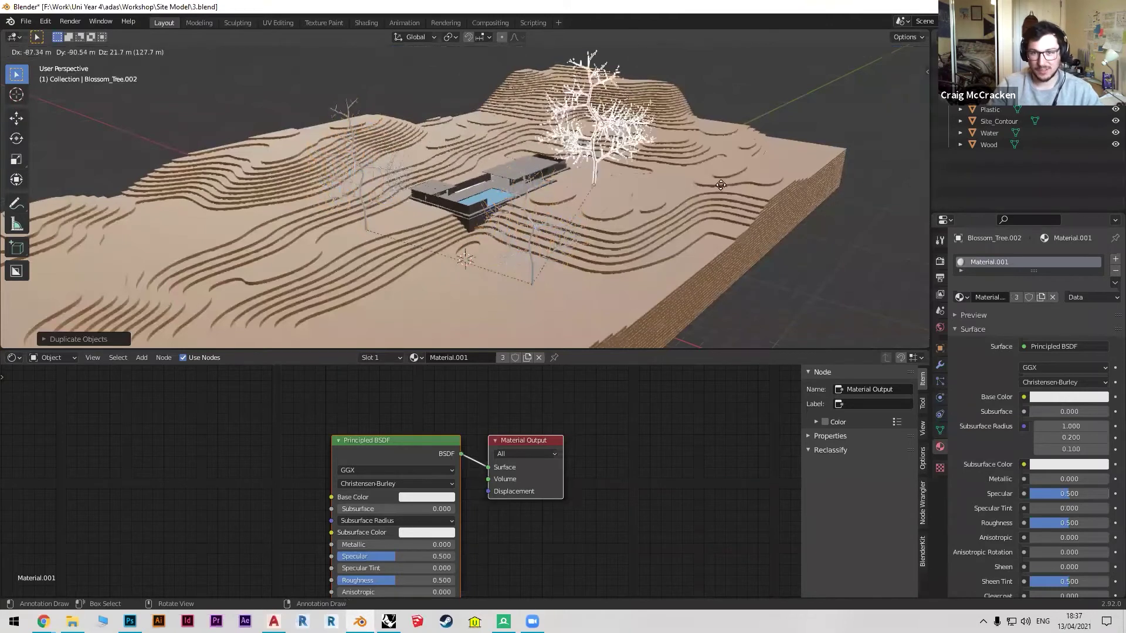
{"action": "left_click", "coordinate": [766, 223]}
{"action": "middle_click_drag", "start_coordinate": [633, 231], "coordinate": [640, 233]}
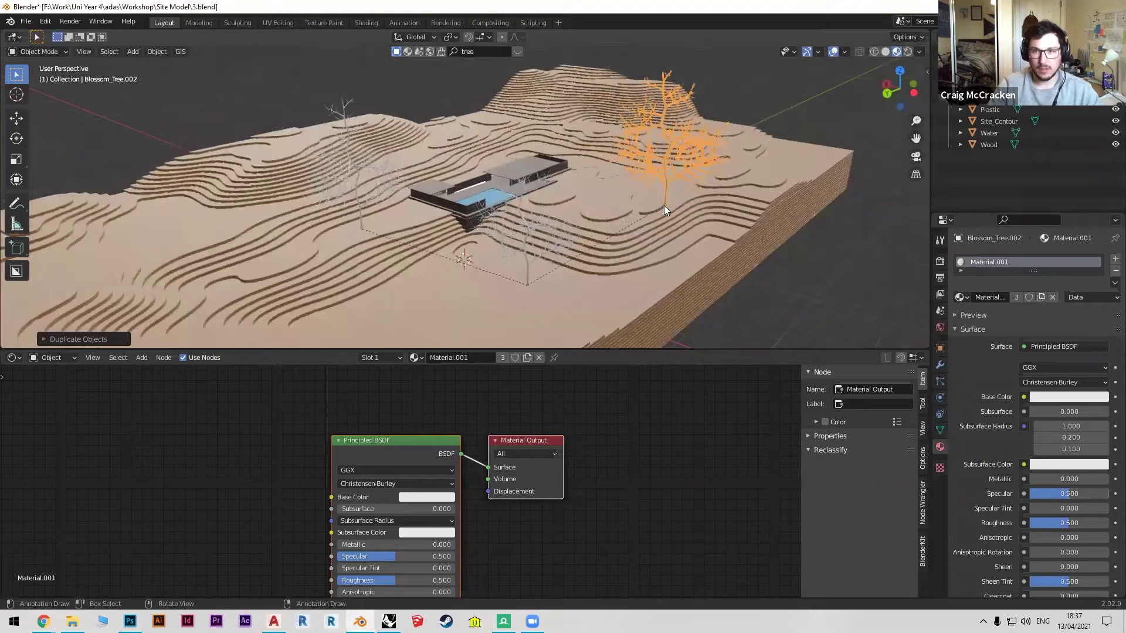
{"action": "key", "text": "g"}
{"action": "key", "text": "Escape"}
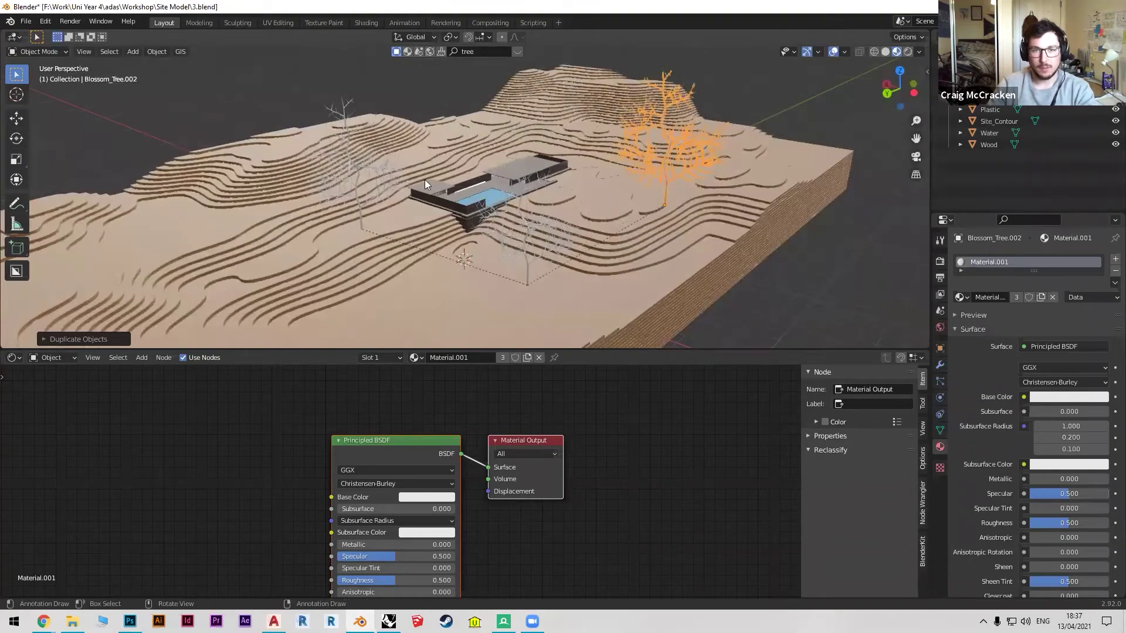
{"action": "key", "text": "Delete"}
{"action": "left_click", "coordinate": [528, 289]}
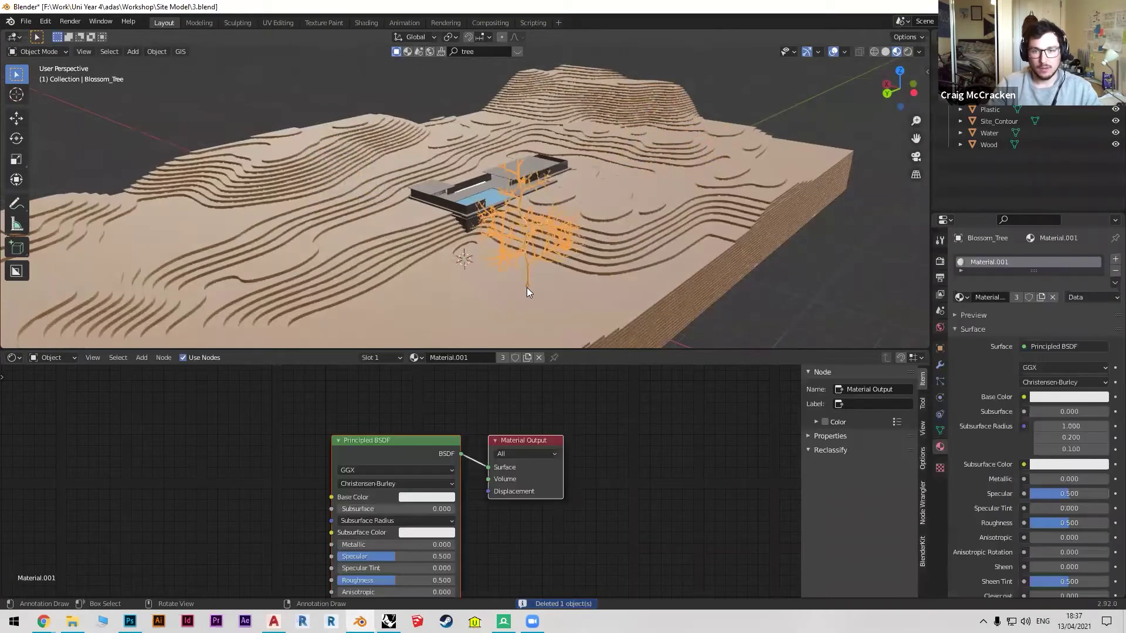
{"action": "left_click", "coordinate": [528, 287], "text": "shift"}
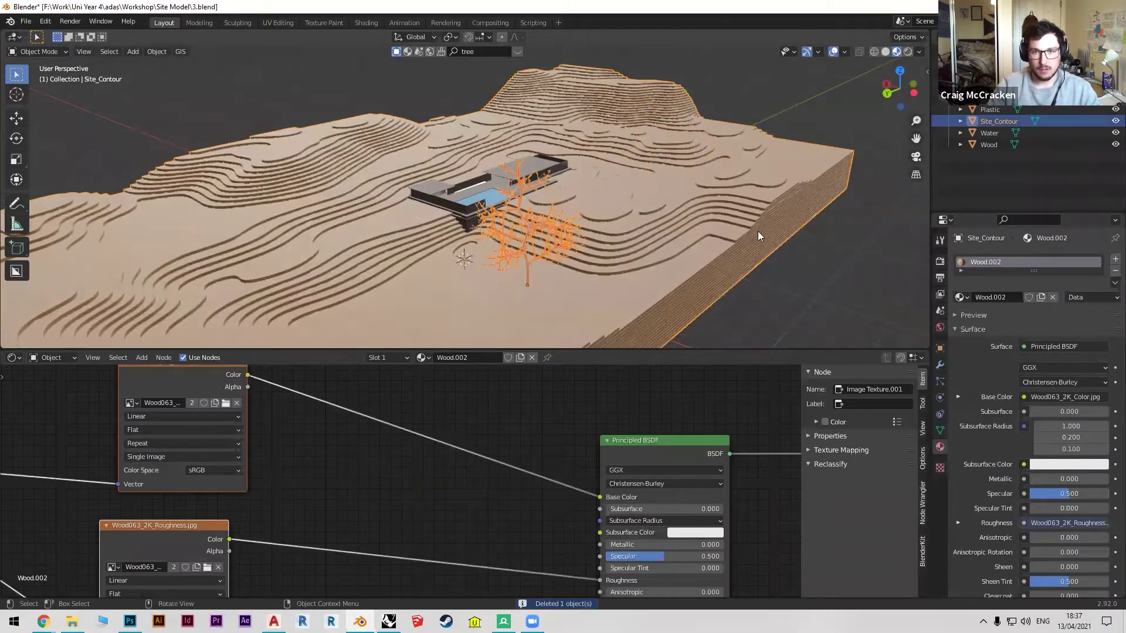
Keep only the tree selected and set snapping to Face.
{"action": "key", "text": "alt+a"}
{"action": "right_click", "coordinate": [642, 259]}
{"action": "key", "text": "Escape"}
{"action": "middle_click_drag", "start_coordinate": [510, 256], "coordinate": [538, 101]}
{"action": "left_click_drag", "start_coordinate": [538, 100], "coordinate": [652, 237]}
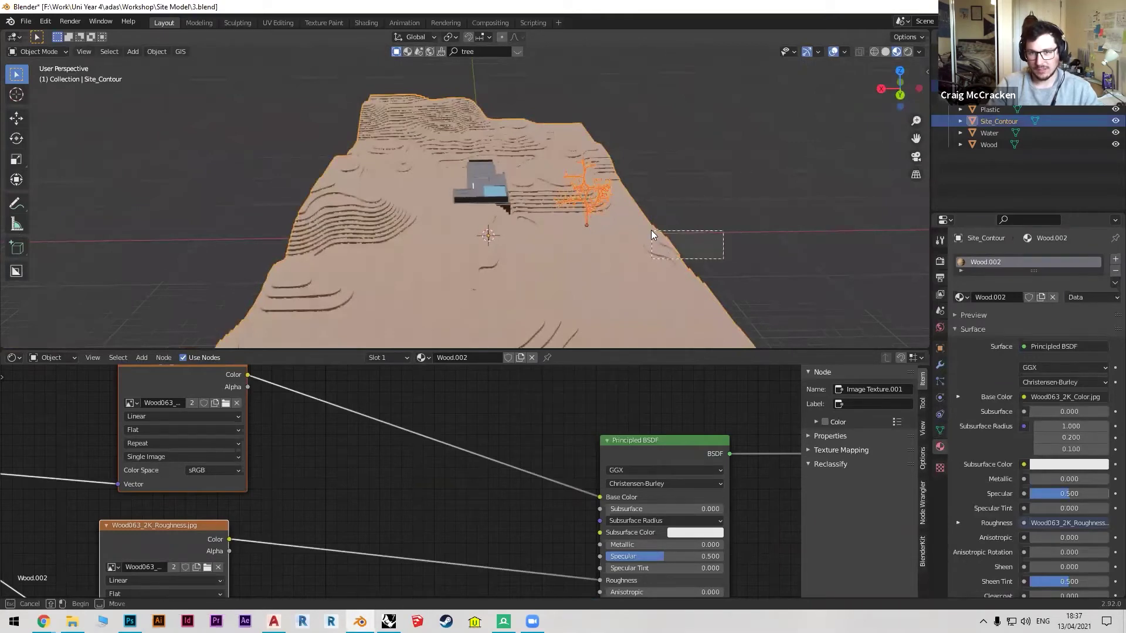
{"action": "scroll", "coordinate": [623, 203], "scroll_direction": "up", "scroll_amount": 4}
{"action": "left_click", "coordinate": [726, 240], "text": "ctrl"}
{"action": "middle_click_drag", "start_coordinate": [776, 228], "coordinate": [449, 37]}
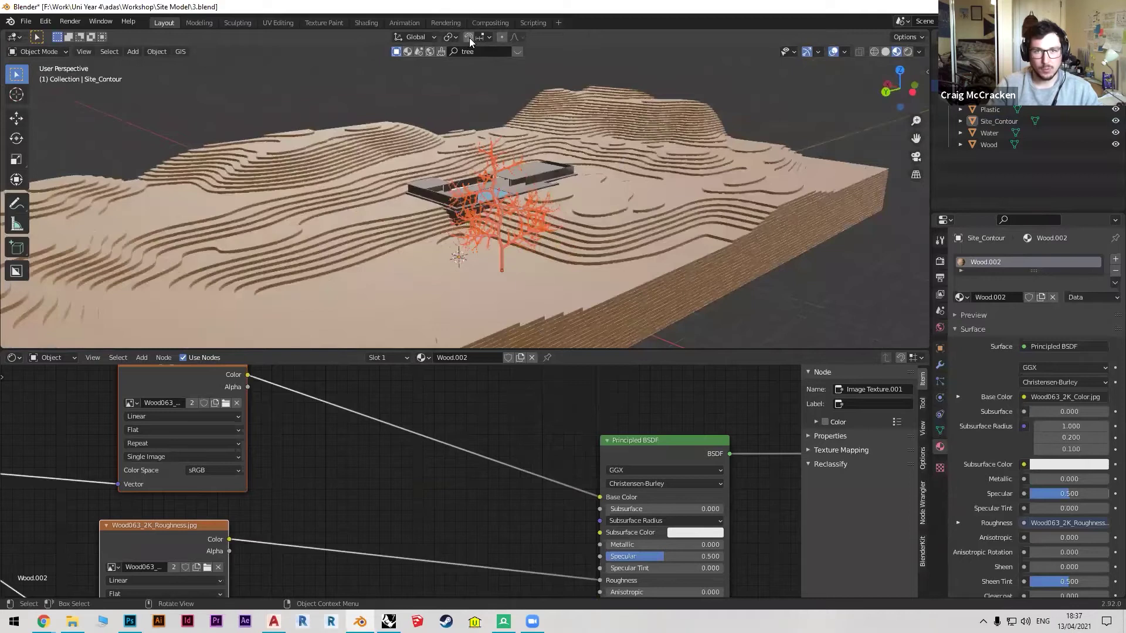
{"action": "left_click", "coordinate": [490, 39]}
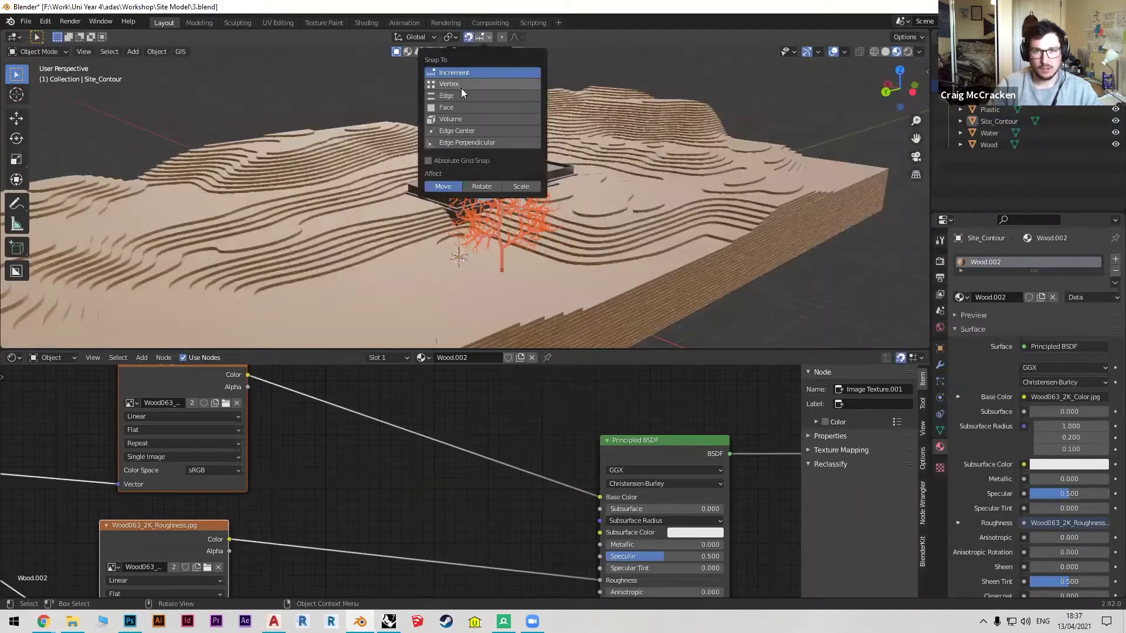
{"action": "left_click", "coordinate": [453, 106]}
{"action": "middle_click_drag", "start_coordinate": [584, 192], "coordinate": [448, 289]}
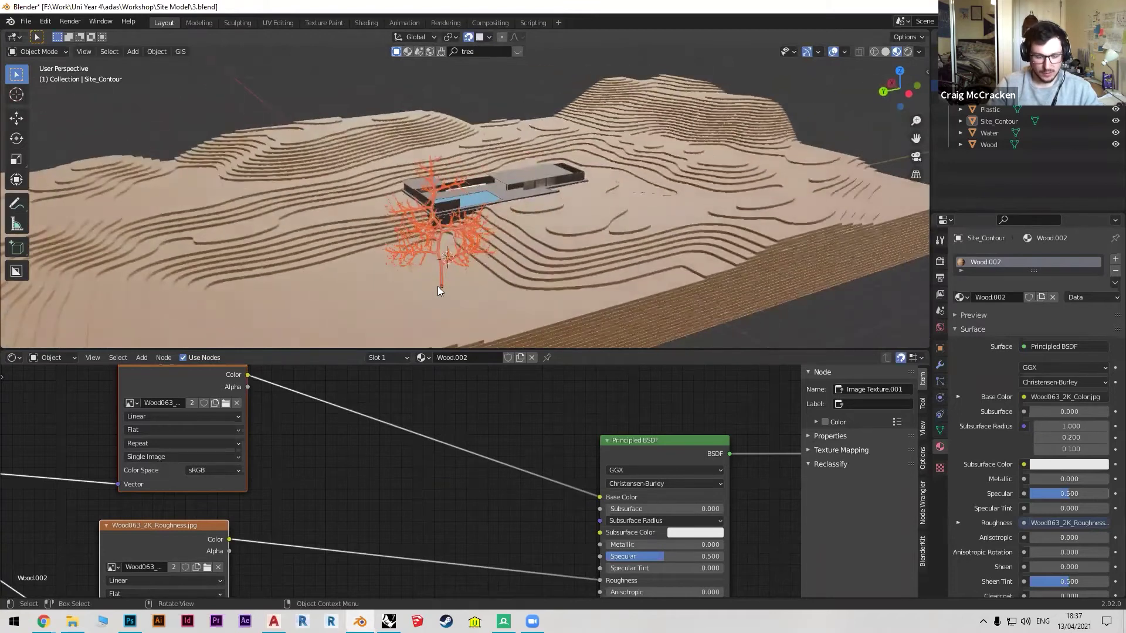
Scatter seven tree copies across the terrain, around the house, right slope and hilltop.
{"action": "key", "text": "shift+d"}
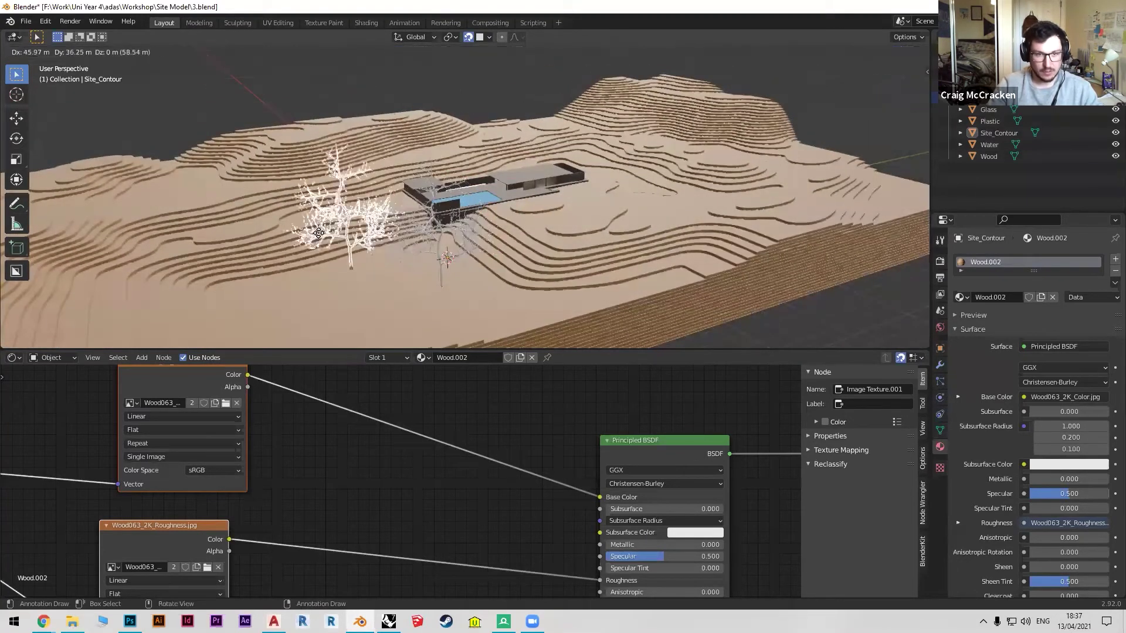
{"action": "left_click", "coordinate": [334, 206]}
{"action": "key", "text": "shift+d"}
{"action": "left_click", "coordinate": [665, 214]}
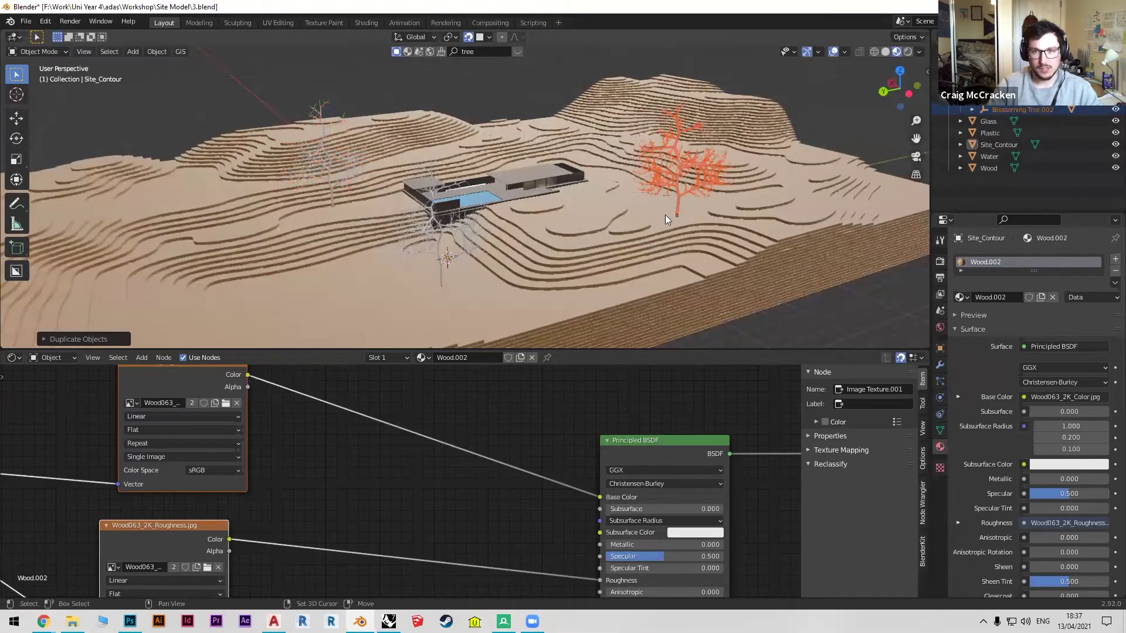
{"action": "key", "text": "shift+d"}
{"action": "left_click", "coordinate": [548, 143]}
{"action": "key", "text": "shift+d"}
{"action": "left_click", "coordinate": [571, 182]}
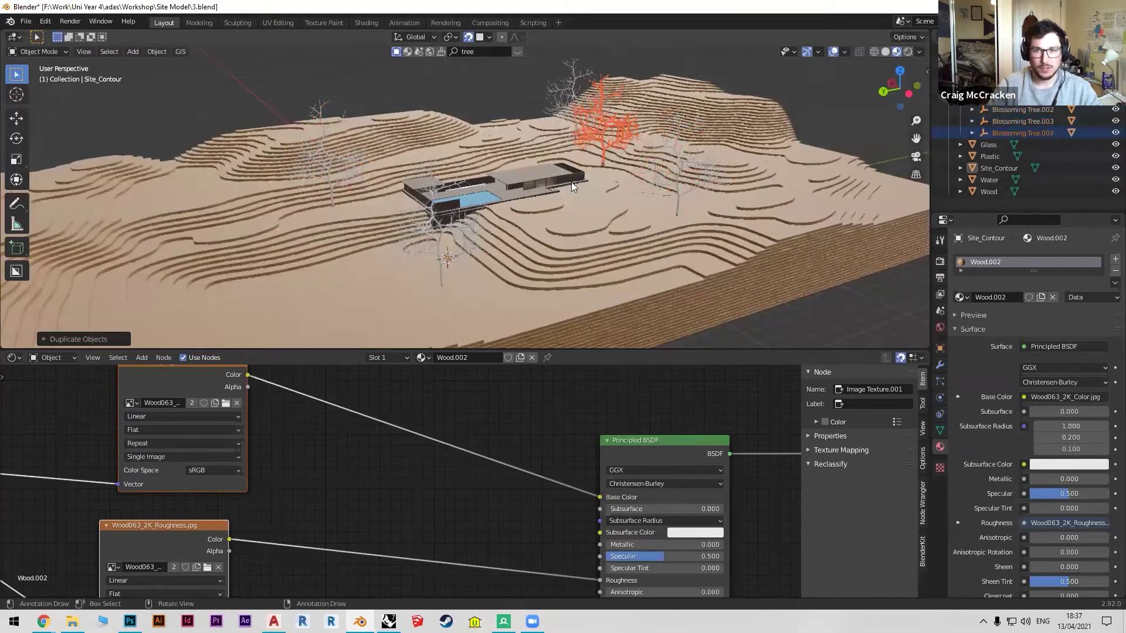
{"action": "key", "text": "shift+d"}
{"action": "left_click", "coordinate": [458, 209]}
{"action": "key", "text": "shift+d"}
{"action": "left_click", "coordinate": [487, 202]}
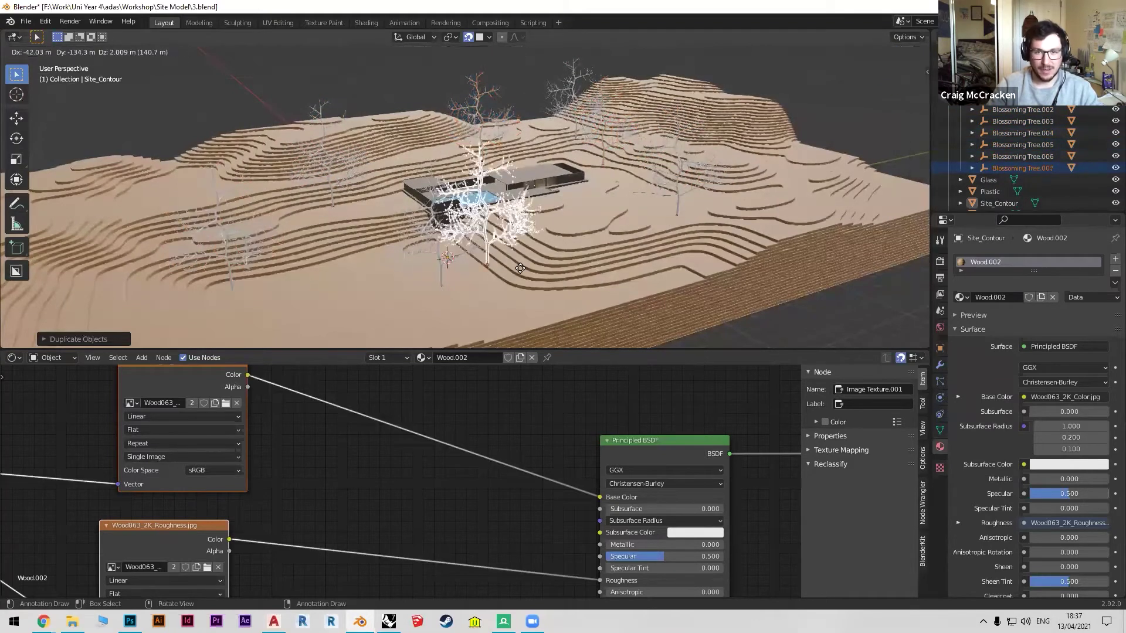
{"action": "key", "text": "shift+d"}
{"action": "left_click", "coordinate": [602, 278]}
{"action": "mouse_move", "coordinate": [602, 278]}
{"action": "middle_mouse_down"}
{"action": "mouse_move", "coordinate": [561, 273]}
{"action": "mouse_move", "coordinate": [584, 279]}
{"action": "middle_mouse_up"}
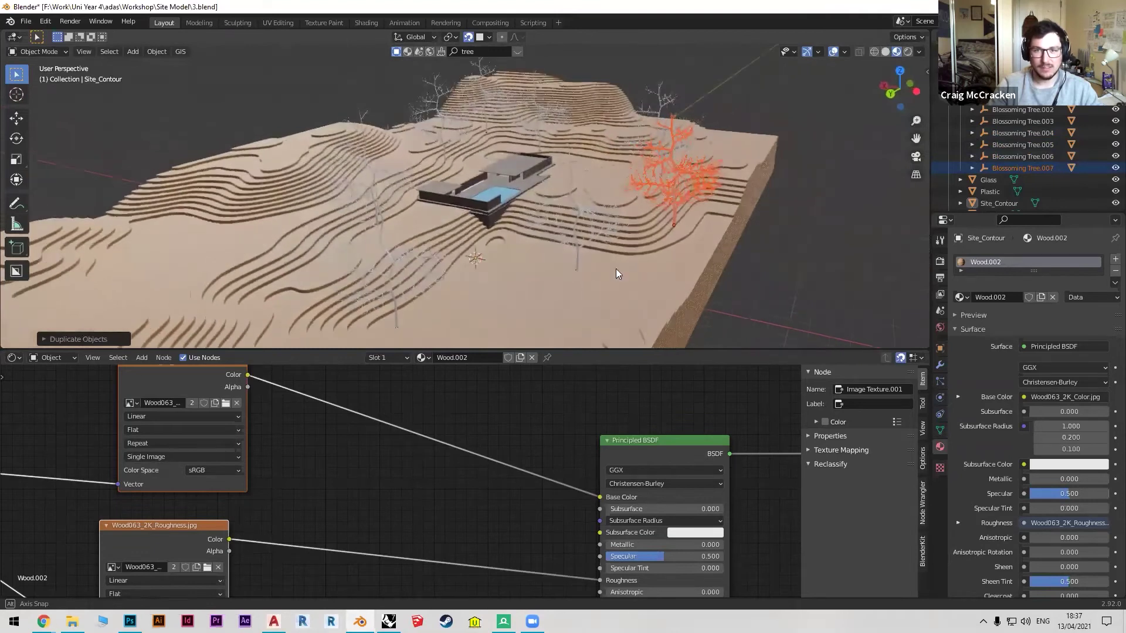
Shrink the tree copy on the right slope.
{"action": "key", "text": "alt+a"}
{"action": "left_click", "coordinate": [726, 187]}
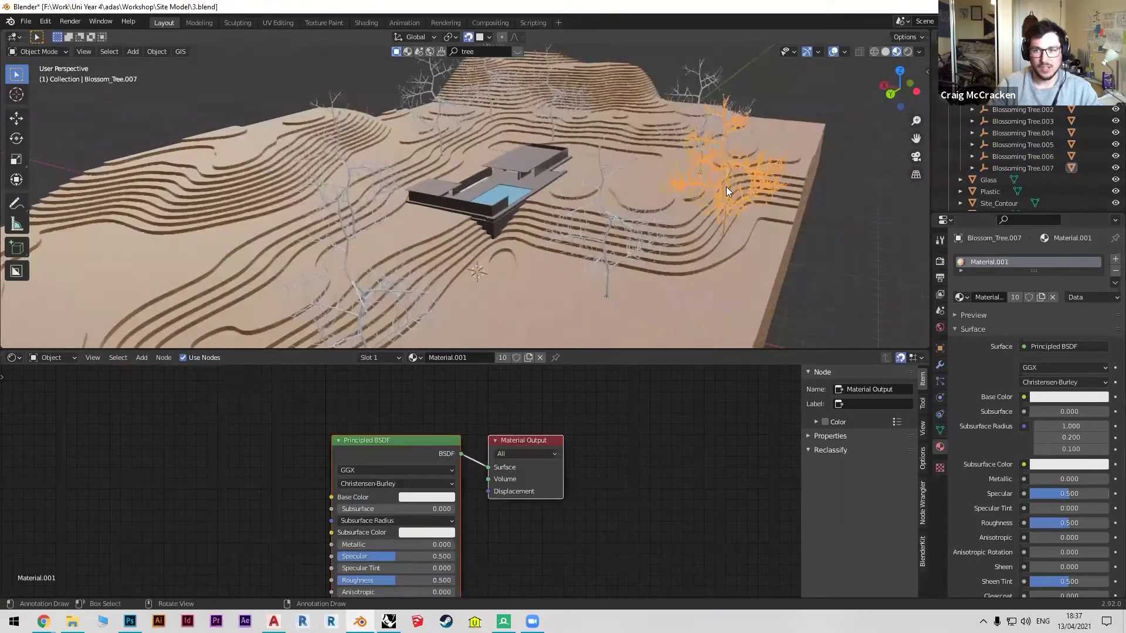
{"action": "key", "text": "s"}
{"action": "left_click", "coordinate": [689, 99]}
{"action": "left_click", "coordinate": [576, 92]}
{"action": "middle_click_drag", "start_coordinate": [654, 128], "coordinate": [616, 277]}
{"action": "key", "text": "alt+a"}
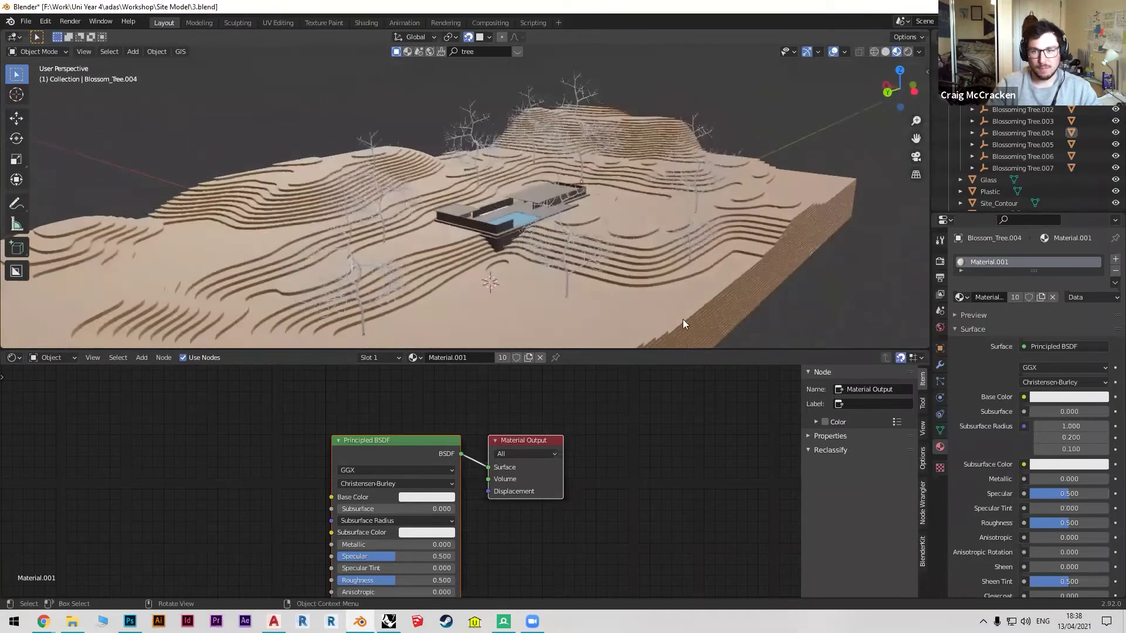
Expand the 3D view to full height and show the render engine options in Render properties.
{"action": "left_click_drag", "start_coordinate": [925, 343], "coordinate": [926, 404]}
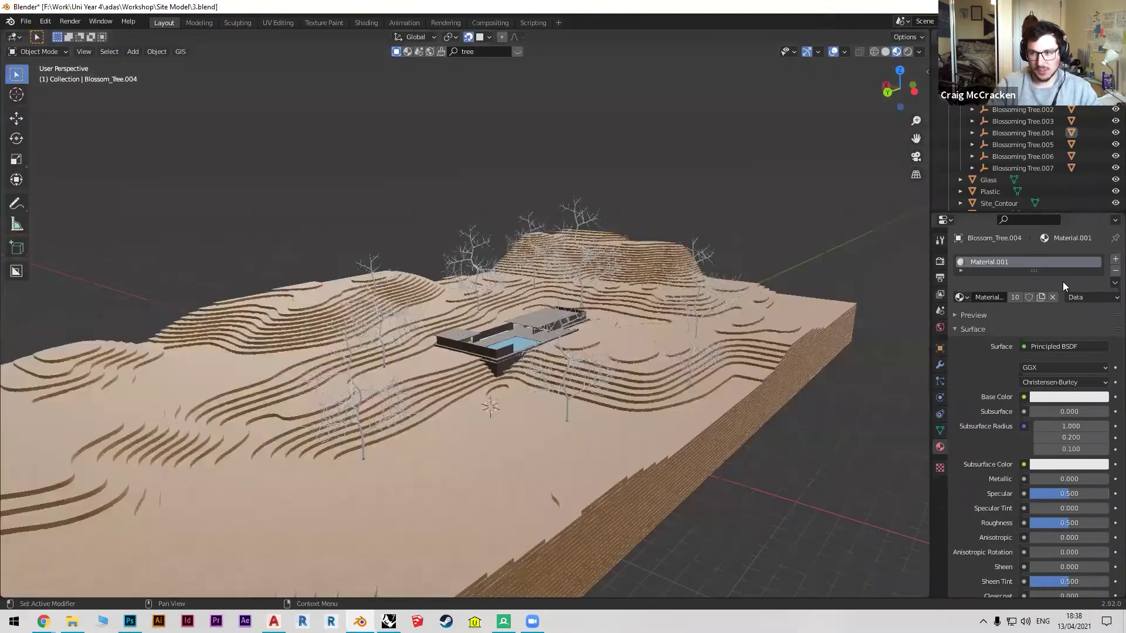
{"action": "left_click", "coordinate": [940, 261]}
{"action": "left_click", "coordinate": [1096, 260]}
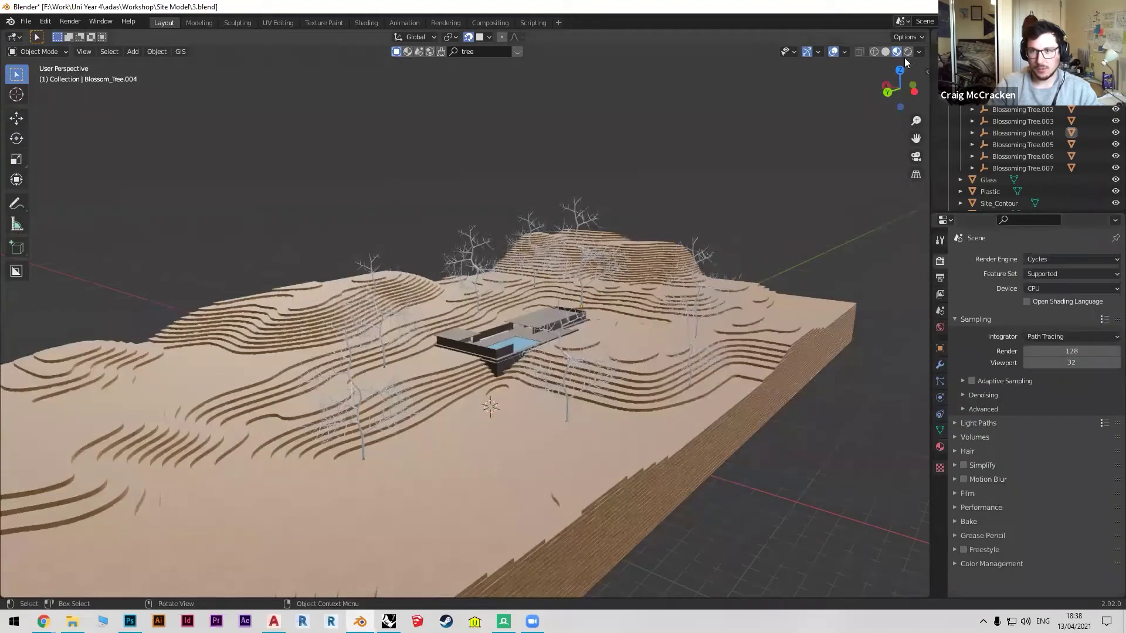
Check the scene in Rendered Cycles shading from a couple of angles.
{"action": "left_click", "coordinate": [907, 52]}
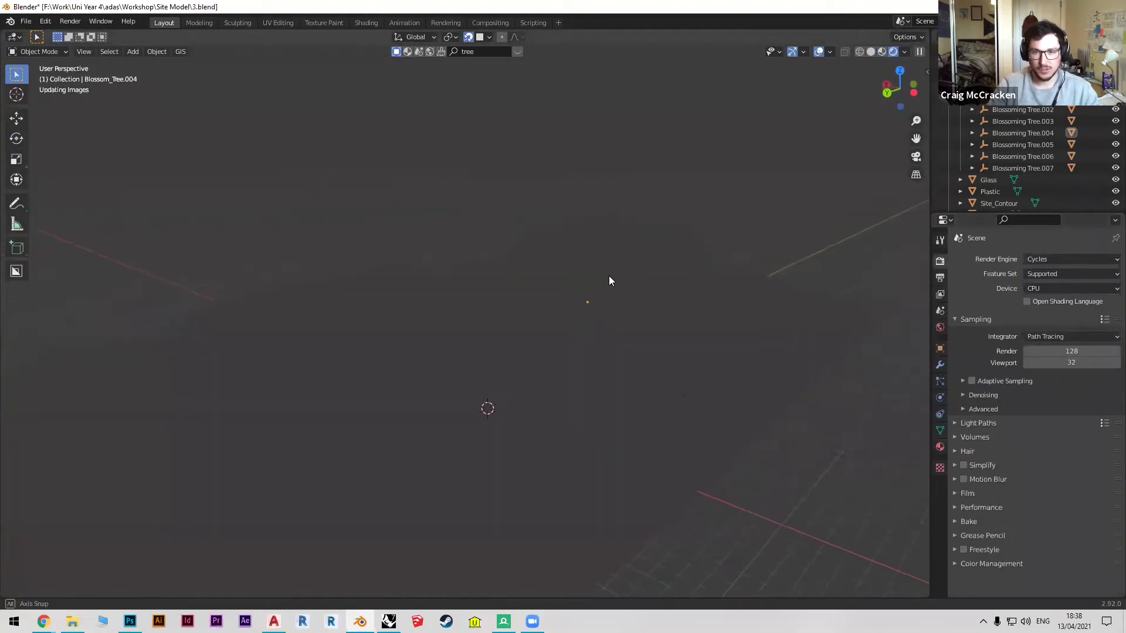
{"action": "middle_click_drag", "start_coordinate": [538, 351], "coordinate": [519, 399]}
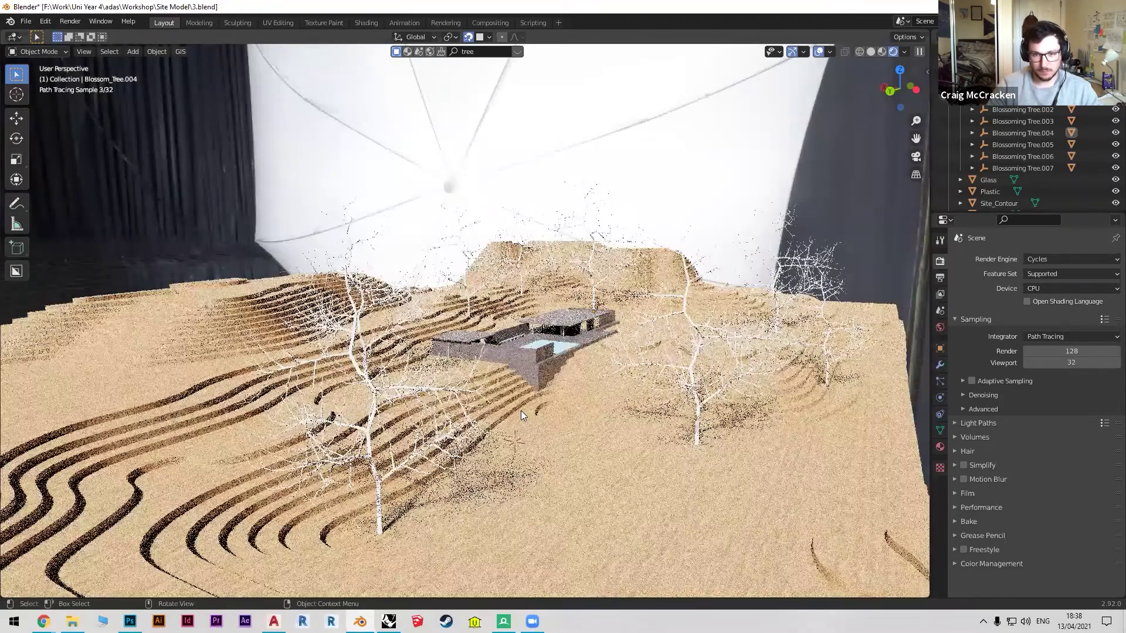
{"action": "middle_click_drag", "start_coordinate": [529, 427], "coordinate": [471, 453]}
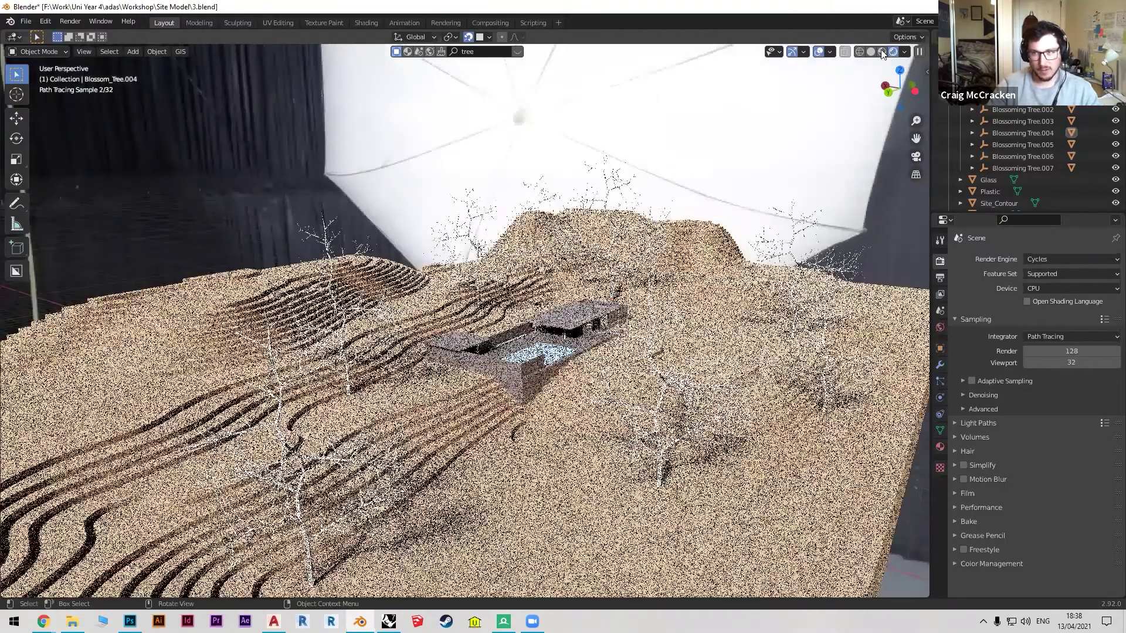
Return to Material Preview and bring the view to eye level in the courtyard by the pool.
{"action": "left_click", "coordinate": [882, 52]}
{"action": "mouse_move", "coordinate": [558, 350]}
{"action": "middle_mouse_down"}
{"action": "mouse_move", "coordinate": [481, 377]}
{"action": "mouse_move", "coordinate": [544, 359]}
{"action": "middle_mouse_up"}
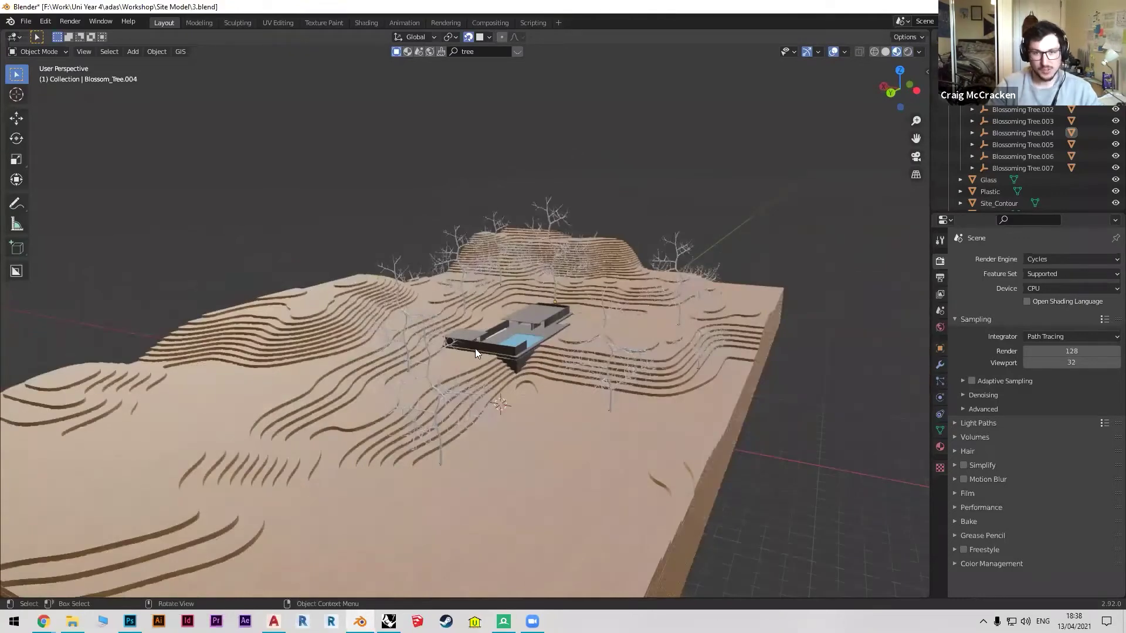
{"action": "scroll", "coordinate": [475, 348], "scroll_direction": "up", "scroll_amount": 10}
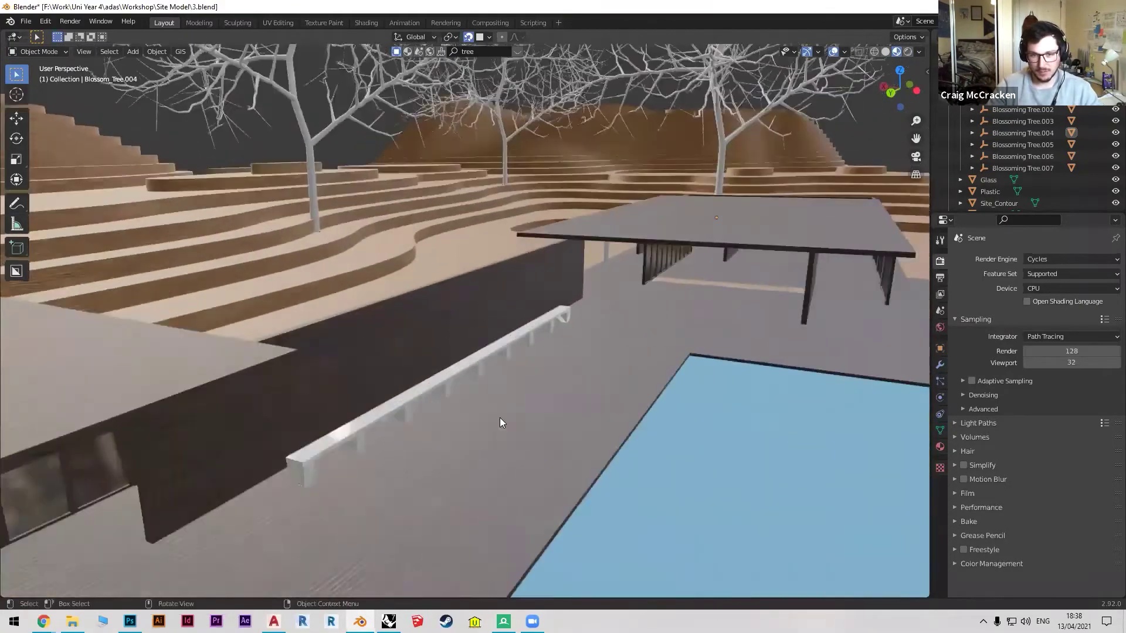
{"action": "middle_click_drag", "start_coordinate": [500, 422], "coordinate": [520, 439]}
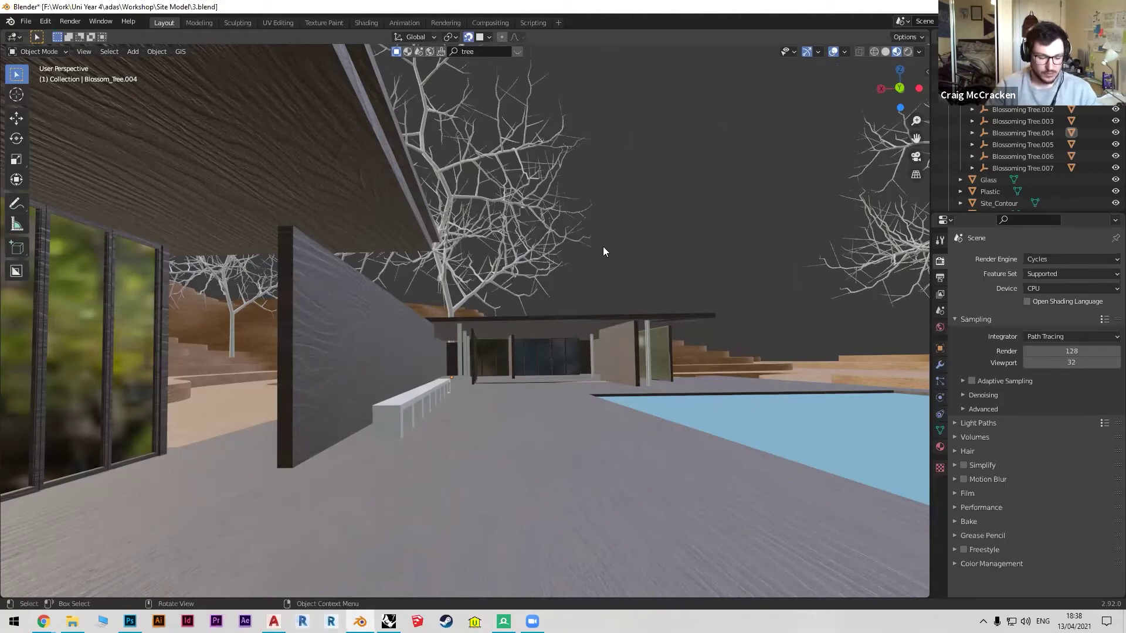
Add a camera aligned to the current view and shift it along the Y axis.
{"action": "key", "text": "shift+a"}
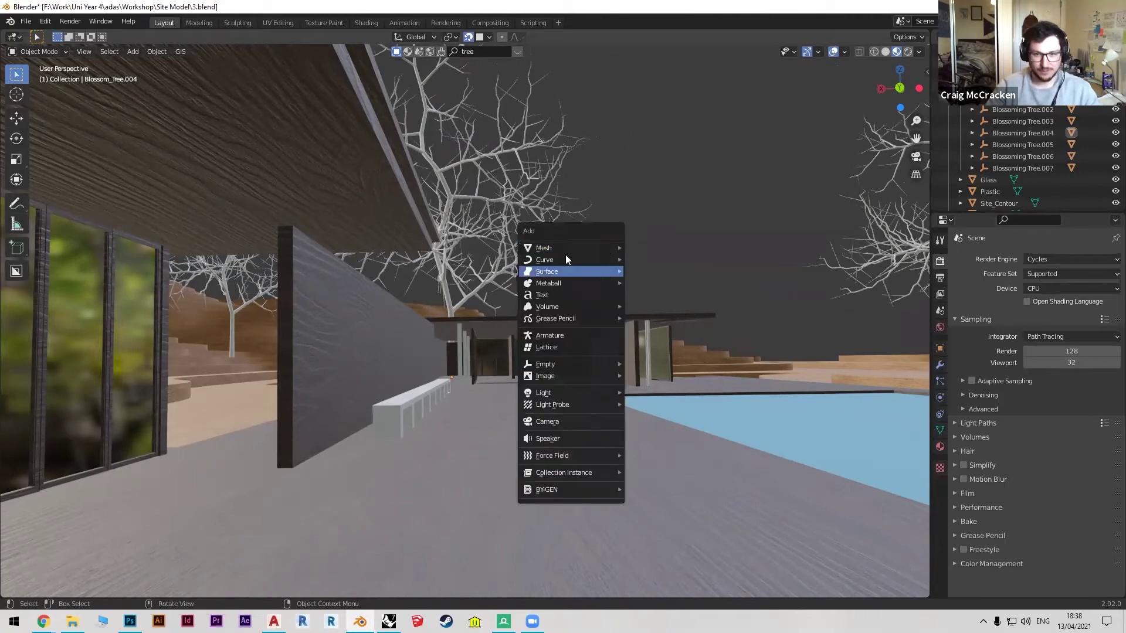
{"action": "left_click", "coordinate": [549, 423]}
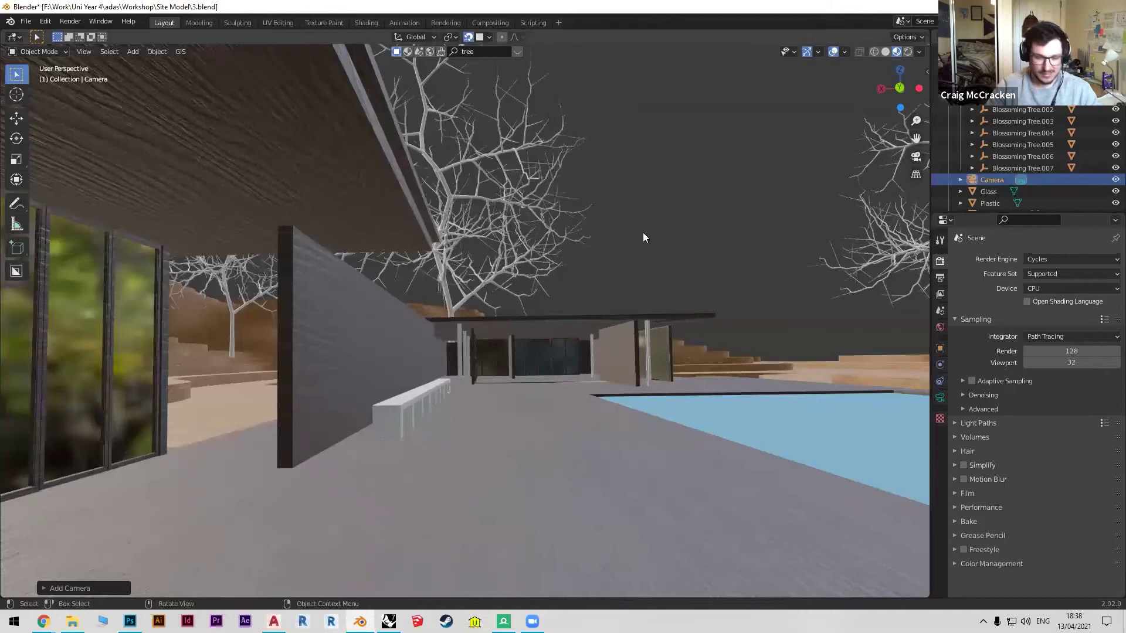
{"action": "key", "text": "ctrl+alt+KP_0"}
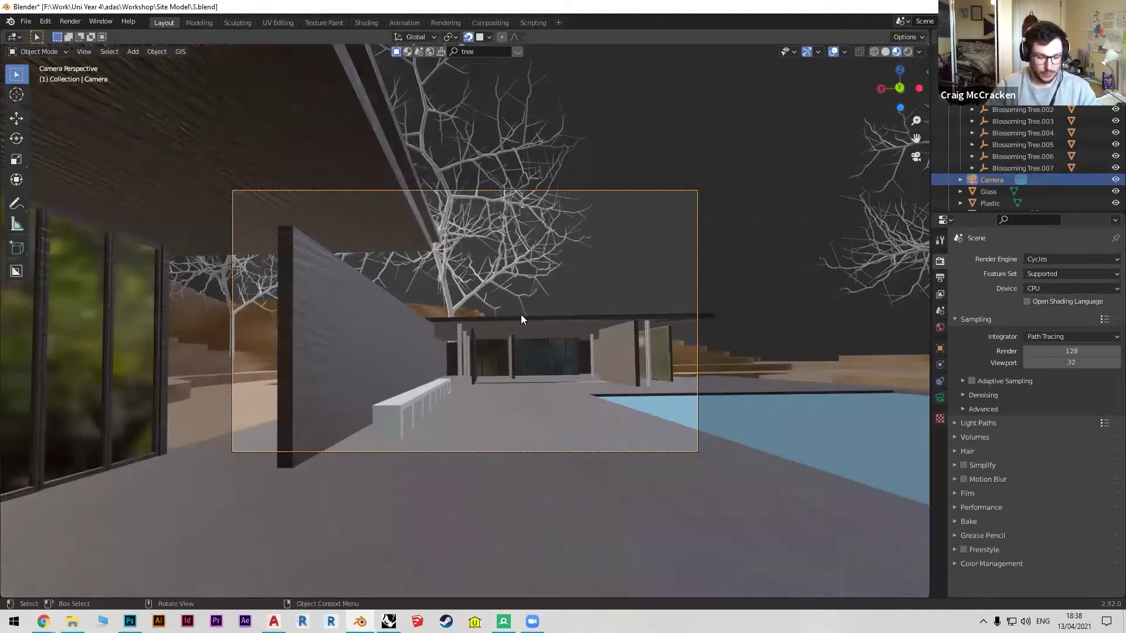
{"action": "key", "text": "s"}
{"action": "key", "text": "Escape"}
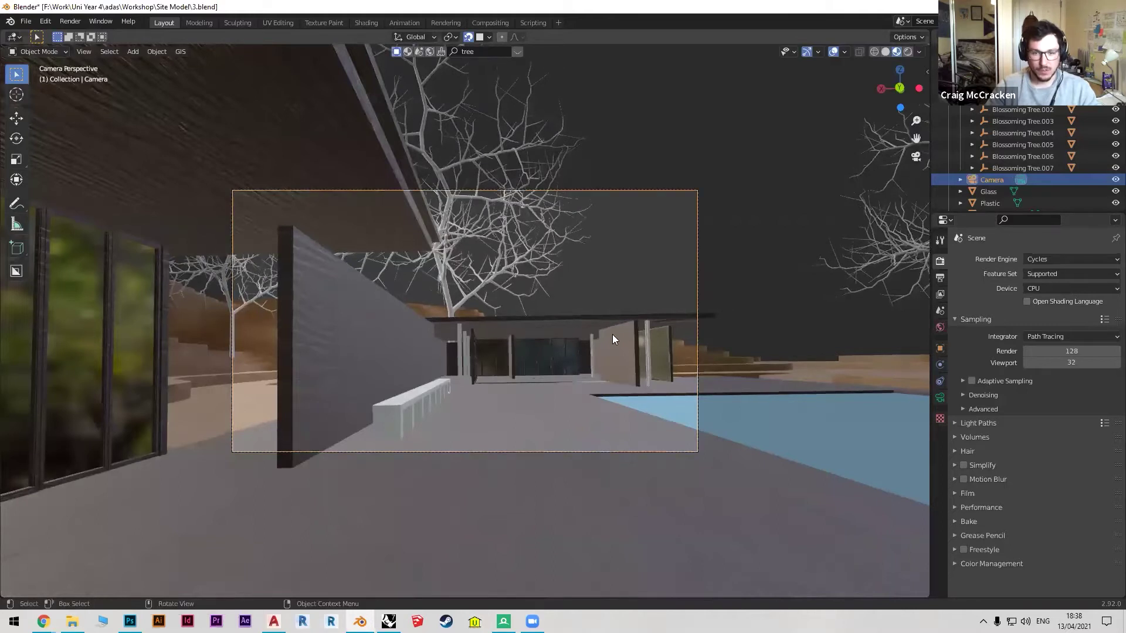
{"action": "key", "text": "g"}
{"action": "key", "text": "x"}
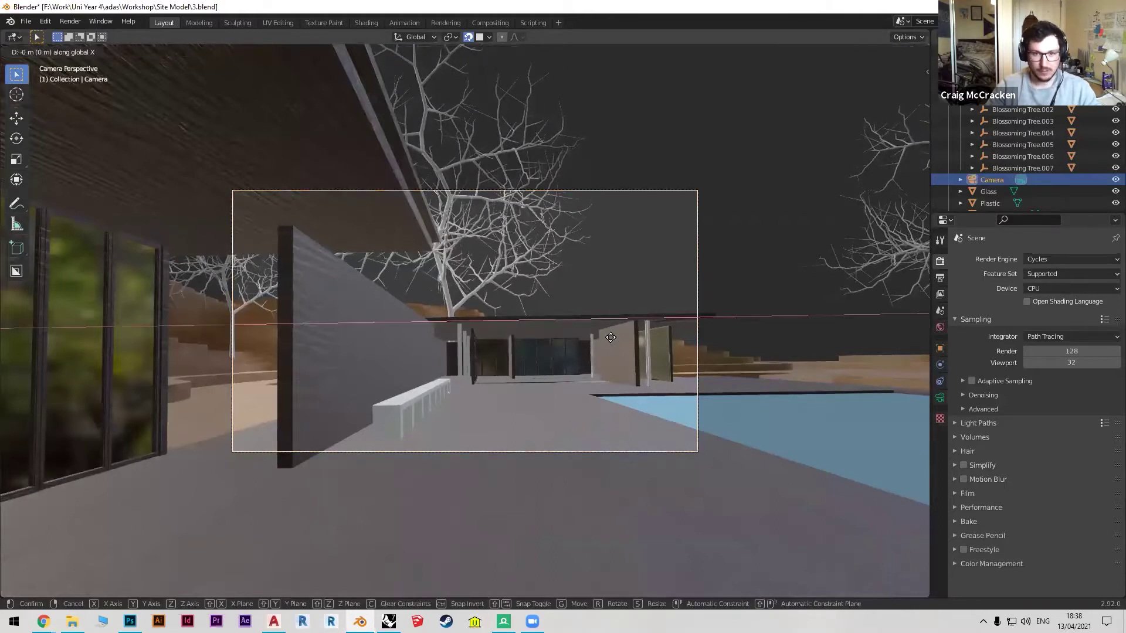
{"action": "key", "text": "y"}
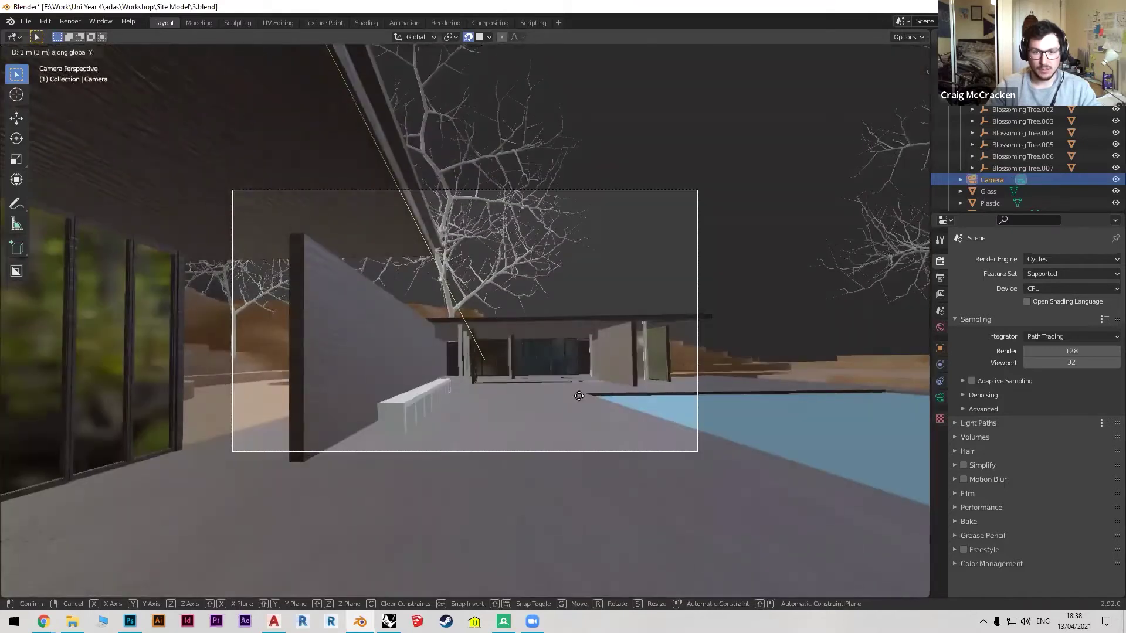
{"action": "left_click", "coordinate": [585, 394]}
Preview the courtyard camera view in Rendered shading, then quit Blender.
{"action": "left_click", "coordinate": [728, 203]}
{"action": "scroll", "coordinate": [559, 311], "scroll_direction": "up", "scroll_amount": 3}
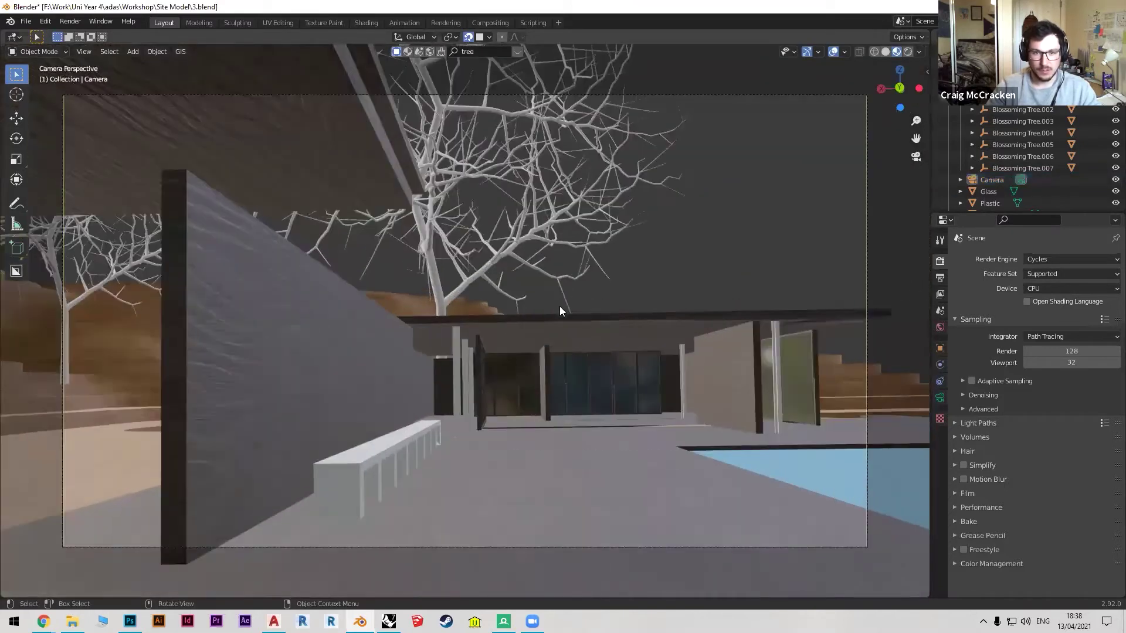
{"action": "left_click", "coordinate": [907, 52]}
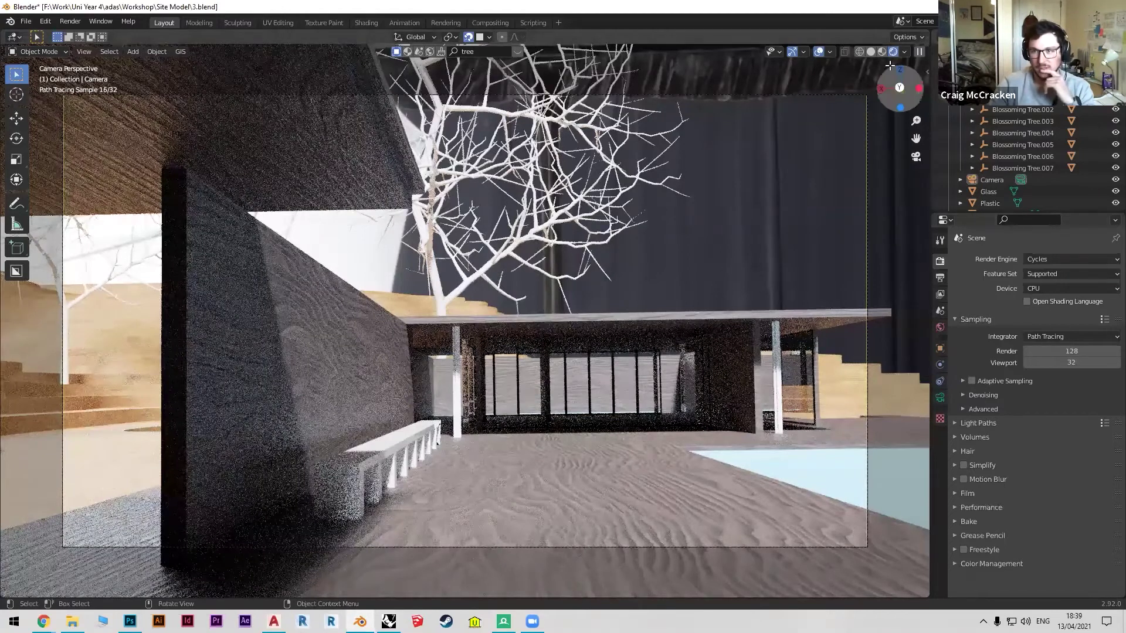
{"action": "key", "text": "ctrl+q"}
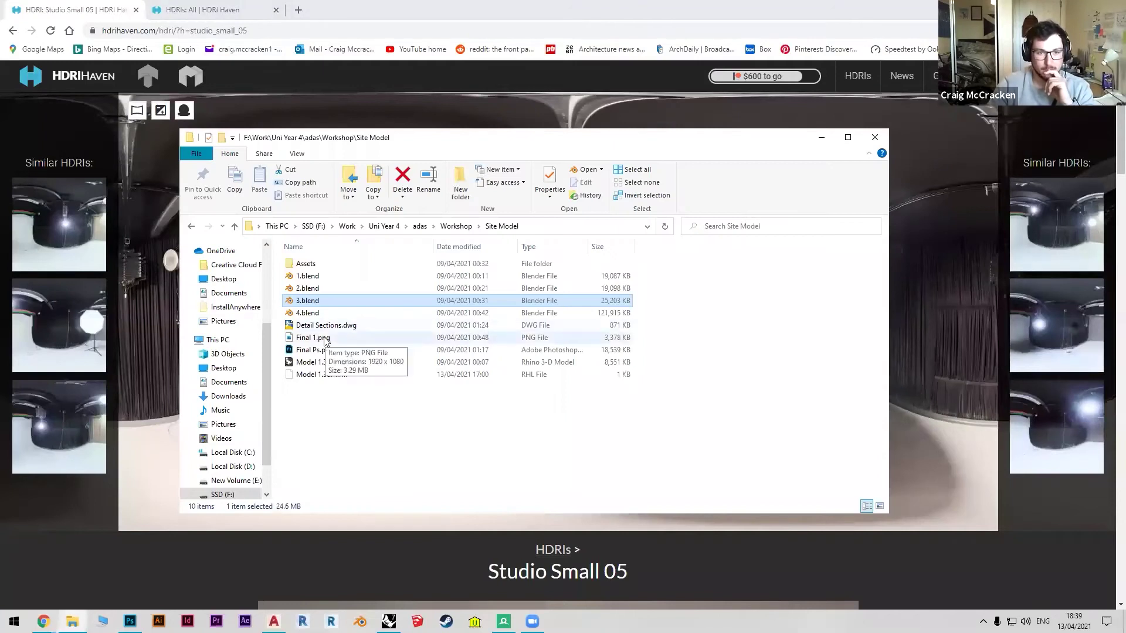
Open the Final 1.png render in Photos, then close the viewer.
{"action": "left_click", "coordinate": [323, 340]}
{"action": "double_click", "coordinate": [324, 339]}
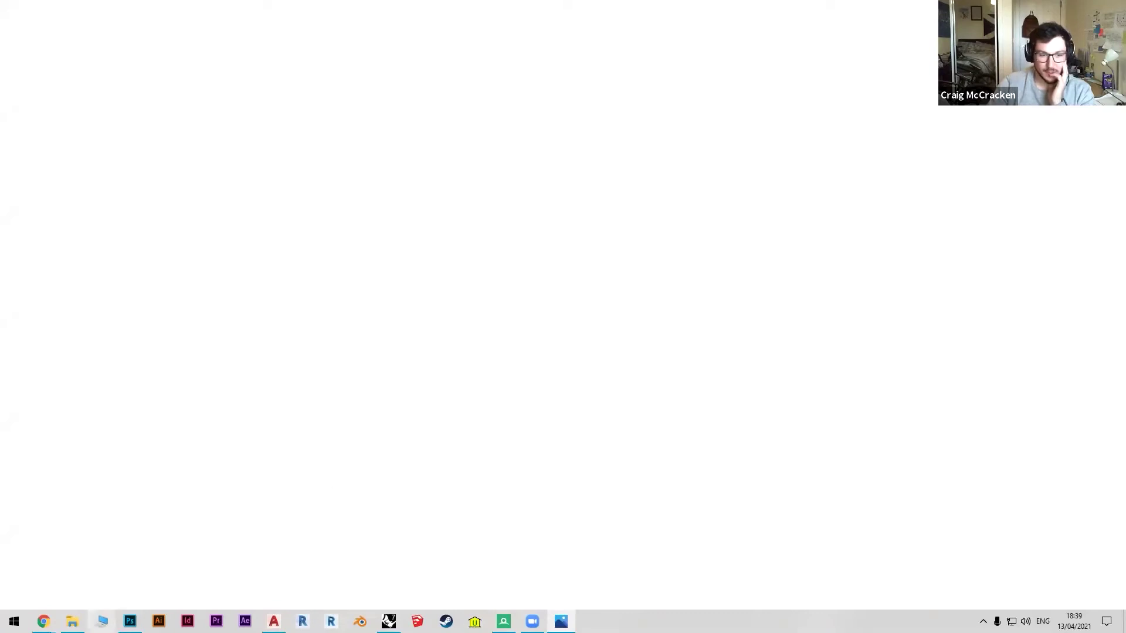
{"action": "right_click", "coordinate": [563, 619]}
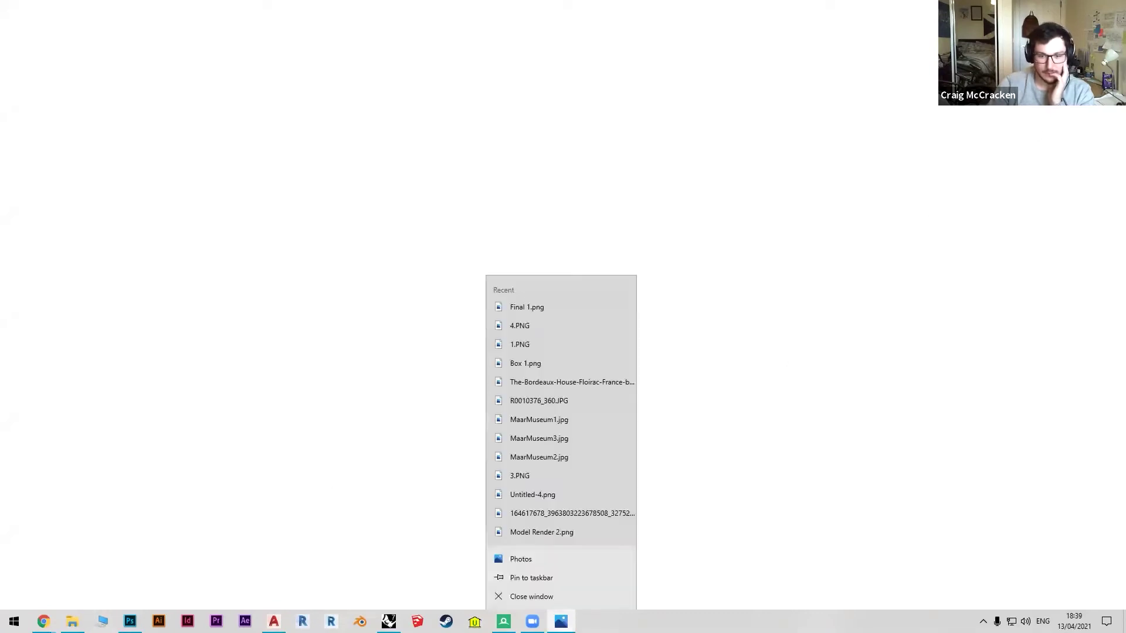
{"action": "left_click", "coordinate": [552, 599]}
Reopen Final 1.png and close the Studio Small 05 HDRI browser tab.
{"action": "double_click", "coordinate": [309, 340]}
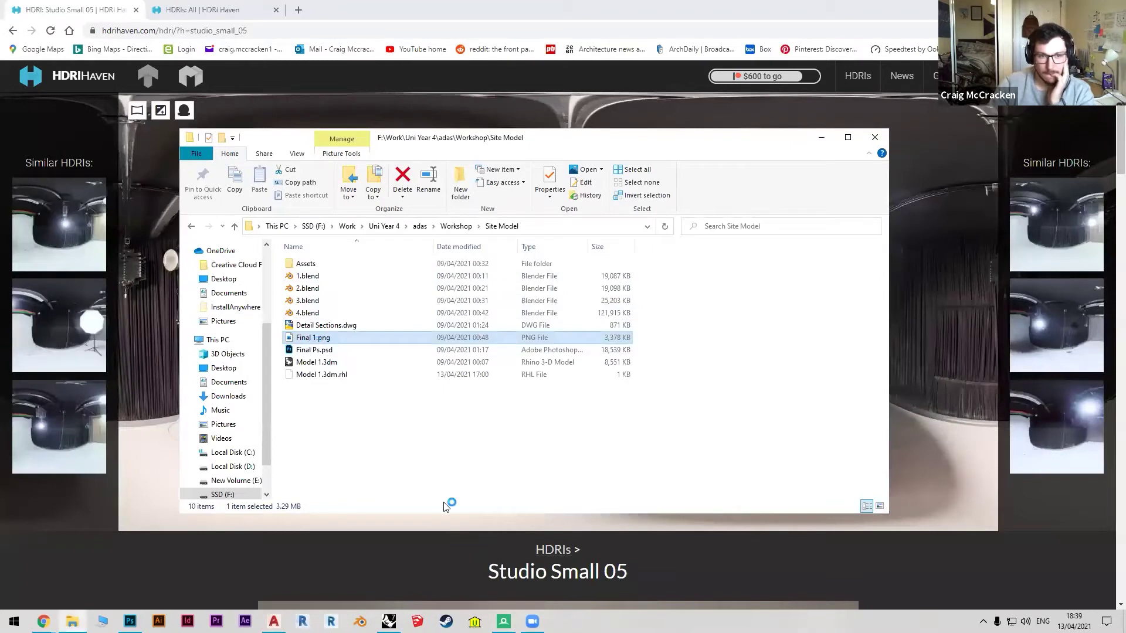
{"action": "left_click", "coordinate": [136, 10]}
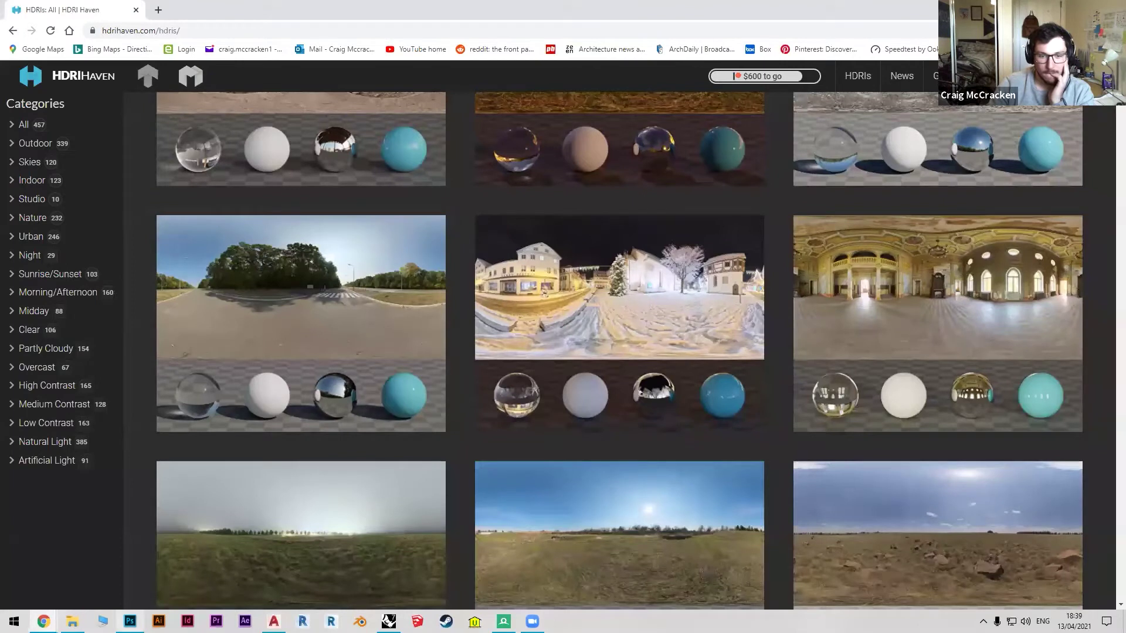
{"action": "key", "text": "alt+Tab"}
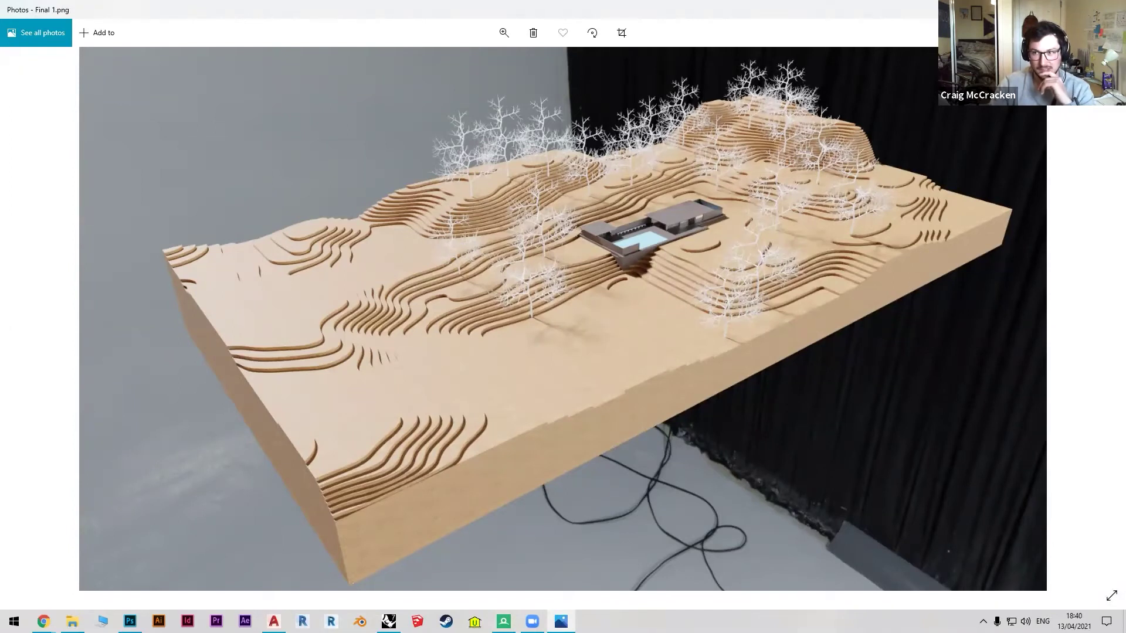
Close the Final 1.png viewer and bring up the Final Ps.psd composite in Photoshop.
{"action": "key", "text": "alt+F4"}
{"action": "left_click", "coordinate": [170, 603]}
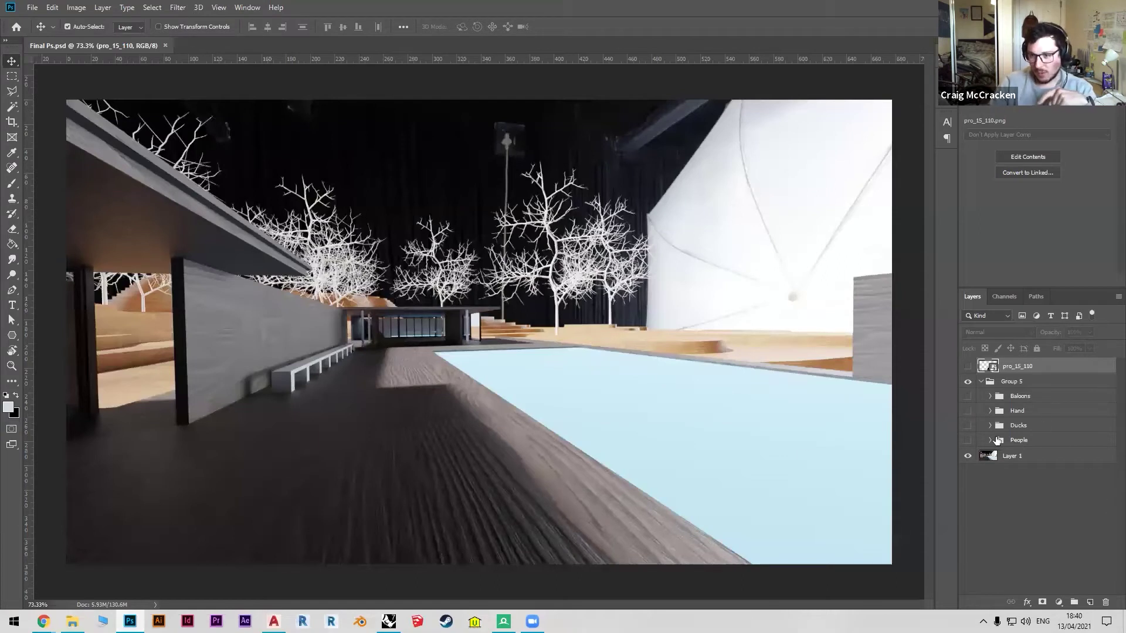
Make the People group visible and adjust its opacity.
{"action": "left_click", "coordinate": [967, 440]}
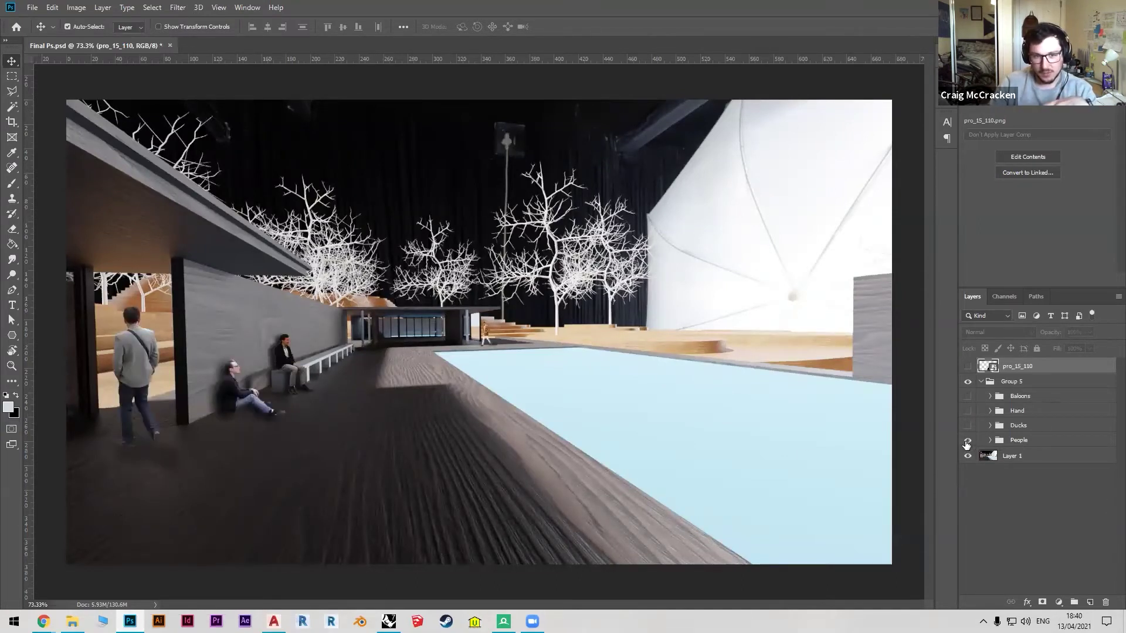
{"action": "left_click", "coordinate": [1031, 441]}
{"action": "left_click", "coordinate": [1089, 332]}
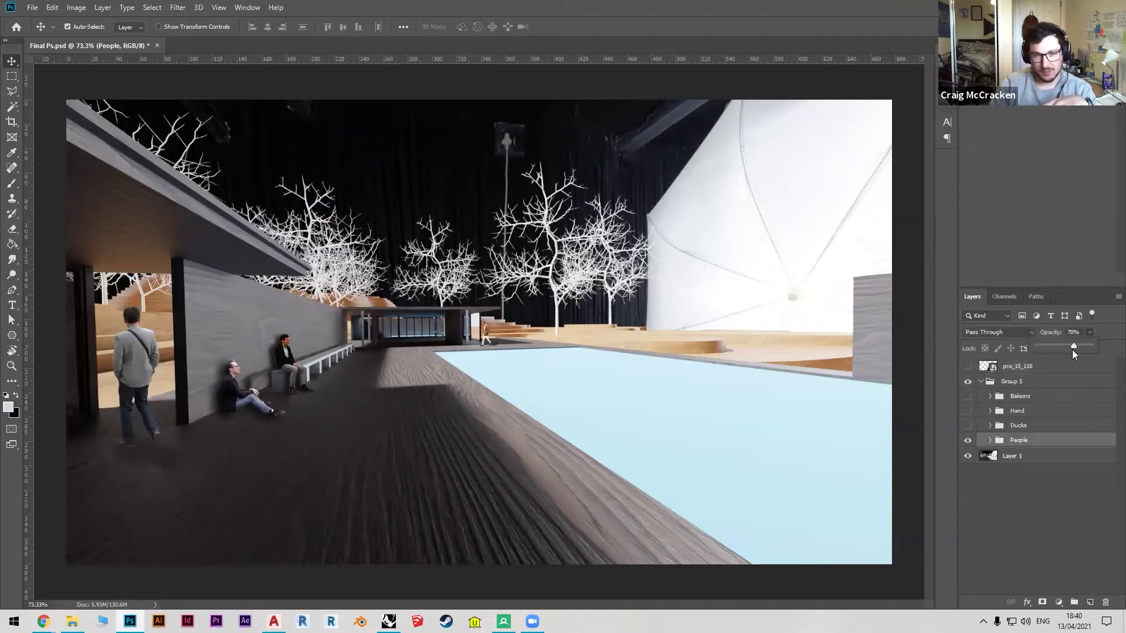
{"action": "left_click_drag", "start_coordinate": [1069, 345], "coordinate": [1074, 345]}
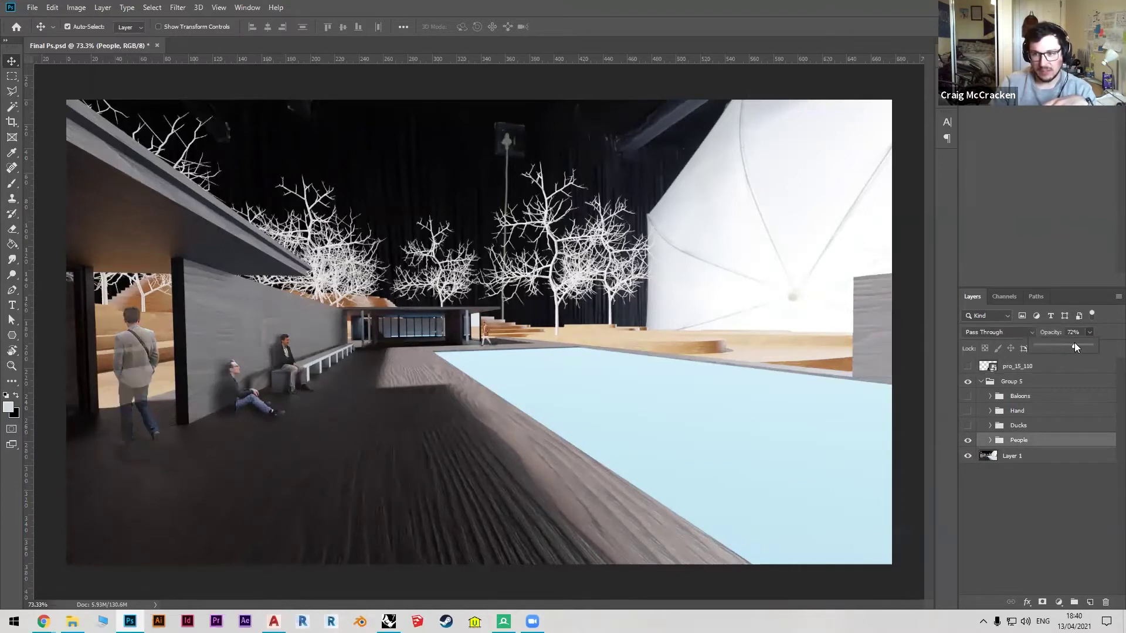
{"action": "left_click", "coordinate": [969, 428]}
Show the Ducks, Hand and Baloons groups in the courtyard composite.
{"action": "left_click", "coordinate": [967, 426]}
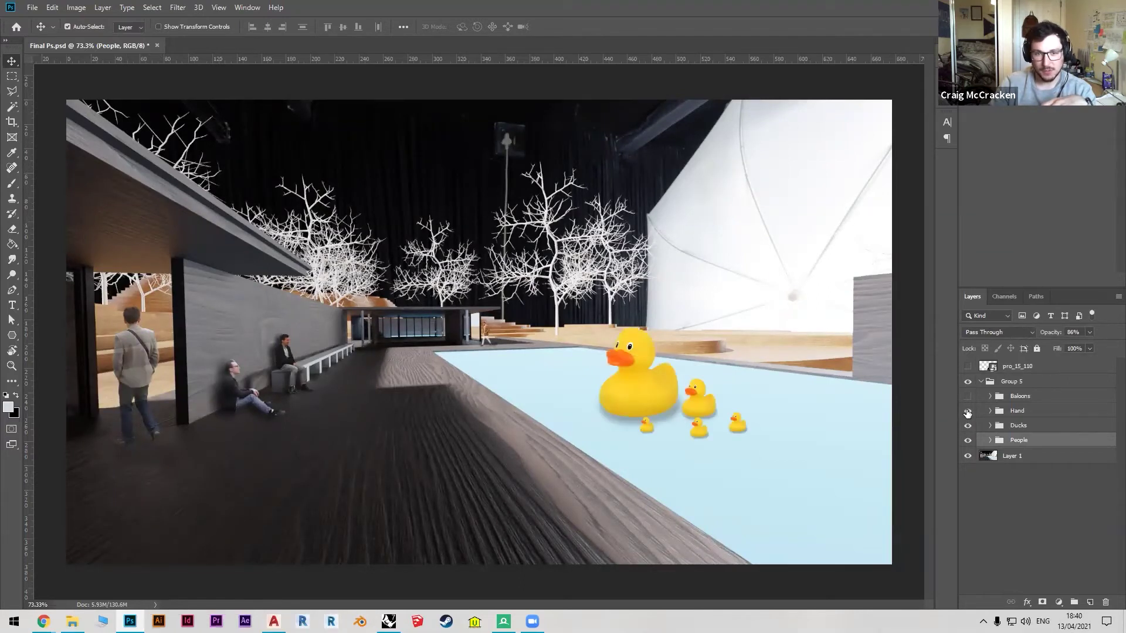
{"action": "left_click", "coordinate": [967, 412]}
{"action": "left_click", "coordinate": [968, 397]}
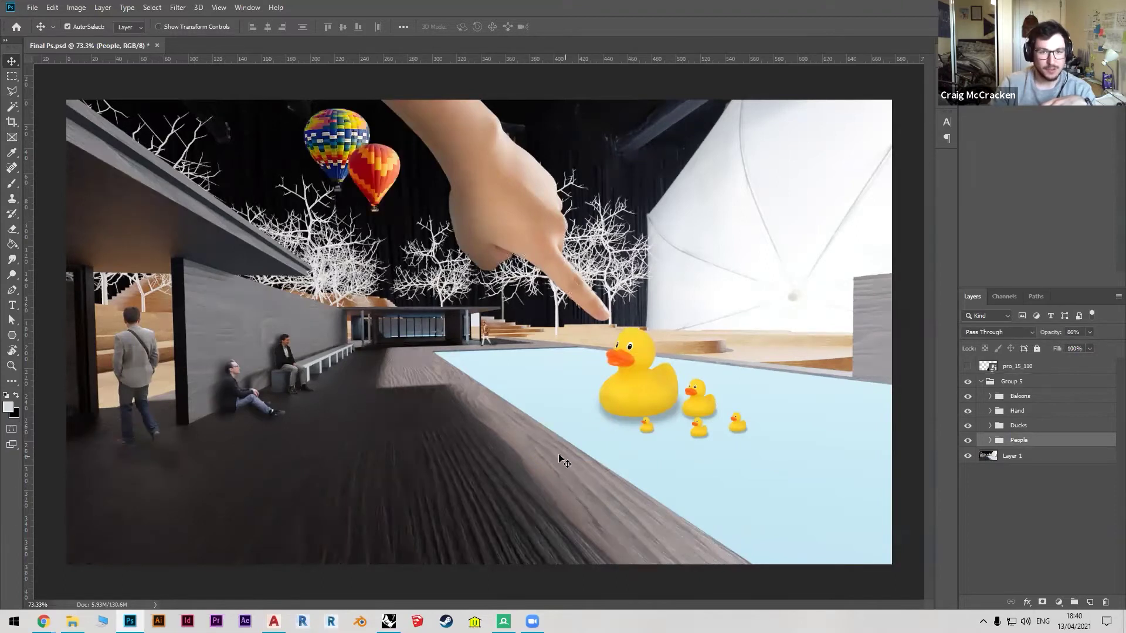
{"action": "left_click_drag", "start_coordinate": [371, 174], "coordinate": [399, 265]}
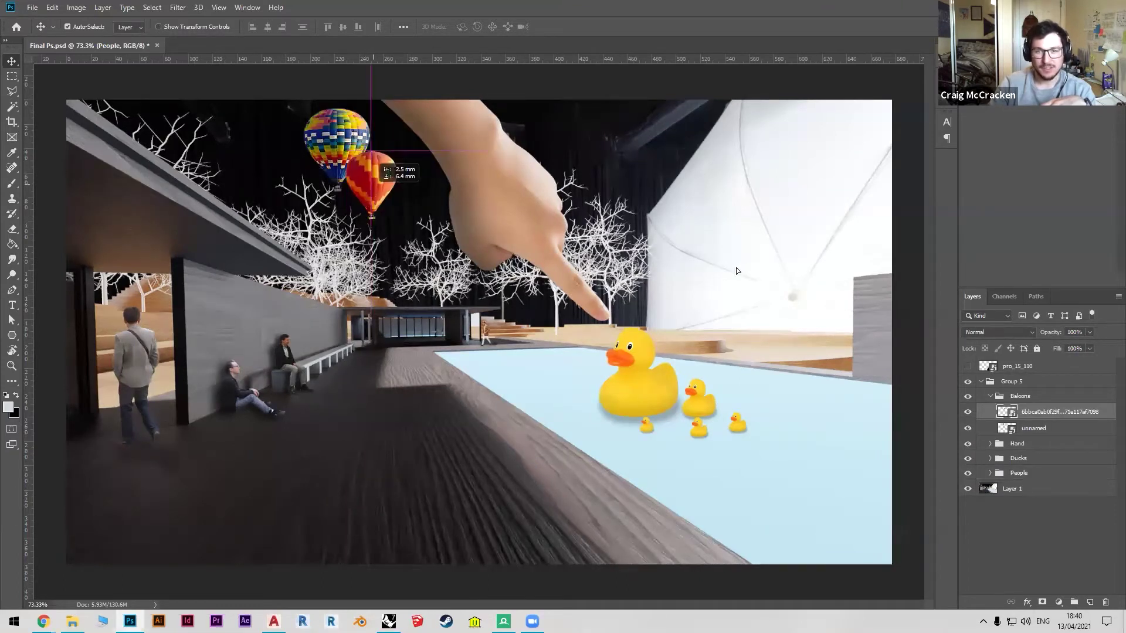
{"action": "left_click", "coordinate": [681, 212]}
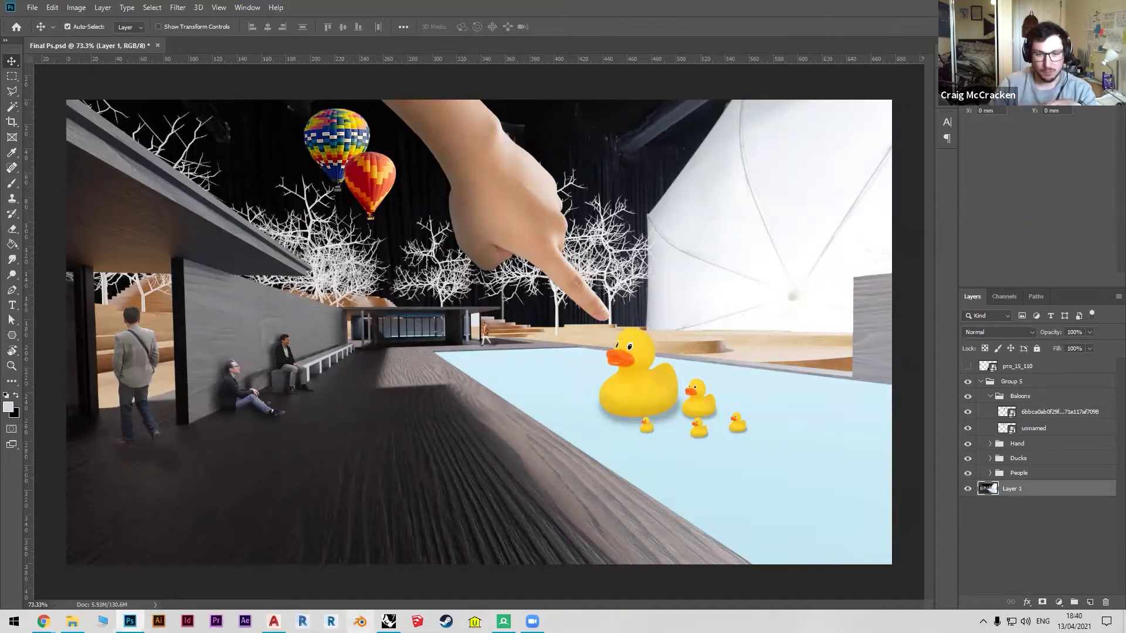
Close Rhino from the taskbar without saving changes.
{"action": "right_click", "coordinate": [389, 621]}
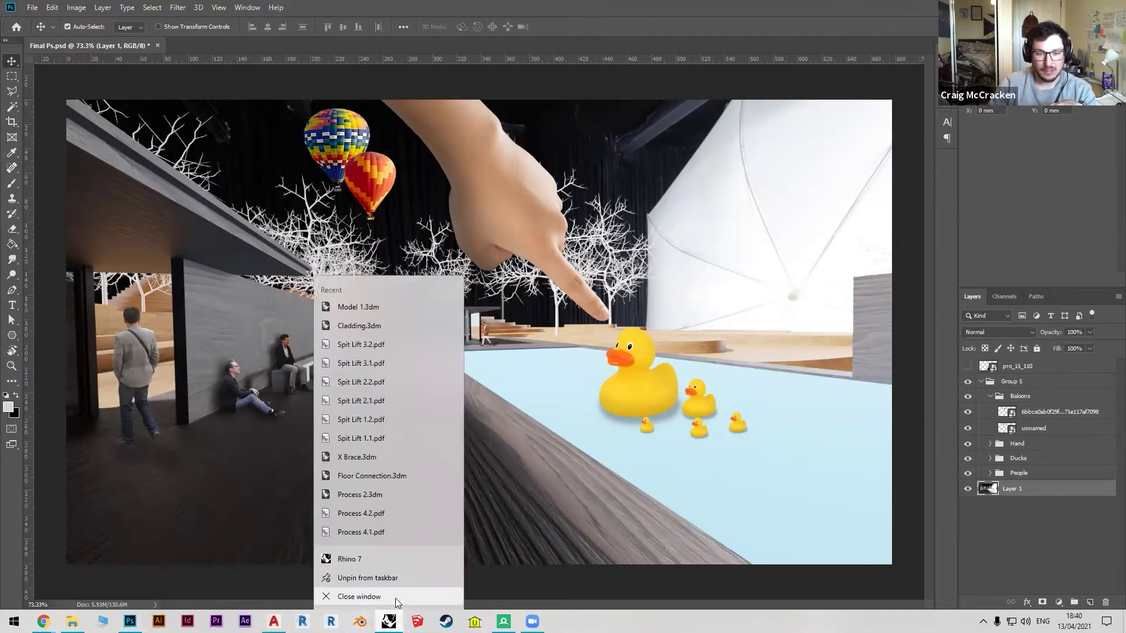
{"action": "left_click", "coordinate": [395, 597]}
{"action": "left_click", "coordinate": [566, 335]}
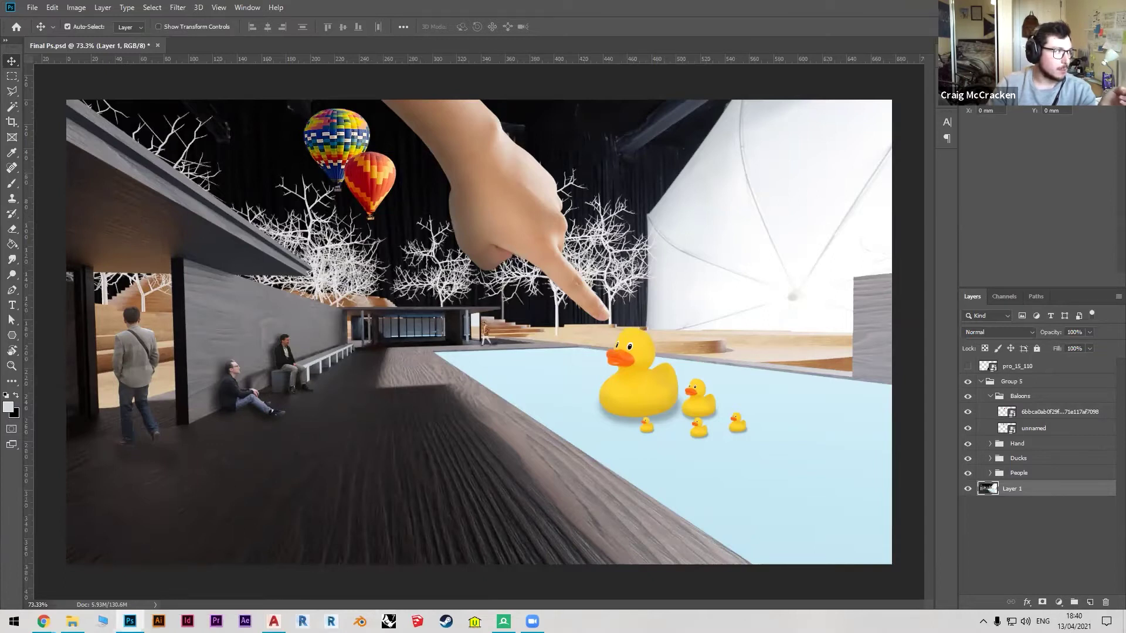
Show the Cabin in the Woods page in Chrome, then play Swinging from Workshop > Examples.
{"action": "left_click", "coordinate": [43, 622]}
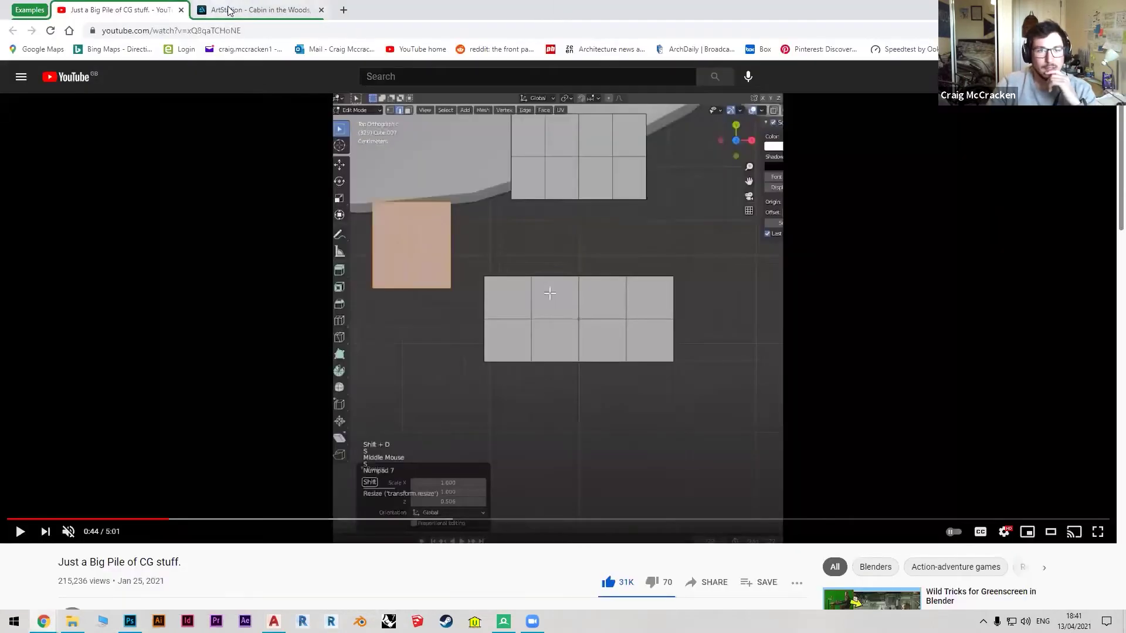
{"action": "left_click", "coordinate": [228, 10]}
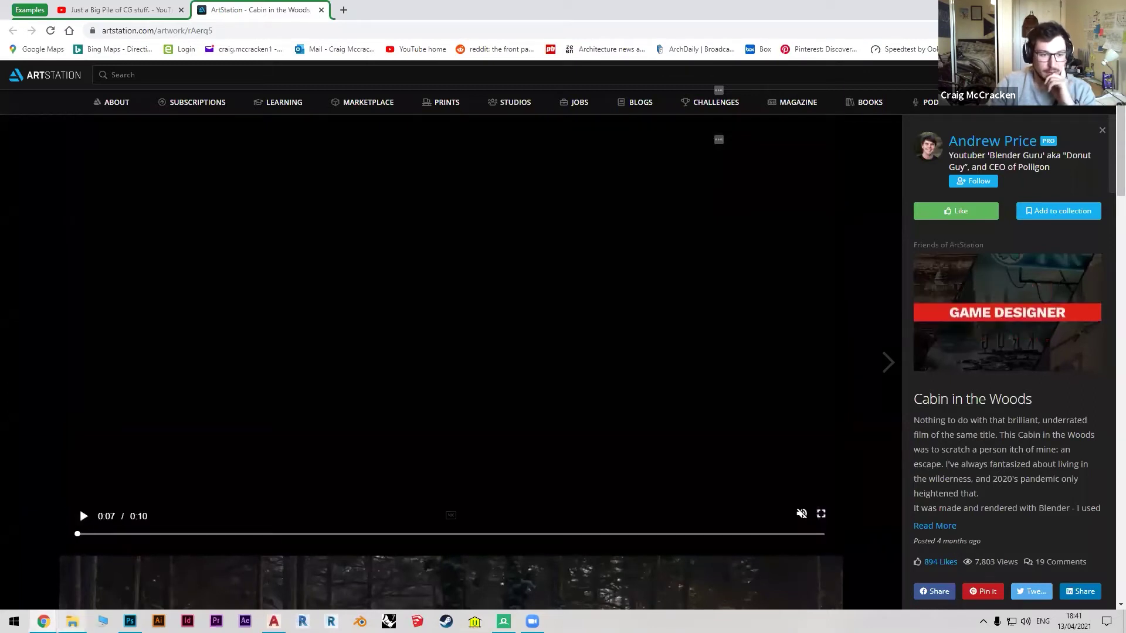
{"action": "key", "text": "alt+Tab"}
{"action": "left_click", "coordinate": [459, 233]}
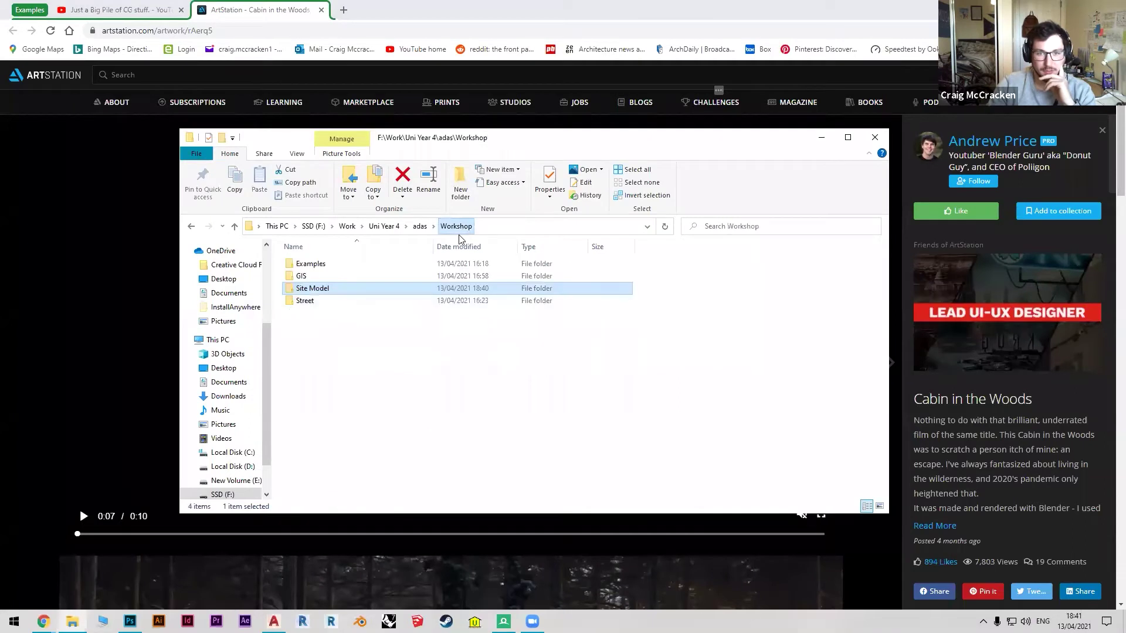
{"action": "double_click", "coordinate": [317, 264]}
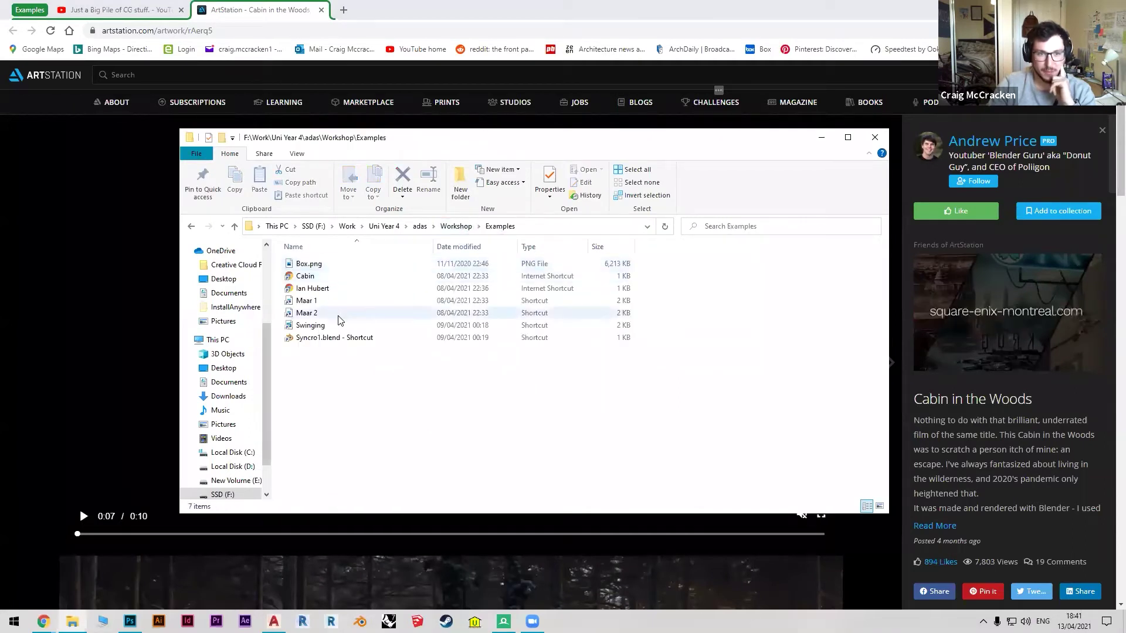
{"action": "double_click", "coordinate": [317, 325]}
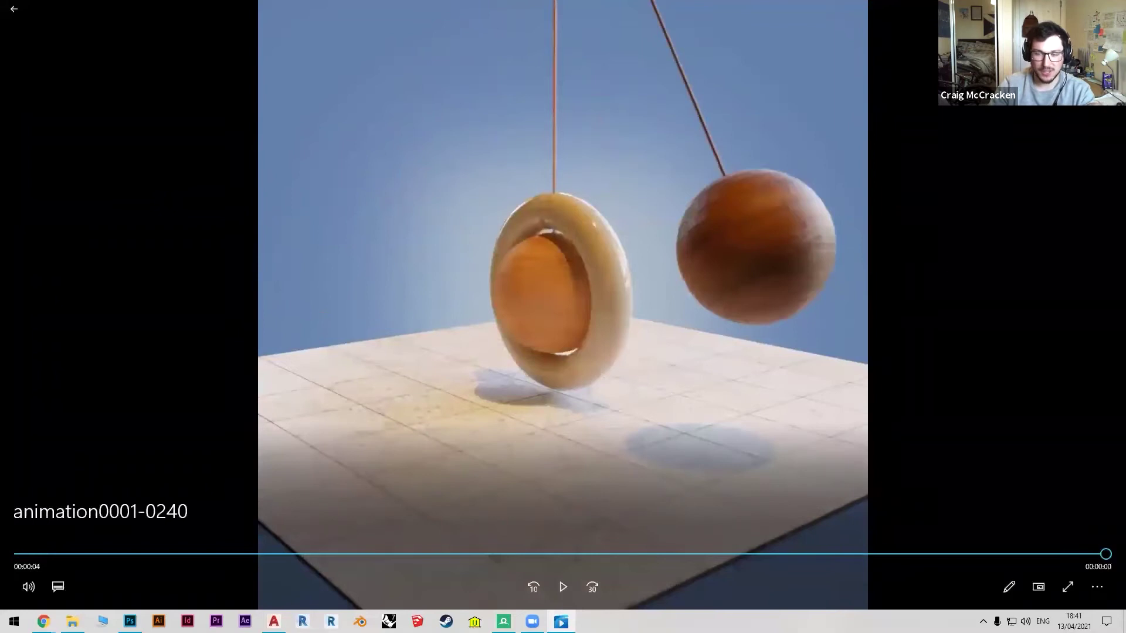
Replay the Swinging animation from the start, close it, and open the Maar 1 image.
{"action": "left_click_drag", "start_coordinate": [499, 554], "coordinate": [409, 554]}
{"action": "left_click", "coordinate": [562, 592]}
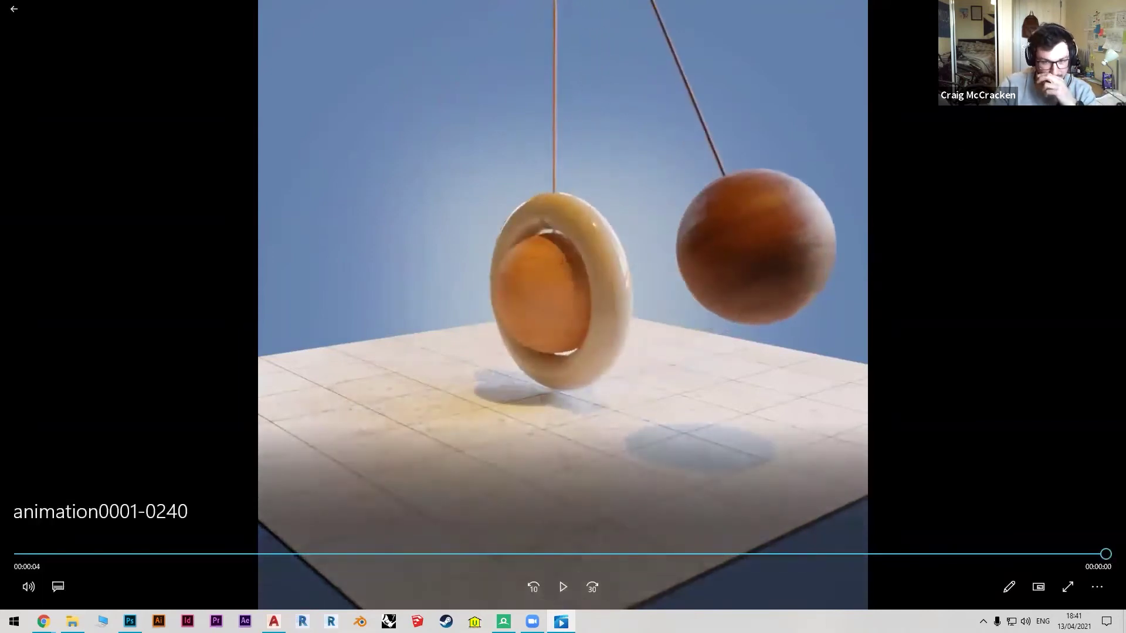
{"action": "key", "text": "alt+F4"}
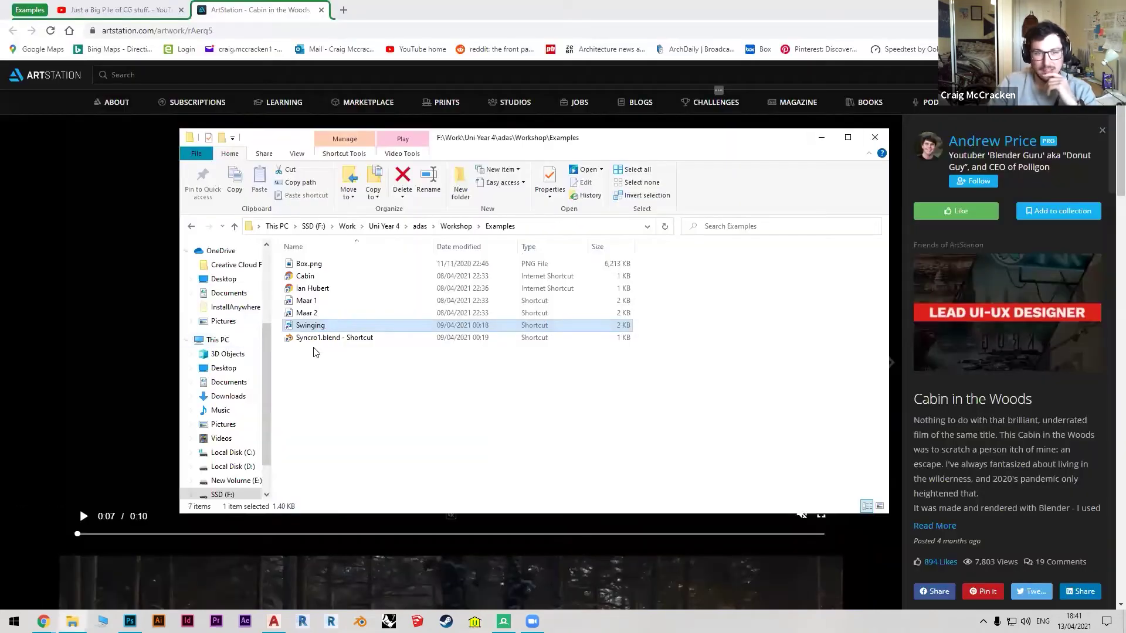
{"action": "left_click", "coordinate": [332, 371]}
{"action": "double_click", "coordinate": [324, 302]}
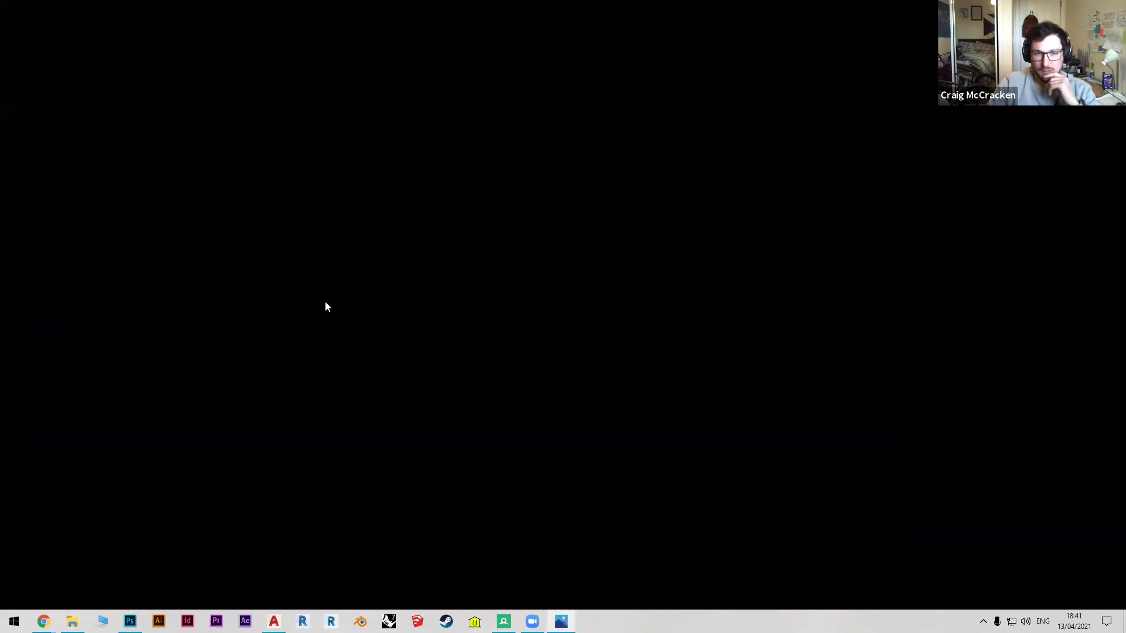
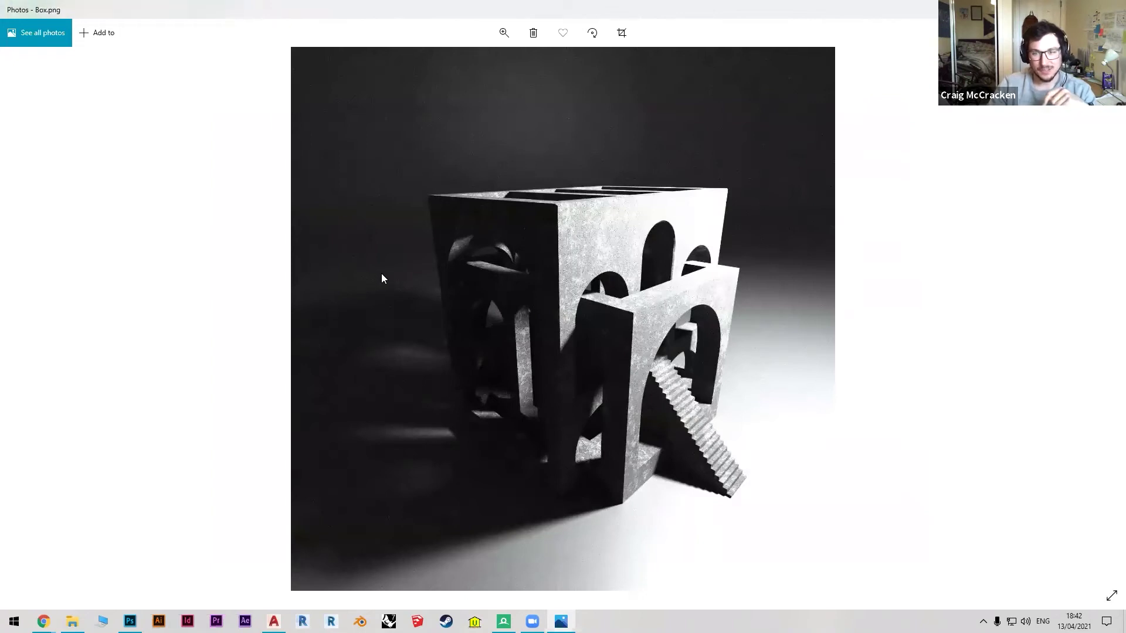
Close Box.png in Windows Photos and return to the ArtStation 'Cabin in the Woods' page.
{"action": "key", "text": "alt+F4"}
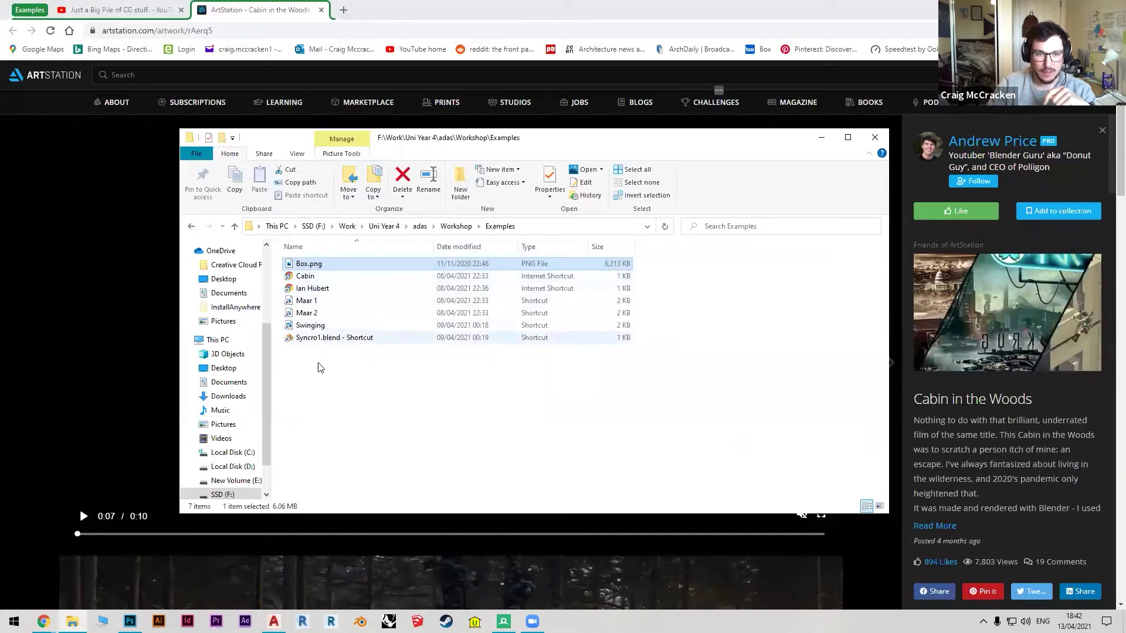
{"action": "left_click", "coordinate": [278, 5]}
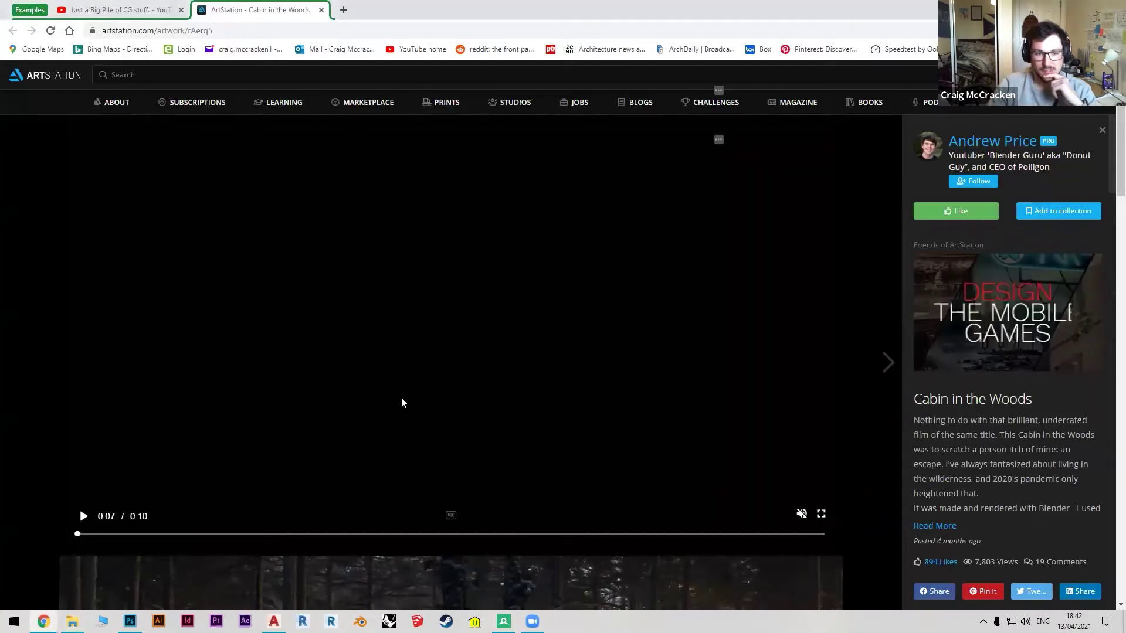
Rewind the cabin video to the start and copy the nickname from the artist's bio.
{"action": "left_click", "coordinate": [72, 536]}
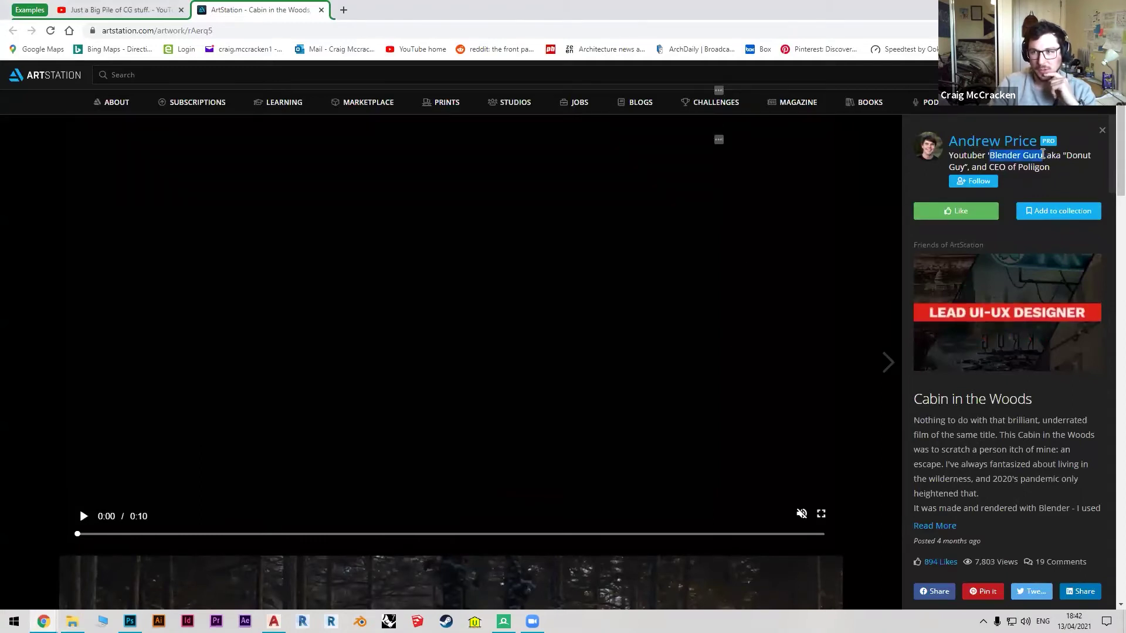
{"action": "left_click", "coordinate": [1037, 155]}
{"action": "left_click_drag", "start_coordinate": [1041, 155], "coordinate": [1003, 158]}
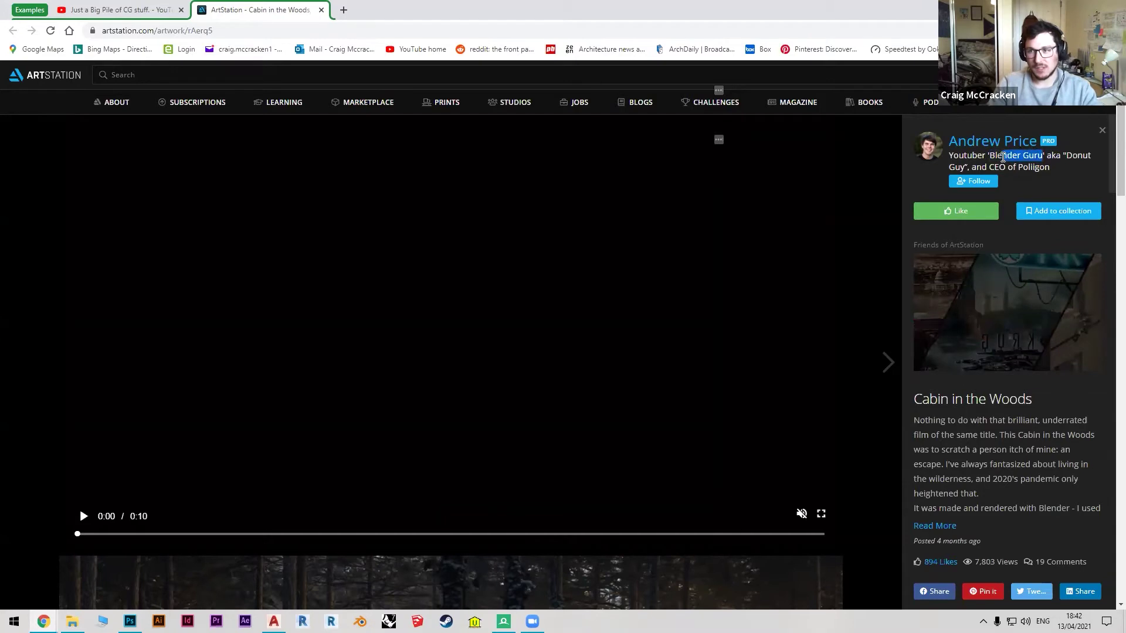
{"action": "right_click", "coordinate": [993, 155]}
{"action": "left_click", "coordinate": [961, 167]}
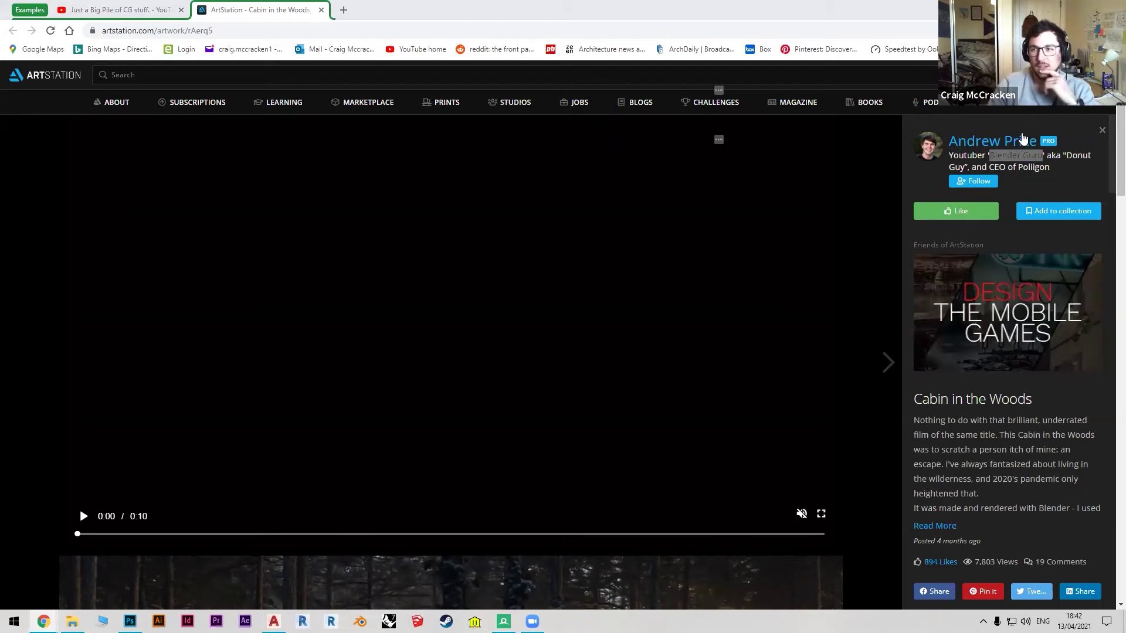
Play the Cabin in the Woods video and pause it at 0:06 on the A-frame cabin.
{"action": "left_click", "coordinate": [1035, 157]}
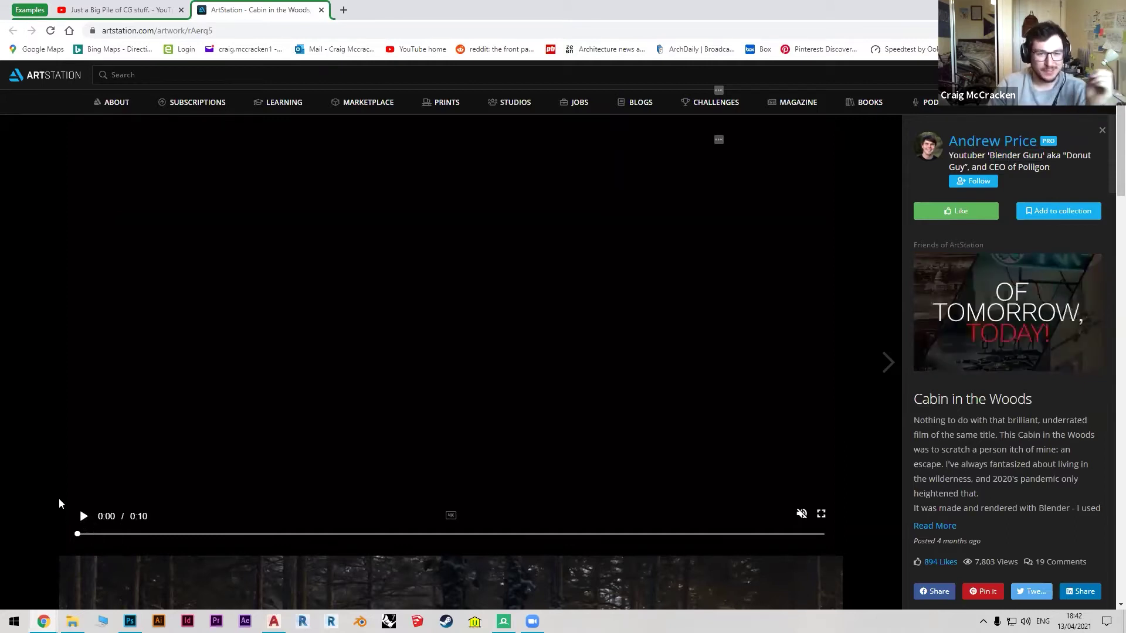
{"action": "left_click", "coordinate": [83, 516]}
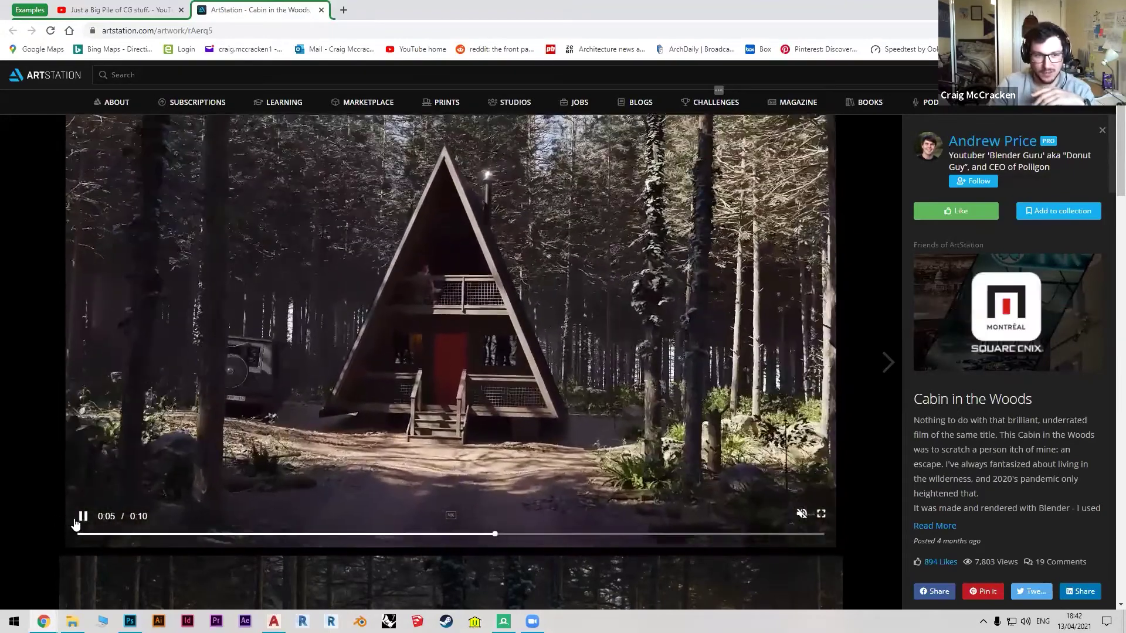
{"action": "left_click", "coordinate": [188, 463]}
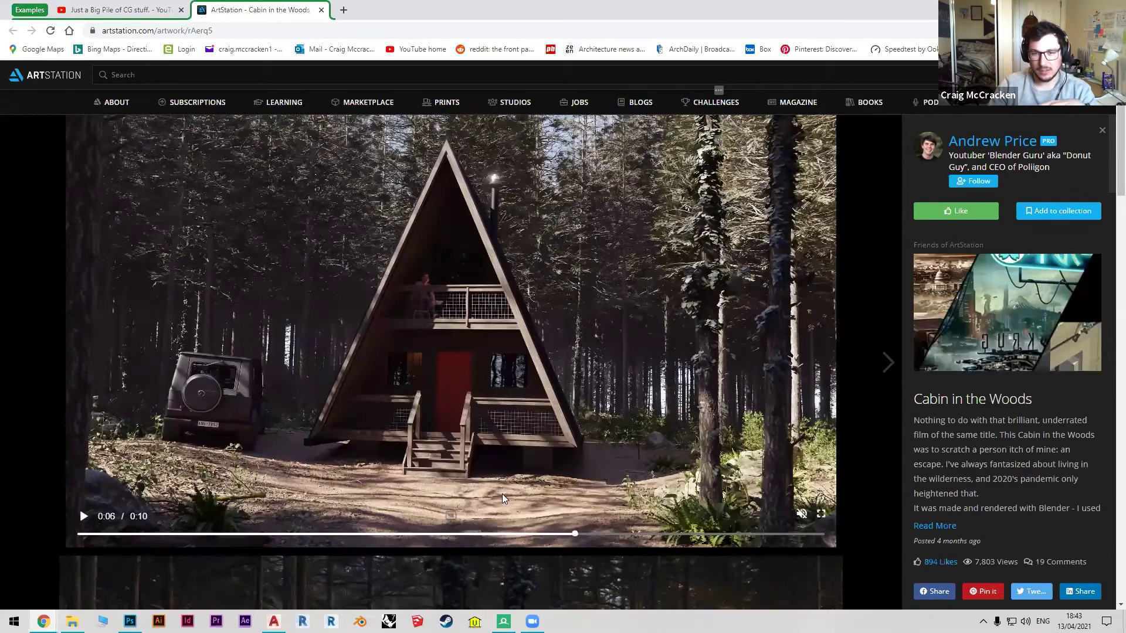
Browse the Cabin in the Woods images, then open the artist's profile with All, 2D and 3D albums.
{"action": "scroll", "coordinate": [492, 516], "scroll_direction": "down", "scroll_amount": 5}
{"action": "scroll", "coordinate": [482, 489], "scroll_direction": "down", "scroll_amount": 2}
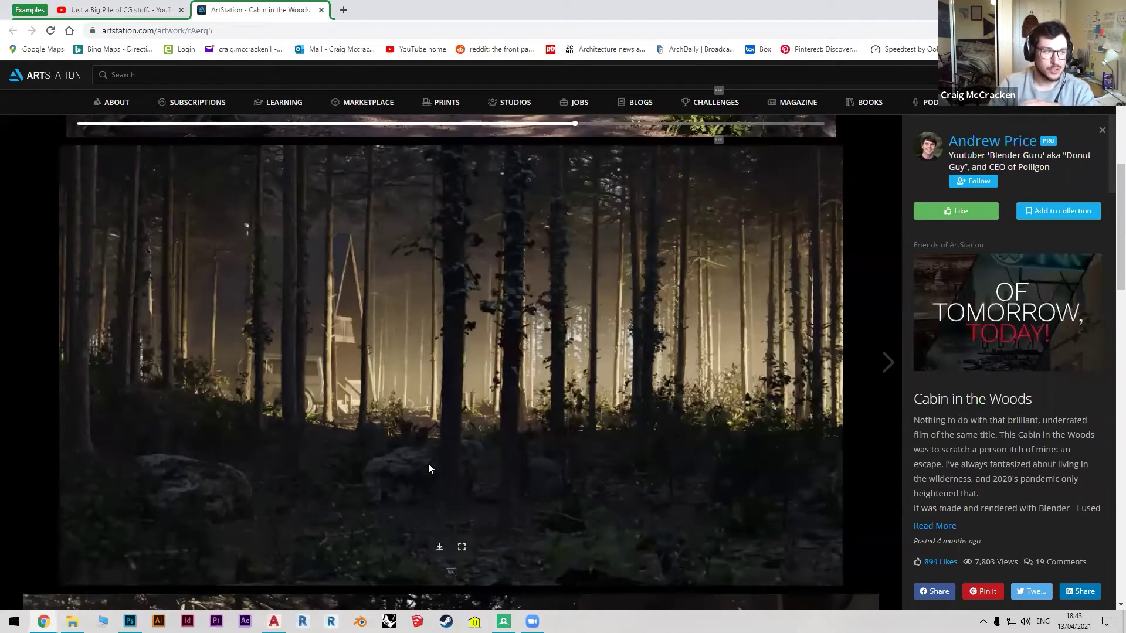
{"action": "scroll", "coordinate": [428, 464], "scroll_direction": "down", "scroll_amount": 3}
{"action": "scroll", "coordinate": [428, 463], "scroll_direction": "down", "scroll_amount": 6}
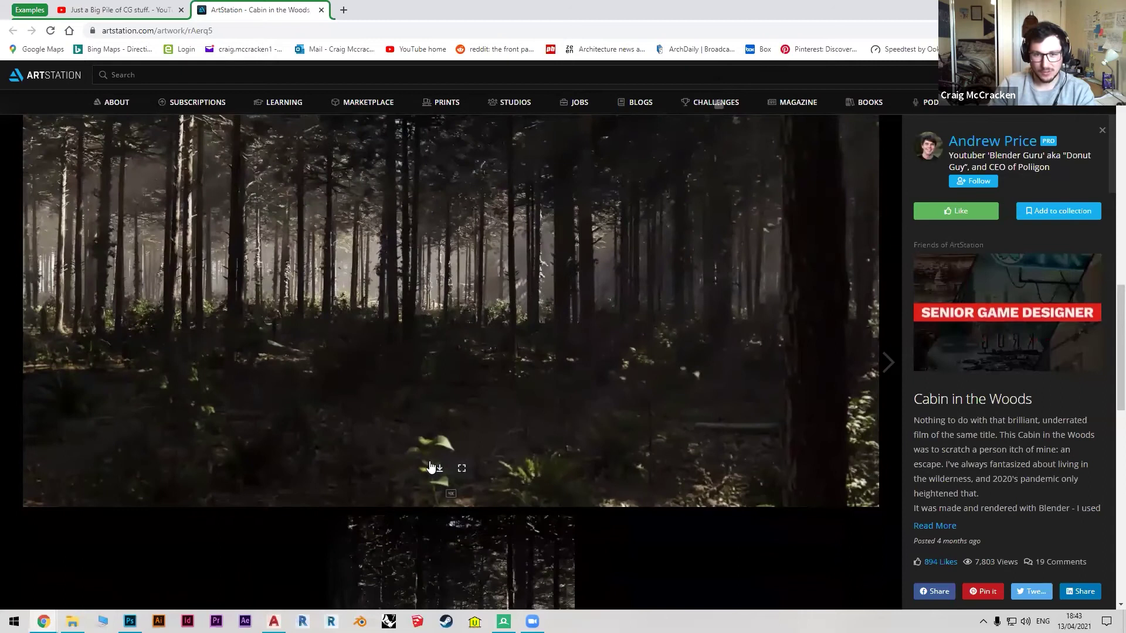
{"action": "scroll", "coordinate": [429, 461], "scroll_direction": "down", "scroll_amount": 4}
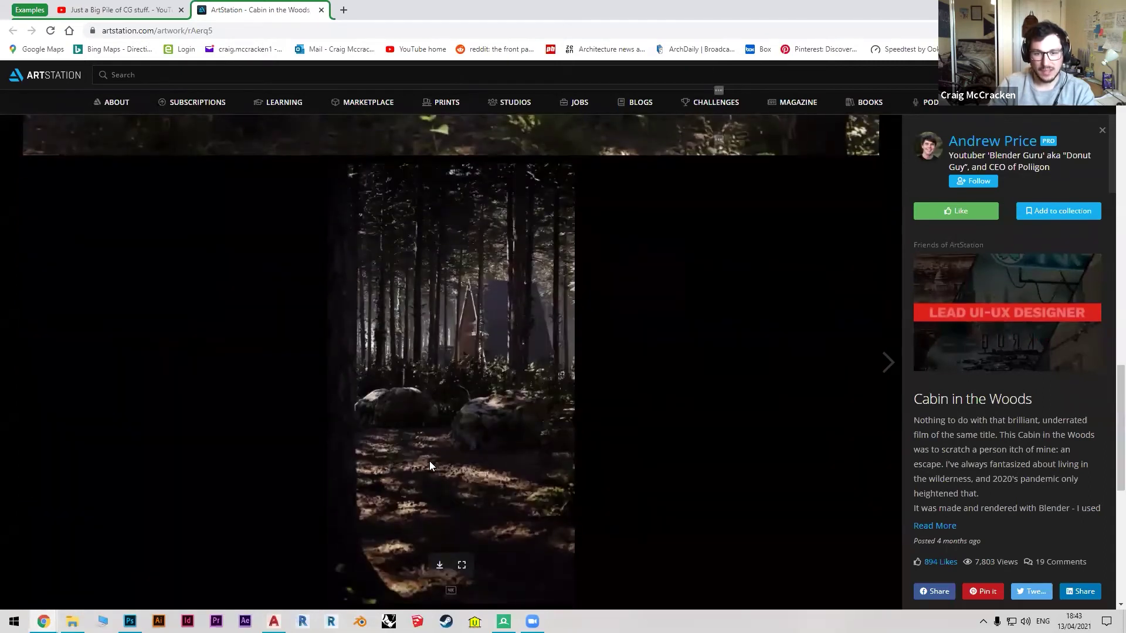
{"action": "scroll", "coordinate": [528, 447], "scroll_direction": "down", "scroll_amount": 4}
{"action": "scroll", "coordinate": [533, 450], "scroll_direction": "down", "scroll_amount": 5}
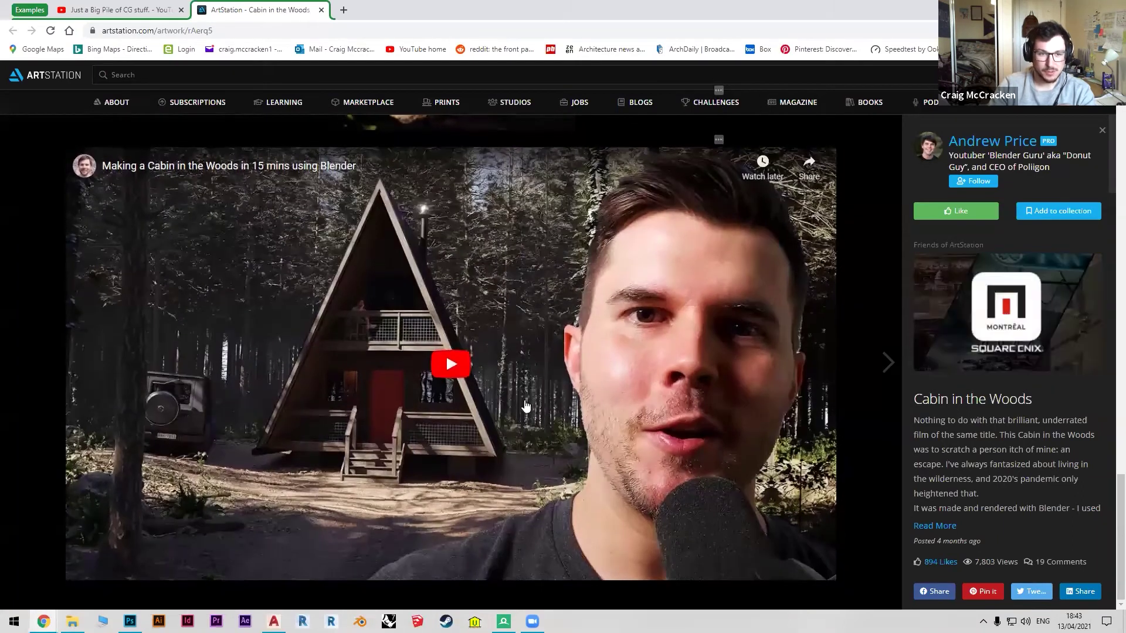
{"action": "scroll", "coordinate": [348, 382], "scroll_direction": "up", "scroll_amount": 10}
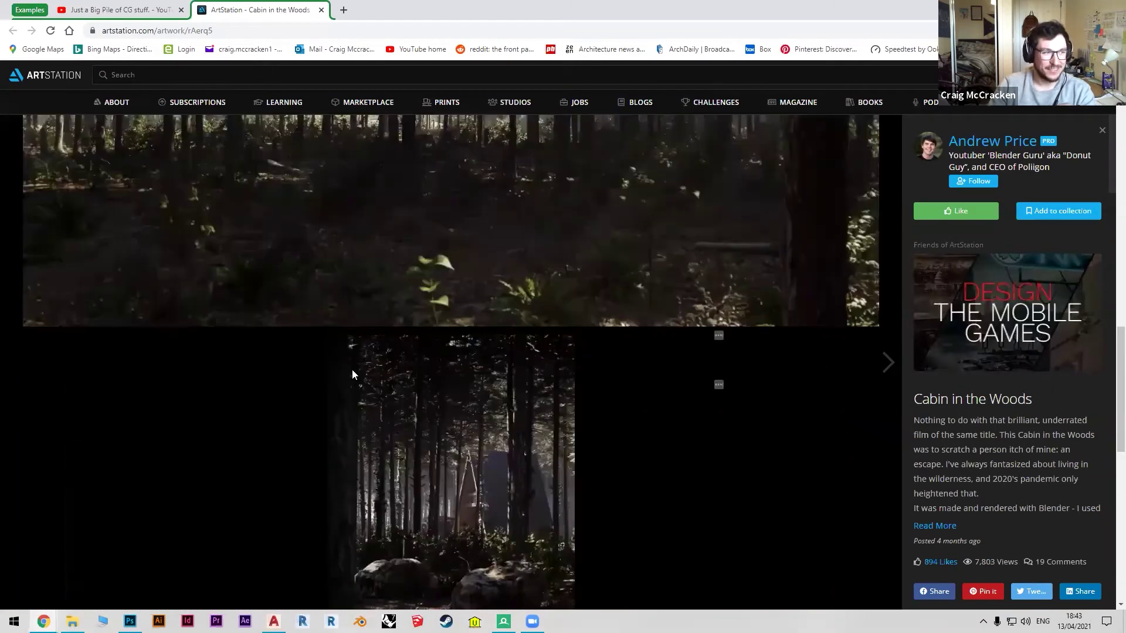
{"action": "scroll", "coordinate": [346, 368], "scroll_direction": "up", "scroll_amount": 10}
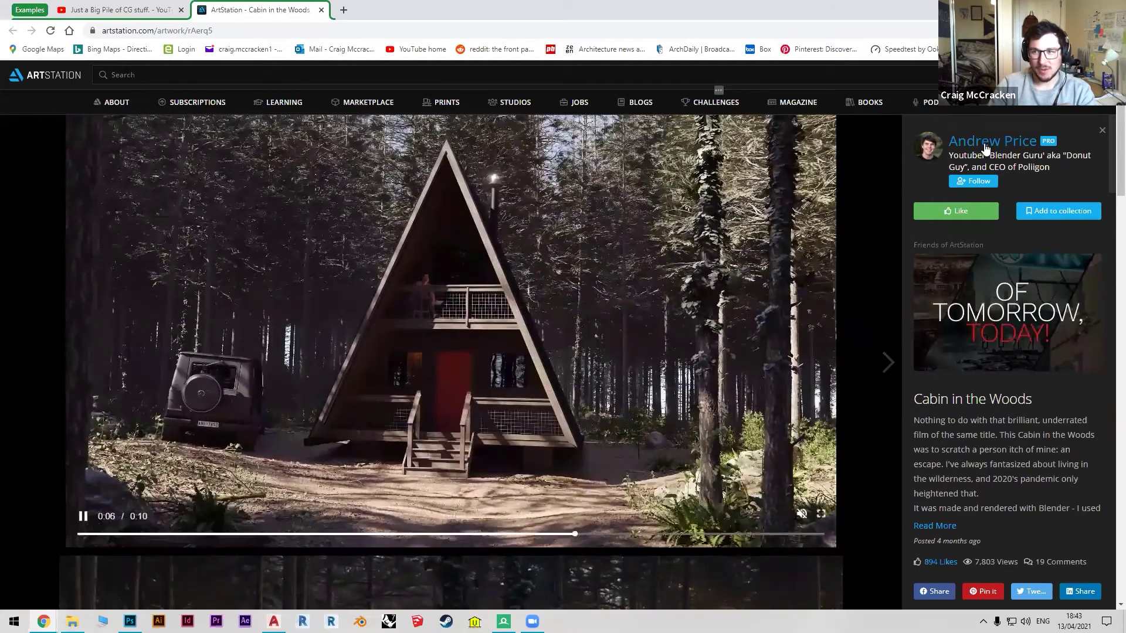
{"action": "left_click", "coordinate": [986, 149]}
{"action": "scroll", "coordinate": [227, 340], "scroll_direction": "down", "scroll_amount": 4}
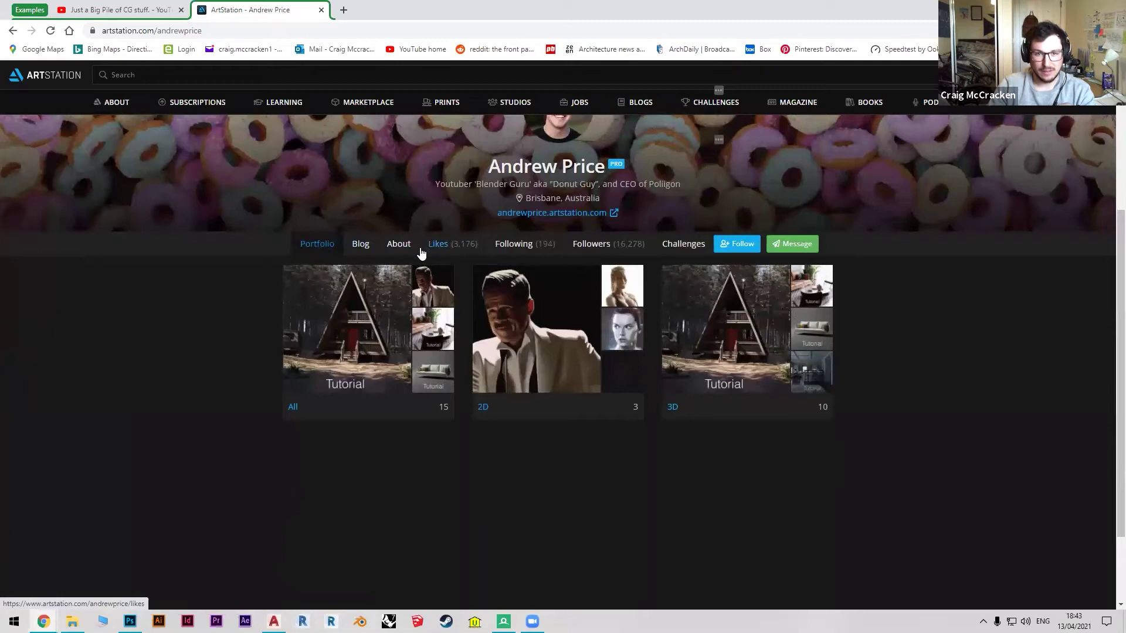
Open Subway Corridor from the 3D album, browse its Reference/Render images, and close the tab.
{"action": "left_click", "coordinate": [710, 409]}
{"action": "scroll", "coordinate": [546, 382], "scroll_direction": "down", "scroll_amount": 5}
{"action": "left_click", "coordinate": [682, 322]}
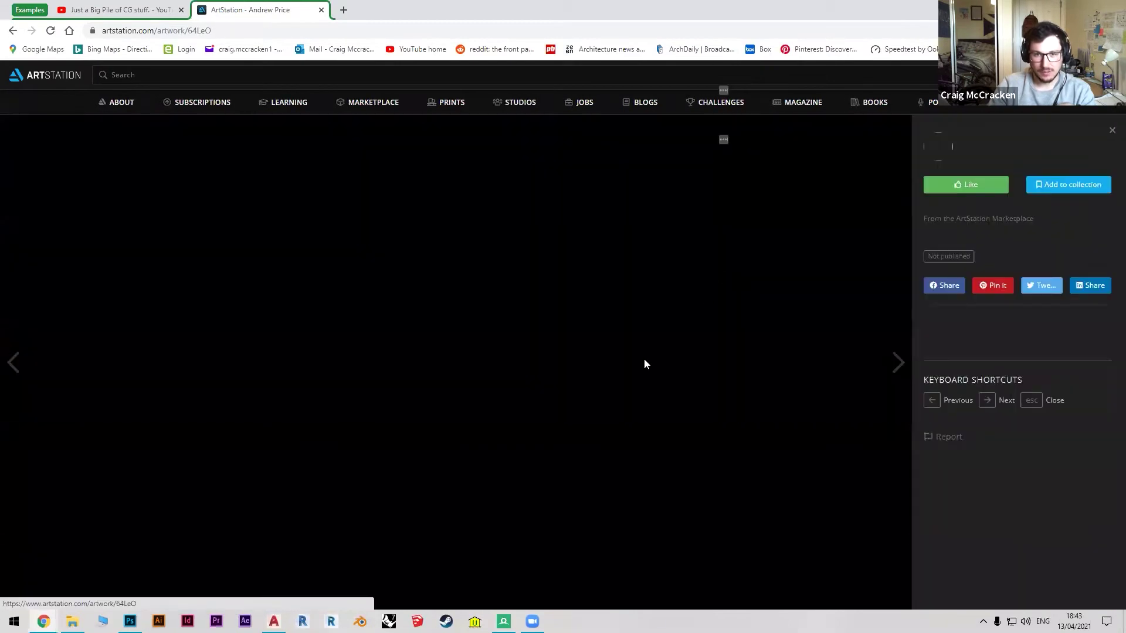
{"action": "scroll", "coordinate": [484, 419], "scroll_direction": "down", "scroll_amount": 5}
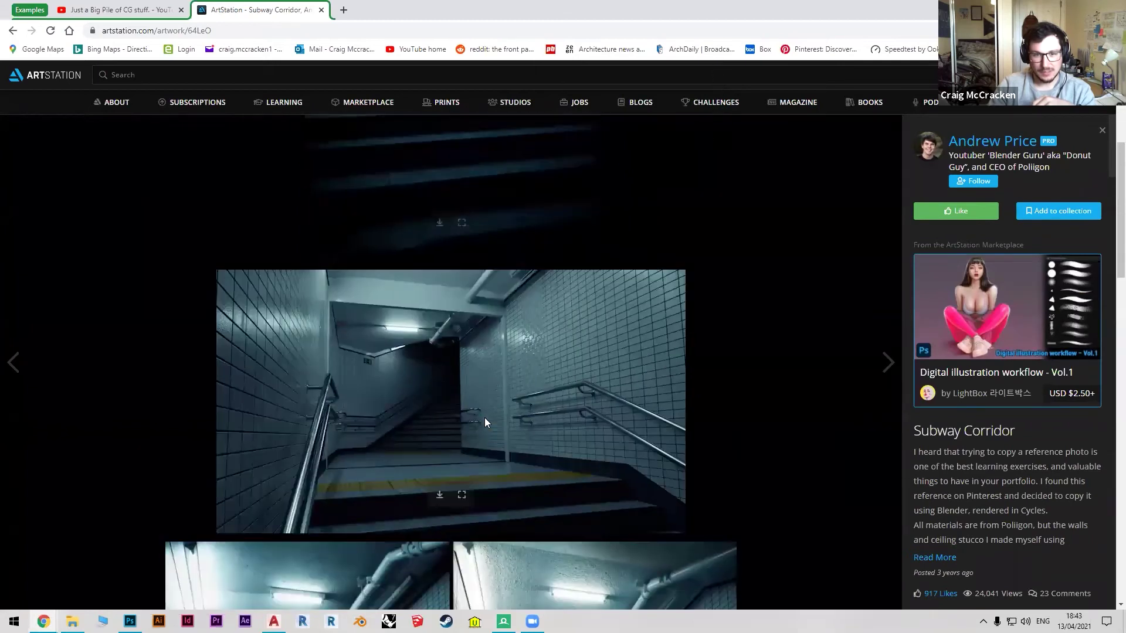
{"action": "scroll", "coordinate": [197, 459], "scroll_direction": "down", "scroll_amount": 1}
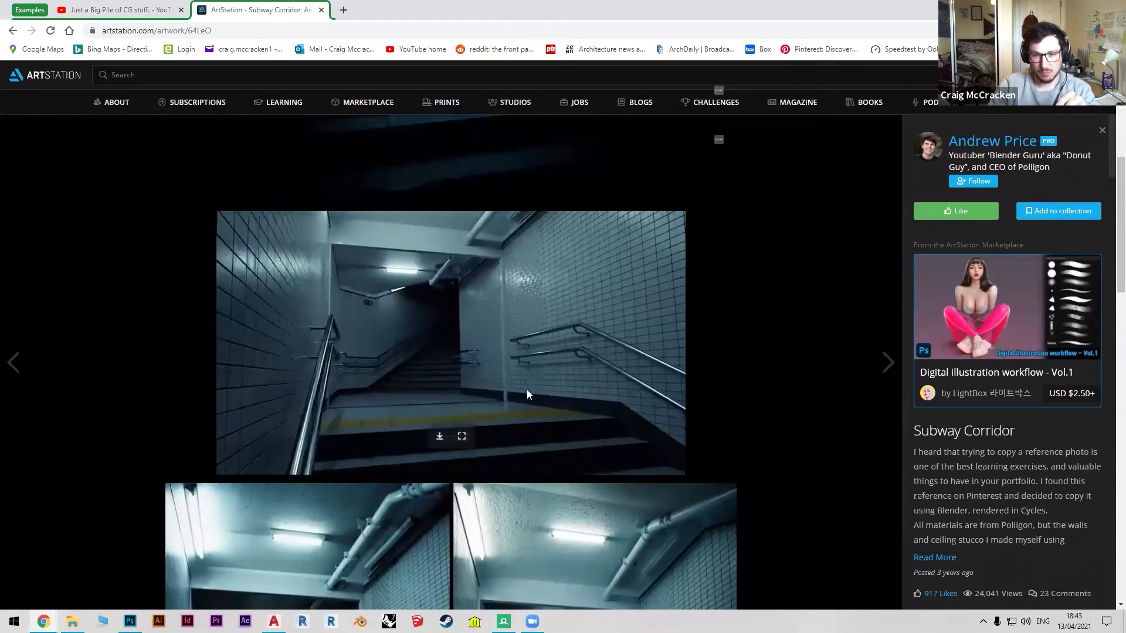
{"action": "scroll", "coordinate": [539, 387], "scroll_direction": "down", "scroll_amount": 5}
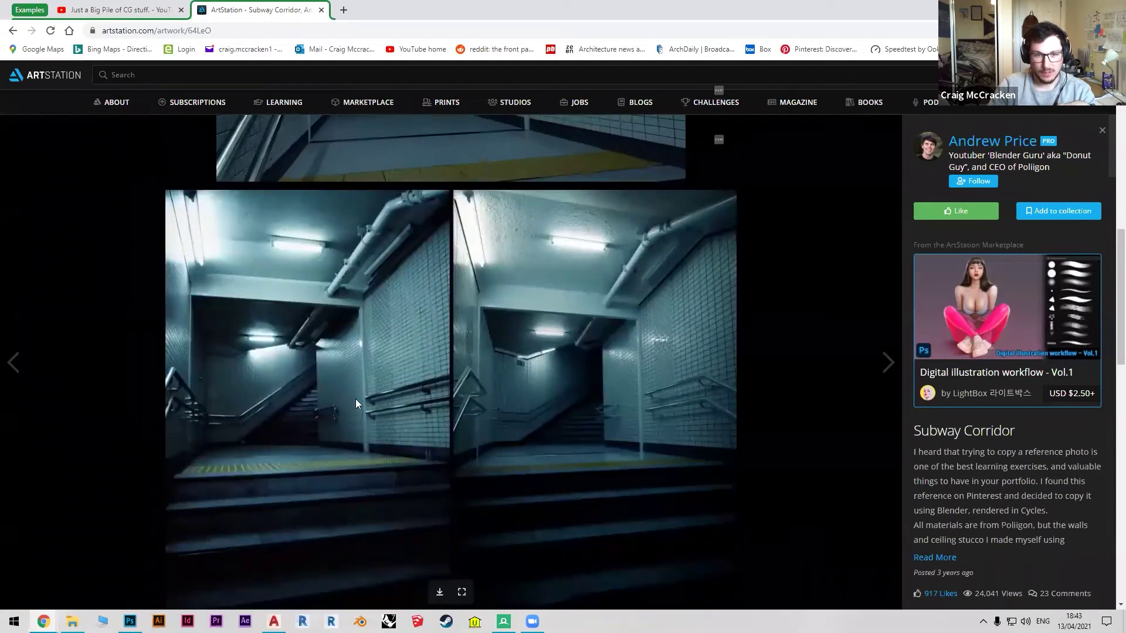
{"action": "scroll", "coordinate": [352, 420], "scroll_direction": "down", "scroll_amount": 2}
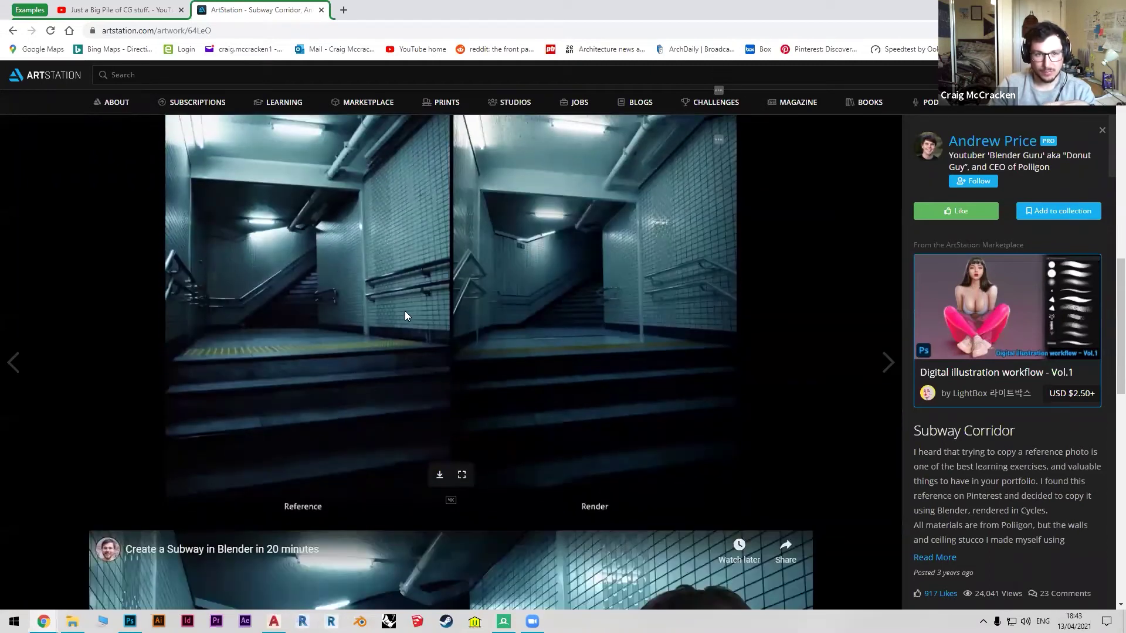
{"action": "scroll", "coordinate": [407, 331], "scroll_direction": "down", "scroll_amount": 3}
{"action": "scroll", "coordinate": [414, 351], "scroll_direction": "up", "scroll_amount": 5}
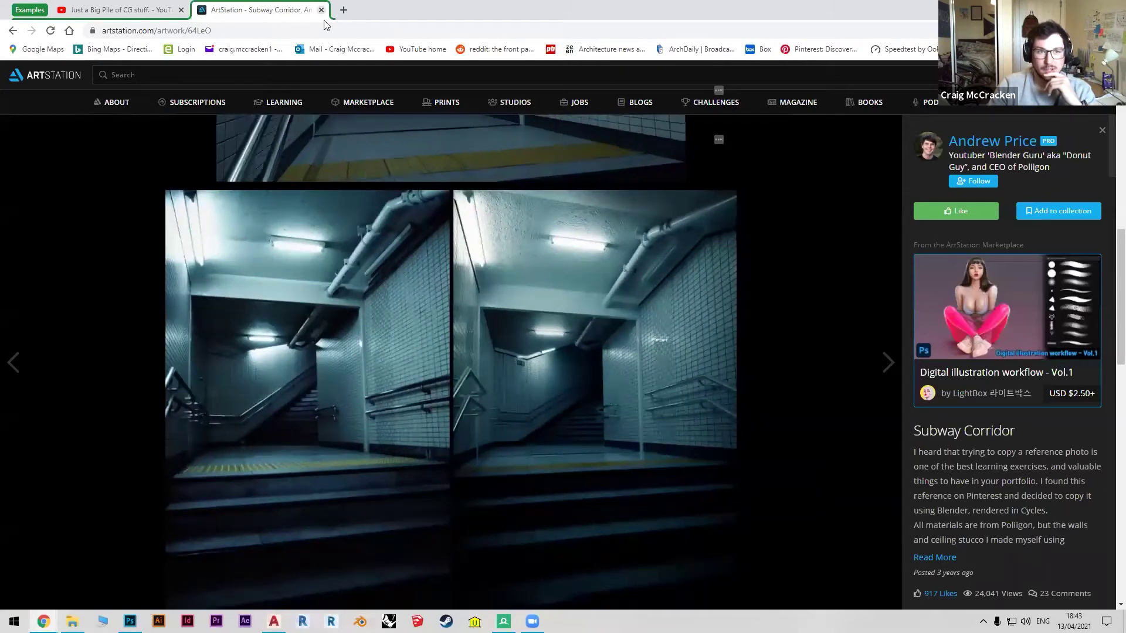
{"action": "key", "text": "ctrl+w"}
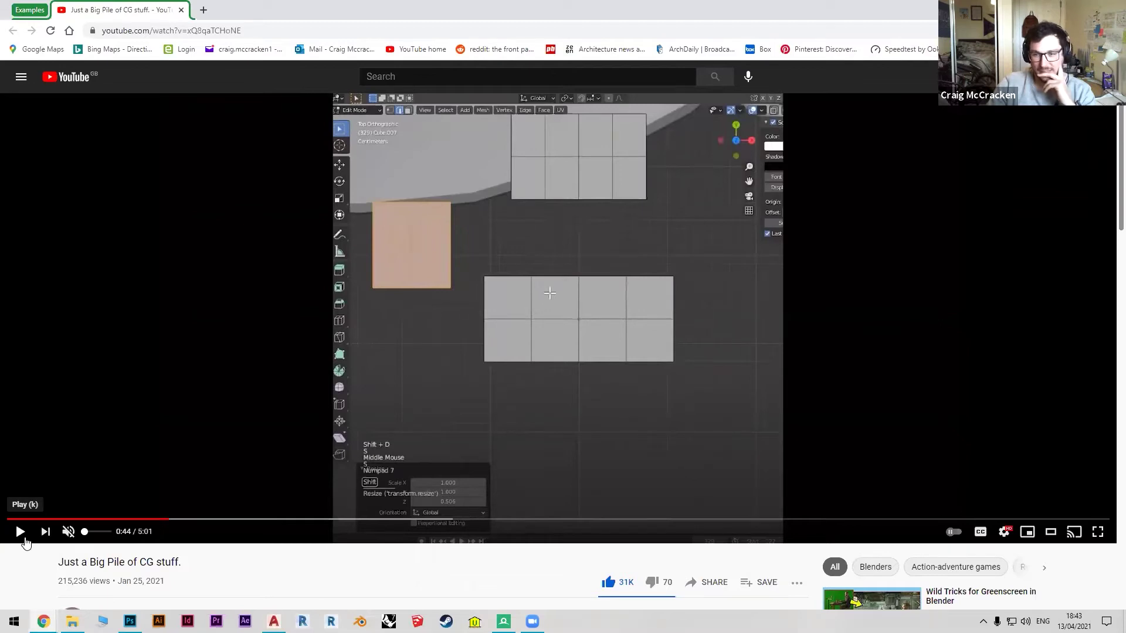
Highlight the channel name under the YouTube video, then clear the selection.
{"action": "scroll", "coordinate": [189, 544], "scroll_direction": "down", "scroll_amount": 2}
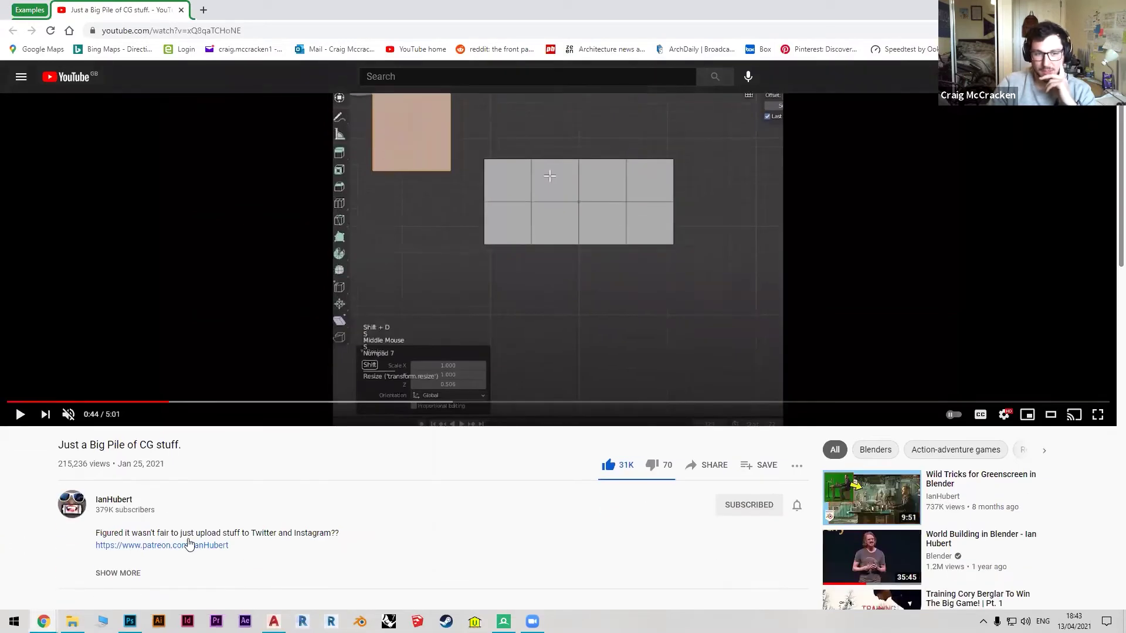
{"action": "mouse_move", "coordinate": [109, 498]}
{"action": "left_mouse_down"}
{"action": "mouse_move", "coordinate": [95, 493]}
{"action": "mouse_move", "coordinate": [129, 498]}
{"action": "left_mouse_up"}
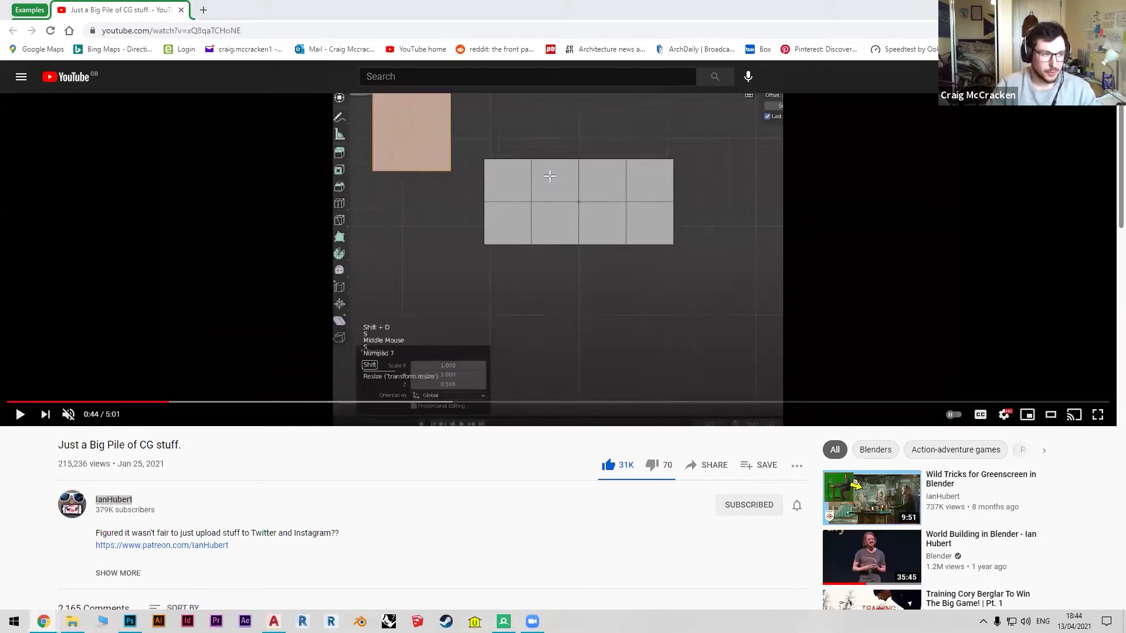
{"action": "left_click", "coordinate": [183, 443]}
{"action": "scroll", "coordinate": [271, 512], "scroll_direction": "up", "scroll_amount": 2}
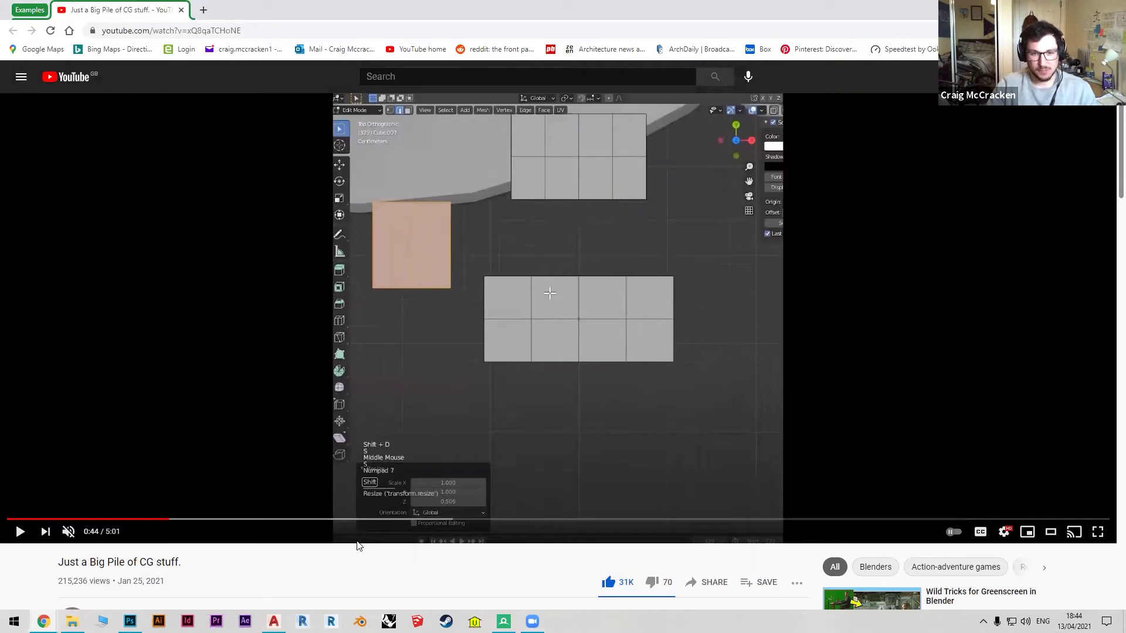
Seek the CG stuff video back to about 0:38, pause near 0:47, then resume playback.
{"action": "left_click", "coordinate": [158, 519]}
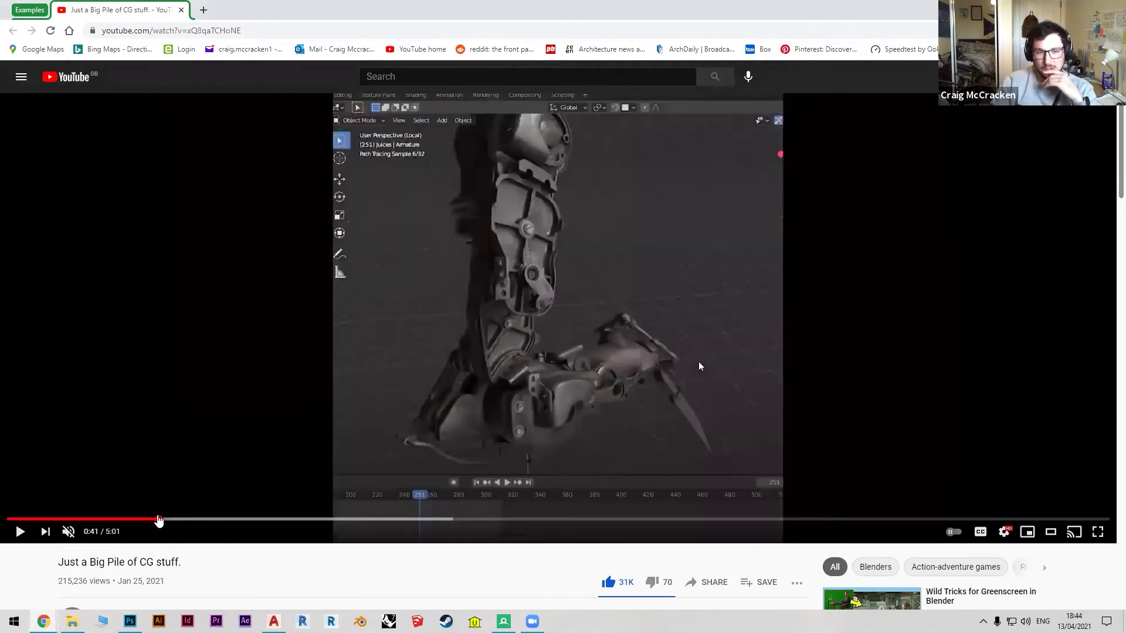
{"action": "left_click", "coordinate": [142, 520]}
{"action": "left_click_drag", "start_coordinate": [140, 521], "coordinate": [147, 520]}
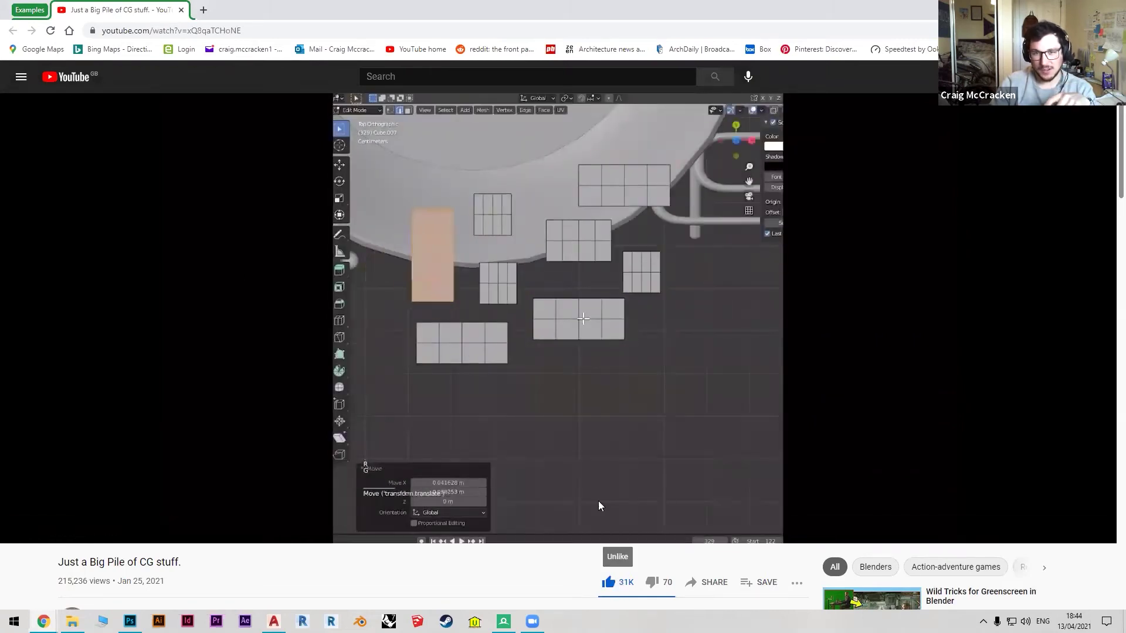
{"action": "left_click", "coordinate": [589, 435]}
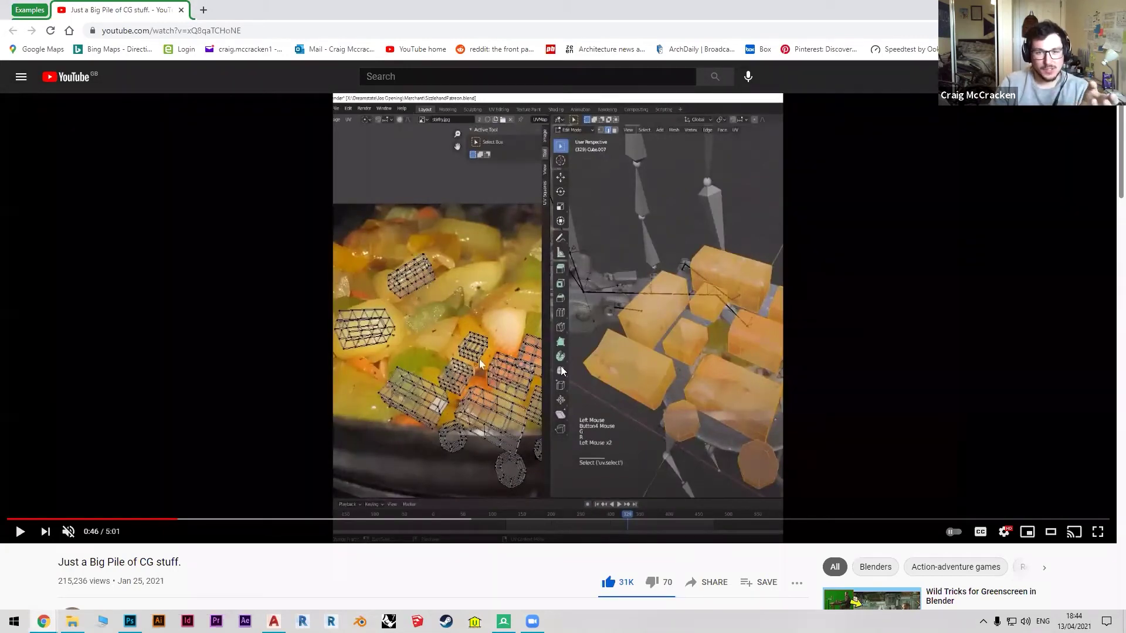
{"action": "left_click", "coordinate": [452, 397]}
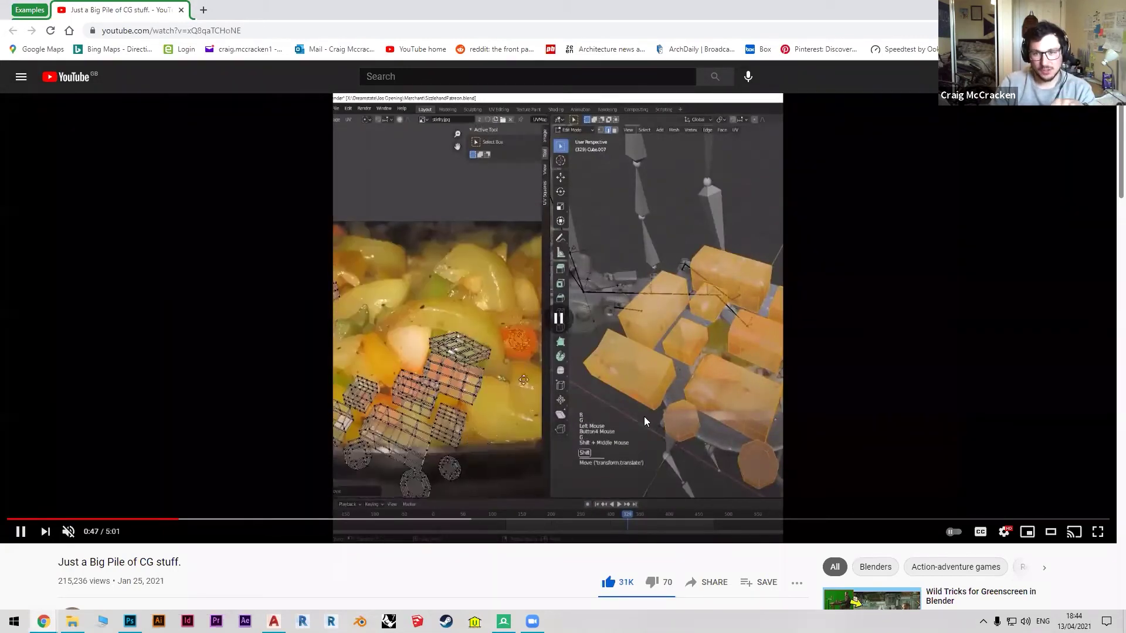
{"action": "left_click", "coordinate": [675, 407]}
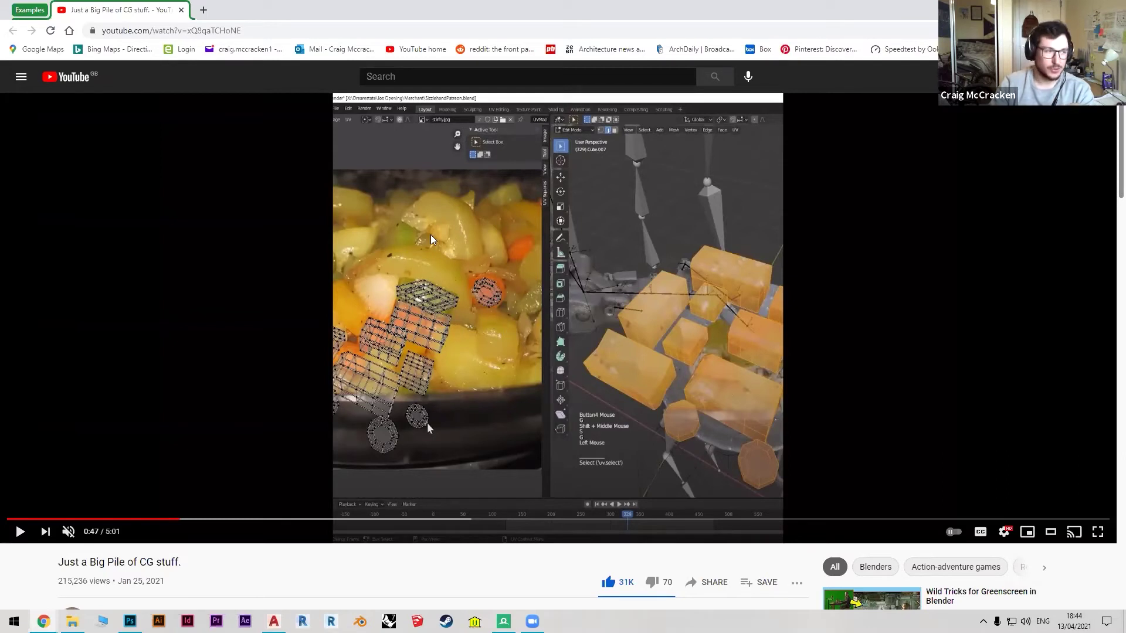
{"action": "left_click", "coordinate": [531, 348]}
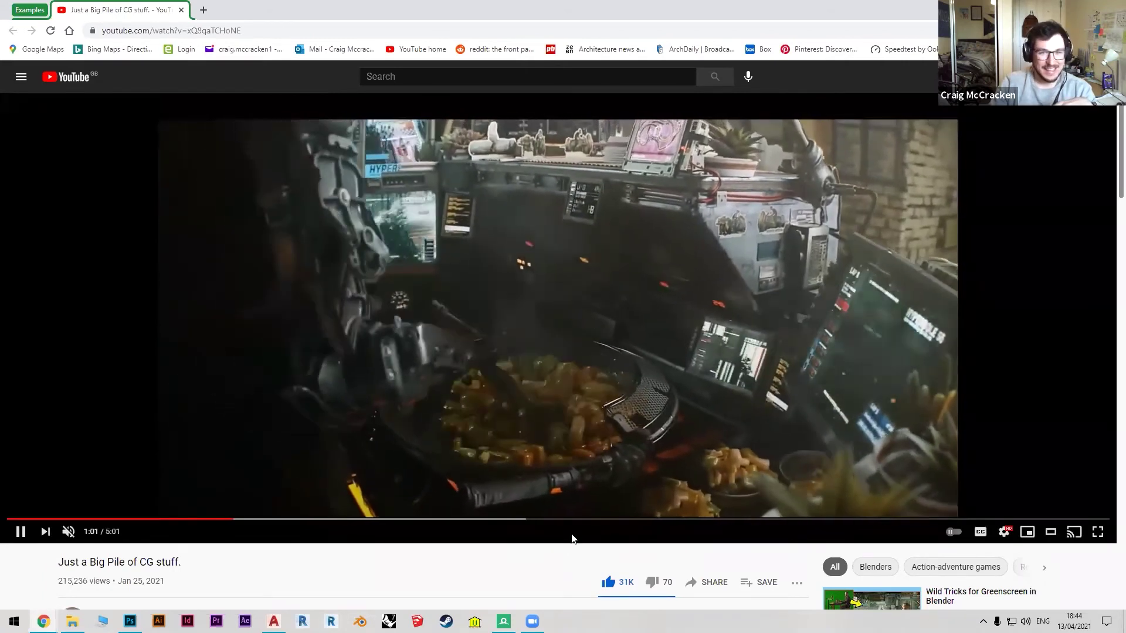
Pause and resume the showreel on the waterfall and forest-stream shots, continuing to the jellyfish at 1:36.
{"action": "left_click", "coordinate": [585, 444]}
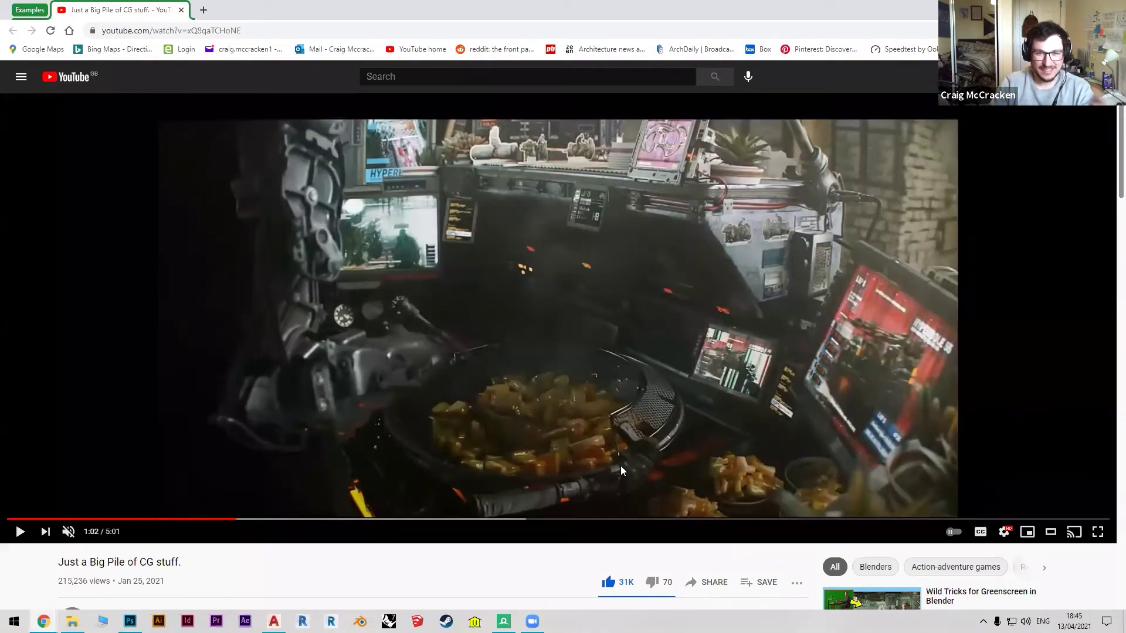
{"action": "left_click", "coordinate": [608, 453]}
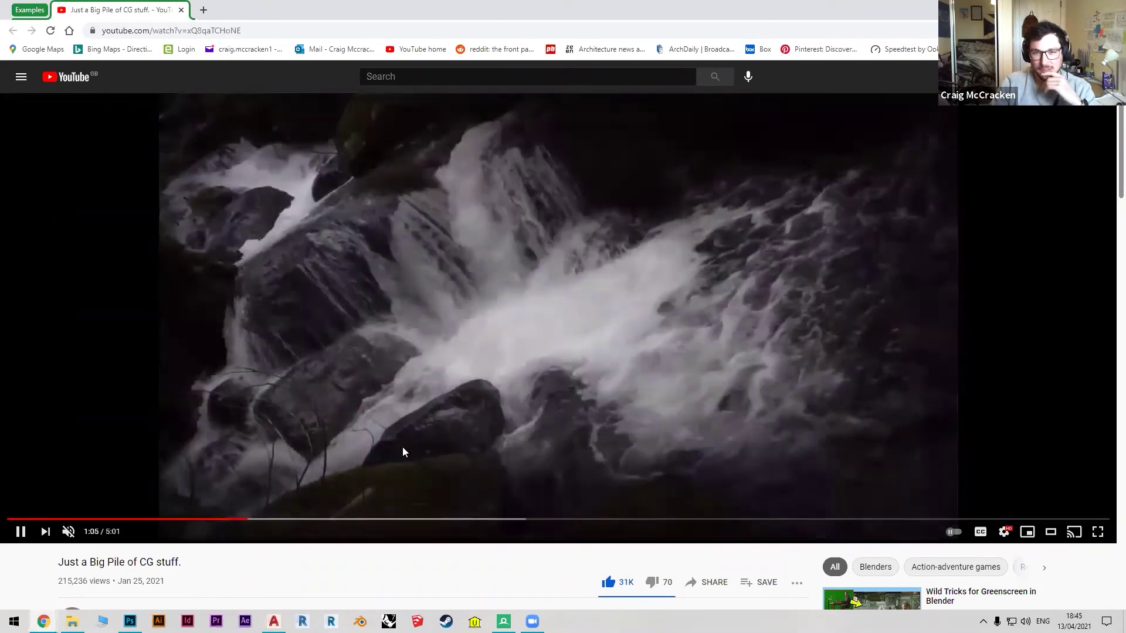
{"action": "left_click", "coordinate": [450, 414]}
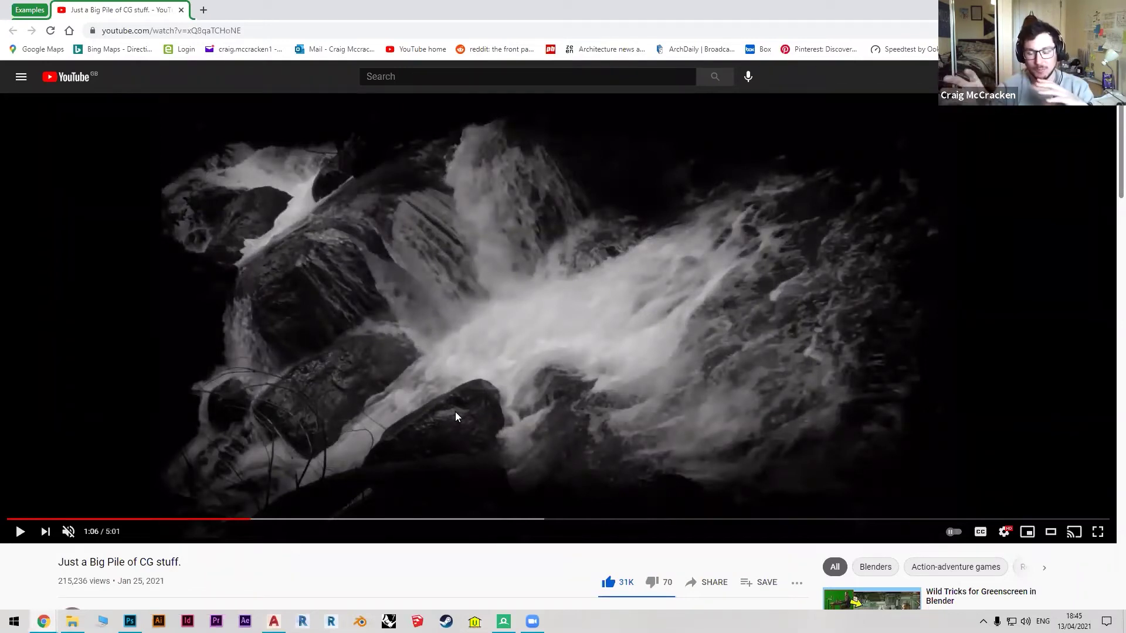
{"action": "left_click", "coordinate": [413, 421]}
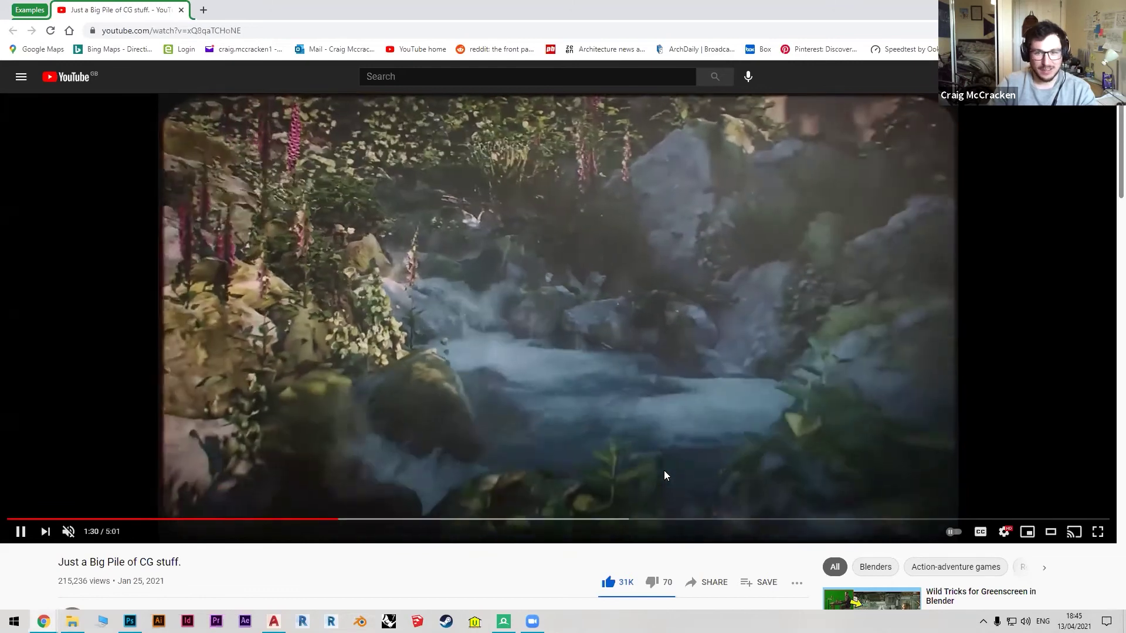
{"action": "left_click", "coordinate": [664, 469]}
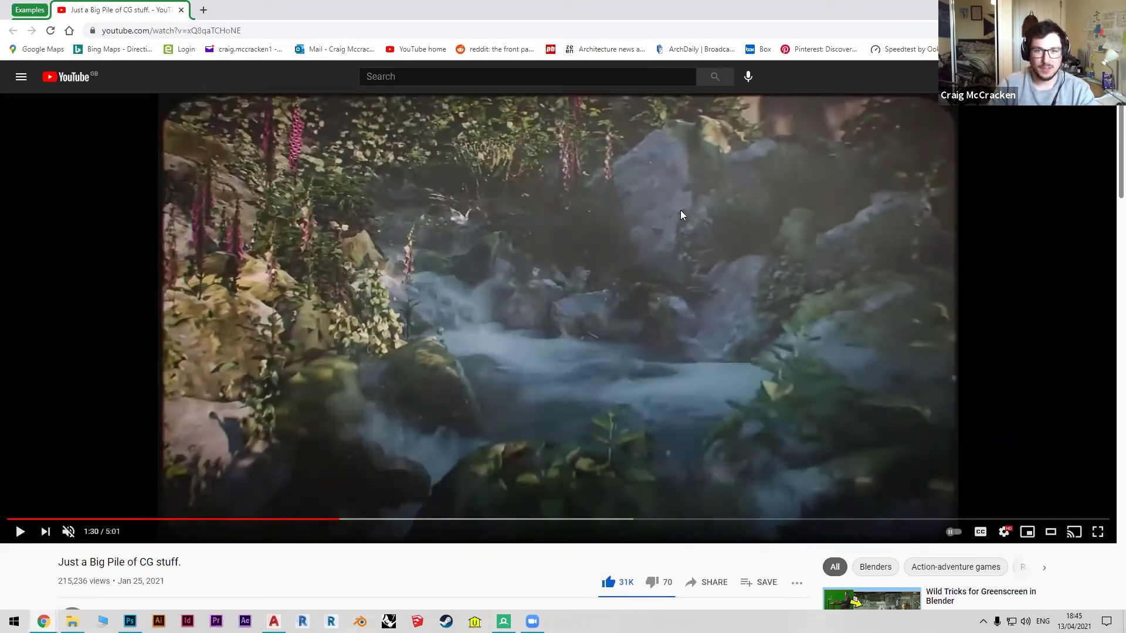
{"action": "left_click", "coordinate": [716, 284]}
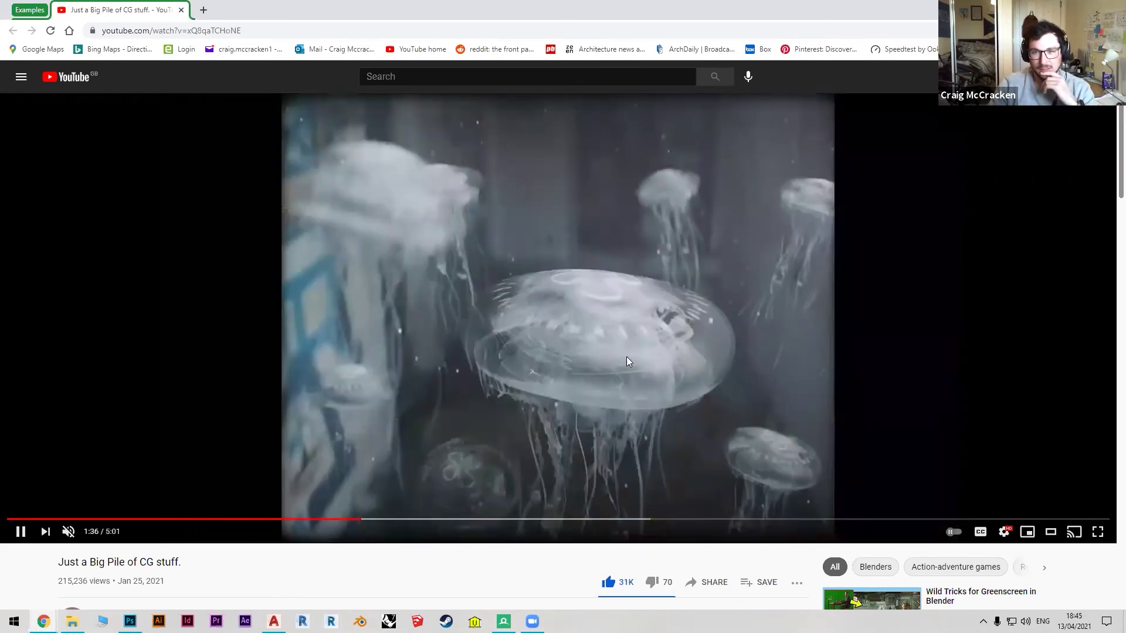
Jump the showreel ahead to about 2:10 and pause it around 2:12.
{"action": "left_click", "coordinate": [471, 521]}
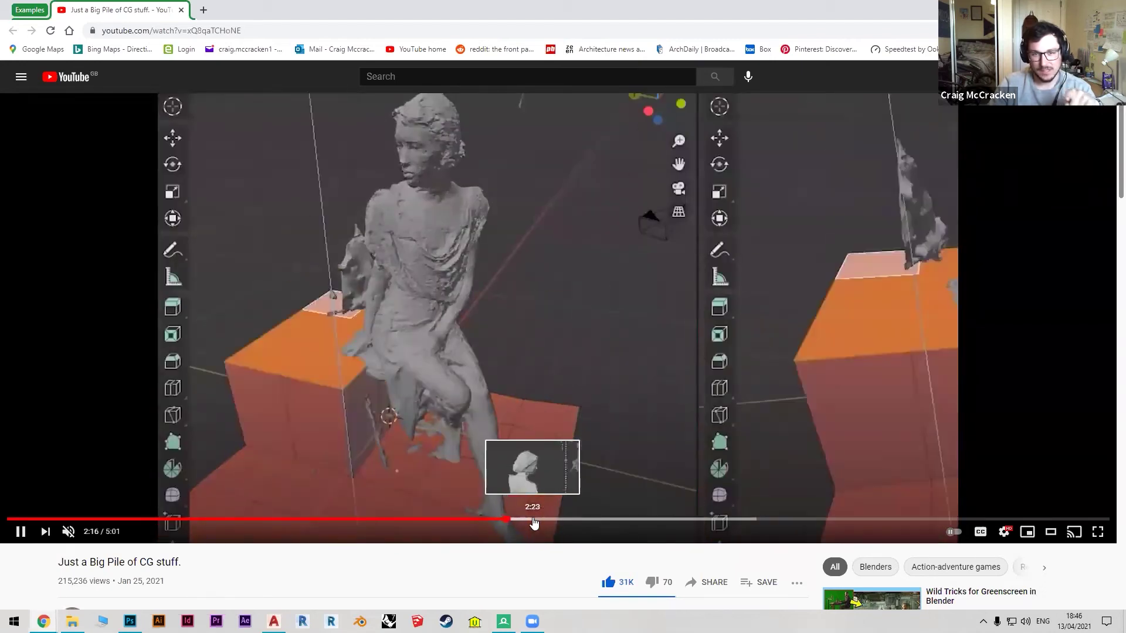
{"action": "left_click", "coordinate": [484, 521]}
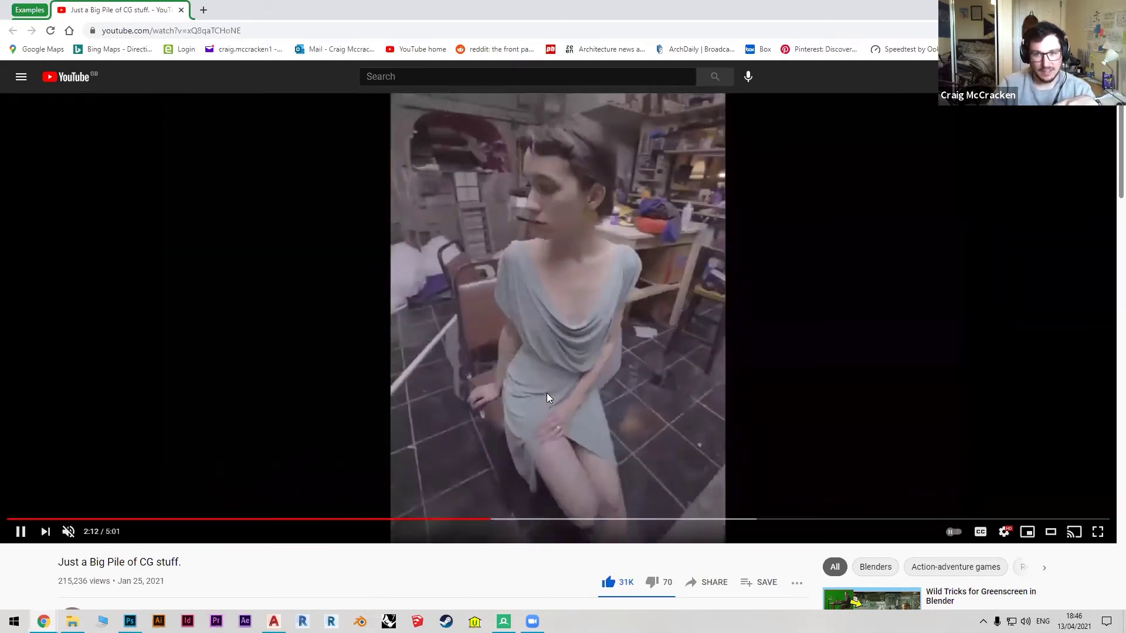
{"action": "left_click", "coordinate": [546, 398]}
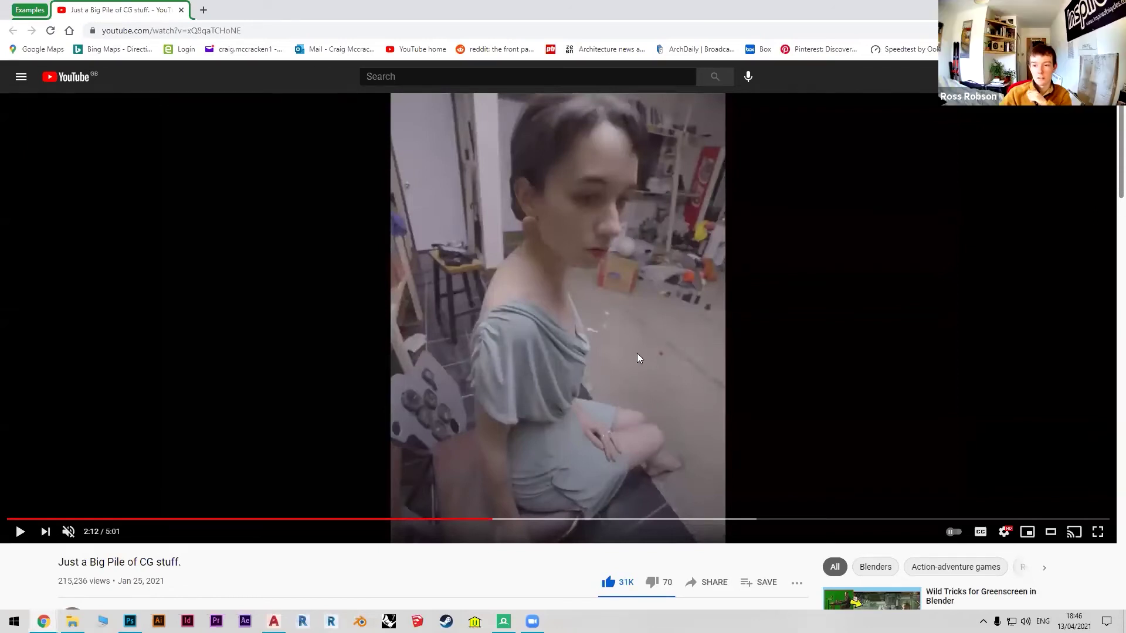
{"action": "left_click", "coordinate": [563, 354]}
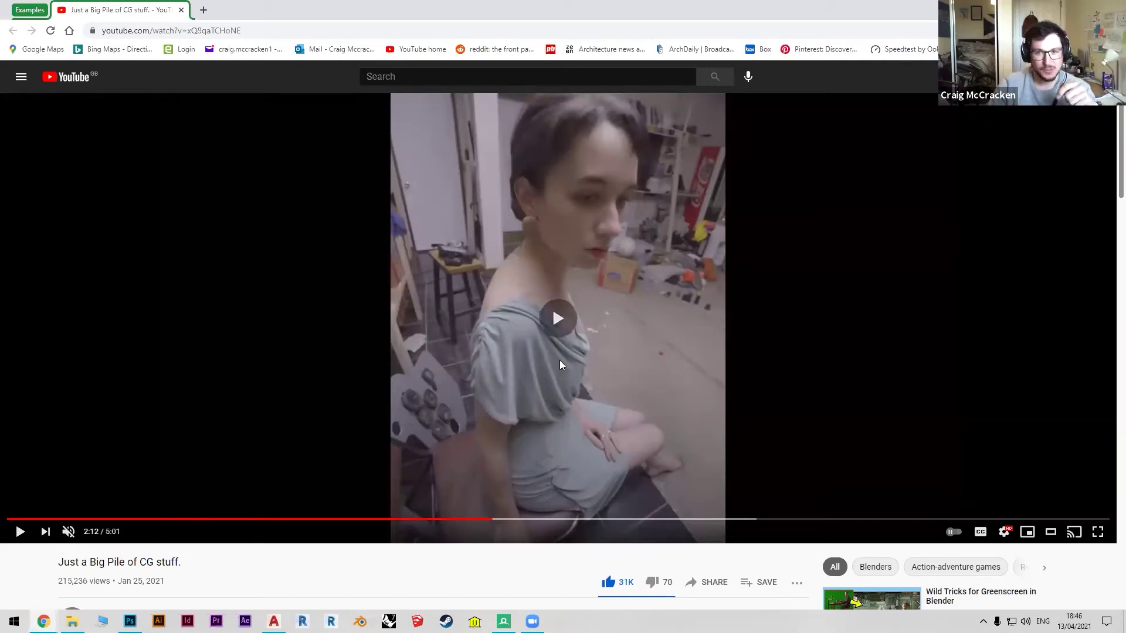
{"action": "left_click", "coordinate": [557, 376]}
Resume, pause briefly on the point-cloud scan, then skip ahead to about 2:51.
{"action": "left_click", "coordinate": [557, 375]}
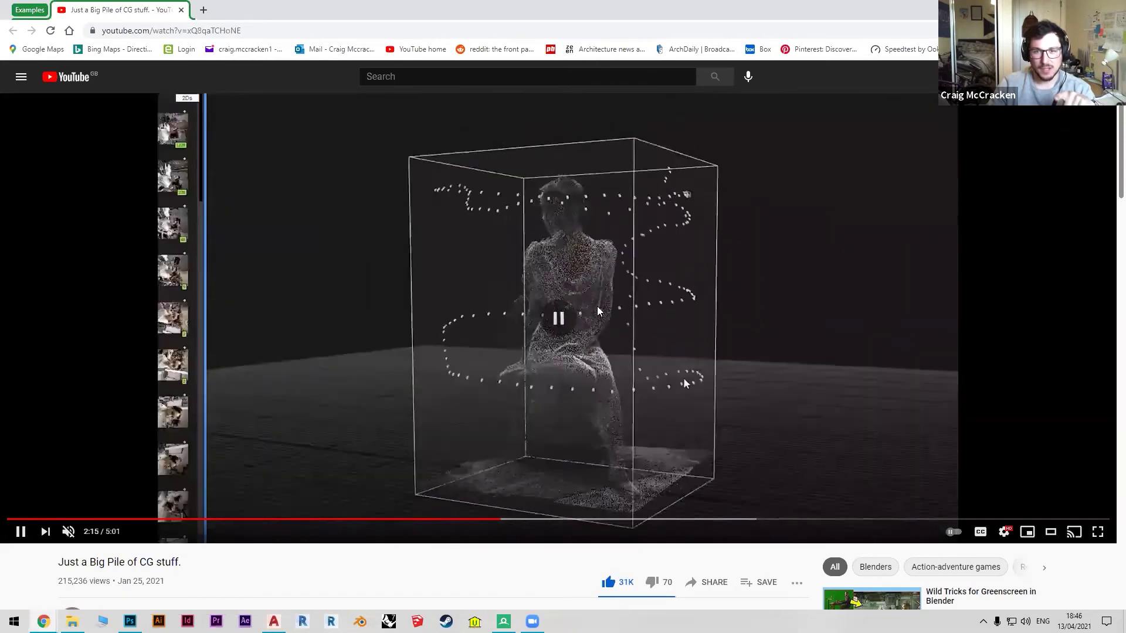
{"action": "left_click", "coordinate": [659, 382]}
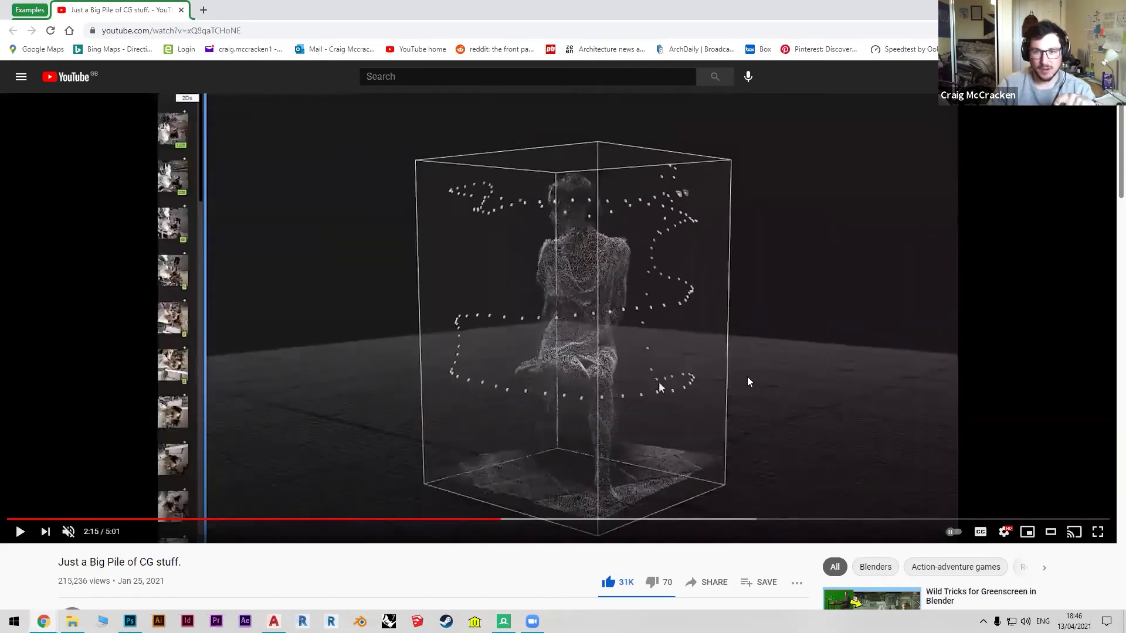
{"action": "left_click", "coordinate": [659, 382]}
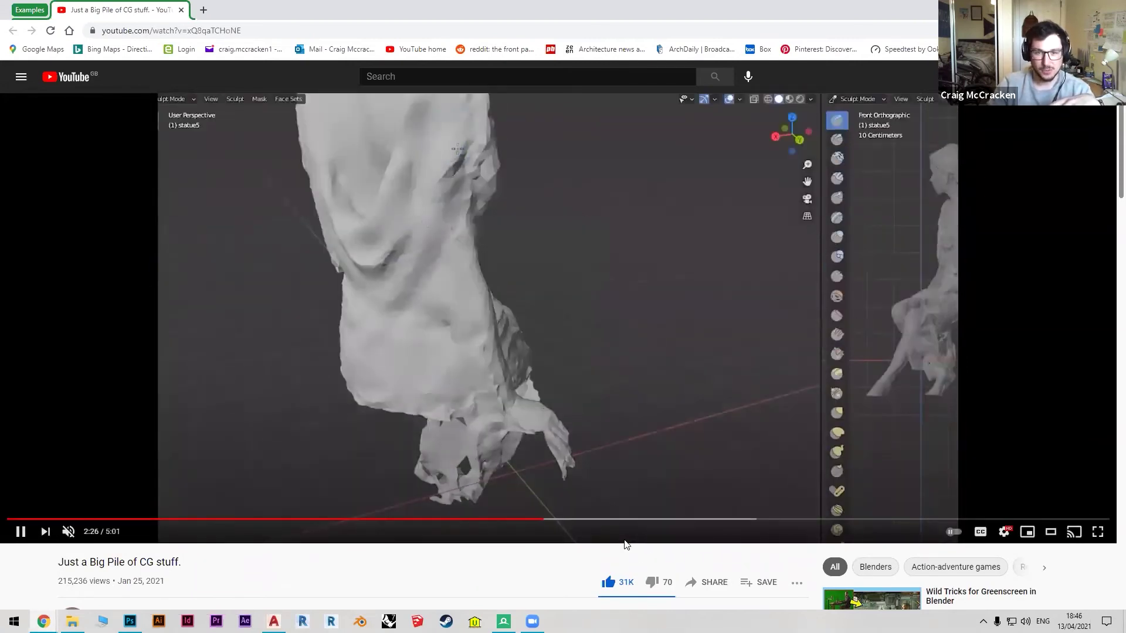
{"action": "key", "text": "Right"}
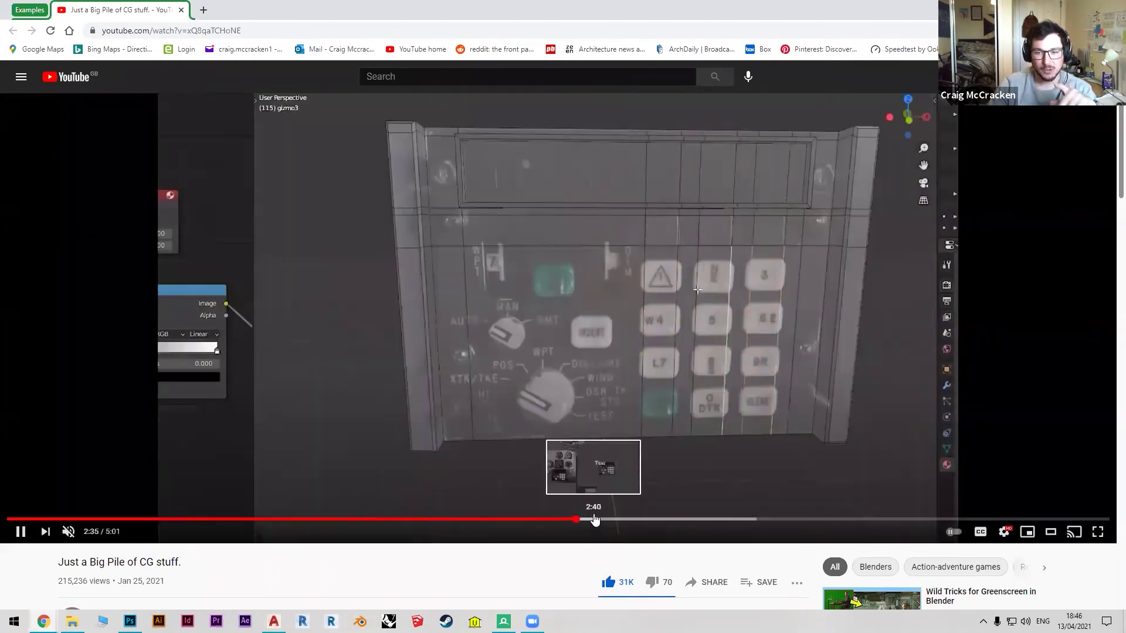
{"action": "left_click_drag", "start_coordinate": [595, 521], "coordinate": [640, 520]}
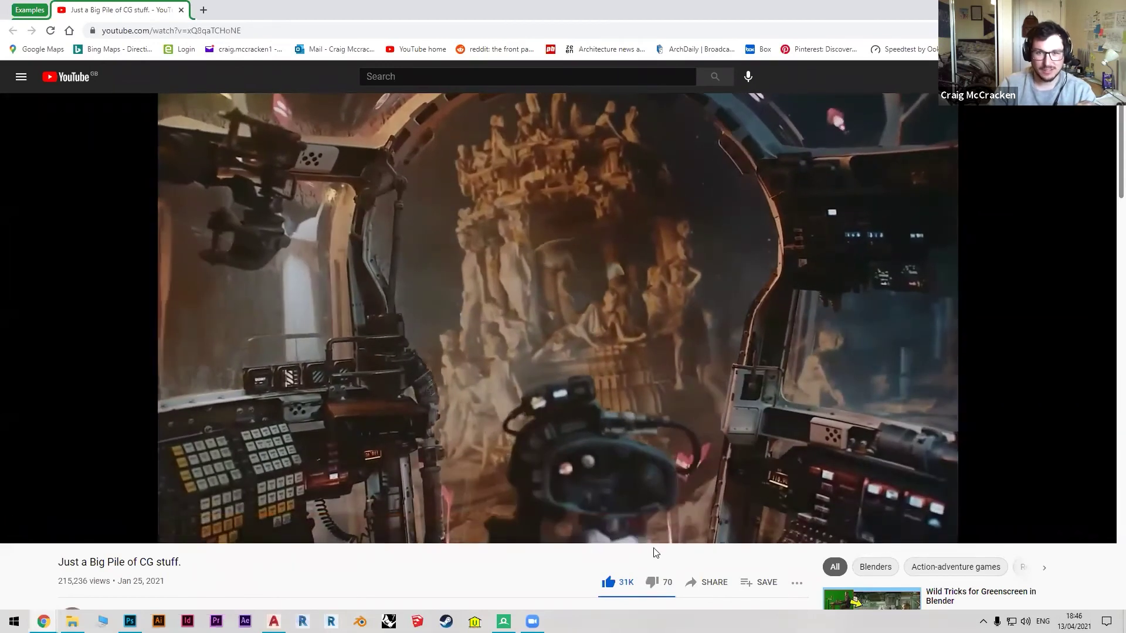
Pause the showreel at 3:01 and switch to Photoshop showing Final Ps.psd.
{"action": "left_click", "coordinate": [549, 268]}
{"action": "left_click", "coordinate": [550, 268]}
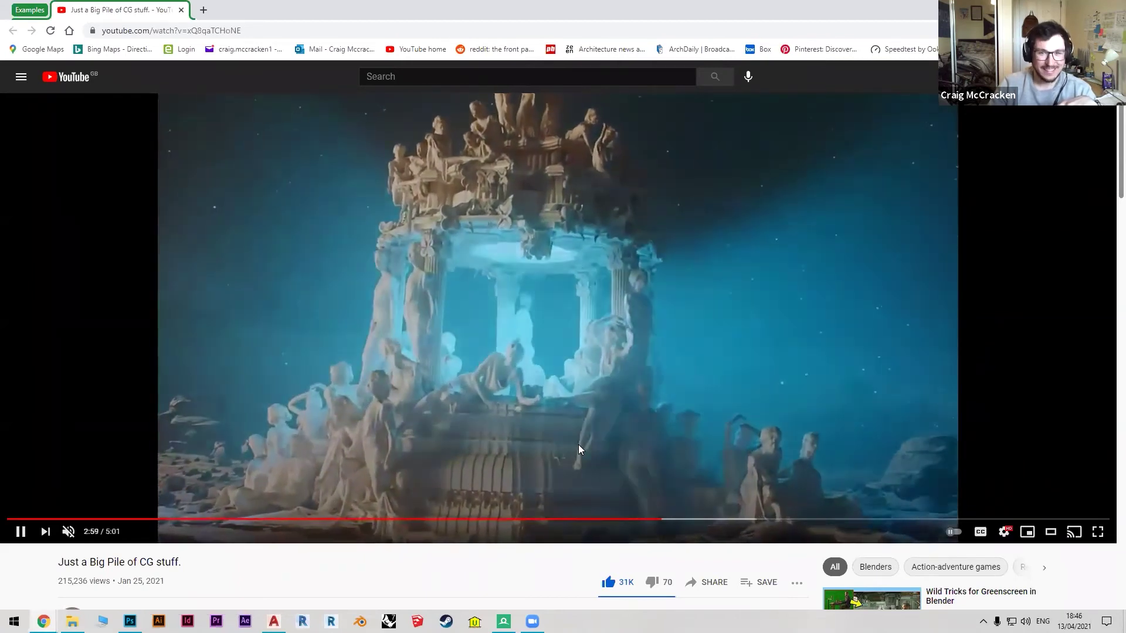
{"action": "left_click", "coordinate": [576, 428]}
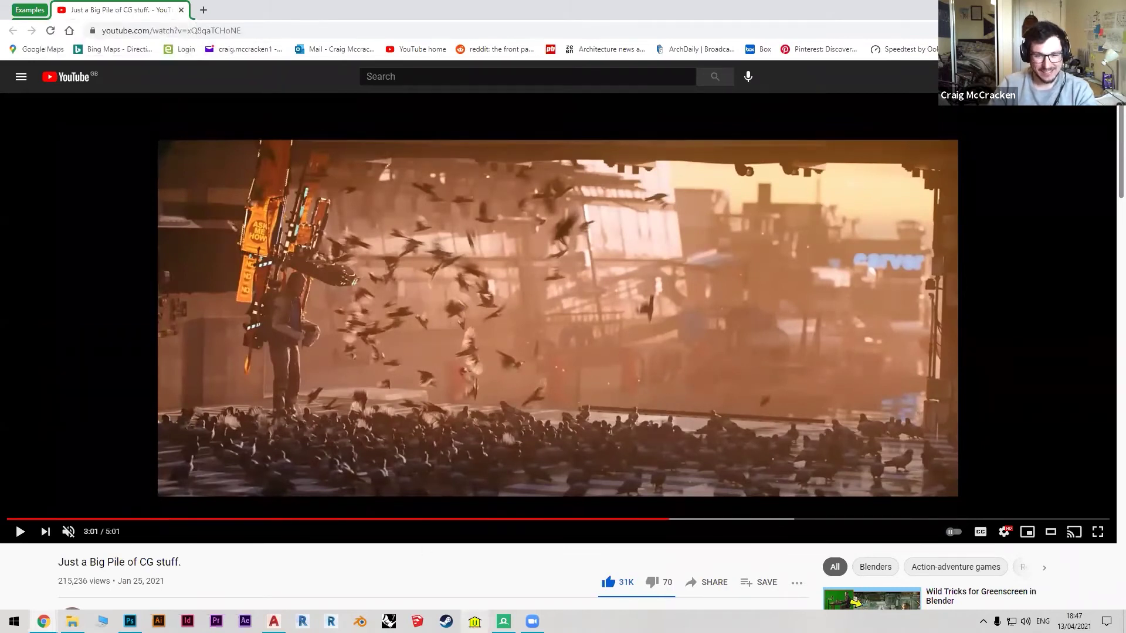
{"action": "left_click", "coordinate": [130, 621]}
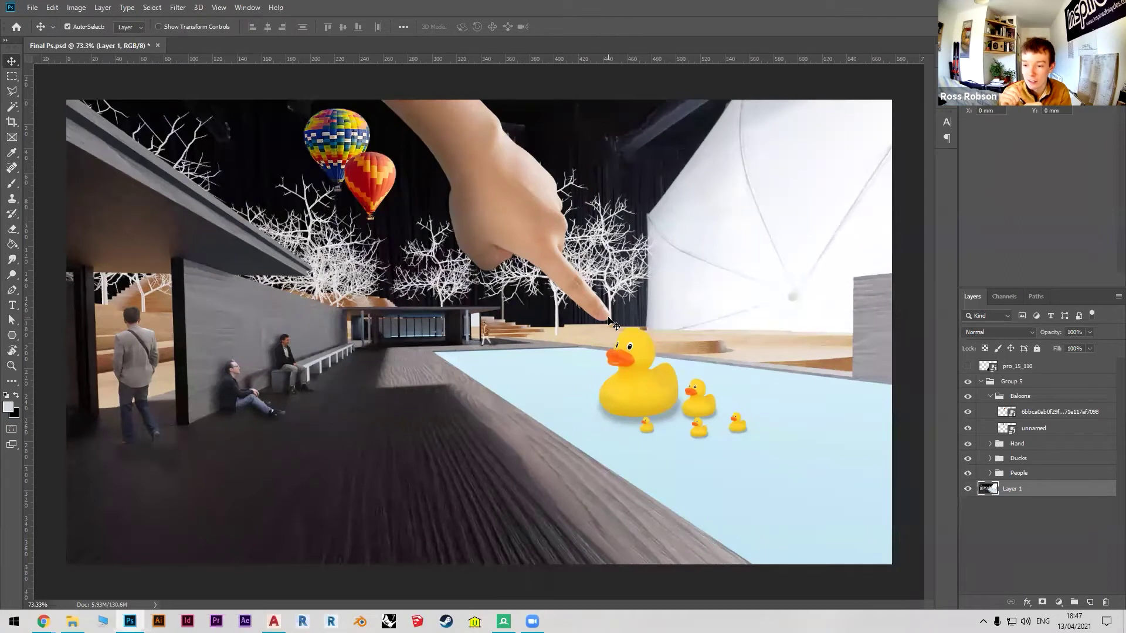
Launch Blender from the Windows taskbar.
{"action": "left_click", "coordinate": [360, 622]}
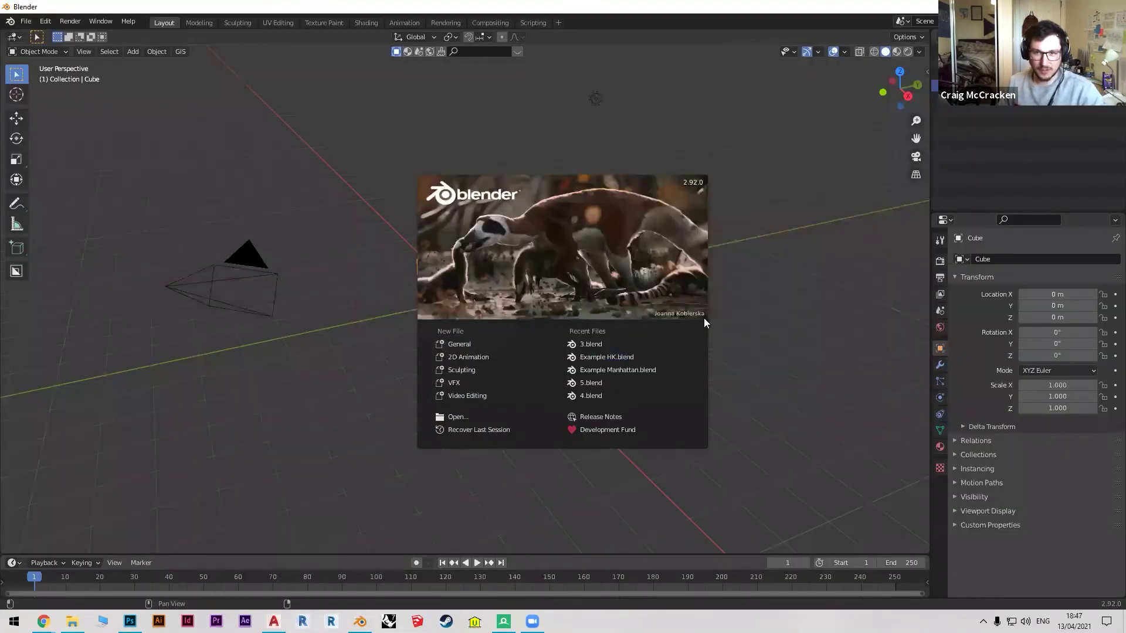
Dismiss the splash screen, then box-select and deselect the cube, camera and light.
{"action": "left_click", "coordinate": [716, 317]}
{"action": "left_click_drag", "start_coordinate": [762, 306], "coordinate": [230, 246]}
{"action": "left_click", "coordinate": [712, 366]}
{"action": "scroll", "coordinate": [523, 357], "scroll_direction": "down", "scroll_amount": 4}
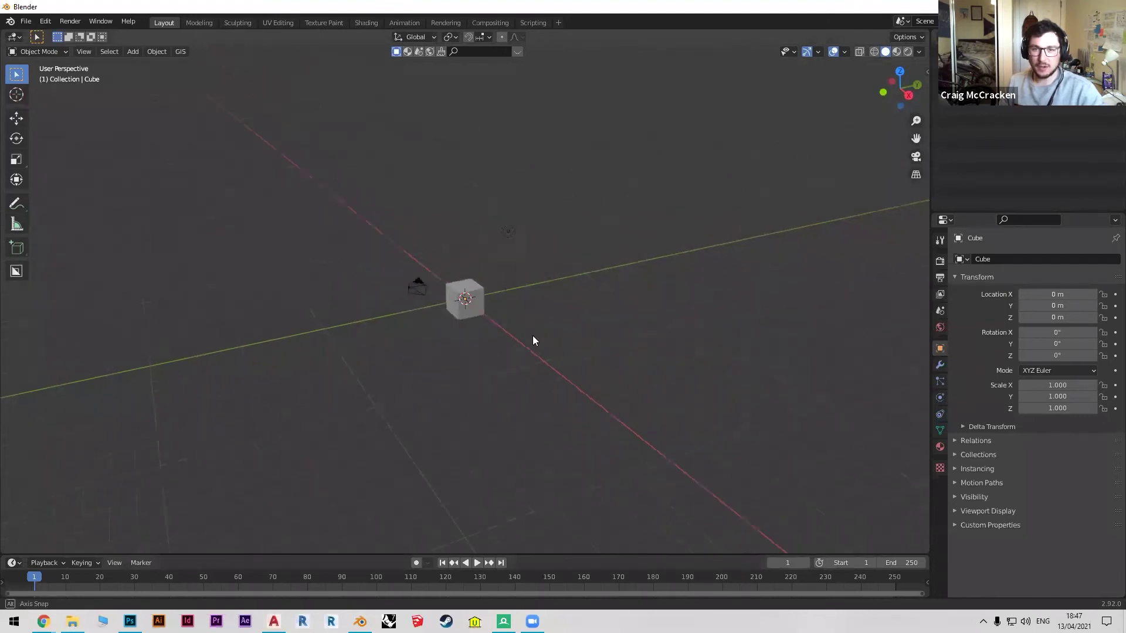
Orbit and zoom the viewport around the default cube so the camera sits to the left.
{"action": "middle_click_drag", "start_coordinate": [533, 337], "coordinate": [481, 275]}
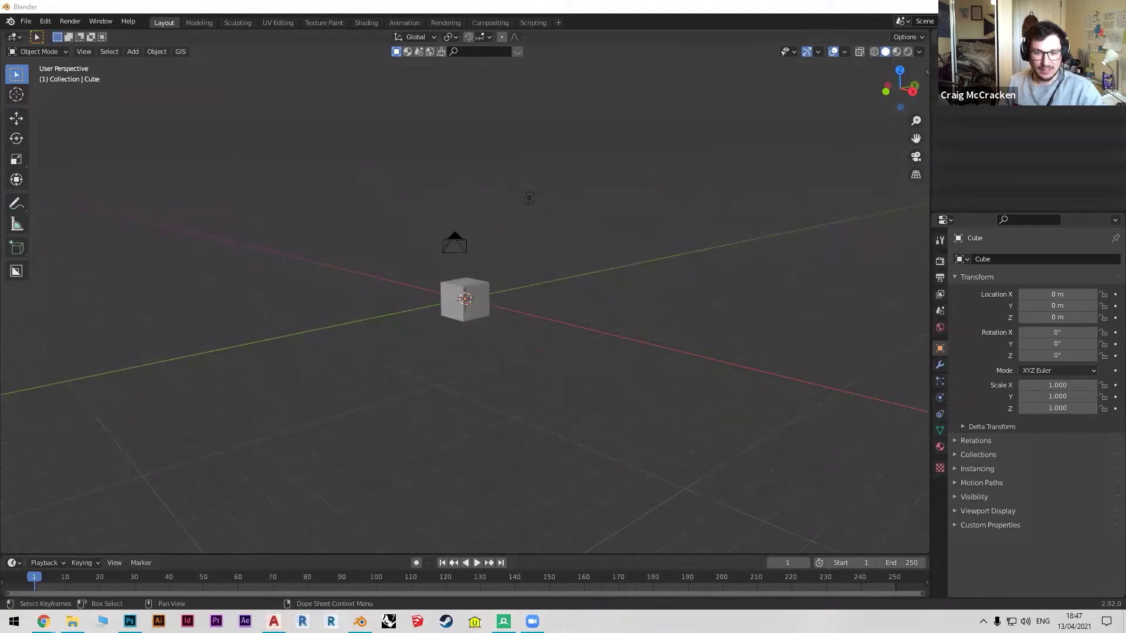
{"action": "scroll", "coordinate": [512, 267], "scroll_direction": "up", "scroll_amount": 3}
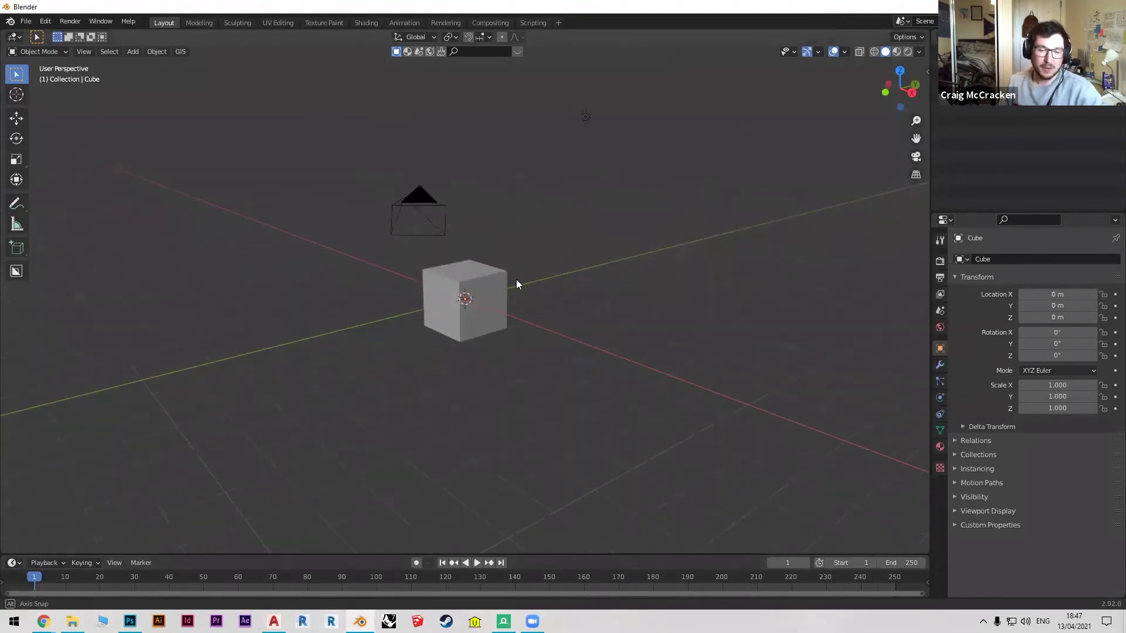
{"action": "middle_click_drag", "start_coordinate": [520, 282], "coordinate": [499, 289]}
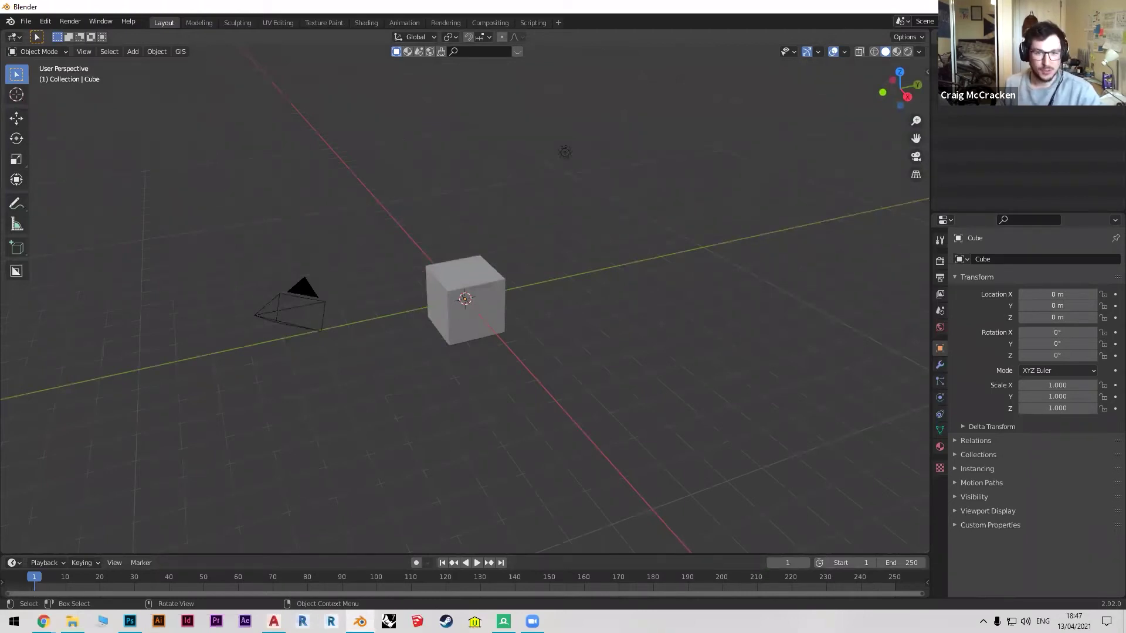
{"action": "middle_click_drag", "start_coordinate": [490, 356], "coordinate": [474, 423]}
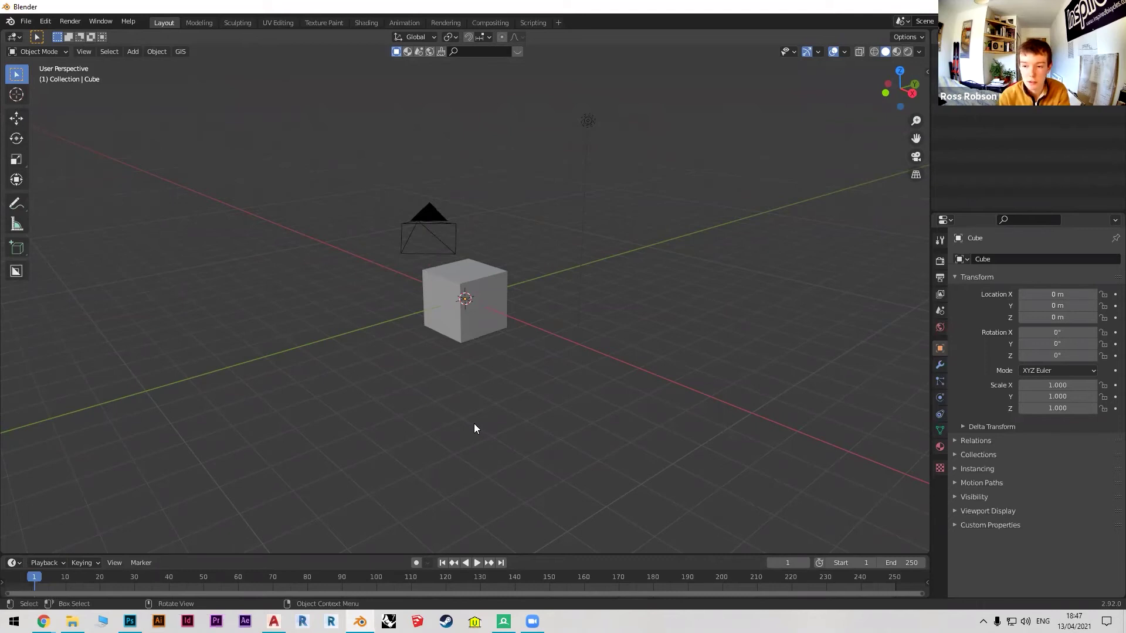
{"action": "middle_click_drag", "start_coordinate": [543, 344], "coordinate": [544, 354]}
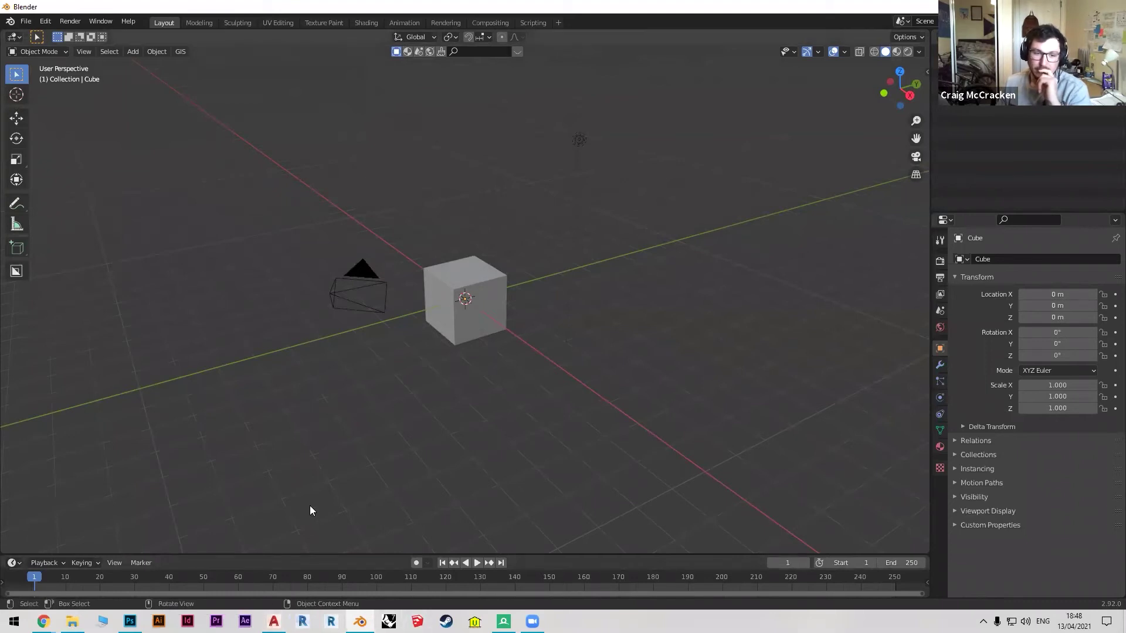
{"action": "middle_click_drag", "start_coordinate": [382, 468], "coordinate": [384, 463]}
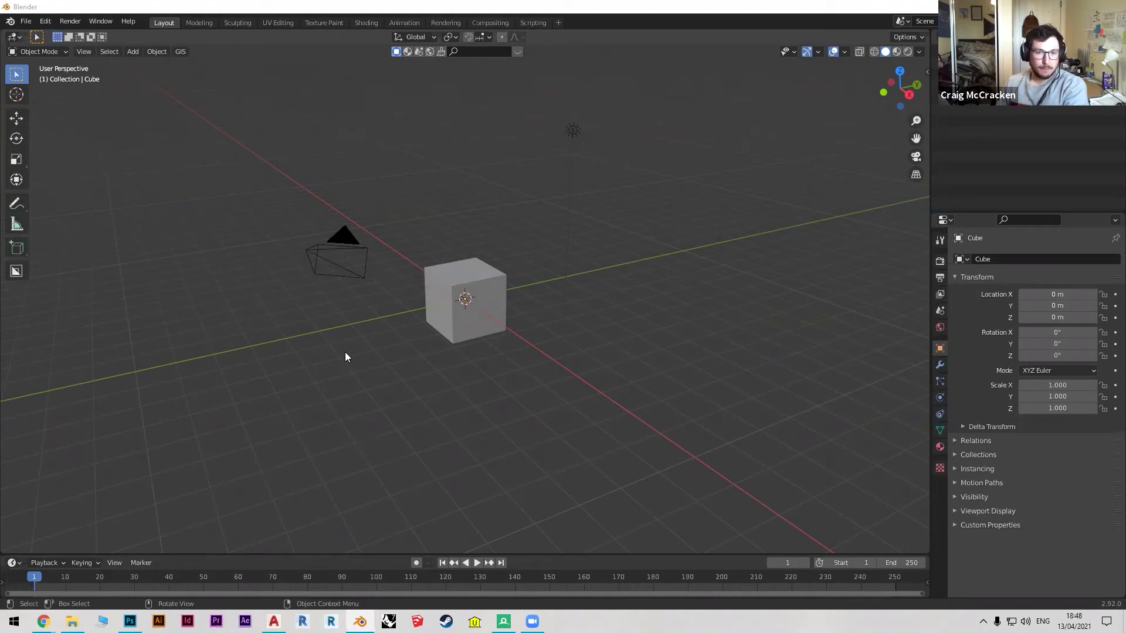
{"action": "middle_click_drag", "start_coordinate": [496, 321], "coordinate": [382, 244]}
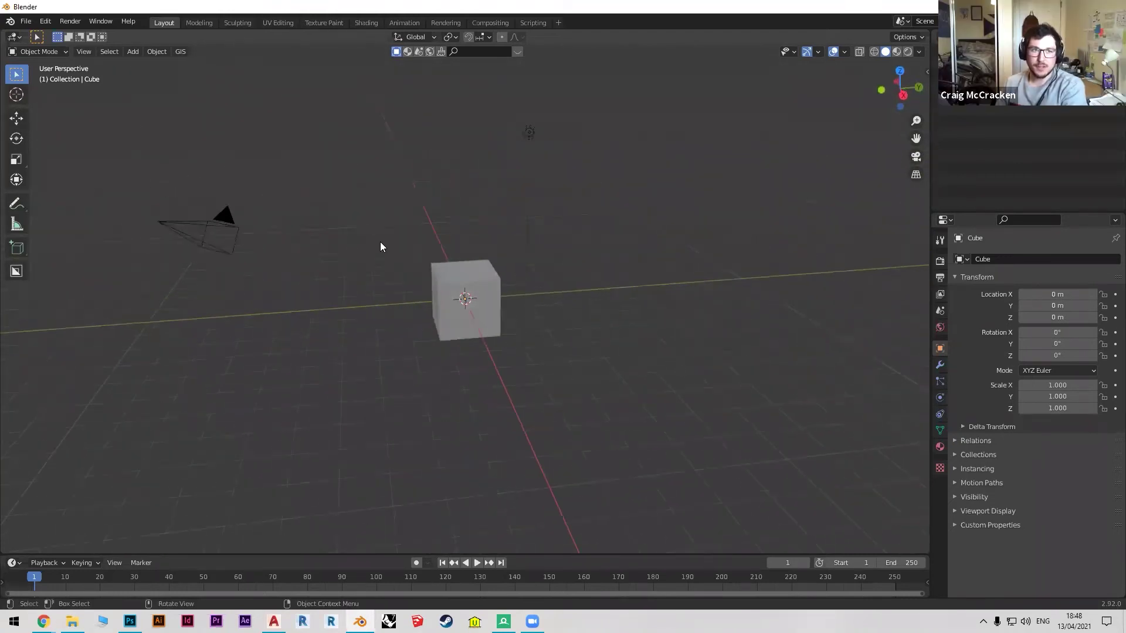
Browse the File > Export formats toward FBX, then close the menus without exporting.
{"action": "left_click", "coordinate": [34, 21]}
{"action": "left_click", "coordinate": [25, 22]}
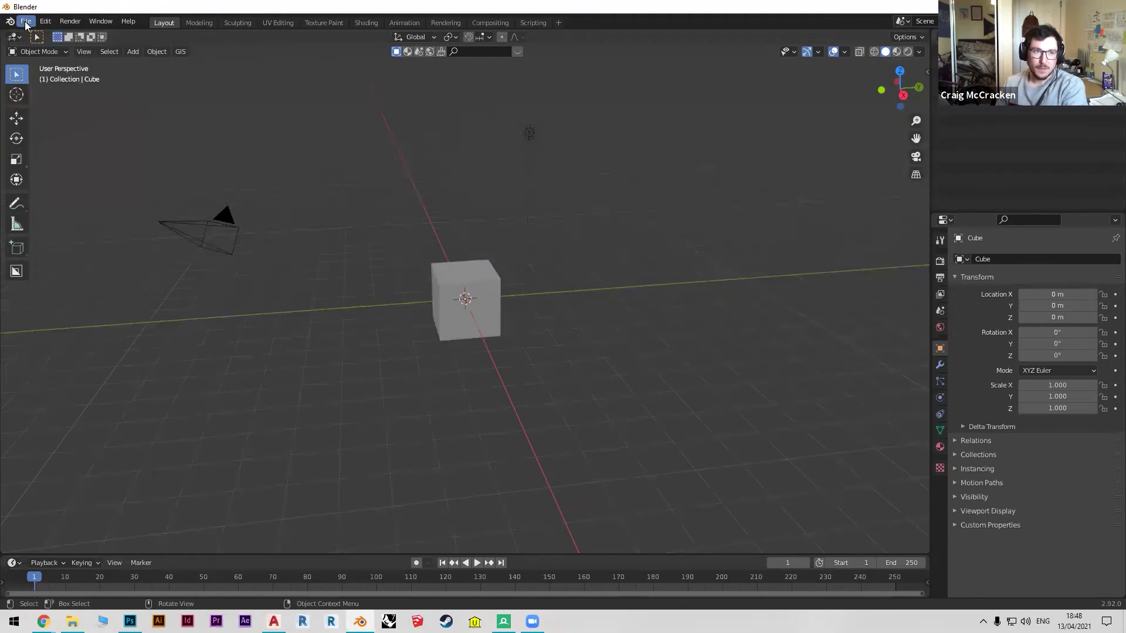
{"action": "left_click", "coordinate": [26, 22]}
{"action": "mouse_move", "coordinate": [56, 190]}
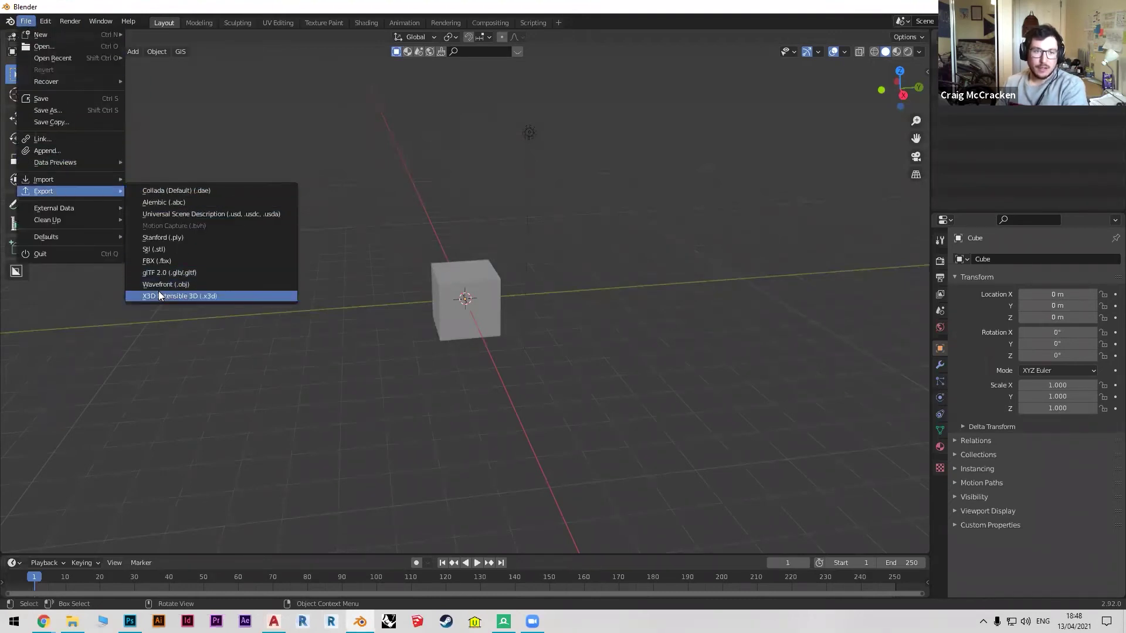
{"action": "left_click", "coordinate": [179, 288]}
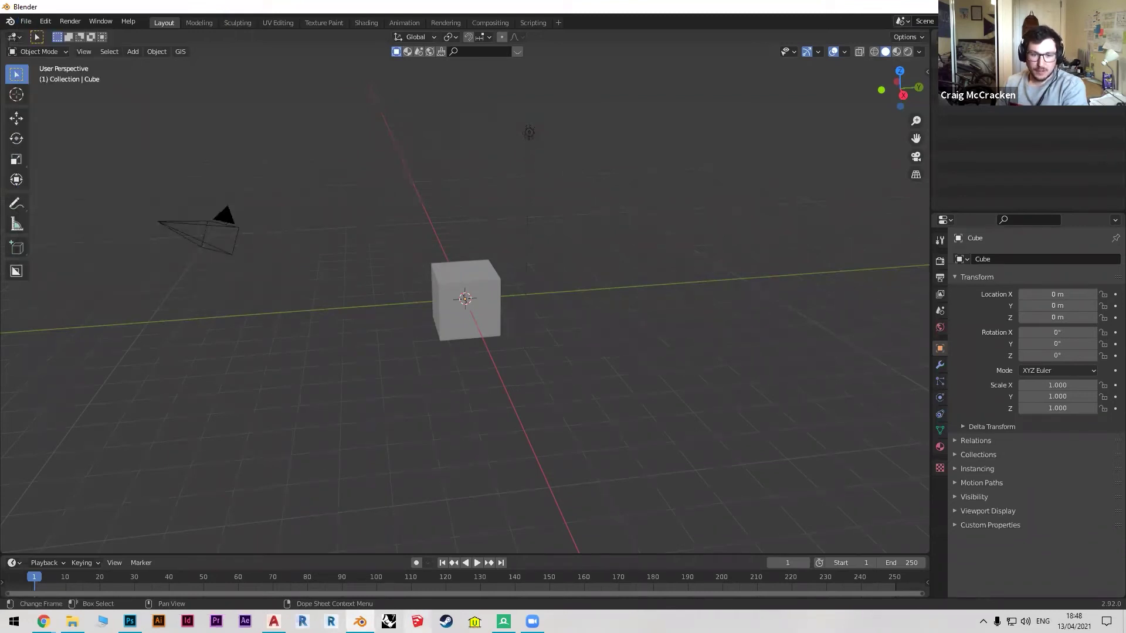
Orbit to look down on the cube, then switch to the Sculpting workspace.
{"action": "middle_click_drag", "start_coordinate": [410, 443], "coordinate": [444, 403]}
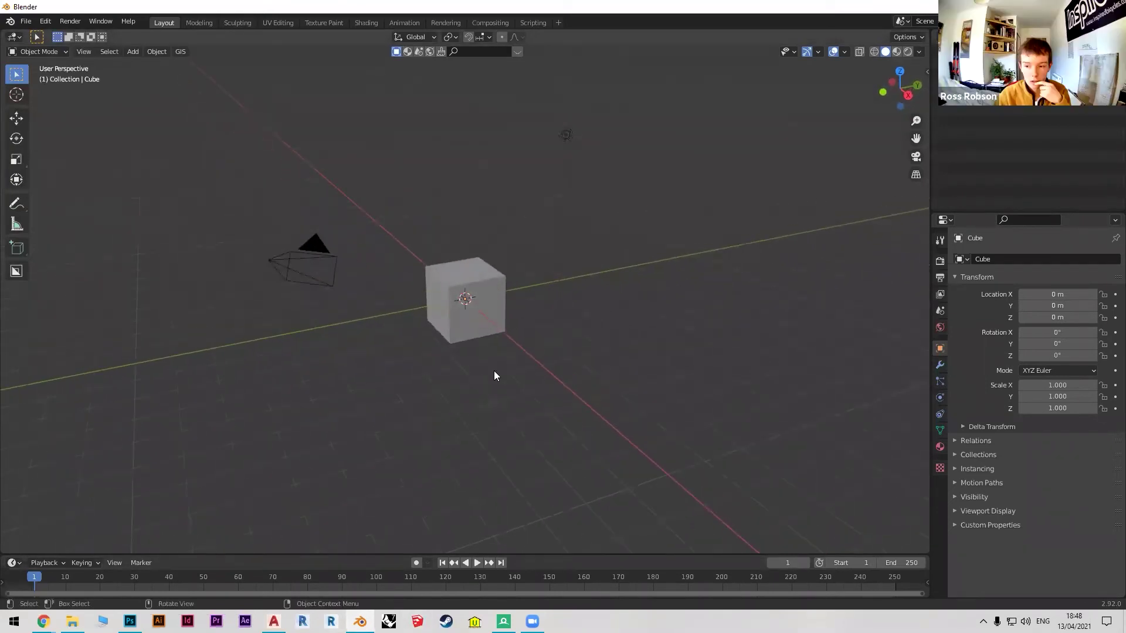
{"action": "middle_click_drag", "start_coordinate": [470, 364], "coordinate": [458, 368]}
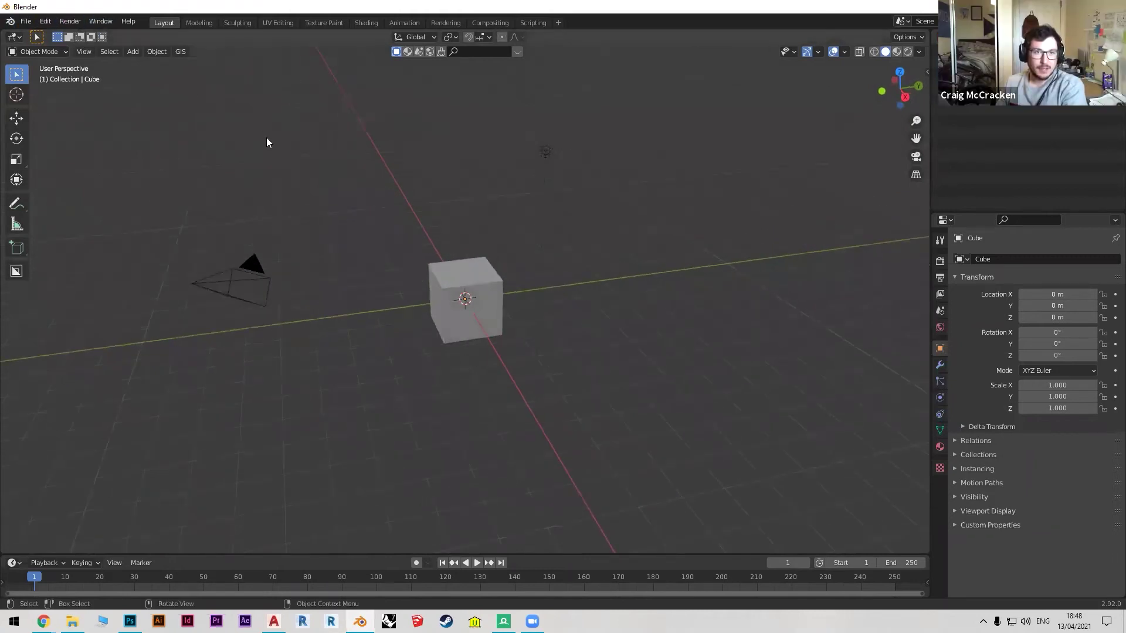
{"action": "middle_click_drag", "start_coordinate": [266, 142], "coordinate": [251, 150]}
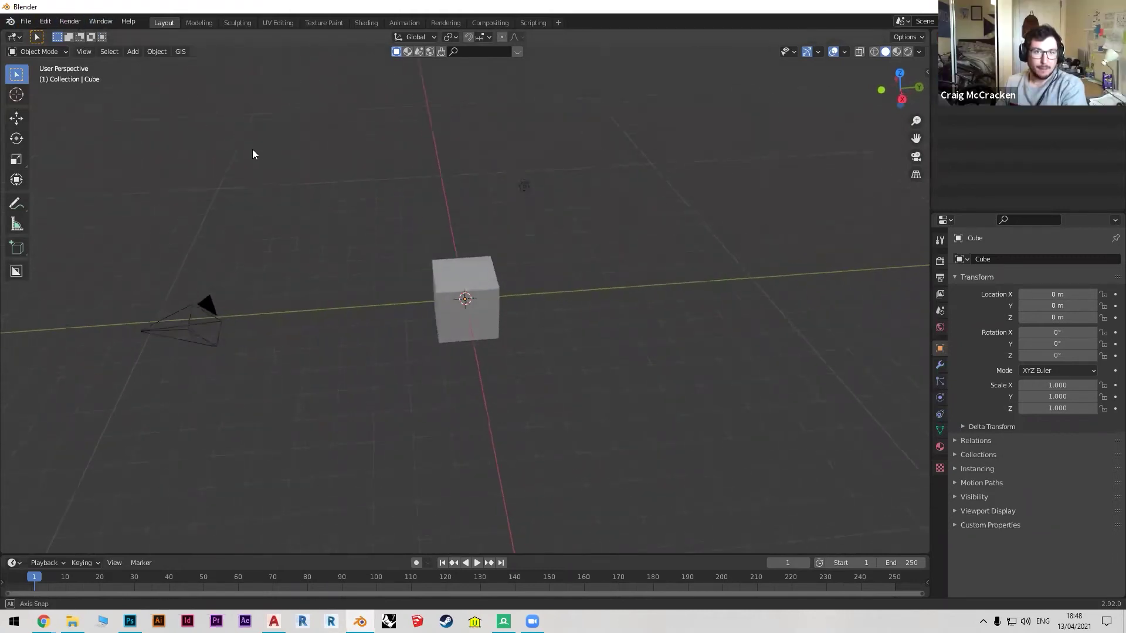
{"action": "left_click", "coordinate": [236, 23]}
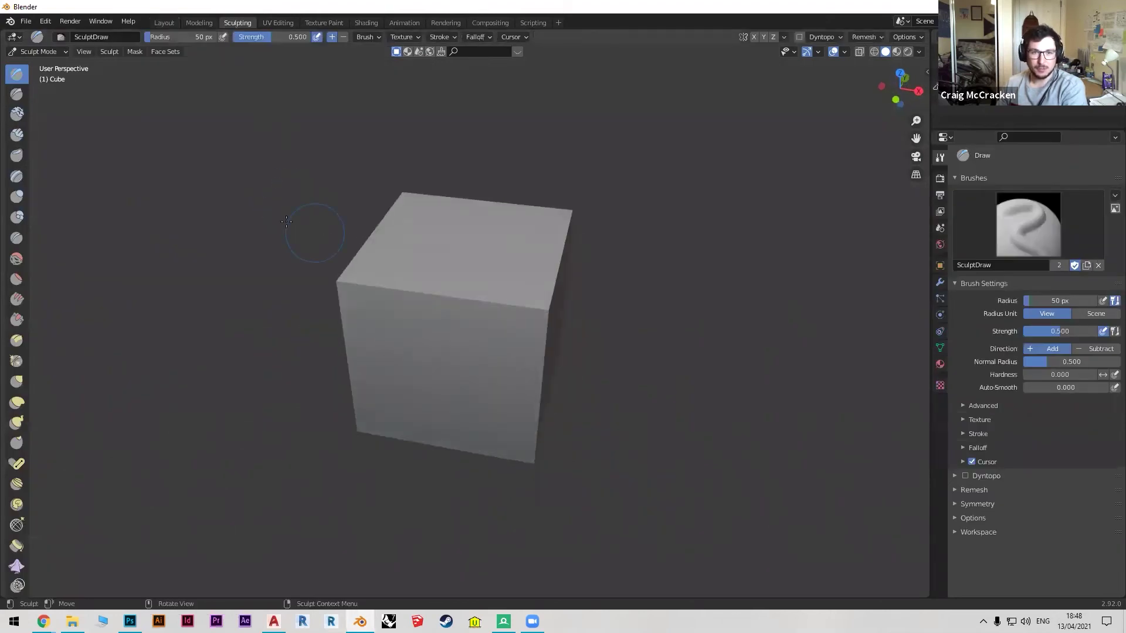
Visit the Layout, Modeling and Sculpting workspaces, trying the Smooth and Clay sculpt brushes.
{"action": "left_click", "coordinate": [164, 23]}
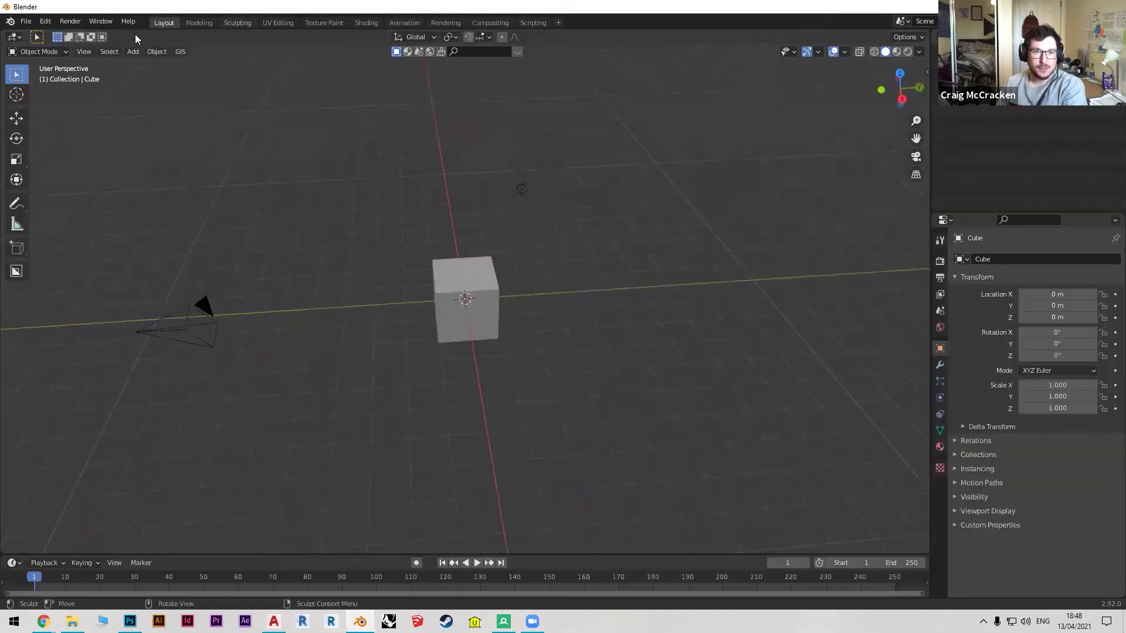
{"action": "left_click", "coordinate": [208, 23]}
{"action": "left_click", "coordinate": [229, 24]}
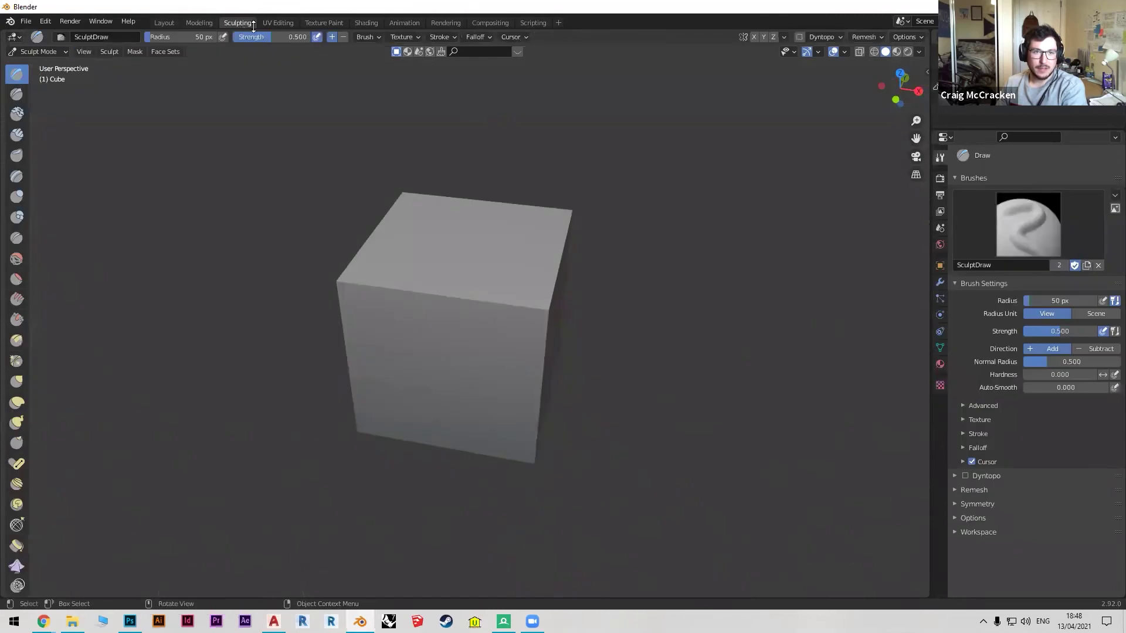
{"action": "left_click", "coordinate": [17, 259]}
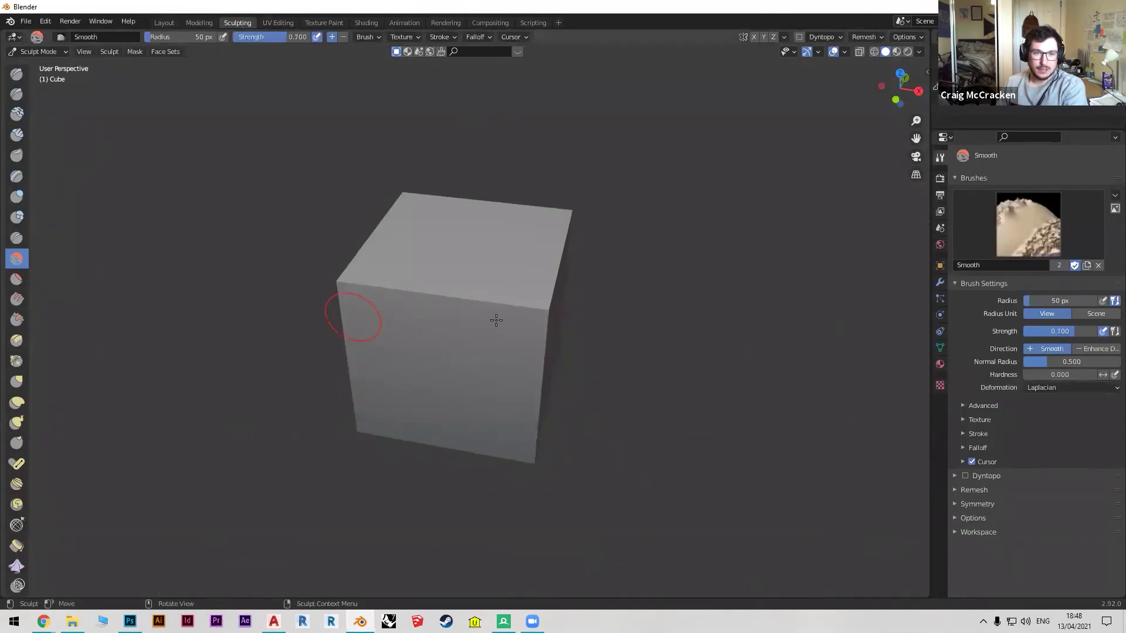
{"action": "left_click", "coordinate": [16, 114]}
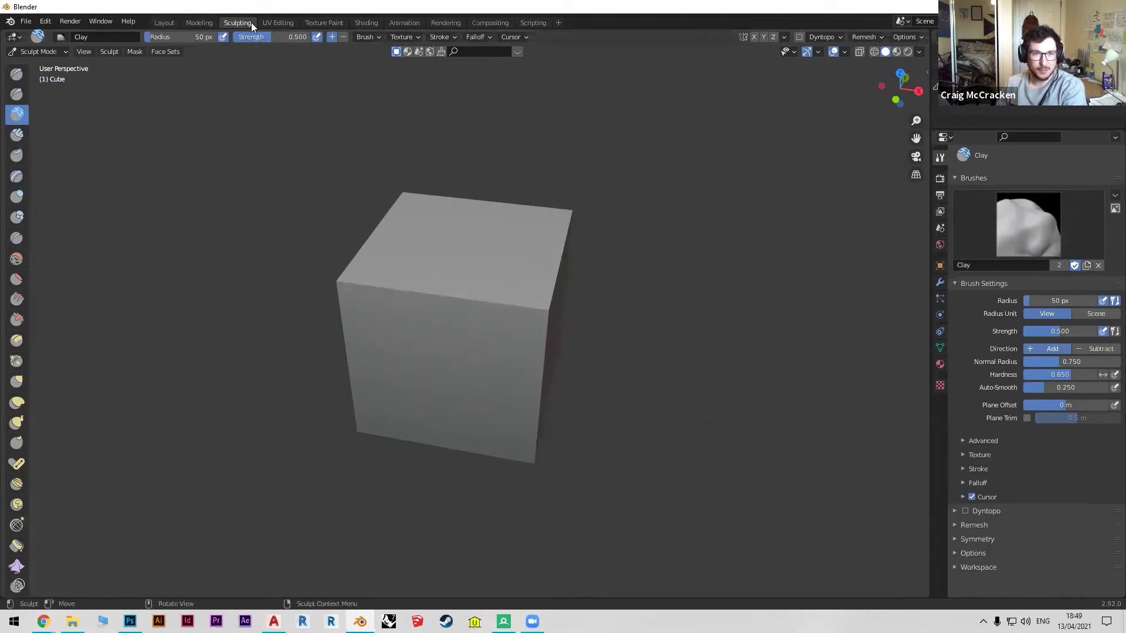
Tour the Texture Paint, Shading and Animation workspaces, stop at frame 5, and return to Layout.
{"action": "left_click", "coordinate": [312, 25]}
{"action": "left_click", "coordinate": [375, 22]}
{"action": "left_click", "coordinate": [400, 23]}
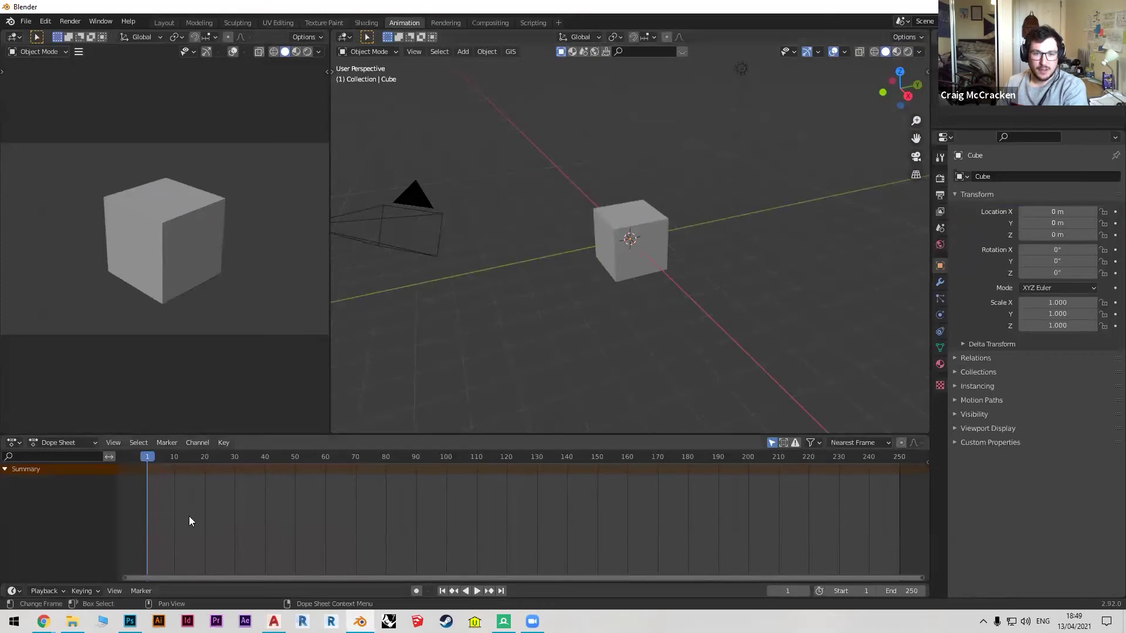
{"action": "mouse_move", "coordinate": [149, 455]}
{"action": "left_mouse_down"}
{"action": "mouse_move", "coordinate": [479, 456]}
{"action": "mouse_move", "coordinate": [159, 451]}
{"action": "left_mouse_up"}
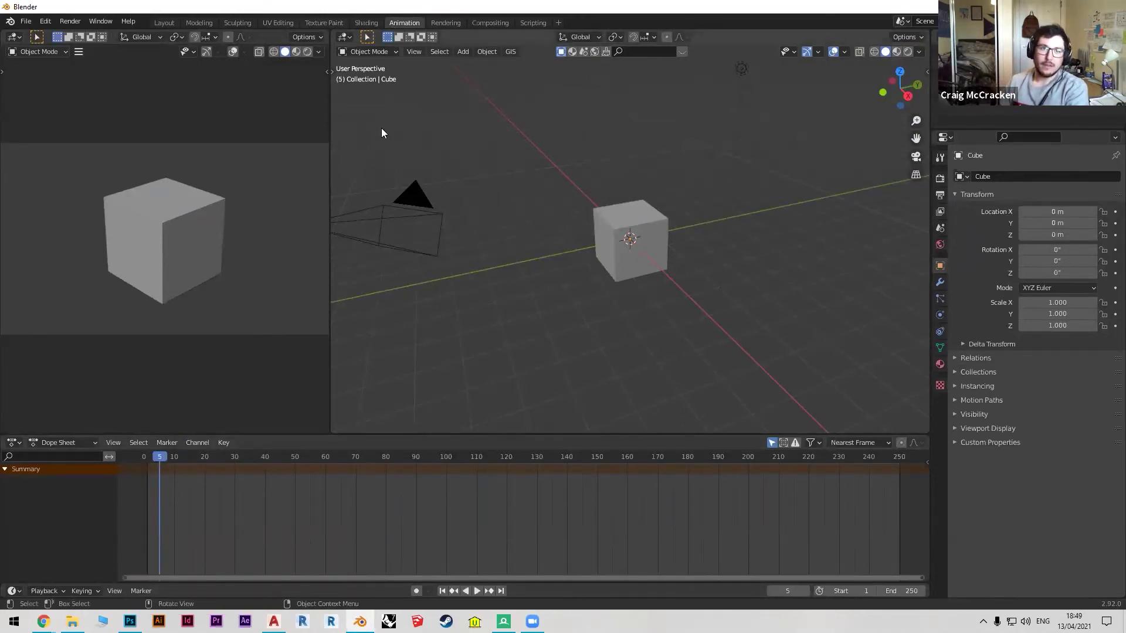
{"action": "left_click", "coordinate": [165, 22]}
{"action": "middle_click_drag", "start_coordinate": [335, 158], "coordinate": [409, 289]}
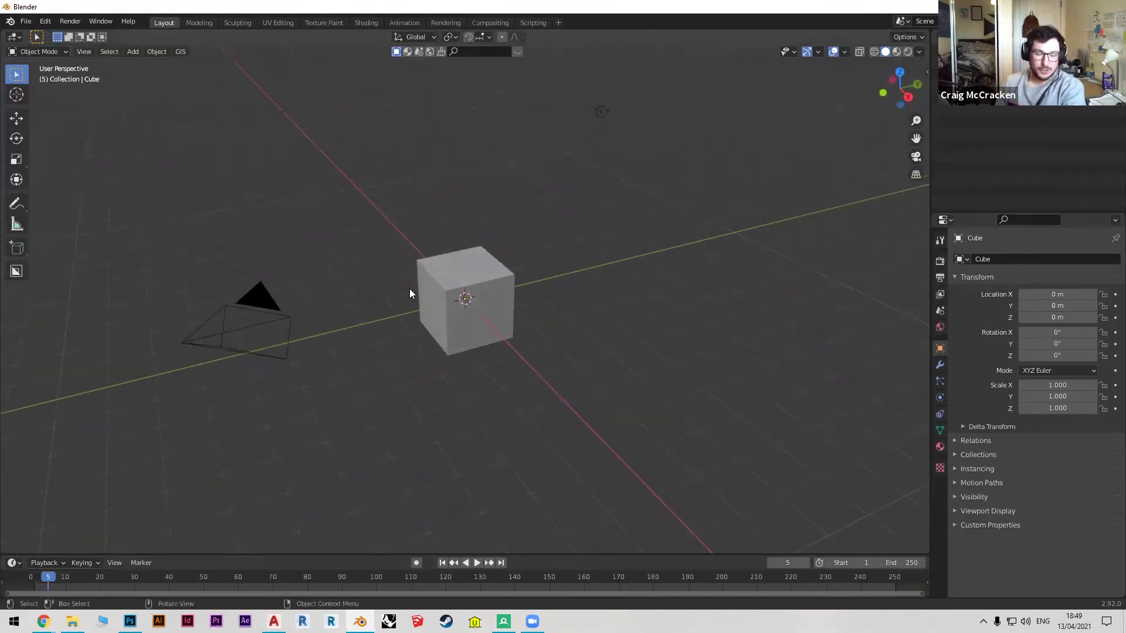
{"action": "left_click", "coordinate": [463, 271]}
{"action": "middle_click_drag", "start_coordinate": [445, 248], "coordinate": [480, 246]}
{"action": "left_click", "coordinate": [465, 229]}
{"action": "scroll", "coordinate": [480, 243], "scroll_direction": "down", "scroll_amount": 1}
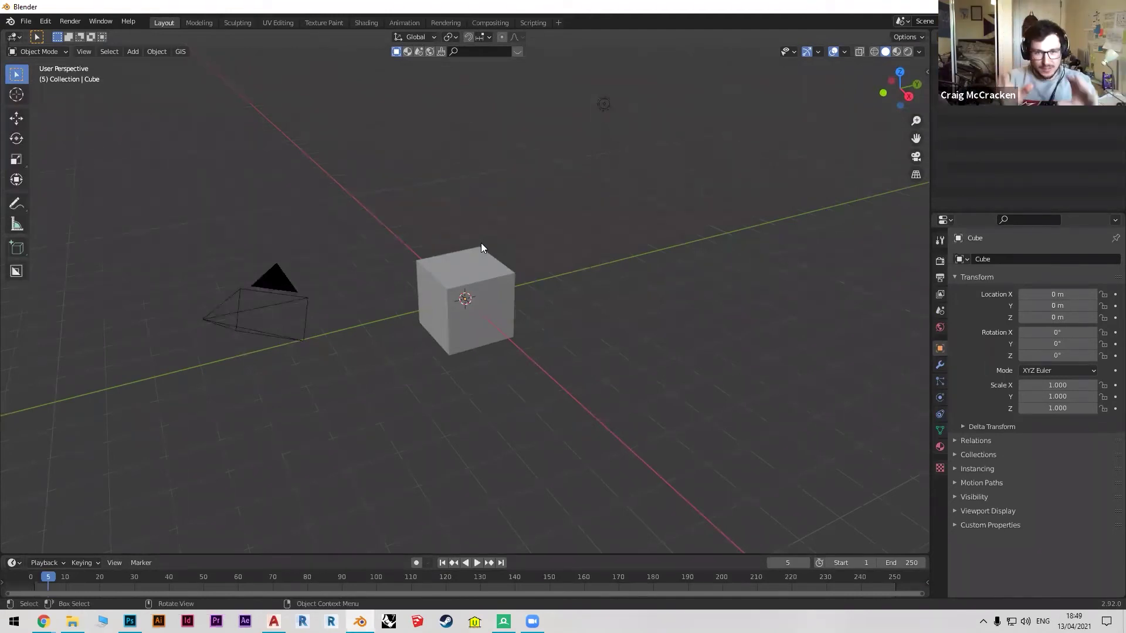
{"action": "middle_click_drag", "start_coordinate": [478, 212], "coordinate": [510, 195]}
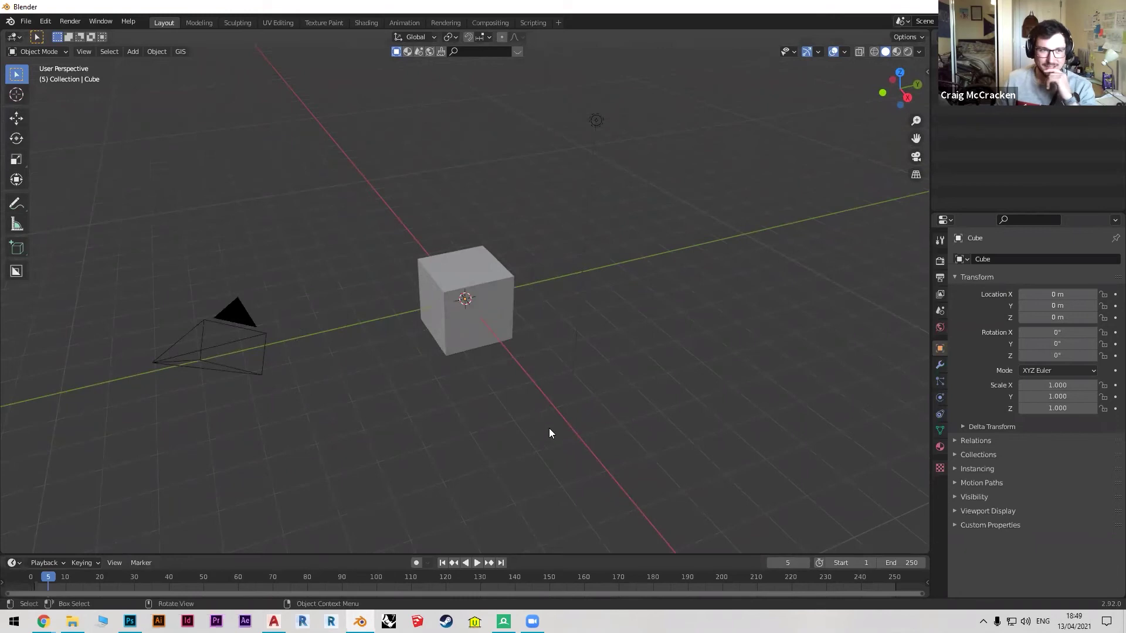
{"action": "mouse_move", "coordinate": [525, 380]}
{"action": "middle_mouse_down"}
{"action": "mouse_move", "coordinate": [503, 364]}
{"action": "mouse_move", "coordinate": [526, 376]}
{"action": "middle_mouse_up"}
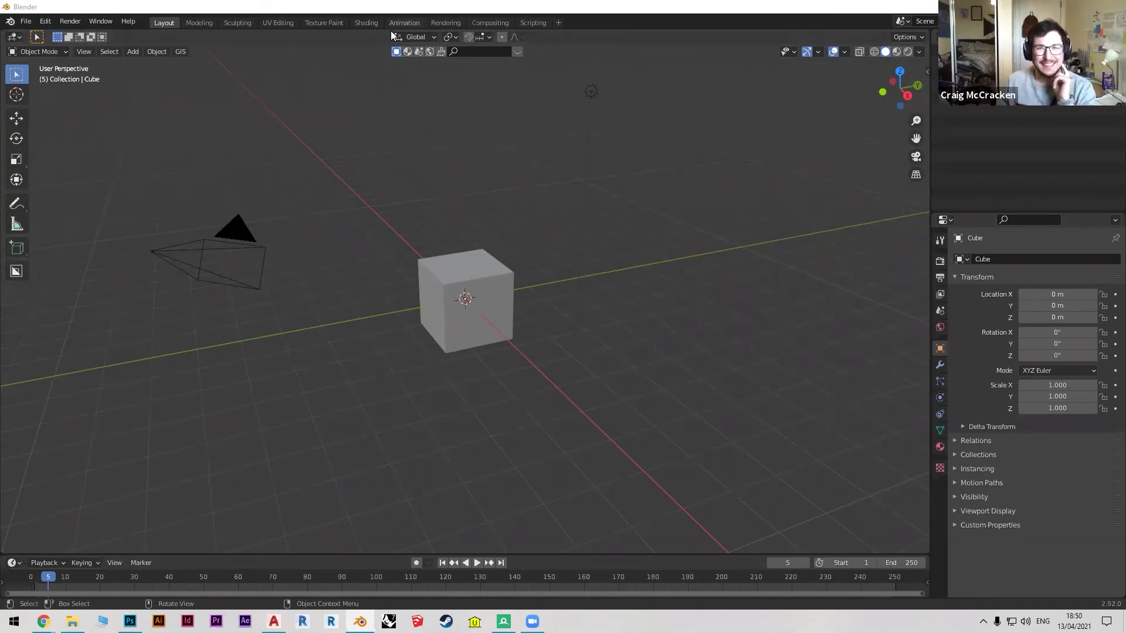
{"action": "left_click", "coordinate": [407, 51]}
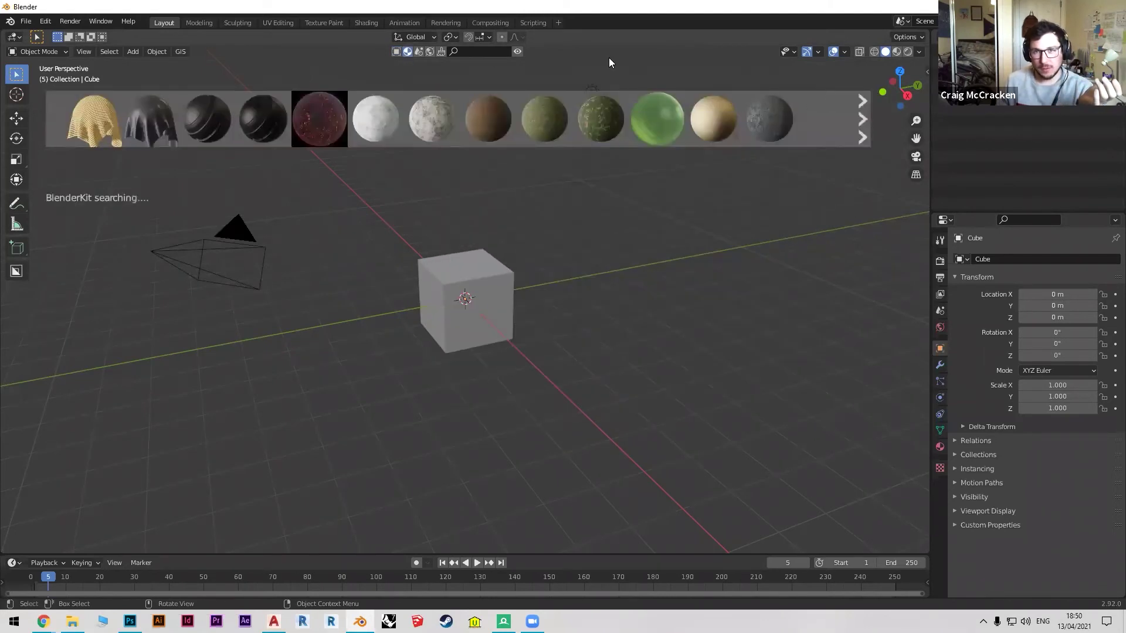
Hide the BlenderKit browser and turn an enlarged timeline area into a Shader Editor.
{"action": "left_click", "coordinate": [521, 55]}
{"action": "left_click_drag", "start_coordinate": [922, 555], "coordinate": [819, 332]}
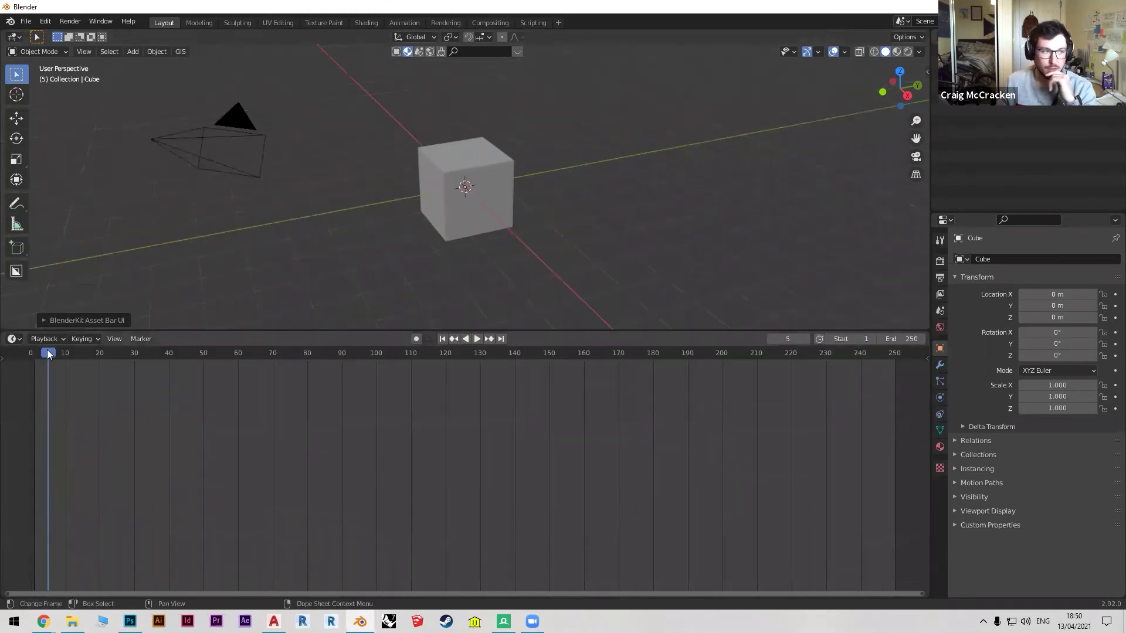
{"action": "left_click", "coordinate": [14, 339]}
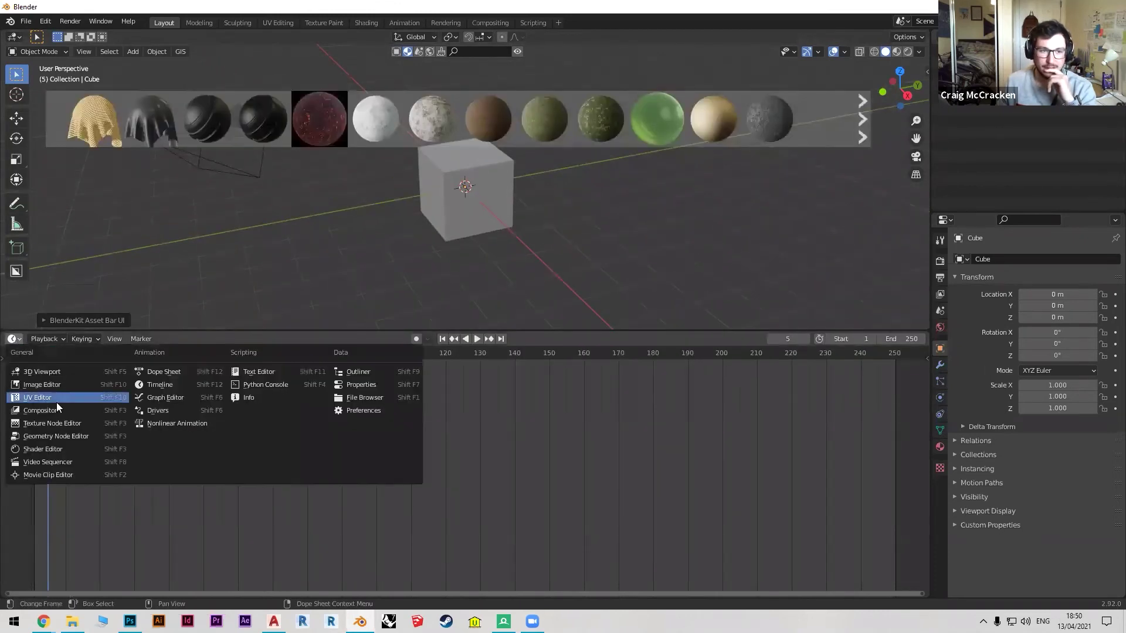
{"action": "left_click", "coordinate": [53, 454]}
{"action": "middle_click_drag", "start_coordinate": [365, 425], "coordinate": [390, 392]}
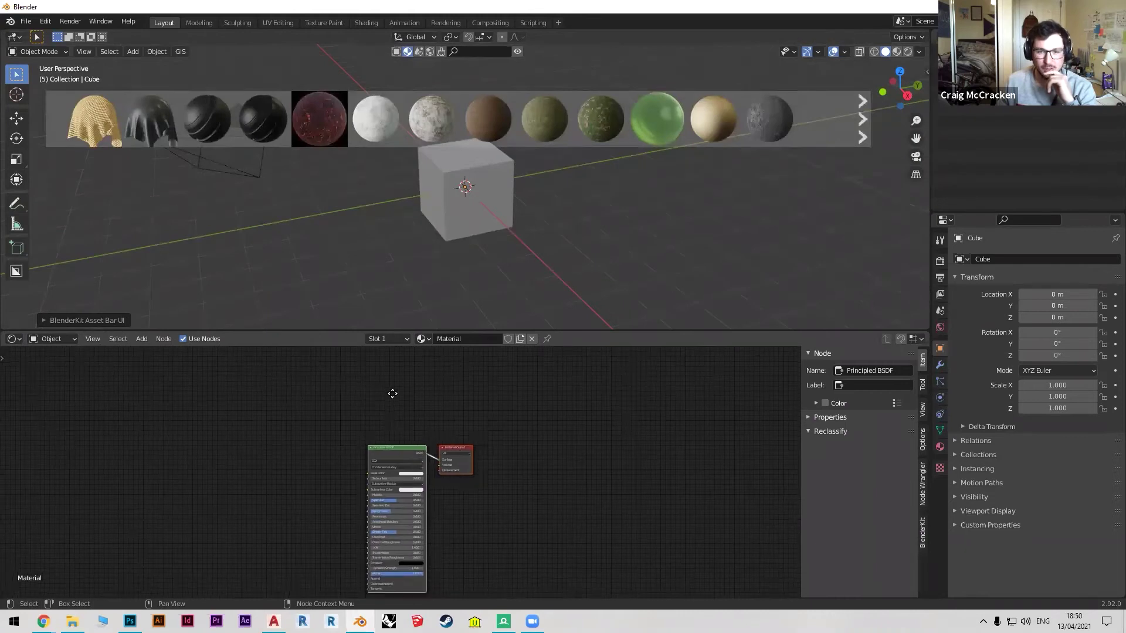
{"action": "mouse_move", "coordinate": [601, 136]}
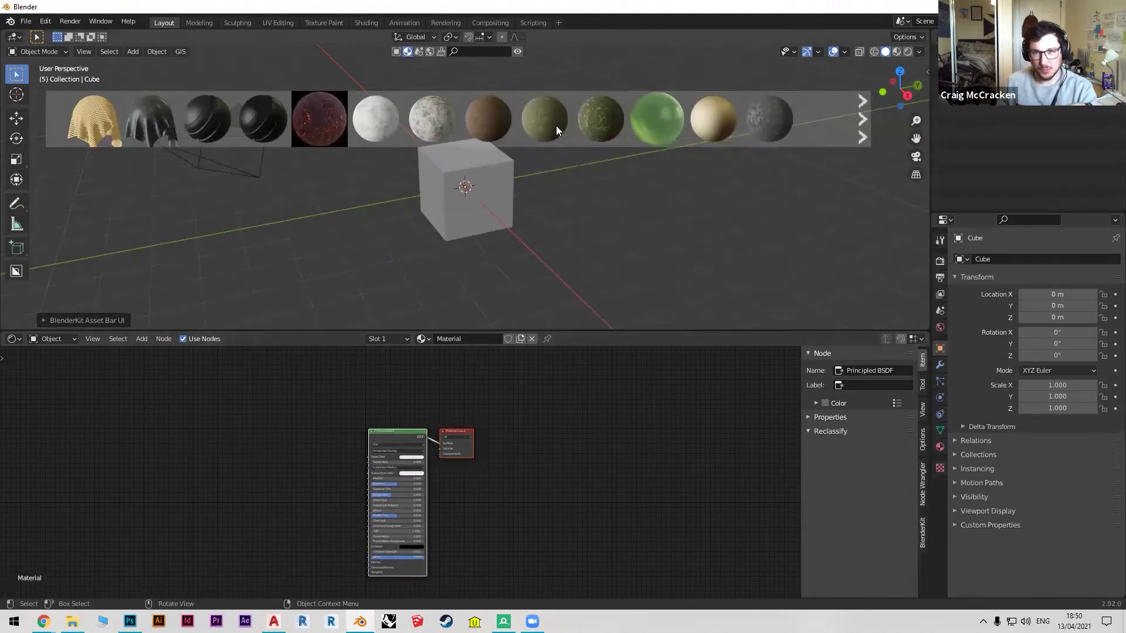
{"action": "mouse_move", "coordinate": [506, 129]}
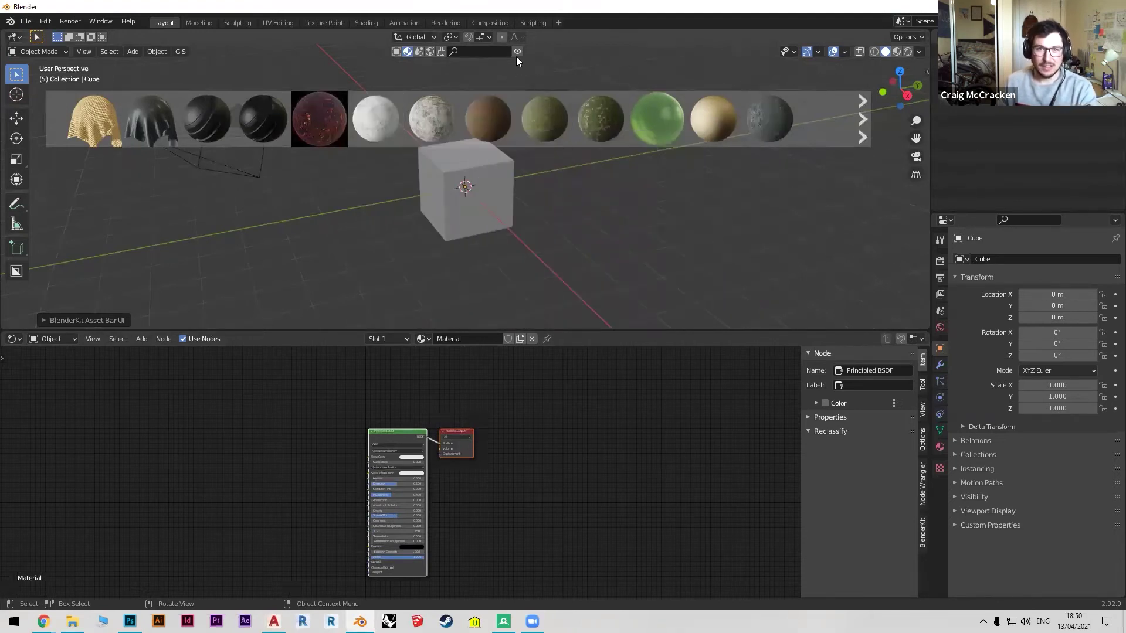
{"action": "scroll", "coordinate": [339, 455], "scroll_direction": "left", "scroll_amount": 3, "text": "ctrl"}
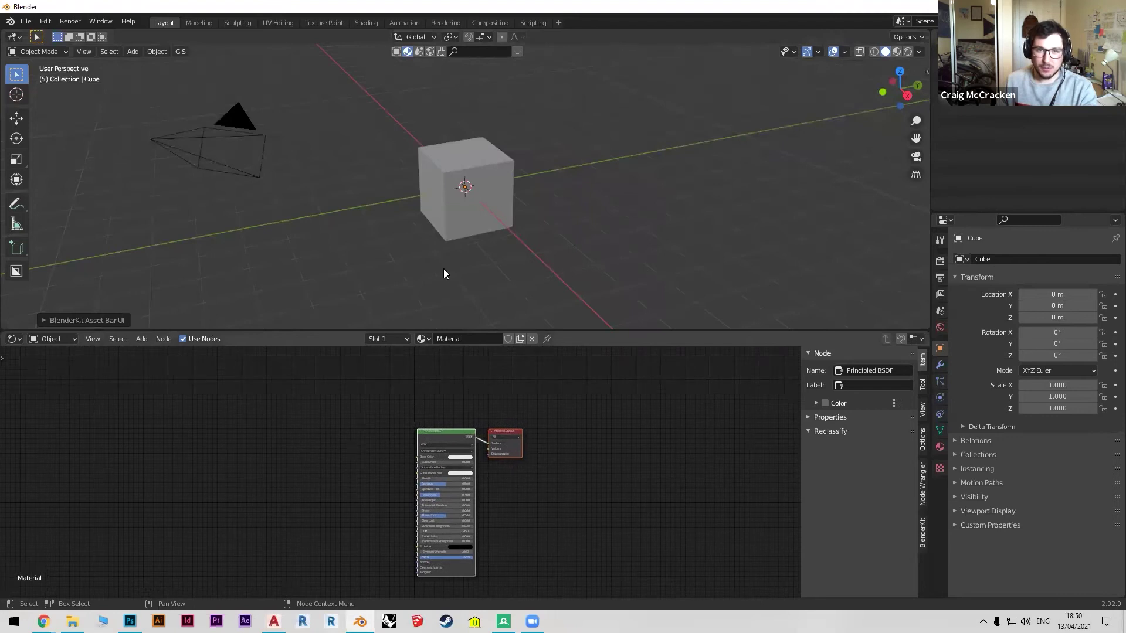
Select the cube and view it in Material Preview shading.
{"action": "left_click", "coordinate": [459, 191]}
{"action": "left_click", "coordinate": [896, 51]}
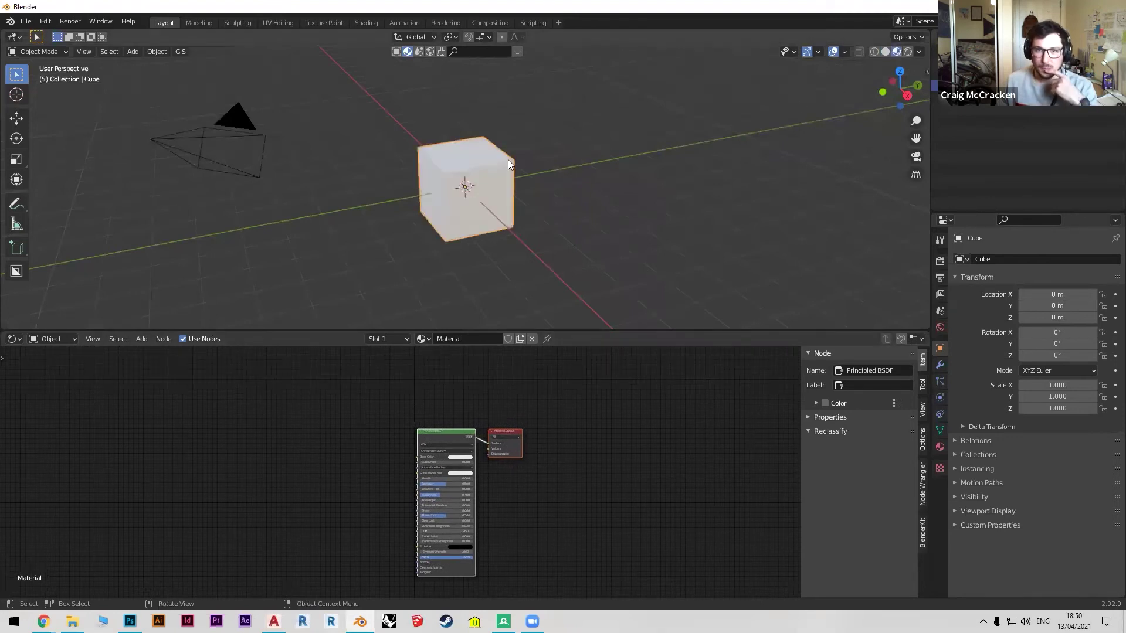
{"action": "scroll", "coordinate": [504, 153], "scroll_direction": "up", "scroll_amount": 4}
{"action": "middle_click_drag", "start_coordinate": [500, 144], "coordinate": [509, 145]}
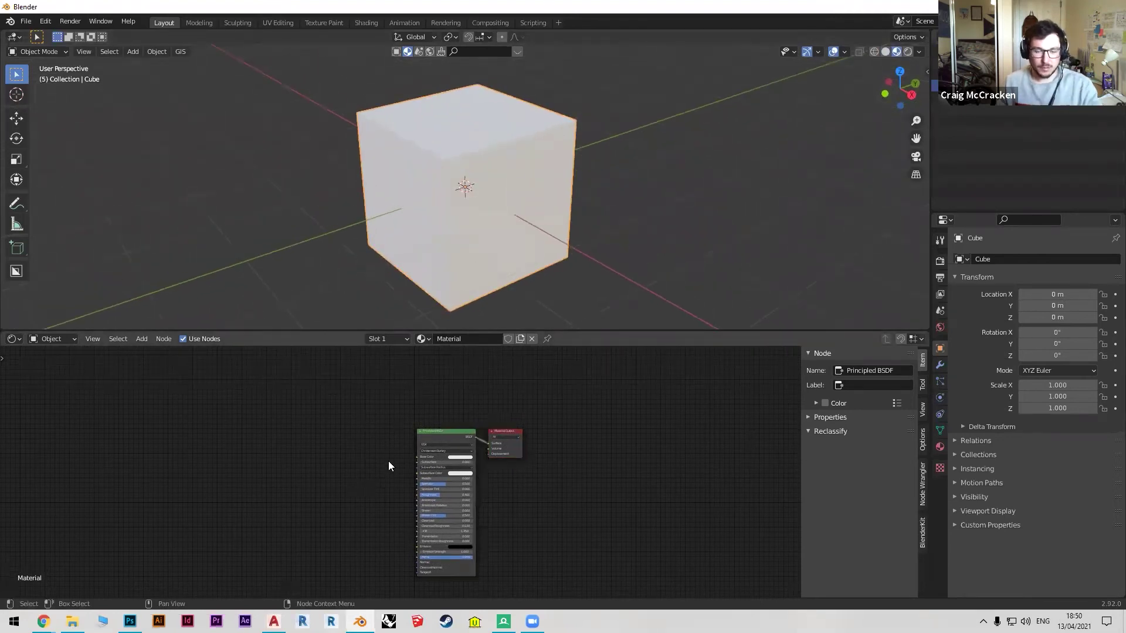
Search the Shift+A add-node menu for 'noise', then cancel without adding a node.
{"action": "key", "text": "shift+a"}
{"action": "key", "text": "Escape"}
{"action": "key", "text": "shift+a"}
{"action": "left_click", "coordinate": [329, 453]}
{"action": "type", "text": "noise"}
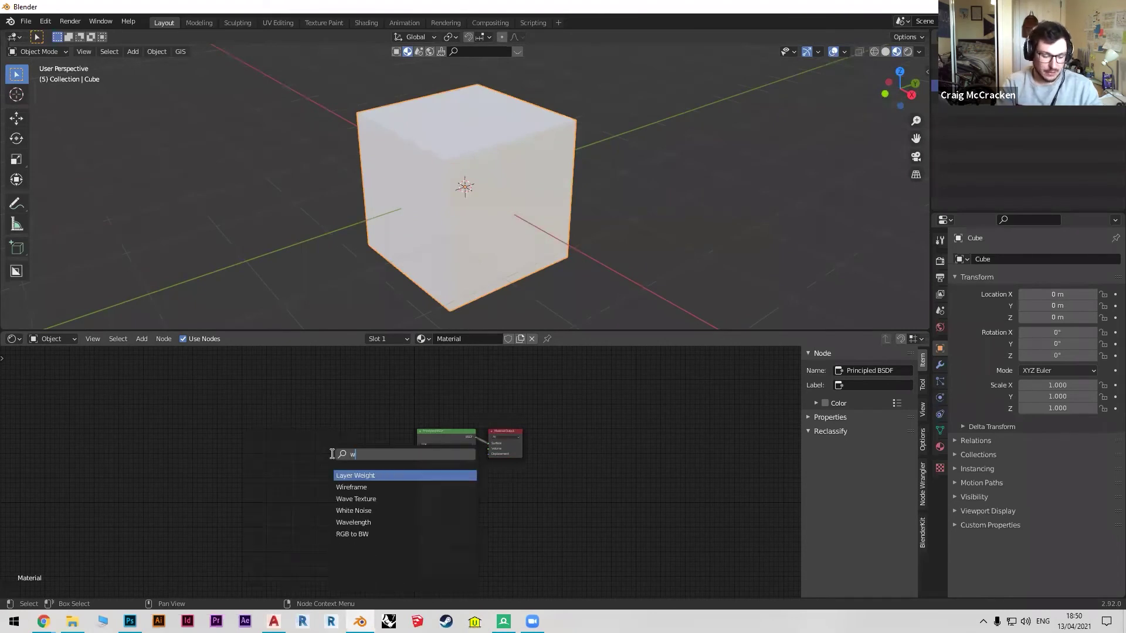
{"action": "key", "text": "Escape"}
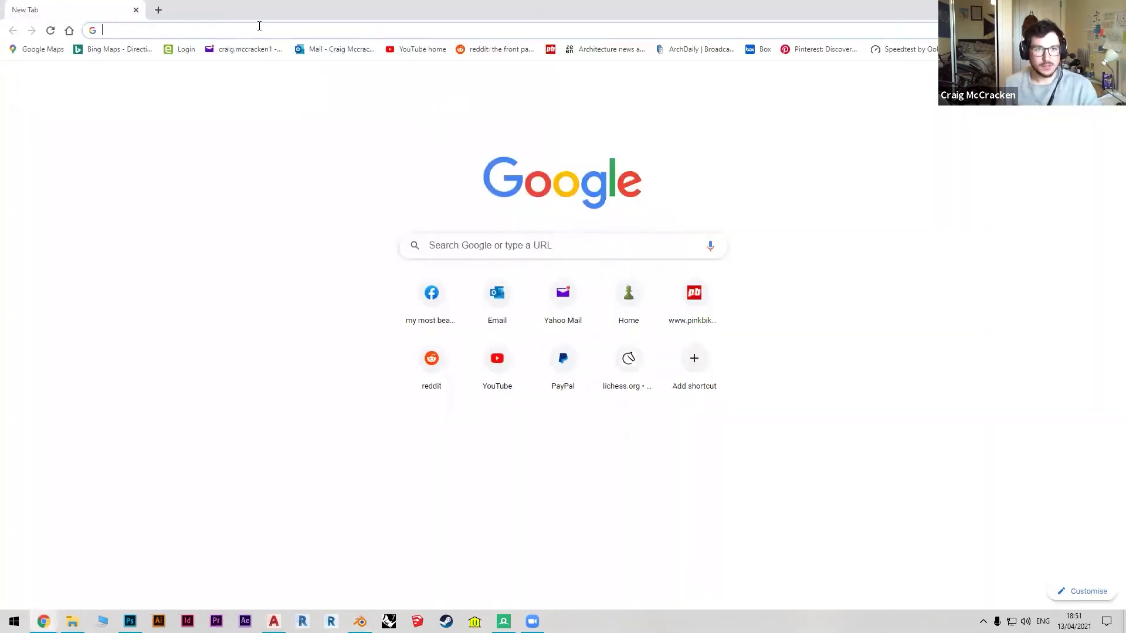
Load textures.com in the browser and scroll down through the texture library.
{"action": "left_click", "coordinate": [257, 28]}
{"action": "type", "text": "textur"}
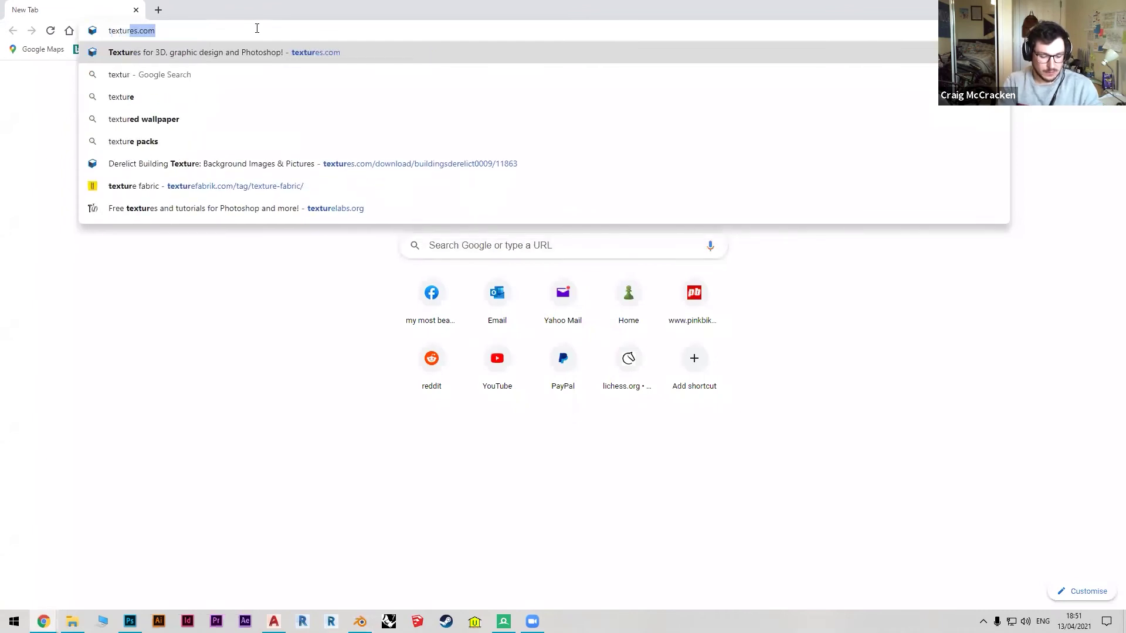
{"action": "type", "text": "es.com"}
{"action": "key", "text": "Return"}
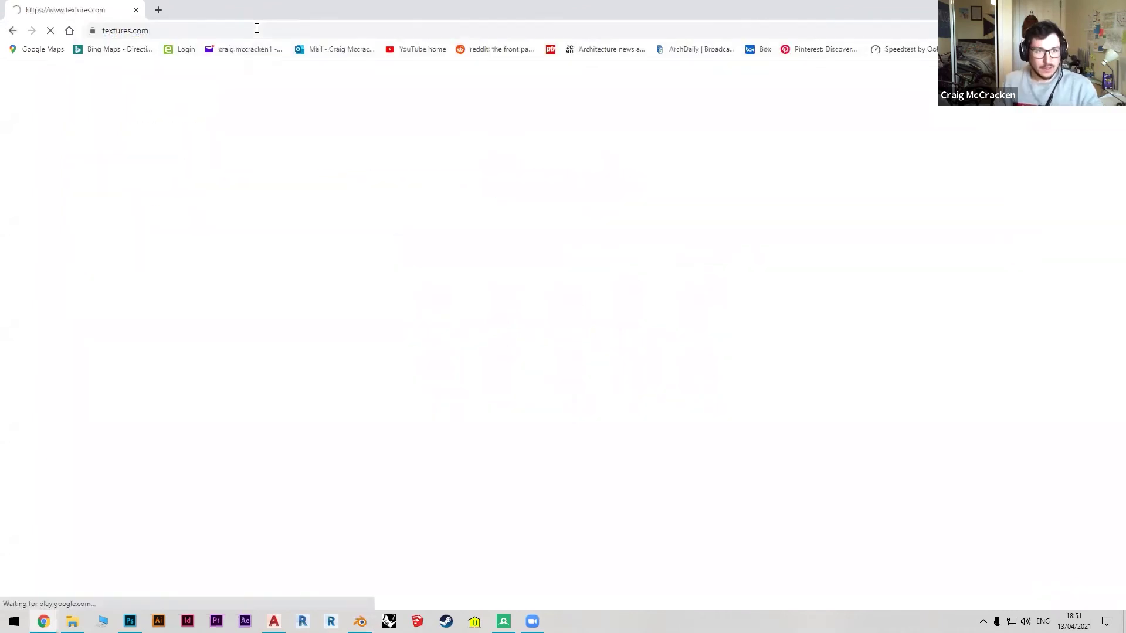
{"action": "scroll", "coordinate": [234, 360], "scroll_direction": "down", "scroll_amount": 1}
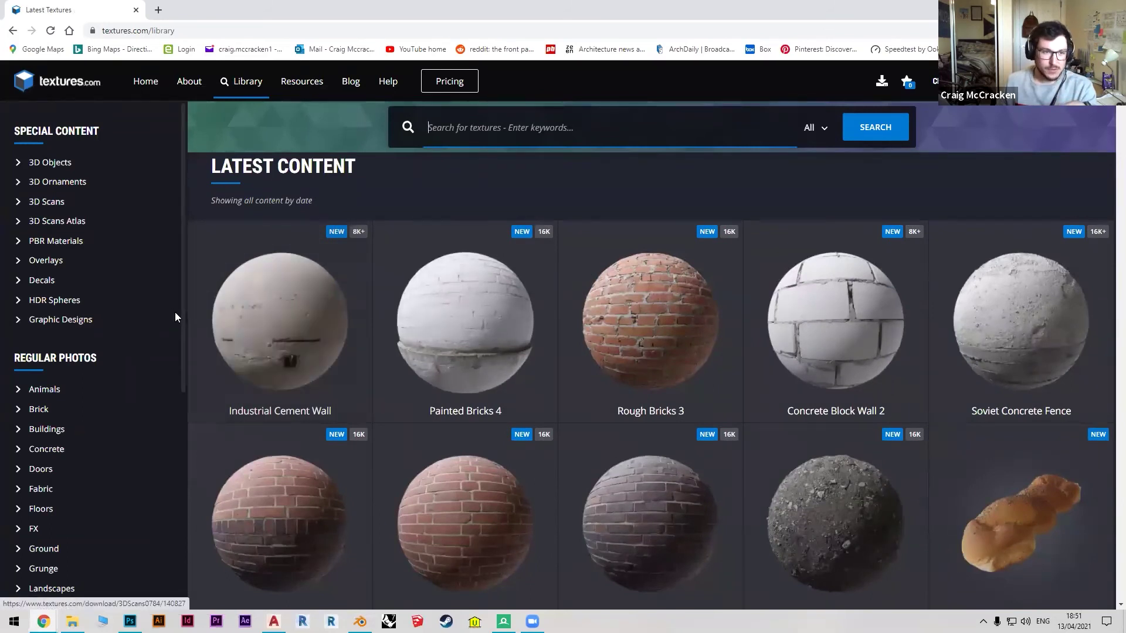
{"action": "scroll", "coordinate": [352, 368], "scroll_direction": "down", "scroll_amount": 1}
{"action": "scroll", "coordinate": [485, 402], "scroll_direction": "down", "scroll_amount": 3}
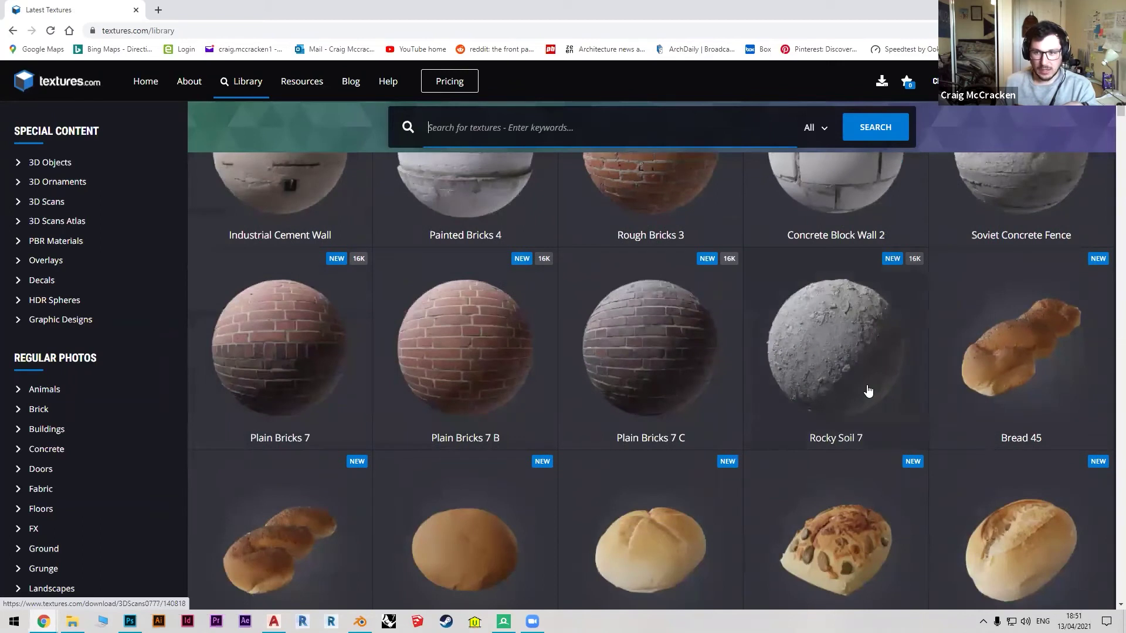
Preview and close Rocky Soil 7, scroll to the Bread rows, then return to Blender.
{"action": "left_click", "coordinate": [868, 391]}
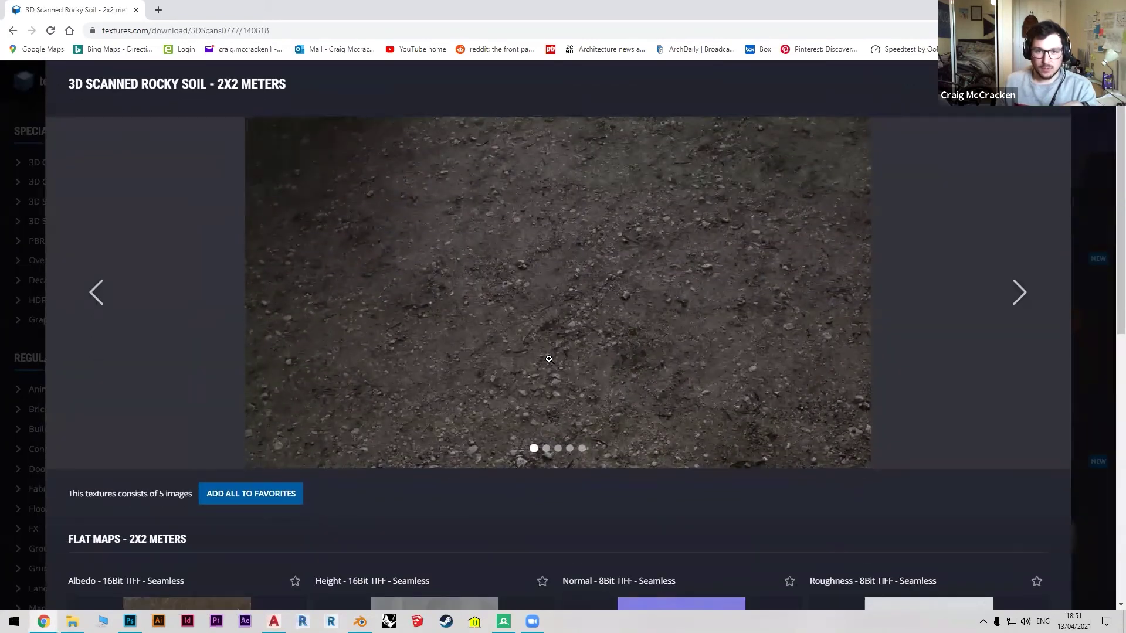
{"action": "left_click", "coordinate": [239, 377]}
{"action": "scroll", "coordinate": [344, 371], "scroll_direction": "down", "scroll_amount": 5}
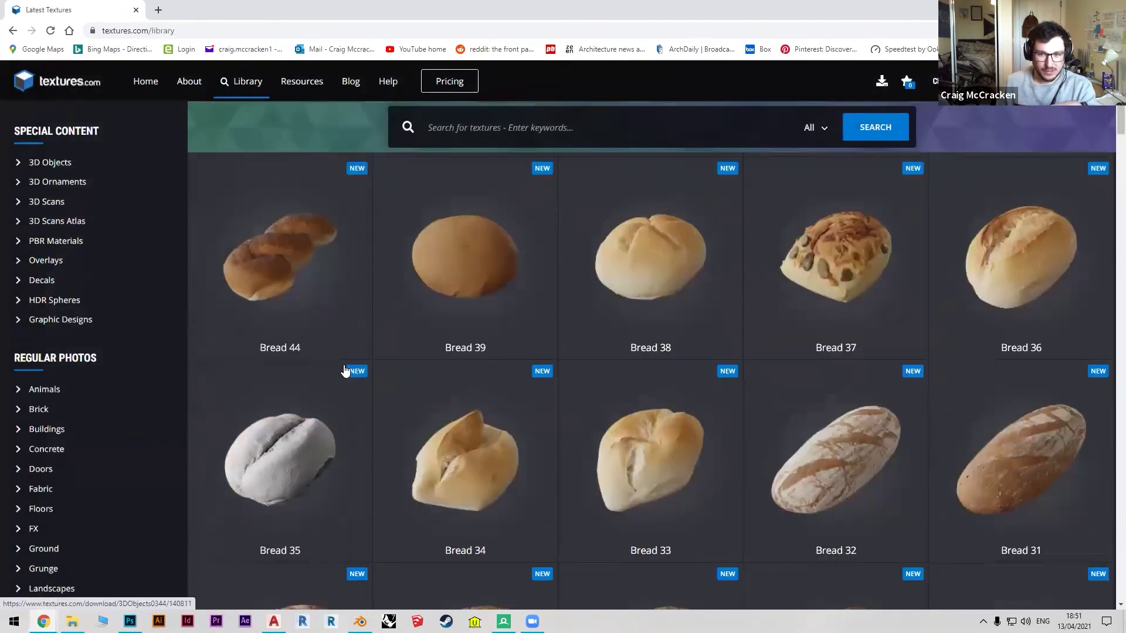
{"action": "scroll", "coordinate": [271, 385], "scroll_direction": "down", "scroll_amount": 10}
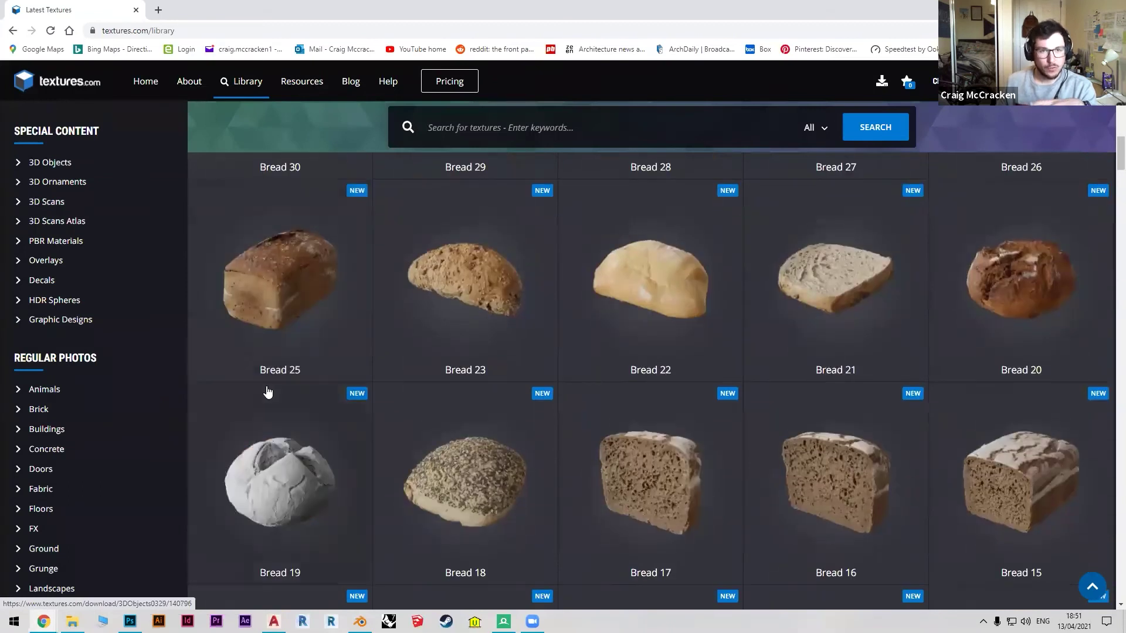
{"action": "key", "text": "alt+Tab"}
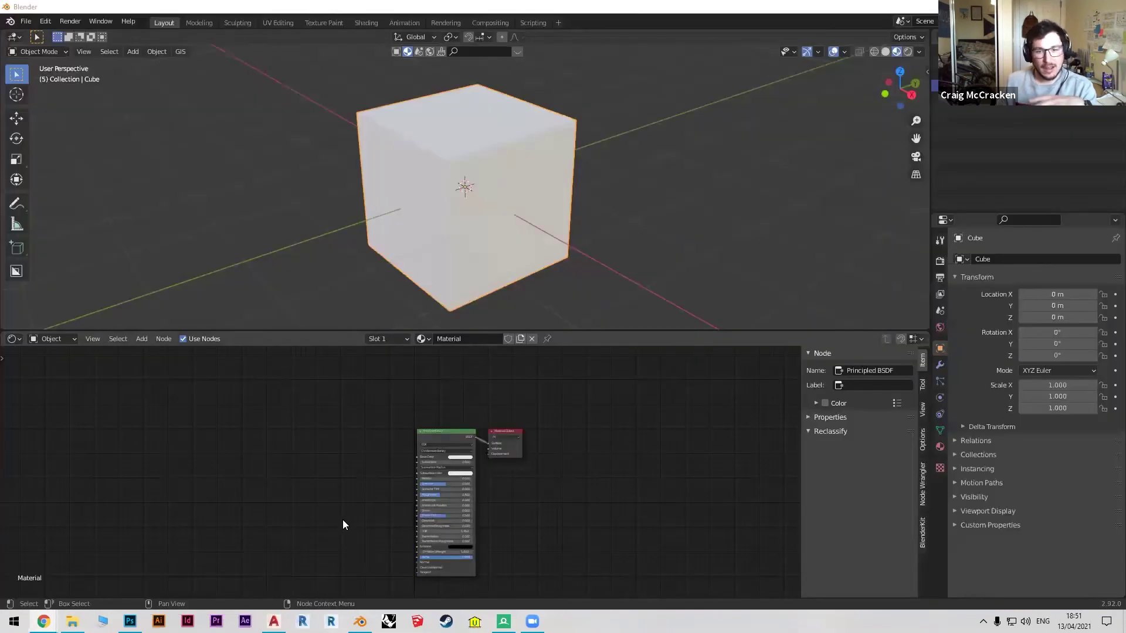
Rearrange the Principled BSDF and Material Output nodes, then enlarge the 3D viewport above the node editor.
{"action": "left_click_drag", "start_coordinate": [472, 432], "coordinate": [459, 419]}
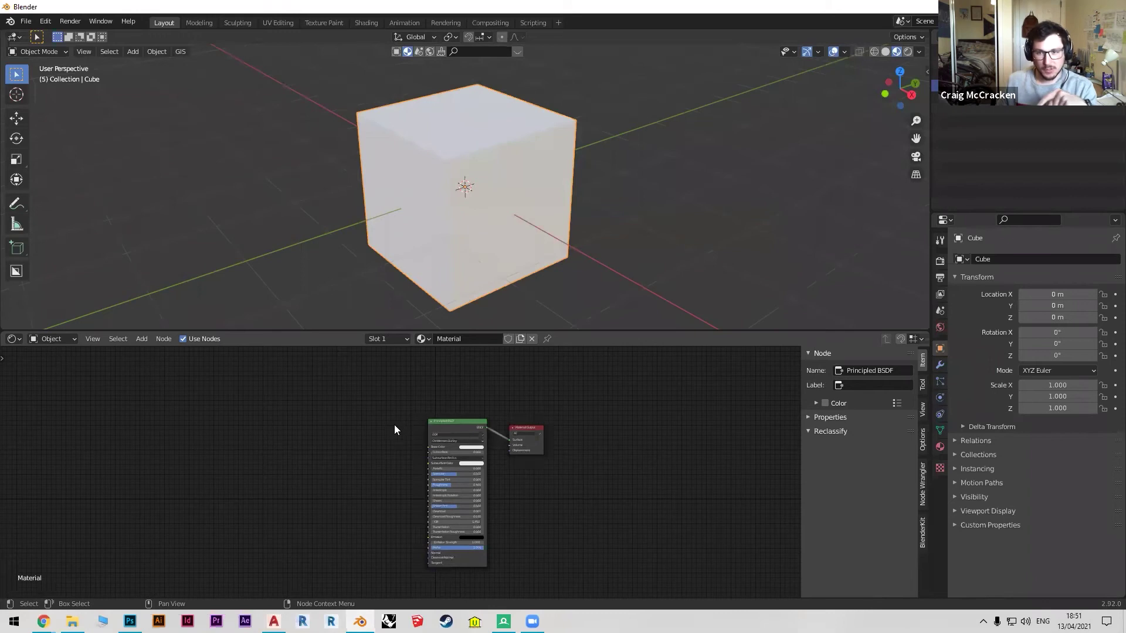
{"action": "left_click_drag", "start_coordinate": [528, 428], "coordinate": [536, 418]}
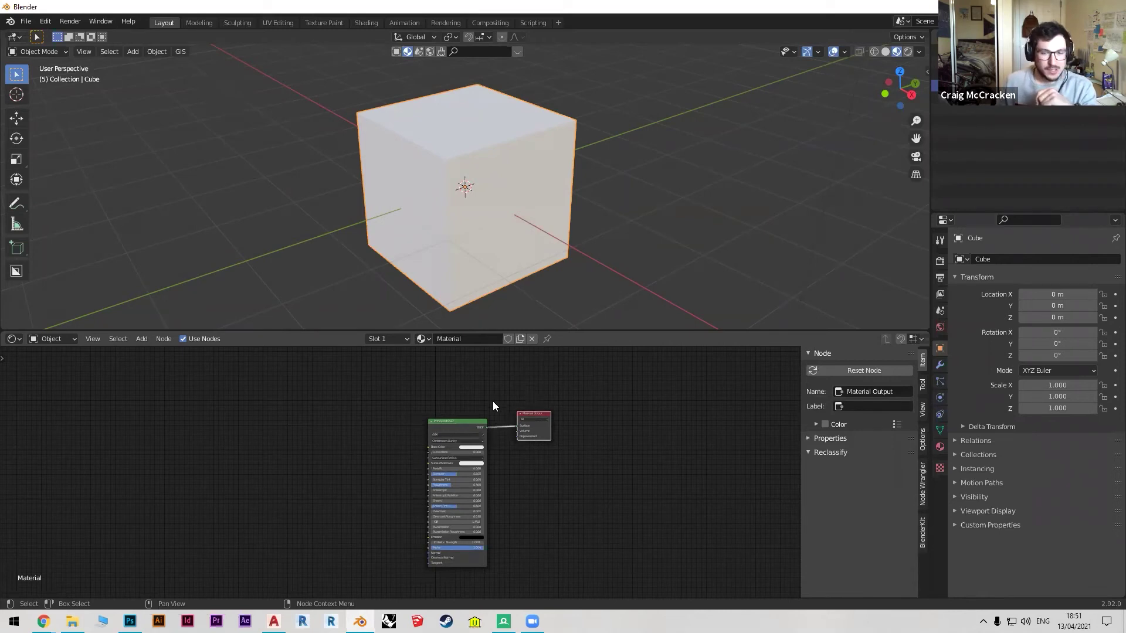
{"action": "left_click_drag", "start_coordinate": [533, 414], "coordinate": [496, 401]}
{"action": "left_click", "coordinate": [502, 413]}
{"action": "left_click", "coordinate": [552, 399]}
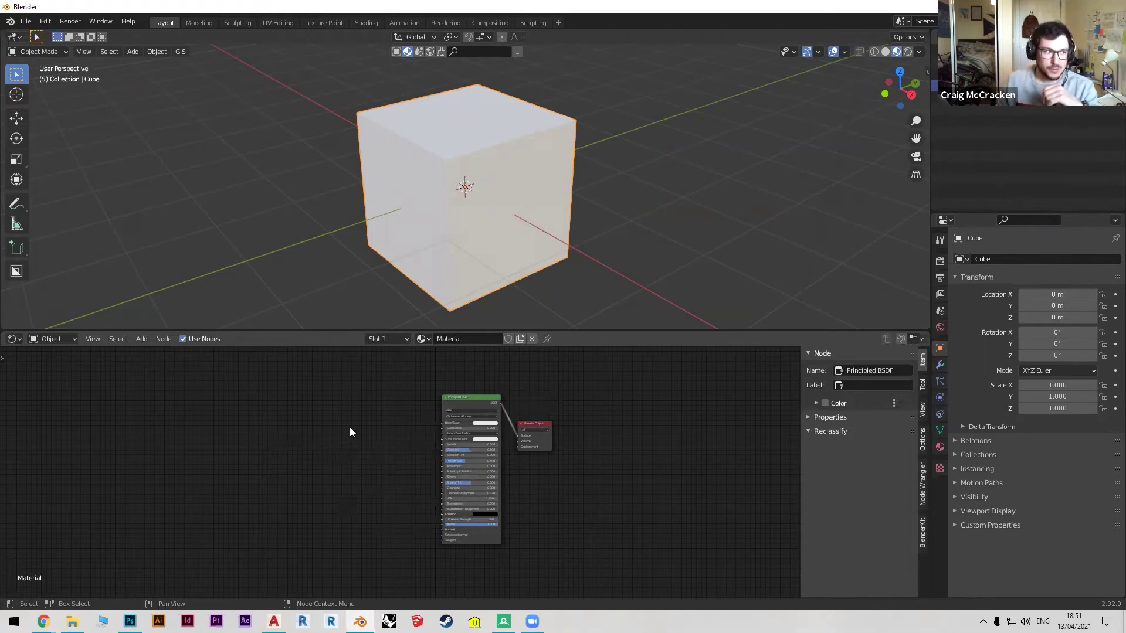
{"action": "left_click_drag", "start_coordinate": [580, 333], "coordinate": [592, 458]}
{"action": "scroll", "coordinate": [519, 530], "scroll_direction": "down", "scroll_amount": 2}
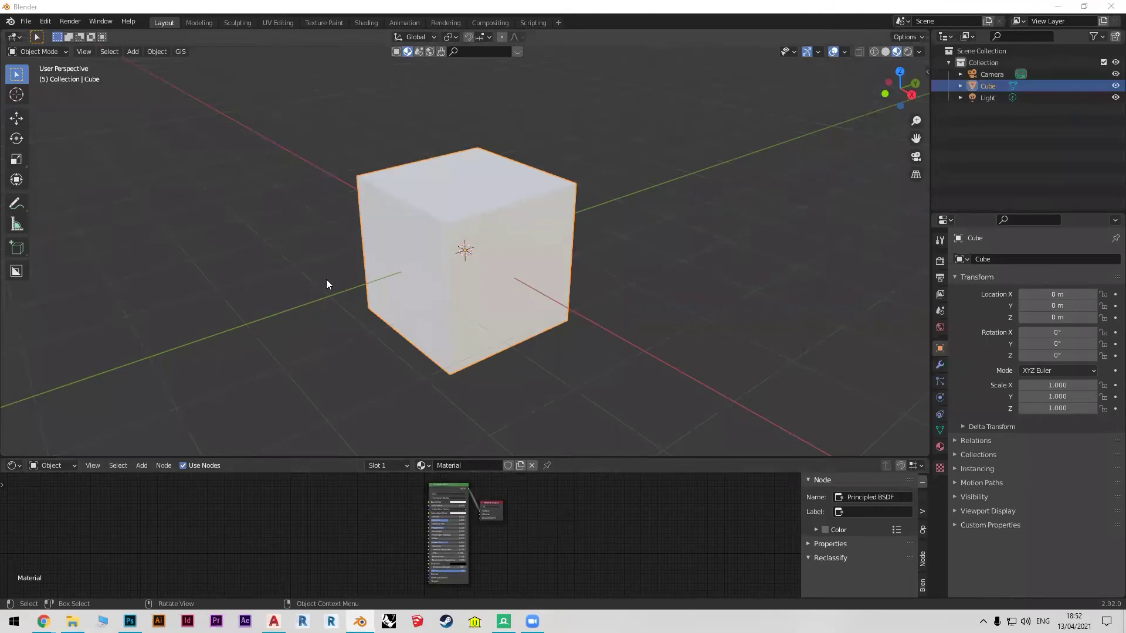
Switch the viewport to Rendered shading and add a mesh plane.
{"action": "left_click", "coordinate": [613, 257]}
{"action": "mouse_move", "coordinate": [613, 257]}
{"action": "middle_mouse_down"}
{"action": "mouse_move", "coordinate": [454, 243]}
{"action": "mouse_move", "coordinate": [472, 242]}
{"action": "mouse_move", "coordinate": [463, 257]}
{"action": "mouse_move", "coordinate": [438, 240]}
{"action": "mouse_move", "coordinate": [481, 231]}
{"action": "middle_mouse_up"}
{"action": "left_click", "coordinate": [908, 51]}
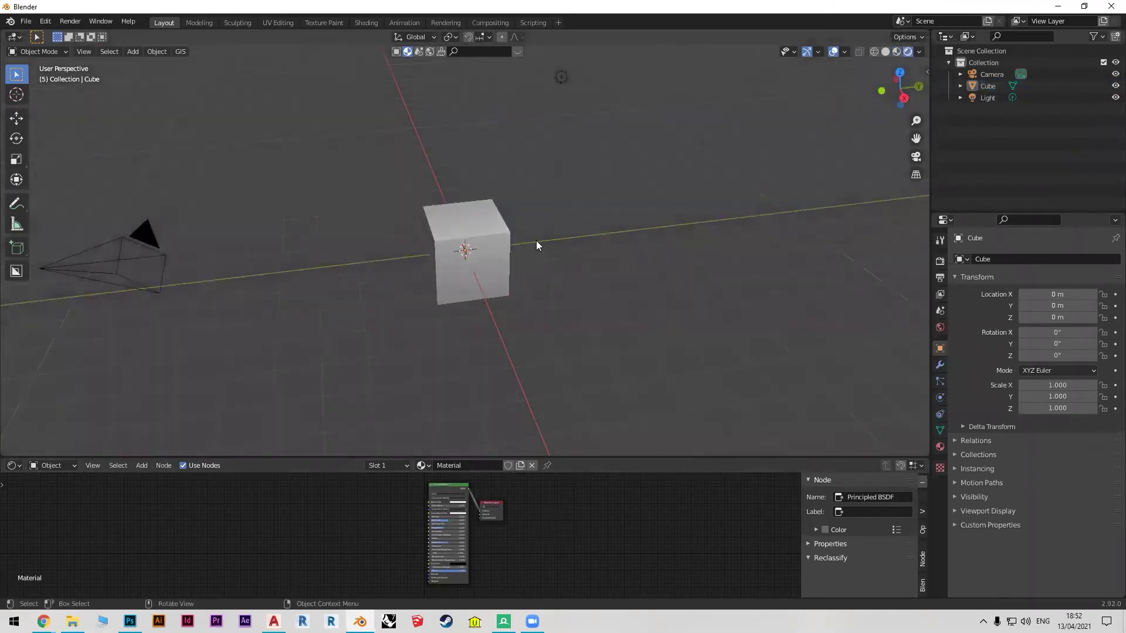
{"action": "key", "text": "shift+a"}
{"action": "mouse_move", "coordinate": [448, 267]}
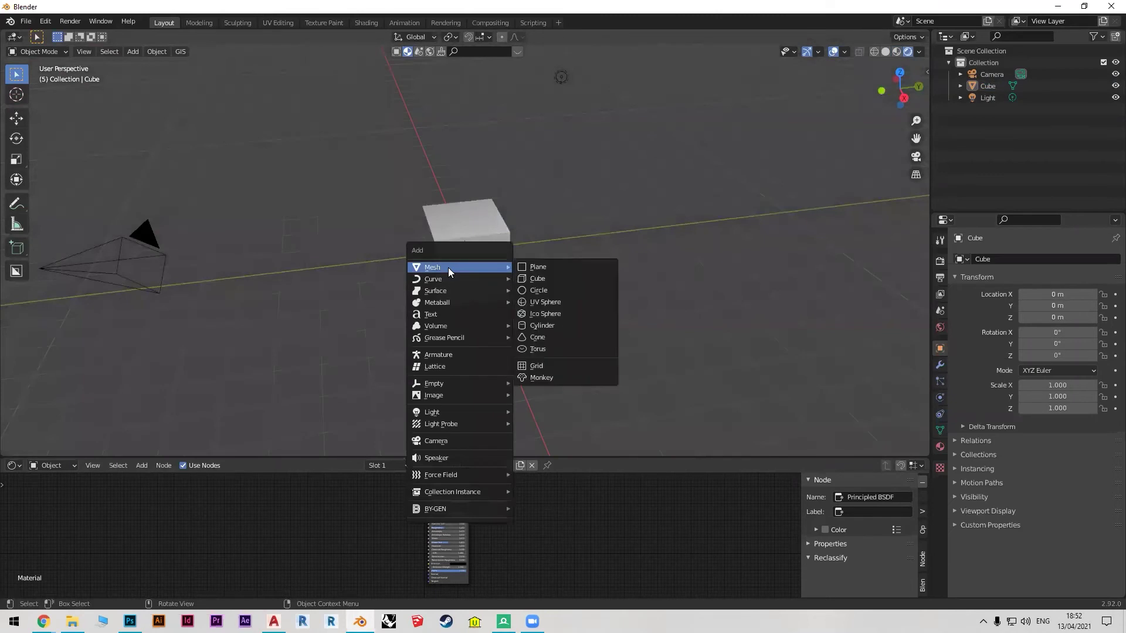
{"action": "left_click", "coordinate": [546, 268]}
Scale the plane to 9.071 and lower it along Z to -1.0837 m.
{"action": "key", "text": "s"}
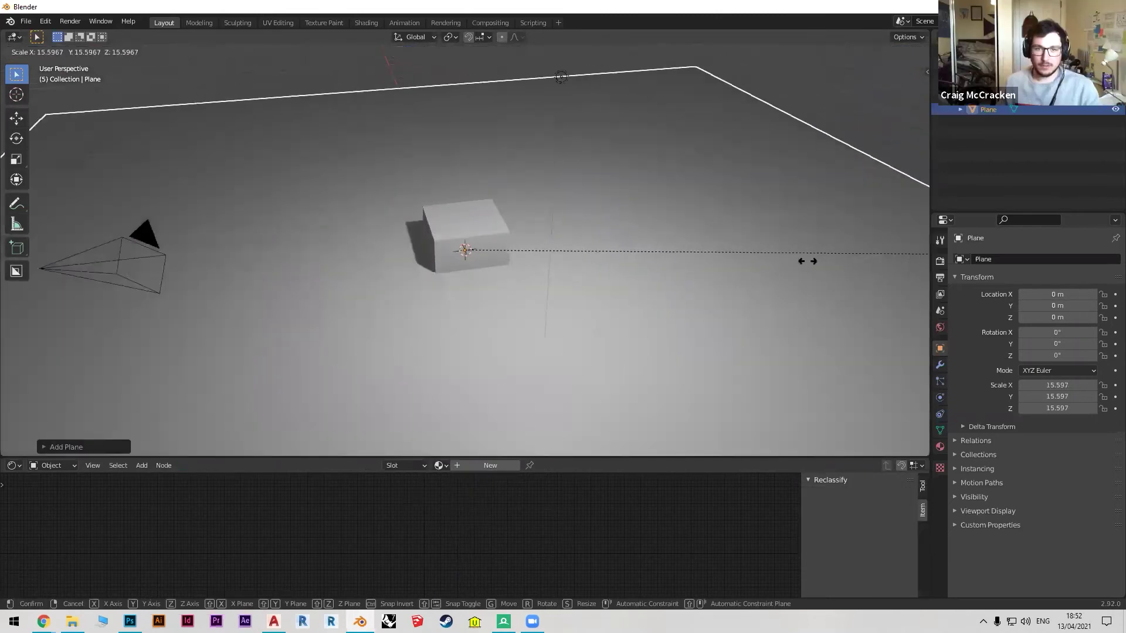
{"action": "left_click", "coordinate": [320, 267]}
{"action": "key", "text": "g"}
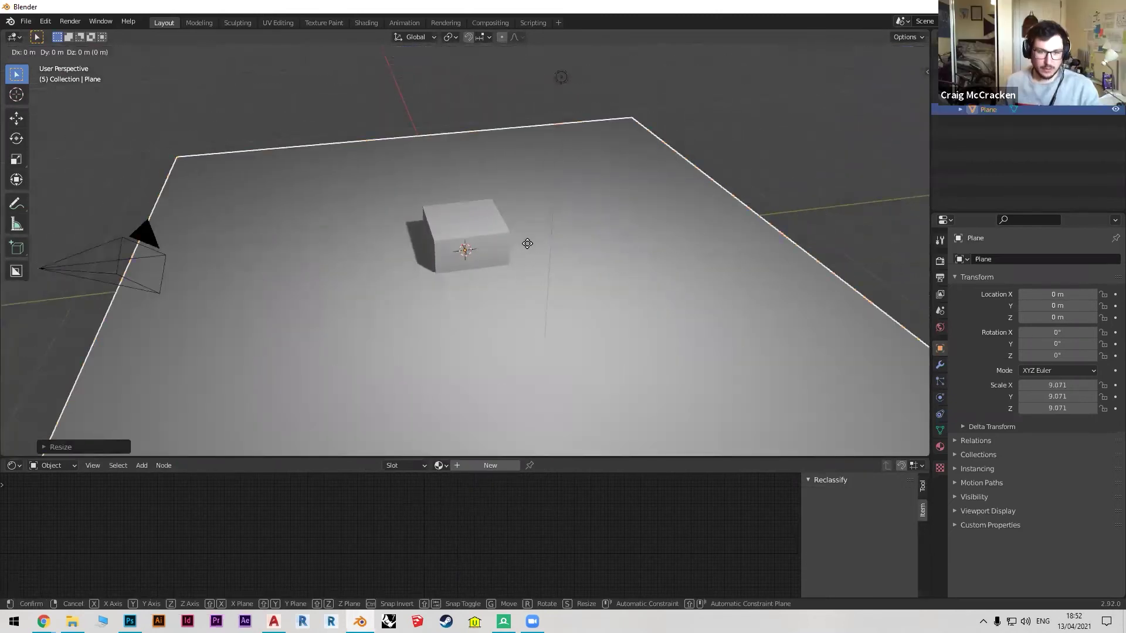
{"action": "key", "text": "z"}
{"action": "left_click", "coordinate": [492, 274]}
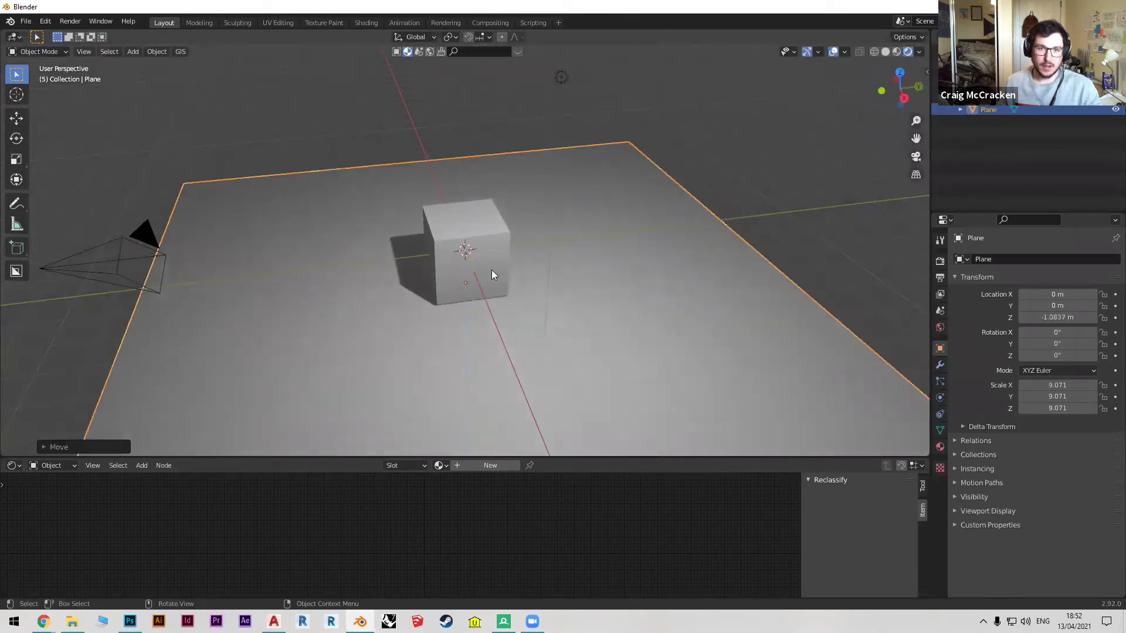
Raise the cube along Z to 1.4948 m, then deselect everything.
{"action": "left_click", "coordinate": [491, 274]}
{"action": "middle_click_drag", "start_coordinate": [429, 209], "coordinate": [448, 188]}
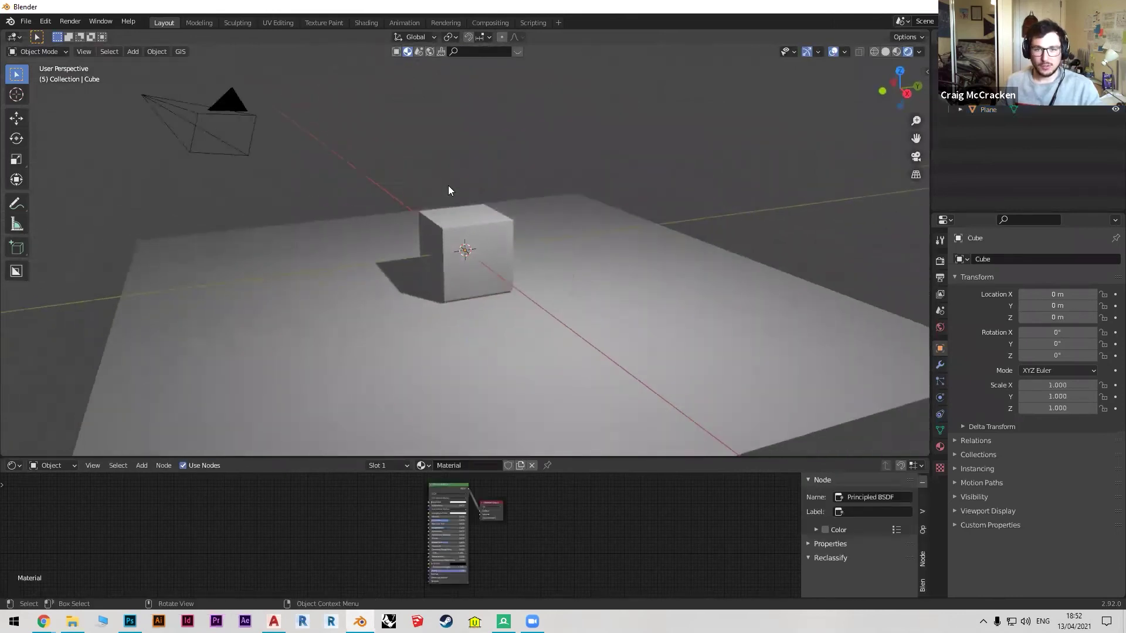
{"action": "scroll", "coordinate": [448, 185], "scroll_direction": "down", "scroll_amount": 4}
{"action": "key", "text": "a"}
{"action": "key", "text": "g"}
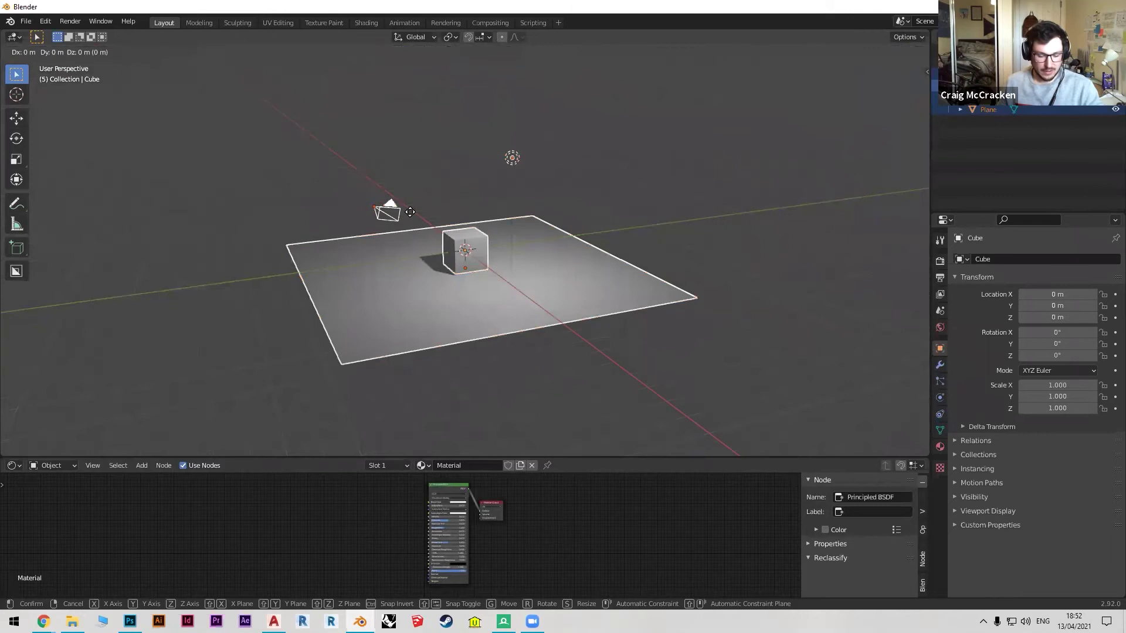
{"action": "key", "text": "z"}
{"action": "left_click", "coordinate": [413, 183]}
{"action": "scroll", "coordinate": [466, 186], "scroll_direction": "up", "scroll_amount": 3}
{"action": "middle_click_drag", "start_coordinate": [466, 184], "coordinate": [452, 273]}
{"action": "left_click", "coordinate": [621, 142]}
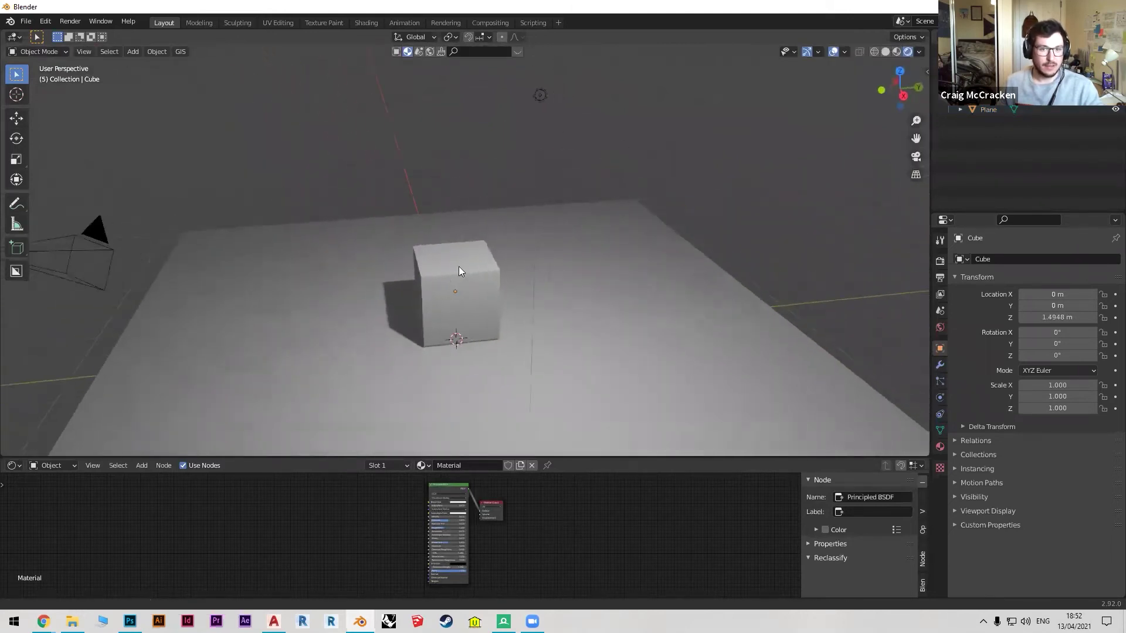
{"action": "key", "text": "shift+a"}
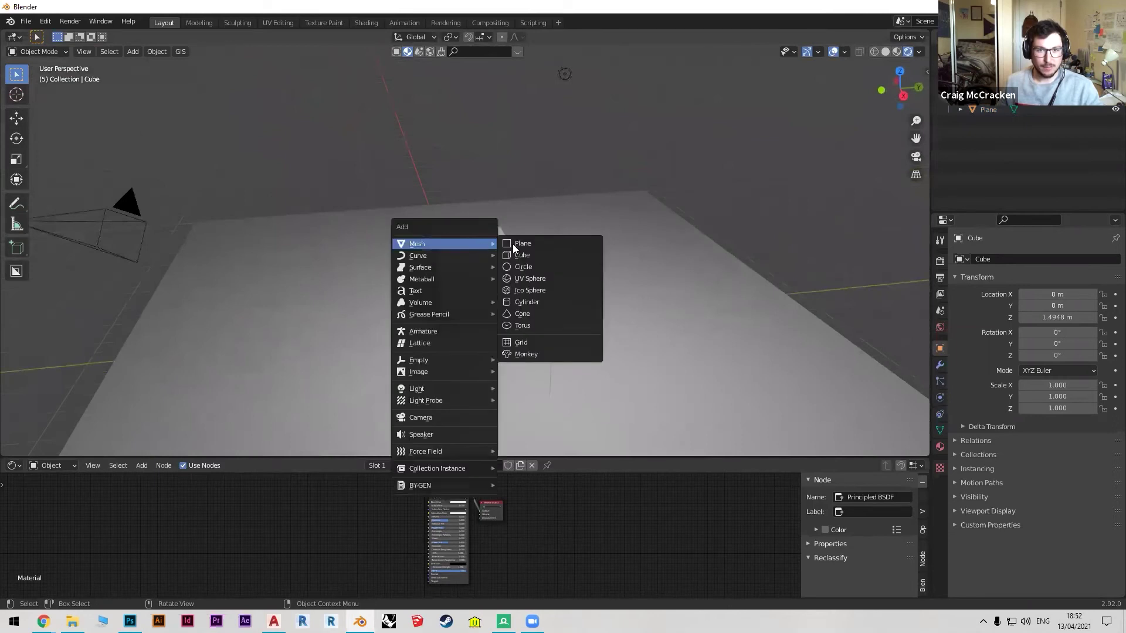
Add a Suzanne monkey head and lift it along Z to 4.1374 m.
{"action": "mouse_move", "coordinate": [432, 243]}
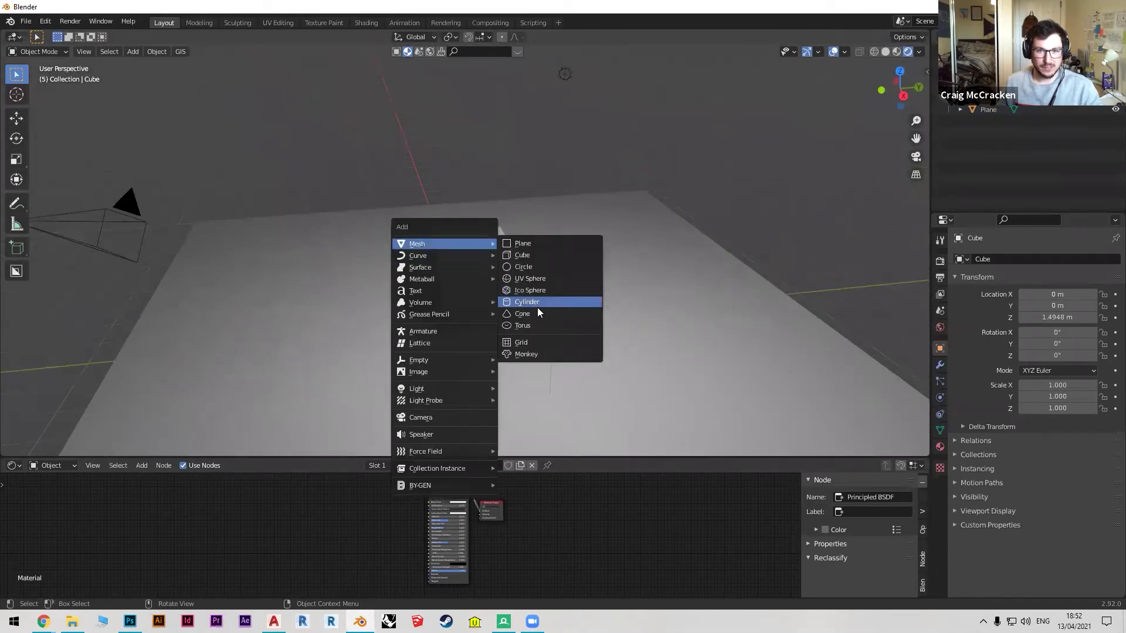
{"action": "left_click", "coordinate": [527, 352]}
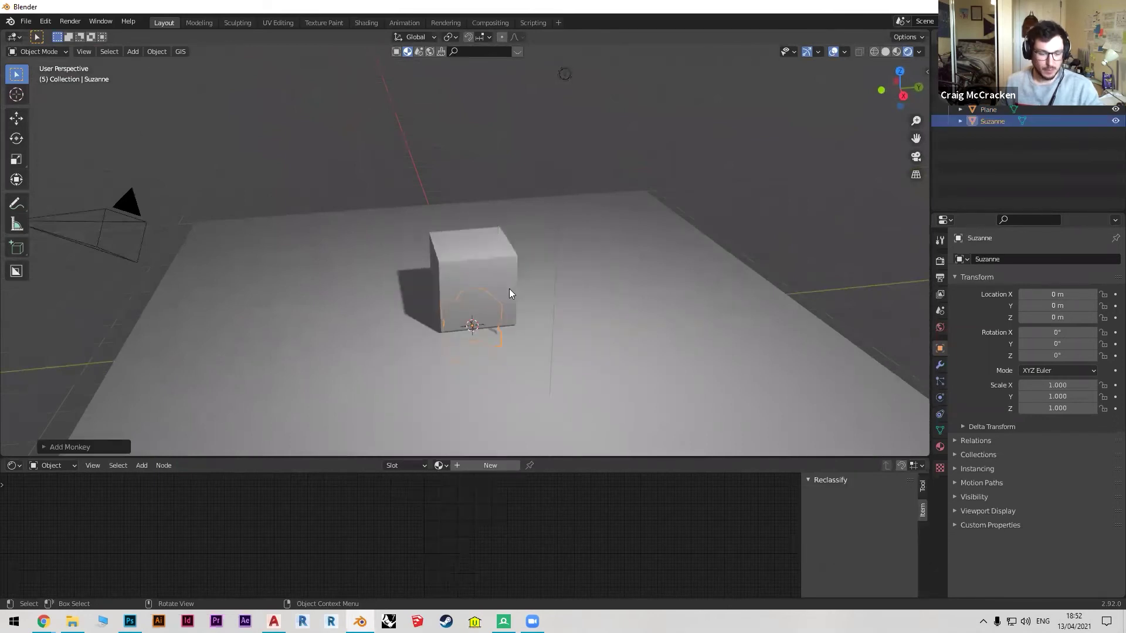
{"action": "key", "text": "g"}
{"action": "key", "text": "z"}
{"action": "left_click", "coordinate": [460, 175]}
{"action": "middle_click_drag", "start_coordinate": [460, 174], "coordinate": [513, 194]}
Switch the render engine to Cycles in Render Properties.
{"action": "left_click", "coordinate": [940, 261]}
{"action": "left_click", "coordinate": [1061, 258]}
{"action": "left_click", "coordinate": [1056, 300]}
{"action": "middle_click_drag", "start_coordinate": [407, 242], "coordinate": [441, 253]}
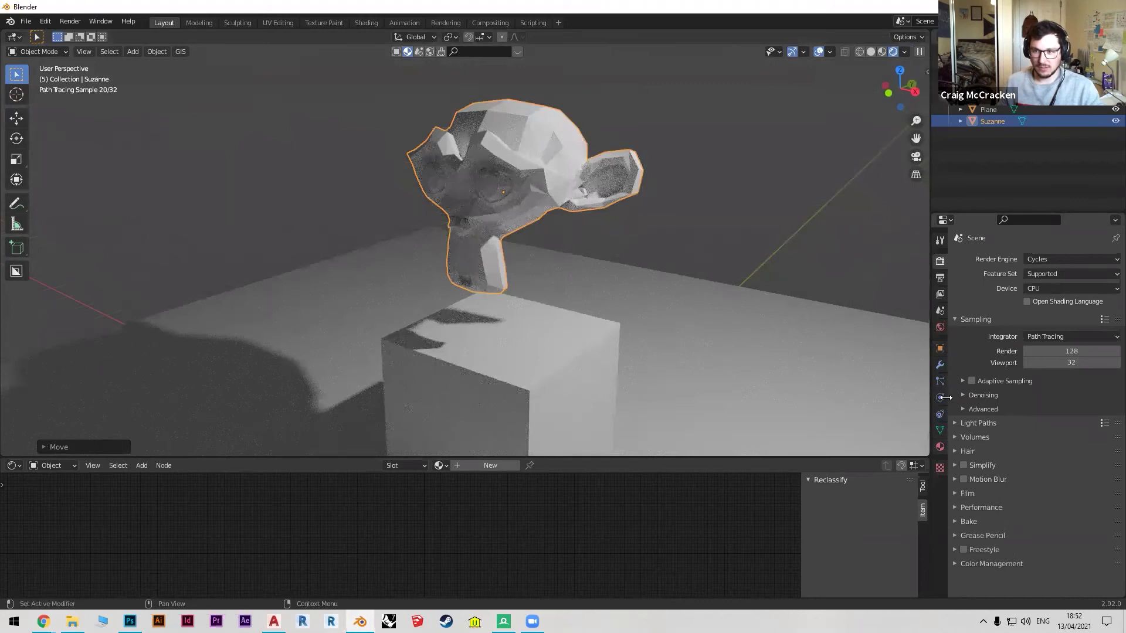
{"action": "left_click", "coordinate": [939, 368]}
{"action": "left_click", "coordinate": [1015, 260]}
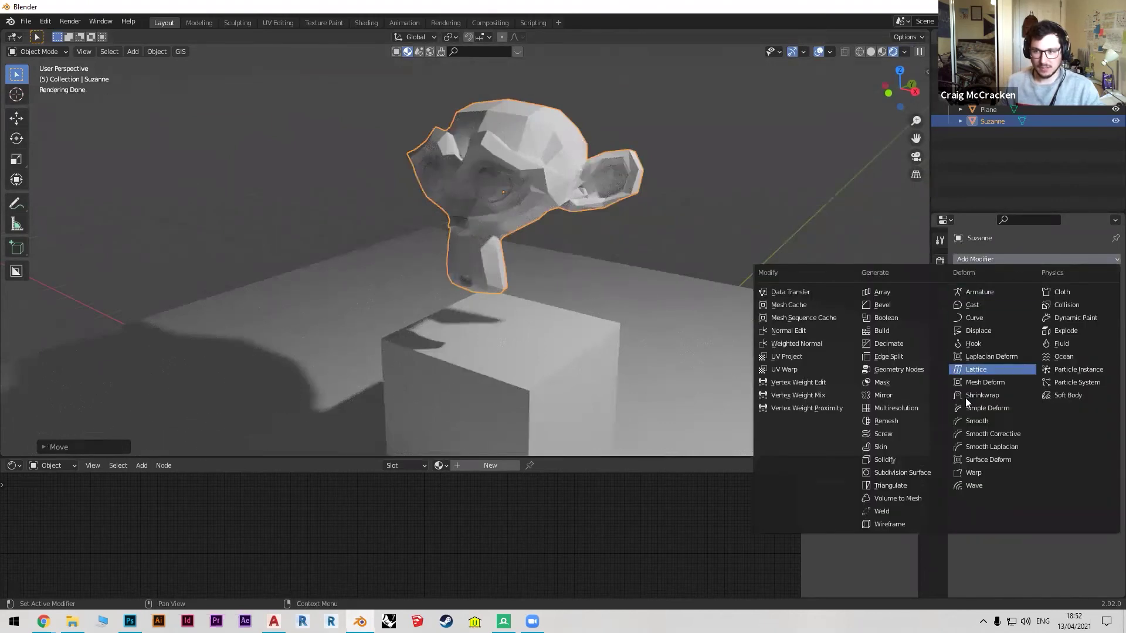
Add a Subdivision Surface modifier to Suzanne, shade her smooth, and slightly shrink the lower editor.
{"action": "left_click", "coordinate": [898, 471]}
{"action": "right_click", "coordinate": [486, 143]}
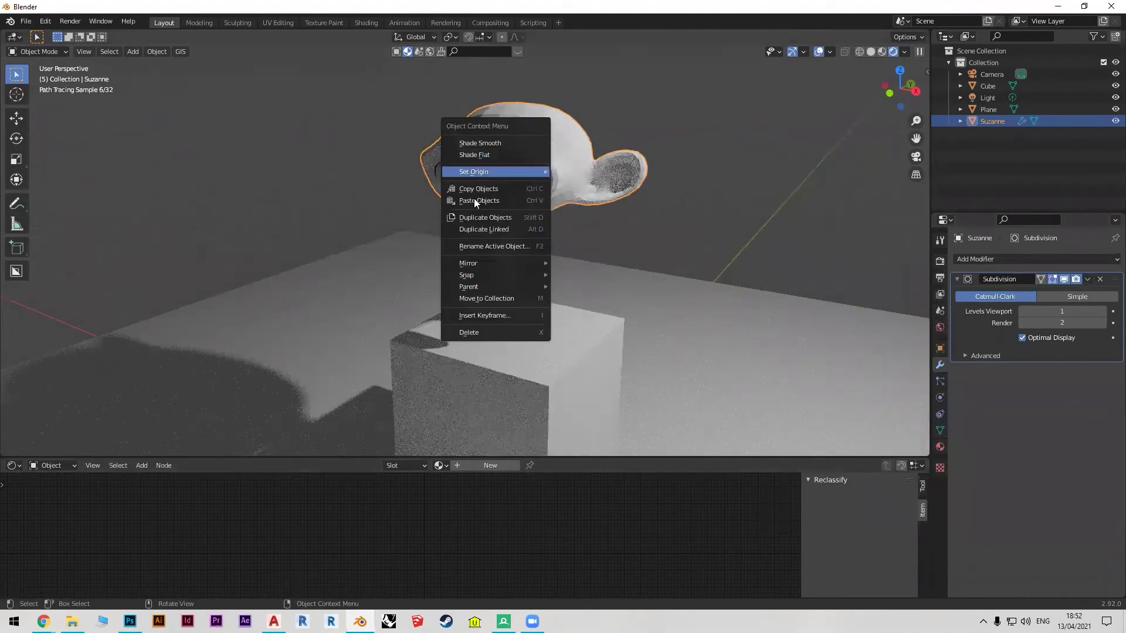
{"action": "mouse_move", "coordinate": [493, 170]}
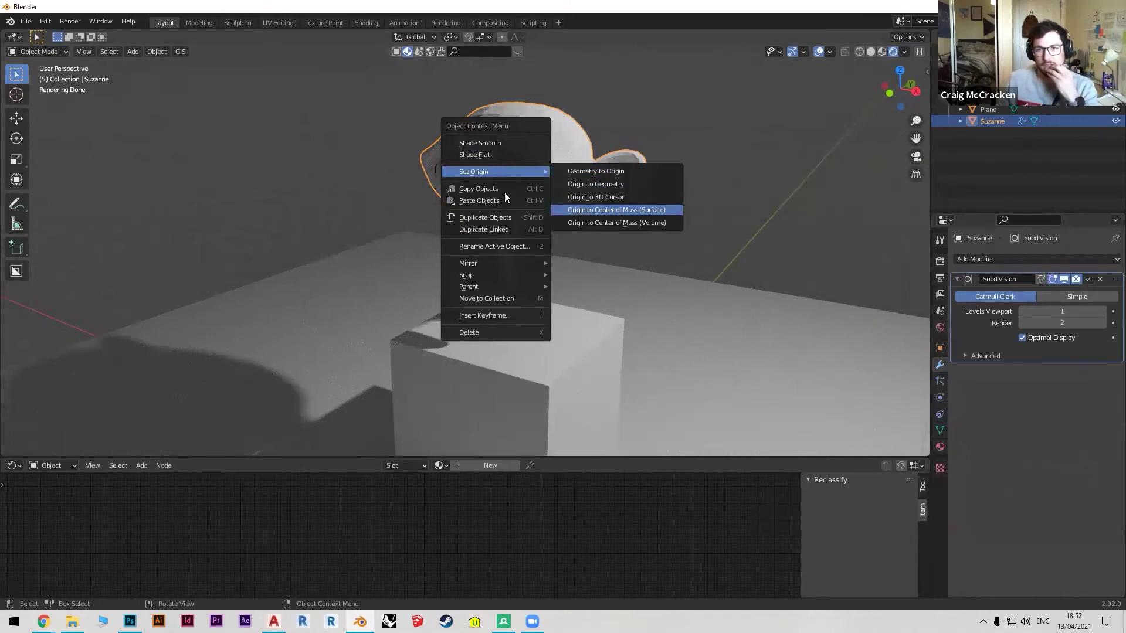
{"action": "left_click", "coordinate": [479, 143]}
{"action": "middle_click_drag", "start_coordinate": [579, 109], "coordinate": [584, 176]}
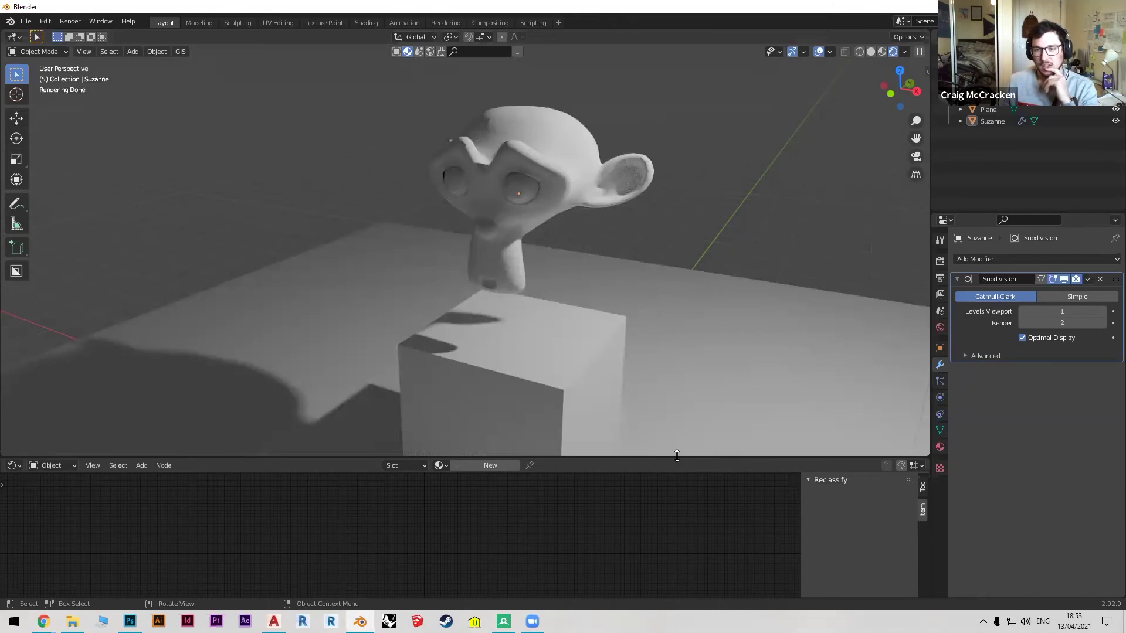
{"action": "left_click_drag", "start_coordinate": [676, 456], "coordinate": [676, 470]}
{"action": "left_click", "coordinate": [14, 480]}
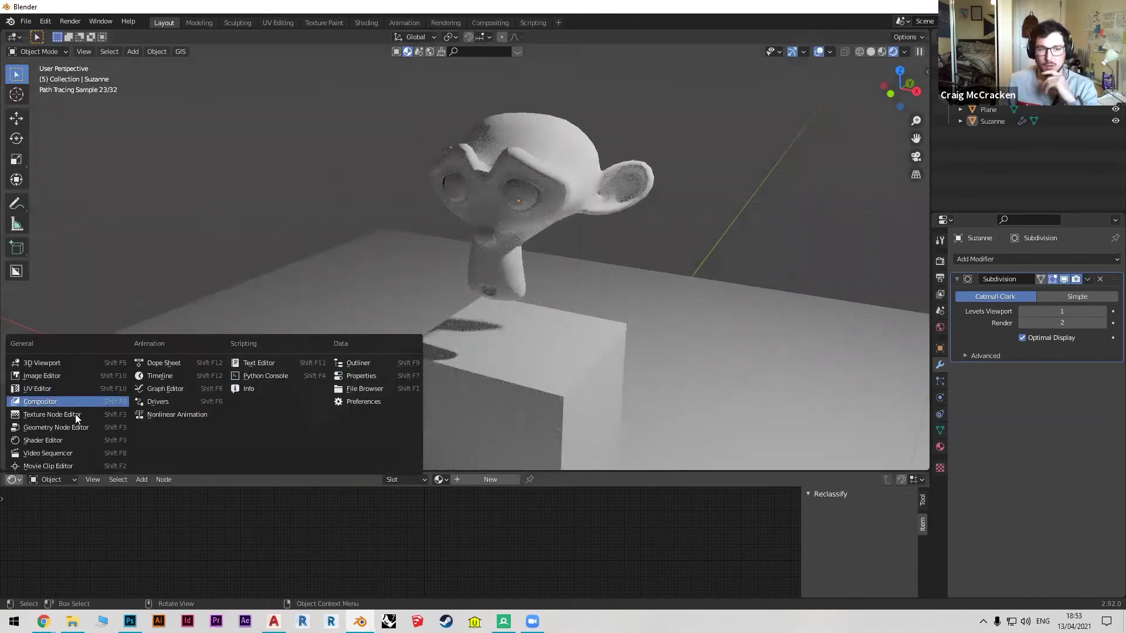
{"action": "left_click", "coordinate": [35, 441]}
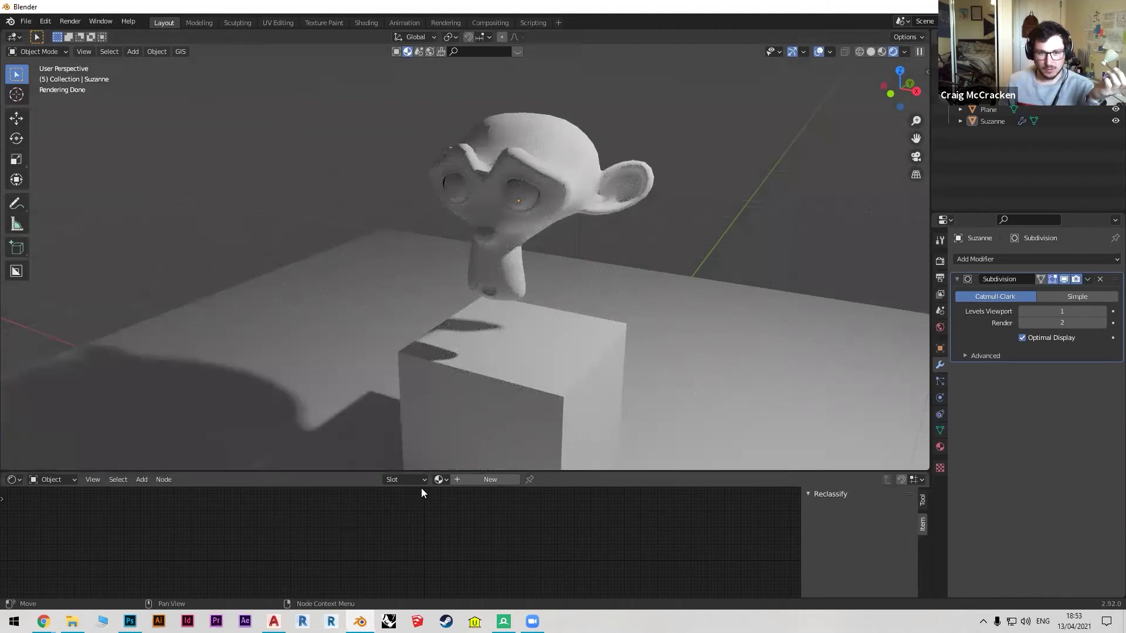
{"action": "left_click", "coordinate": [531, 376]}
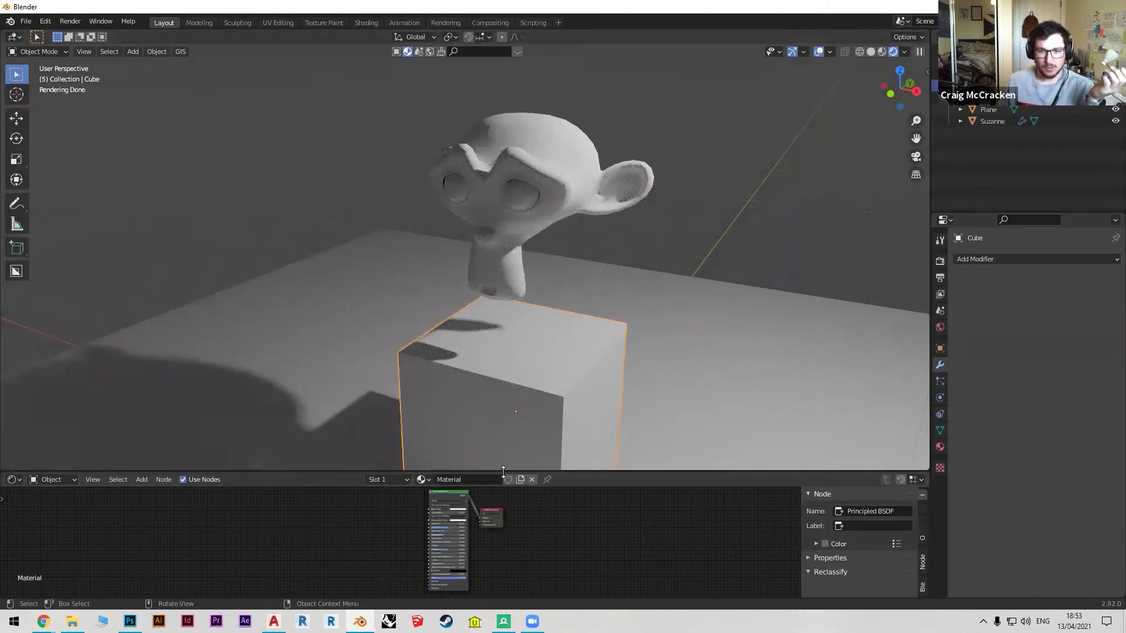
{"action": "mouse_move", "coordinate": [558, 271]}
{"action": "middle_mouse_down"}
{"action": "mouse_move", "coordinate": [560, 256]}
{"action": "mouse_move", "coordinate": [387, 344]}
{"action": "mouse_move", "coordinate": [387, 372]}
{"action": "middle_mouse_up"}
{"action": "middle_click_drag", "start_coordinate": [477, 290], "coordinate": [510, 289]}
{"action": "left_click", "coordinate": [510, 289]}
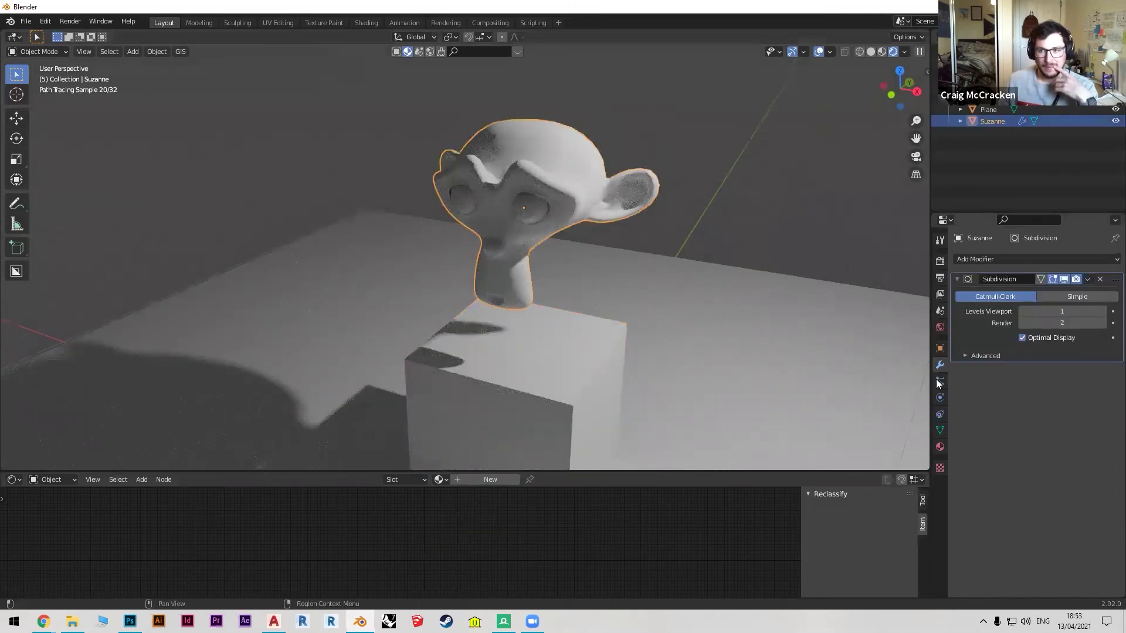
Open the render settings and orbit around Suzanne and the cube, cancelling a stray rotation.
{"action": "left_click", "coordinate": [940, 261]}
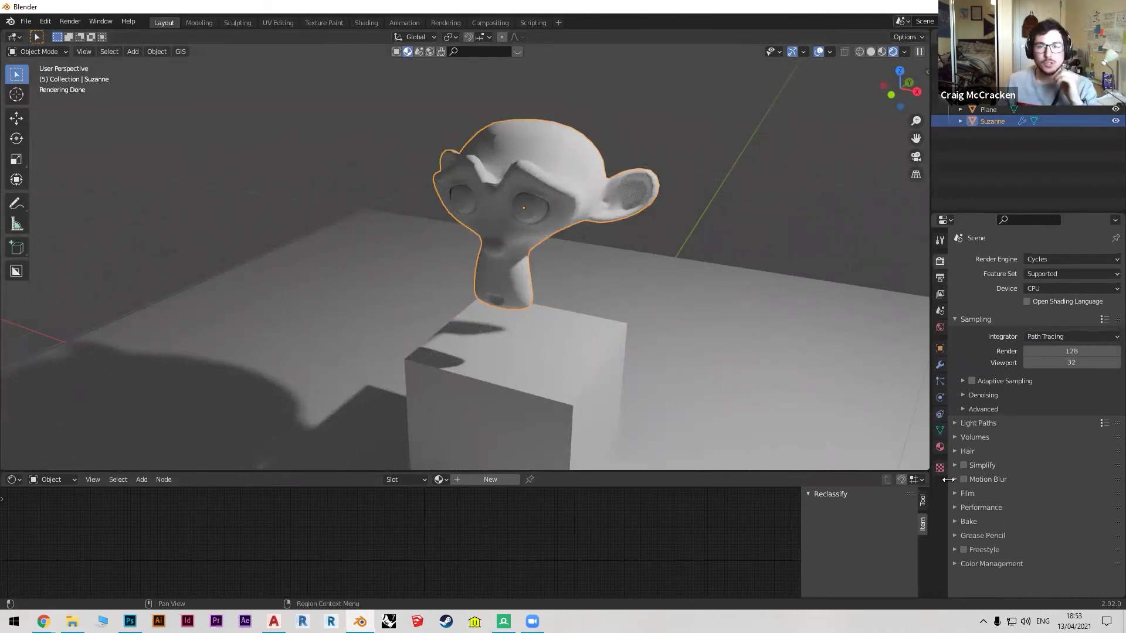
{"action": "left_click", "coordinate": [715, 230]}
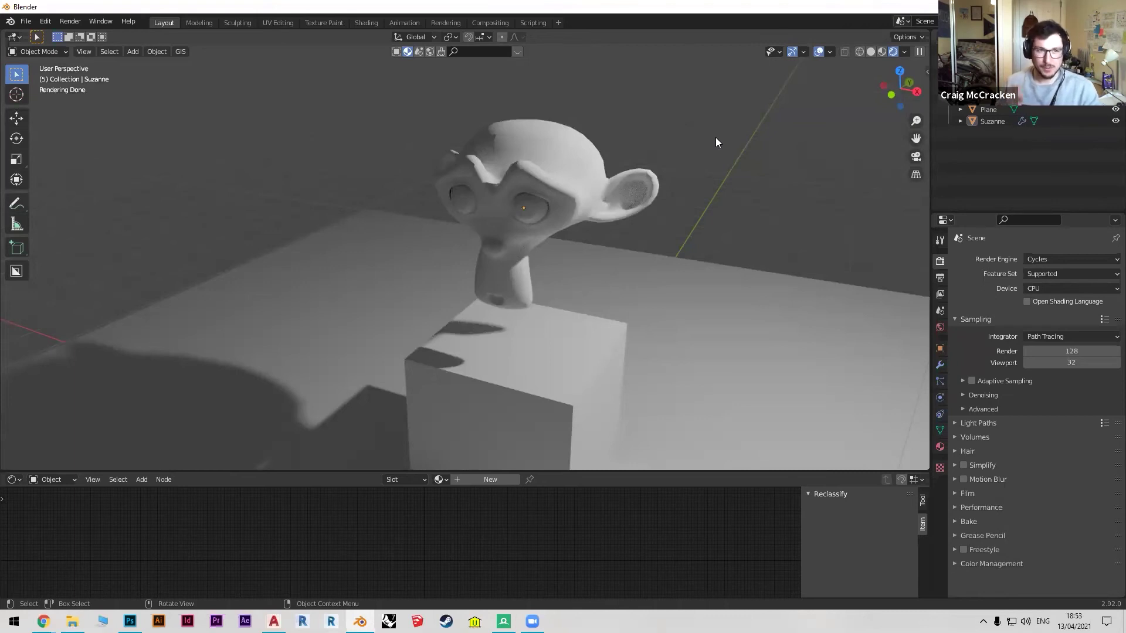
{"action": "mouse_move", "coordinate": [720, 132]}
{"action": "middle_mouse_down"}
{"action": "mouse_move", "coordinate": [466, 210]}
{"action": "mouse_move", "coordinate": [507, 206]}
{"action": "mouse_move", "coordinate": [510, 215]}
{"action": "mouse_move", "coordinate": [573, 171]}
{"action": "middle_mouse_up"}
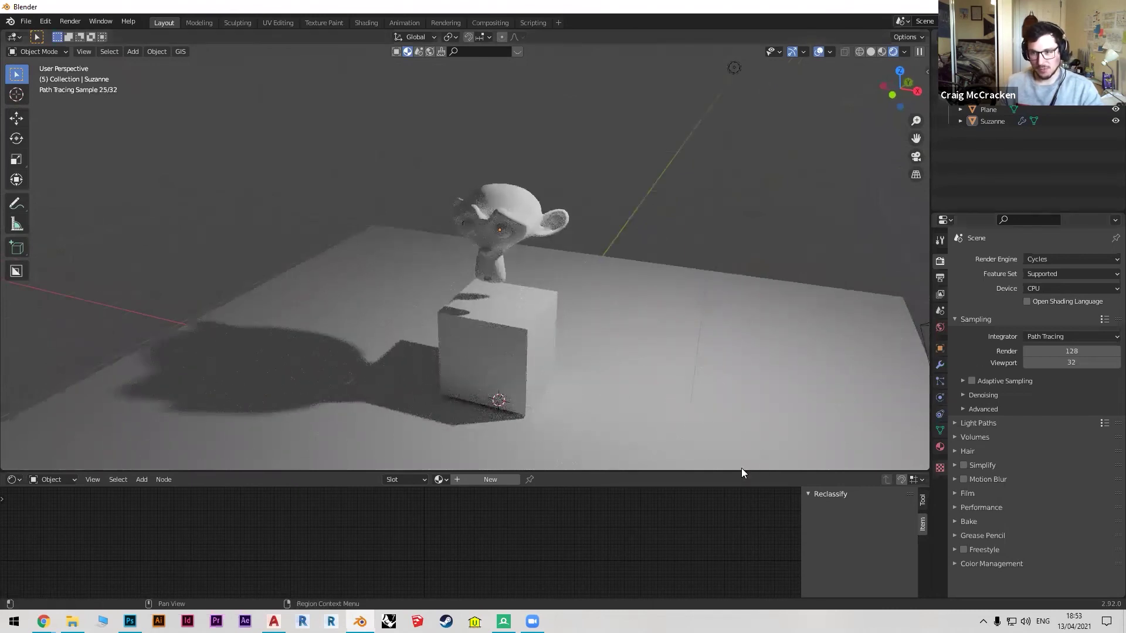
{"action": "mouse_move", "coordinate": [595, 228]}
{"action": "middle_mouse_down"}
{"action": "mouse_move", "coordinate": [613, 221]}
{"action": "mouse_move", "coordinate": [542, 280]}
{"action": "mouse_move", "coordinate": [564, 282]}
{"action": "middle_mouse_up"}
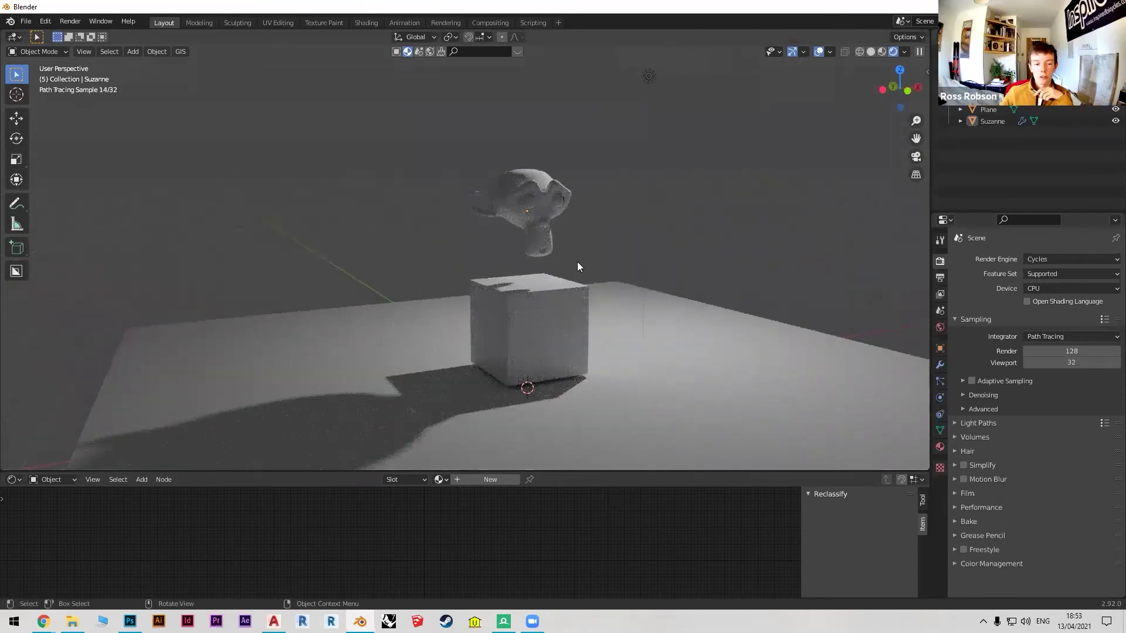
{"action": "key", "text": "r"}
{"action": "key", "text": "Escape"}
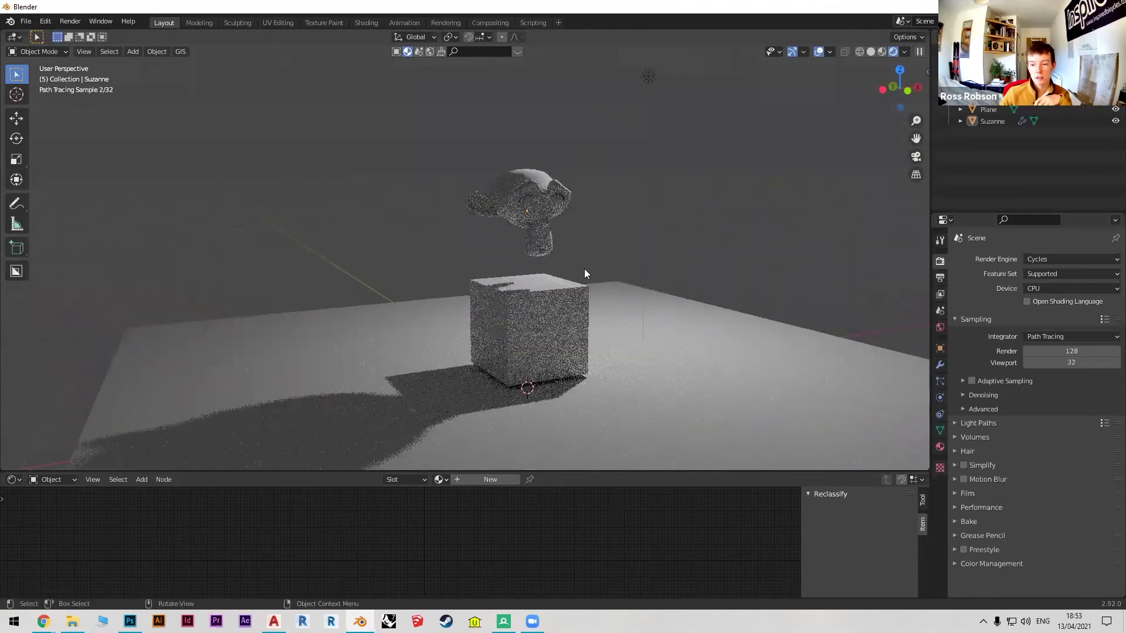
Click Suzanne, clear the selection, and drag the border up to heighten the node editor.
{"action": "mouse_move", "coordinate": [562, 223]}
{"action": "middle_mouse_down"}
{"action": "mouse_move", "coordinate": [573, 245]}
{"action": "mouse_move", "coordinate": [499, 234]}
{"action": "mouse_move", "coordinate": [503, 243]}
{"action": "mouse_move", "coordinate": [520, 226]}
{"action": "middle_mouse_up"}
{"action": "left_click", "coordinate": [522, 220]}
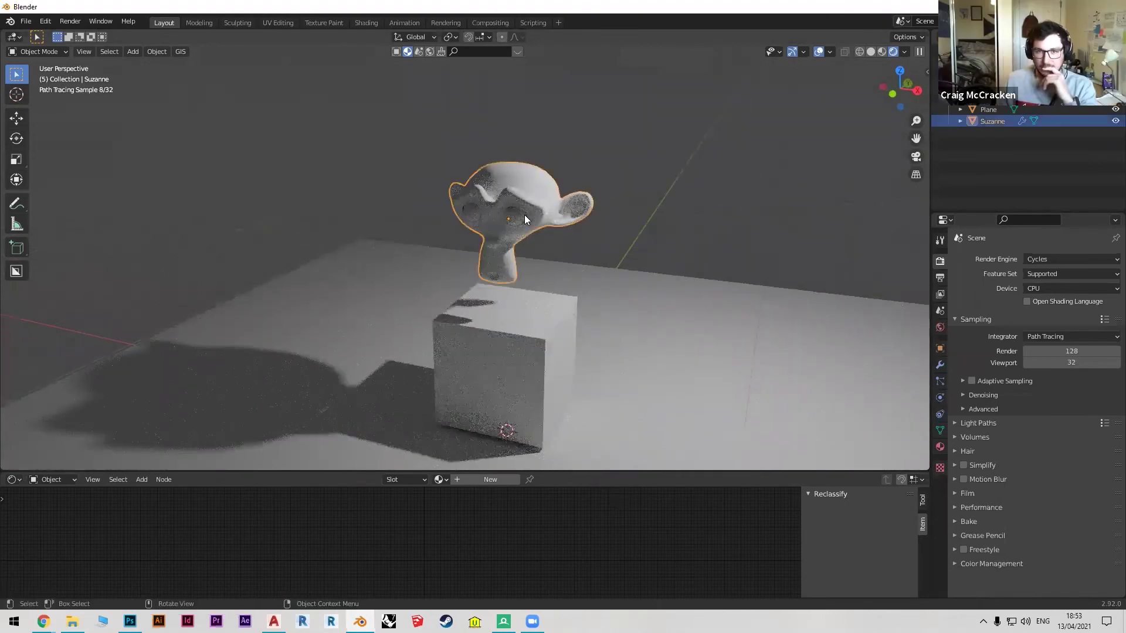
{"action": "left_click", "coordinate": [581, 176]}
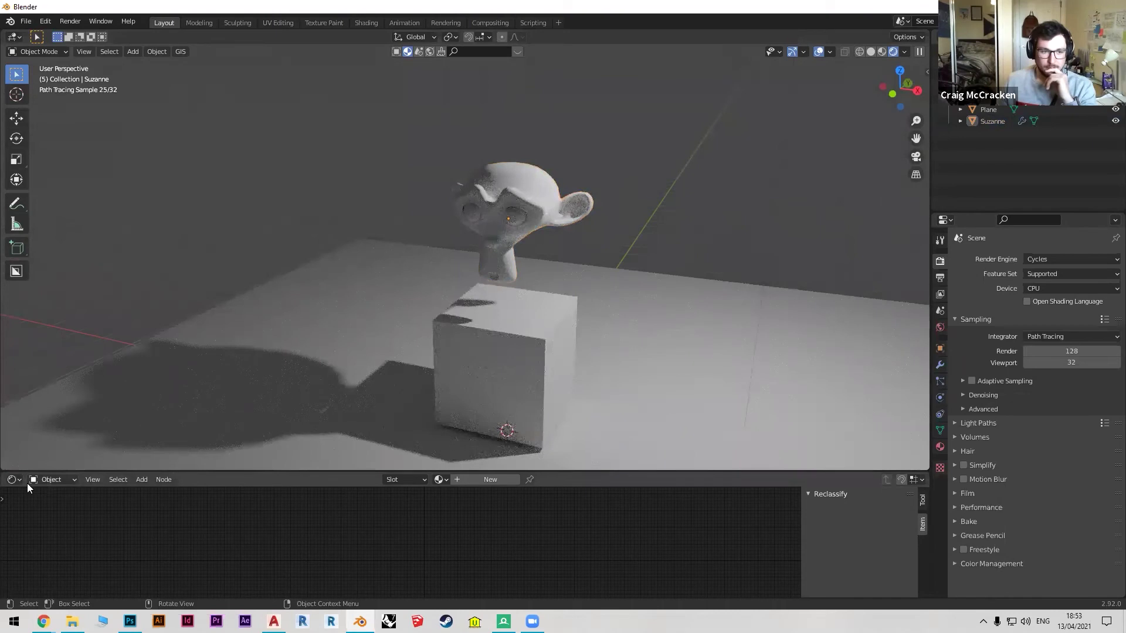
{"action": "left_click_drag", "start_coordinate": [68, 471], "coordinate": [61, 296]}
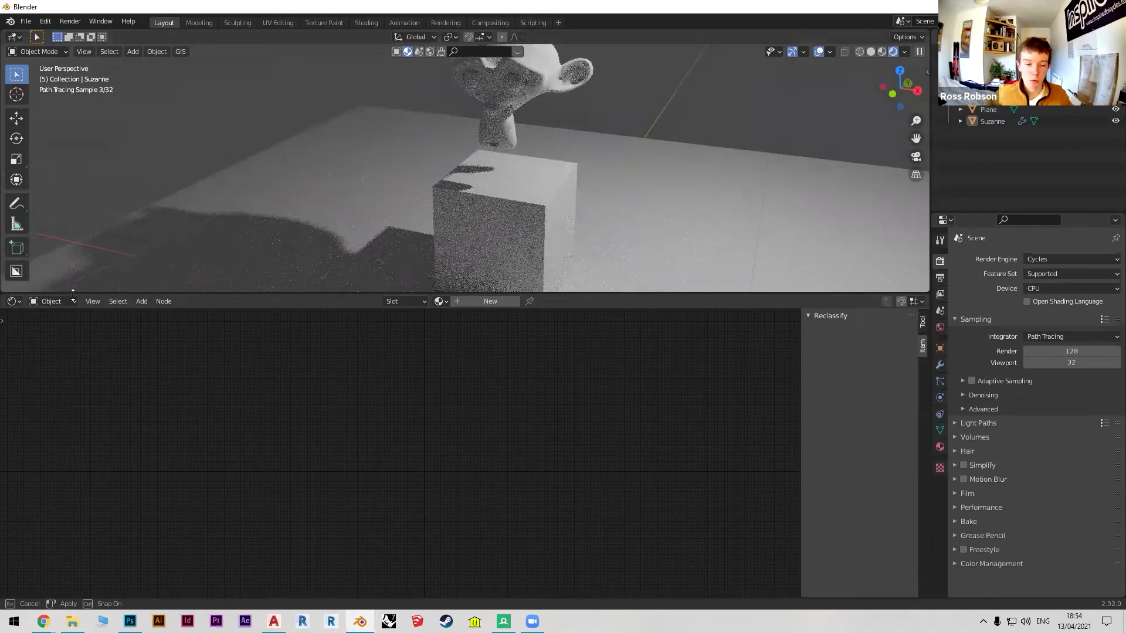
Change the lower area to an Image Editor and drag its border down for a bigger 3D view.
{"action": "left_click", "coordinate": [12, 306]}
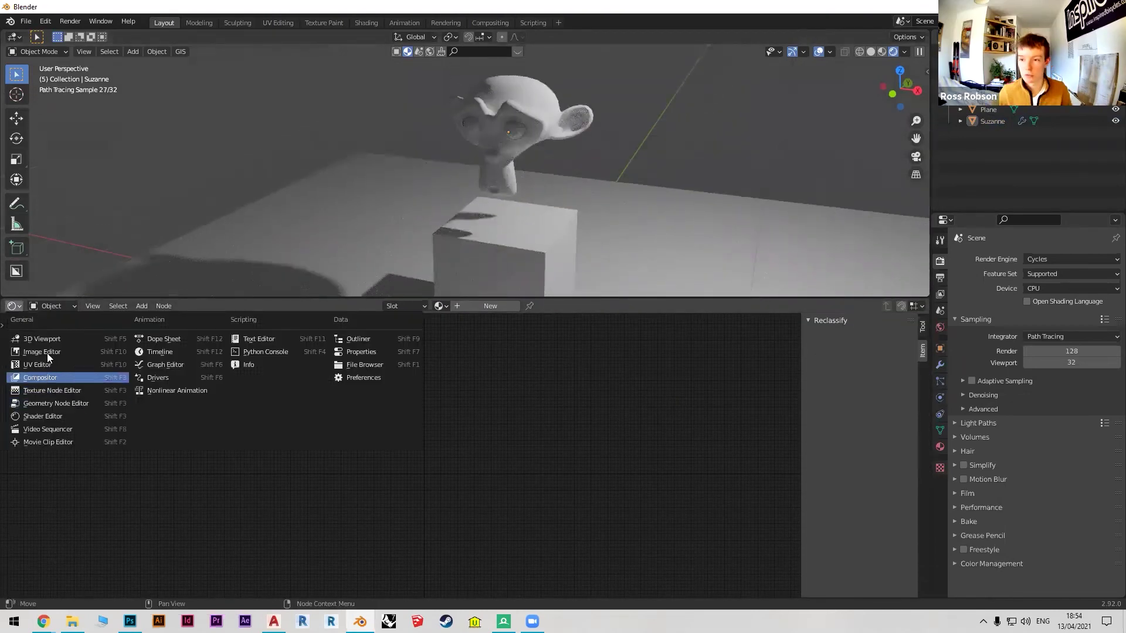
{"action": "left_click", "coordinate": [80, 352]}
{"action": "middle_click_drag", "start_coordinate": [455, 241], "coordinate": [517, 197]}
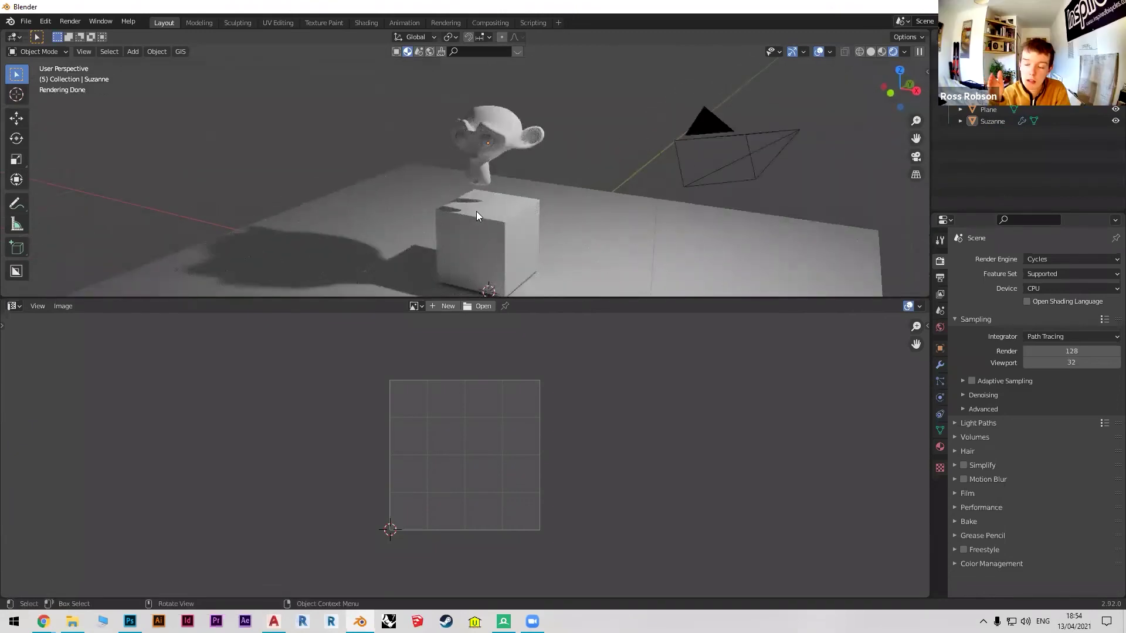
{"action": "middle_click_drag", "start_coordinate": [477, 216], "coordinate": [479, 212]}
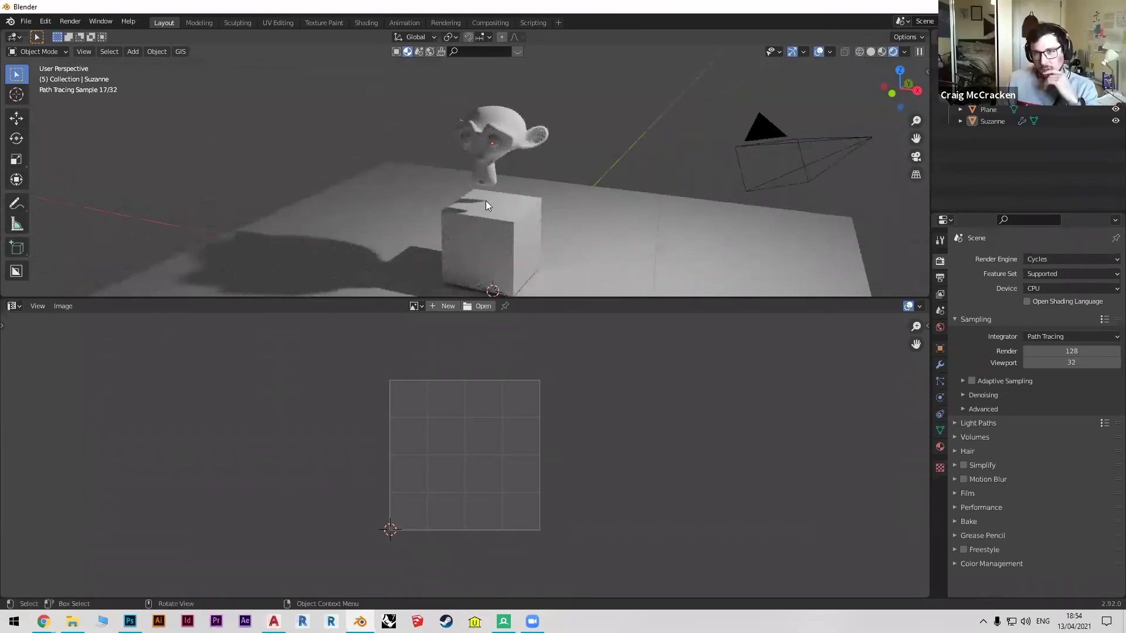
{"action": "left_click_drag", "start_coordinate": [636, 298], "coordinate": [621, 415]}
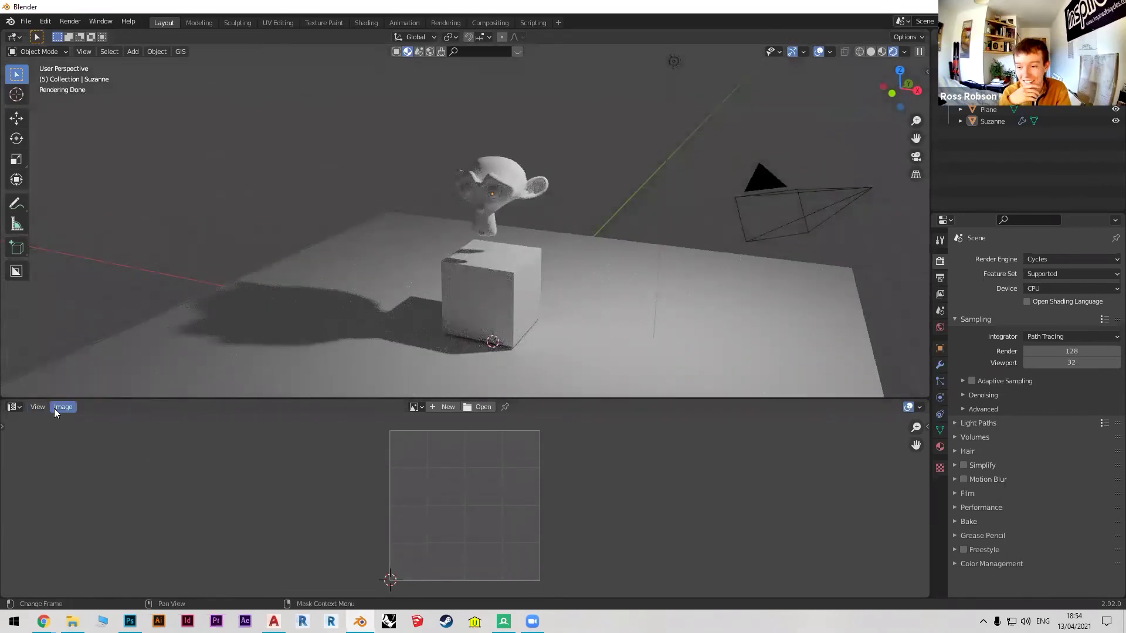
{"action": "middle_click_drag", "start_coordinate": [498, 332], "coordinate": [498, 332]}
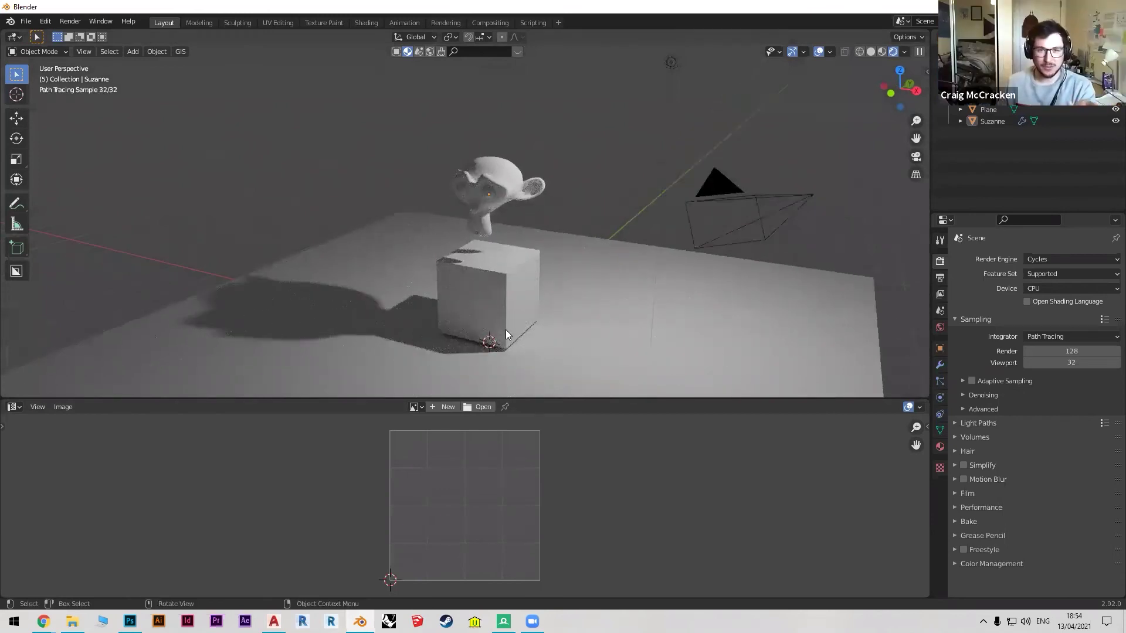
Apply the BlenderKit Special Yellow Kevlar material to the cube, then switch over to Chrome.
{"action": "left_click", "coordinate": [485, 274]}
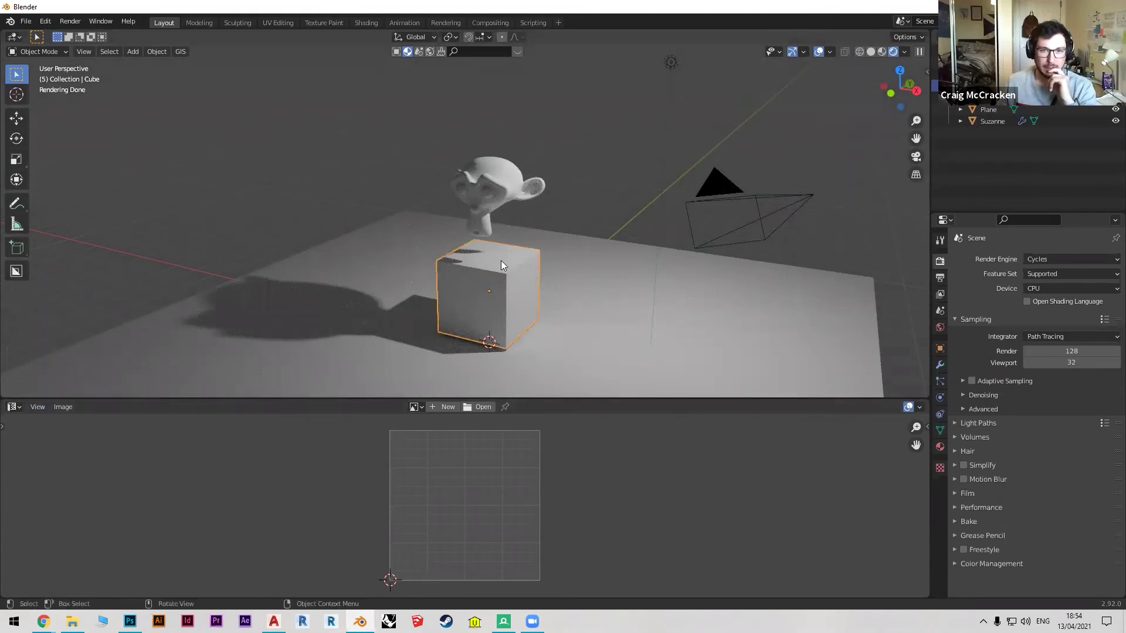
{"action": "left_click", "coordinate": [475, 51]}
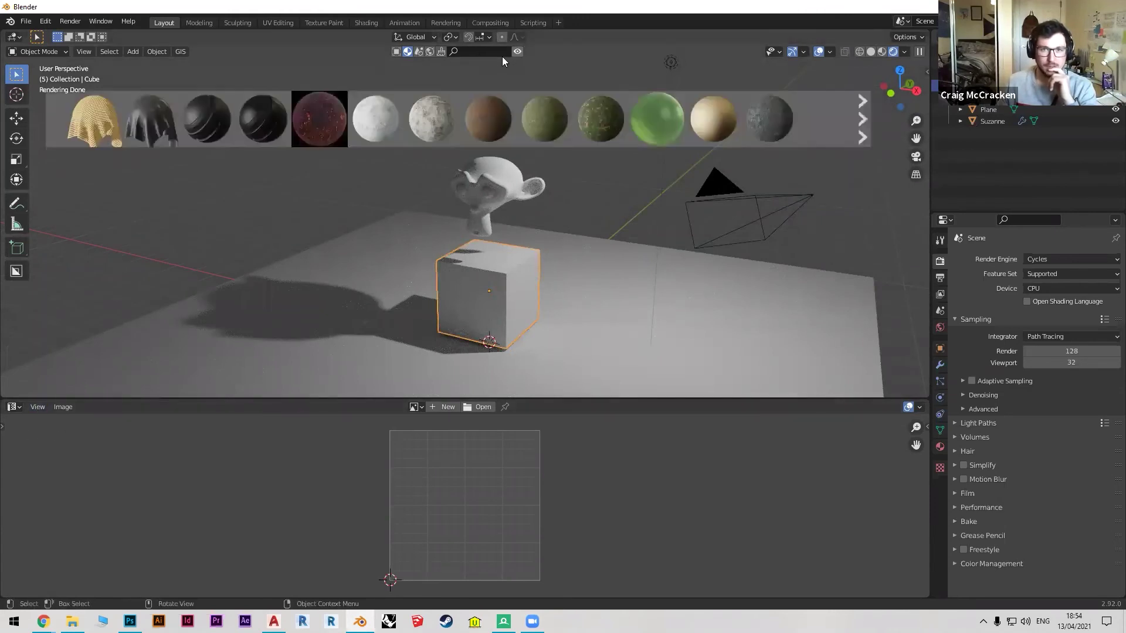
{"action": "left_click", "coordinate": [474, 52]}
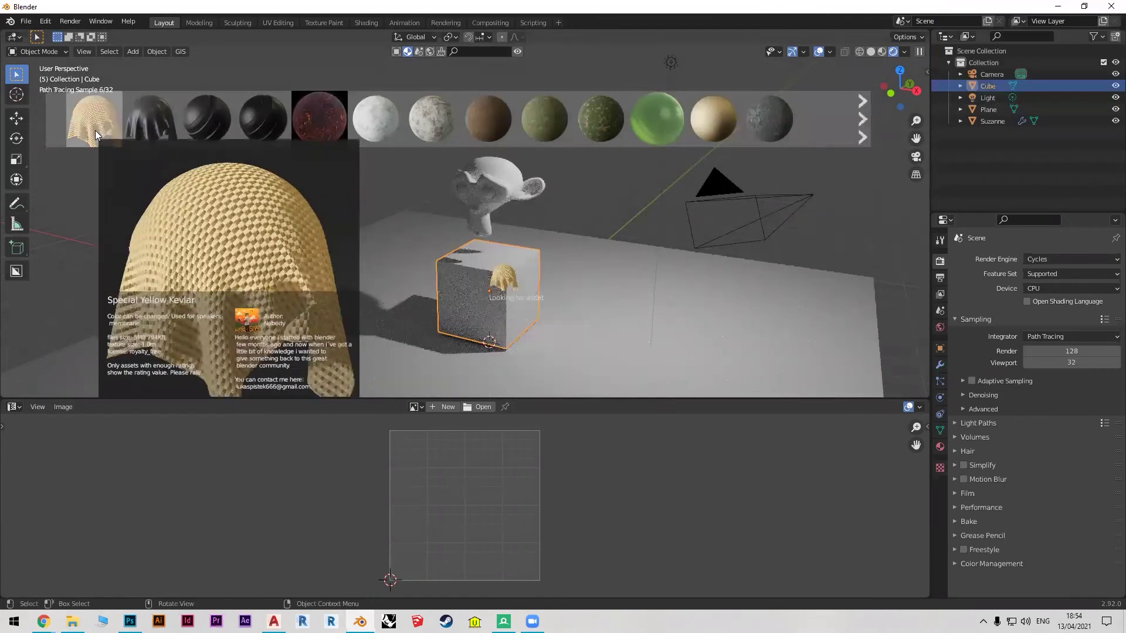
{"action": "left_click_drag", "start_coordinate": [93, 120], "coordinate": [503, 281]}
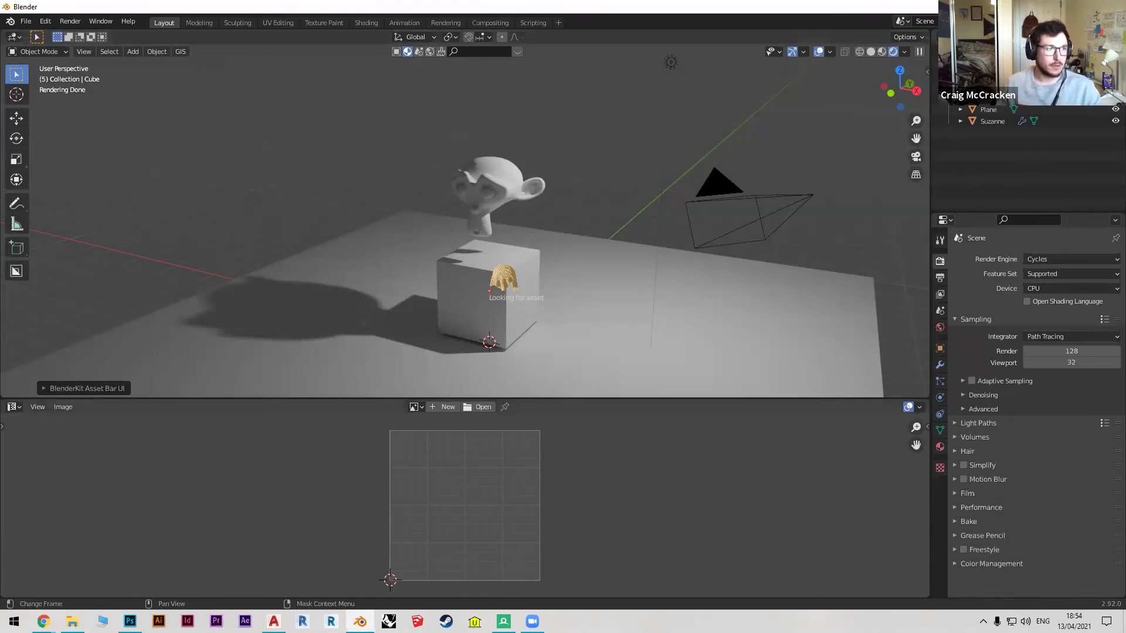
{"action": "key", "text": "alt+Tab"}
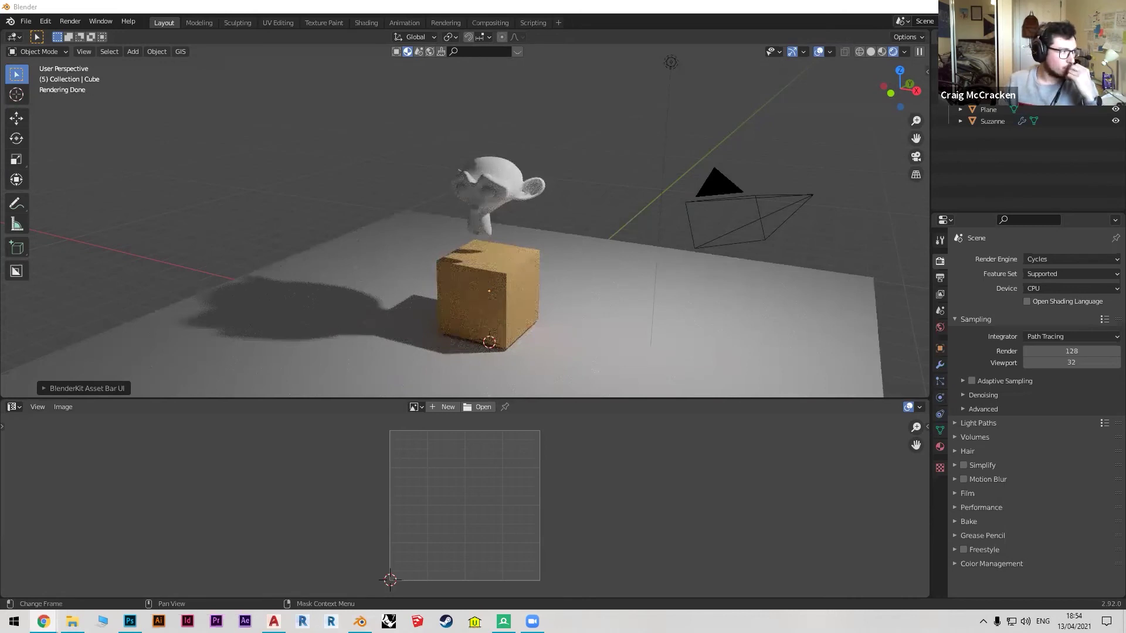
{"action": "key", "text": "alt+Tab"}
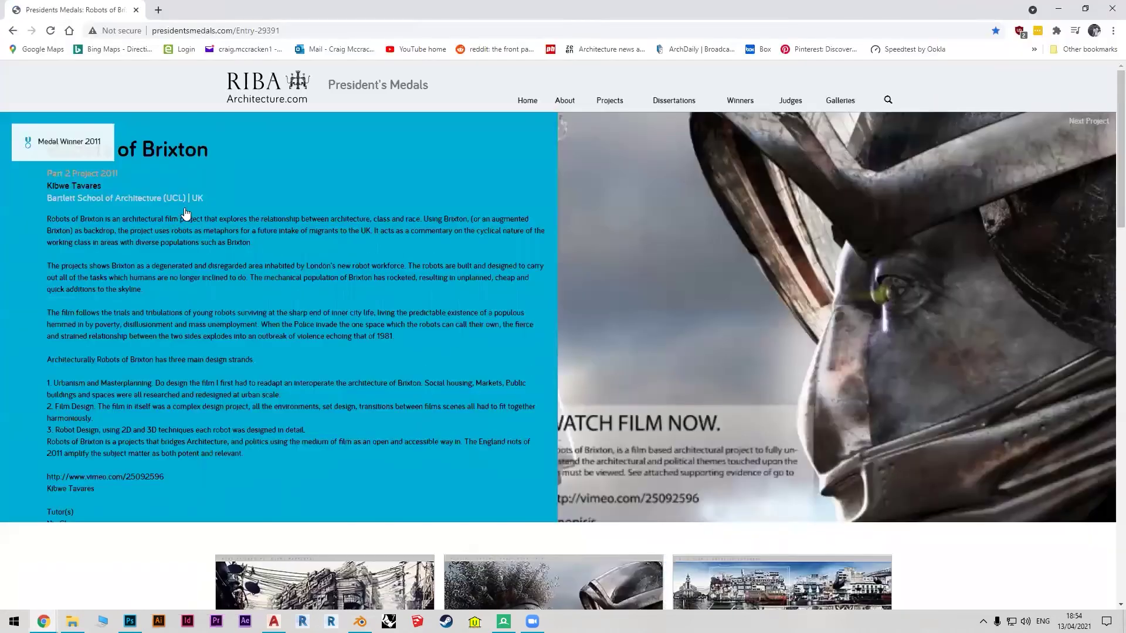
Page through the Robots of Brixton gallery boards, Site Plan through RoboCuts, then close the viewer.
{"action": "scroll", "coordinate": [300, 202], "scroll_direction": "down", "scroll_amount": 4}
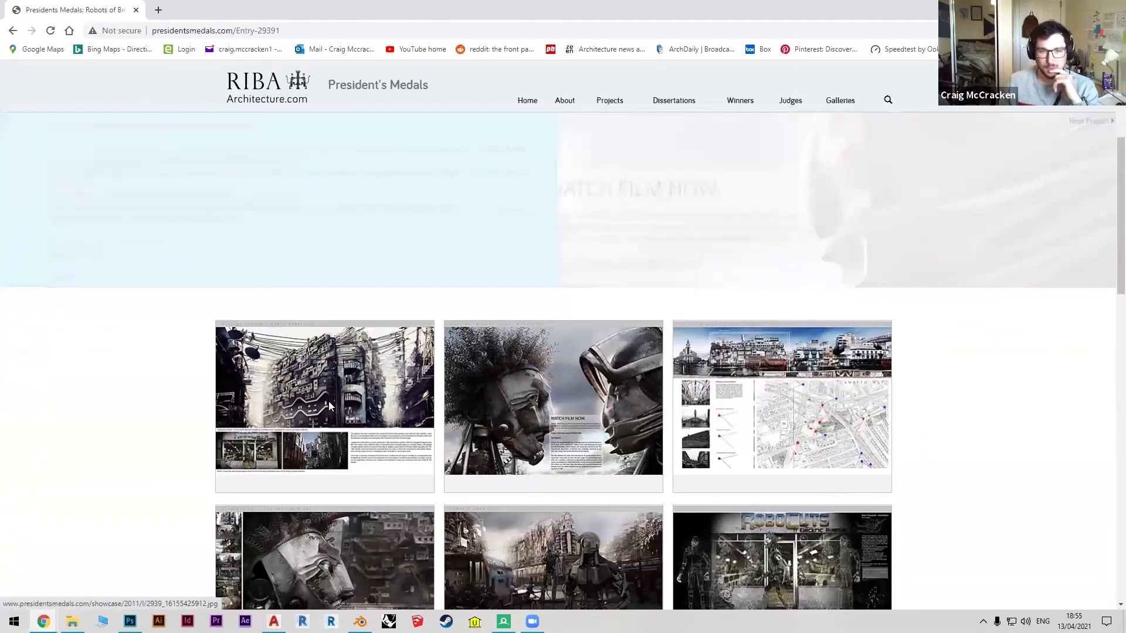
{"action": "left_click", "coordinate": [329, 405]}
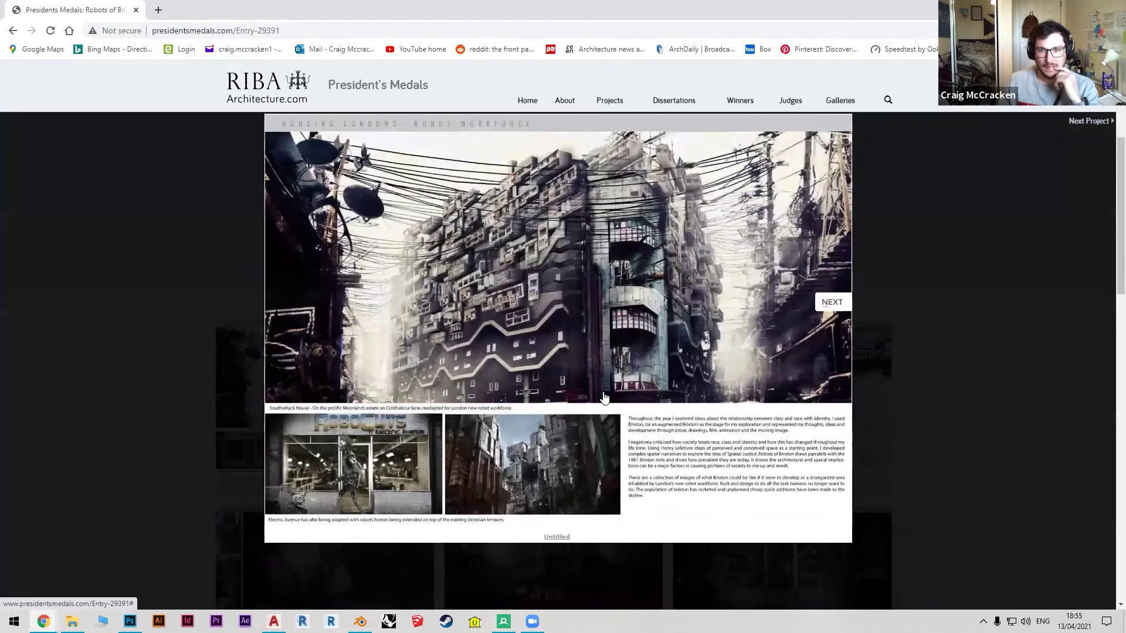
{"action": "left_click", "coordinate": [834, 311]}
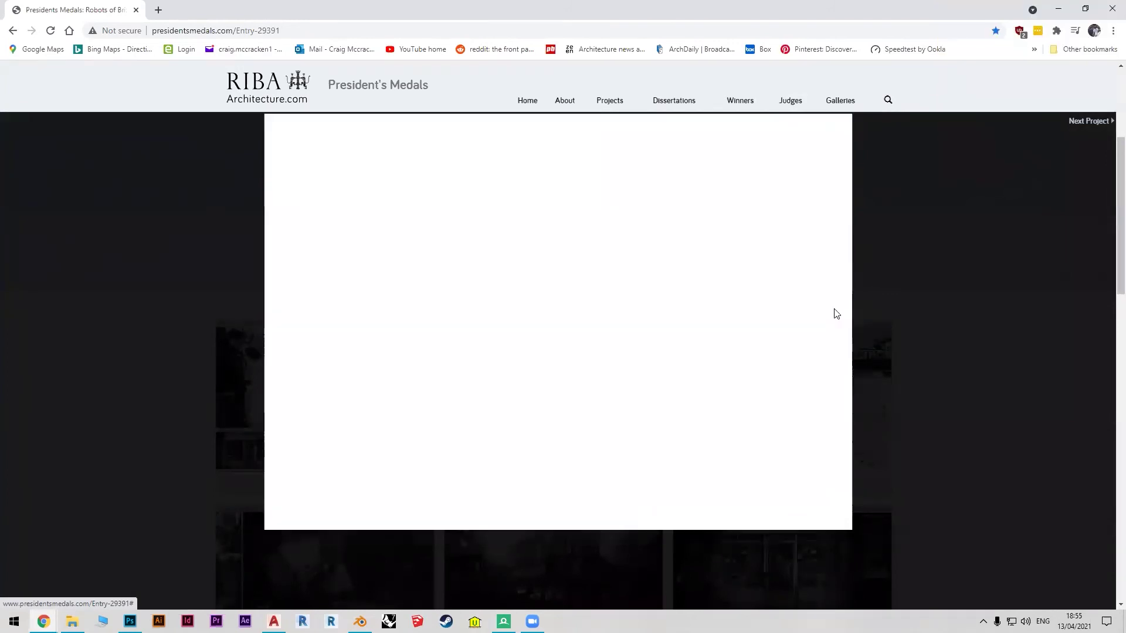
{"action": "mouse_move", "coordinate": [834, 309]}
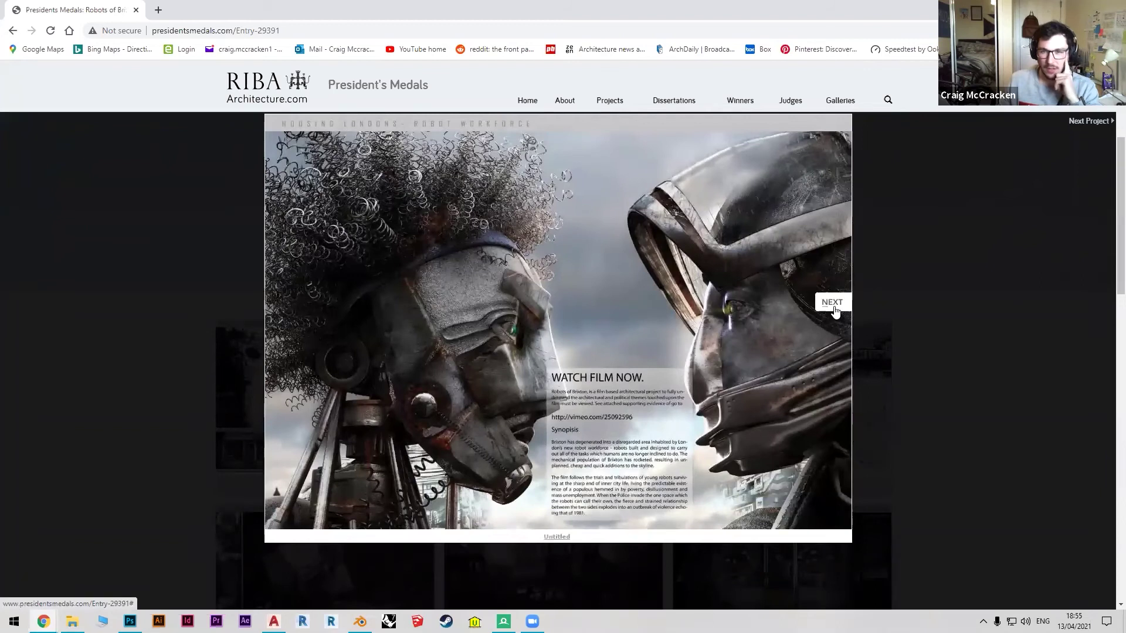
{"action": "left_click", "coordinate": [835, 310]}
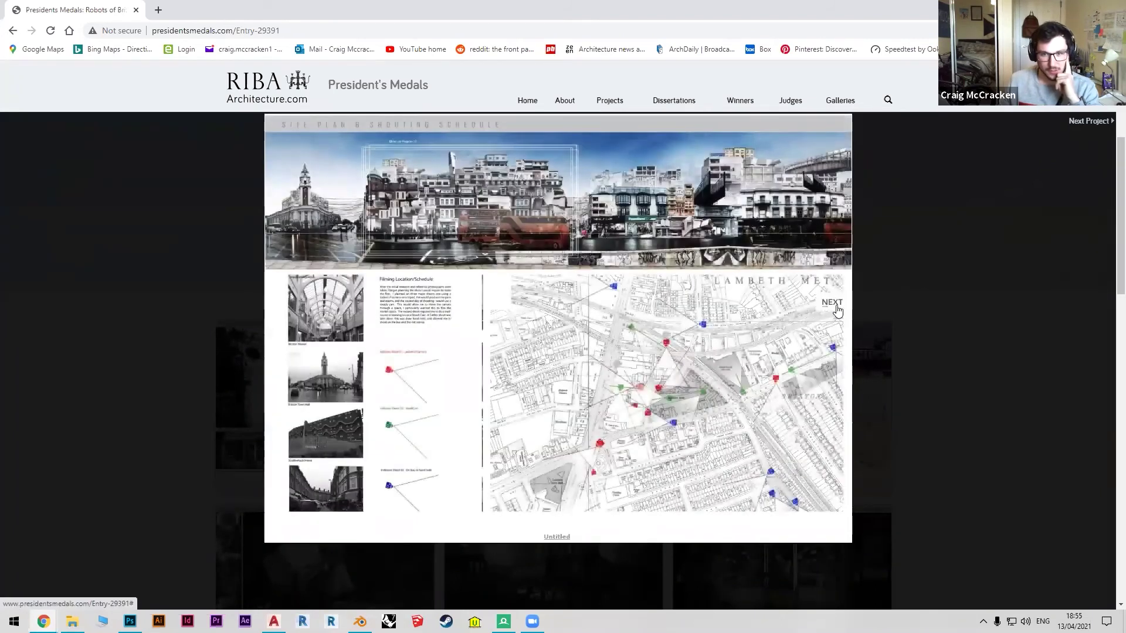
{"action": "left_click", "coordinate": [835, 311]}
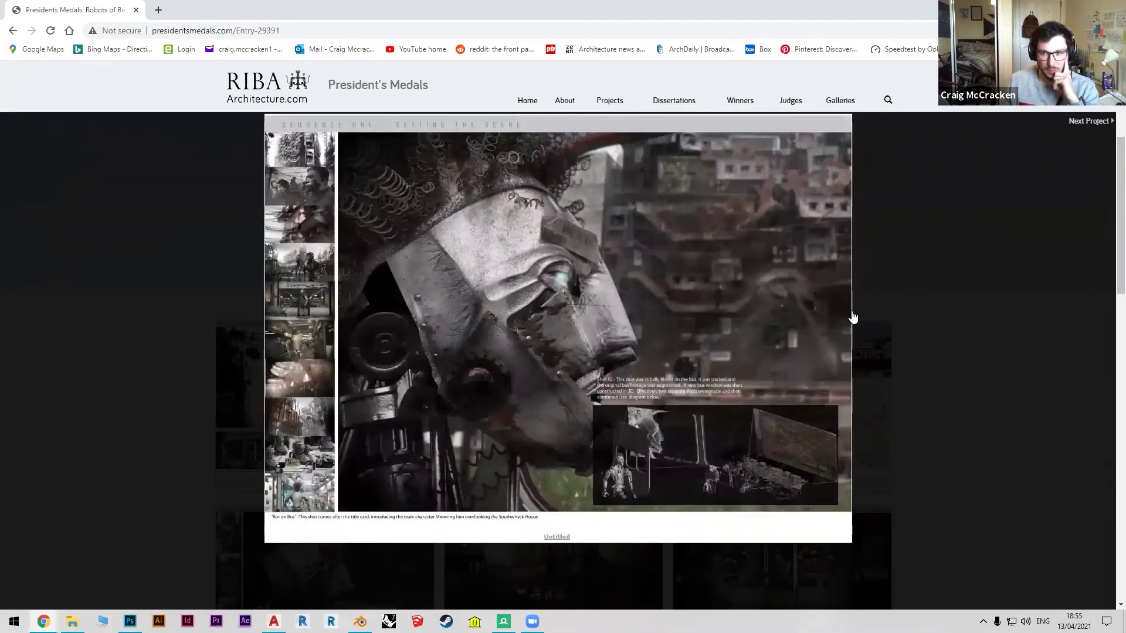
{"action": "left_click", "coordinate": [839, 306]}
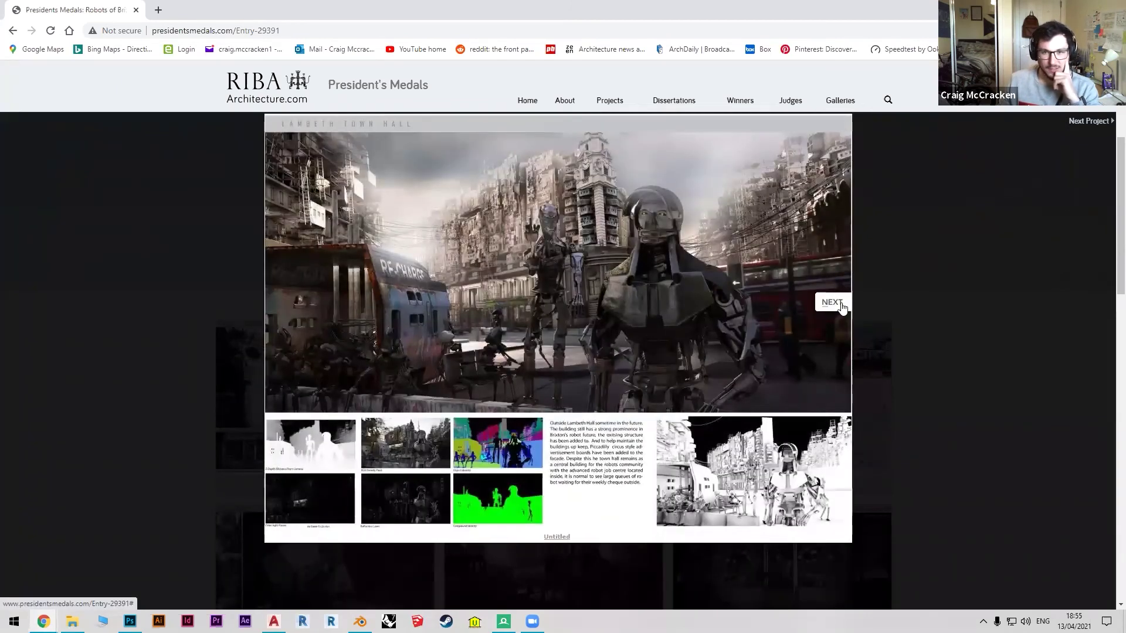
{"action": "left_click", "coordinate": [839, 305]}
{"action": "left_click", "coordinate": [132, 314]}
Search Google for the designer's name selected in the project credits.
{"action": "scroll", "coordinate": [177, 326], "scroll_direction": "down", "scroll_amount": 10}
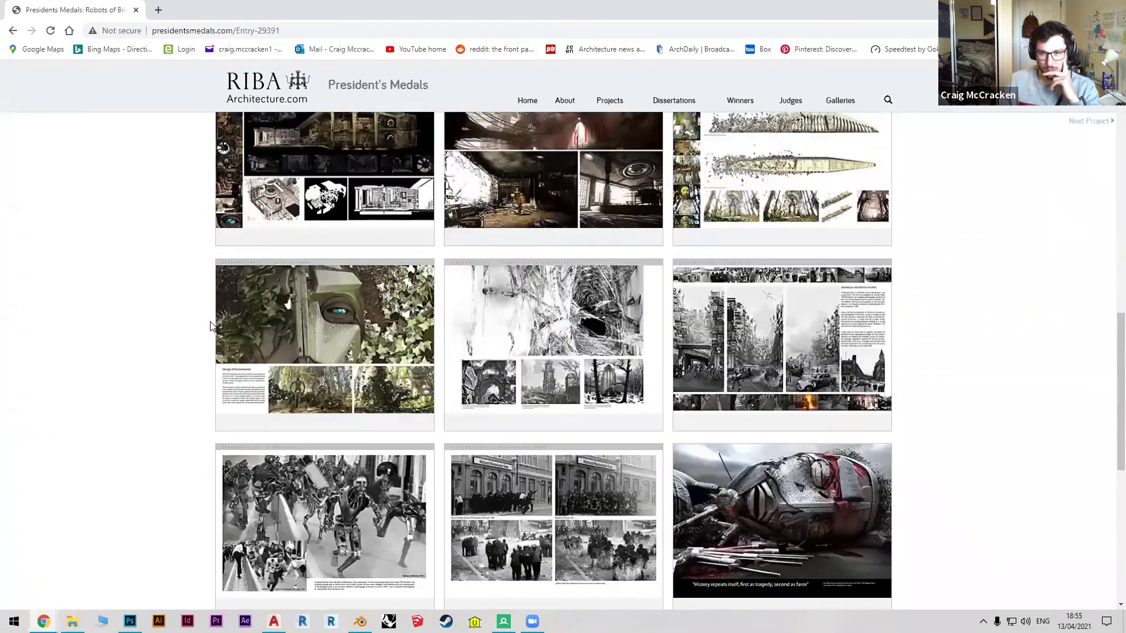
{"action": "scroll", "coordinate": [225, 327], "scroll_direction": "down", "scroll_amount": 2}
{"action": "scroll", "coordinate": [329, 384], "scroll_direction": "up", "scroll_amount": 15}
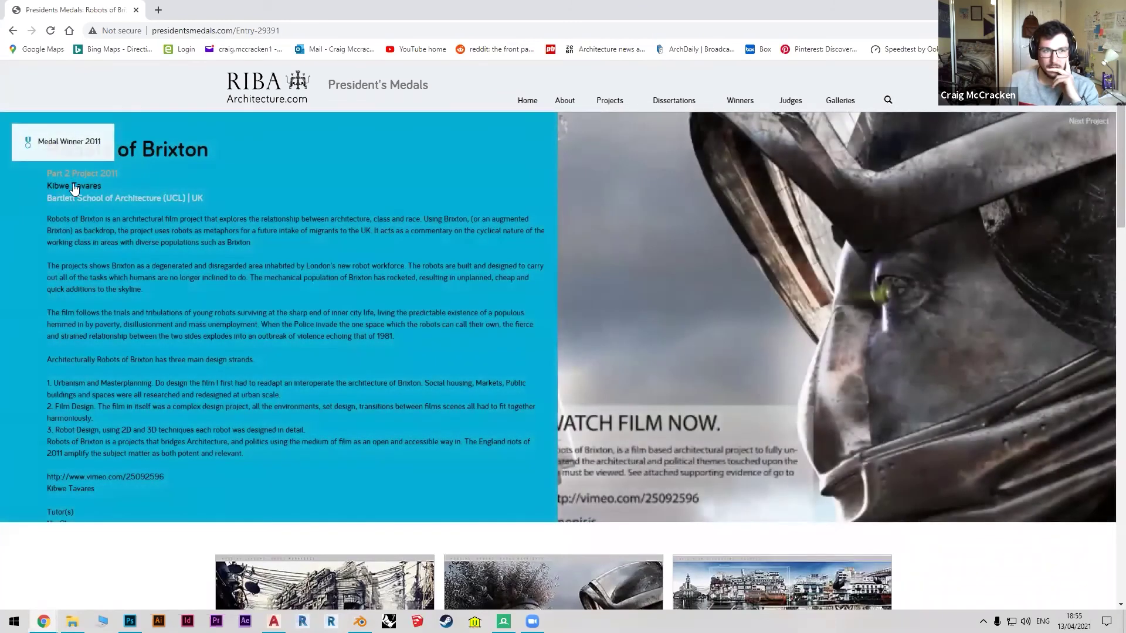
{"action": "left_click_drag", "start_coordinate": [104, 187], "coordinate": [54, 189]}
{"action": "right_click", "coordinate": [54, 190]}
{"action": "left_click", "coordinate": [111, 209]}
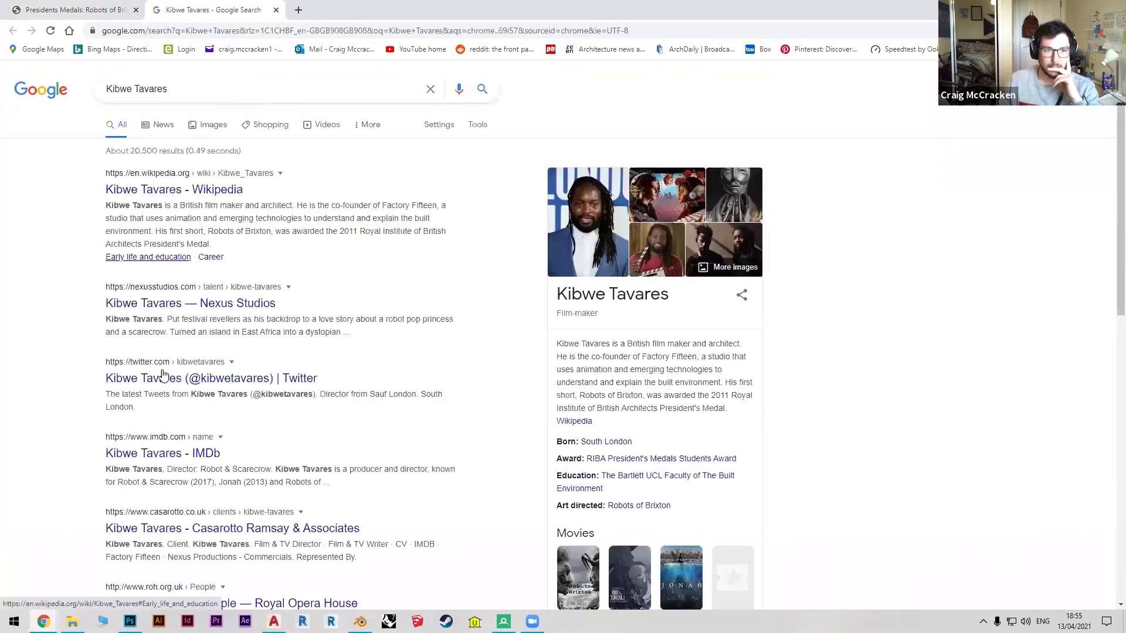
Open the Nexus Studios search result in a new tab and scroll through it.
{"action": "middle_click", "coordinate": [175, 304]}
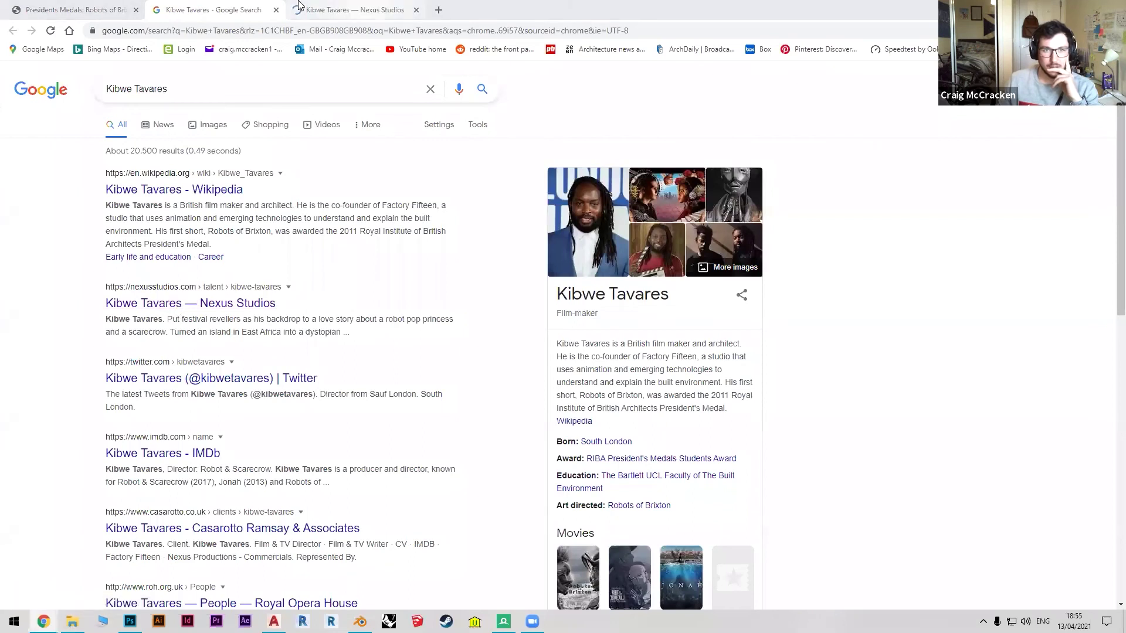
{"action": "left_click", "coordinate": [328, 9]}
{"action": "scroll", "coordinate": [74, 271], "scroll_direction": "down", "scroll_amount": 1}
{"action": "scroll", "coordinate": [82, 270], "scroll_direction": "down", "scroll_amount": 4}
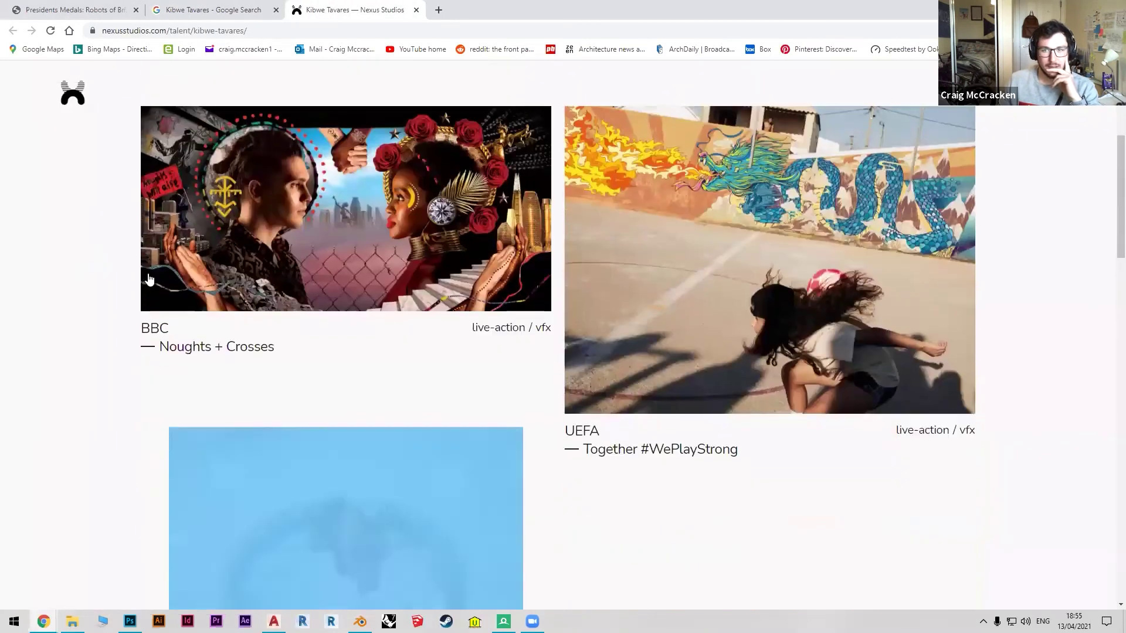
{"action": "scroll", "coordinate": [82, 270], "scroll_direction": "down", "scroll_amount": 3}
{"action": "scroll", "coordinate": [140, 372], "scroll_direction": "down", "scroll_amount": 3}
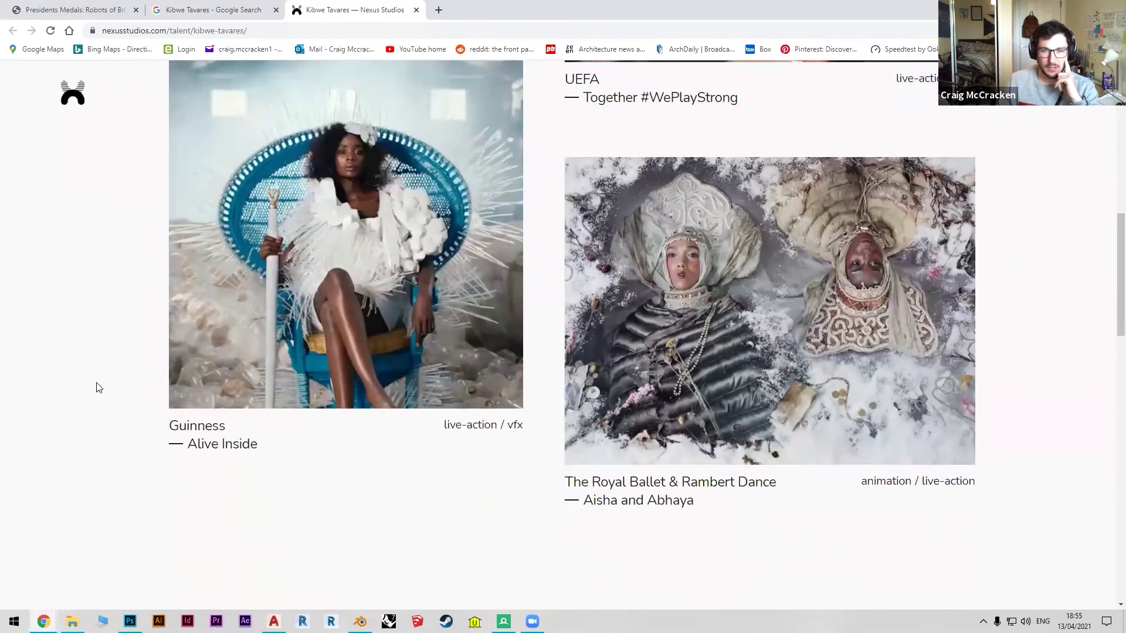
{"action": "scroll", "coordinate": [128, 244], "scroll_direction": "up", "scroll_amount": 10}
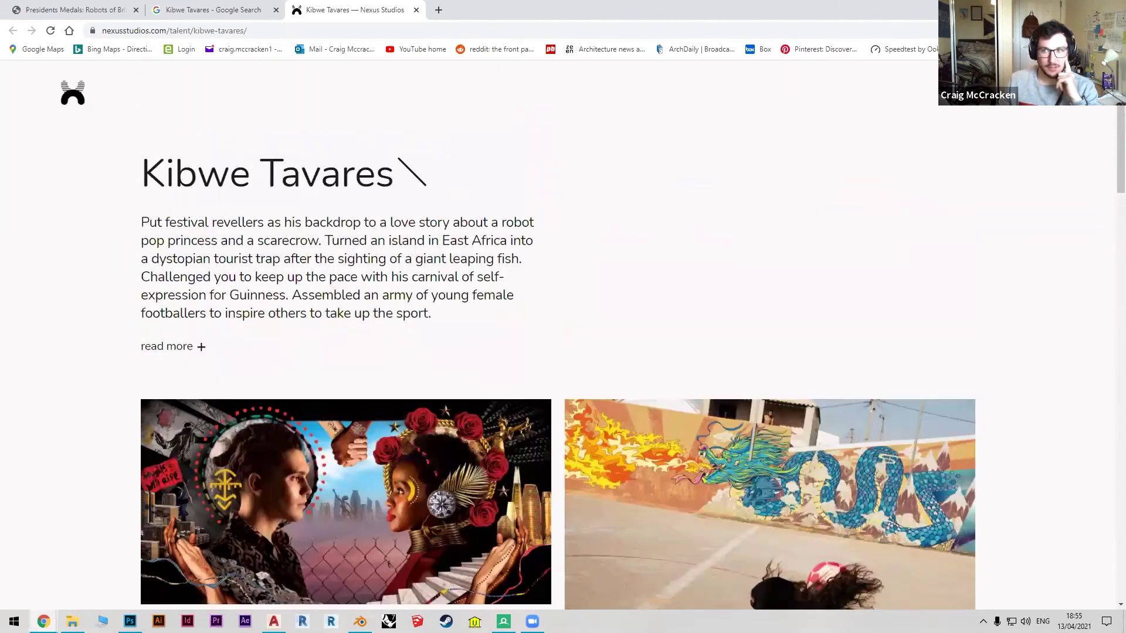
Go to the Nexus Studios work page via the site menu, then return to Blender.
{"action": "left_click", "coordinate": [1002, 115]}
{"action": "left_click", "coordinate": [871, 176]}
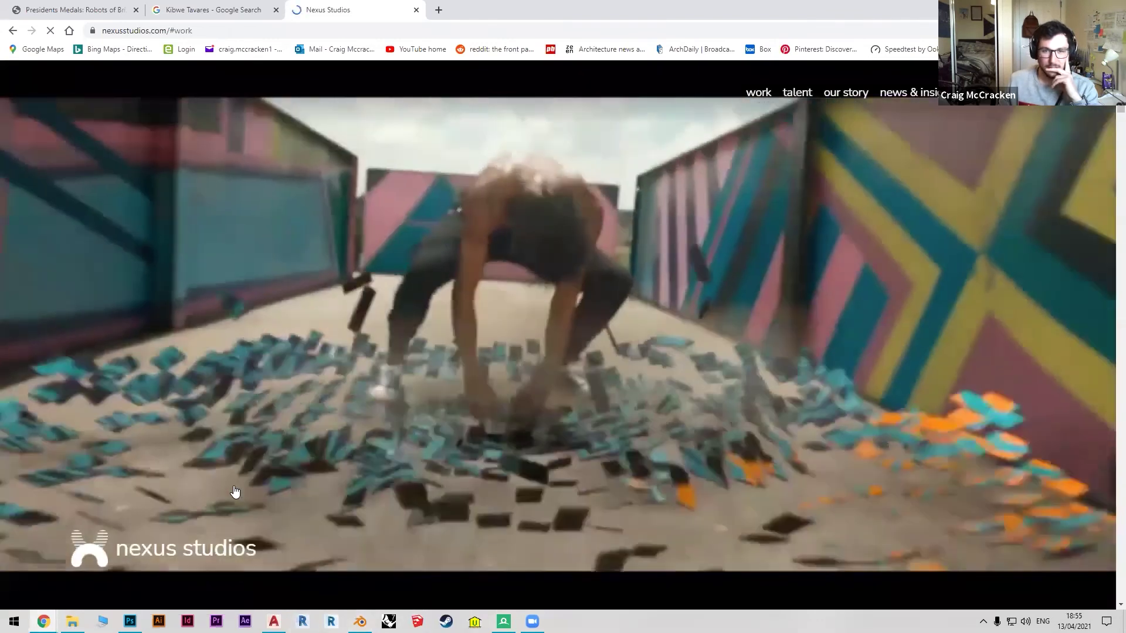
{"action": "key", "text": "alt+Tab"}
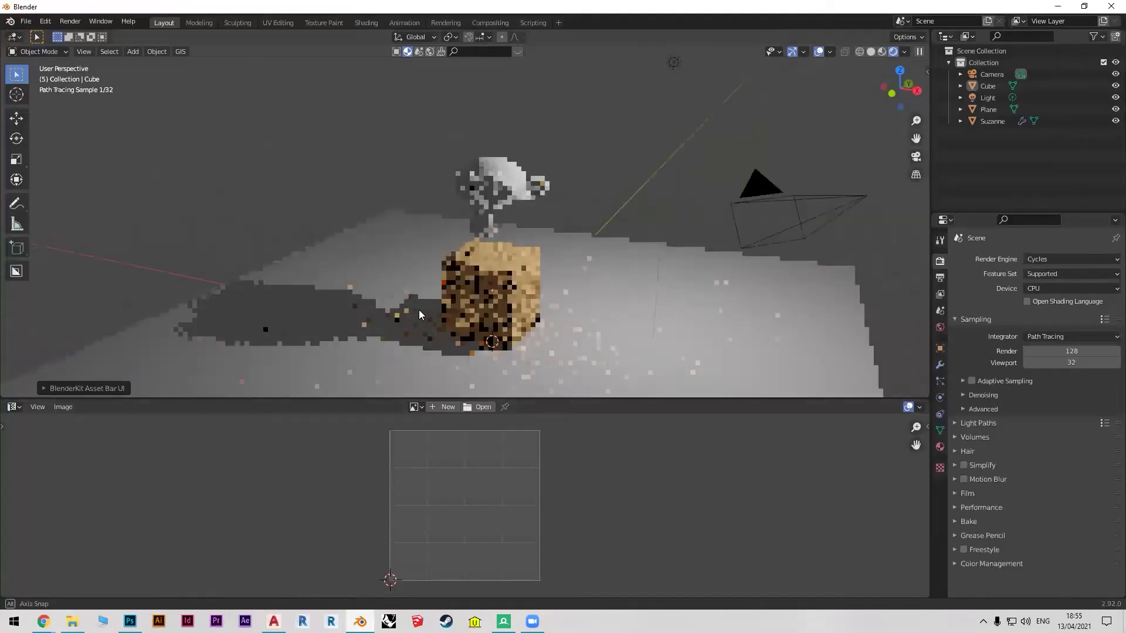
{"action": "scroll", "coordinate": [460, 388], "scroll_direction": "up", "scroll_amount": 5}
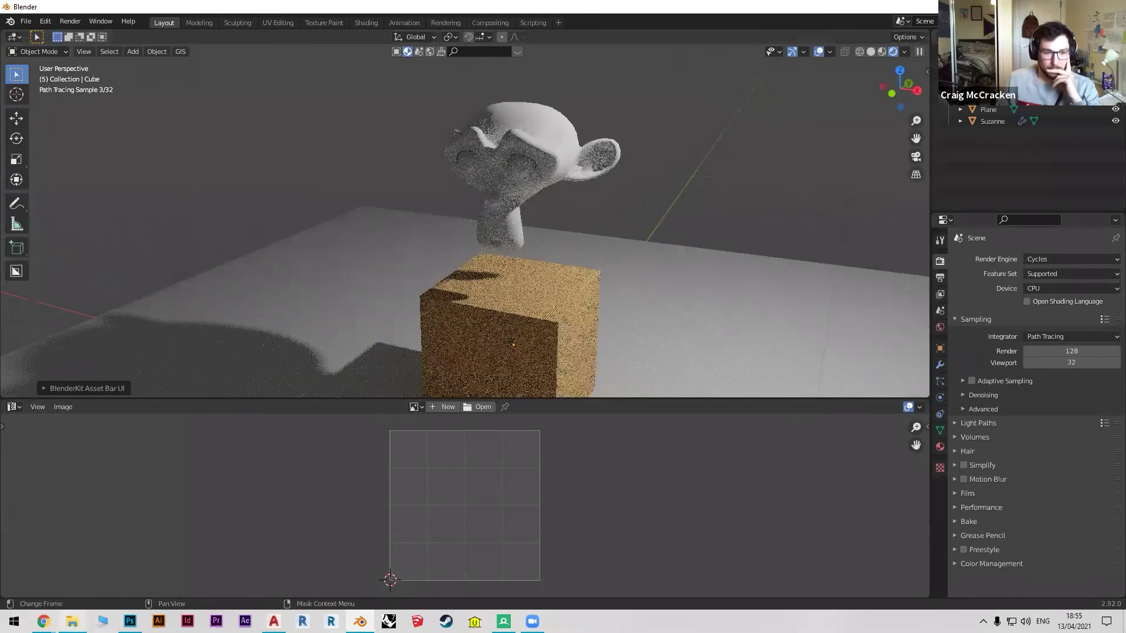
{"action": "left_click", "coordinate": [338, 357]}
{"action": "middle_click_drag", "start_coordinate": [460, 297], "coordinate": [457, 289]}
{"action": "scroll", "coordinate": [526, 324], "scroll_direction": "up", "scroll_amount": 2}
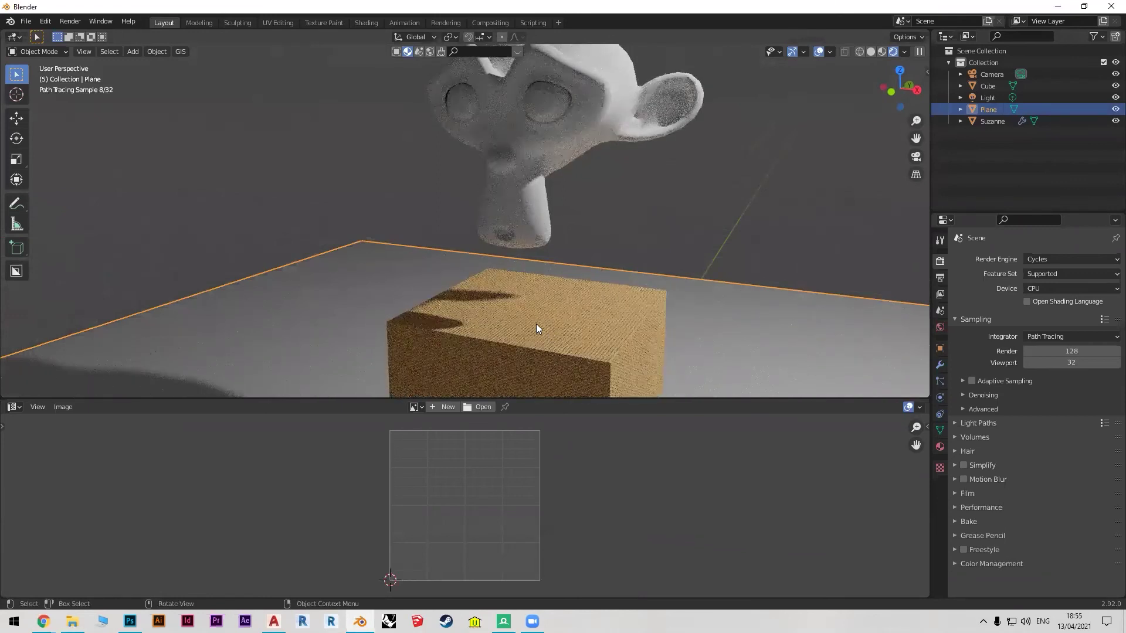
{"action": "middle_click_drag", "start_coordinate": [542, 286], "coordinate": [678, 170]}
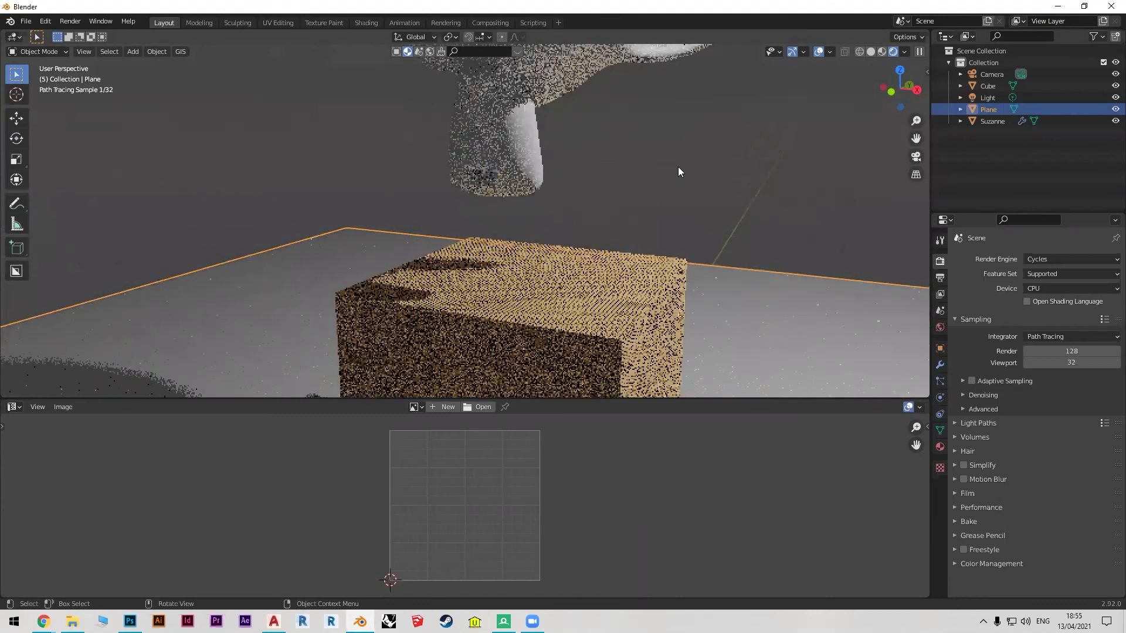
{"action": "left_click", "coordinate": [563, 230]}
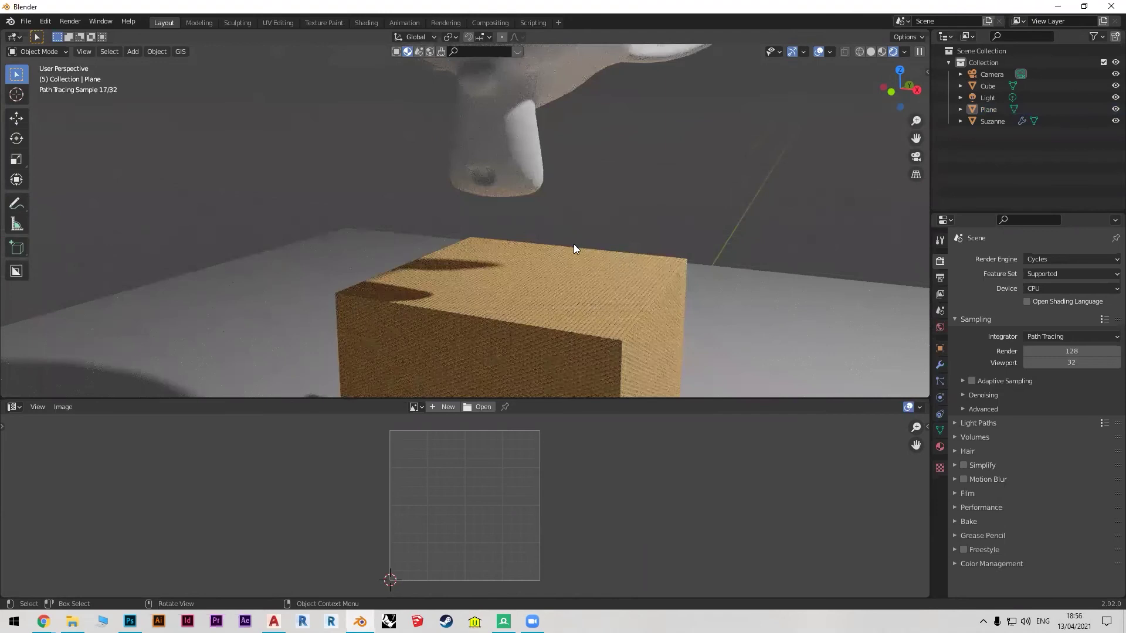
{"action": "scroll", "coordinate": [519, 235], "scroll_direction": "down", "scroll_amount": 6}
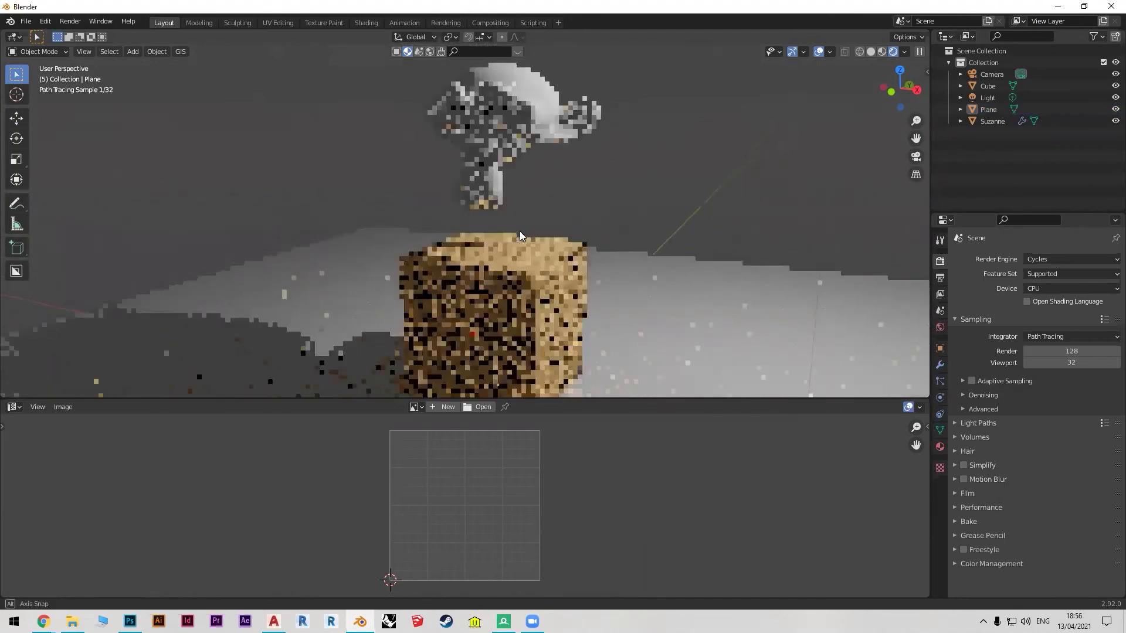
{"action": "middle_click_drag", "start_coordinate": [538, 216], "coordinate": [542, 217]}
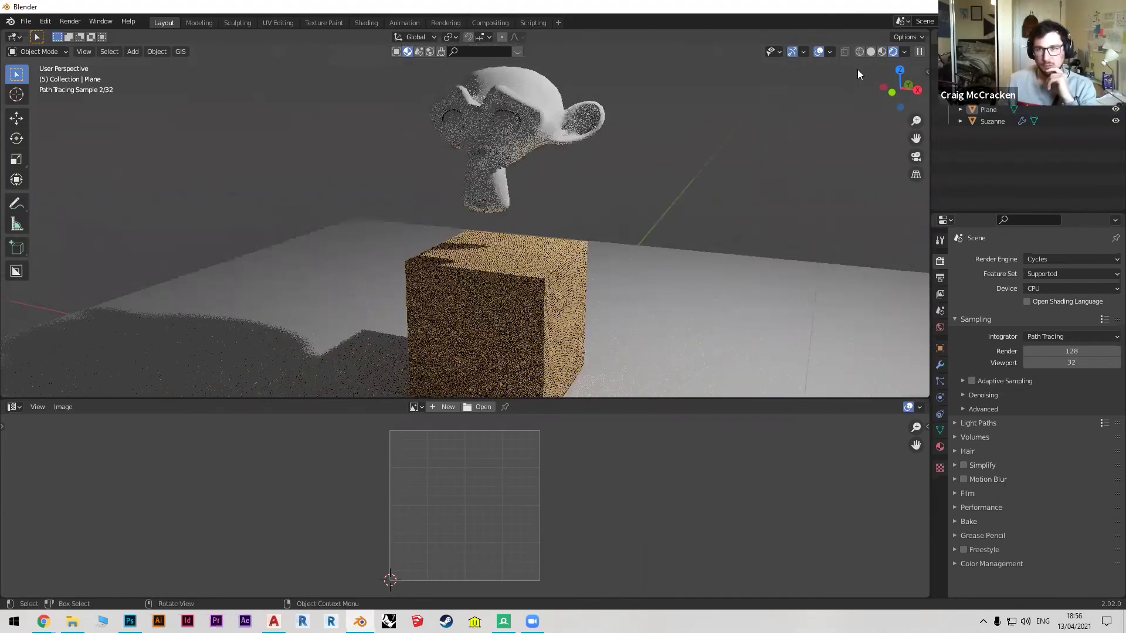
{"action": "left_click", "coordinate": [882, 52]}
{"action": "middle_click_drag", "start_coordinate": [648, 159], "coordinate": [585, 198]}
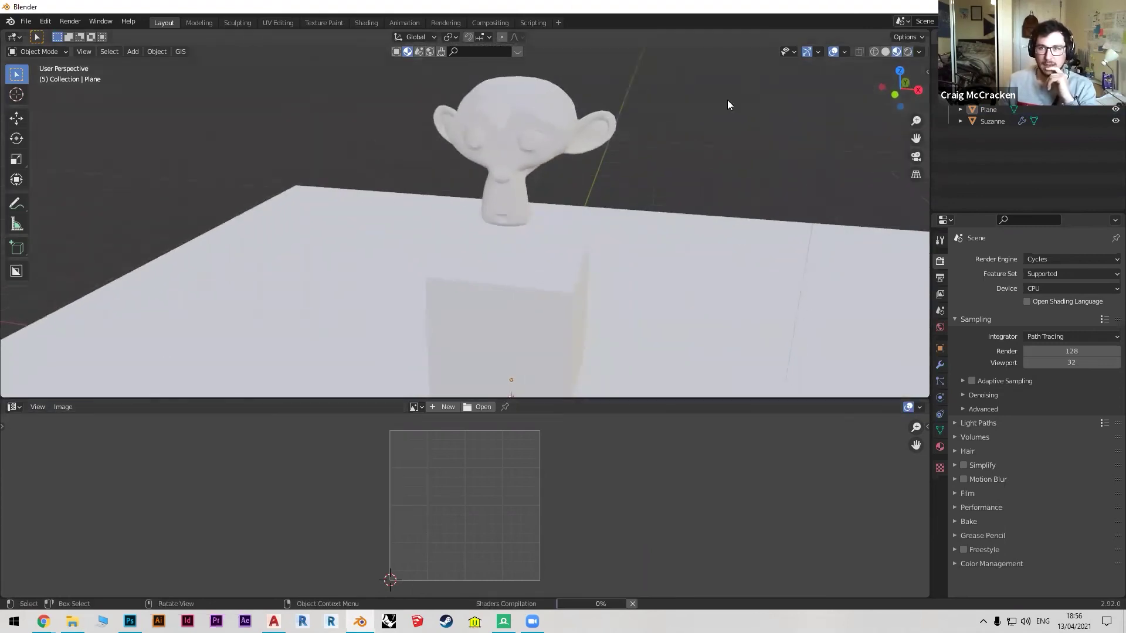
{"action": "left_click", "coordinate": [896, 52]}
{"action": "middle_click_drag", "start_coordinate": [656, 223], "coordinate": [641, 240]}
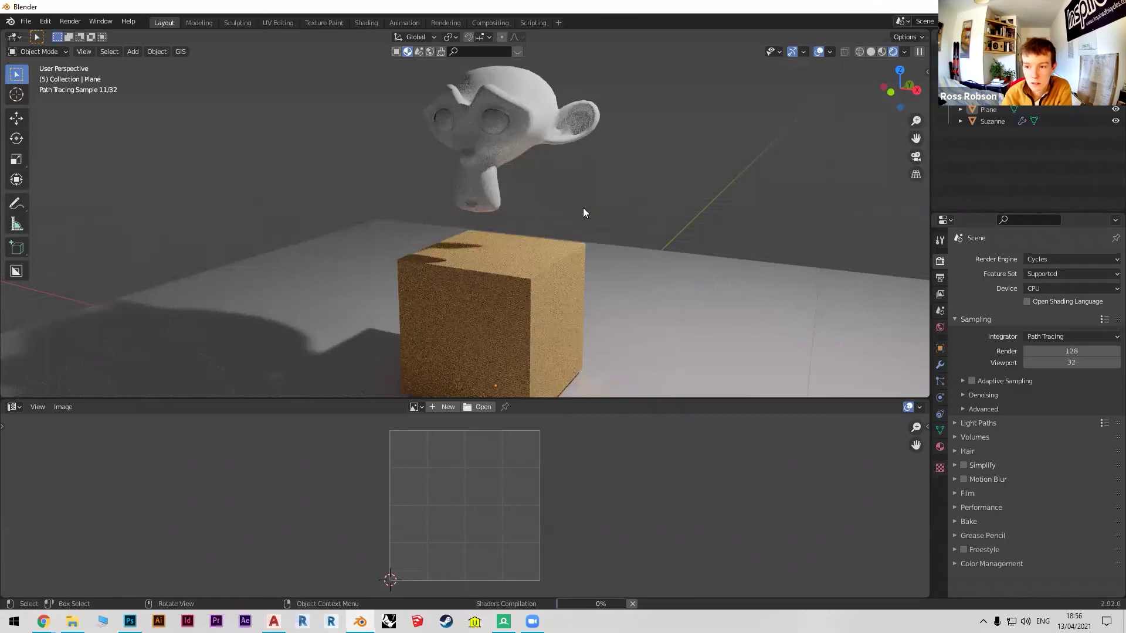
{"action": "left_click", "coordinate": [542, 157]}
{"action": "middle_click_drag", "start_coordinate": [545, 163], "coordinate": [654, 158]}
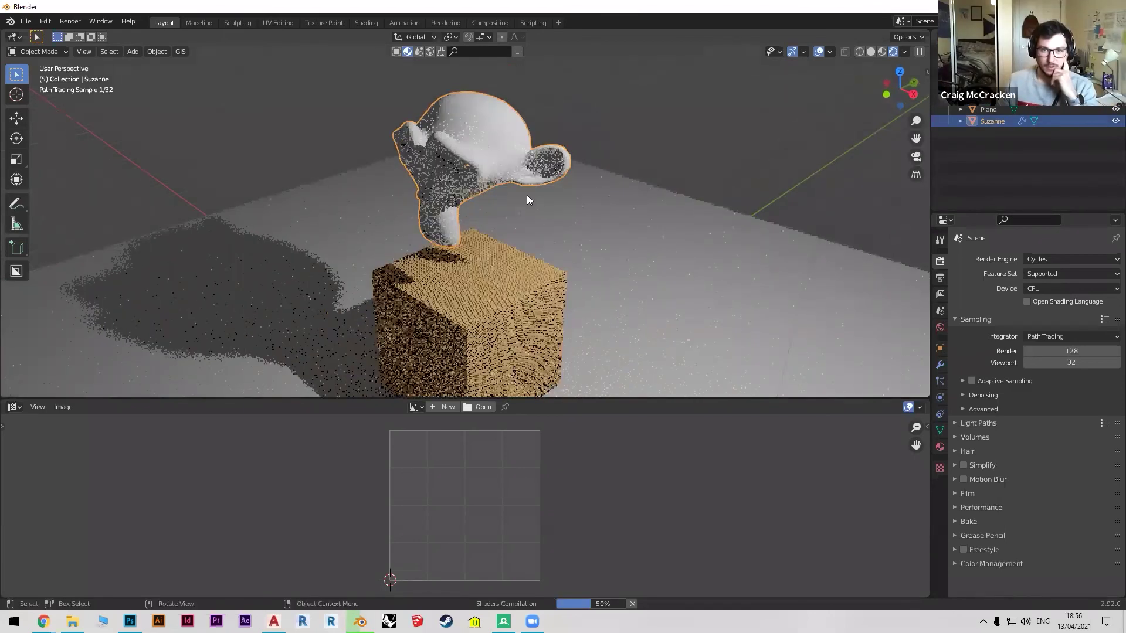
{"action": "key", "text": "alt+a"}
{"action": "middle_click_drag", "start_coordinate": [520, 232], "coordinate": [576, 226]}
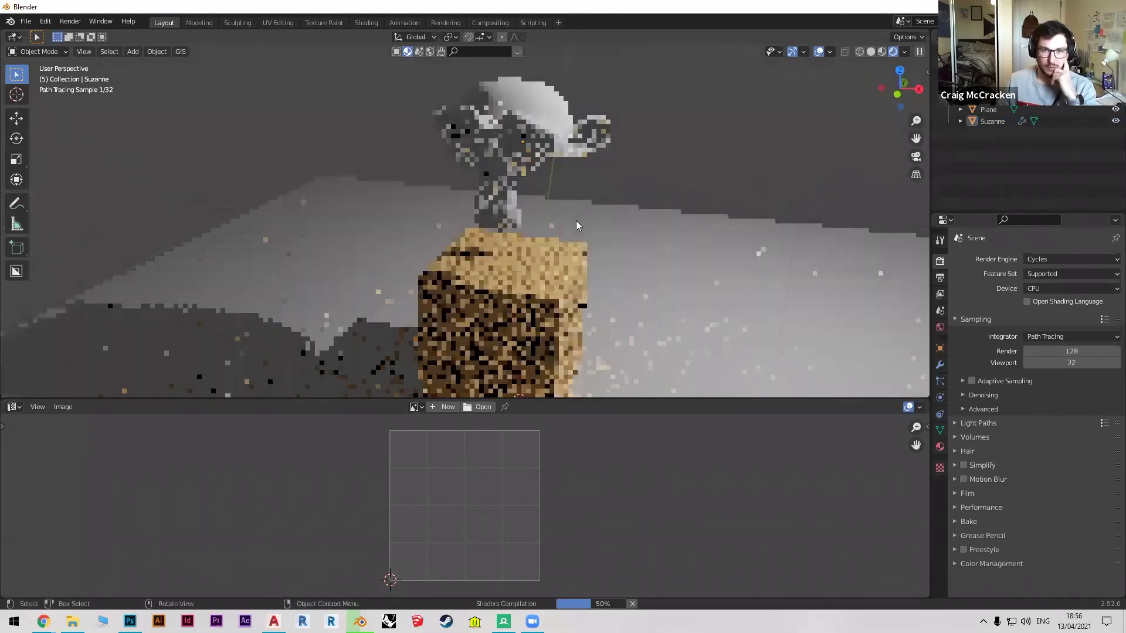
{"action": "middle_click_drag", "start_coordinate": [544, 224], "coordinate": [514, 207]}
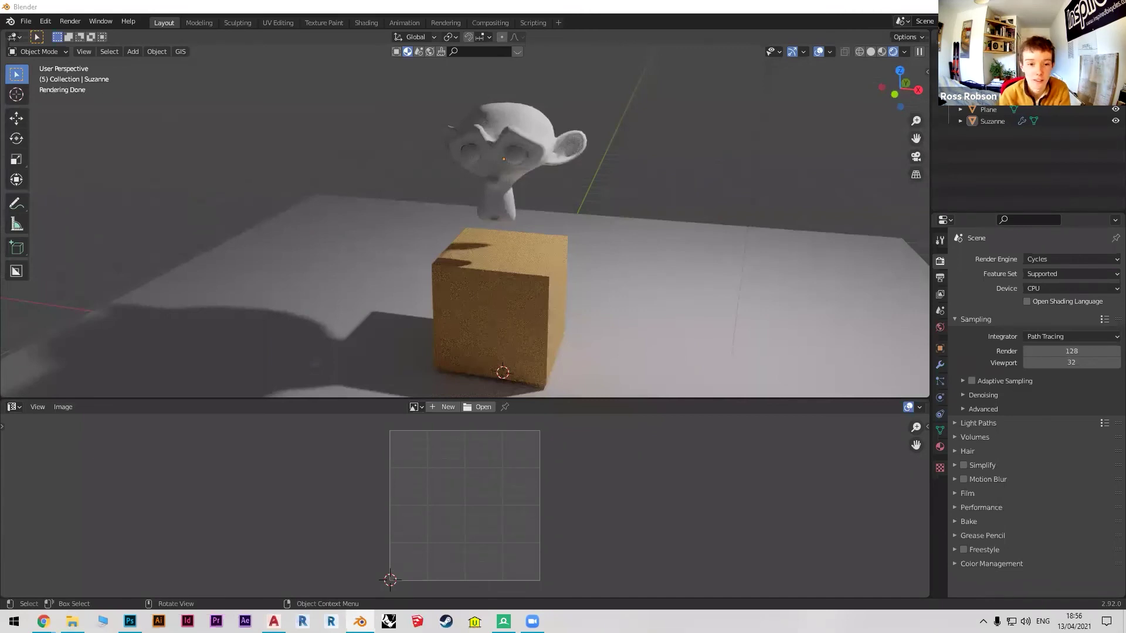
{"action": "mouse_move", "coordinate": [508, 277]}
{"action": "middle_mouse_down"}
{"action": "mouse_move", "coordinate": [546, 231]}
{"action": "mouse_move", "coordinate": [514, 272]}
{"action": "middle_mouse_up"}
{"action": "left_click", "coordinate": [515, 272]}
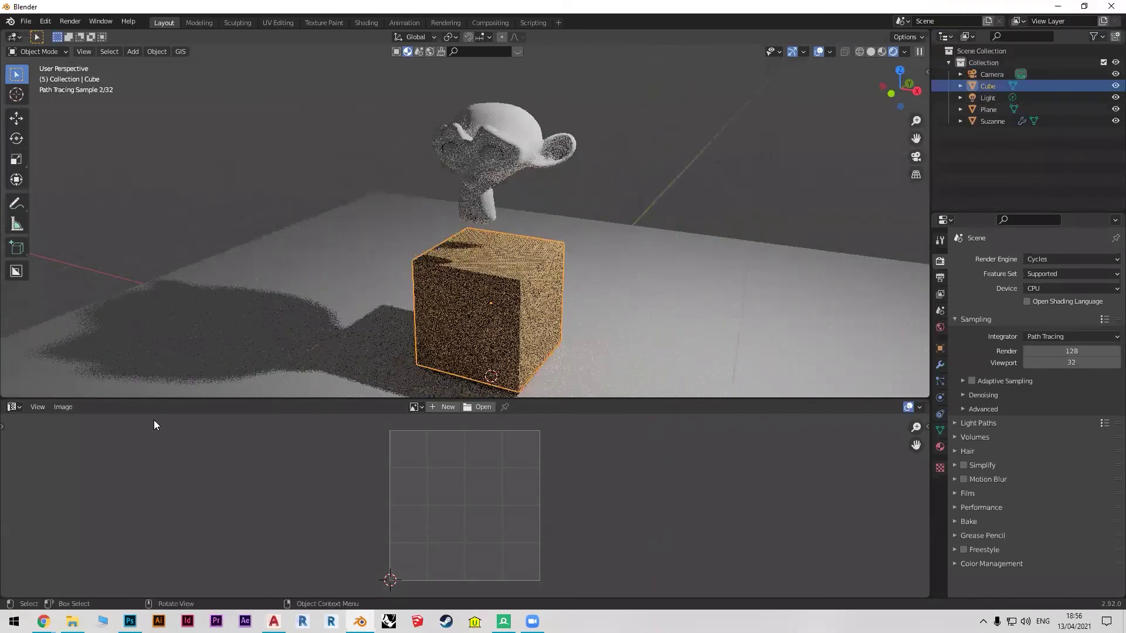
{"action": "left_click", "coordinate": [14, 407]}
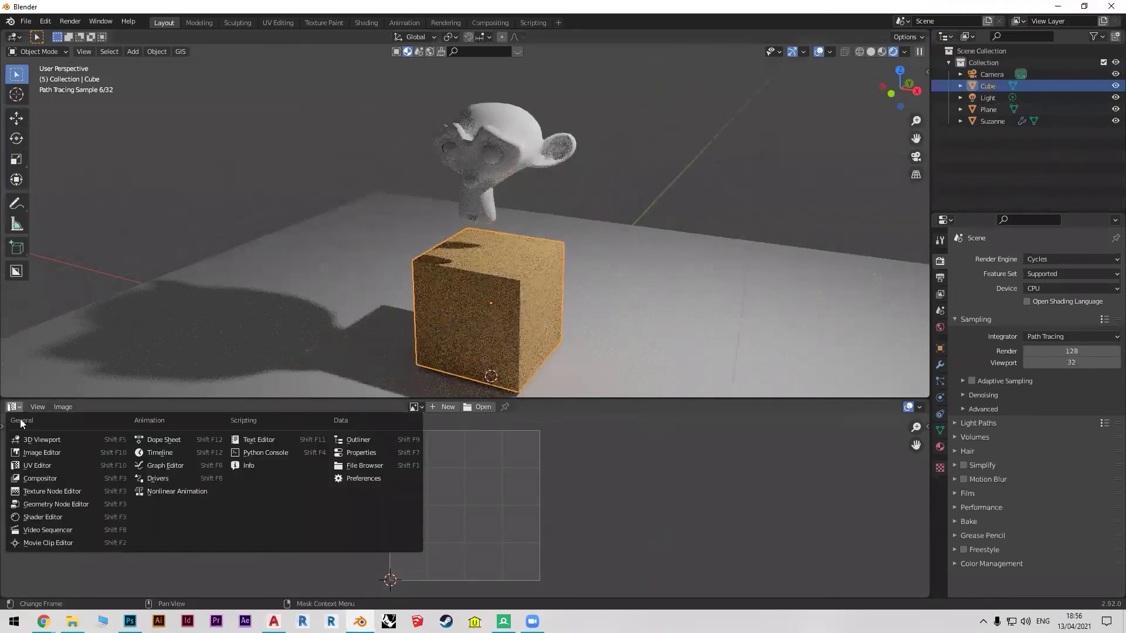
Show the cube's Special Yellow Kevlar node tree in the lower area and frame it.
{"action": "left_click", "coordinate": [37, 517]}
{"action": "middle_click_drag", "start_coordinate": [514, 514], "coordinate": [396, 488]}
{"action": "scroll", "coordinate": [395, 487], "scroll_direction": "up", "scroll_amount": 4}
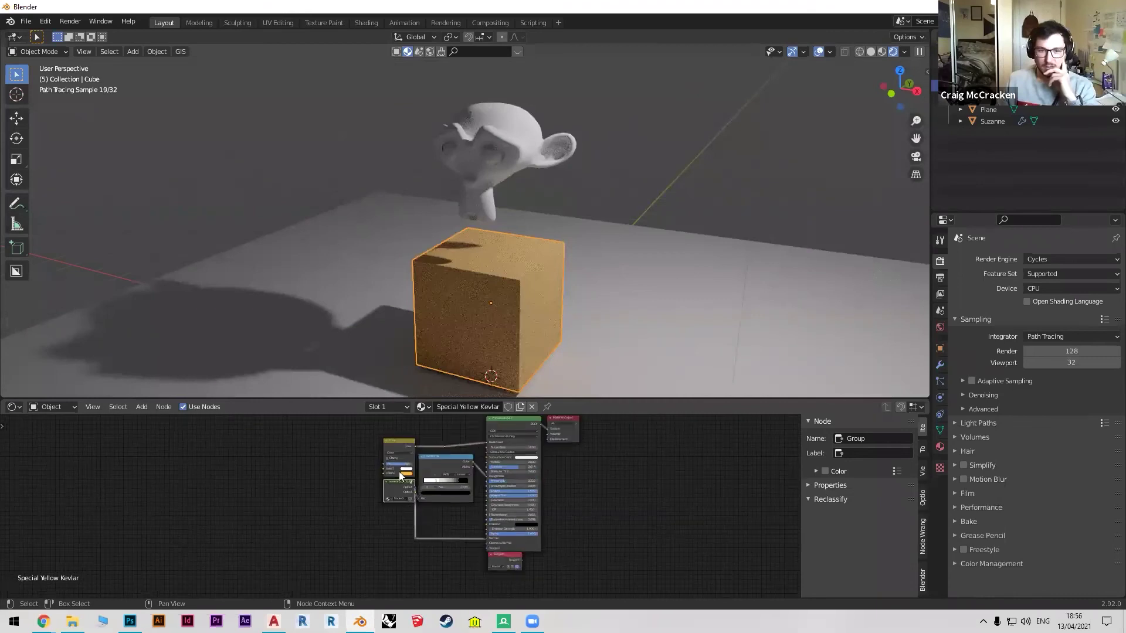
{"action": "scroll", "coordinate": [381, 535], "scroll_direction": "down", "scroll_amount": 1}
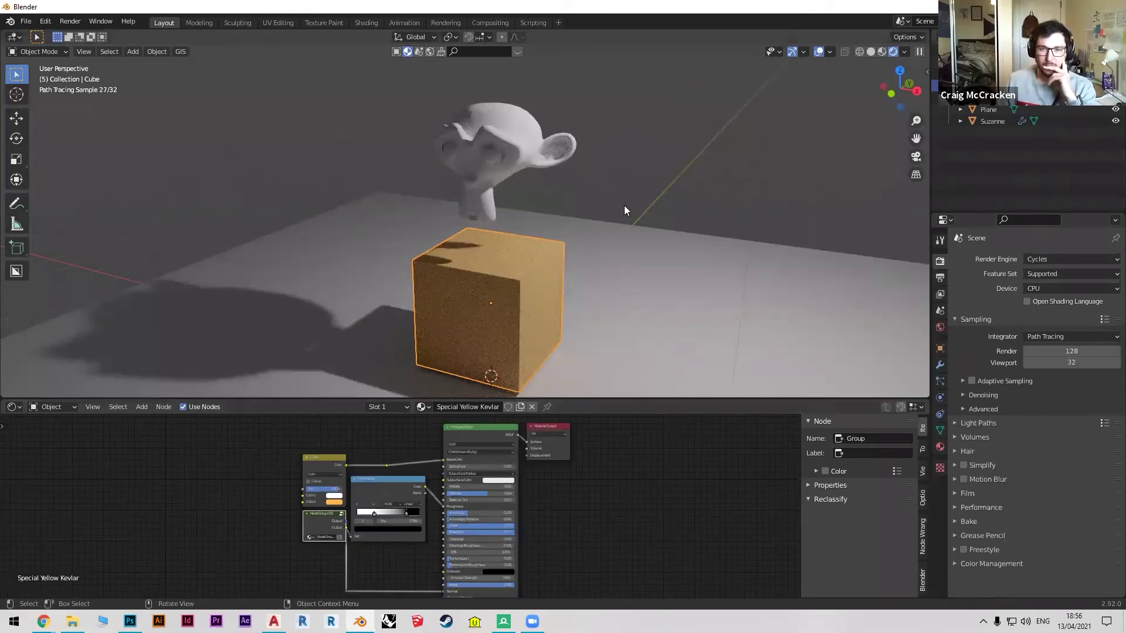
{"action": "scroll", "coordinate": [486, 279], "scroll_direction": "up", "scroll_amount": 2}
{"action": "scroll", "coordinate": [565, 319], "scroll_direction": "up", "scroll_amount": 3}
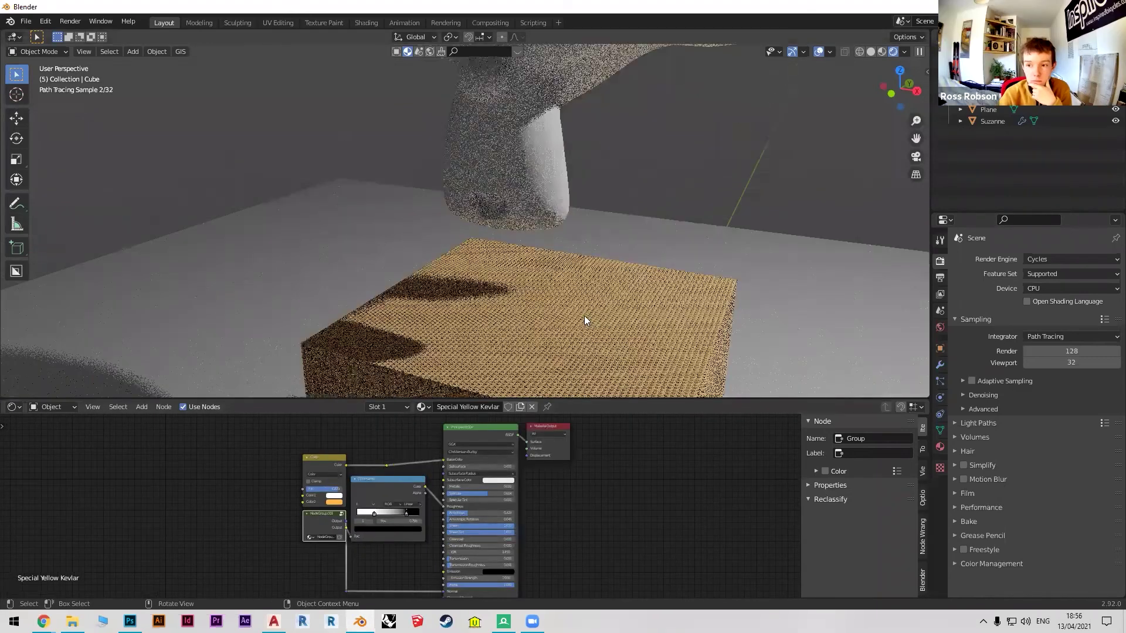
{"action": "scroll", "coordinate": [504, 273], "scroll_direction": "up", "scroll_amount": 1}
{"action": "scroll", "coordinate": [508, 296], "scroll_direction": "up", "scroll_amount": 1}
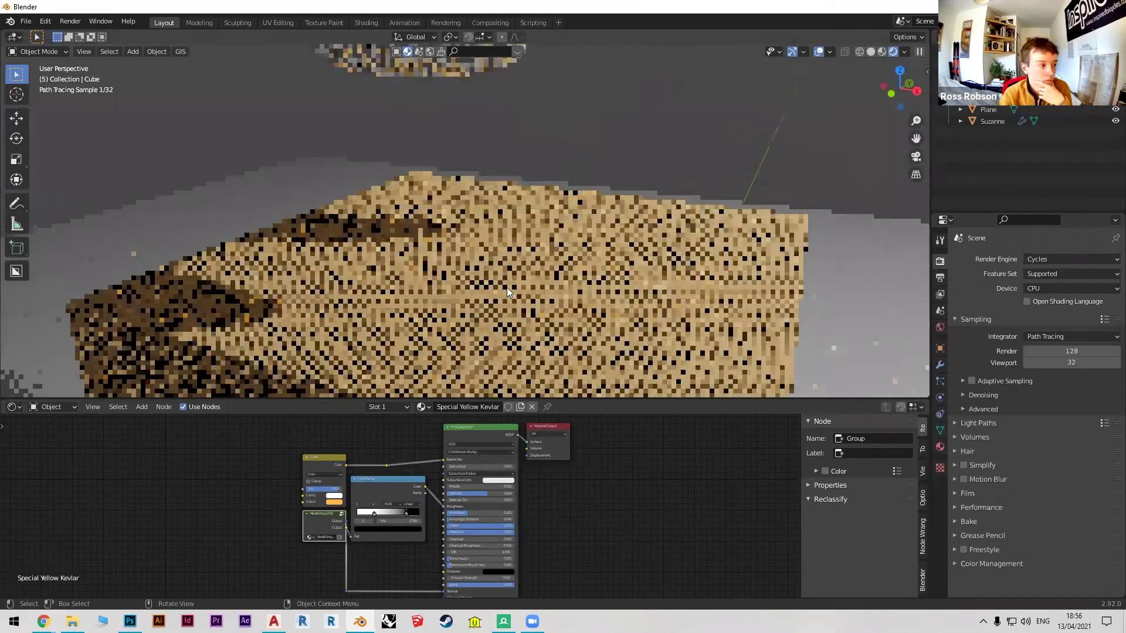
{"action": "scroll", "coordinate": [496, 267], "scroll_direction": "up", "scroll_amount": 1}
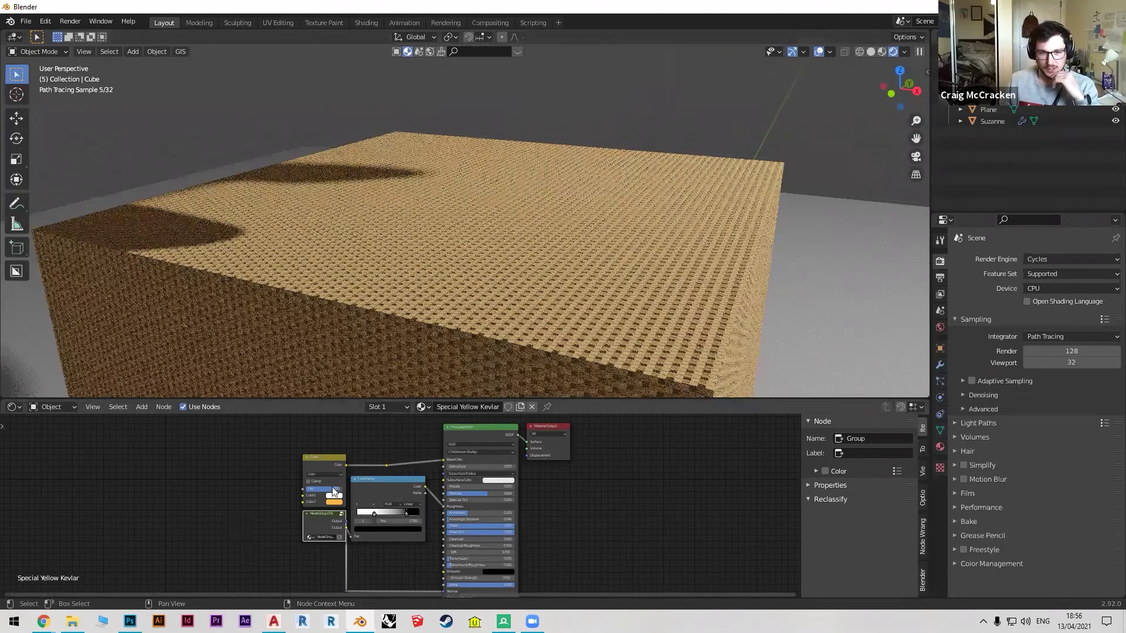
{"action": "scroll", "coordinate": [308, 491], "scroll_direction": "down", "scroll_amount": 1}
Shift the colour mix node left and collapse then re-expand NodeGroup.003.
{"action": "left_click_drag", "start_coordinate": [313, 426], "coordinate": [230, 458]}
{"action": "scroll", "coordinate": [229, 459], "scroll_direction": "up", "scroll_amount": 3}
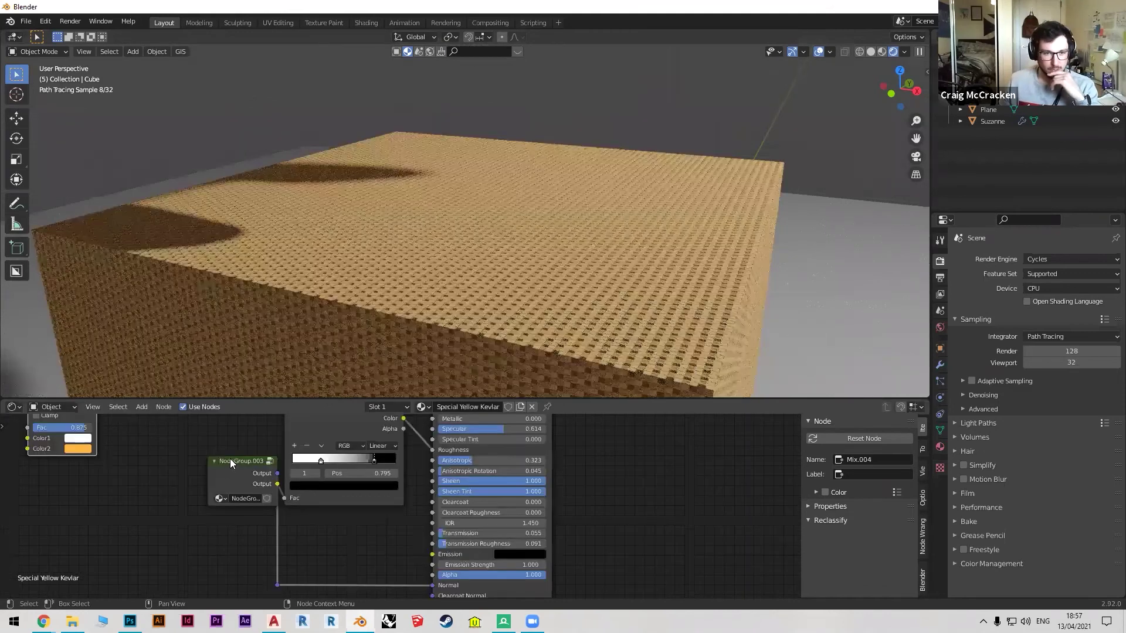
{"action": "right_click", "coordinate": [232, 456]}
{"action": "key", "text": "Escape"}
{"action": "left_click", "coordinate": [198, 458]}
{"action": "left_click", "coordinate": [200, 457]}
{"action": "right_click", "coordinate": [204, 457]}
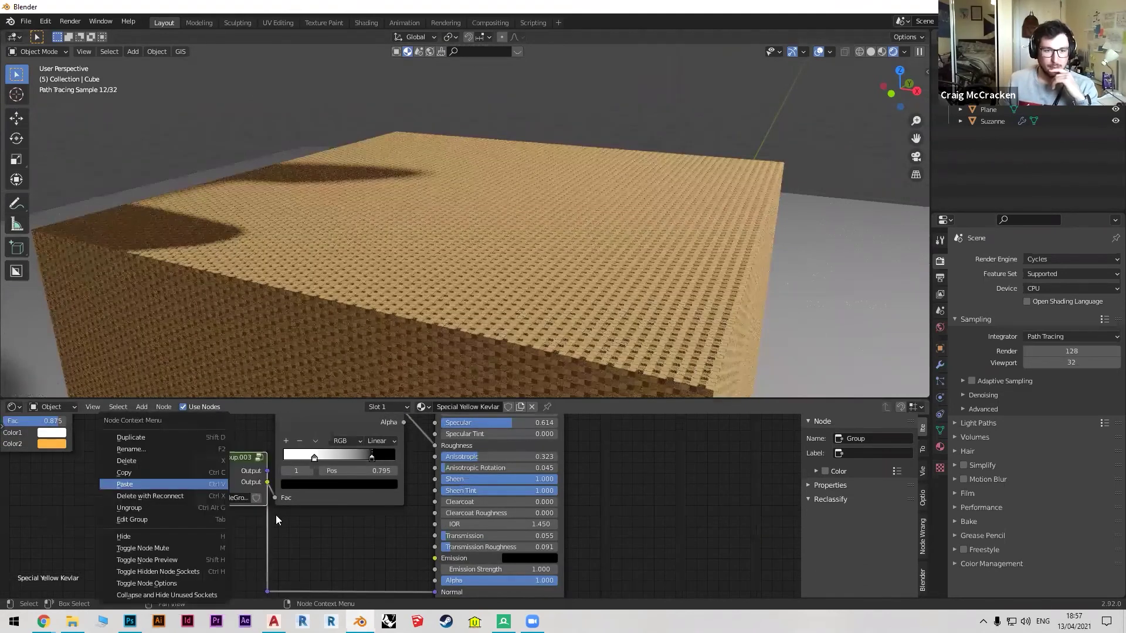
{"action": "key", "text": "Escape"}
Zoom the node editor out and orbit the 3D view slightly.
{"action": "scroll", "coordinate": [384, 514], "scroll_direction": "down", "scroll_amount": 2}
{"action": "scroll", "coordinate": [309, 502], "scroll_direction": "down", "scroll_amount": 3}
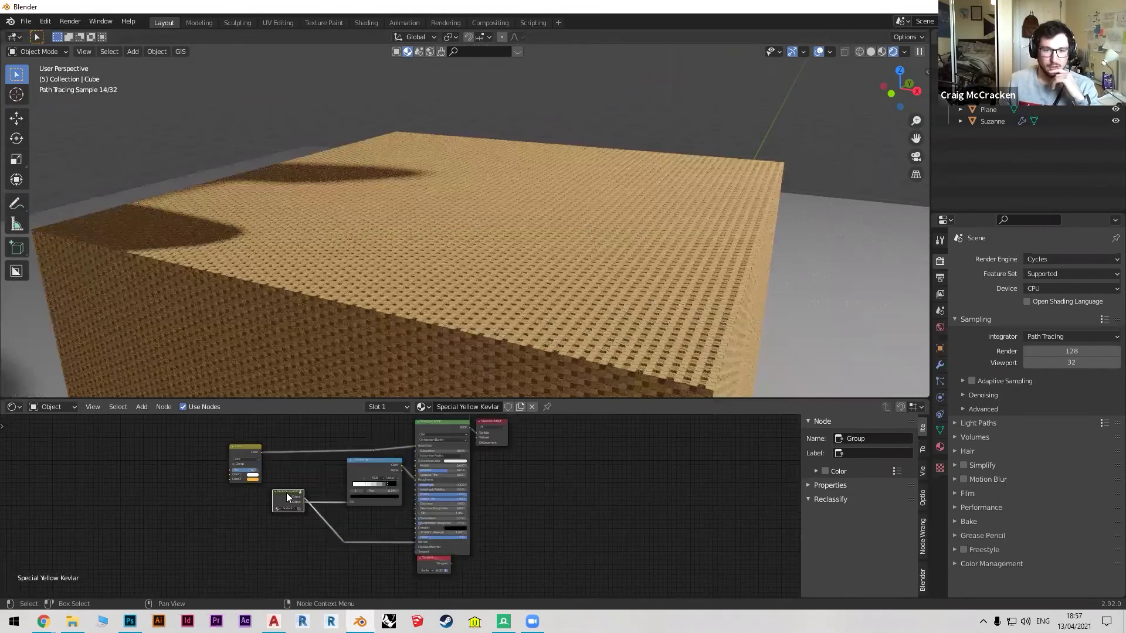
{"action": "scroll", "coordinate": [545, 538], "scroll_direction": "down", "scroll_amount": 1}
{"action": "middle_click_drag", "start_coordinate": [587, 302], "coordinate": [602, 282]}
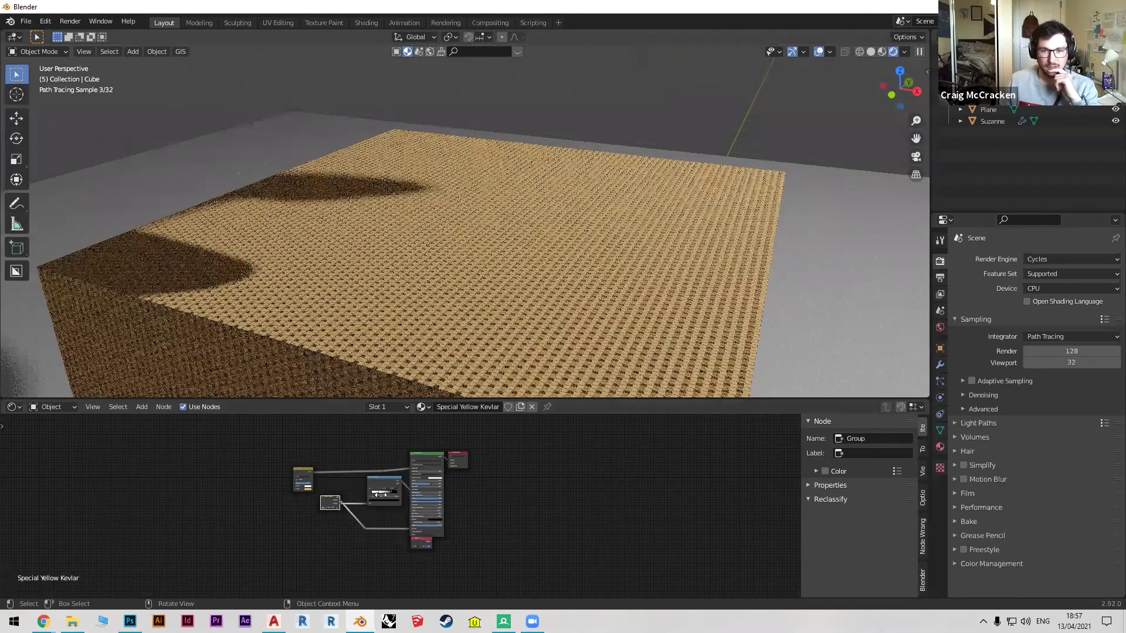
{"action": "scroll", "coordinate": [298, 491], "scroll_direction": "up", "scroll_amount": 5}
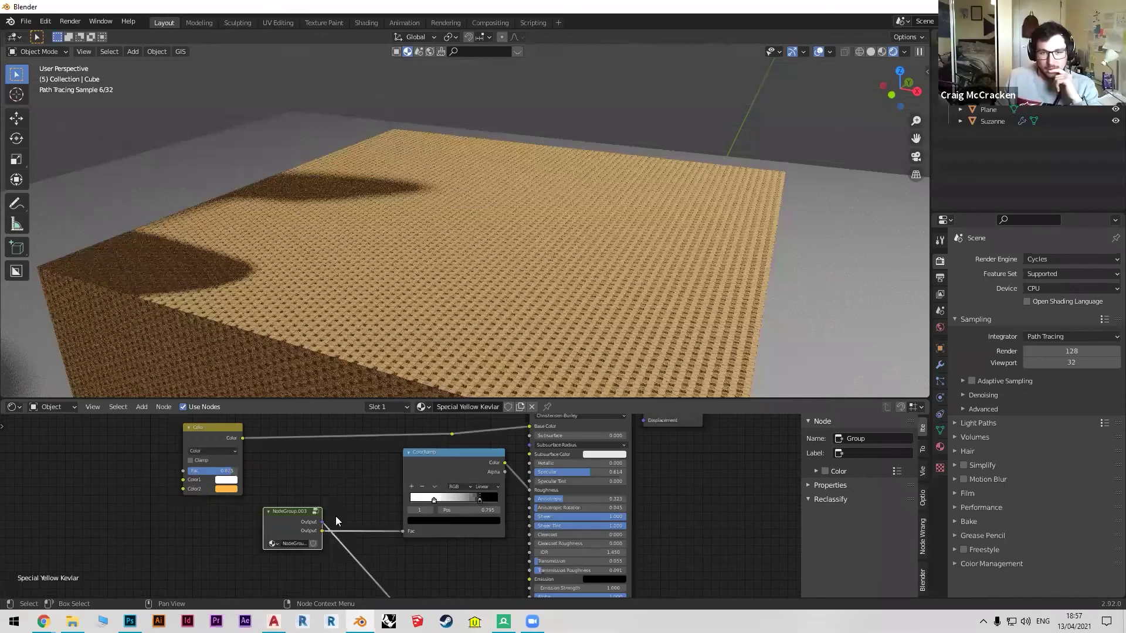
{"action": "scroll", "coordinate": [272, 505], "scroll_direction": "left", "scroll_amount": 1, "text": "ctrl"}
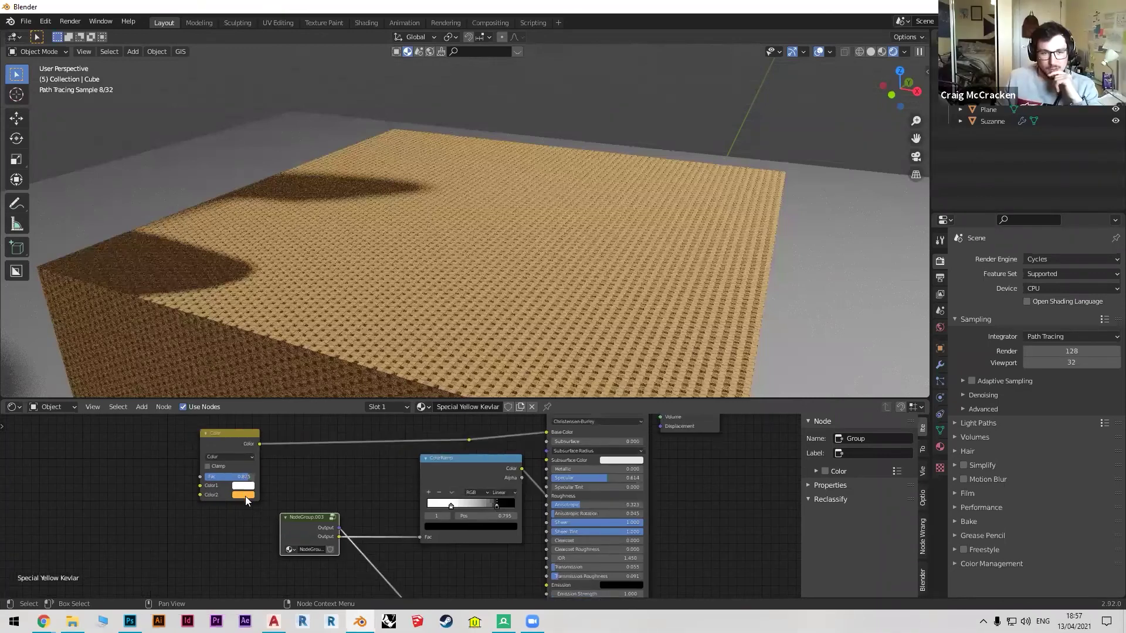
Change the colour mix node's Color2 to a pale cream yellow and inspect the cube.
{"action": "left_click", "coordinate": [245, 496]}
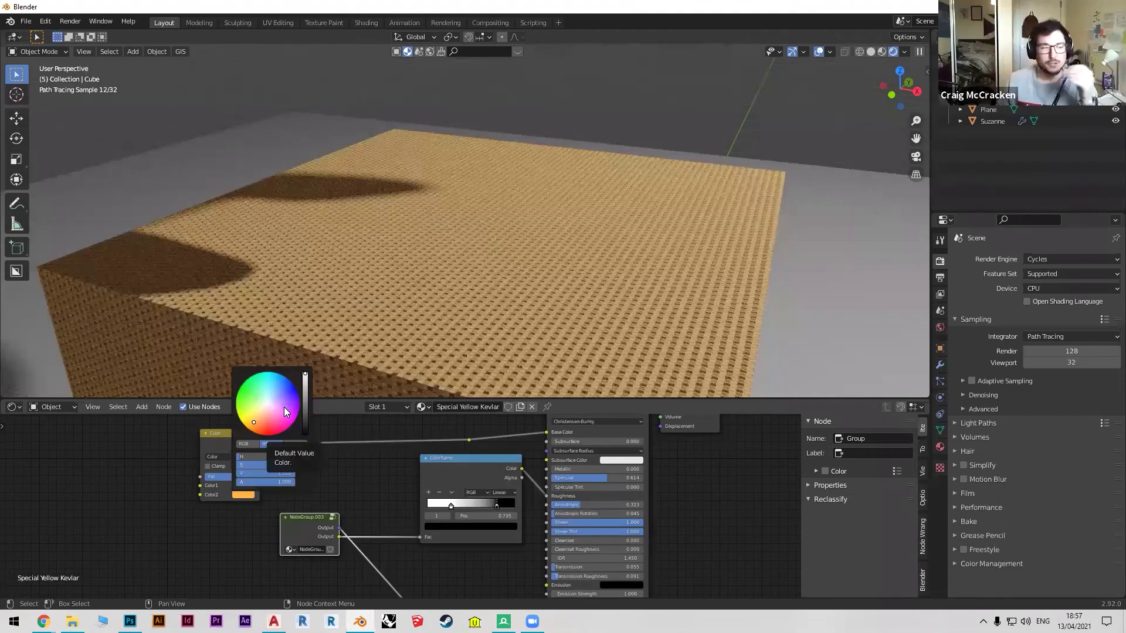
{"action": "left_click", "coordinate": [282, 409]}
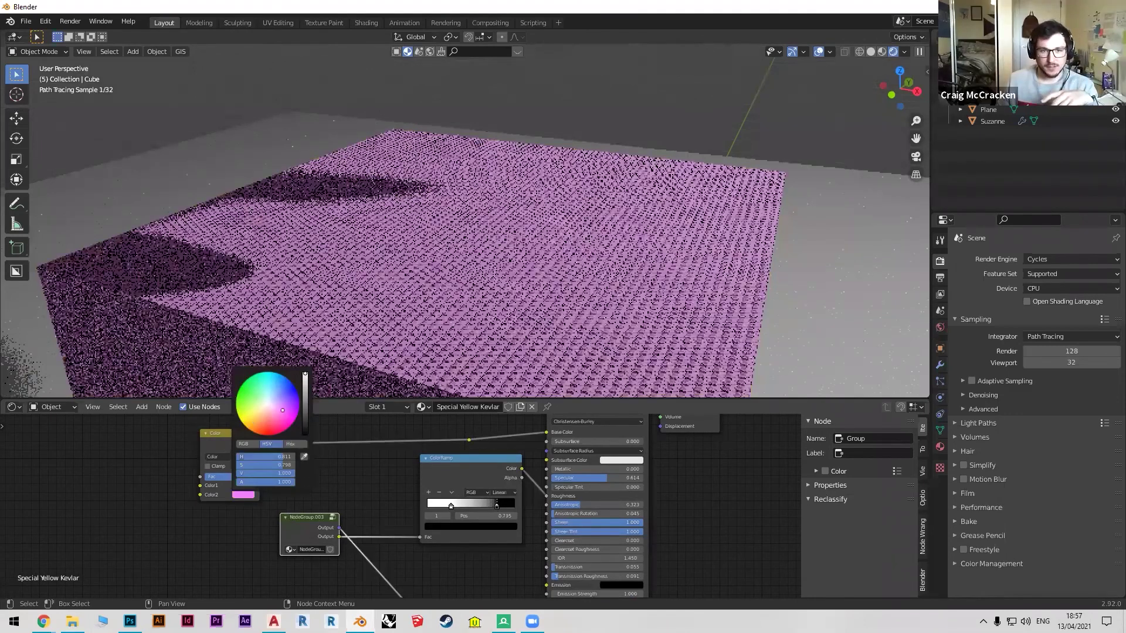
{"action": "left_click", "coordinate": [258, 409]}
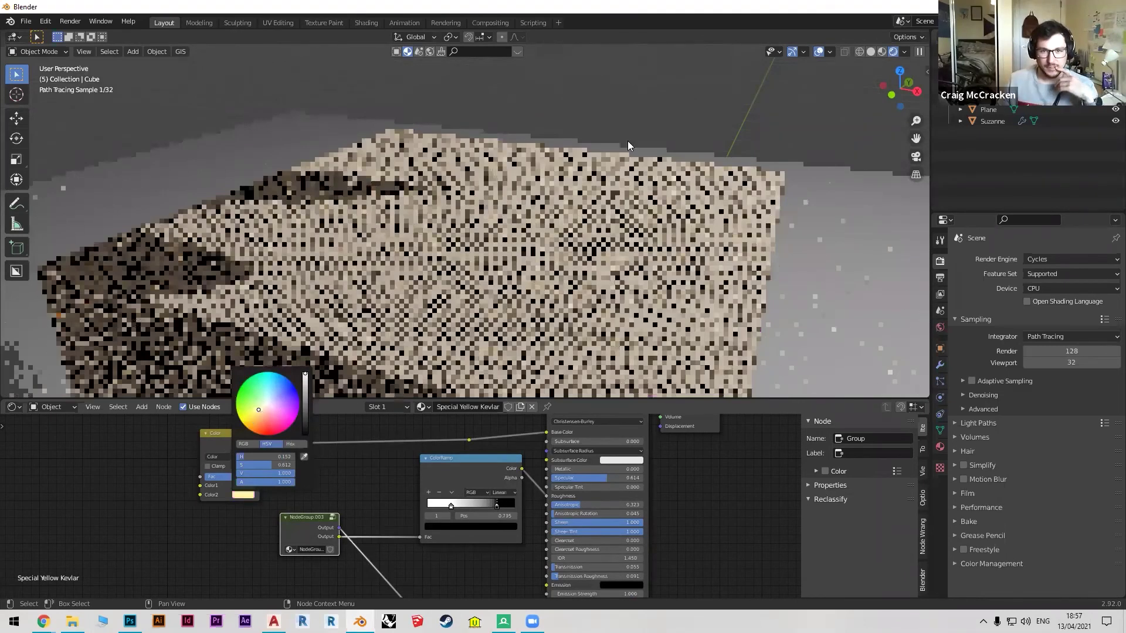
{"action": "middle_click_drag", "start_coordinate": [551, 190], "coordinate": [569, 209]}
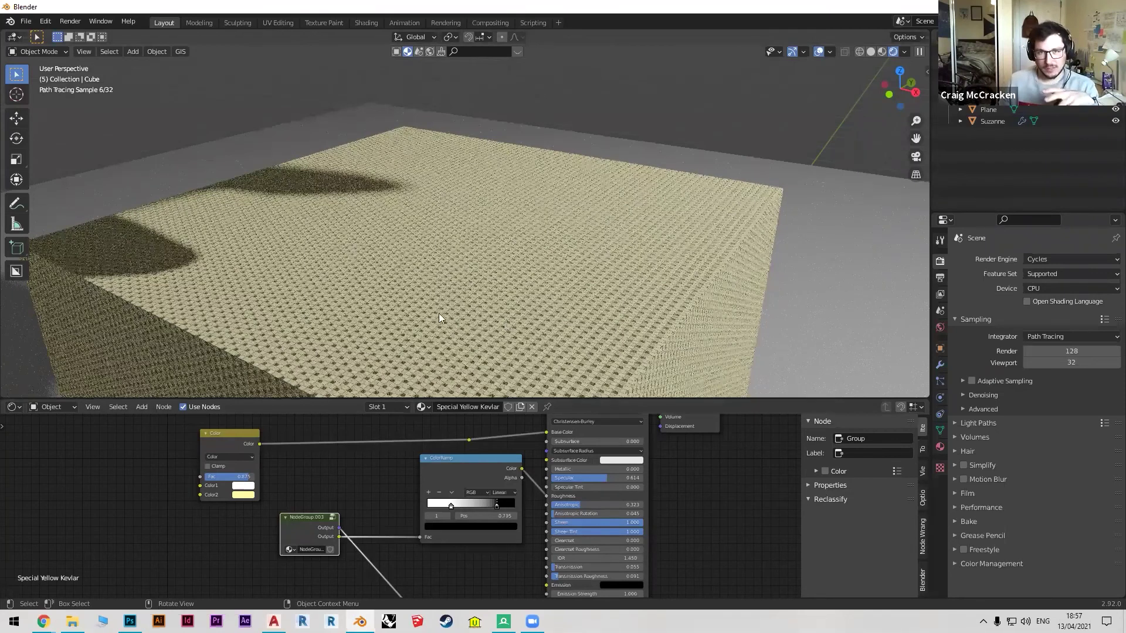
{"action": "middle_click_drag", "start_coordinate": [429, 297], "coordinate": [433, 296]}
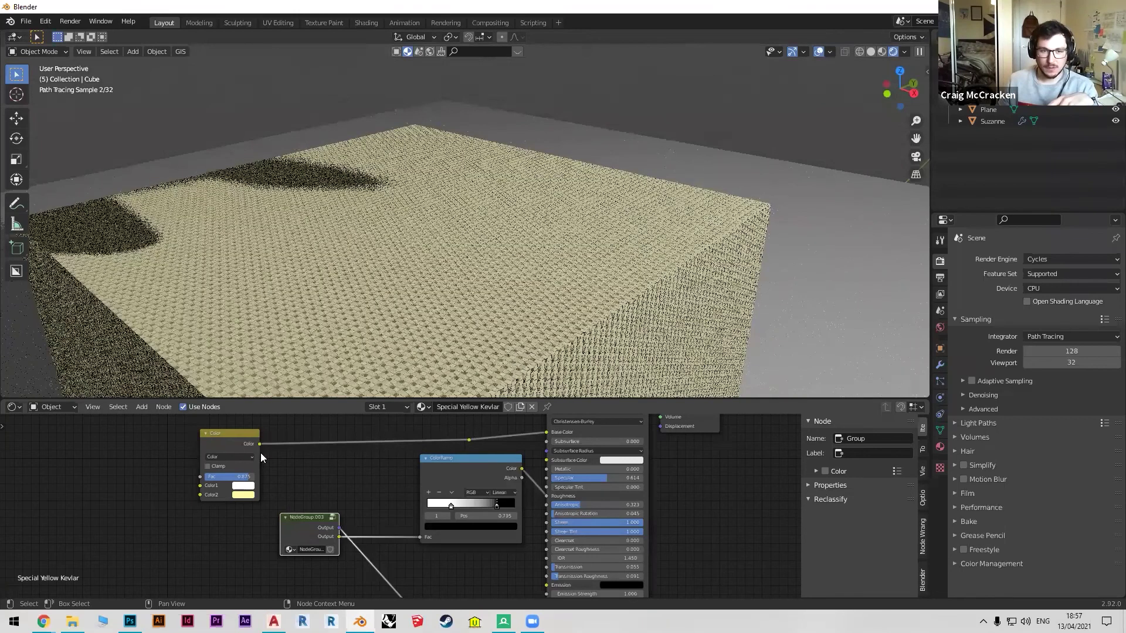
{"action": "scroll", "coordinate": [307, 486], "scroll_direction": "down", "scroll_amount": 4}
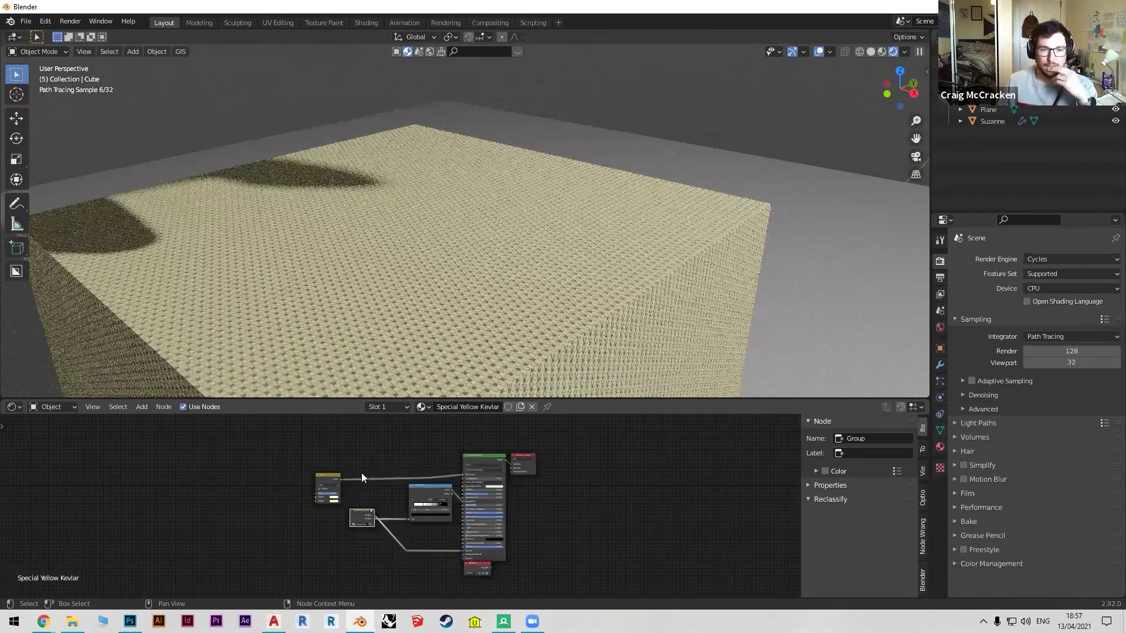
{"action": "scroll", "coordinate": [361, 479], "scroll_direction": "down", "scroll_amount": 2, "text": "ctrl"}
{"action": "scroll", "coordinate": [370, 483], "scroll_direction": "up", "scroll_amount": 2}
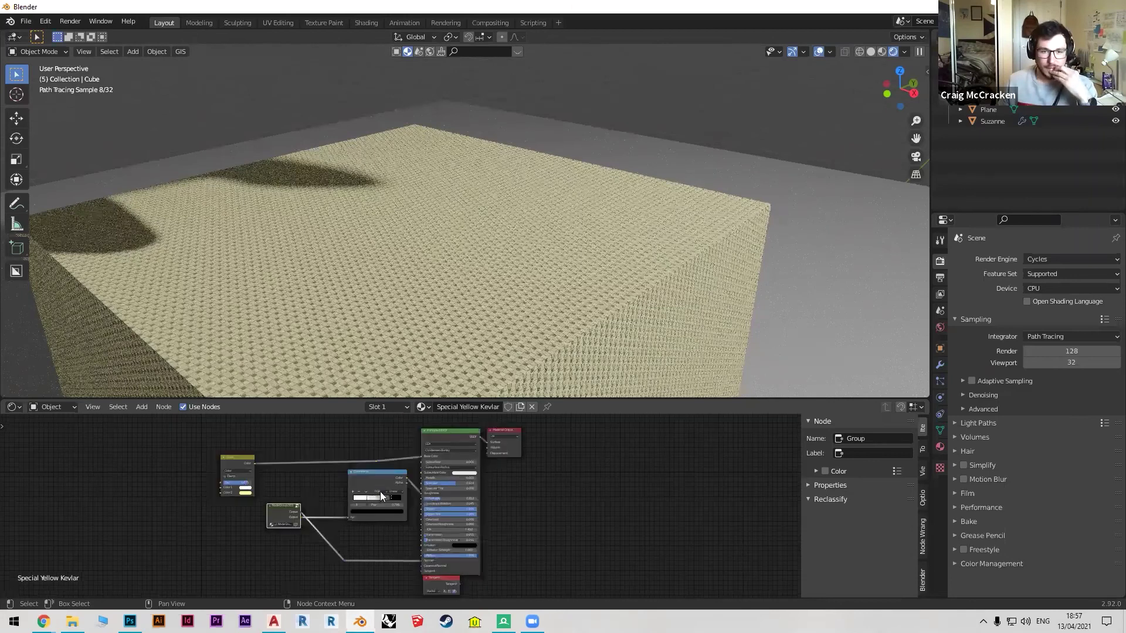
{"action": "scroll", "coordinate": [284, 482], "scroll_direction": "up", "scroll_amount": 1, "text": "ctrl"}
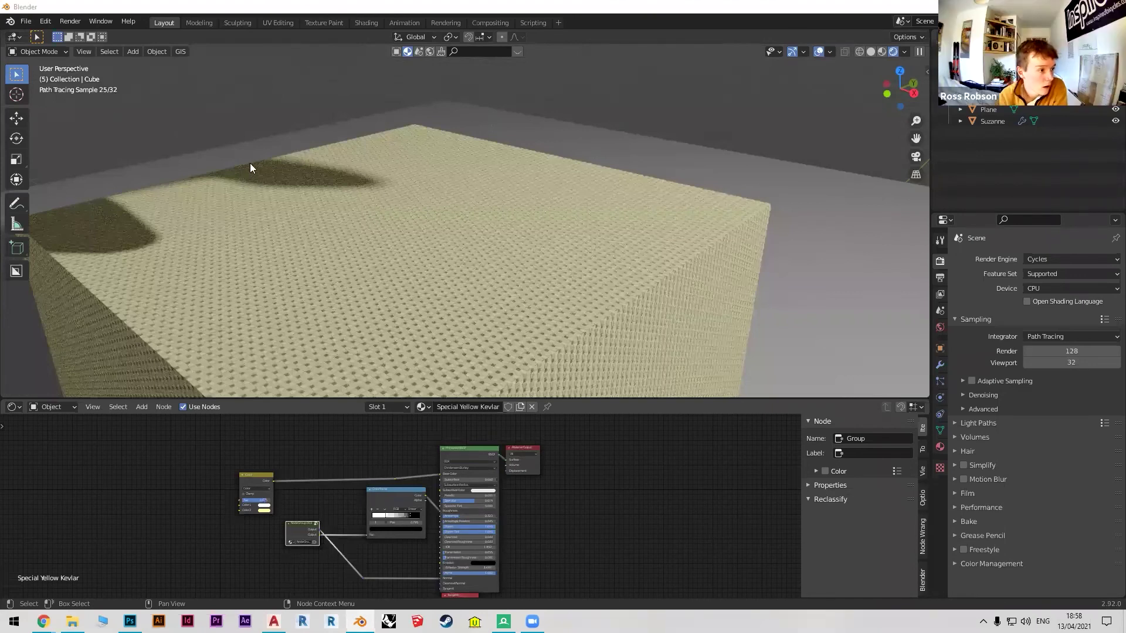
{"action": "scroll", "coordinate": [405, 196], "scroll_direction": "down", "scroll_amount": 4}
{"action": "scroll", "coordinate": [427, 200], "scroll_direction": "down", "scroll_amount": 3}
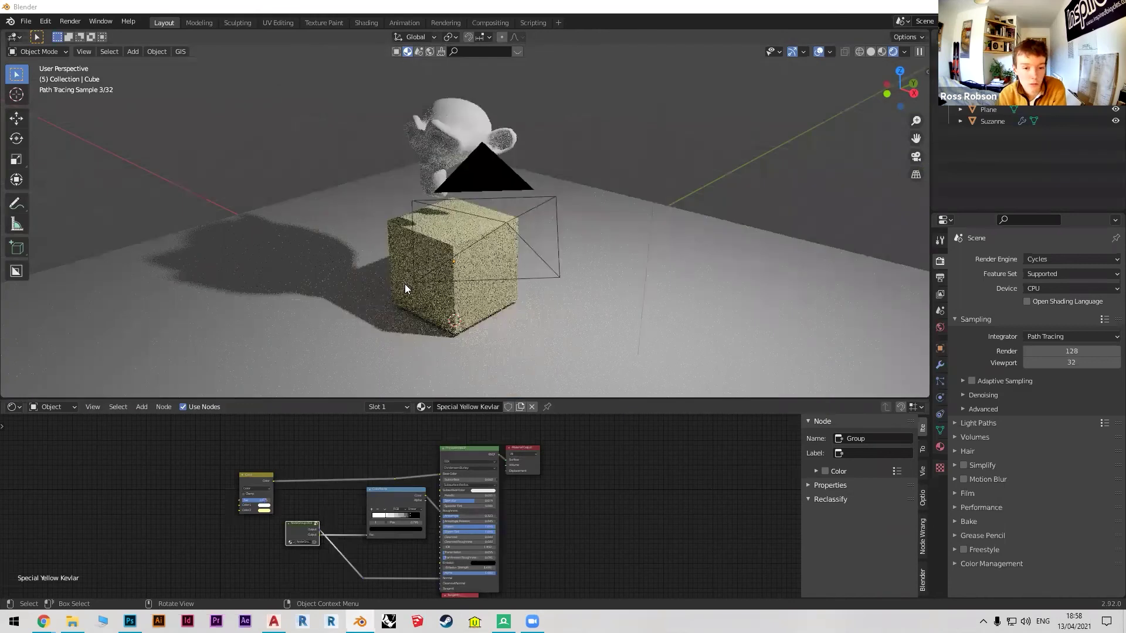
{"action": "key", "text": "KP_6"}
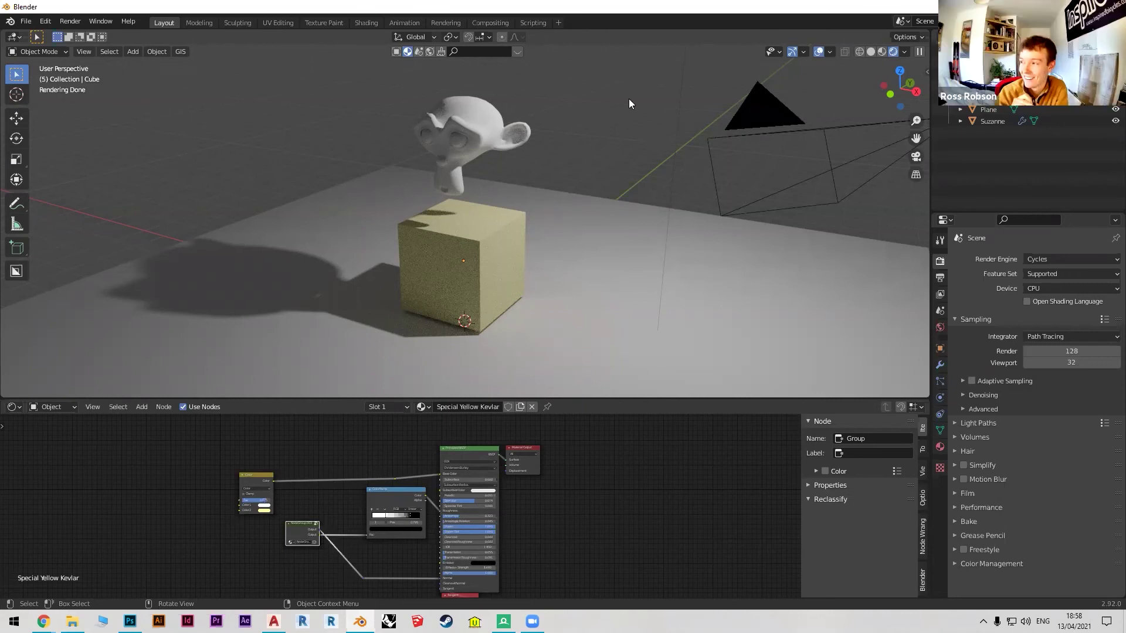
{"action": "middle_click_drag", "start_coordinate": [529, 135], "coordinate": [536, 132]}
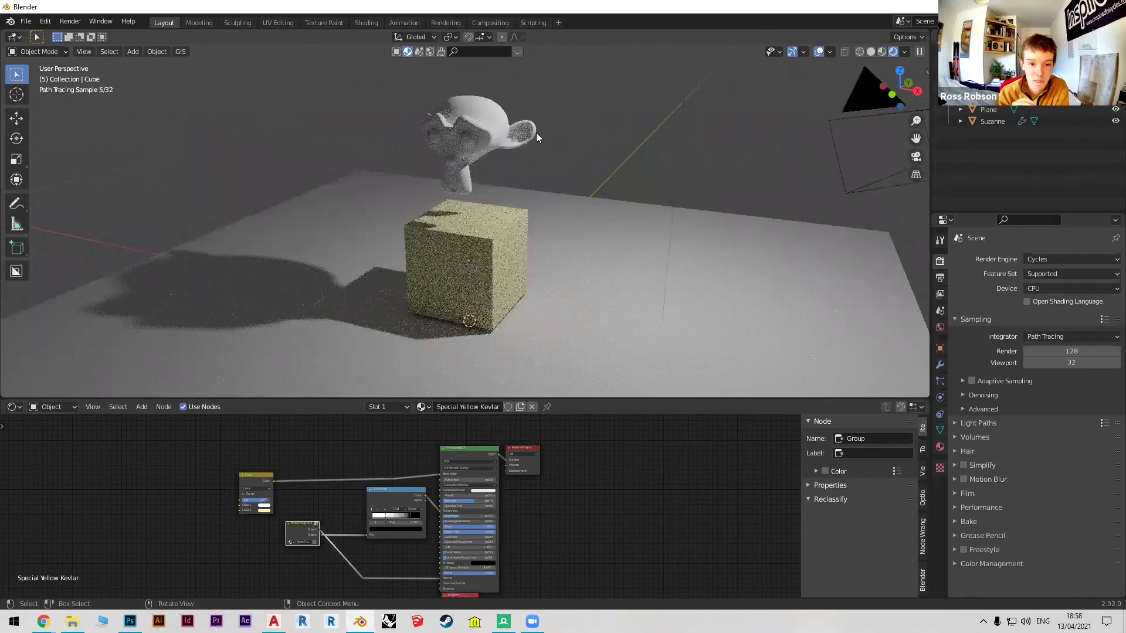
{"action": "mouse_move", "coordinate": [536, 138]}
{"action": "middle_mouse_down"}
{"action": "mouse_move", "coordinate": [570, 176]}
{"action": "mouse_move", "coordinate": [589, 175]}
{"action": "middle_mouse_up"}
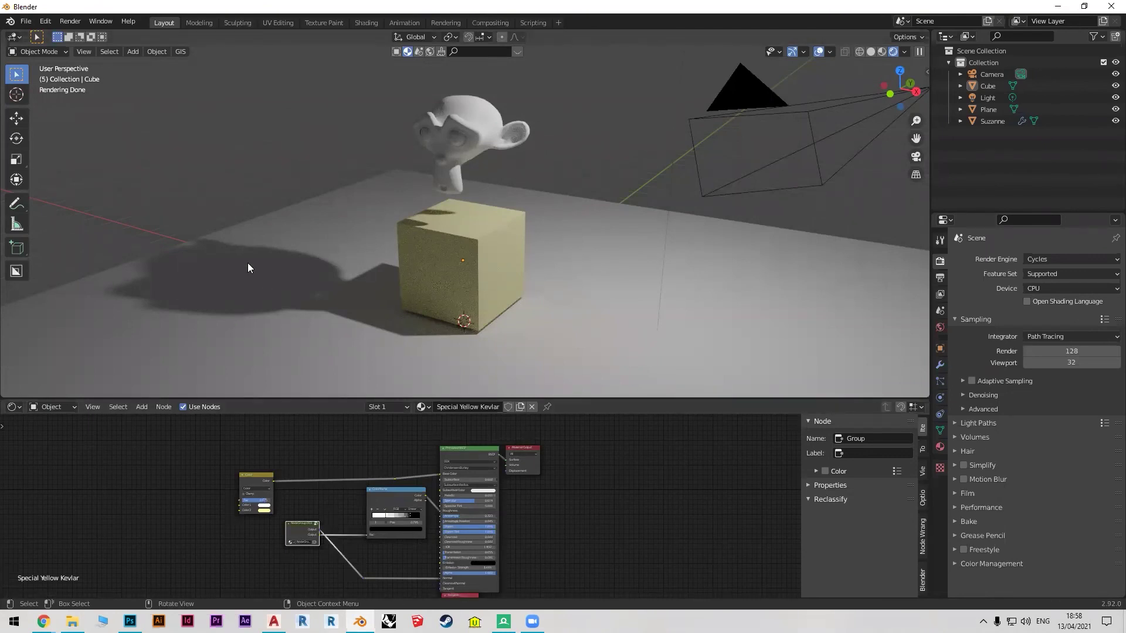
Orbit the viewport so the camera leaves the frame, leaving the lower editor type unchanged.
{"action": "left_click", "coordinate": [20, 408]}
{"action": "left_click", "coordinate": [21, 407]}
{"action": "middle_click_drag", "start_coordinate": [238, 191], "coordinate": [252, 215]}
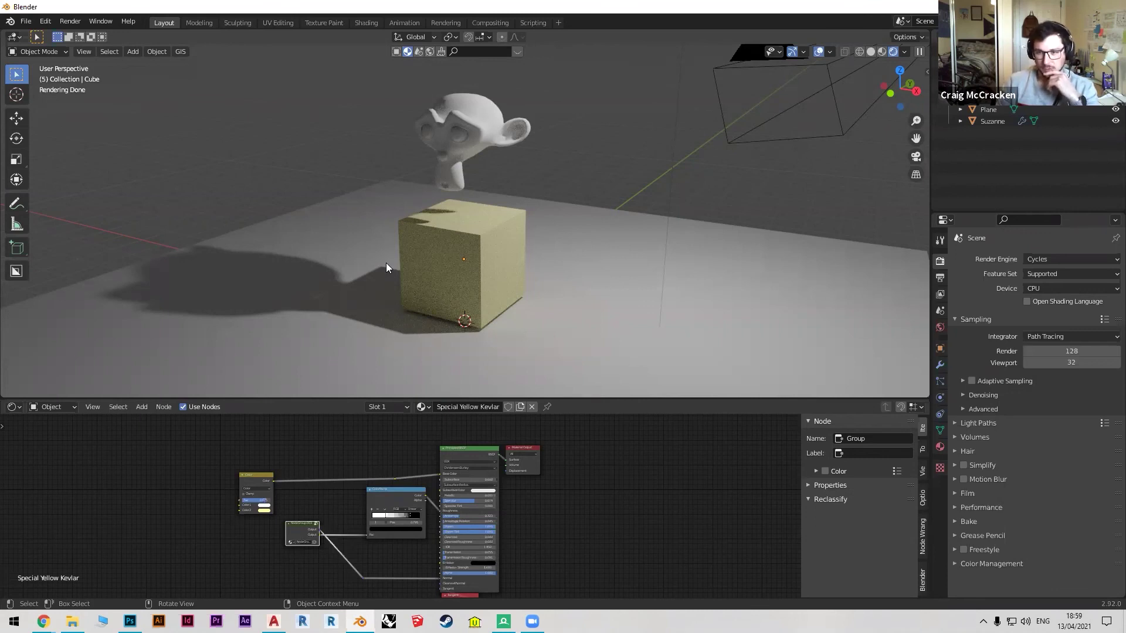
Hide the Shader Editor sidebar with N, nudge the graph, and orbit the viewport lower right.
{"action": "scroll", "coordinate": [584, 503], "scroll_direction": "down", "scroll_amount": 1}
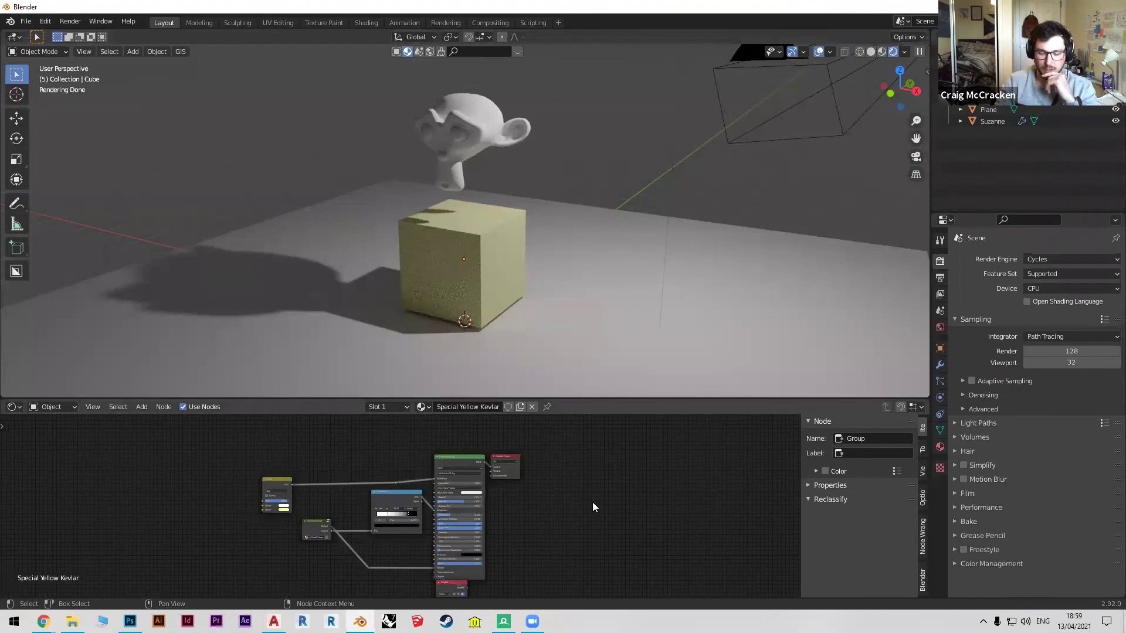
{"action": "key", "text": "n"}
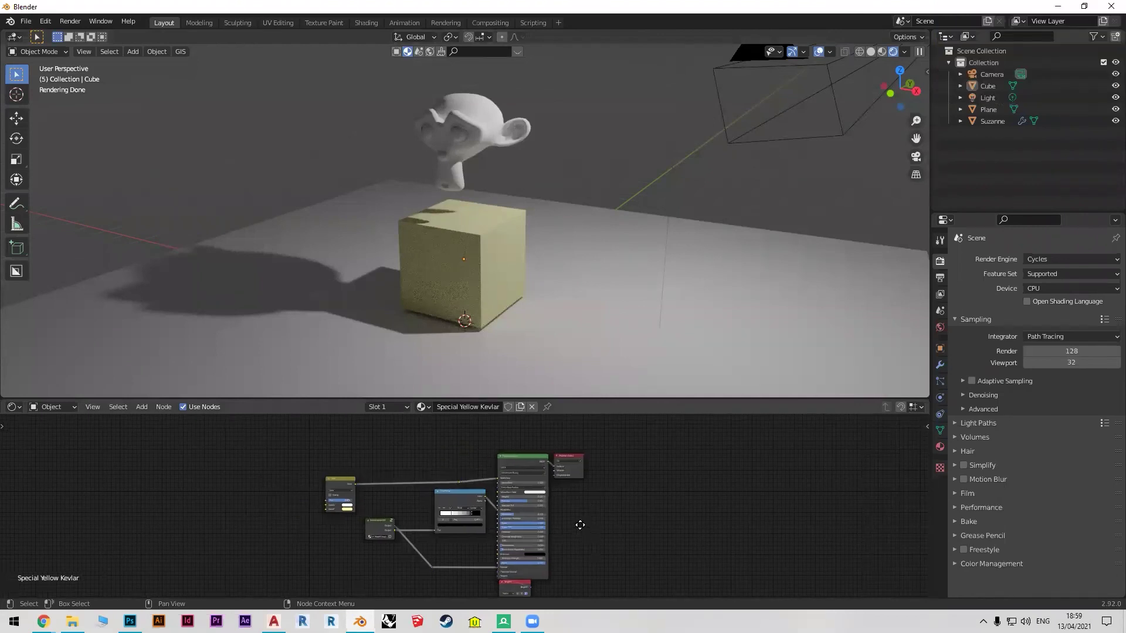
{"action": "middle_click_drag", "start_coordinate": [591, 491], "coordinate": [579, 480]}
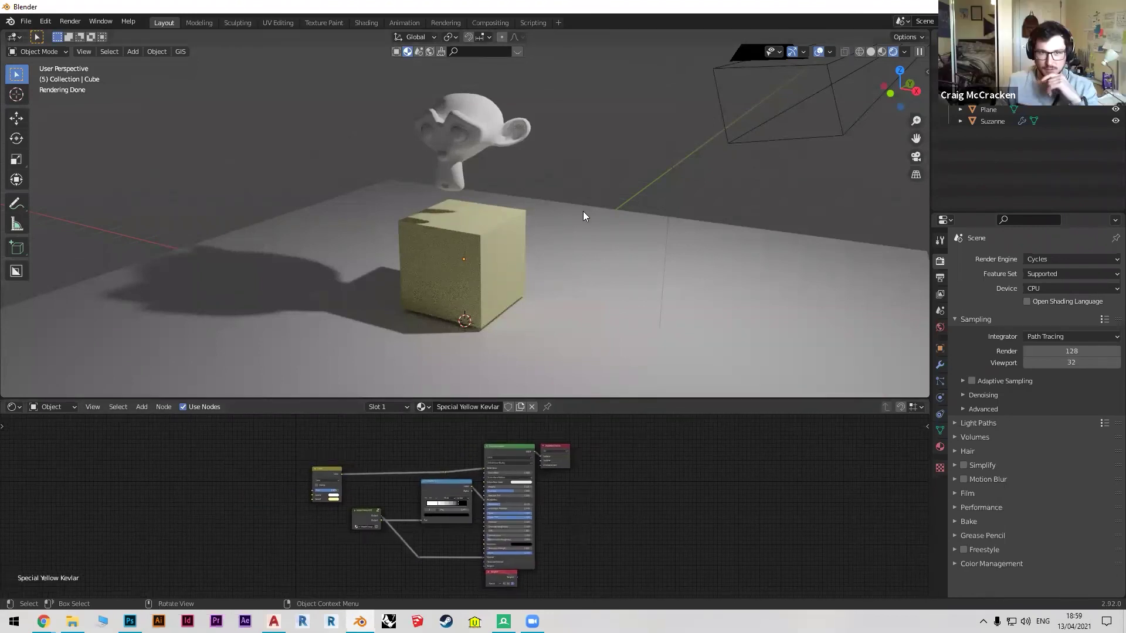
{"action": "left_click", "coordinate": [571, 190]}
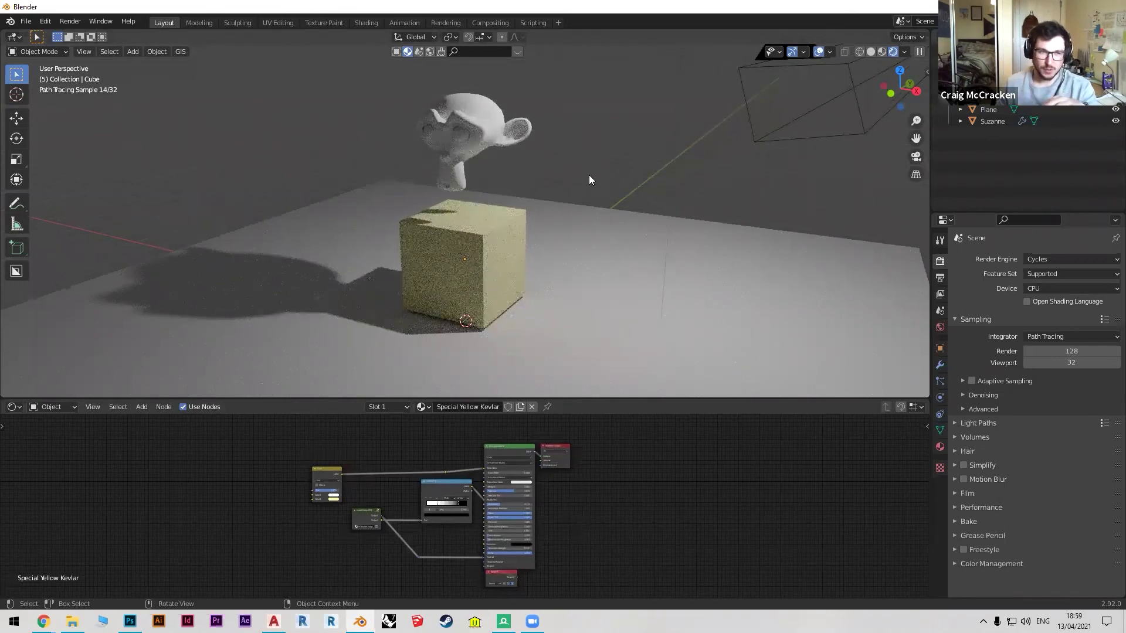
{"action": "mouse_move", "coordinate": [508, 167]}
{"action": "middle_mouse_down"}
{"action": "mouse_move", "coordinate": [491, 179]}
{"action": "mouse_move", "coordinate": [564, 159]}
{"action": "middle_mouse_up"}
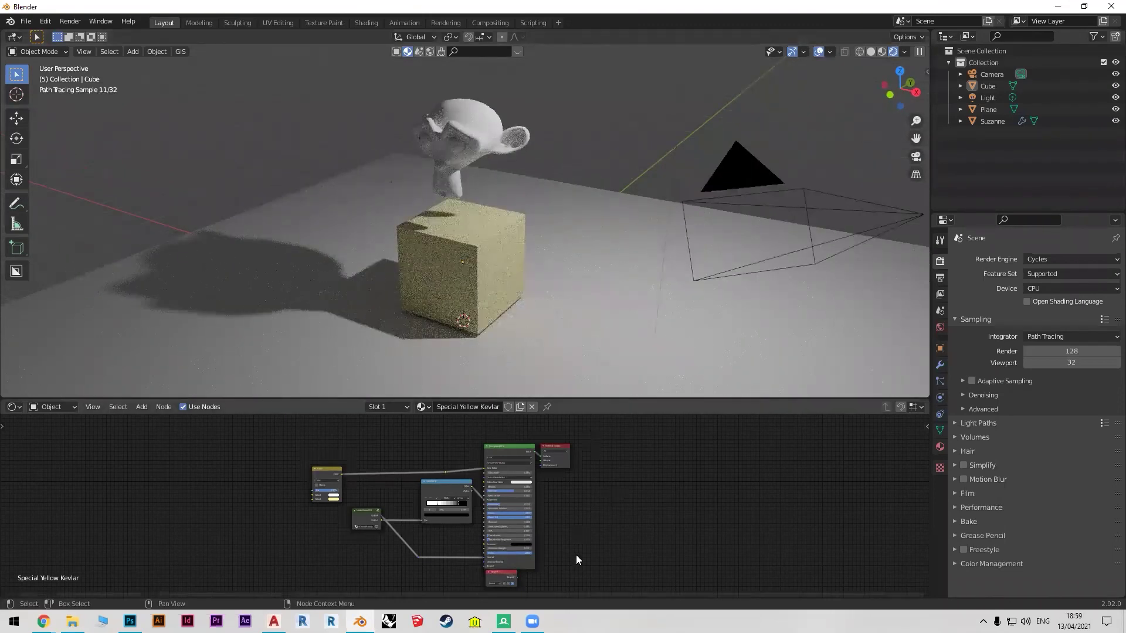
{"action": "key", "text": "alt+Tab"}
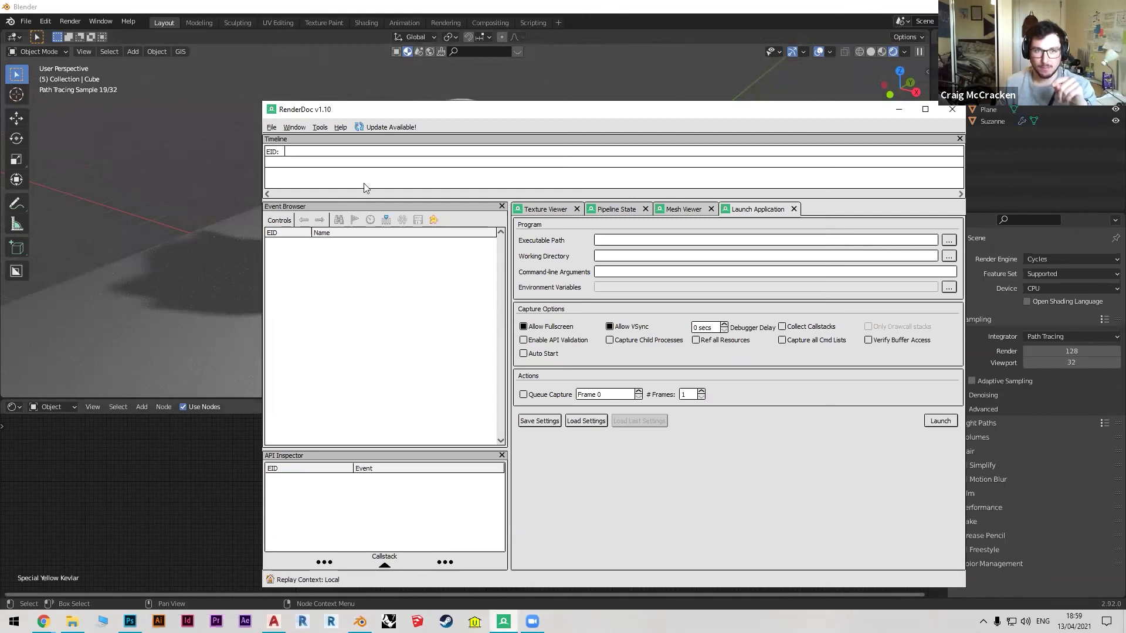
{"action": "left_click_drag", "start_coordinate": [397, 112], "coordinate": [320, 100]}
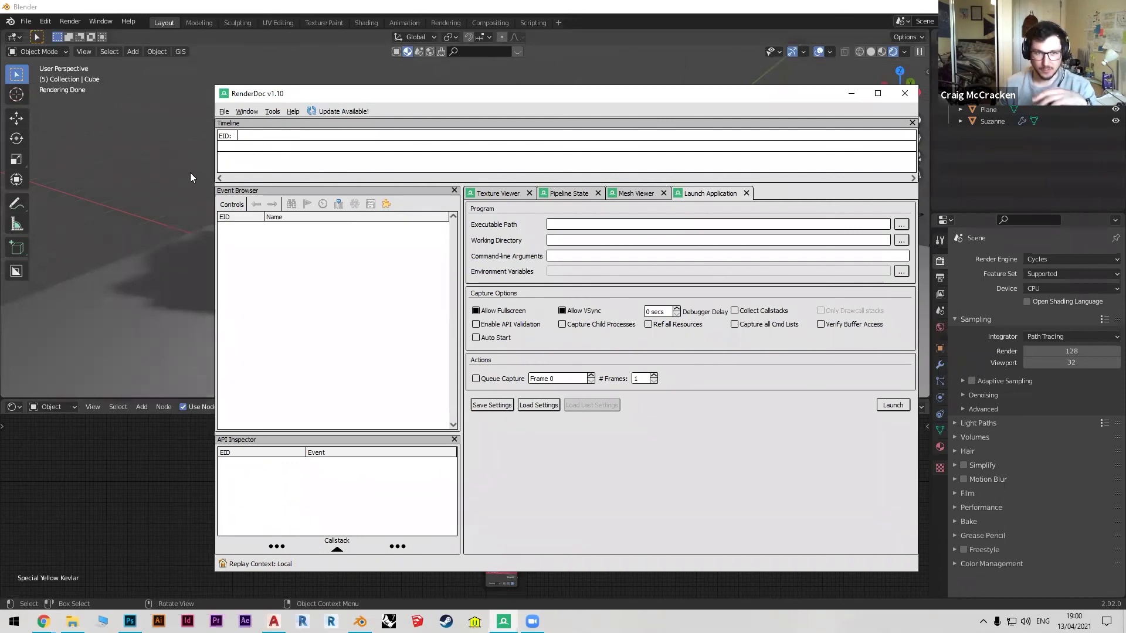
{"action": "left_click", "coordinate": [166, 191]}
{"action": "mouse_move", "coordinate": [359, 223]}
{"action": "middle_mouse_down"}
{"action": "mouse_move", "coordinate": [333, 220]}
{"action": "mouse_move", "coordinate": [419, 207]}
{"action": "middle_mouse_up"}
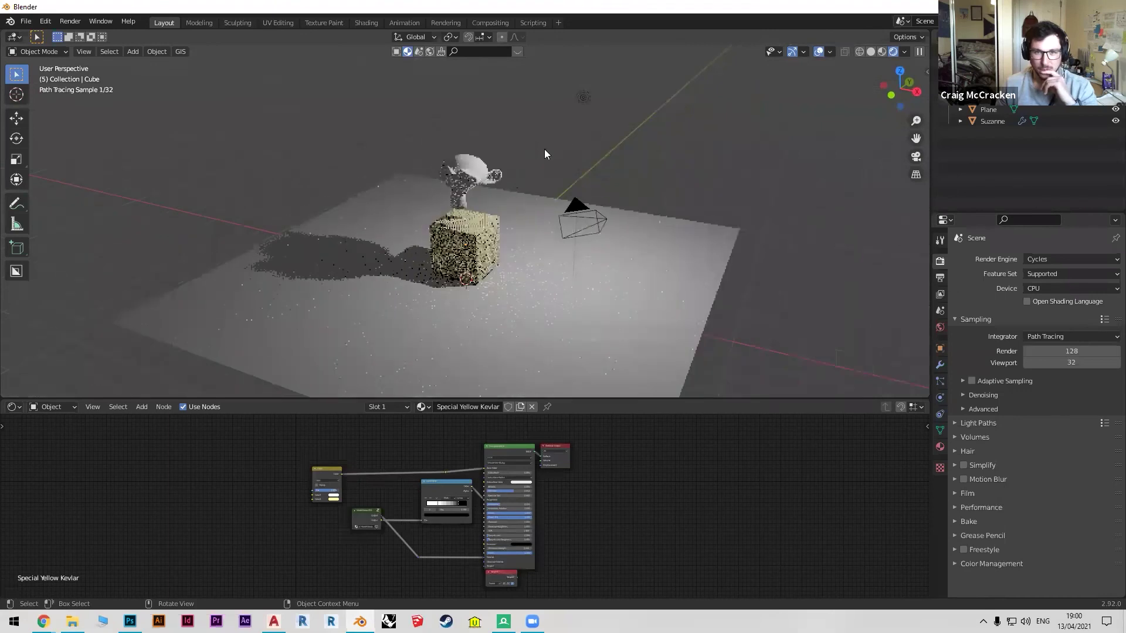
Switch the render engine to Eevee and view the scene in Rendered shading.
{"action": "left_click", "coordinate": [882, 51]}
{"action": "left_click", "coordinate": [1044, 260]}
{"action": "left_click", "coordinate": [1044, 273]}
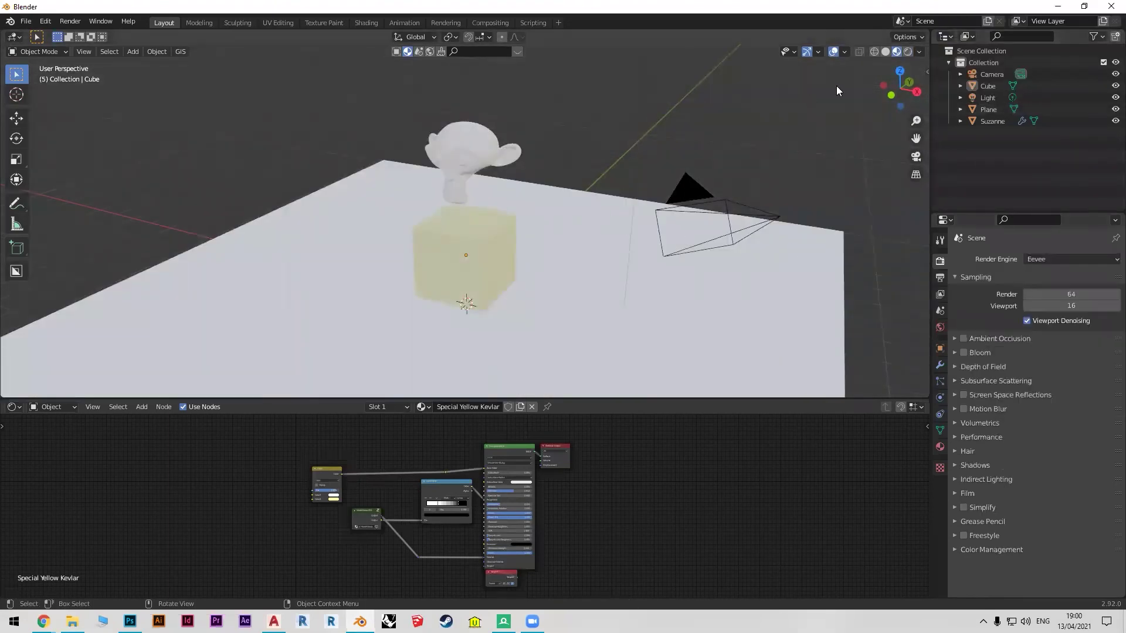
{"action": "left_click", "coordinate": [908, 51]}
{"action": "middle_click_drag", "start_coordinate": [632, 181], "coordinate": [629, 173]}
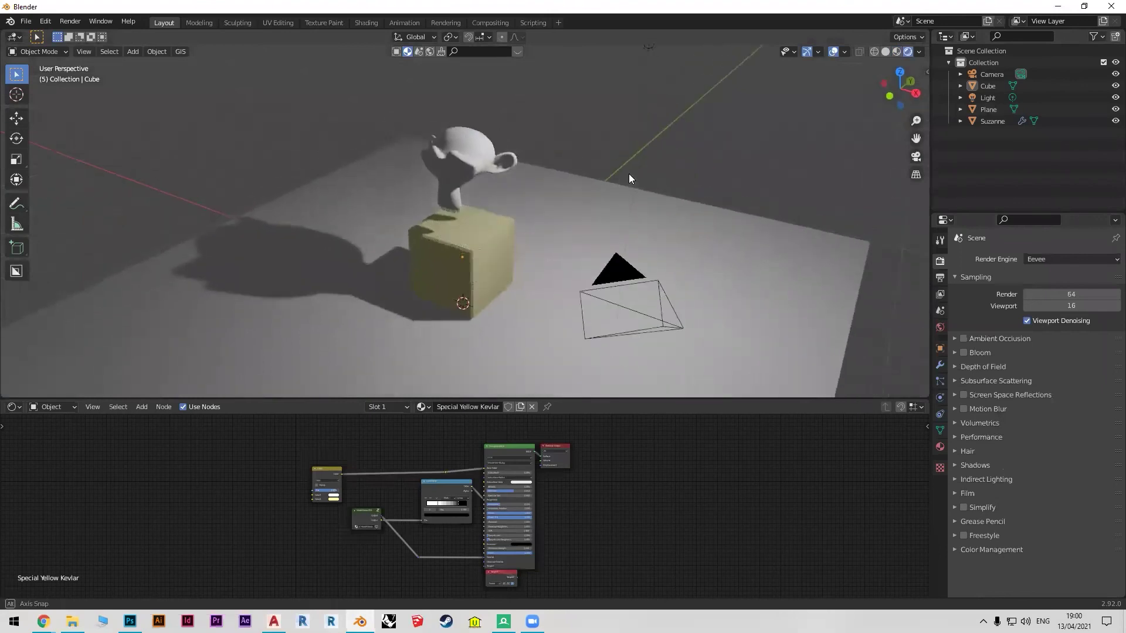
Move the light further left in two moves, then orbit to view the new shadows.
{"action": "left_click", "coordinate": [651, 52]}
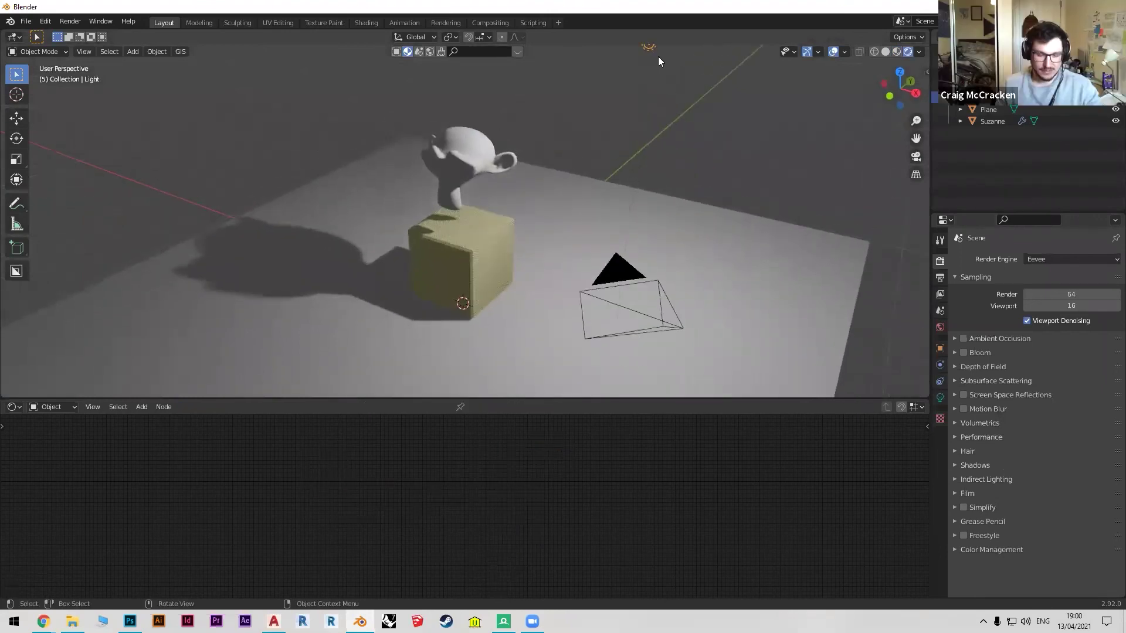
{"action": "key", "text": "g"}
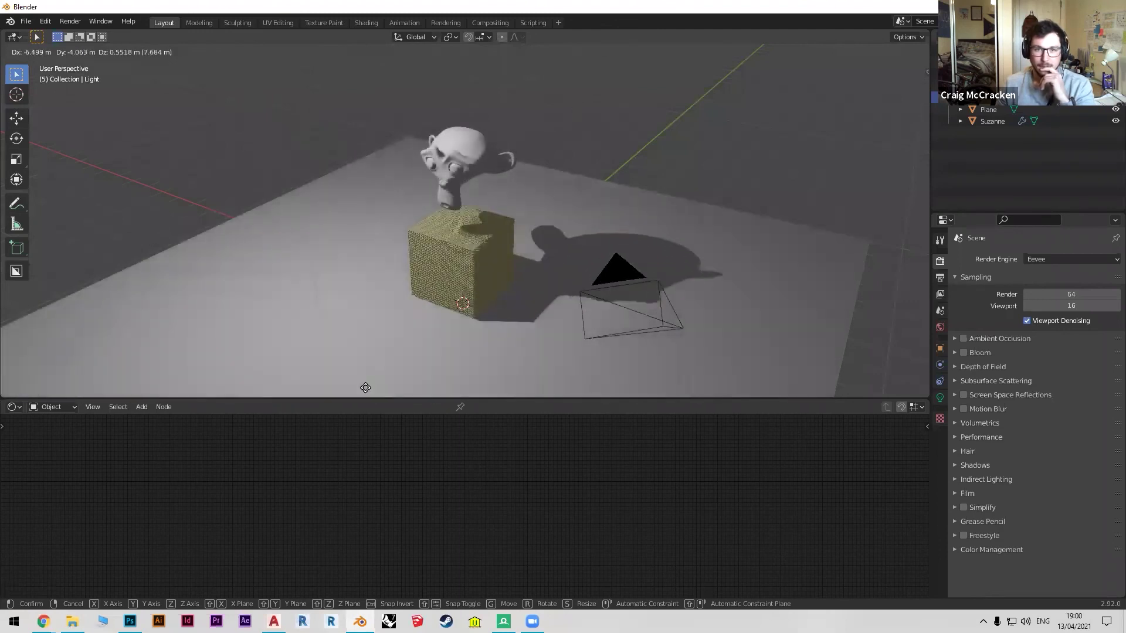
{"action": "left_click", "coordinate": [485, 137]}
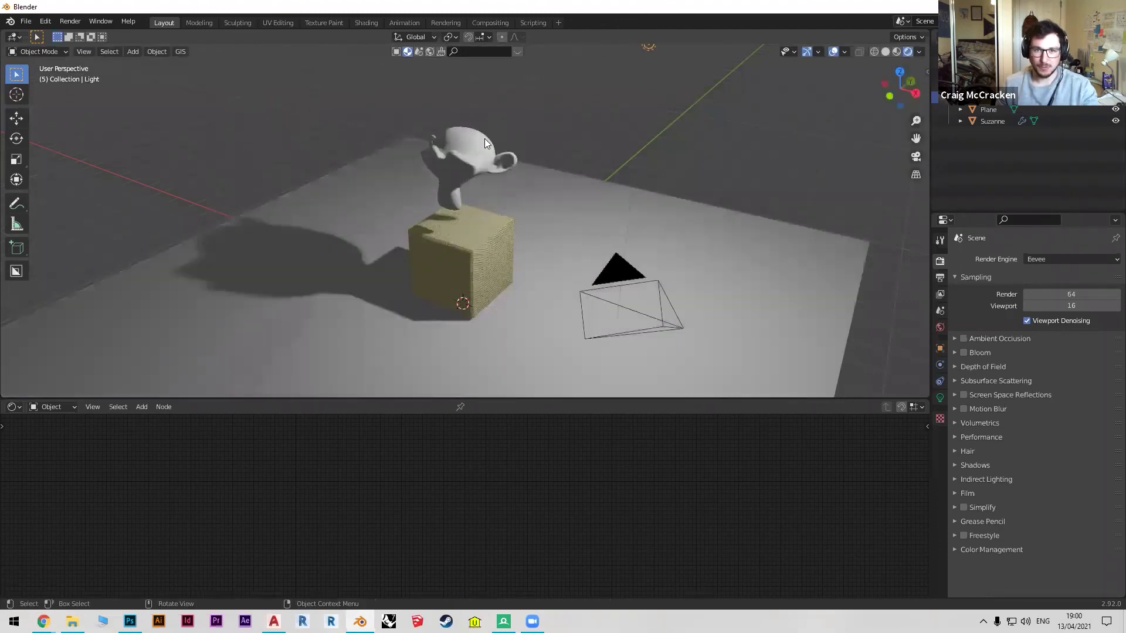
{"action": "key", "text": "g"}
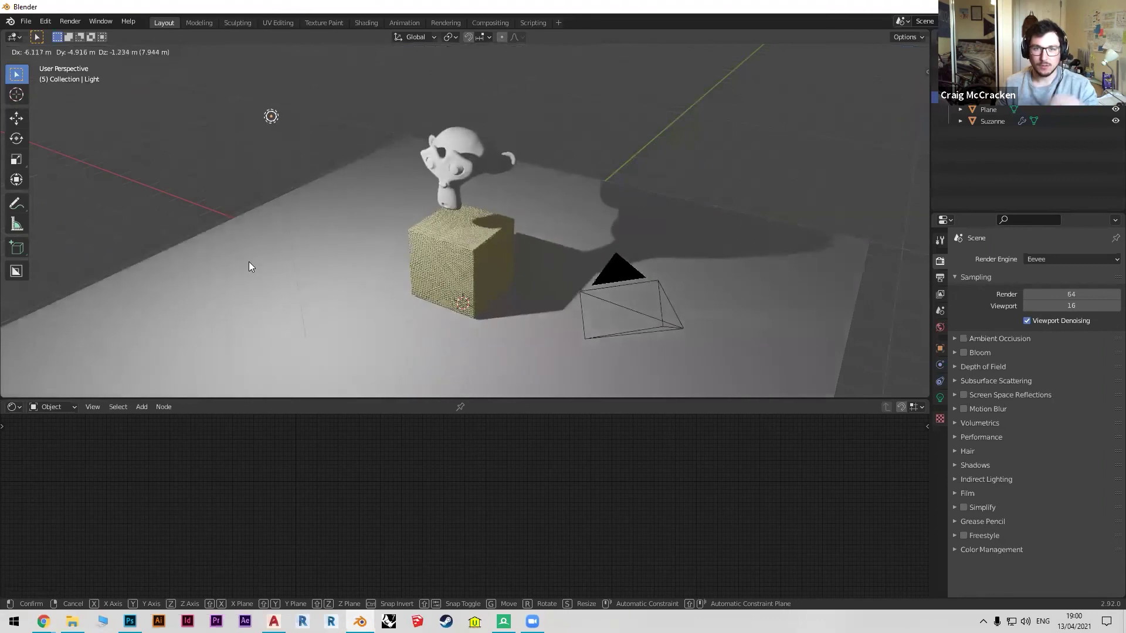
{"action": "left_click", "coordinate": [249, 262]}
{"action": "middle_click_drag", "start_coordinate": [548, 162], "coordinate": [526, 188]}
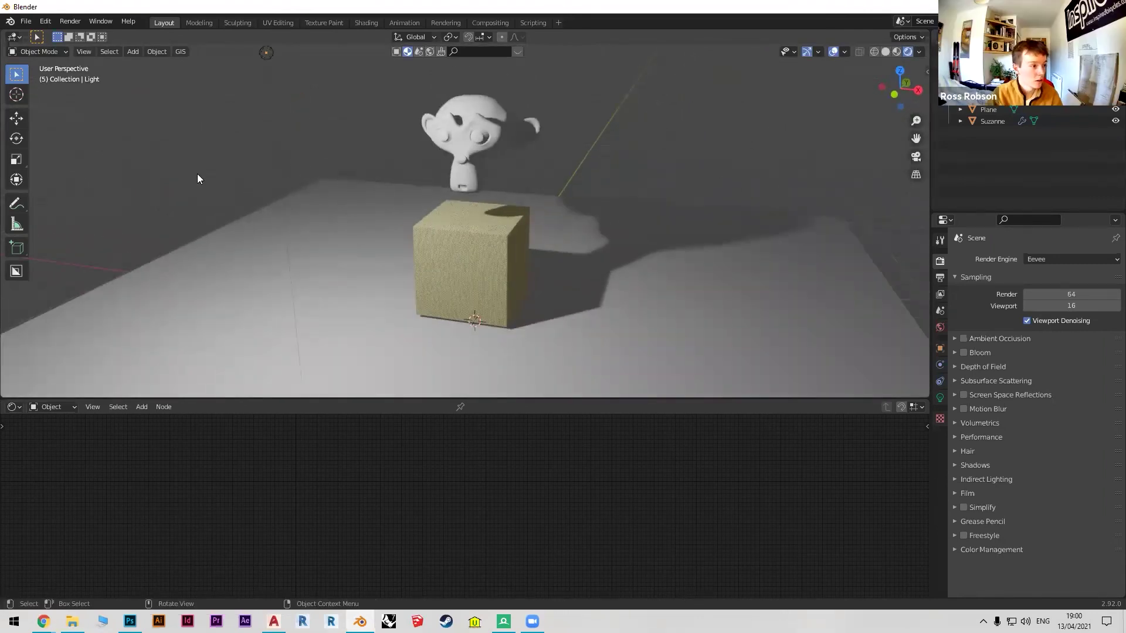
{"action": "middle_click_drag", "start_coordinate": [196, 172], "coordinate": [296, 188]}
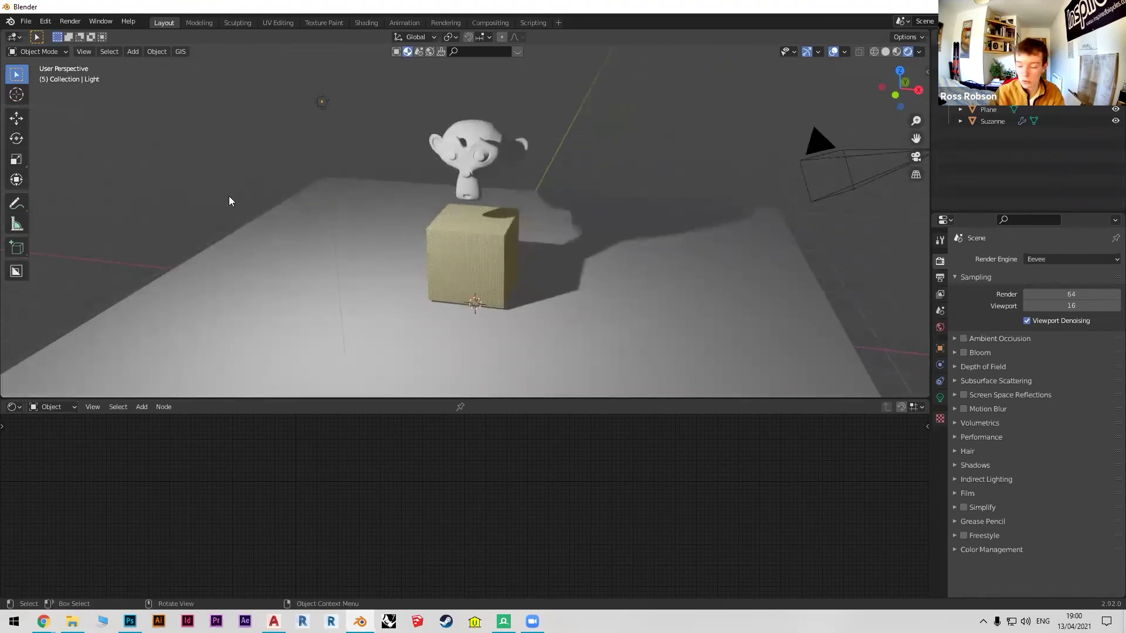